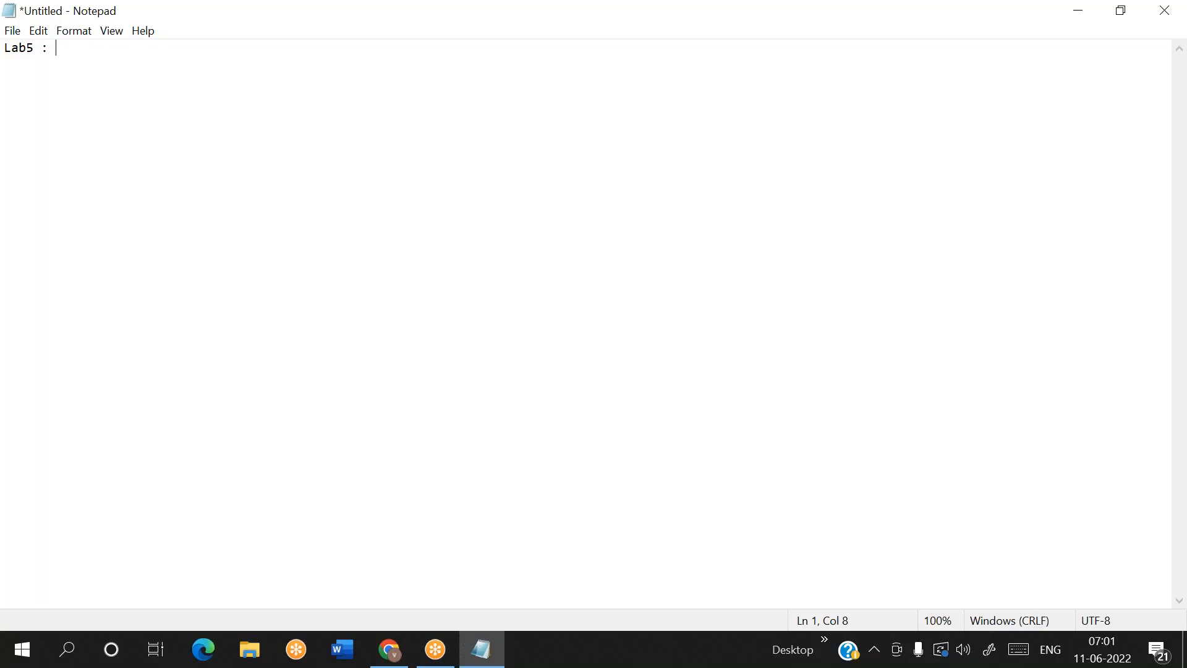
Complete the Lab5 heading with "How to copy multiple folders from storage1 to storage2 using lookup and foreach"
text(How to copy multiple folders from storage1 to storage2)
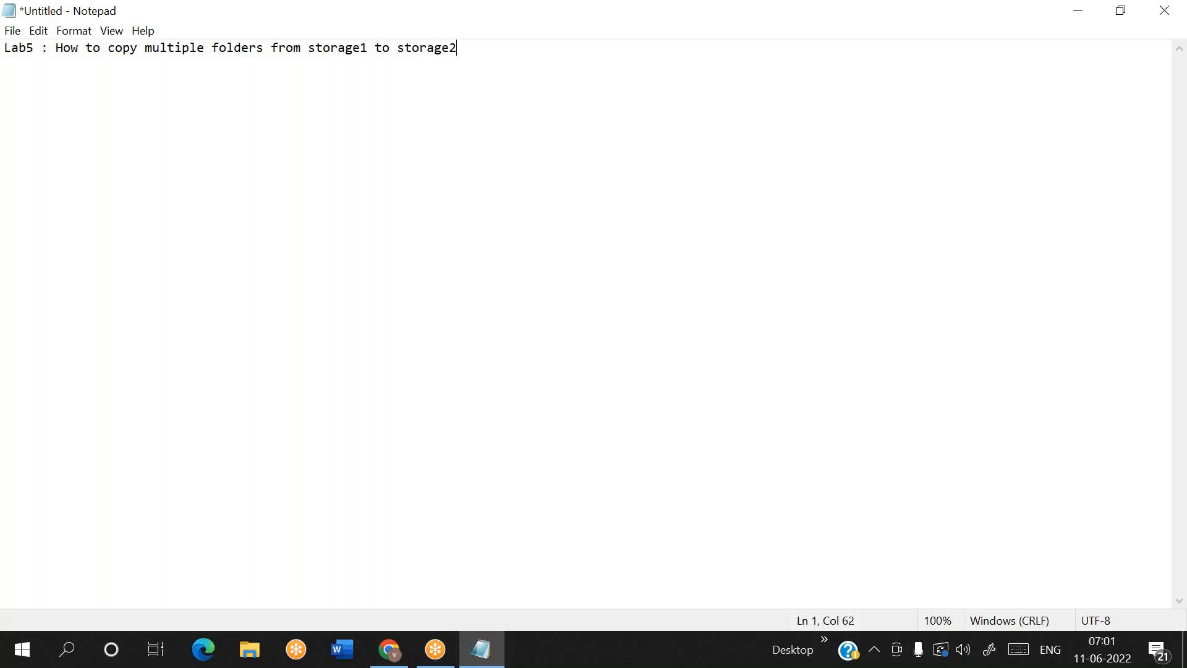
text( using lookup and )
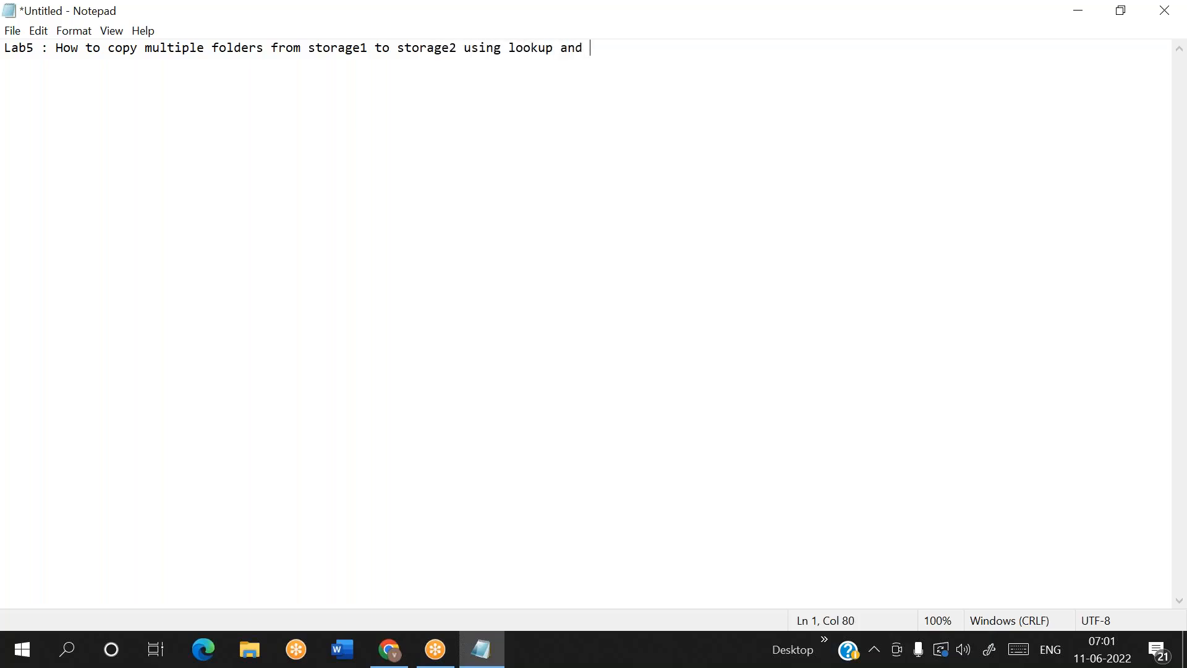
text(foreach)
key(Return)
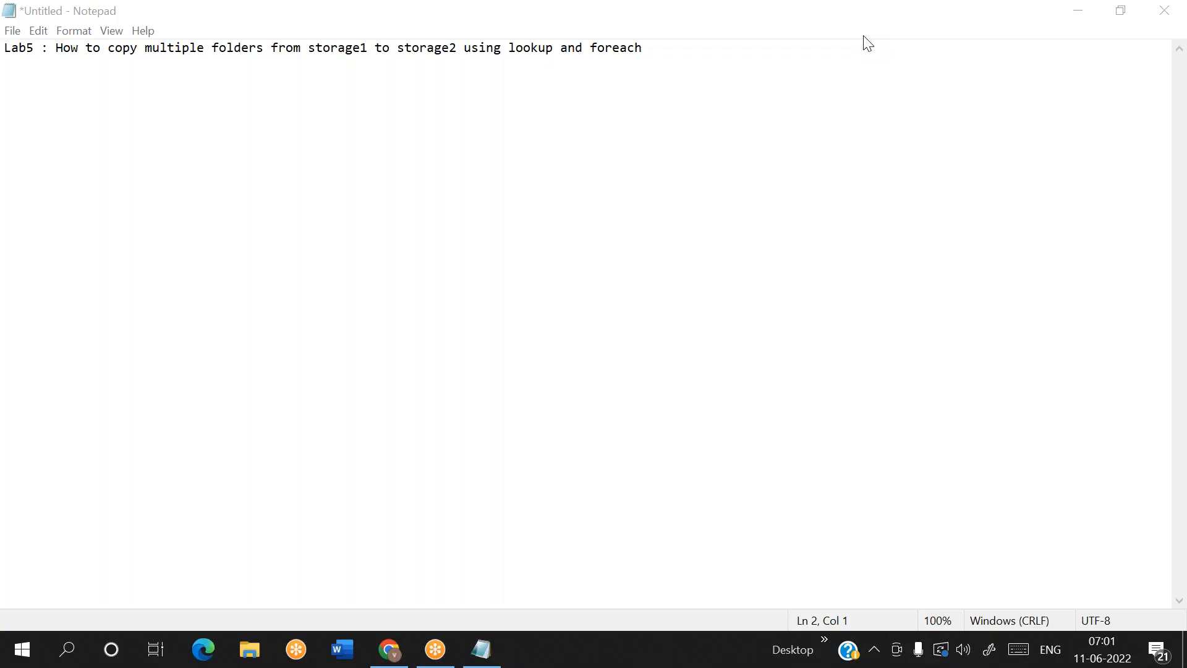
Add blank lines below the heading and start a numbered list with "1. Storage2"
click(658, 59)
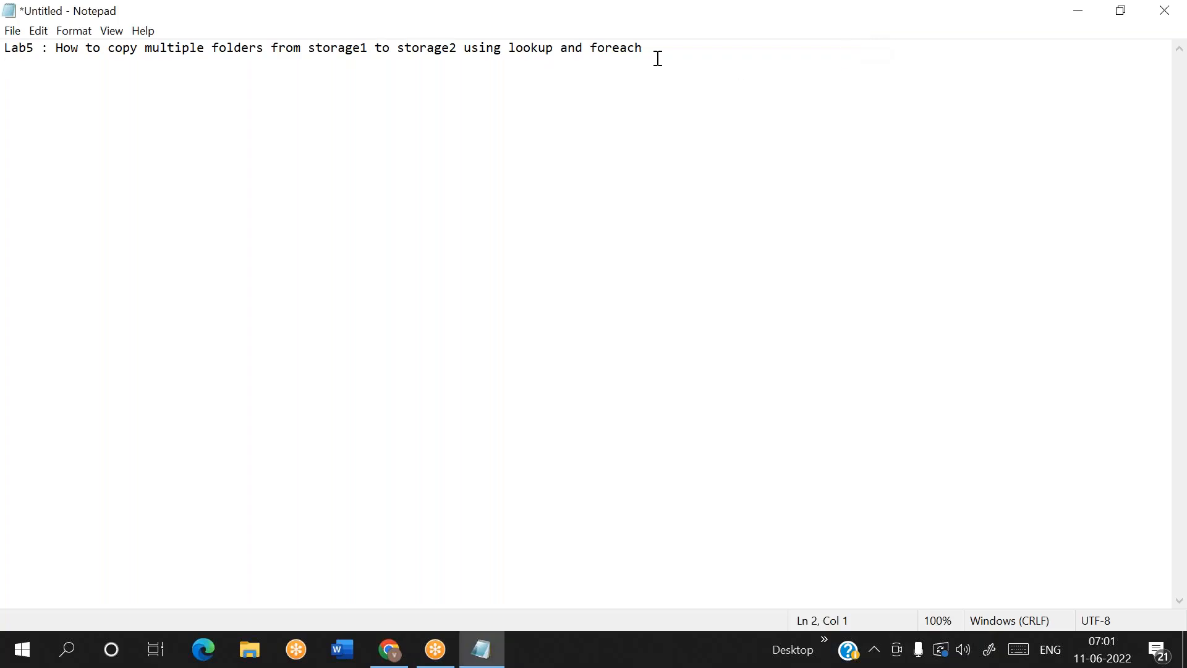
click(650, 47)
key(Return)
key(Return)
key(Return)
key(Return)
text(1. Storage2)
key(Return)
key(BackSpace)
key(BackSpace)
text(2)
key(Return)
Complete the first three list items as "1. Storage1", "2. Storage2" and "3. ADF"
text(2. sTORA)
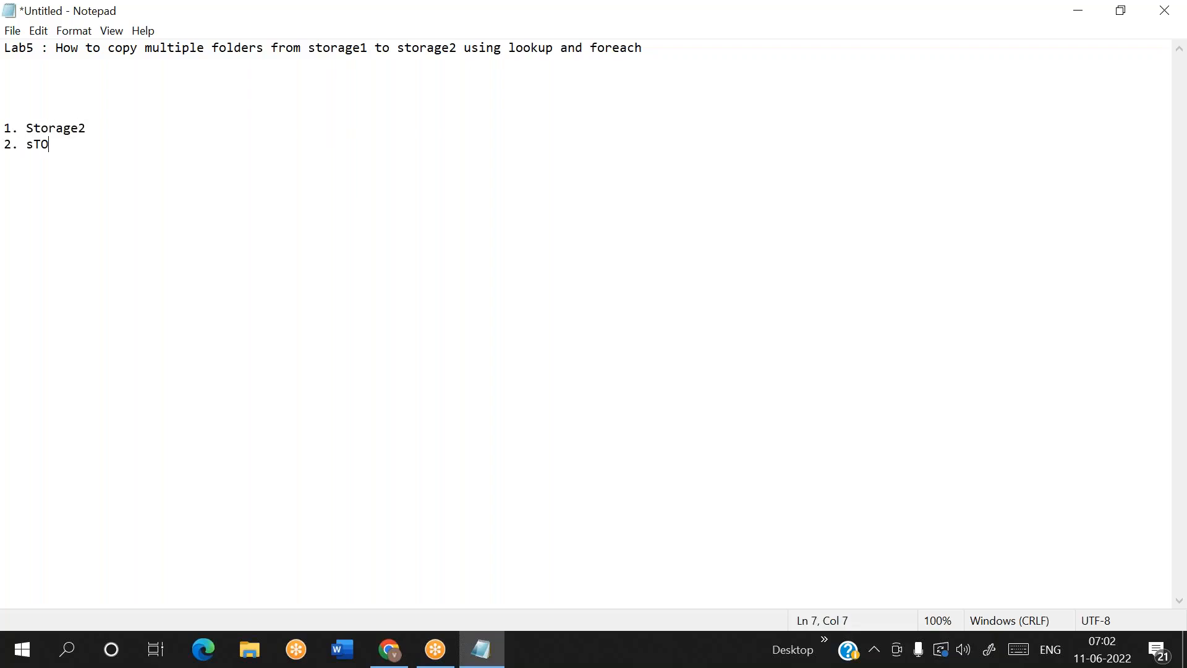
key(BackSpace)
key(BackSpace)
key(BackSpace)
key(BackSpace)
key(BackSpace)
text(Storage)
text(2)
text(3)
text(ADF)
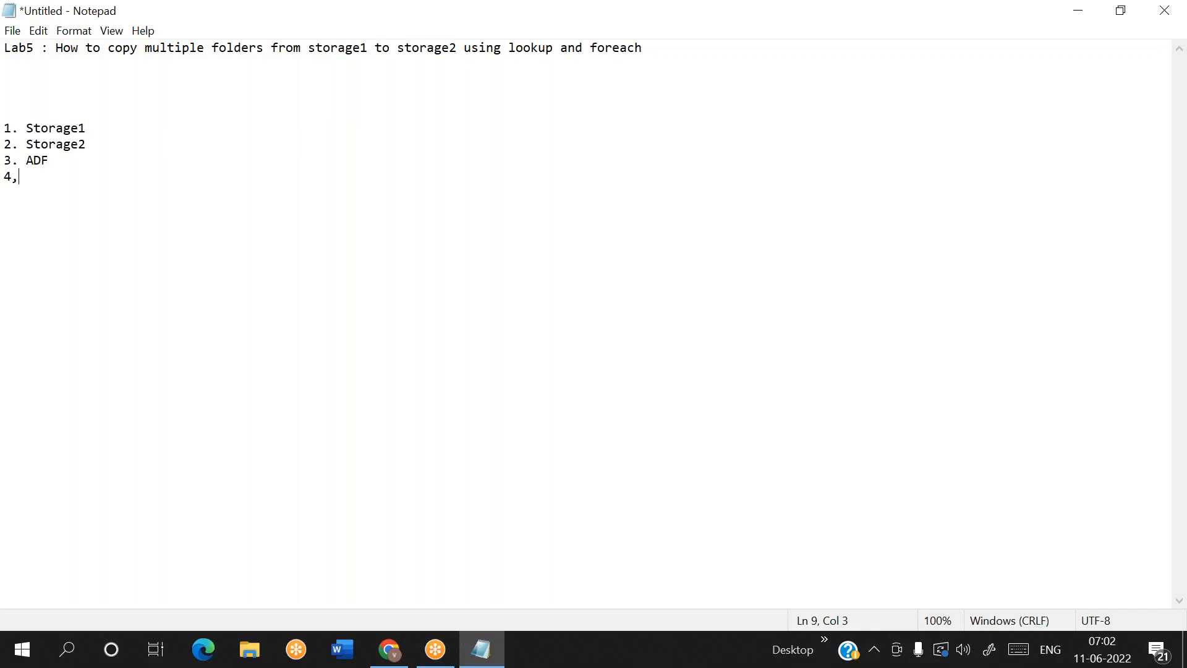
text(. Created multiple inp)
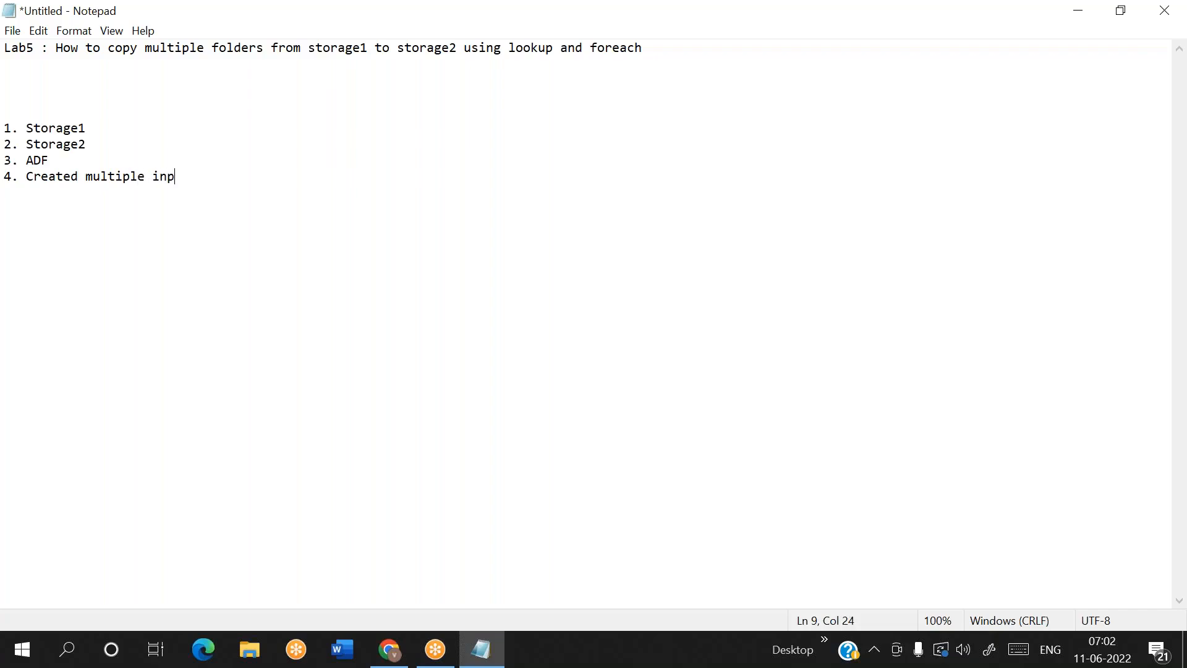
text(ut folders in s)
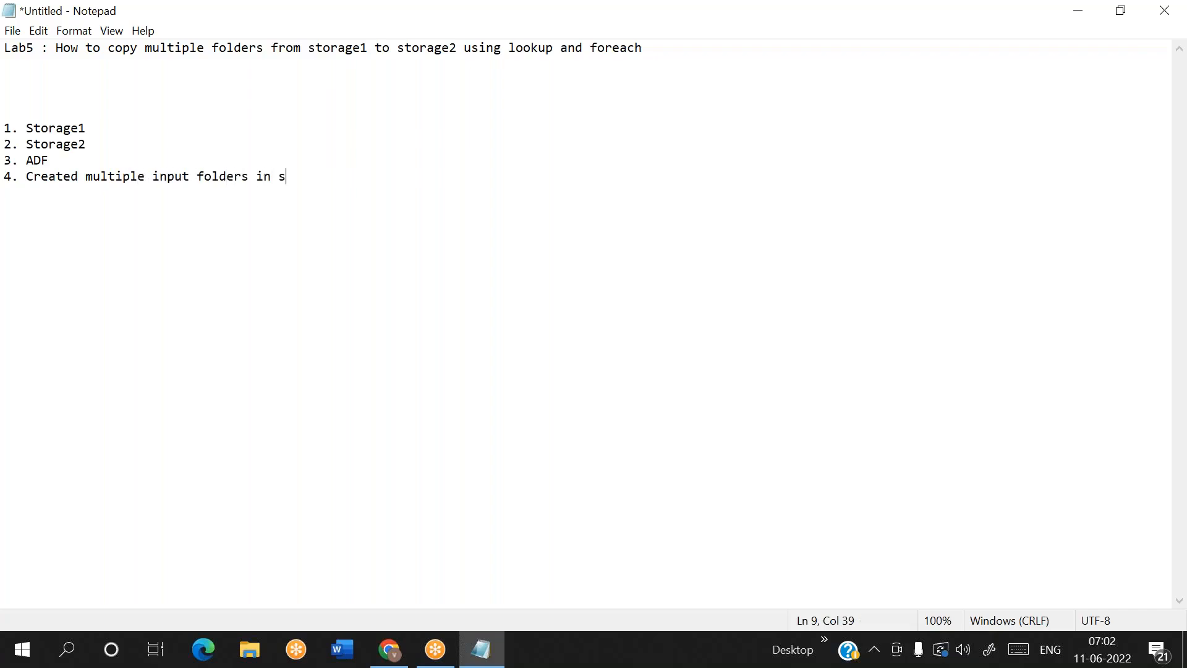
Add list item 4, "Created multiple input folders in storage1"
text(torage1)
key(Return)
Add list item 5, "Created multiple output folders in storage2"
text(5. Crea)
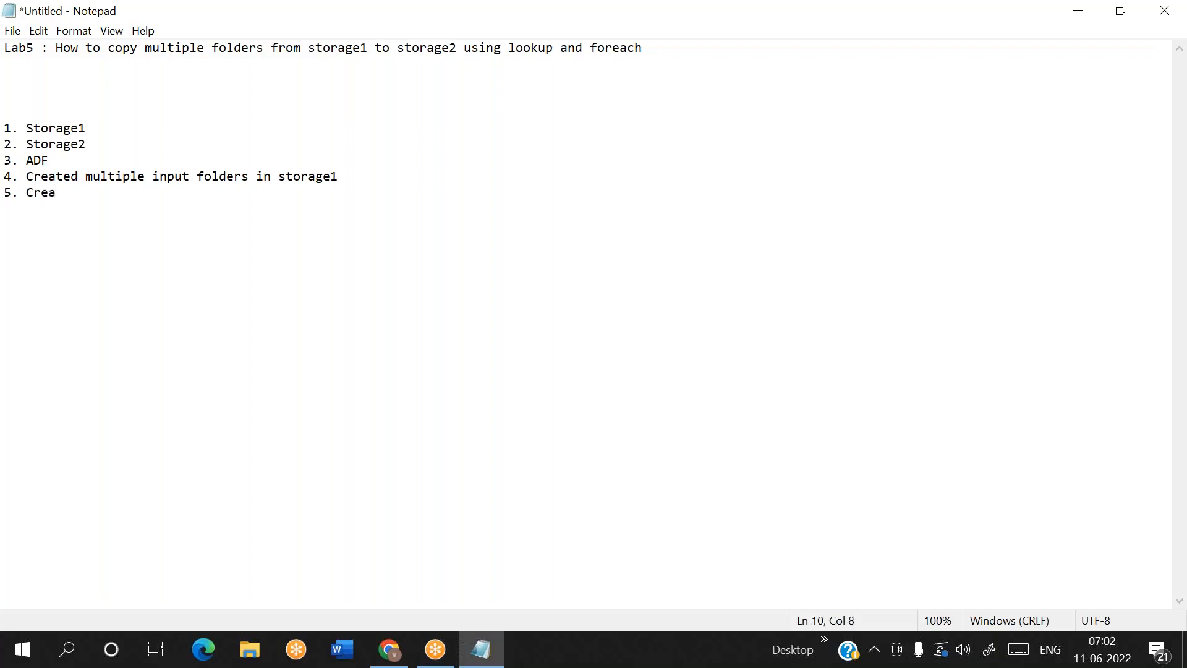
text(ted multiple output fold)
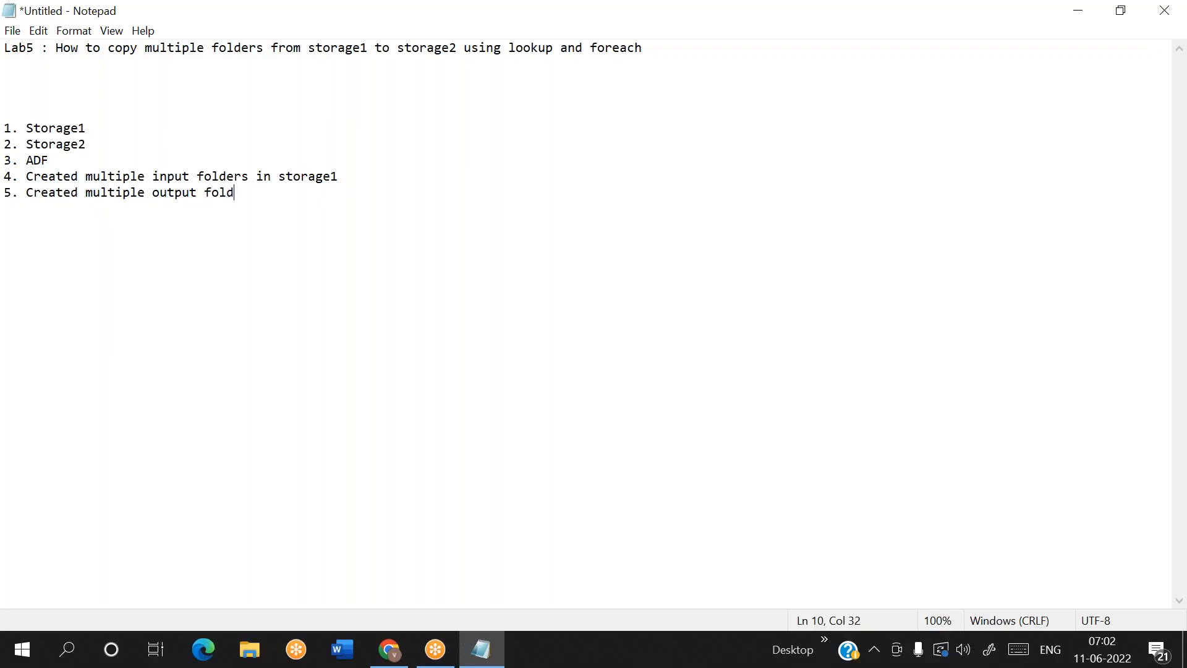
text(ers in storage2)
key(Return)
Add list item 6, "Created two linked servcies one for storage1 and second for storage2"
text(6. Created t)
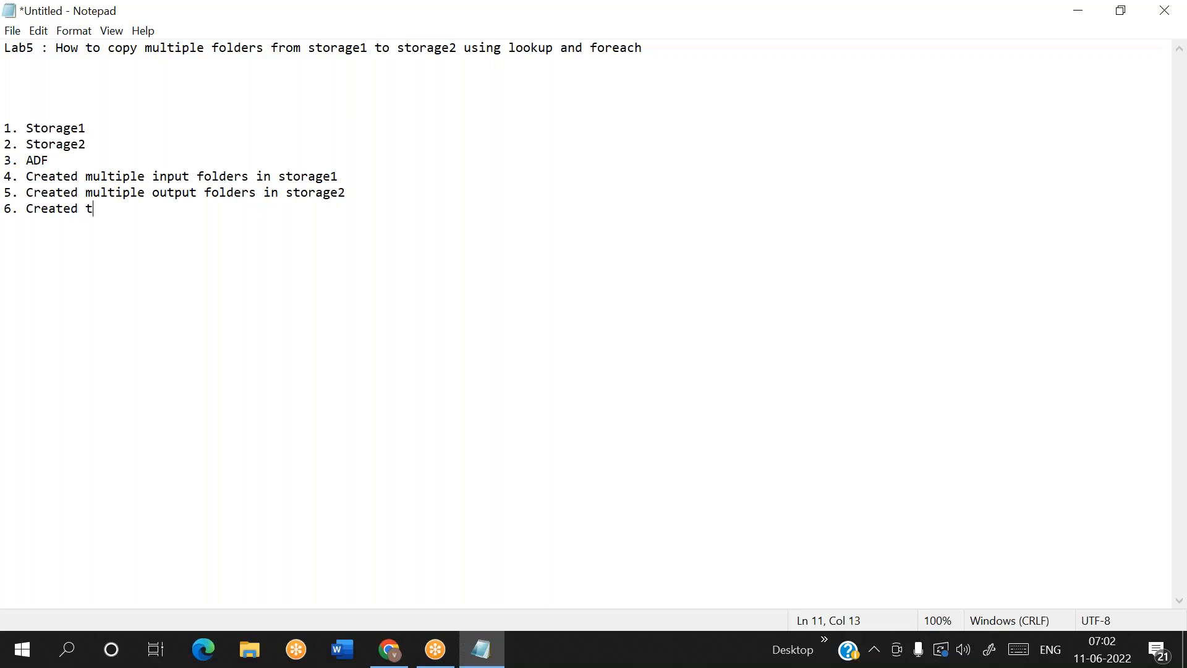
text(wo linked servcies o)
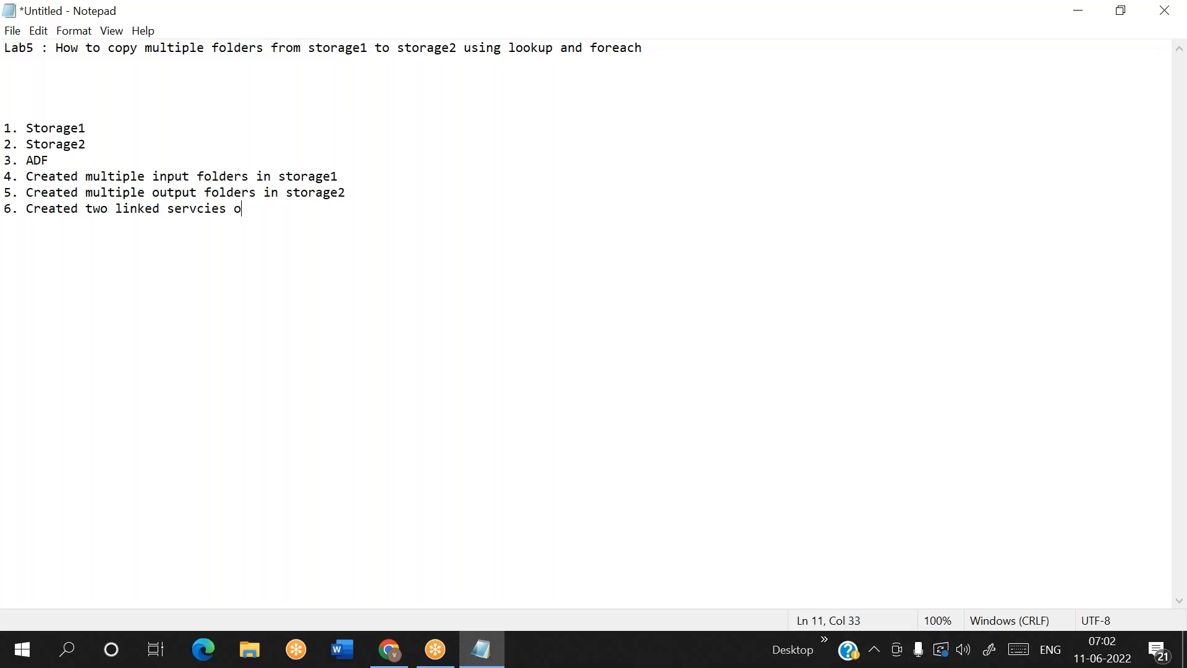
text(ne for storage1 and second)
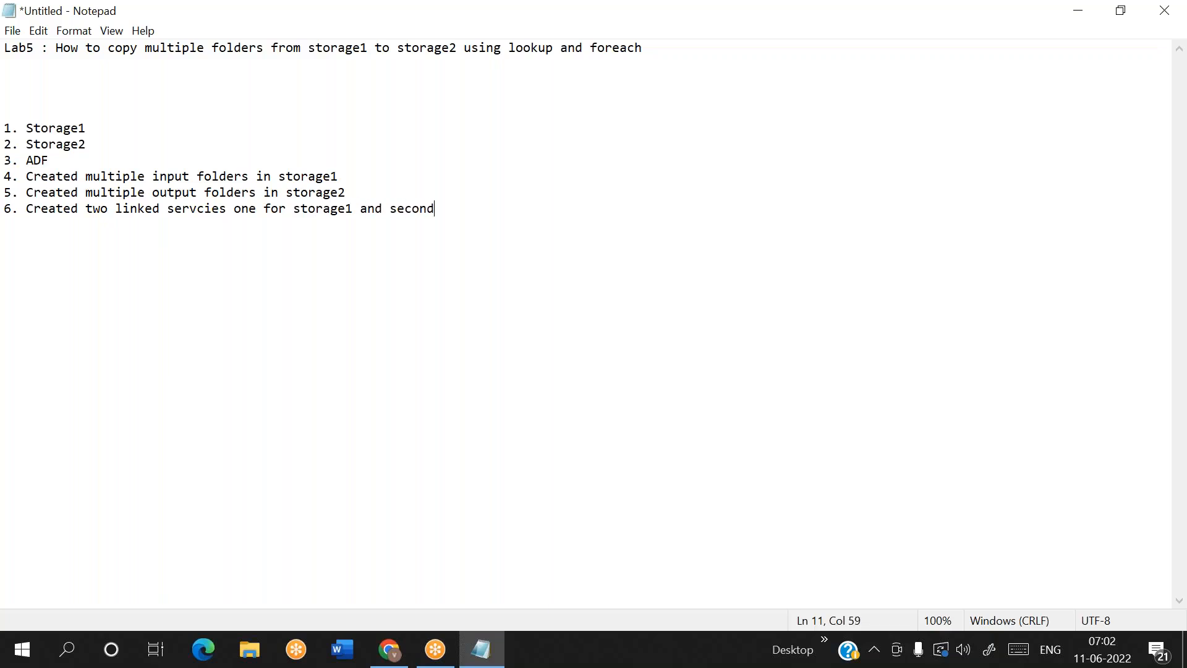
text( for storage2)
text(Create)
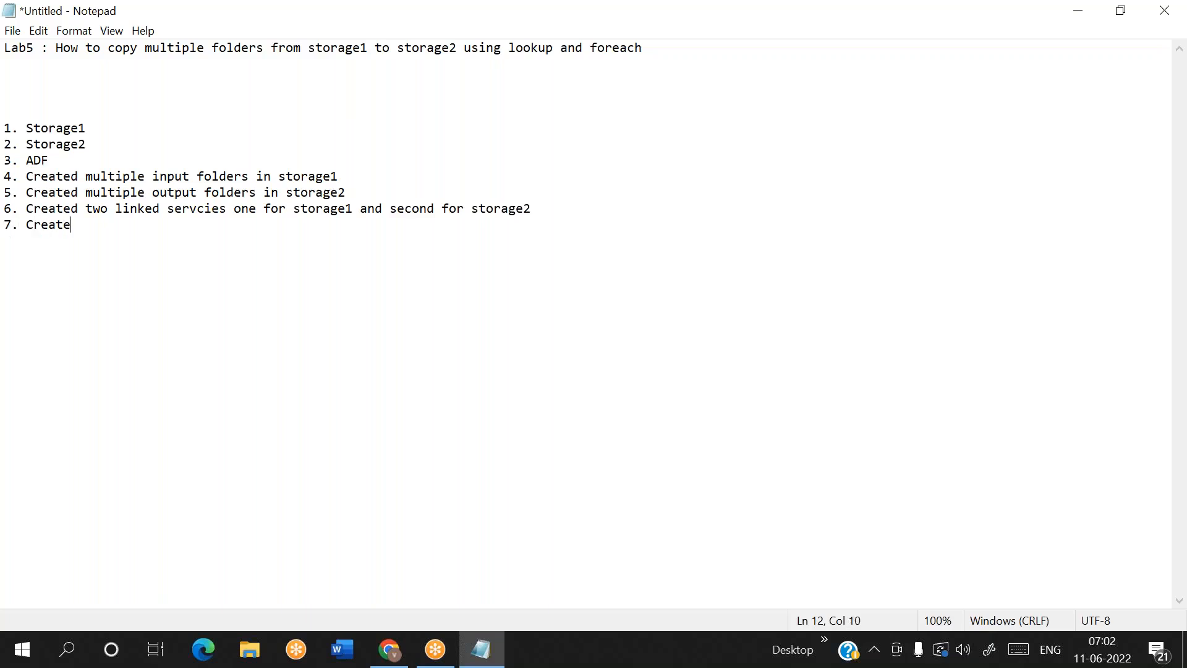
text(d da)
Add list item 7, "Created two datasets with parameters and one for storage1 and second for storage2"
key(BackSpace)
key(BackSpace)
text(two datasets with)
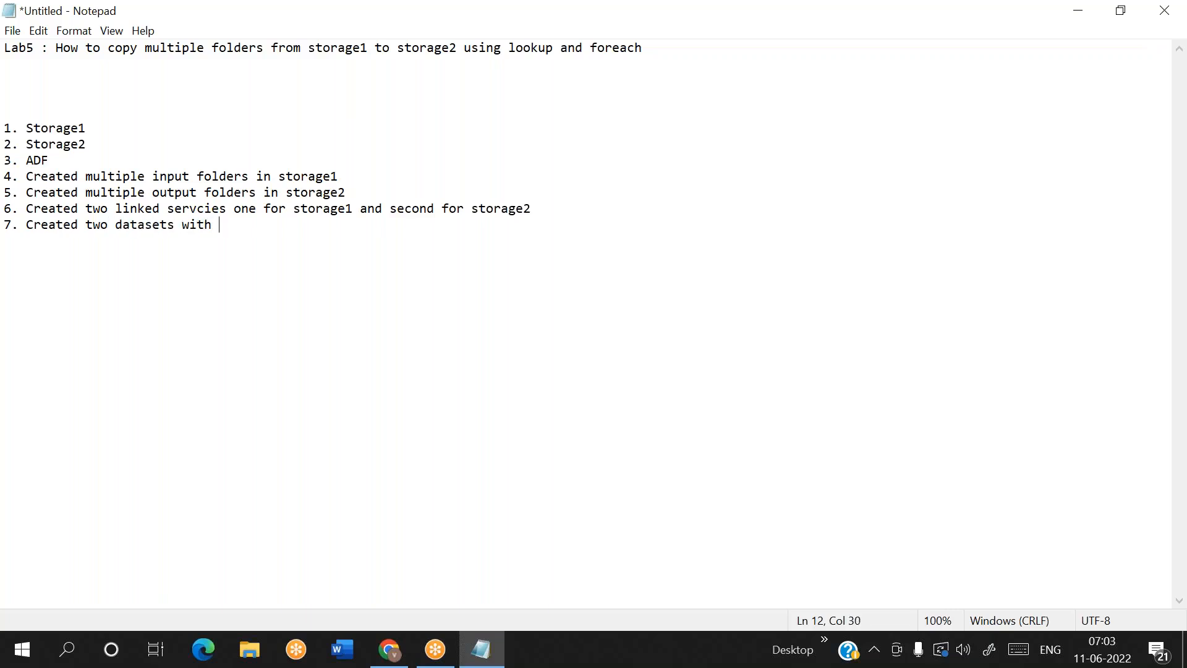
text( parameters and one for)
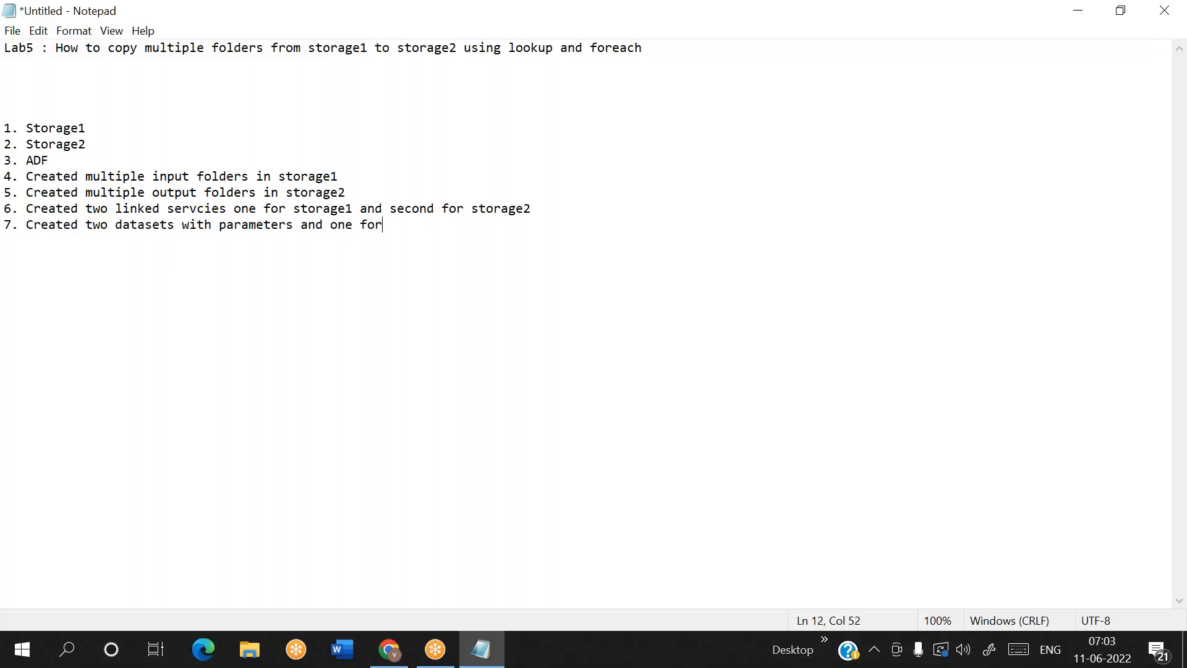
text( storage1 and secnod)
key(BackSpace)
key(BackSpace)
key(BackSpace)
key(BackSpace)
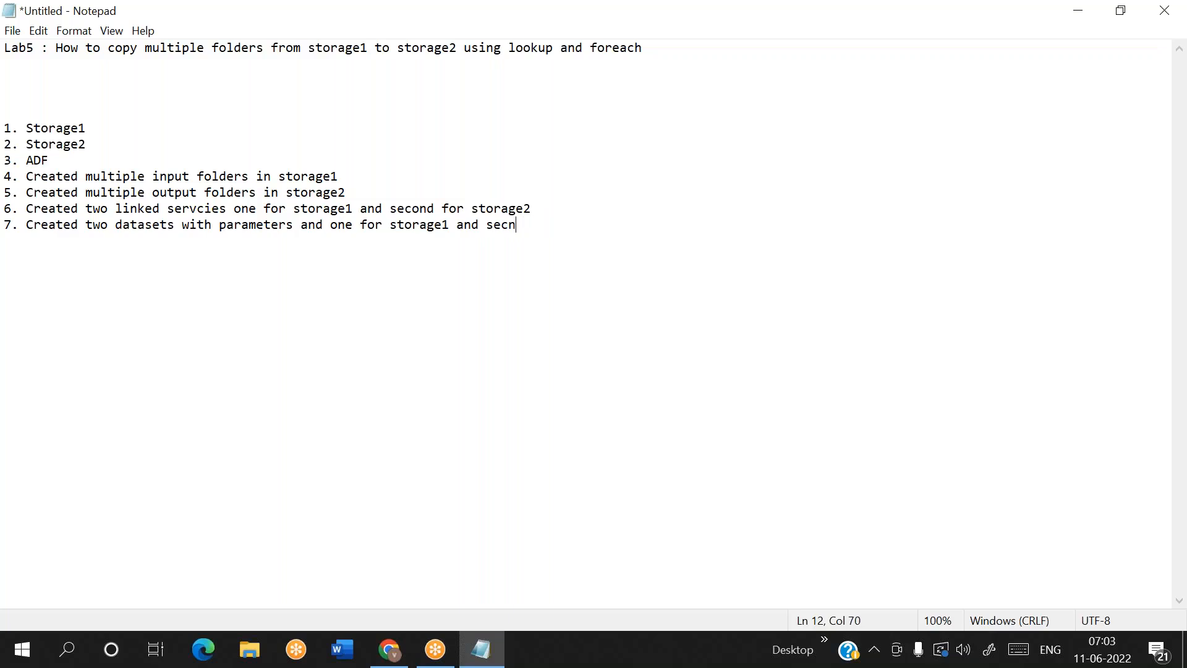
text(ond for storage2)
key(Return)
Add list item 8, "Created pipeline and drag copy activity and select storage1 dataset as source and storage2 dataset as sink"
text(8. Created pipeline)
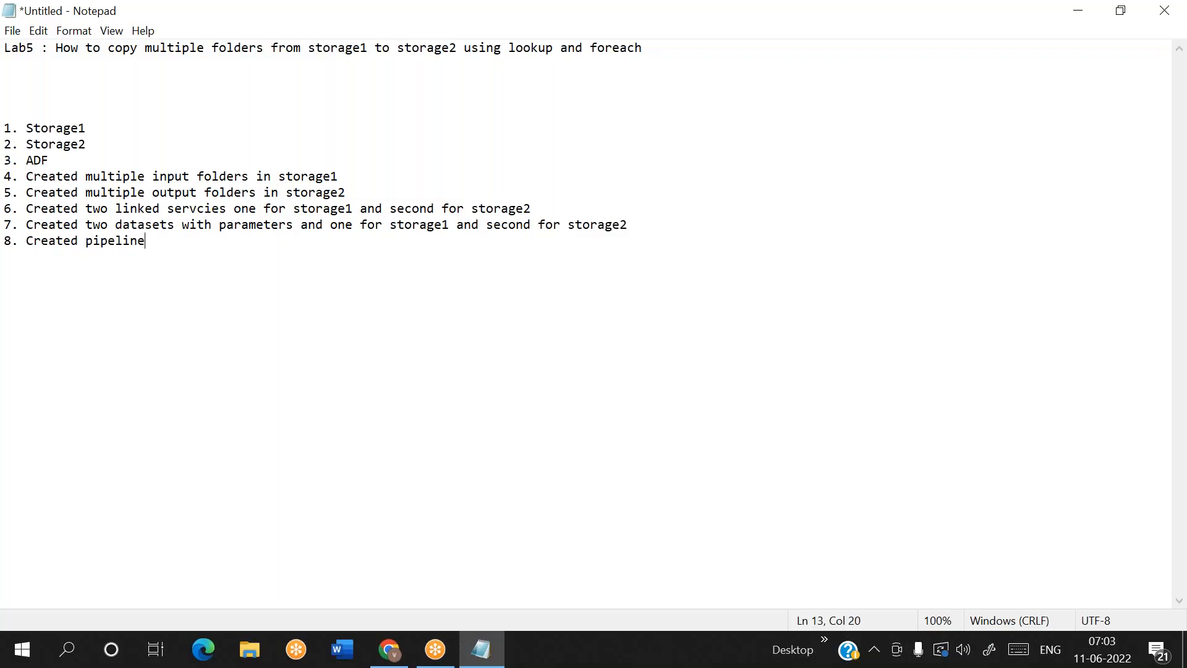
text( and drag copy acti)
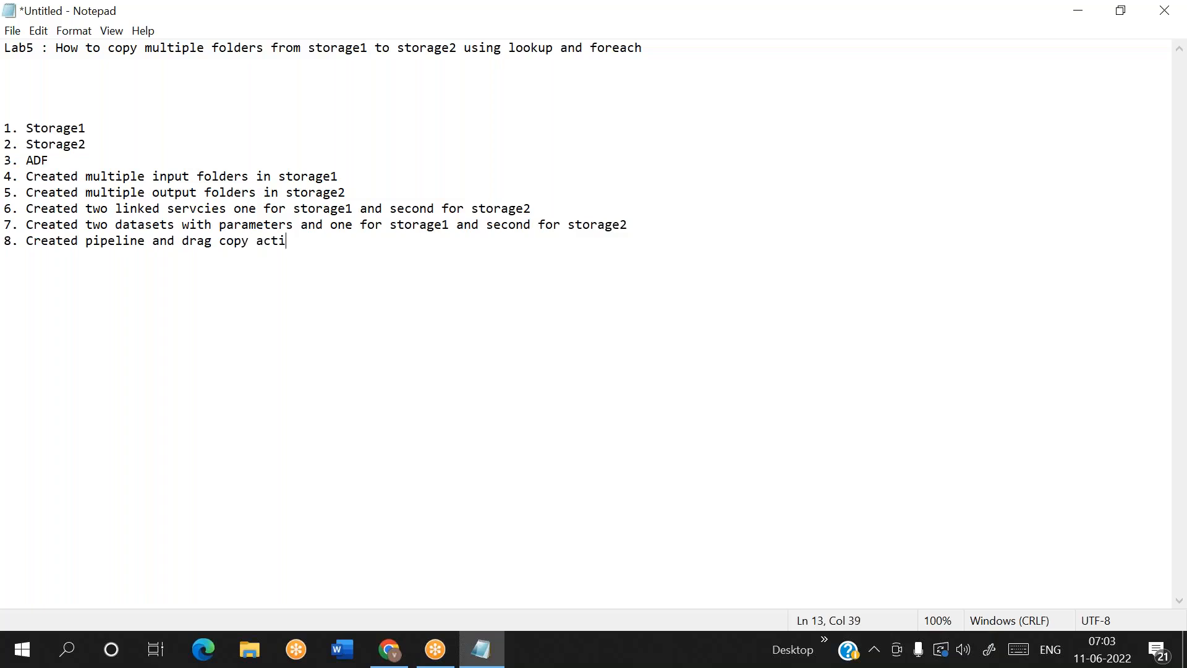
text(vity and select storage1 datasetas)
key(BackSpace)
key(BackSpace)
text(as sou)
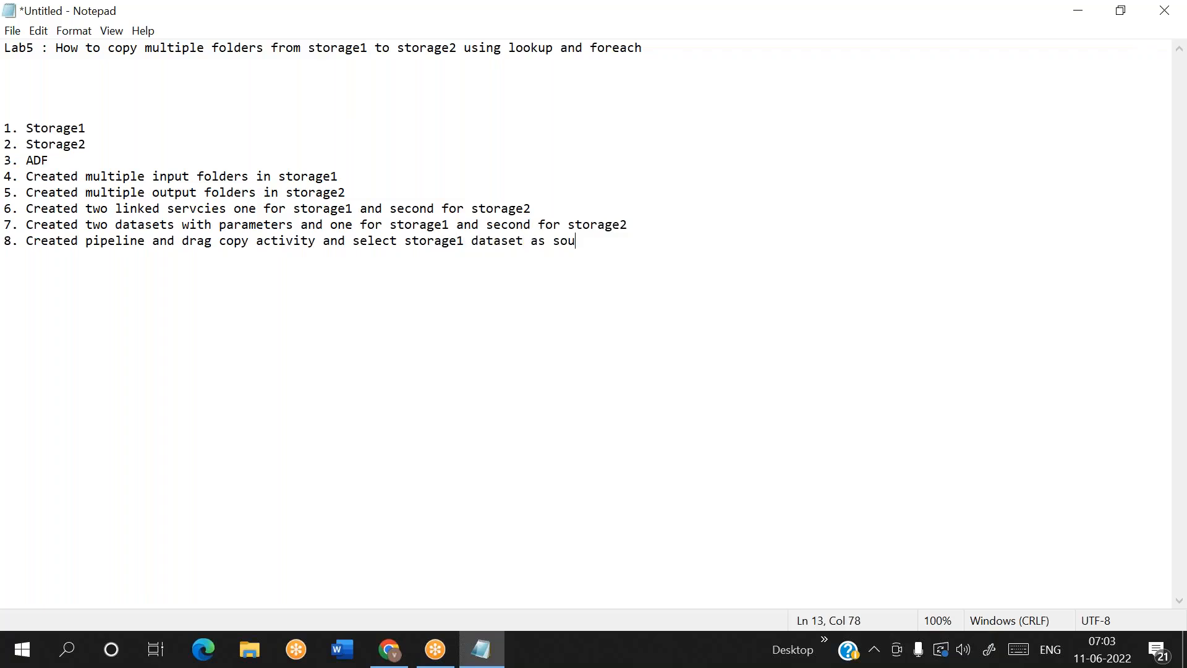
text(rce and s)
text(torage2 dataset as sink)
key(Return)
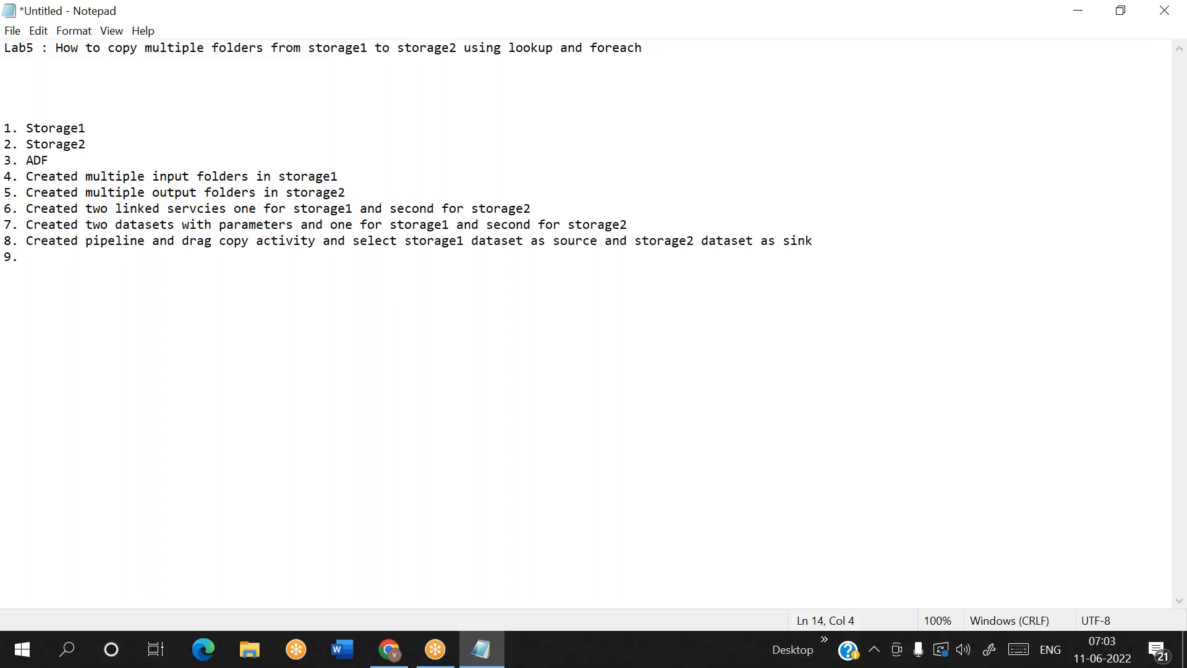
Add list item 9, "Provide source folder and sink folder name manually"
text(9. Provide source folder and sin)
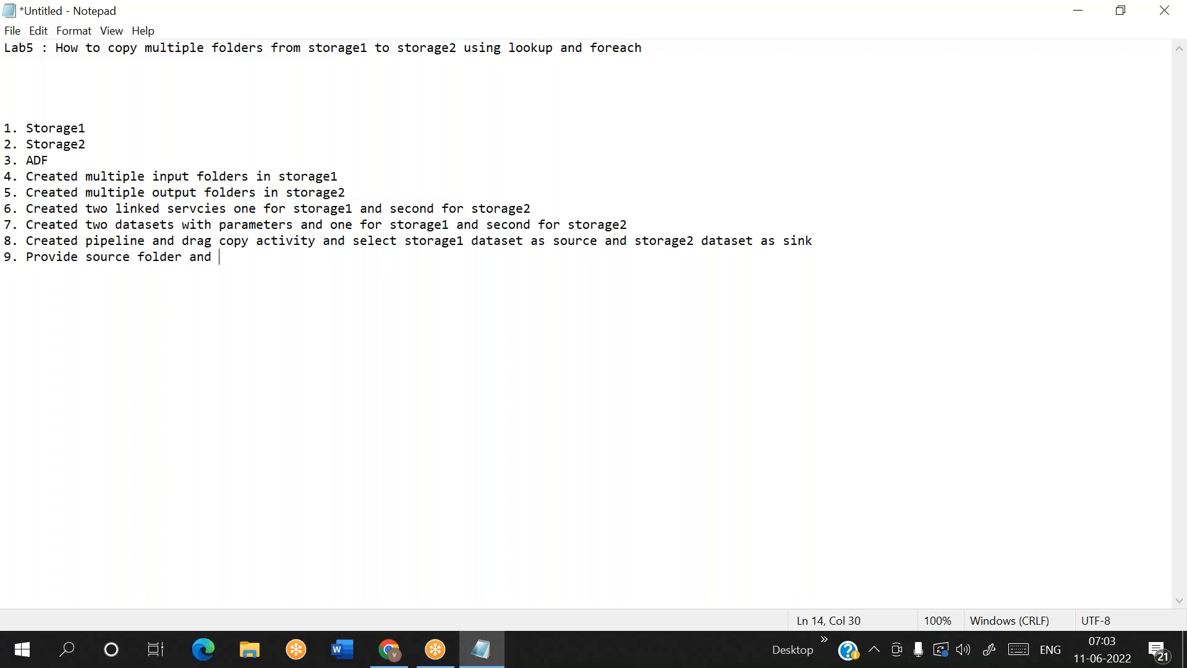
key(BackSpace)
text(ink folder name d)
key(BackSpace)
text(manually)
key(Return)
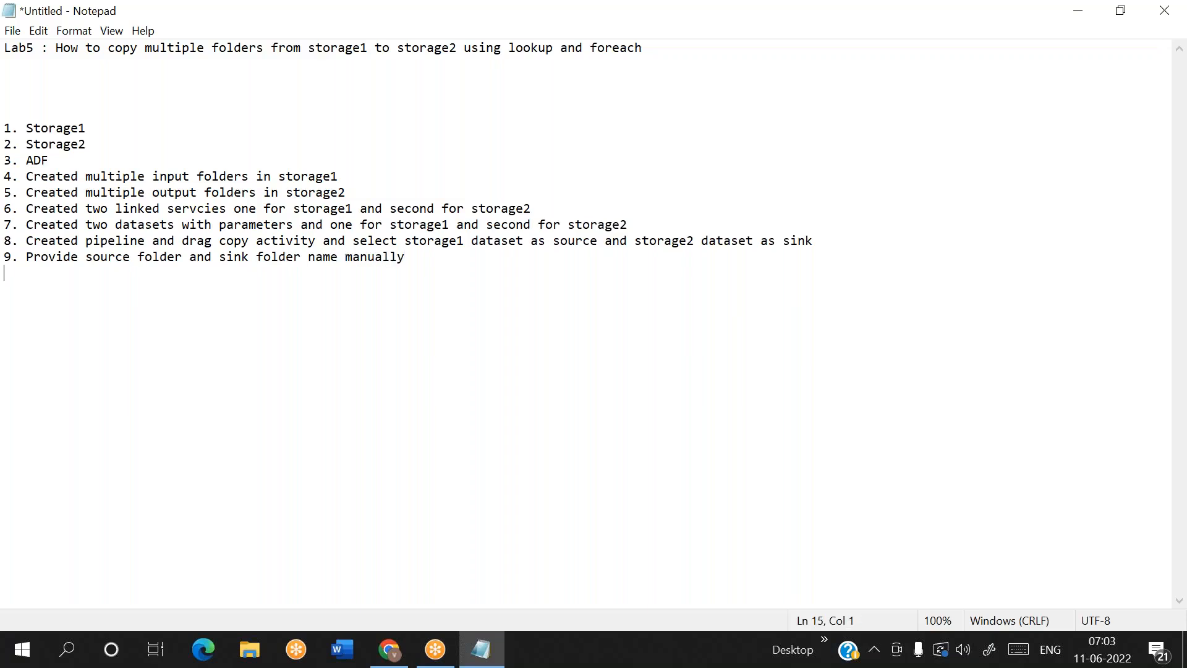
Finish the list with item 10, "Debug pipeline"
text(10. Debug pipeline)
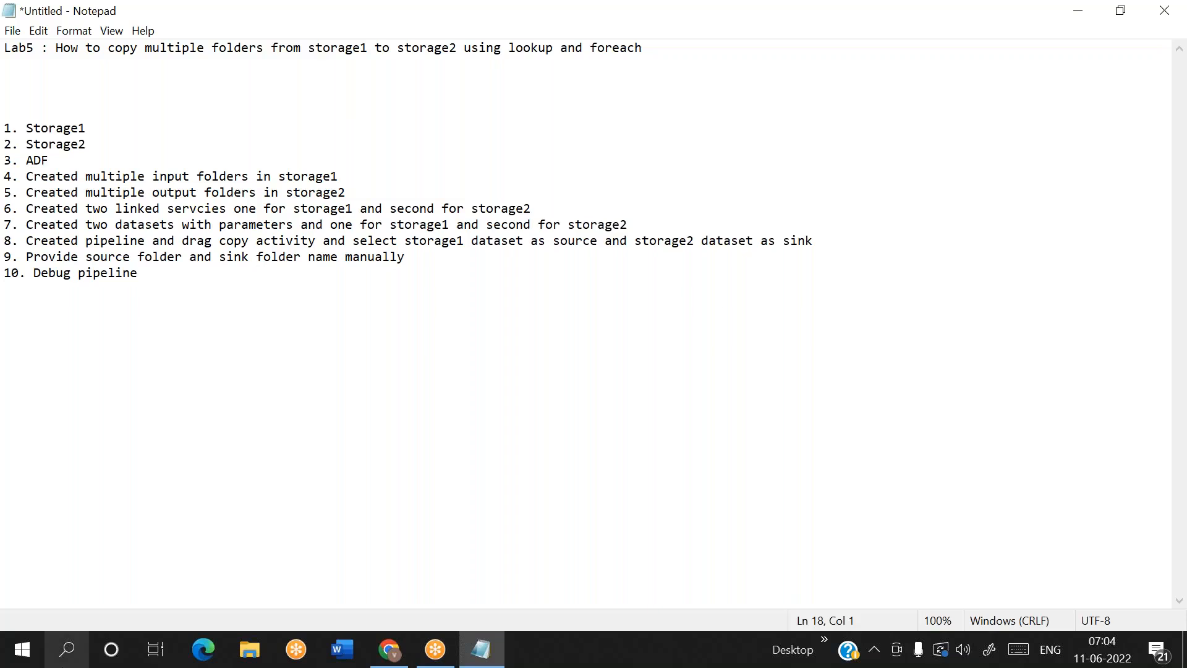
Switch to Paint and draw a hexagon about 255 × 290 px on the canvas's left side and a smaller one on its right
click(68, 649)
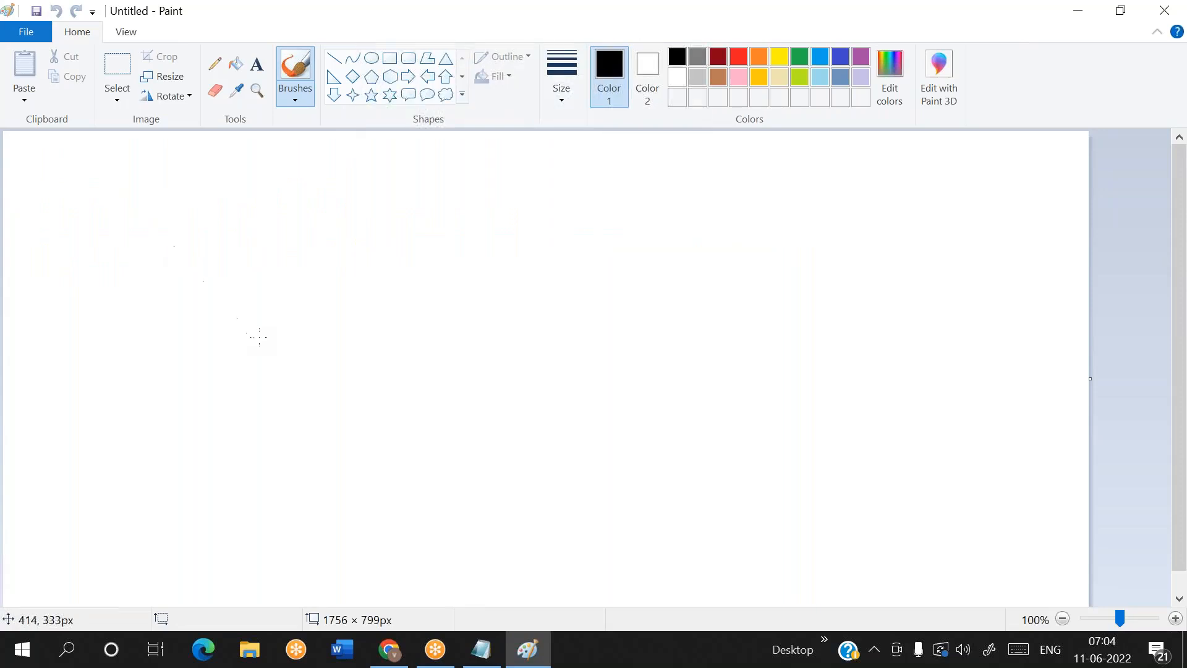
click(394, 76)
drag(115, 265, 272, 445)
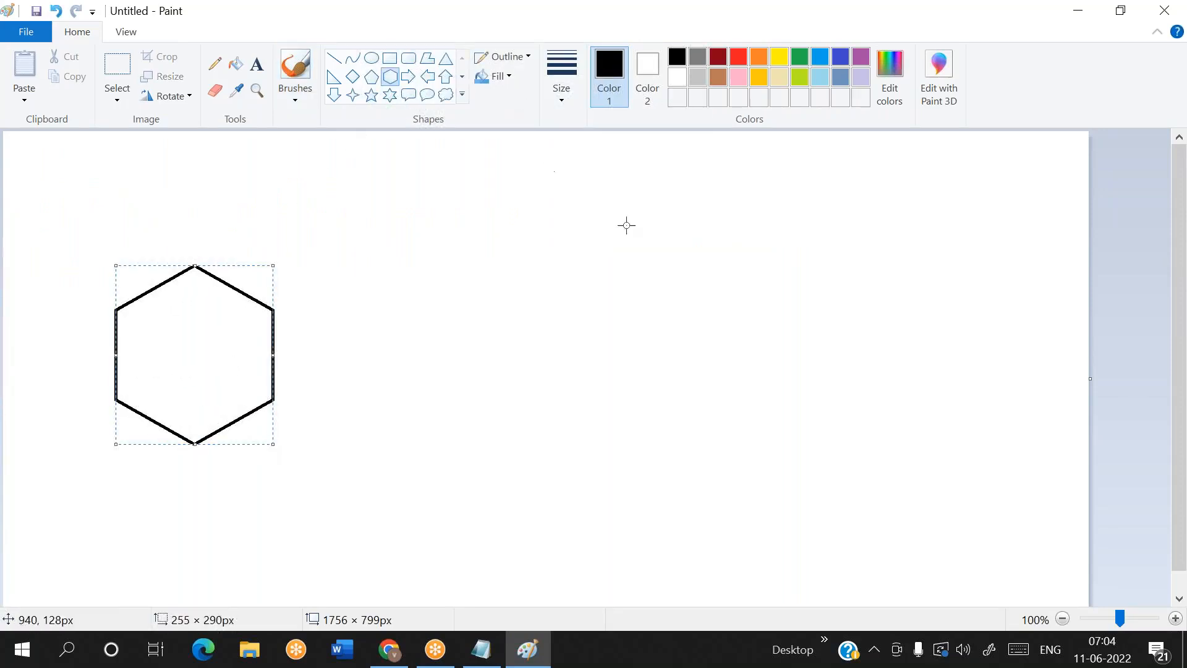
drag(674, 254, 789, 413)
click(579, 425)
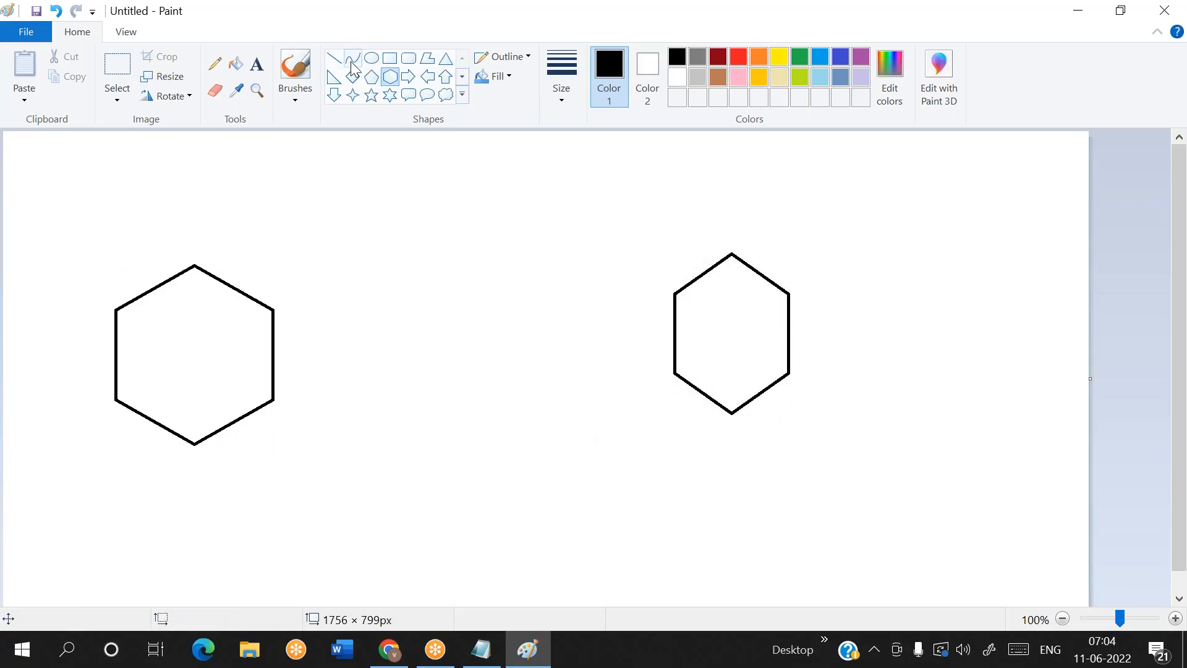
Draw a right triangle about 206 × 182 px in the upper area between the two hexagons
click(334, 77)
drag(394, 167, 520, 278)
drag(451, 228, 464, 216)
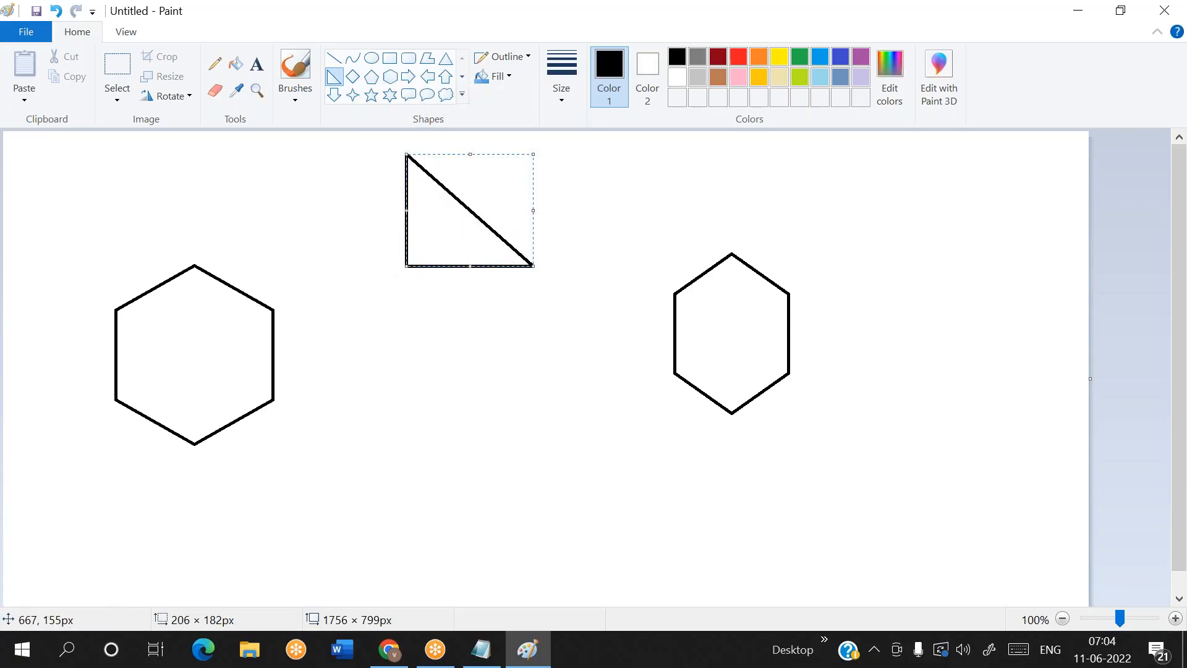
Add the text label "Storage1" above the left hexagon
click(257, 63)
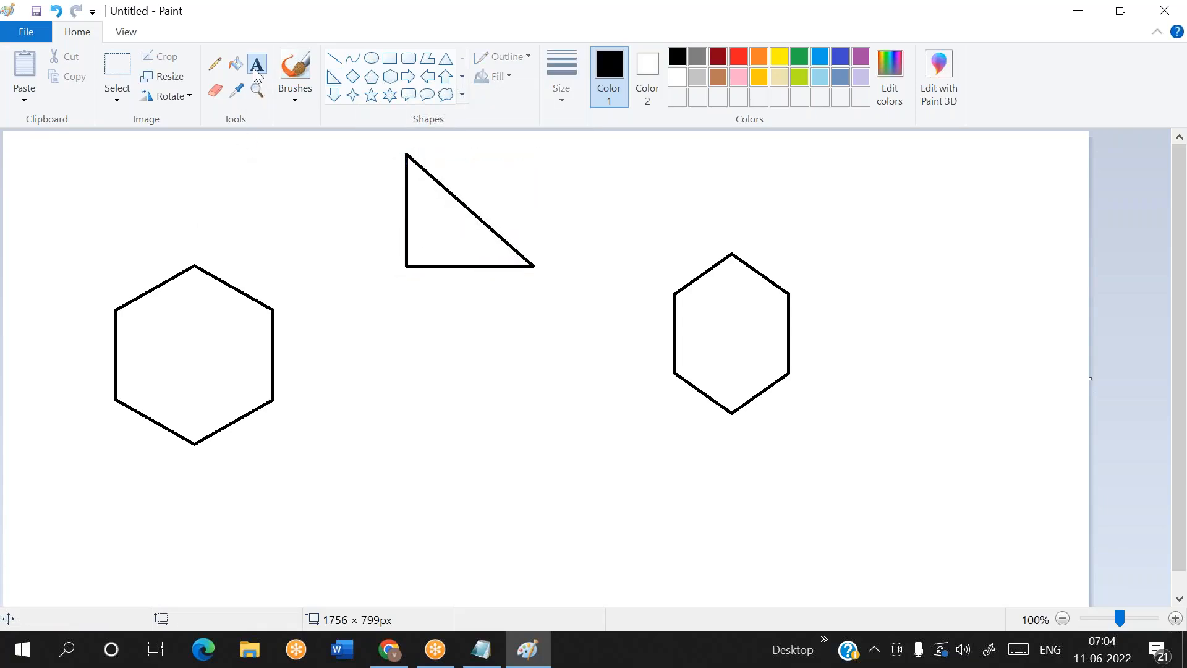
click(179, 215)
text(Stirage1)
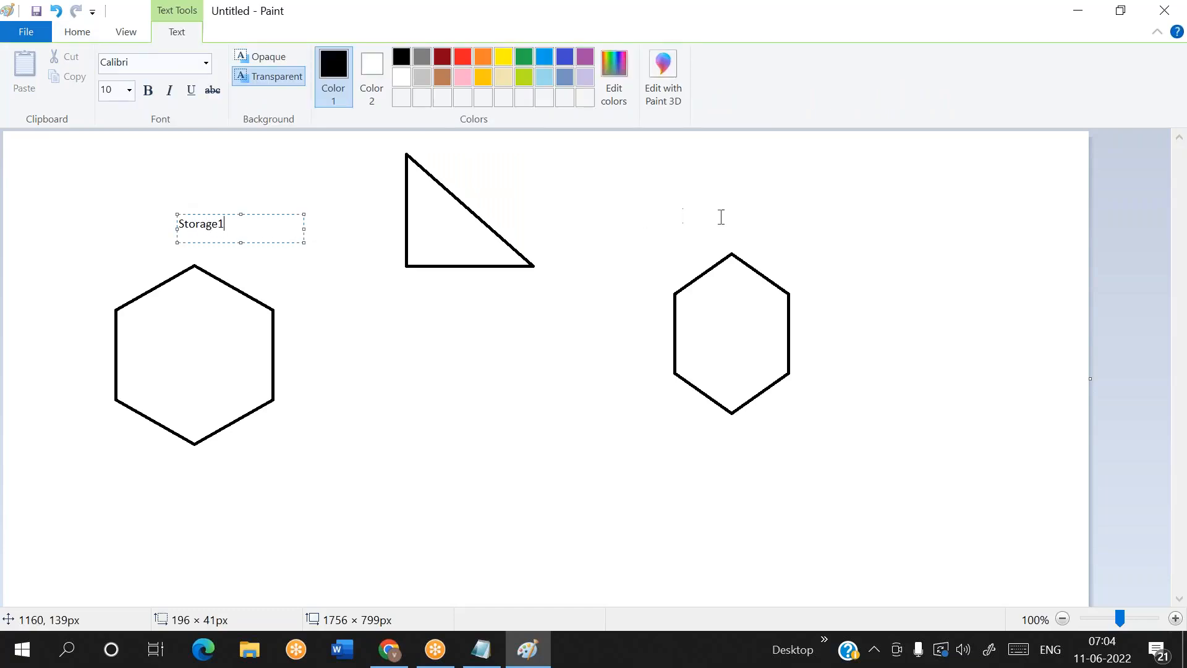
Add a storage label above the smaller right hexagon and a text label beside the triangle
drag(675, 207, 822, 242)
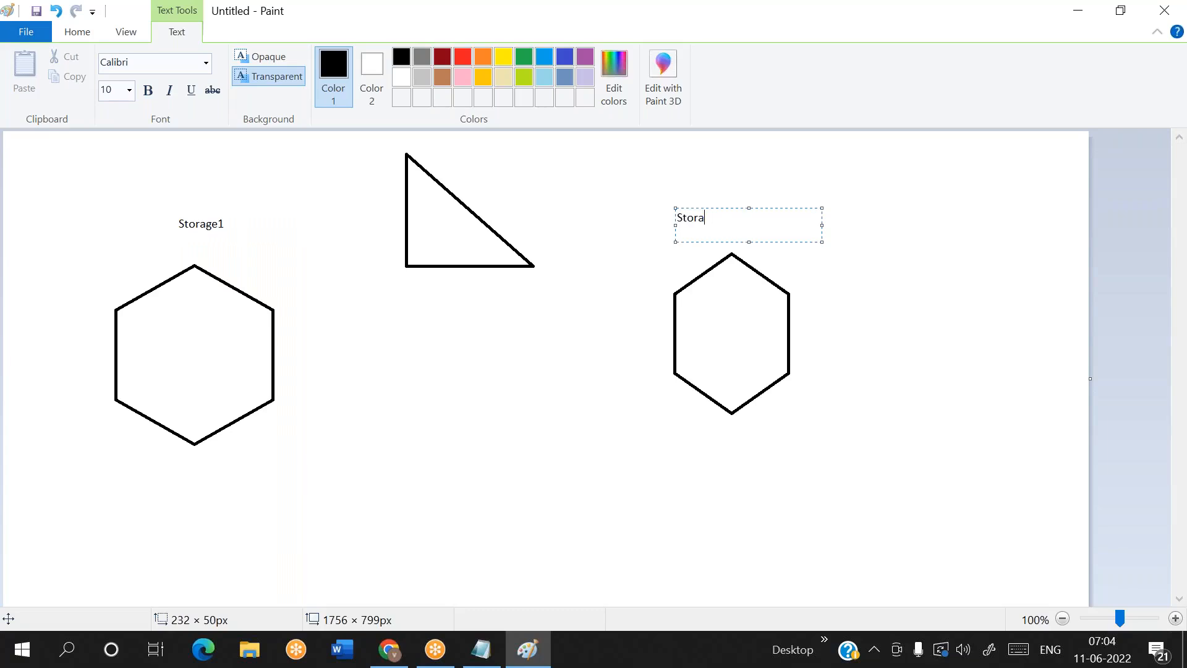
drag(458, 166, 584, 202)
click(519, 379)
Switch to the Azure portal in Chrome, find Storage accounts by searching for blob, and open the form for creating a storage account
click(390, 649)
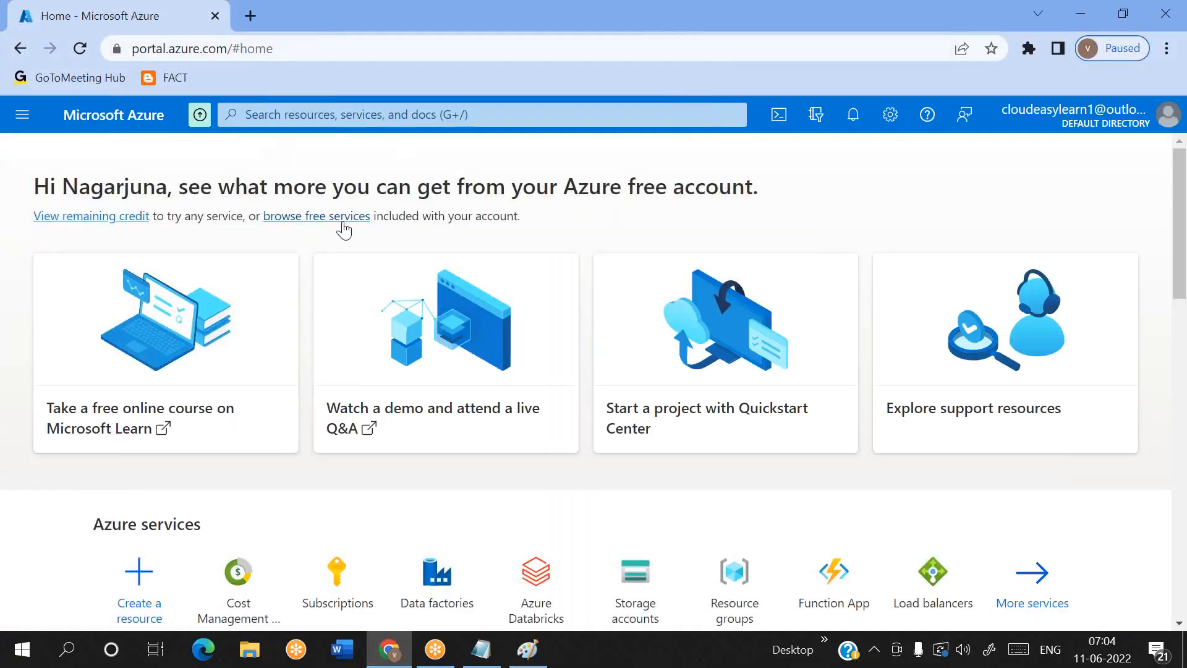
click(301, 106)
text(blob)
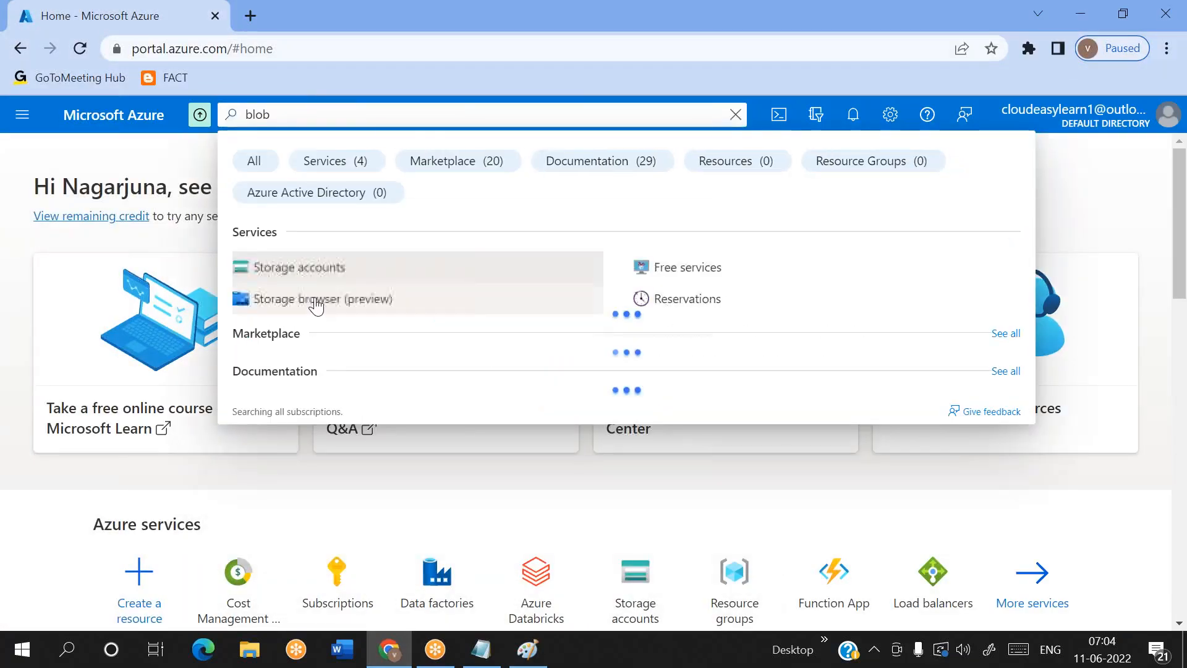
click(286, 270)
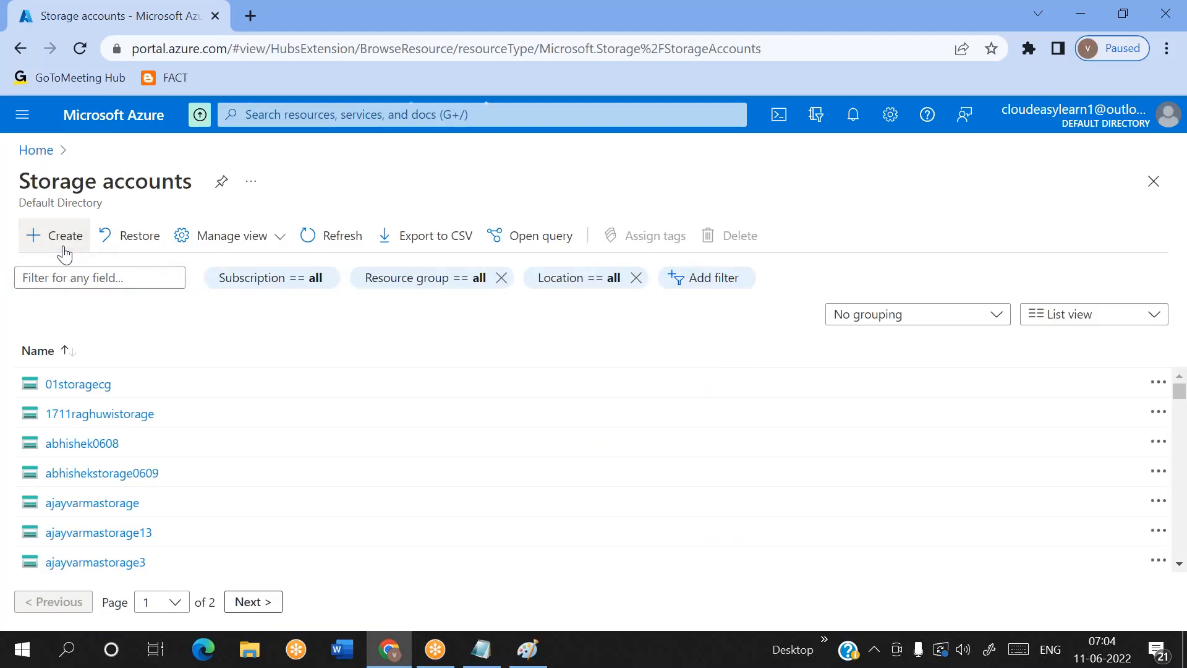
click(64, 247)
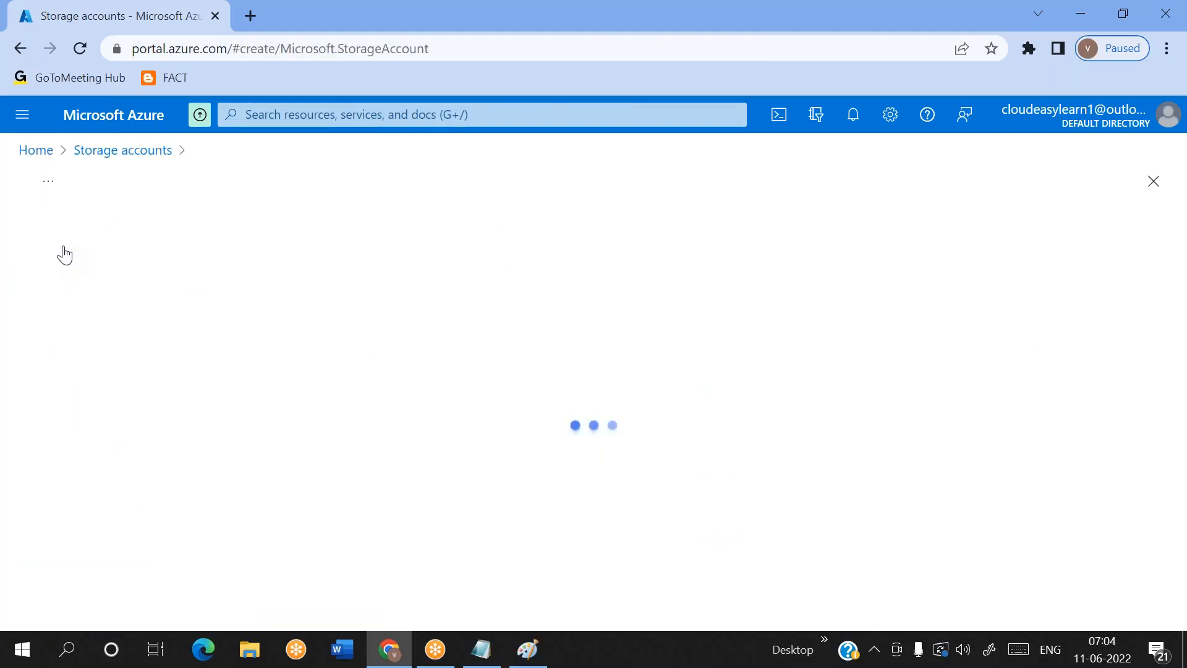
scroll(416, 377, down, 3)
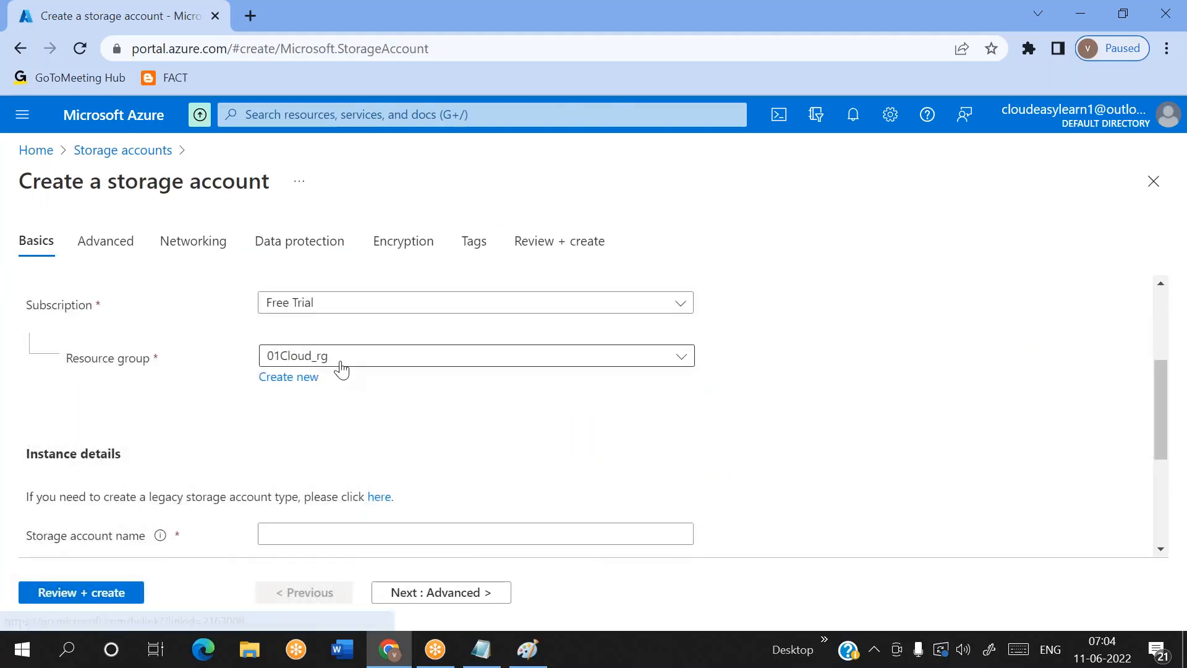
click(293, 378)
text(mallaiah5_rg)
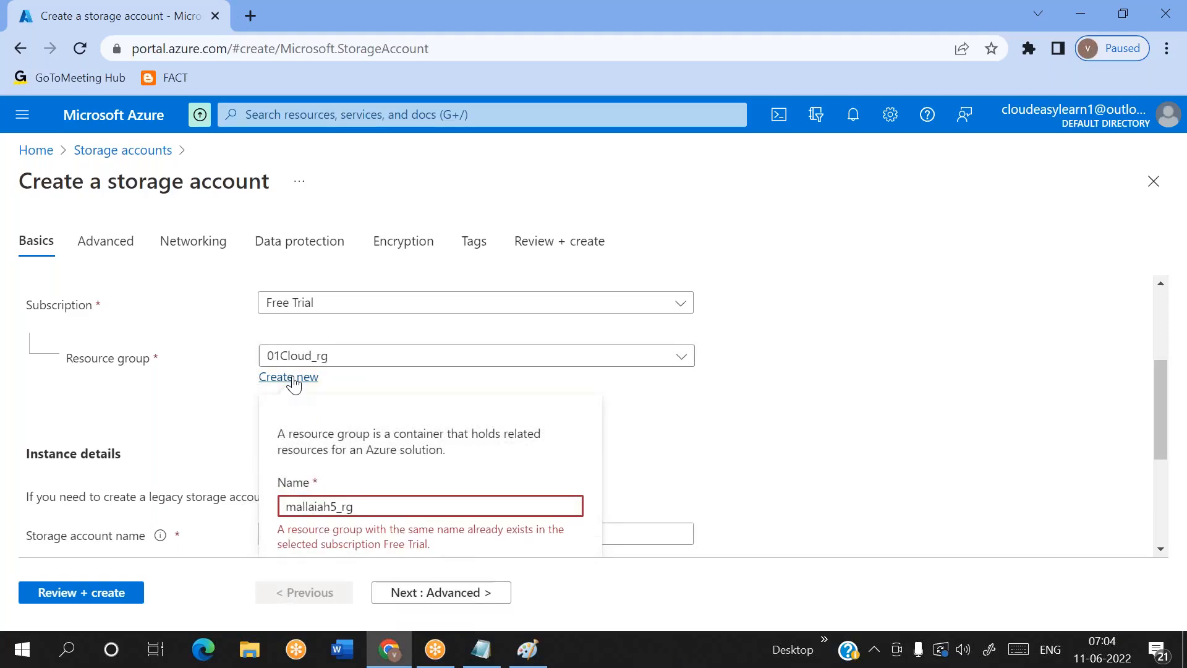
Create a new resource group named cloudpandith5_rg for the storage account
scroll(293, 384, down, 1)
scroll(293, 384, down, 1)
click(290, 308)
text(cloudpandith)
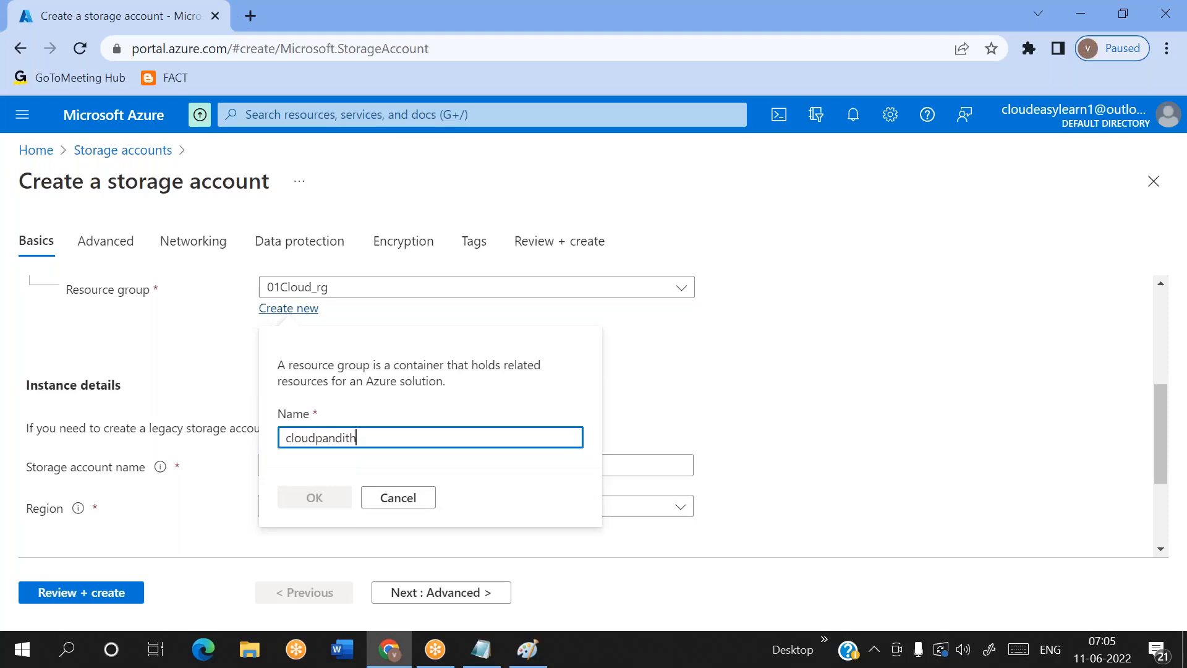
text(5_rg)
click(314, 497)
Name the storage account cloudpandith5storage1, review its settings, and start its deployment
click(341, 472)
text(cloudpandith5)
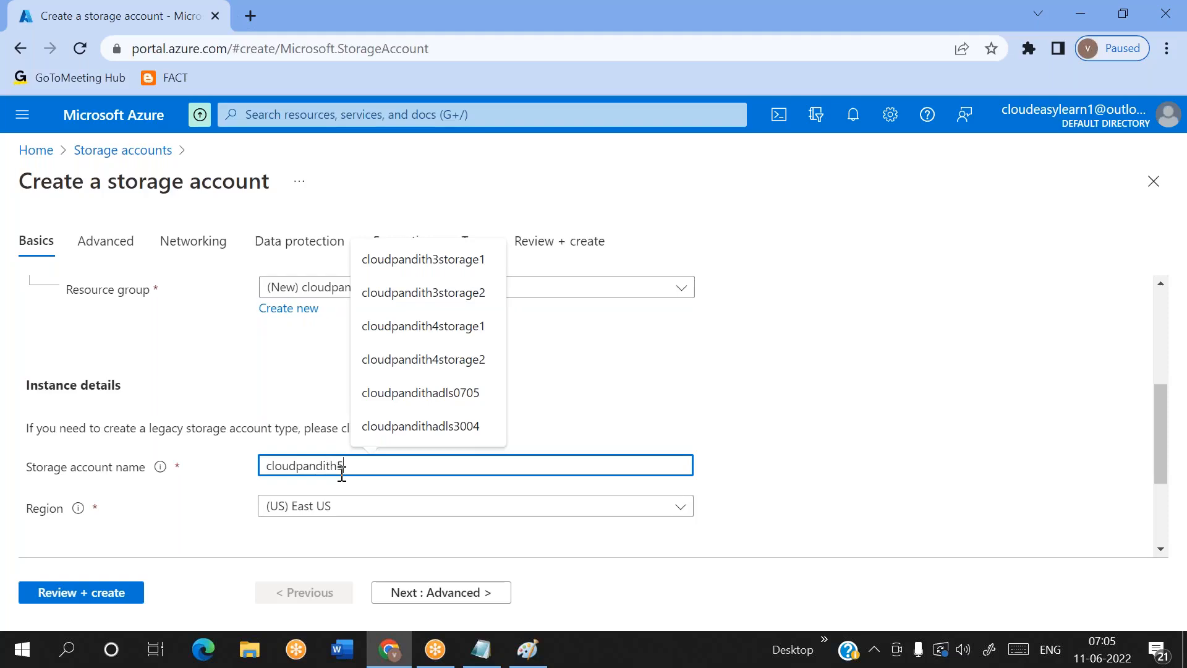
text(storage1)
click(97, 600)
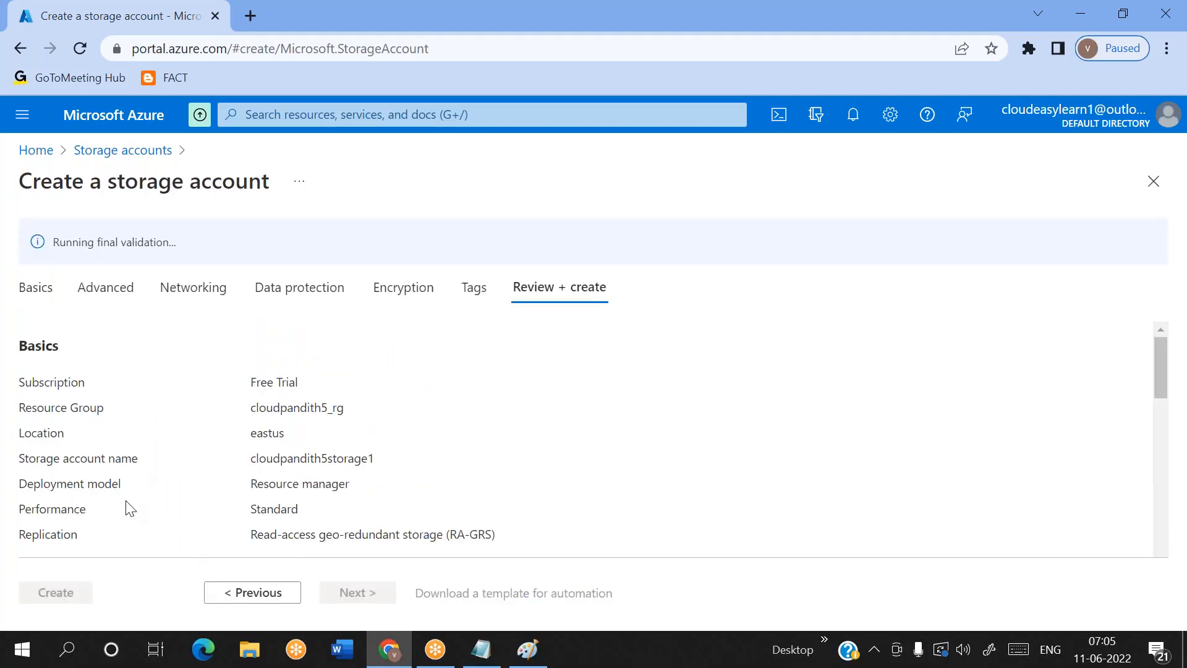
scroll(130, 508, down, 1)
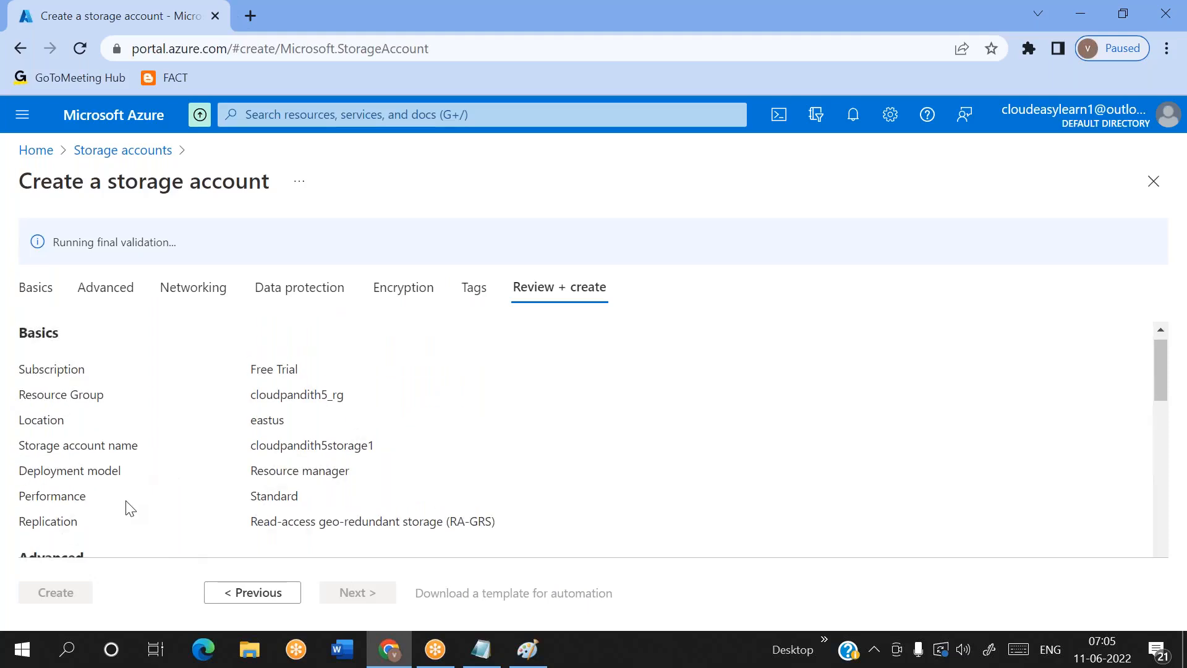
click(68, 599)
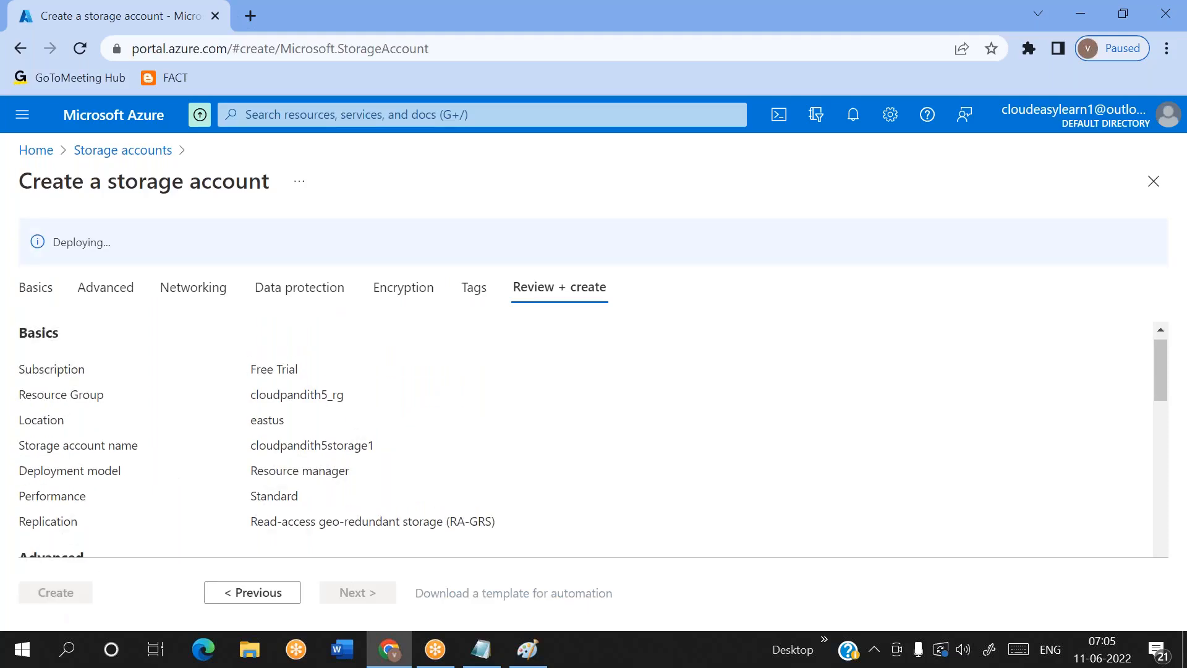
double_click(319, 396)
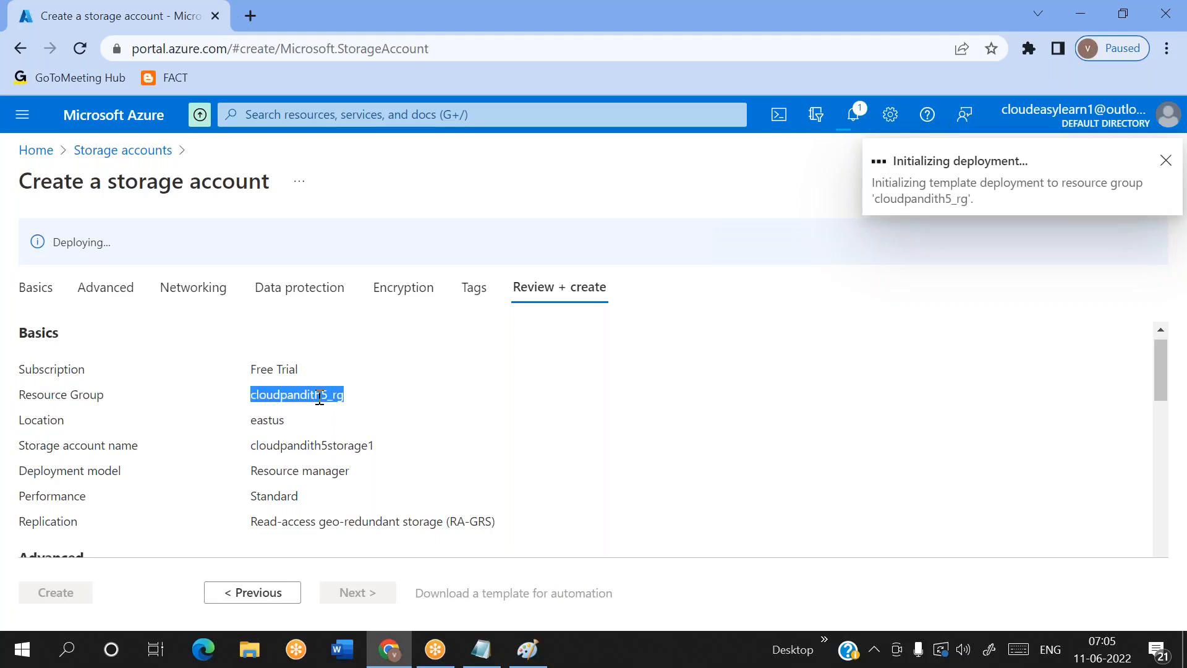
Open the Azure portal in a new browser tab and sign in with the listed account
click(250, 16)
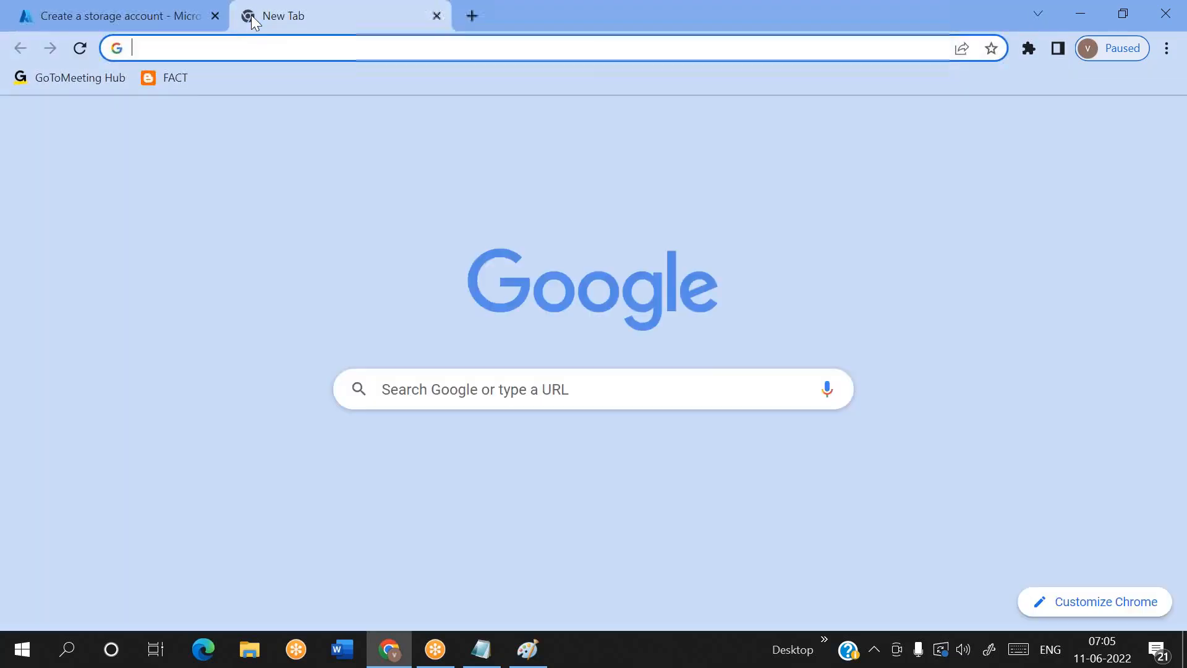
text(portal.azure.com)
key(Return)
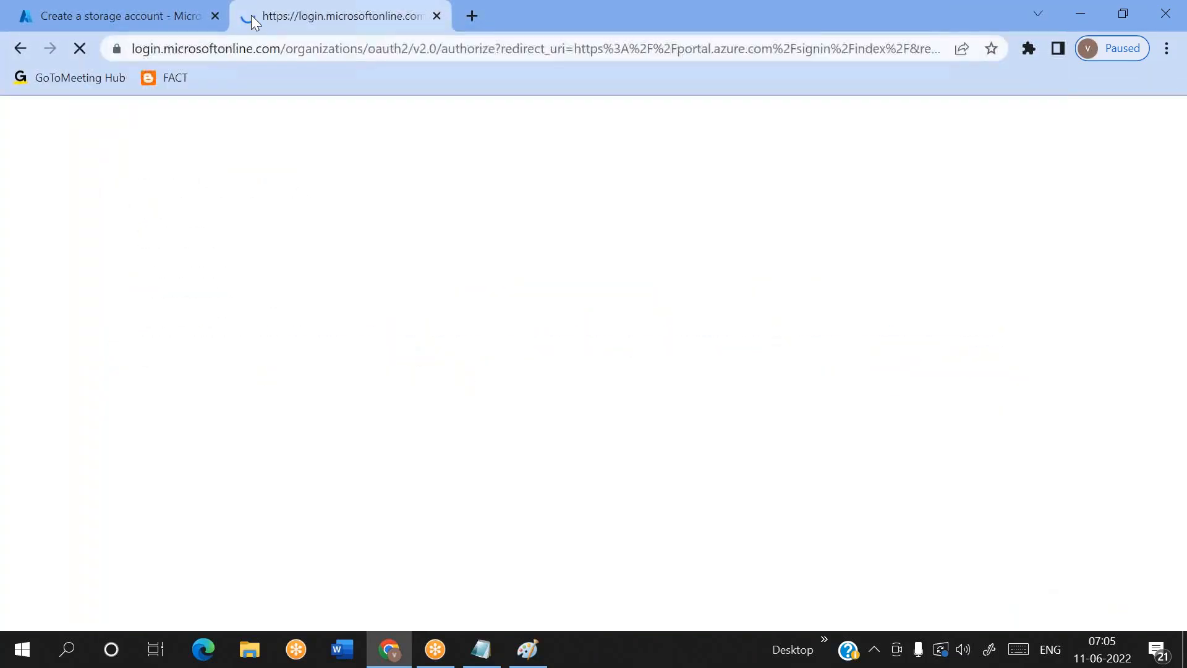
click(512, 336)
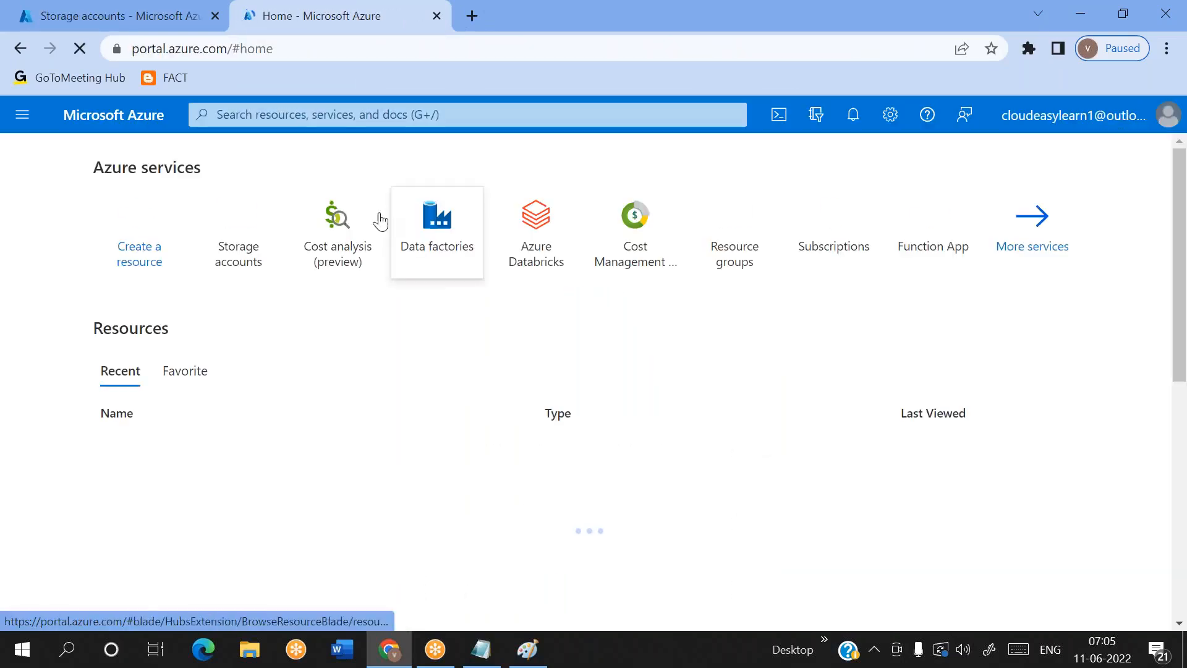
Find Storage accounts by searching for "storage acc" and open the form for creating another storage account
click(305, 115)
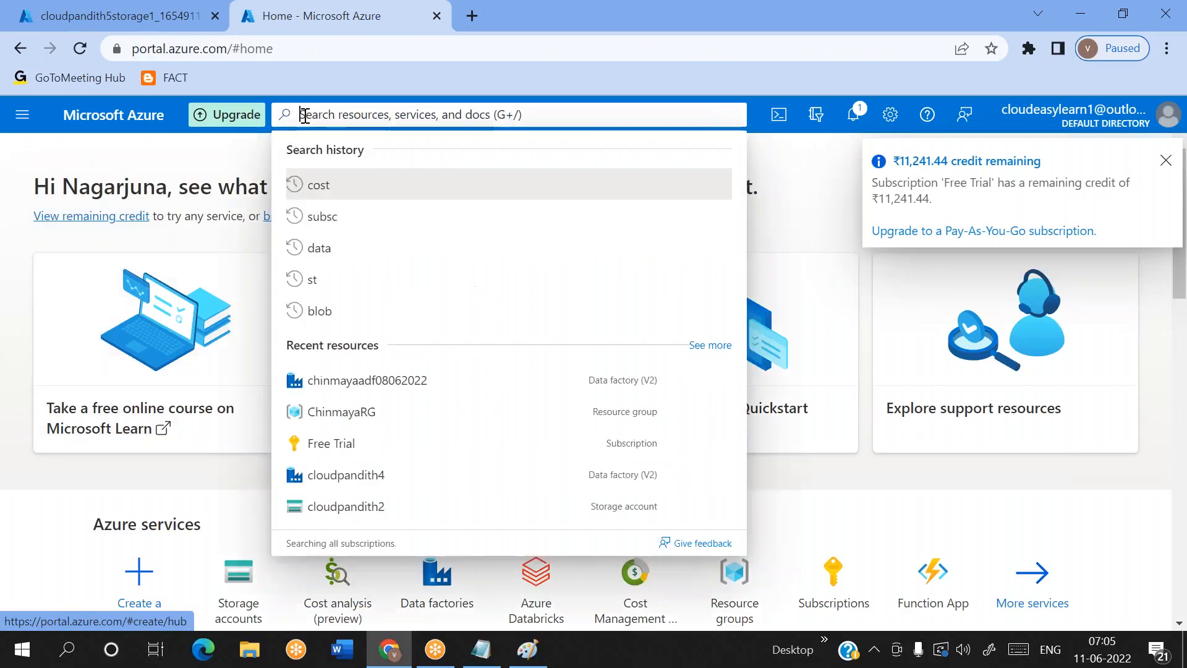
text(storage acc)
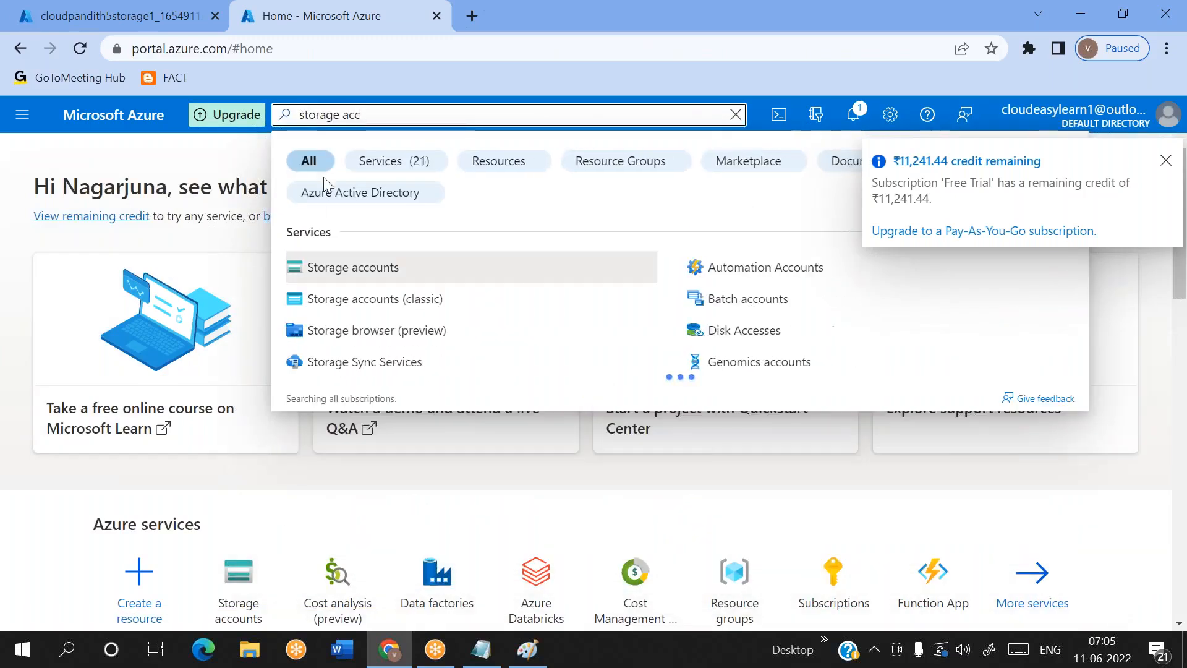
click(340, 275)
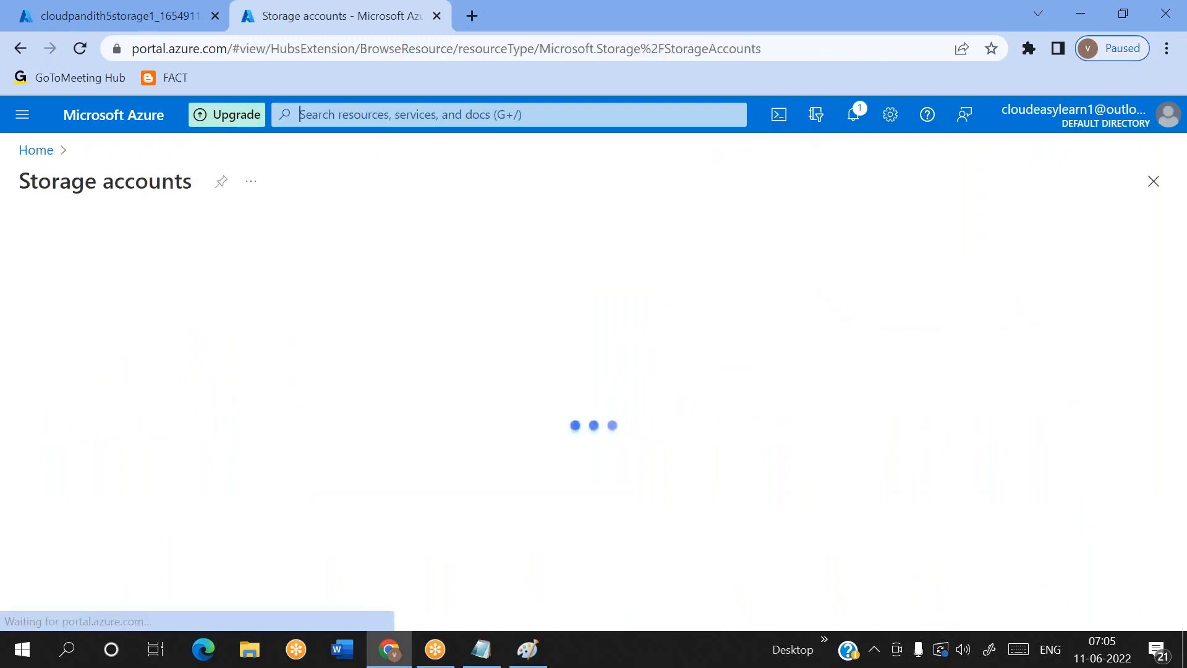
click(63, 246)
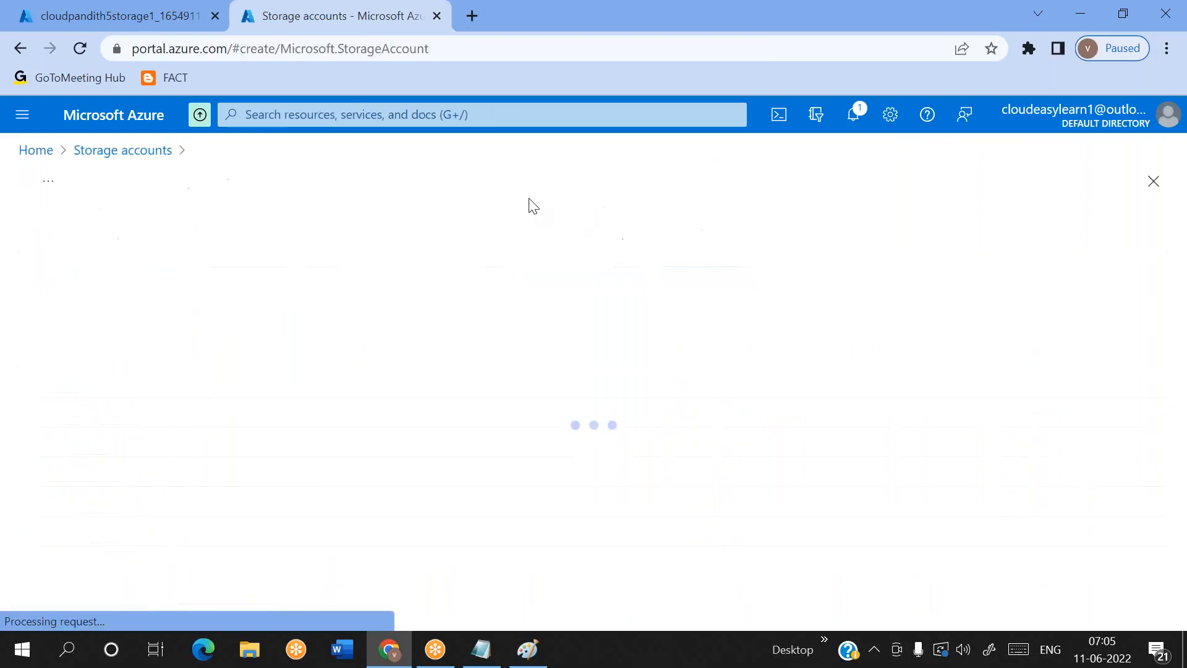
Assign the second storage account to the existing resource group cloudpandith5_rg
scroll(340, 440, down, 2)
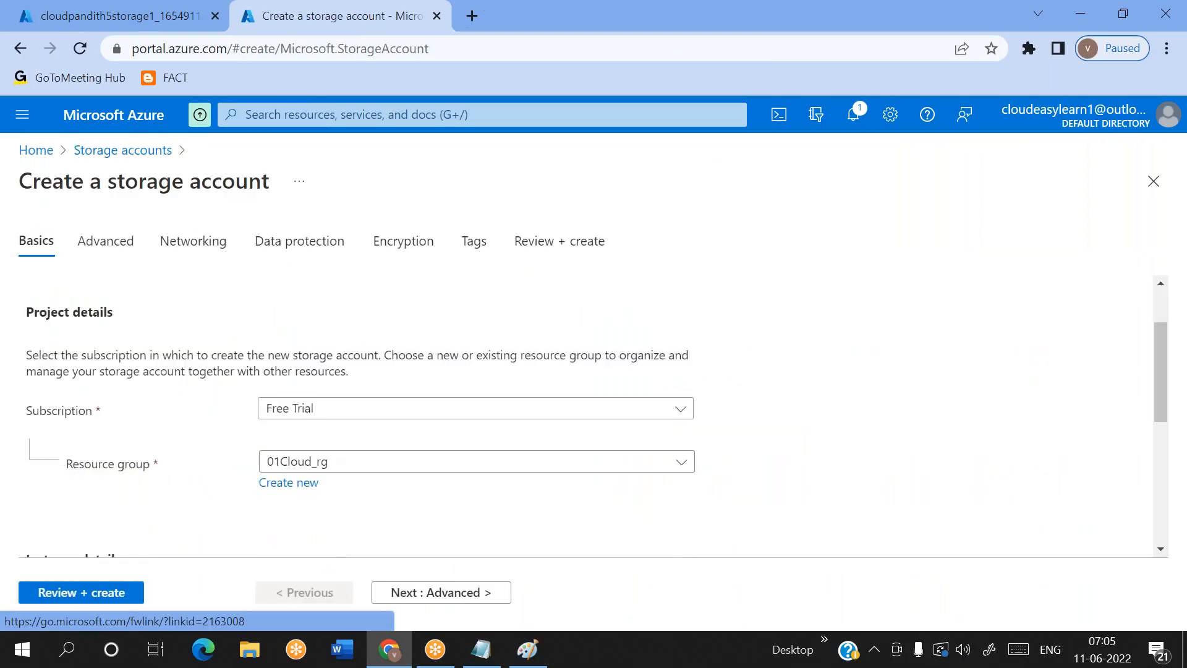
click(327, 426)
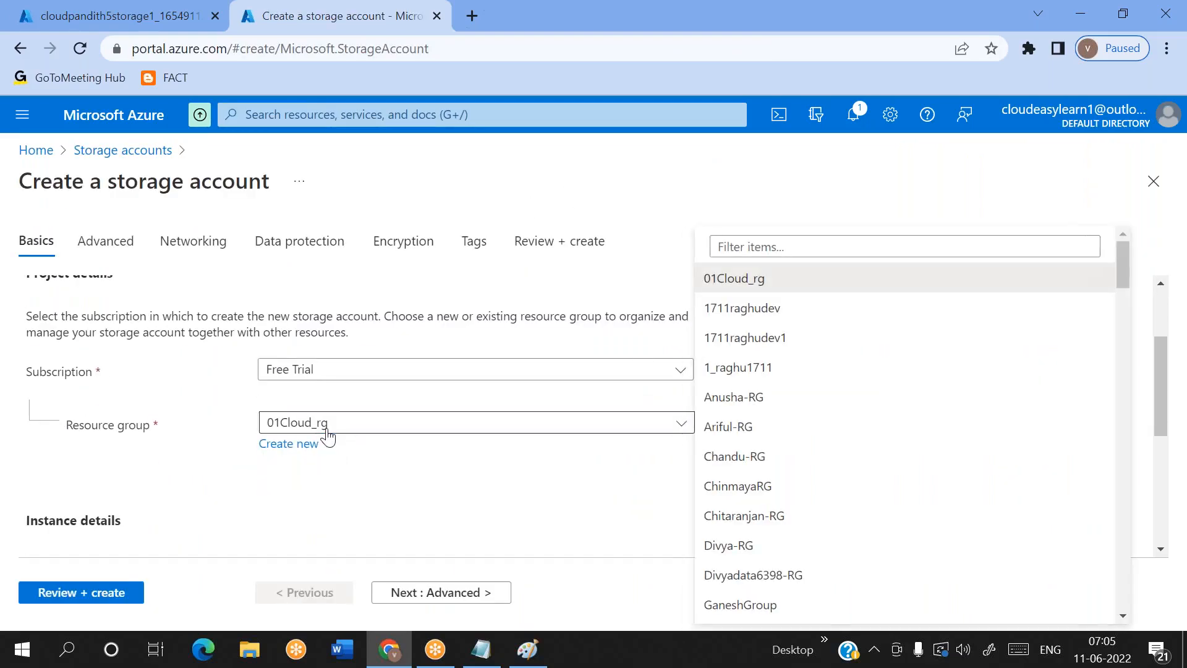
click(756, 241)
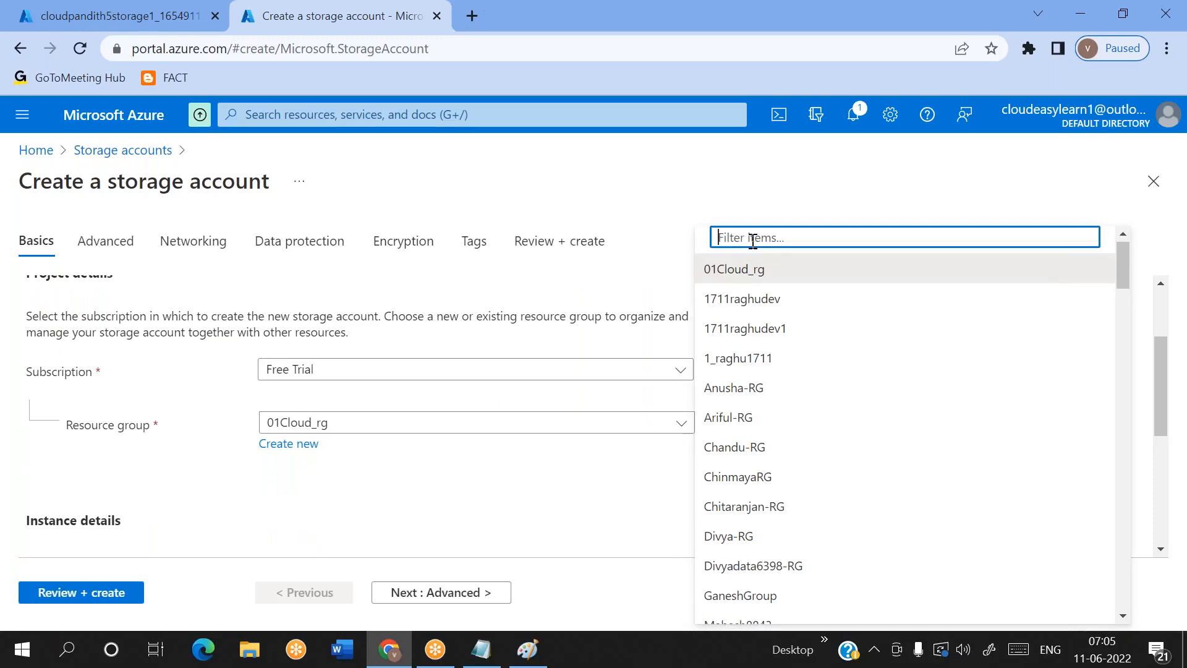
text(cloudpand)
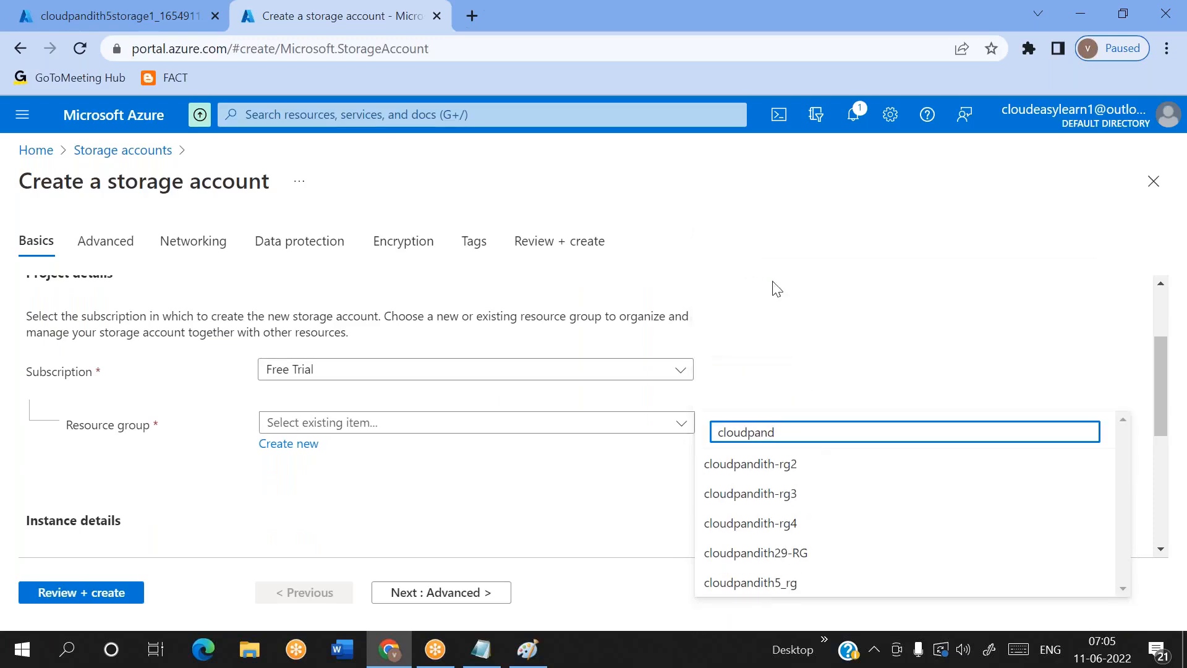
click(773, 584)
Name the second storage account cloudpandith5storage2, review its settings, and start its deployment
scroll(499, 480, down, 3)
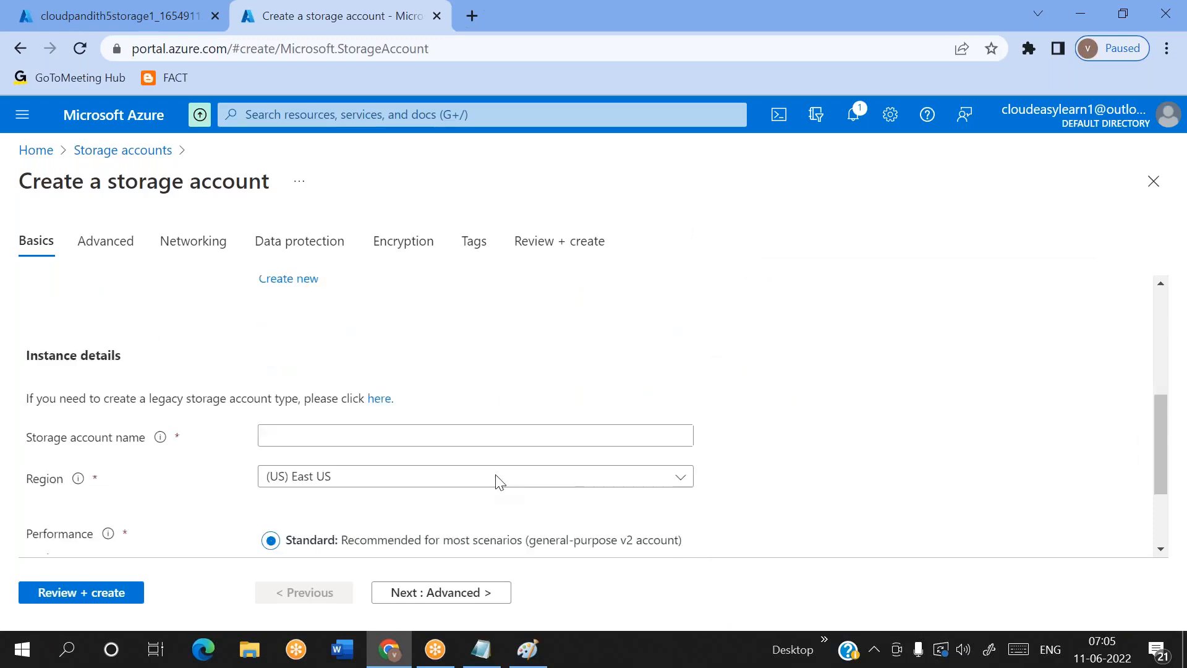
click(341, 392)
text(cloudpa)
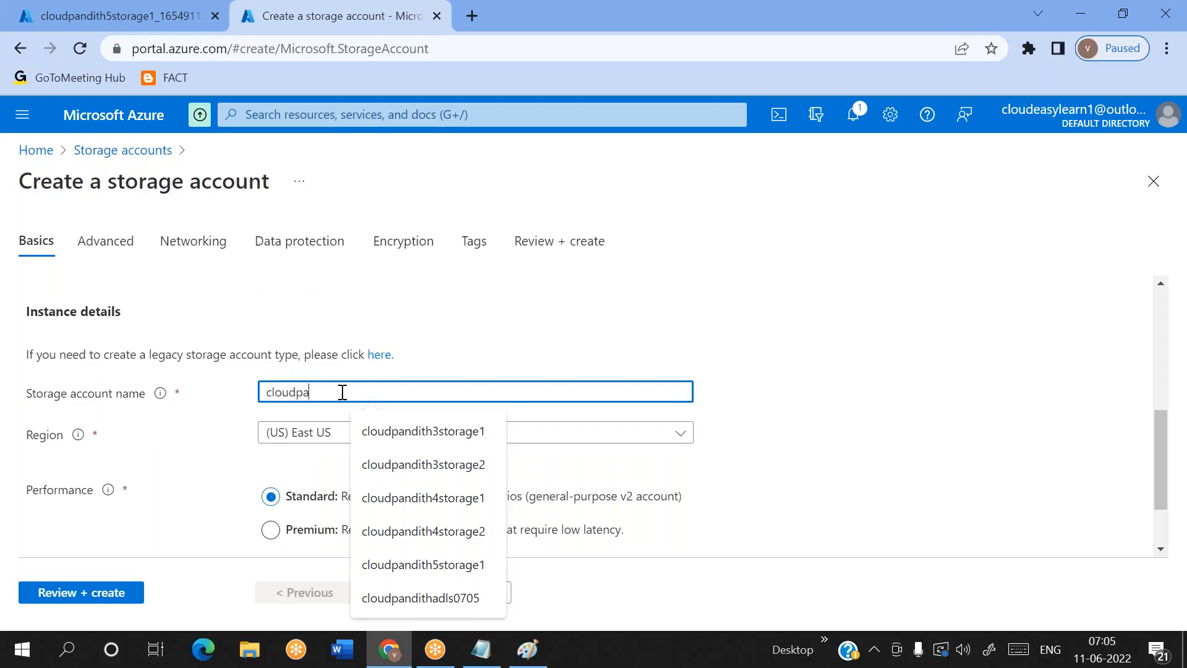
text(ndith5storag)
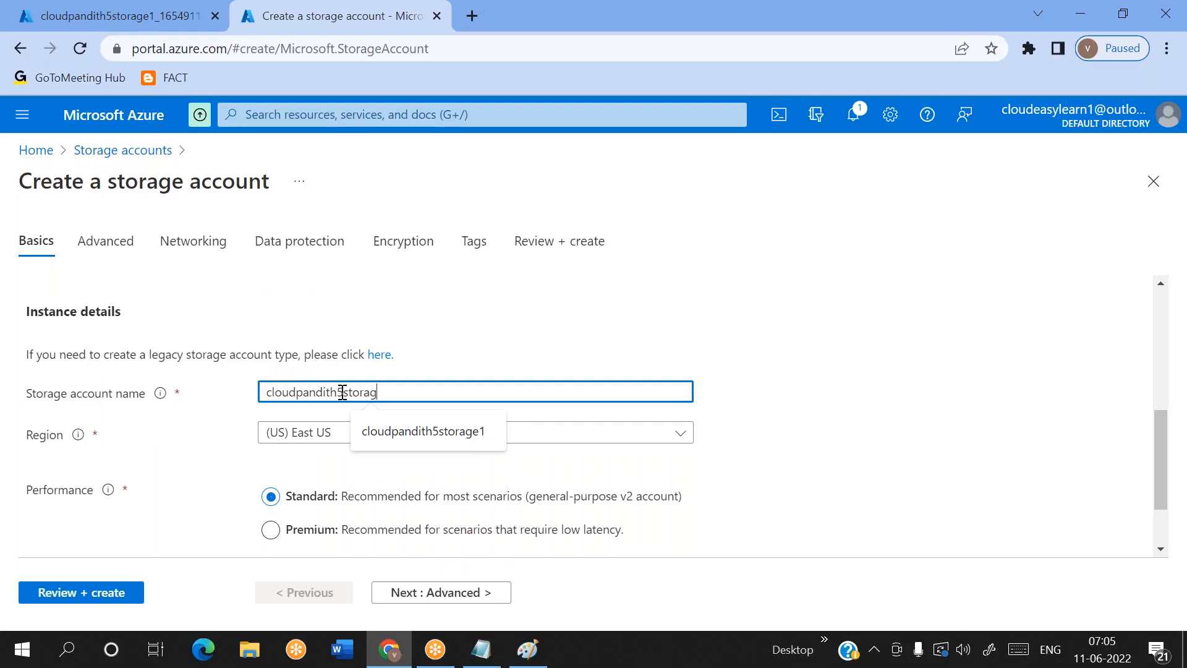
text(e2)
click(72, 595)
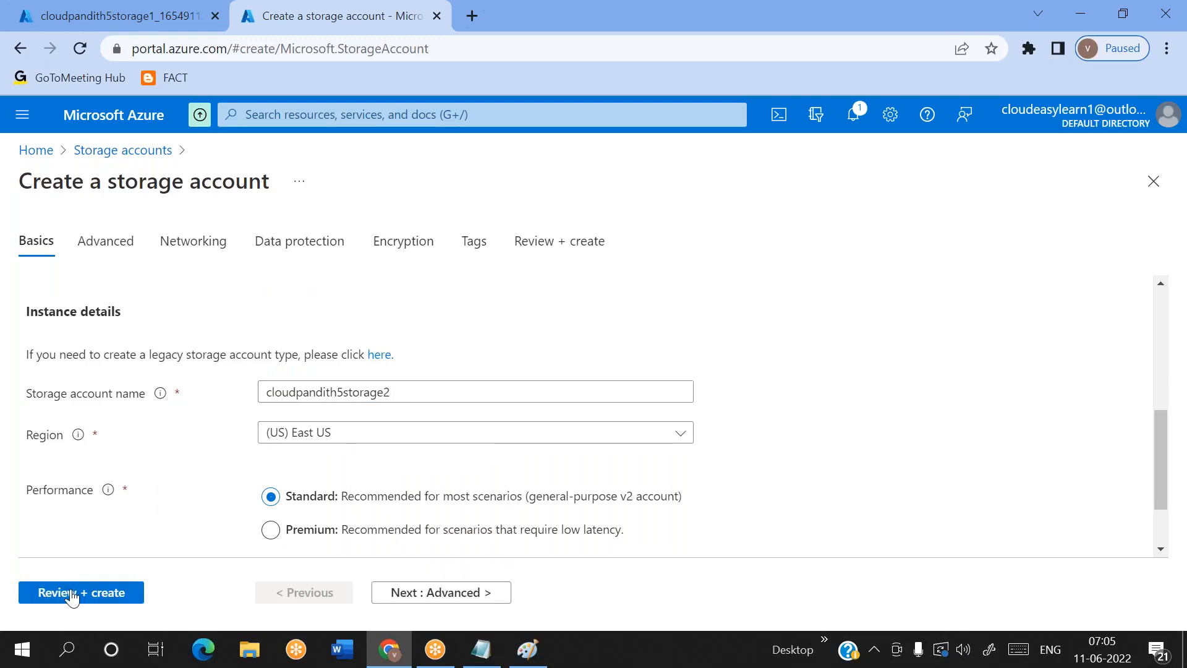
scroll(207, 511, down, 2)
scroll(206, 511, up, 2)
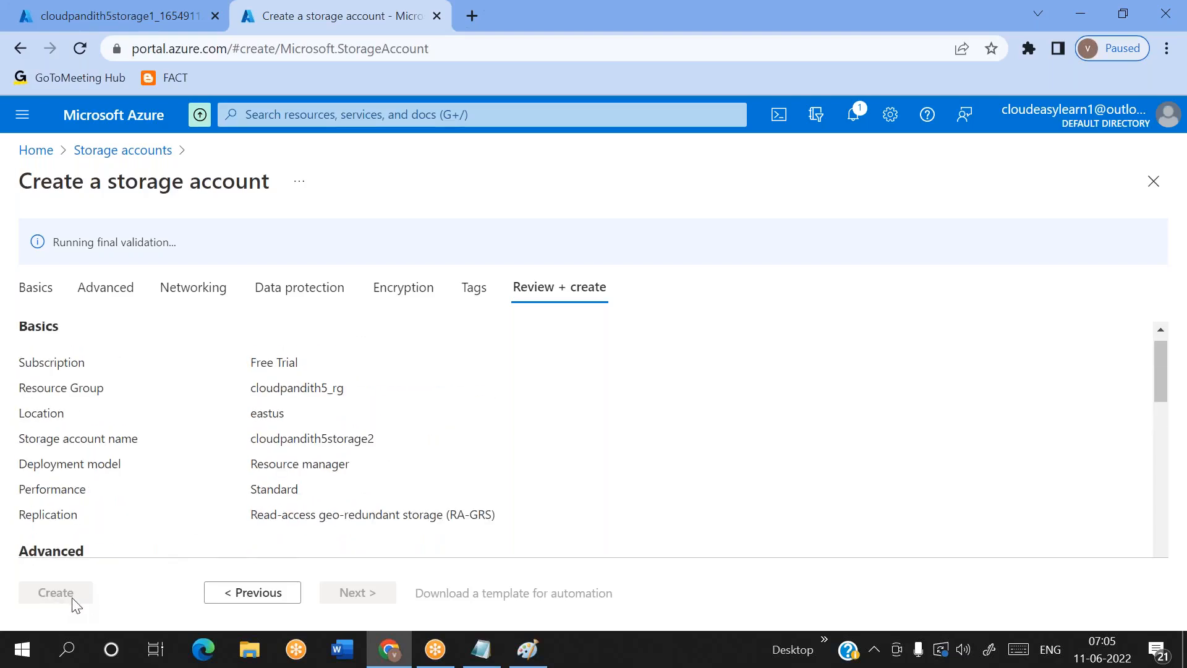
click(54, 597)
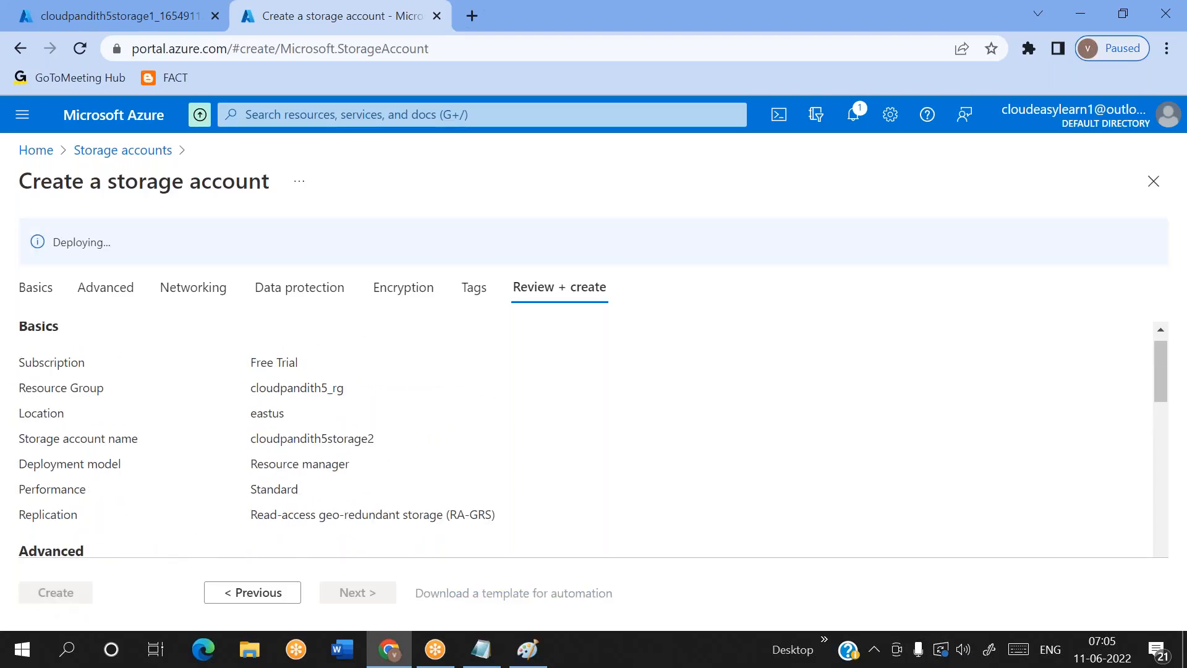
Open the Azure portal in another browser tab with the listed account and bring up the form for creating a data factory
click(468, 27)
text(portal.azure.com)
key(Return)
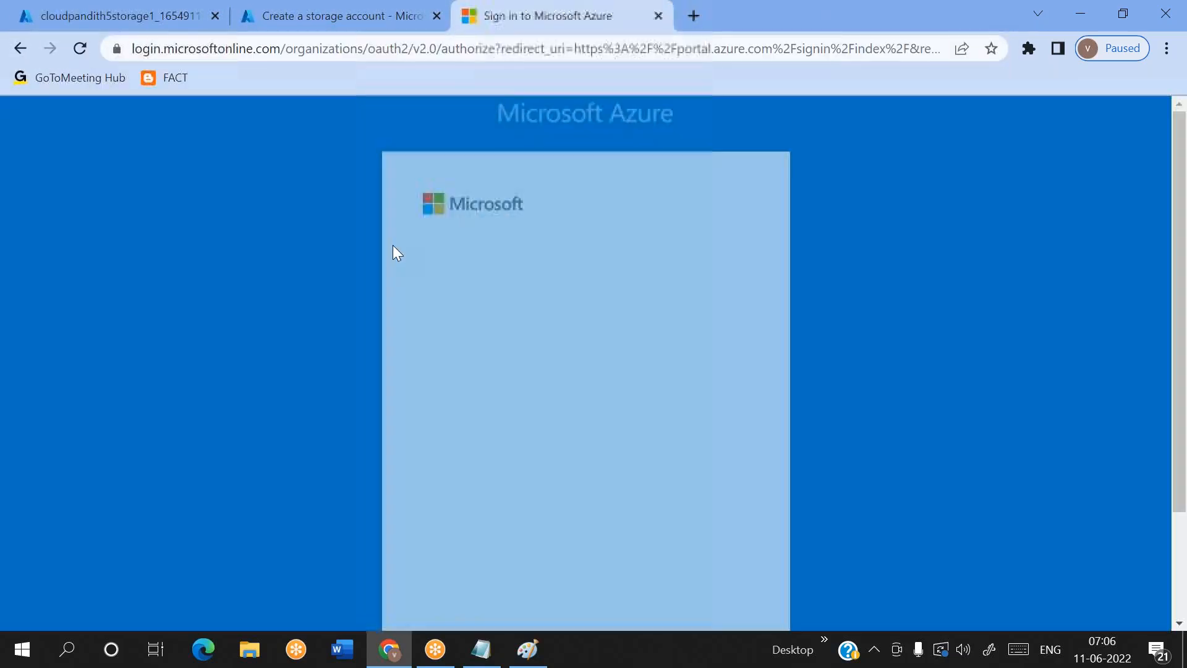
click(591, 334)
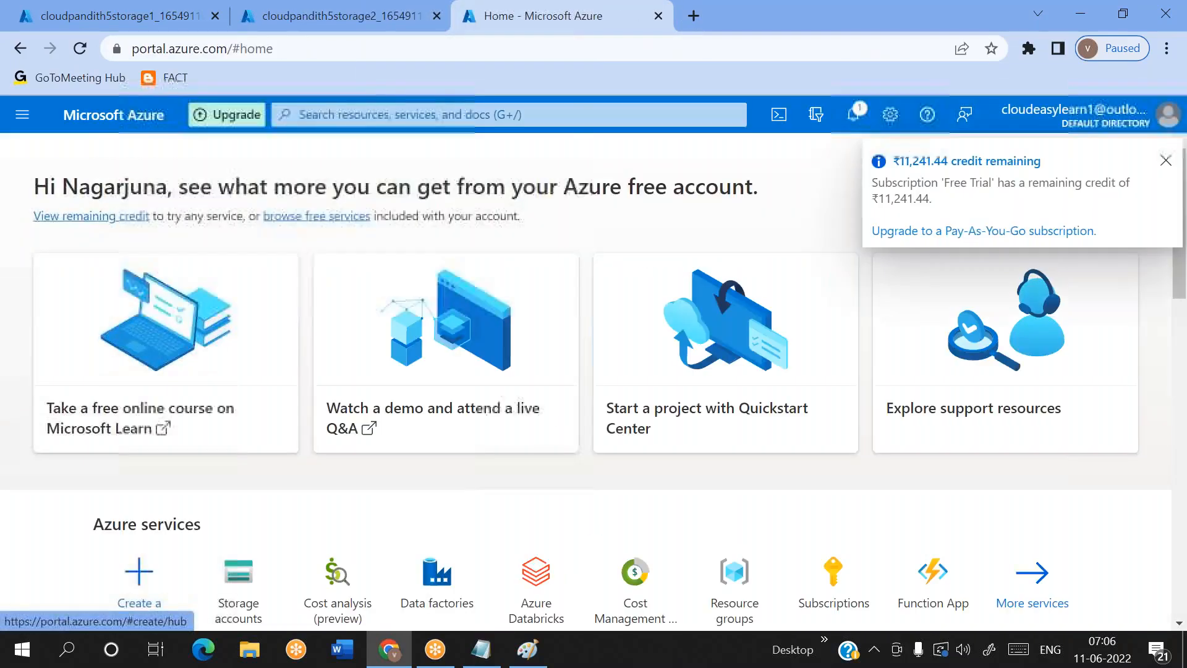
click(437, 575)
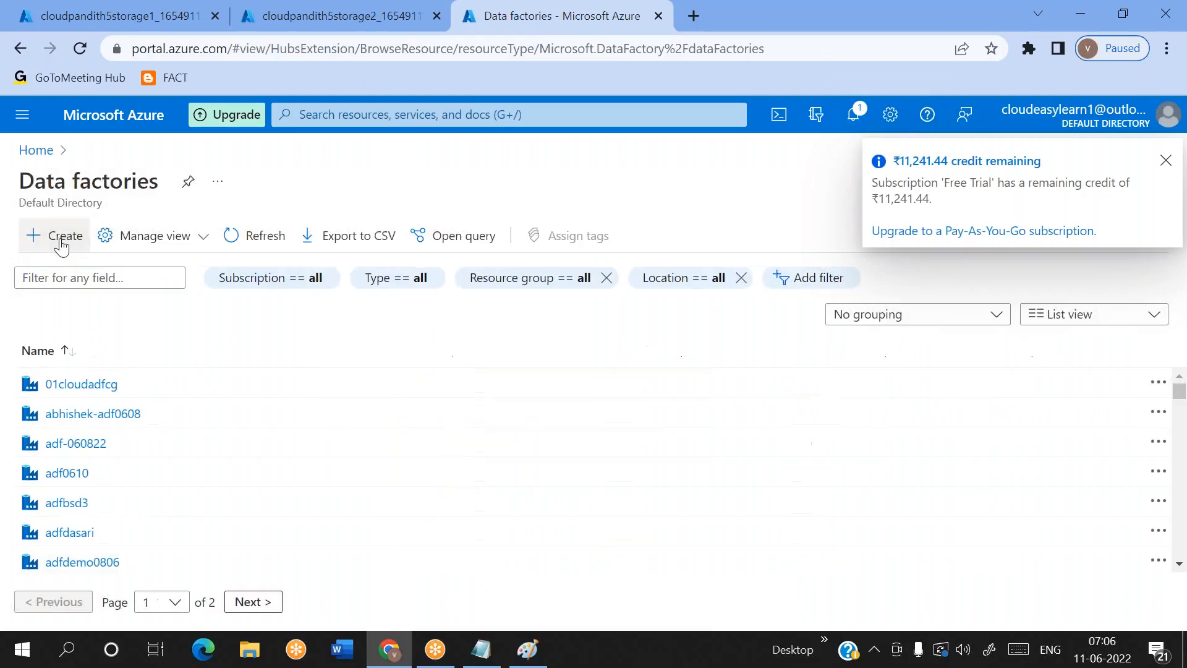
click(61, 241)
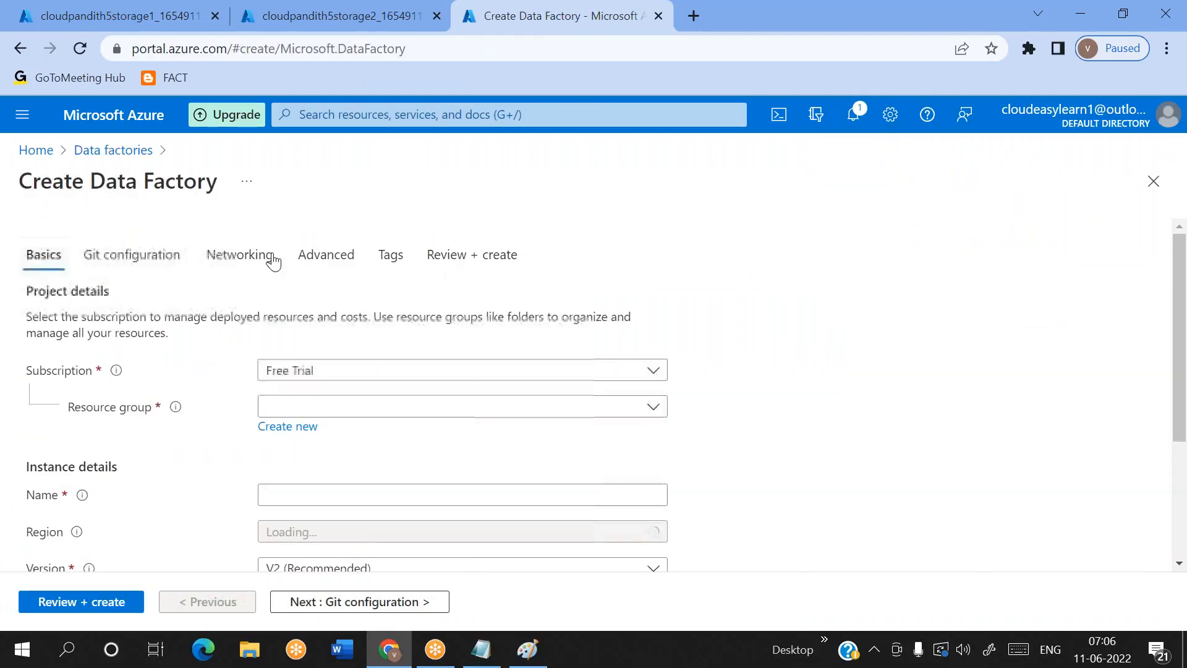
Assign the data factory to the existing resource group cloudpandith5_rg and name it cloudpandith5adf
click(296, 408)
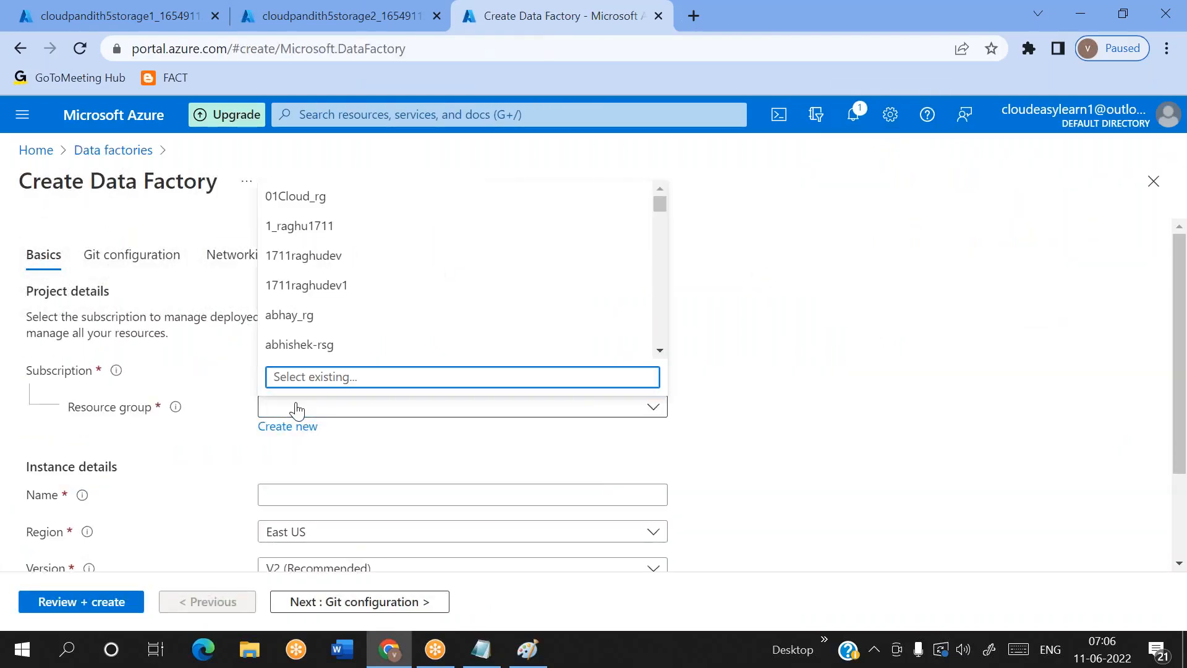
text(cloudpan)
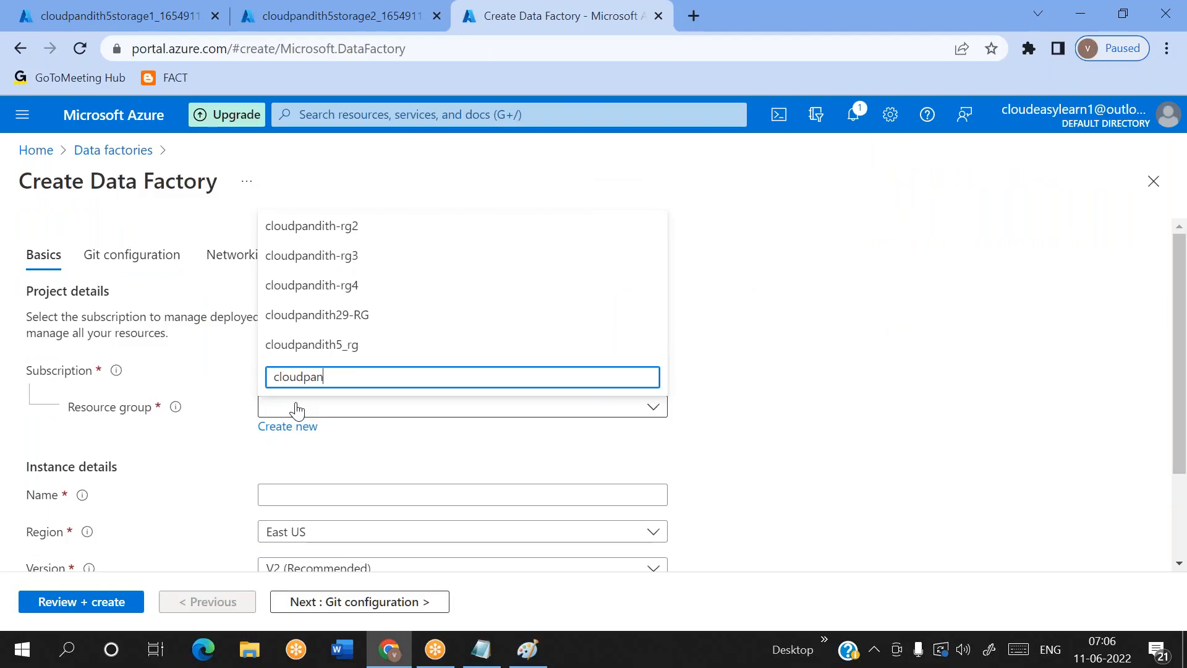
click(371, 348)
scroll(334, 359, down, 2)
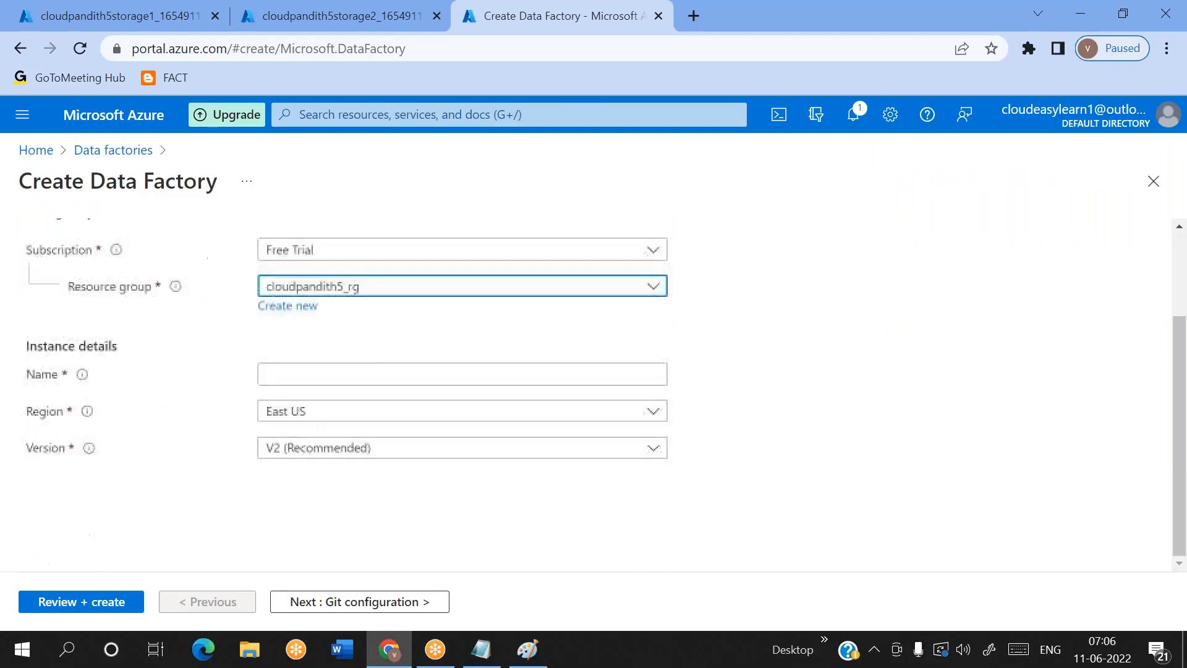
click(285, 370)
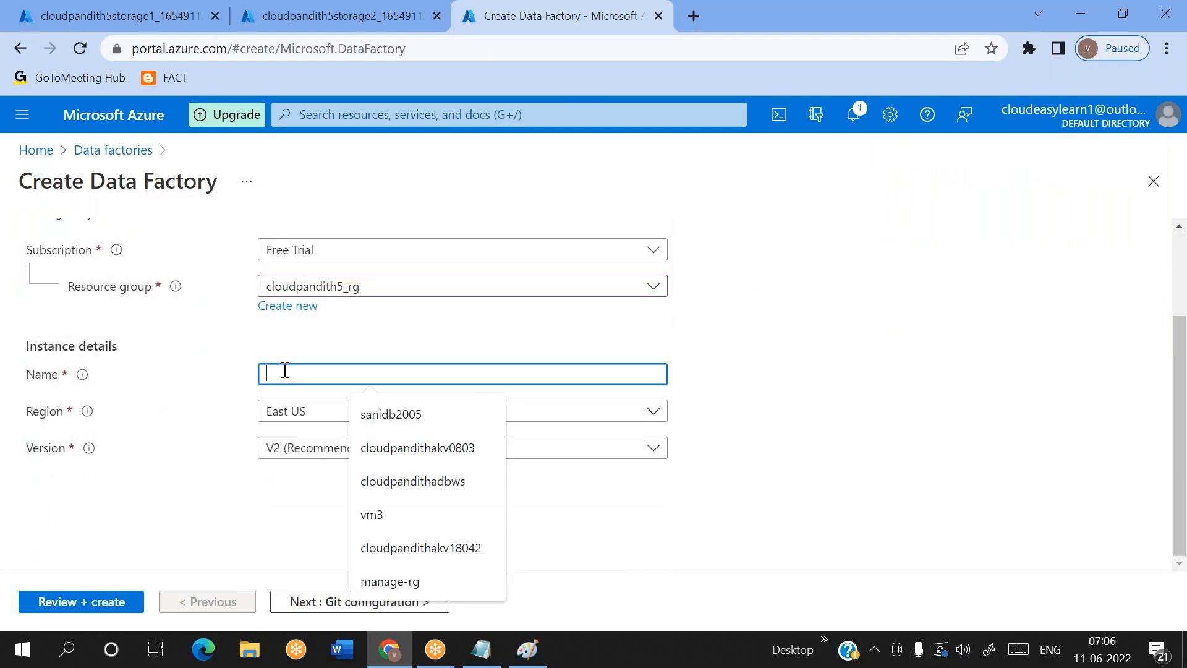
text(cloudpandith5adf)
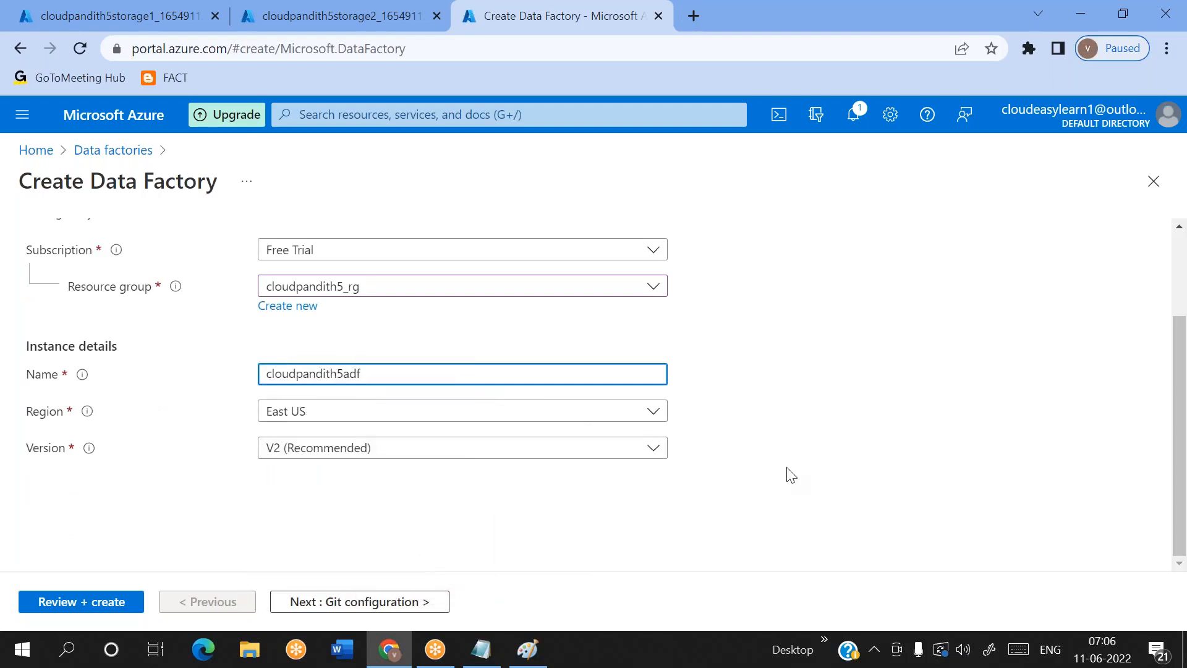
click(791, 475)
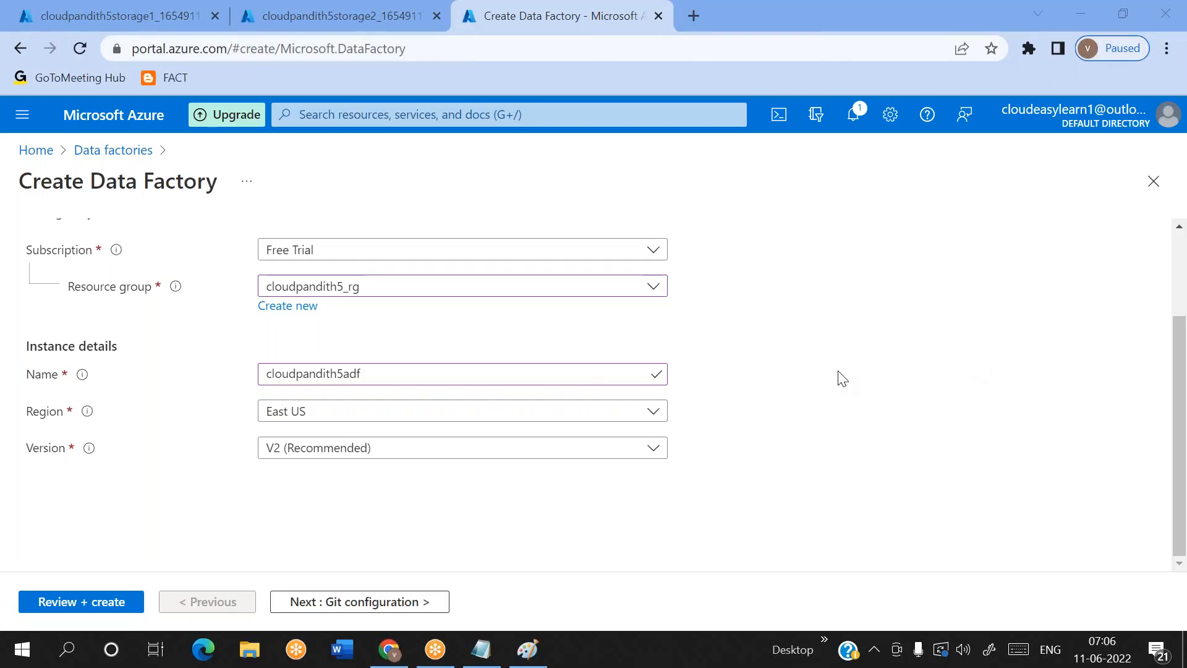
Turn on Configure Git later for the data factory, review its settings again, and start its deployment
click(73, 608)
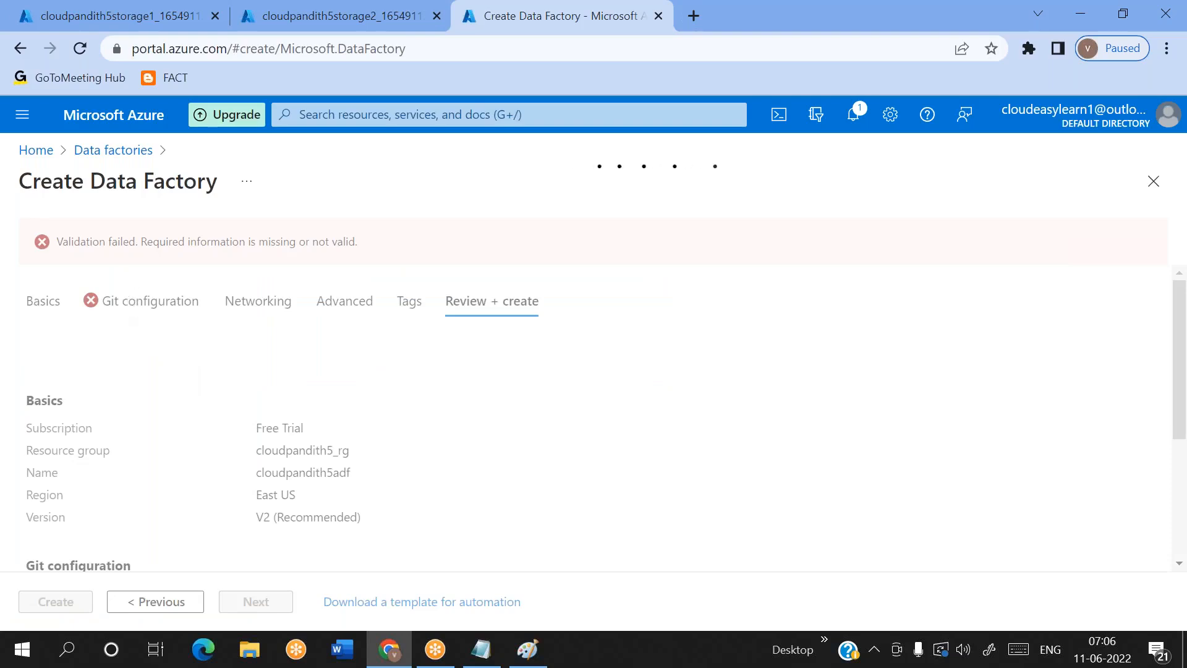
click(148, 301)
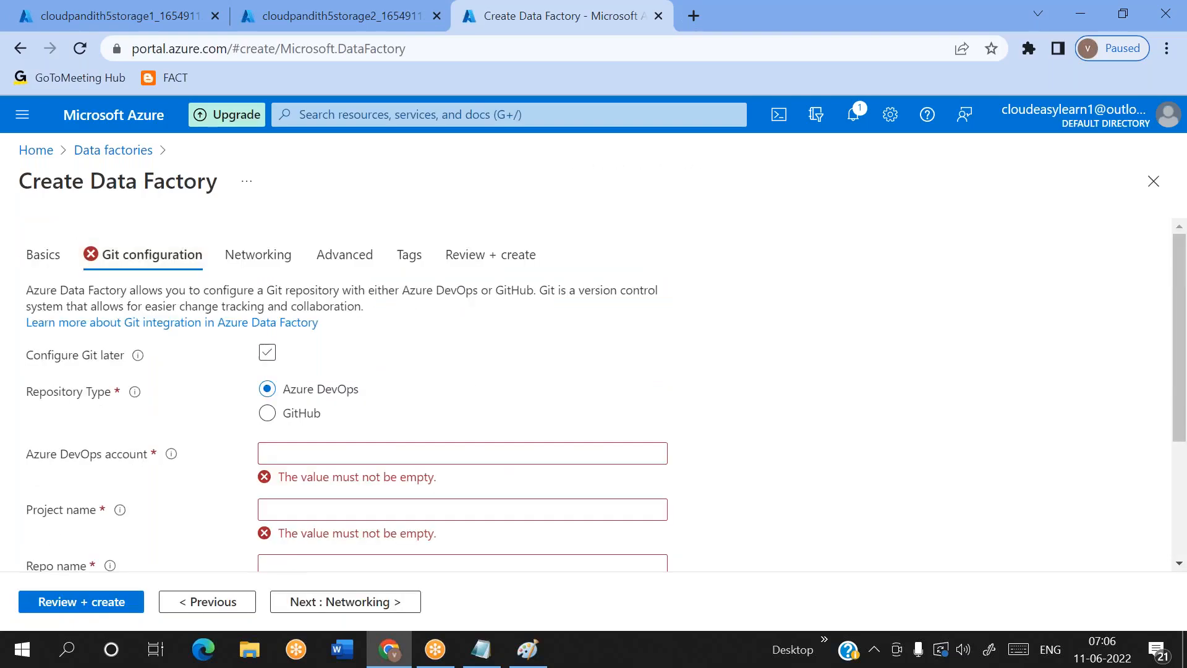
click(263, 357)
click(69, 609)
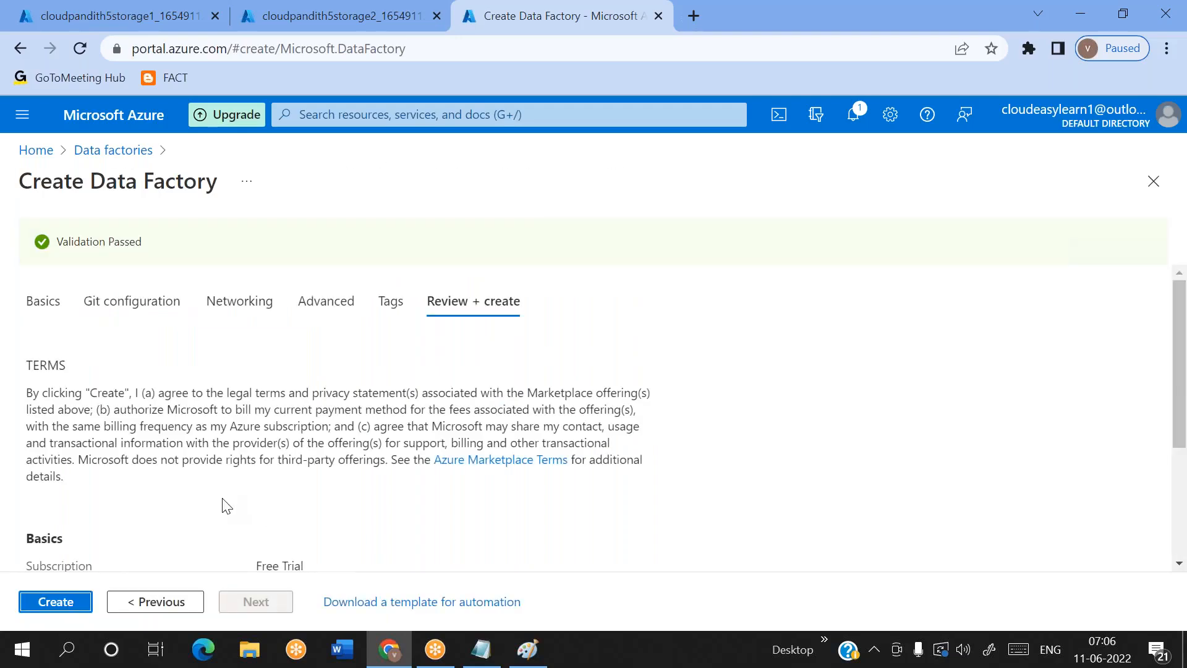
click(55, 601)
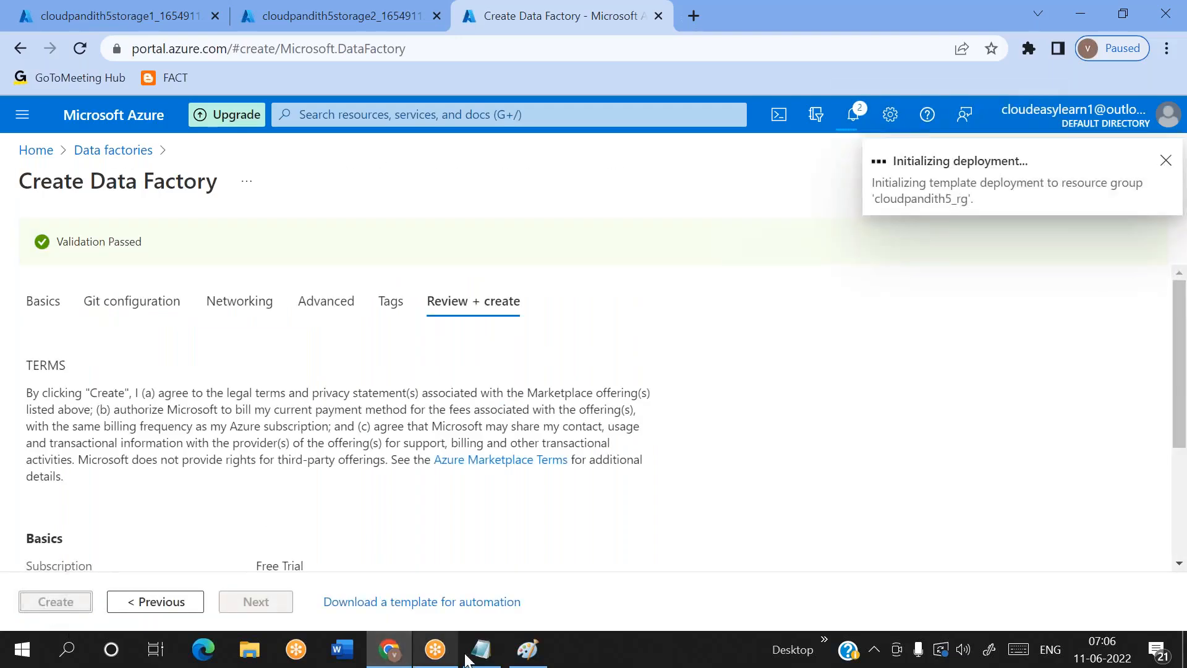
Switch to Paint and write input, input1, input2 and input3 on separate lines inside the Storage1 hexagon
click(535, 656)
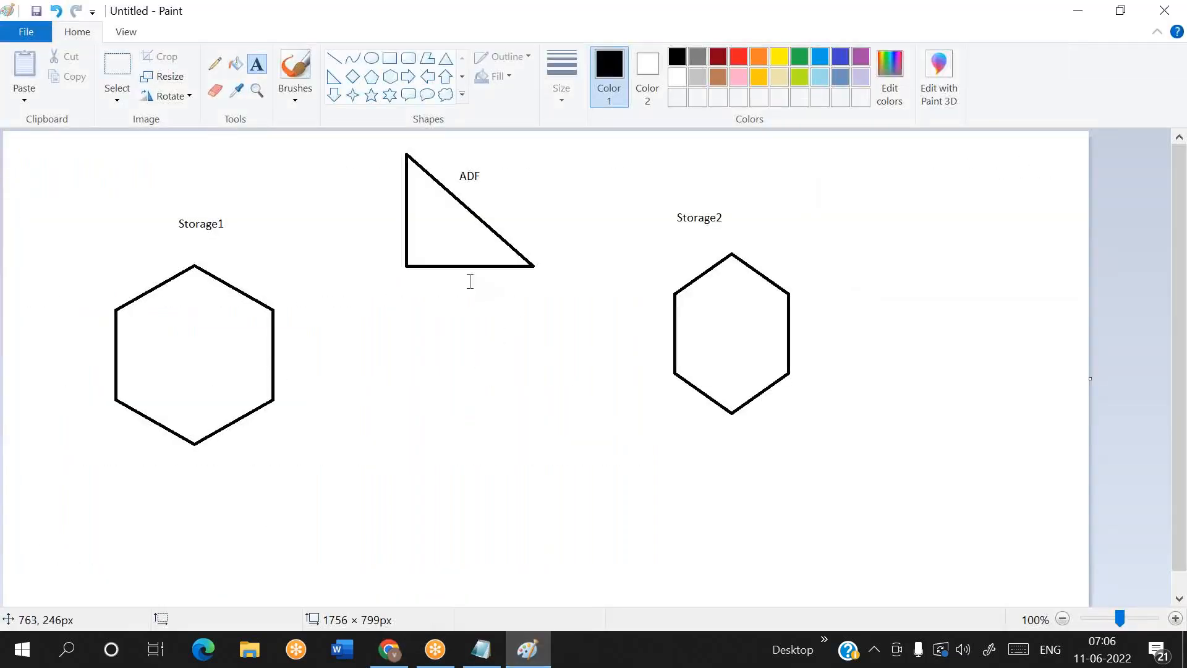
drag(150, 321, 240, 395)
key(BackSpace)
key(BackSpace)
key(BackSpace)
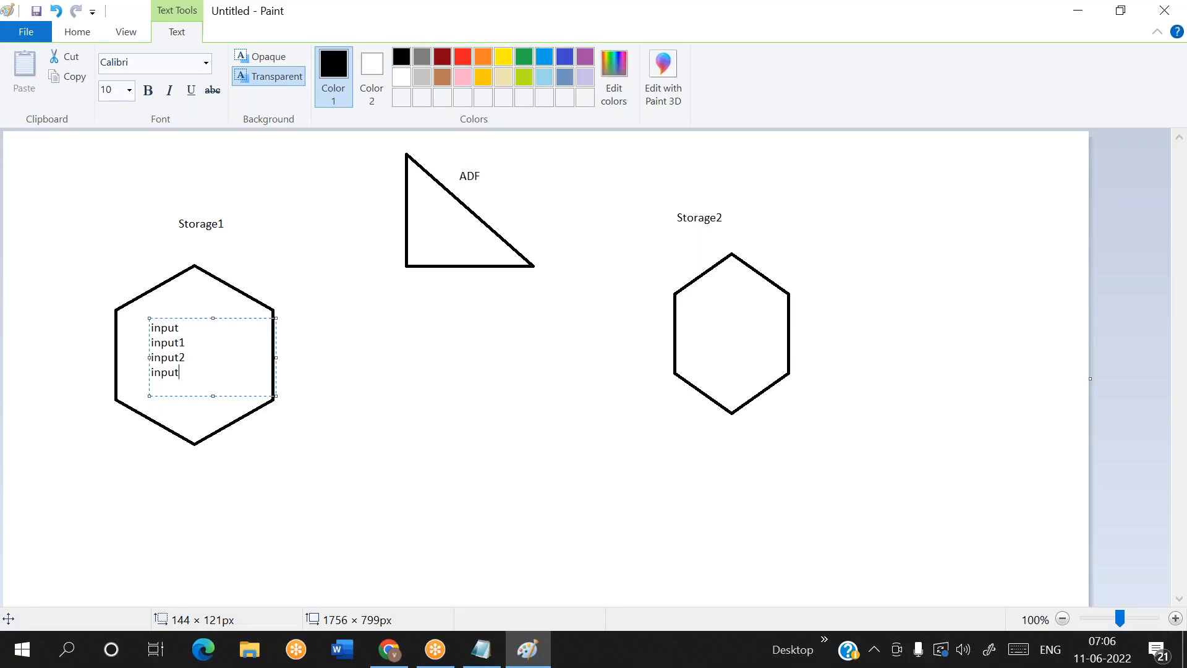
Write output, output1, output2 and output3 on separate lines inside the Storage2 hexagon
drag(688, 296, 781, 370)
text(output)
key(Return)
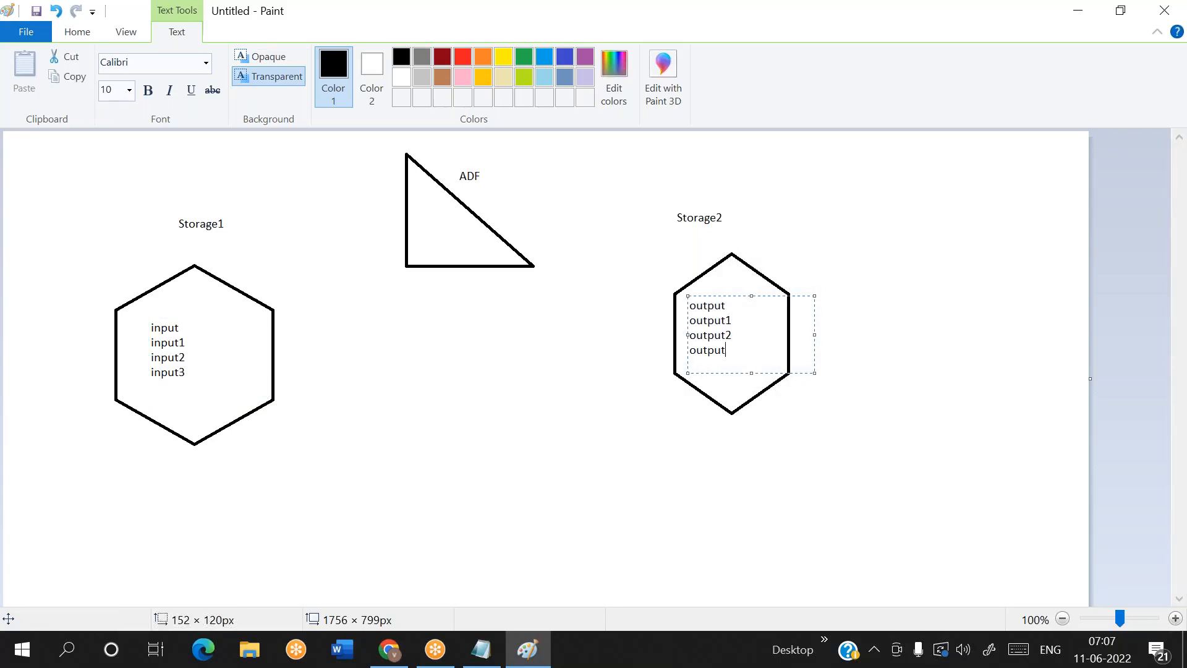
click(465, 422)
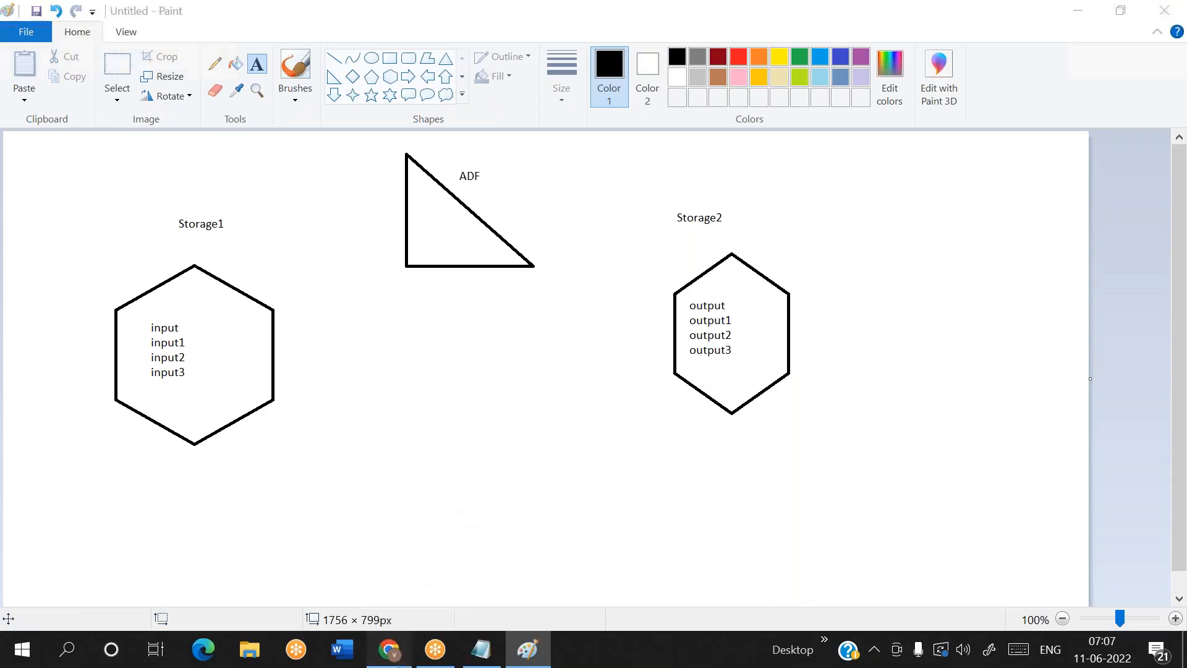
Switch to Chrome, open the containers of the deployed cloudpandith5storage1 account, and create a container named input
click(389, 649)
click(105, 7)
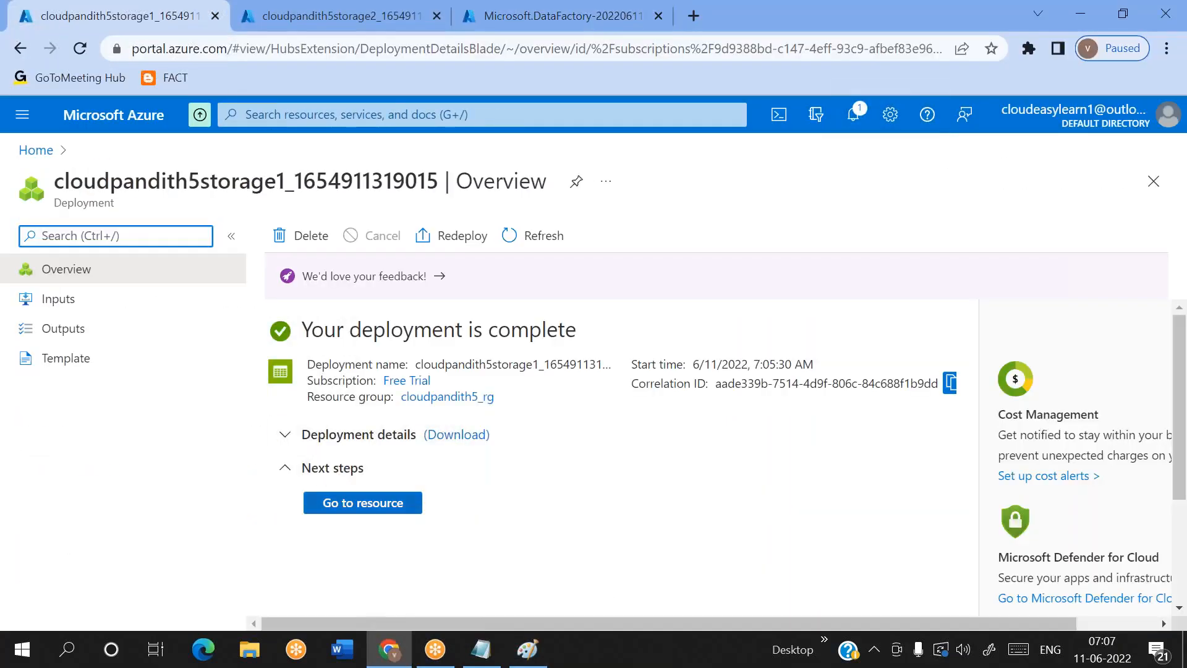
click(367, 506)
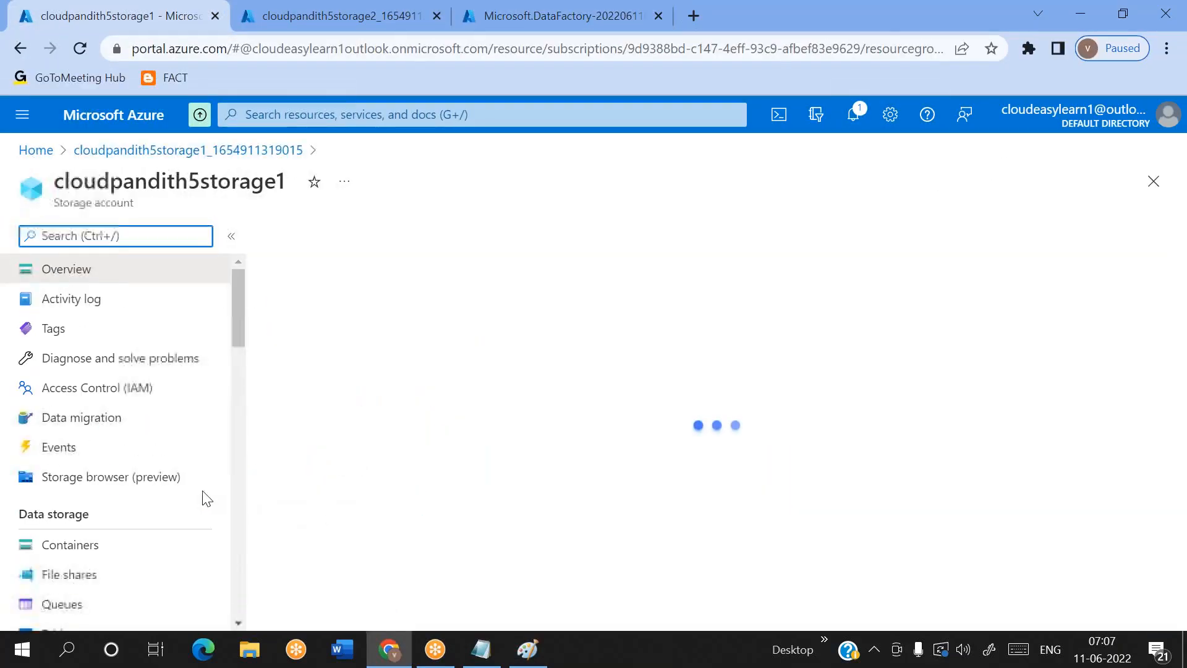
click(92, 551)
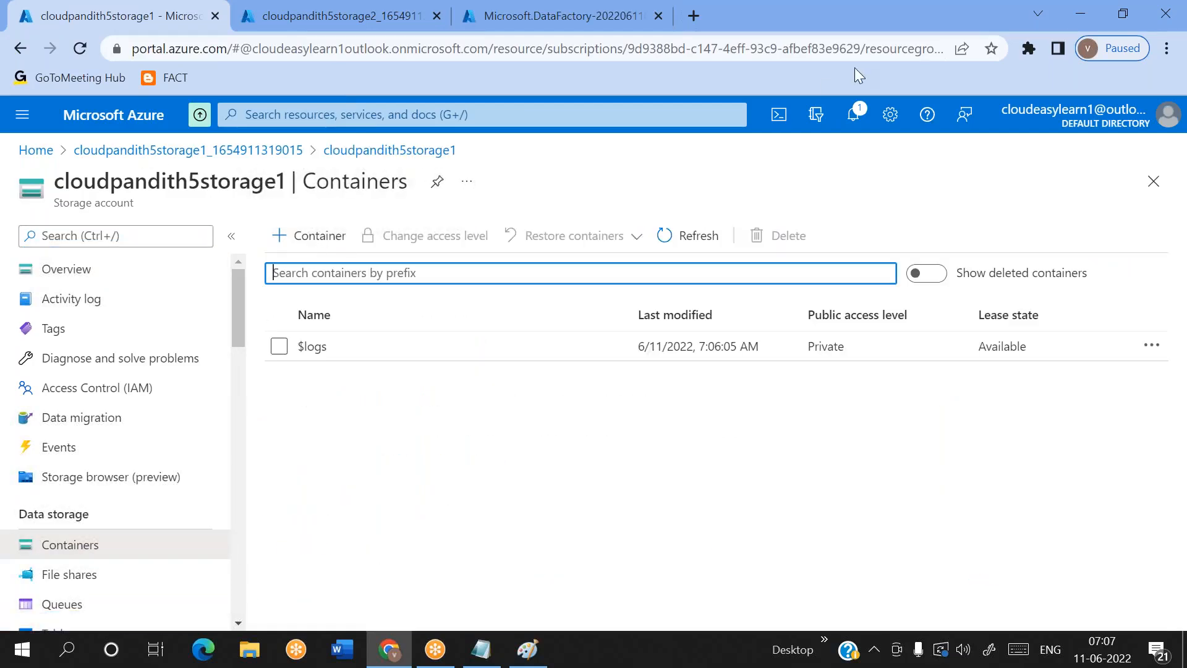
click(862, 85)
click(309, 236)
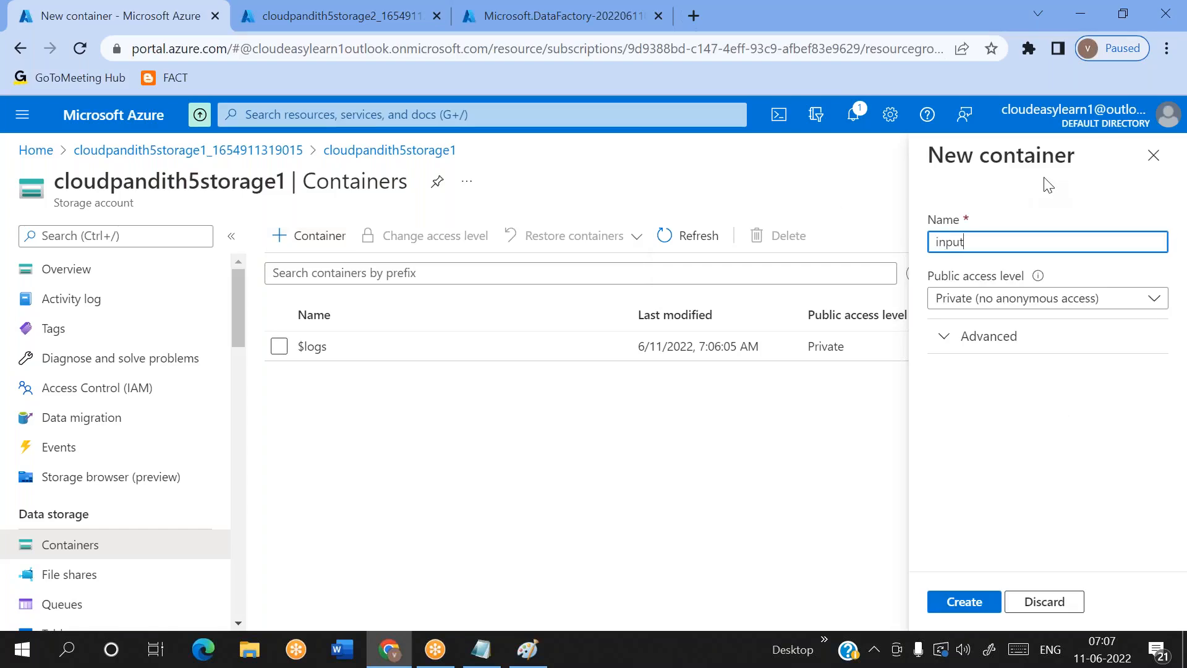
key(Return)
Create three more containers named input1, input2 and input3 in cloudpandith5storage1
text(input1)
key(Return)
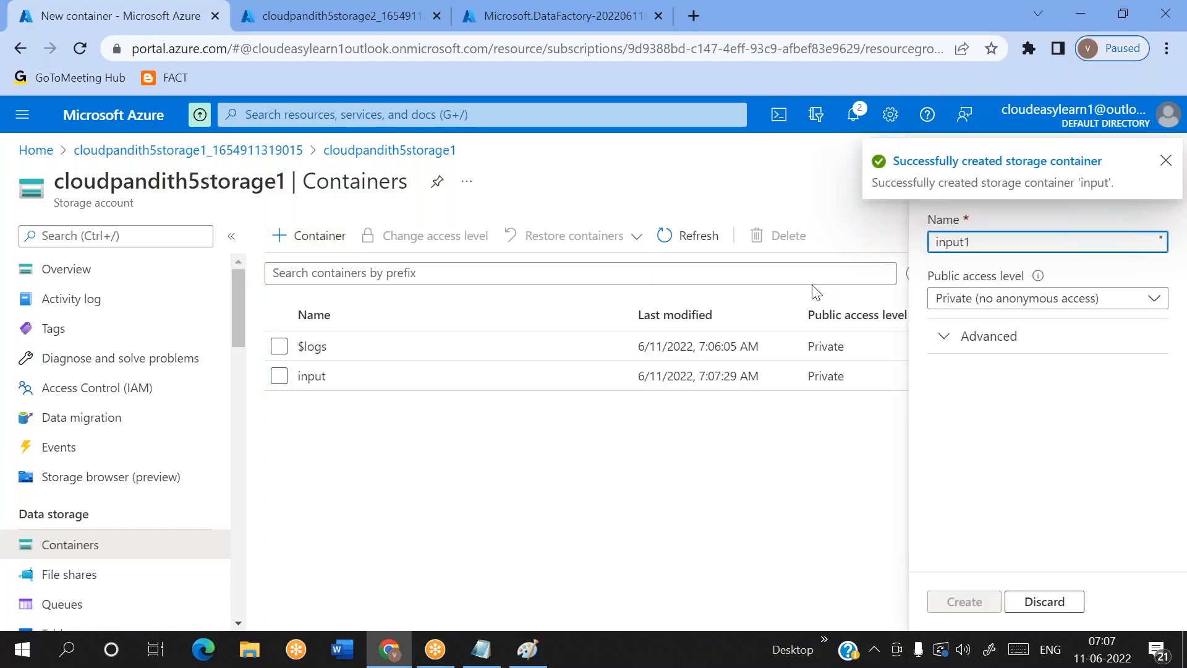
click(320, 234)
text(inp)
key(Return)
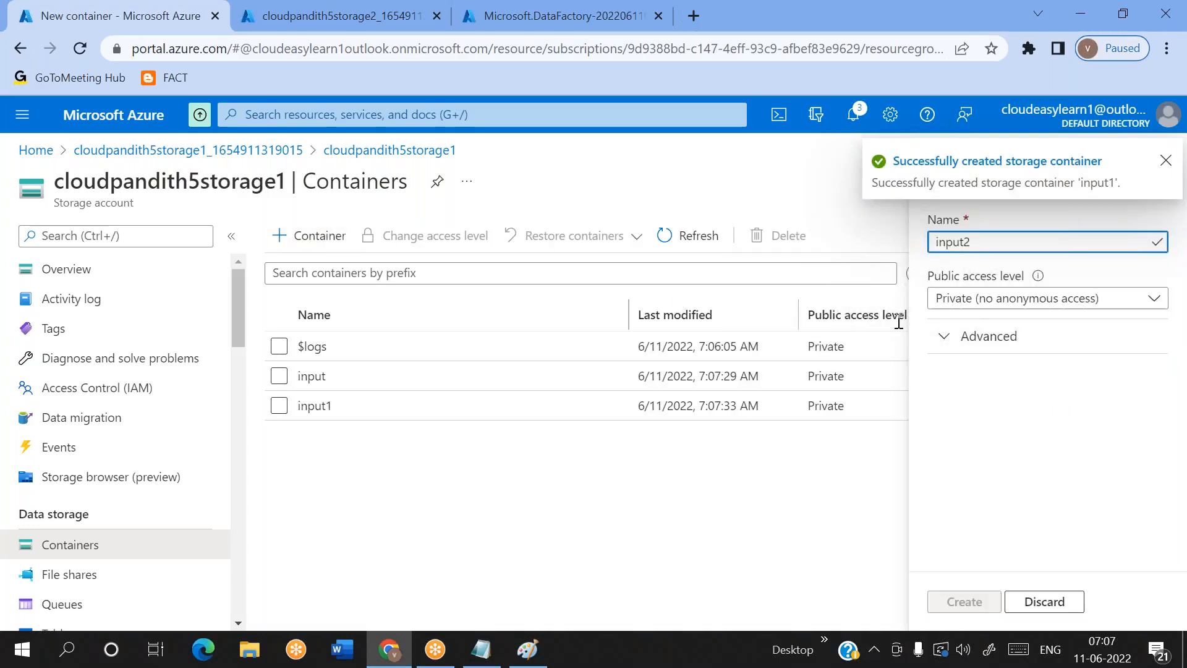
click(312, 235)
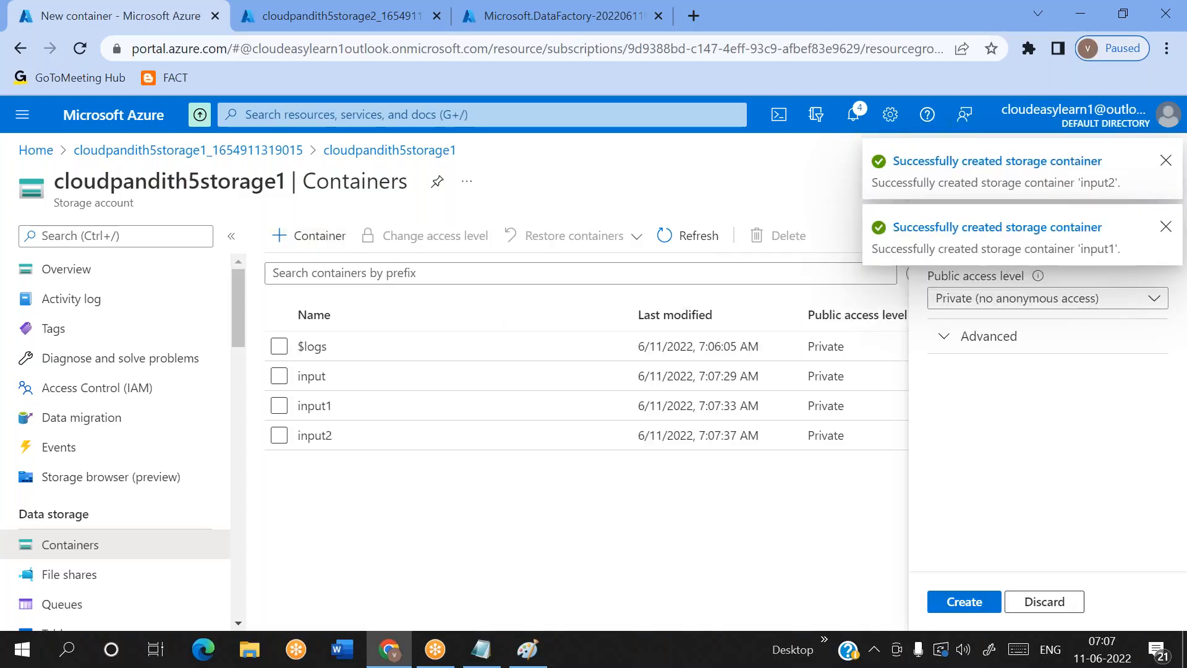
text(input3)
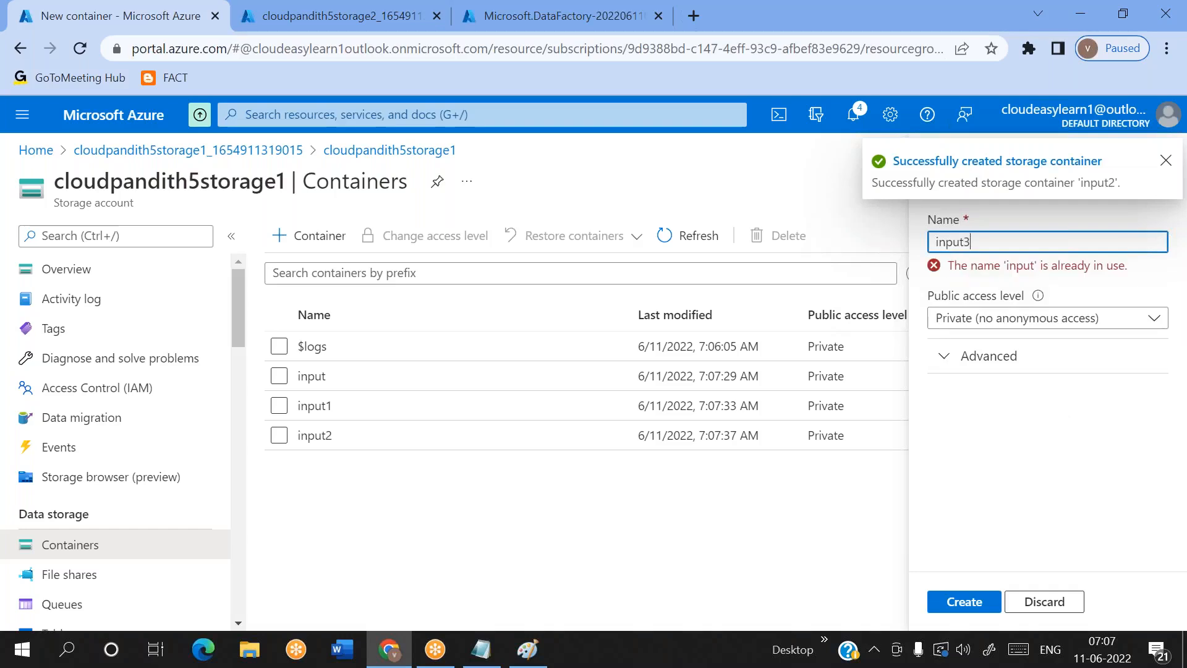
key(Return)
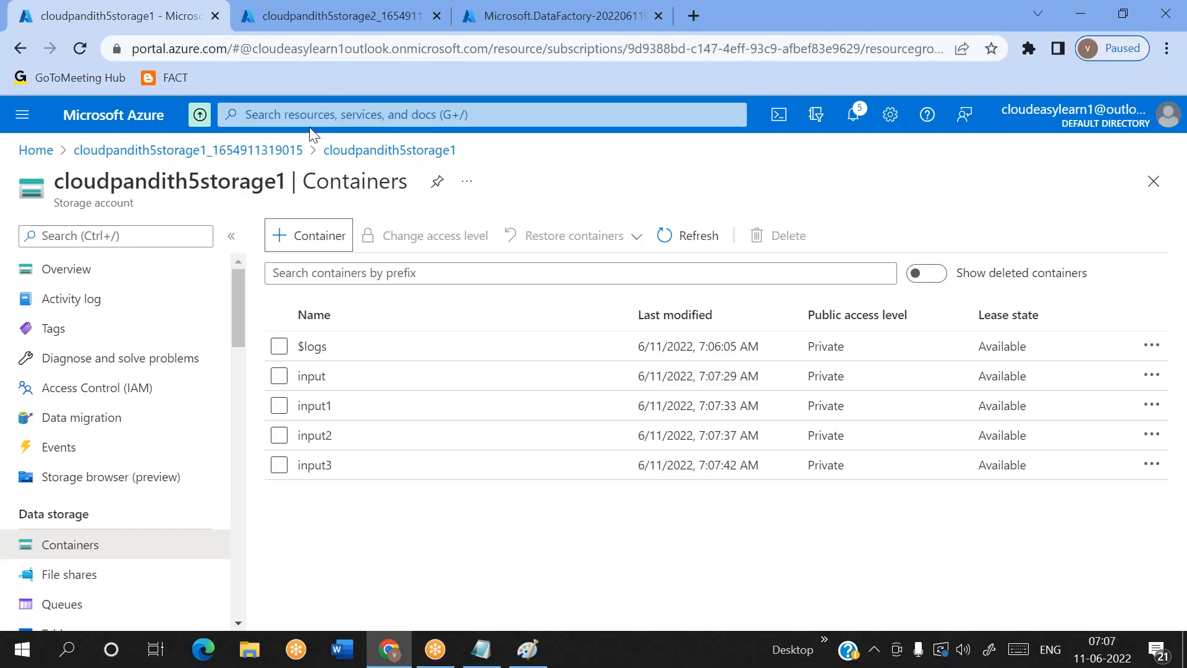
Open the containers of the deployed cloudpandith5storage2 account and create a container named output
click(286, 9)
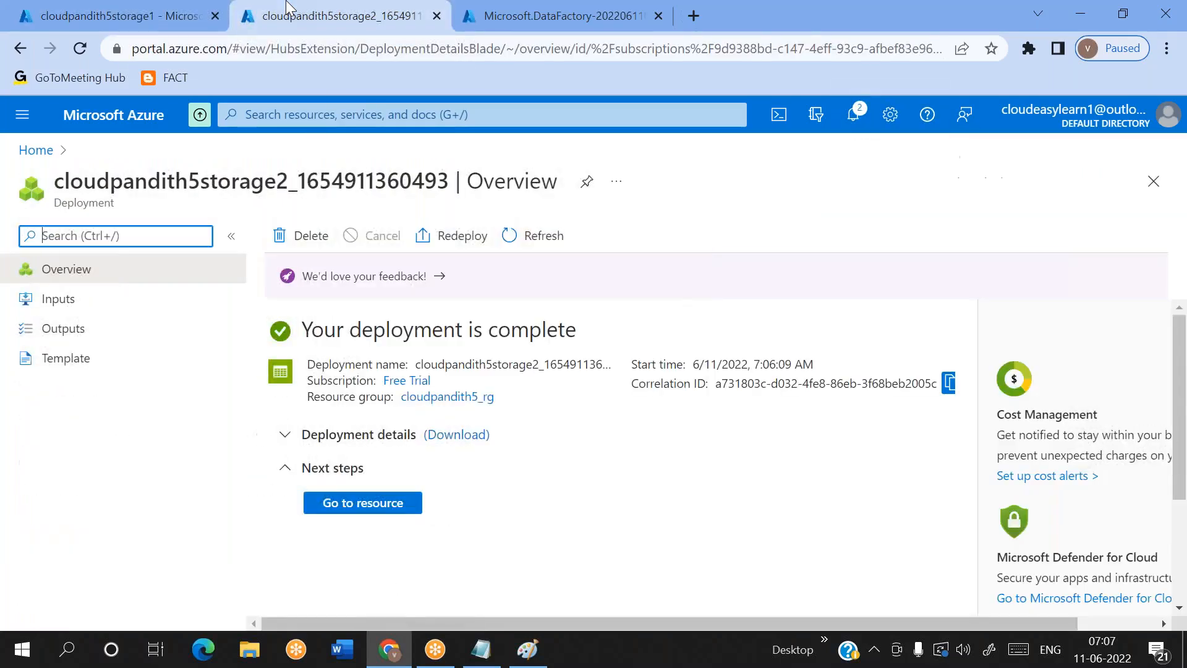
click(346, 506)
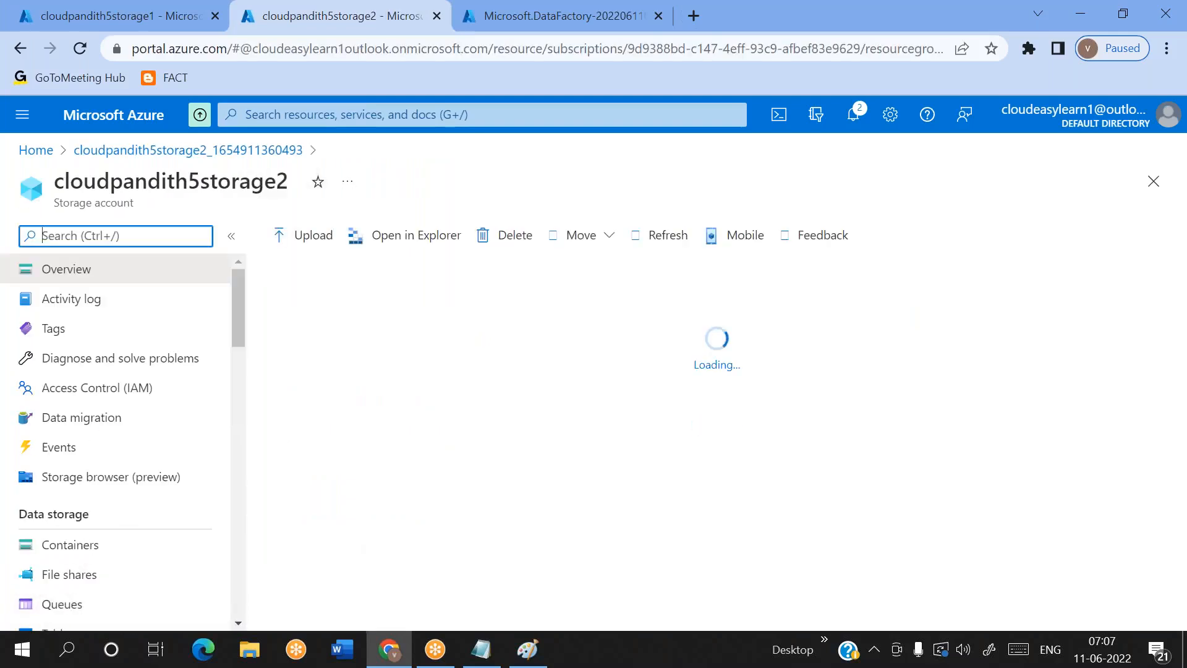
click(80, 545)
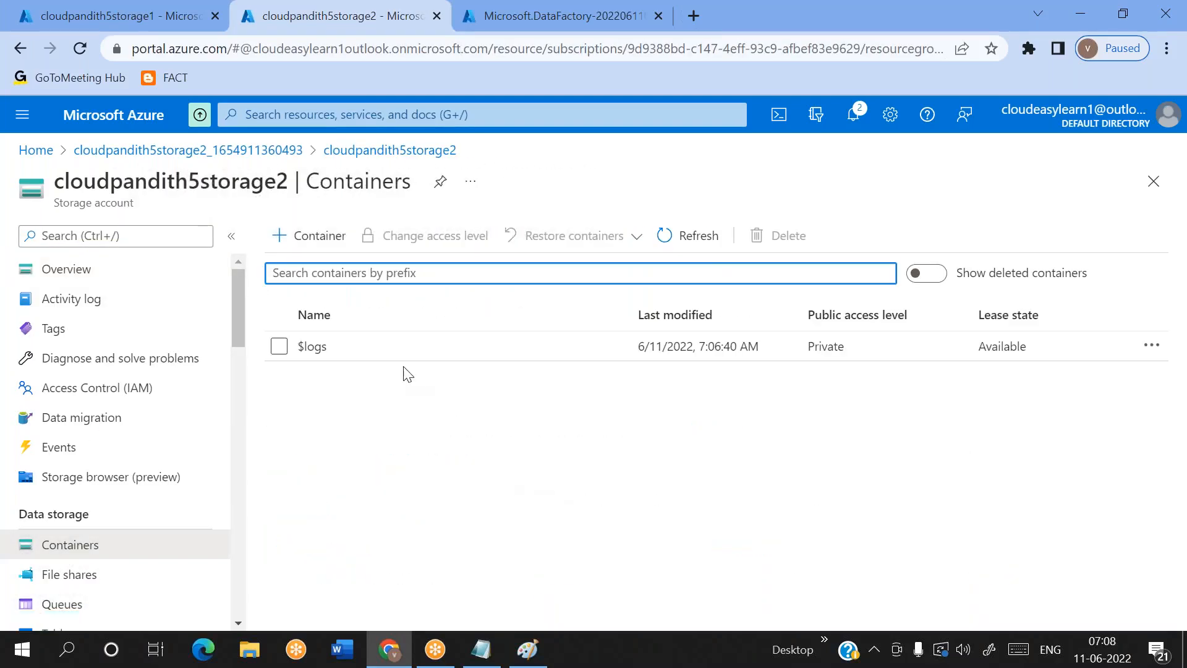
click(323, 241)
text(o)
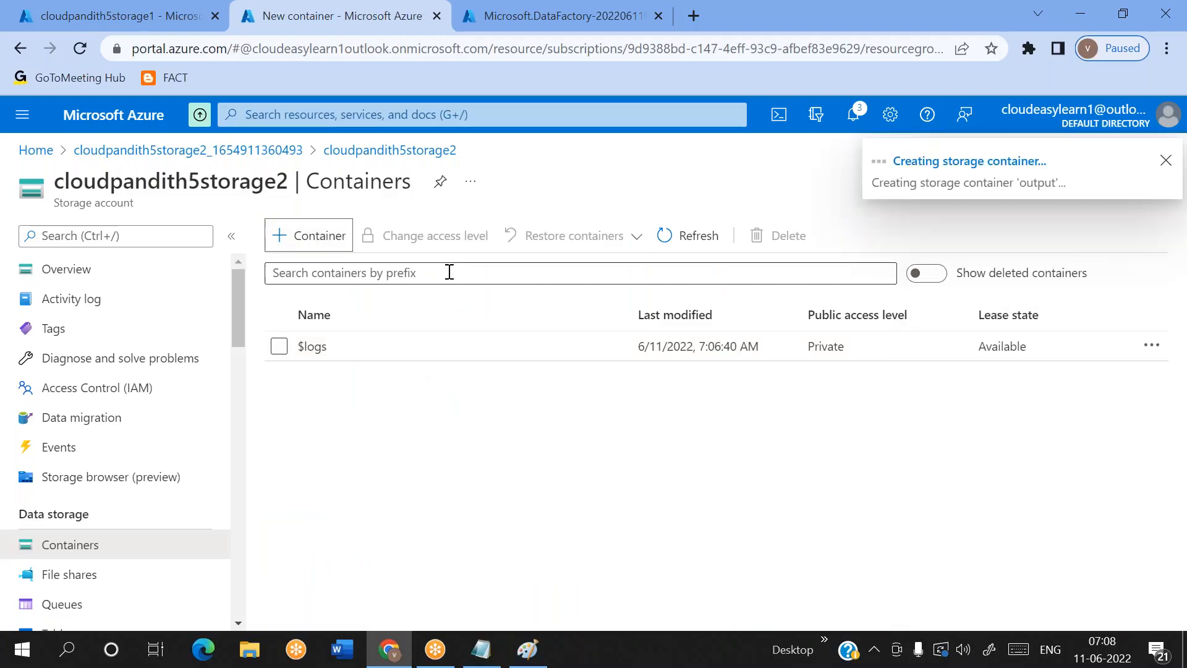
Create three more containers named output1, output2 and output3 in cloudpandith5storage2
click(312, 236)
text(output1)
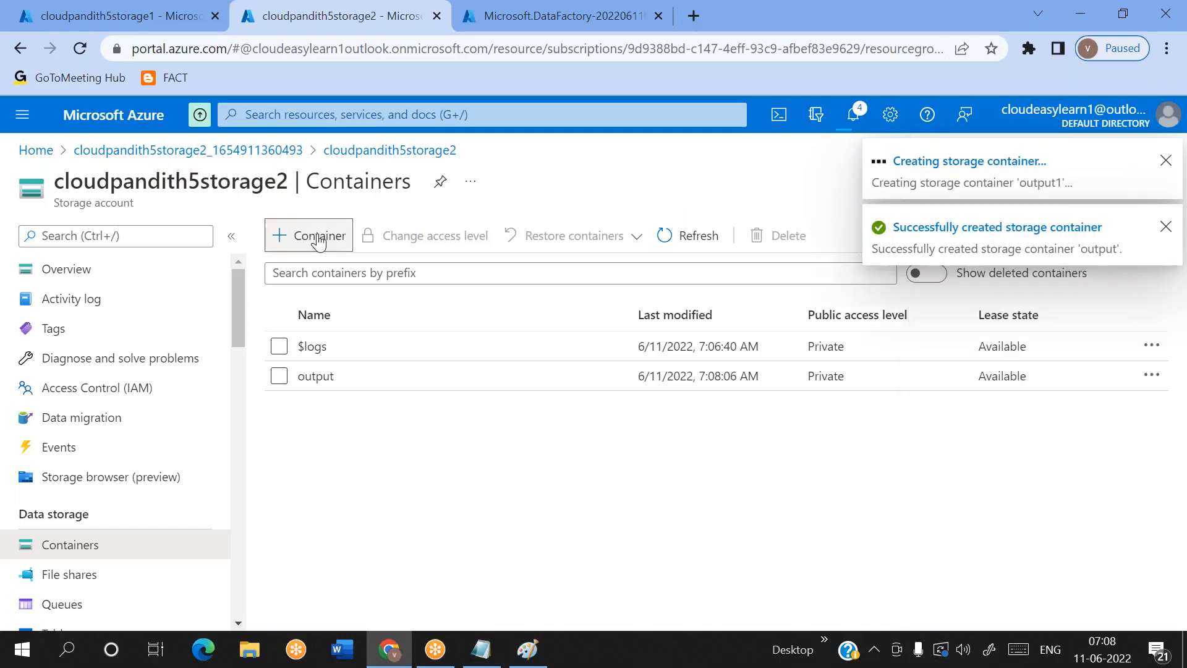
click(318, 240)
text(output)
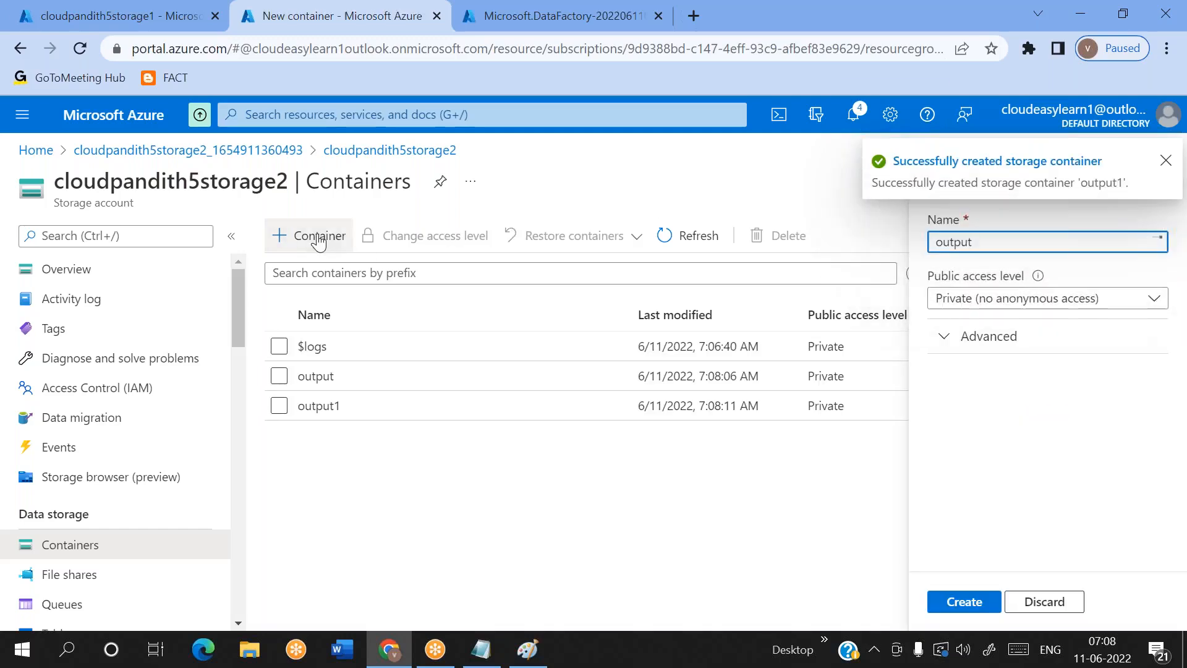
text(2)
key(Return)
click(318, 240)
text(output3)
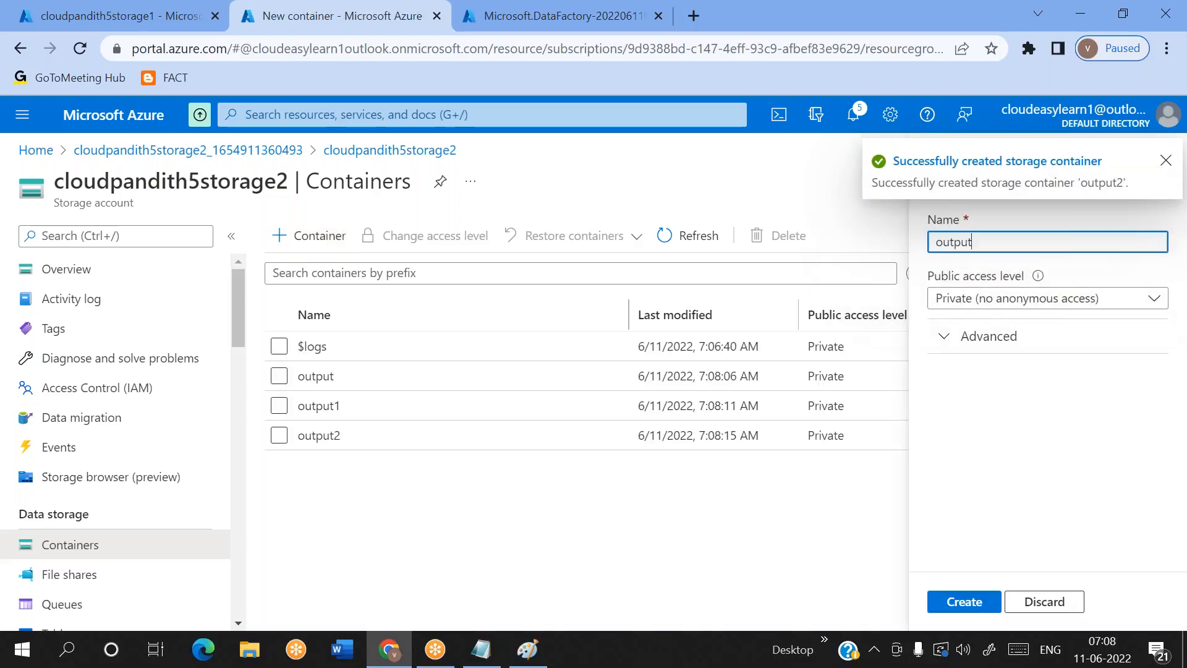
key(Return)
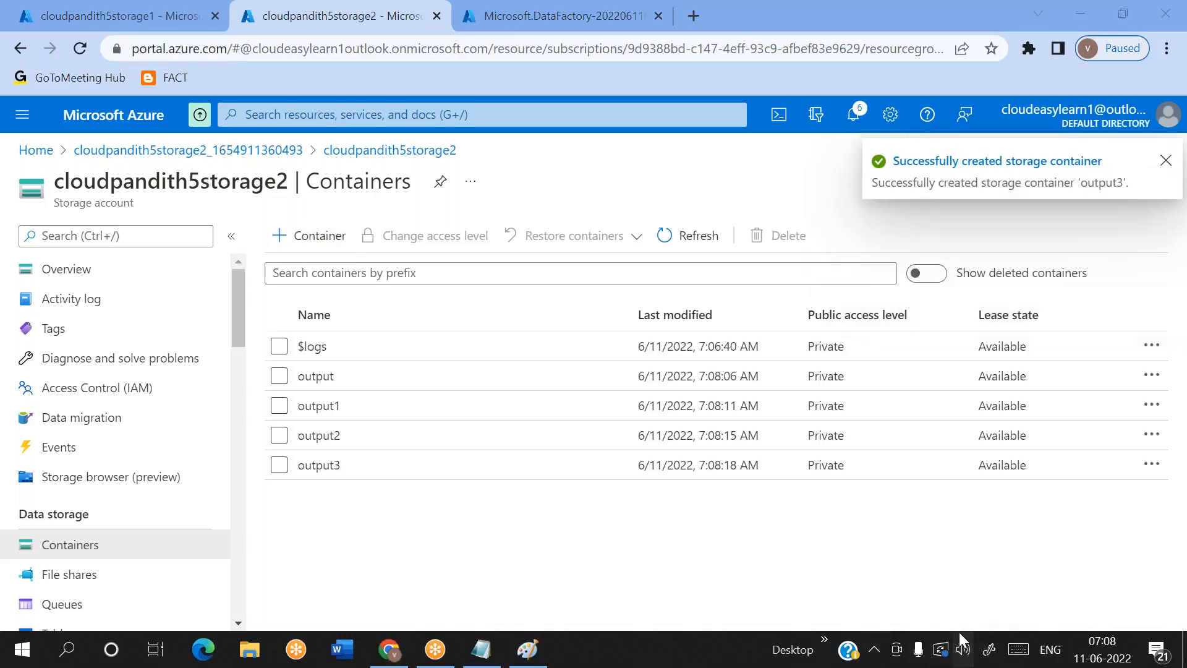
Compare both accounts' container lists, open the input container of cloudpandith5storage1, and bring up file selection for a blob upload
click(652, 530)
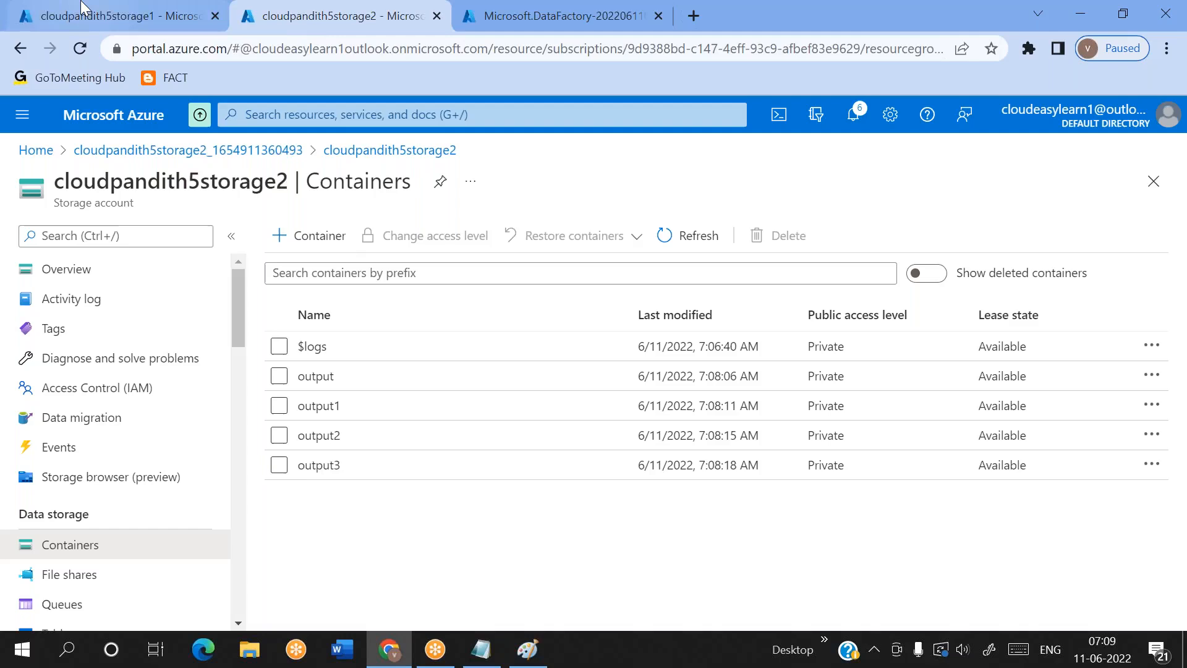
click(102, 15)
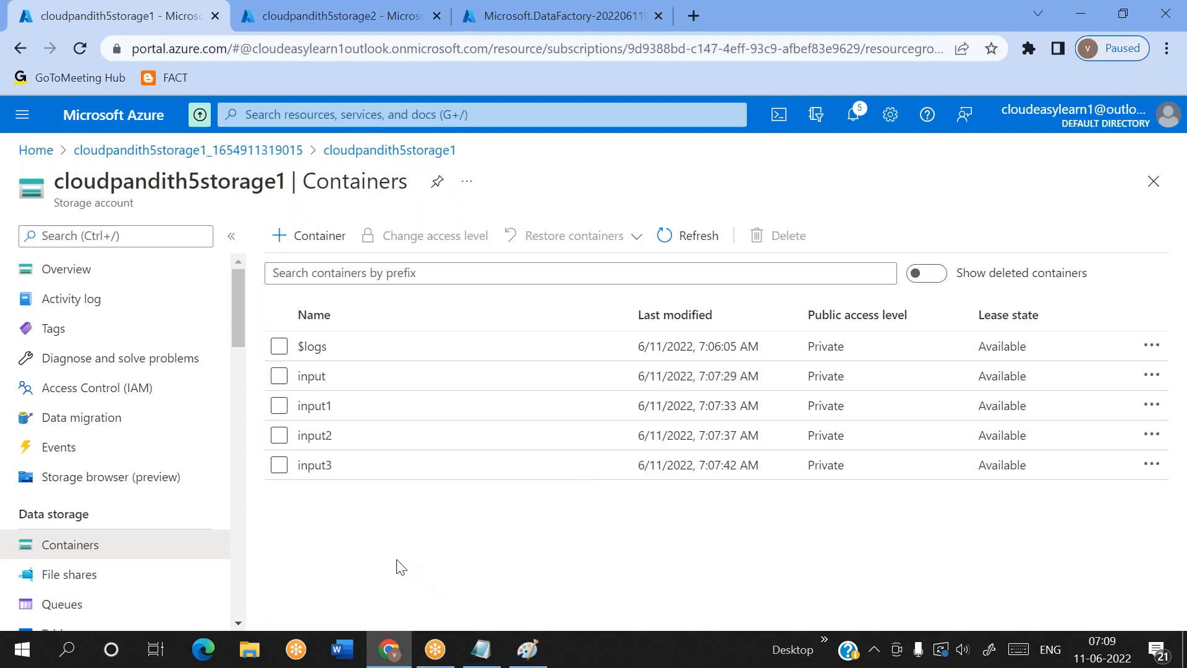
click(286, 7)
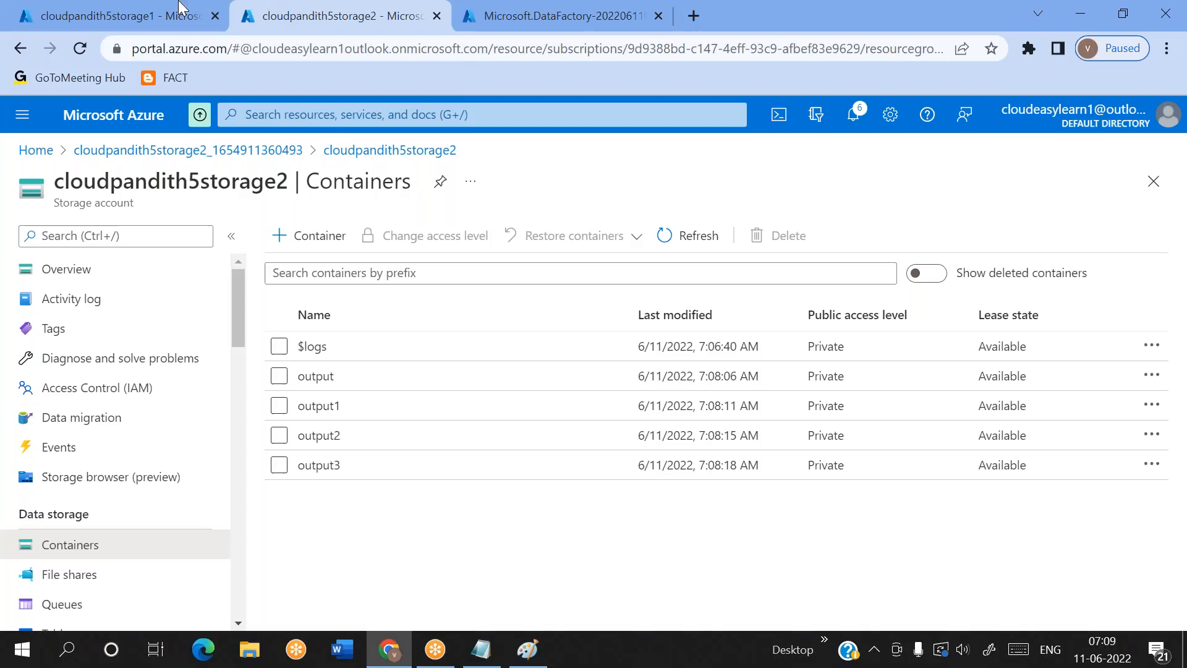
click(158, 9)
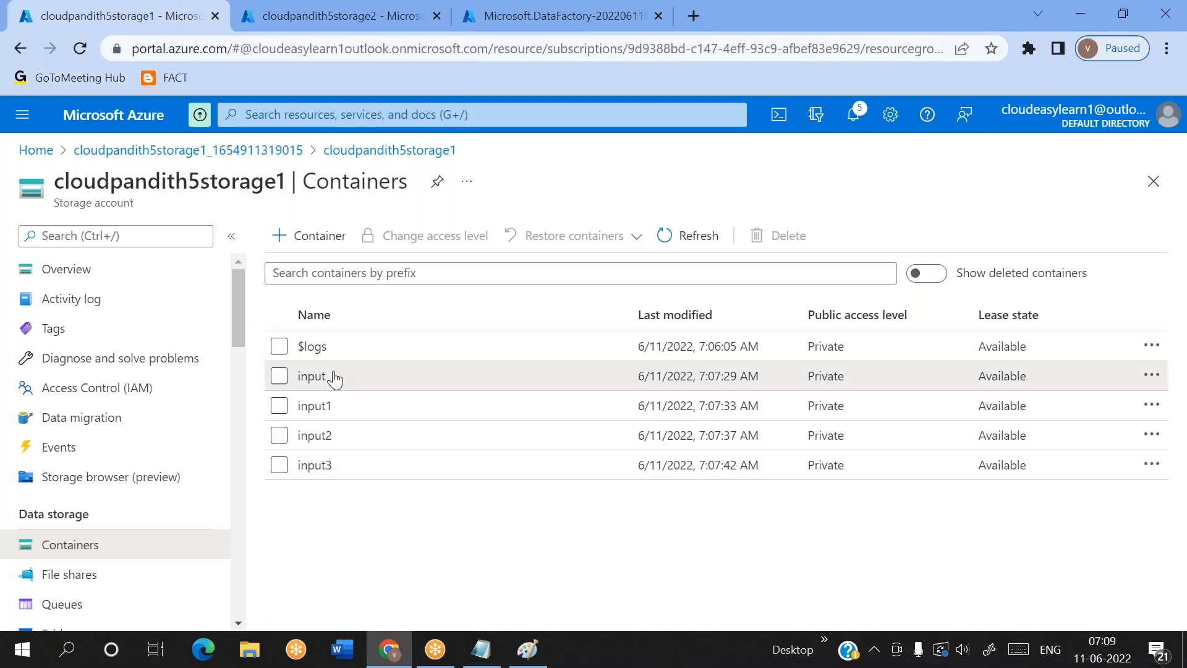
click(313, 376)
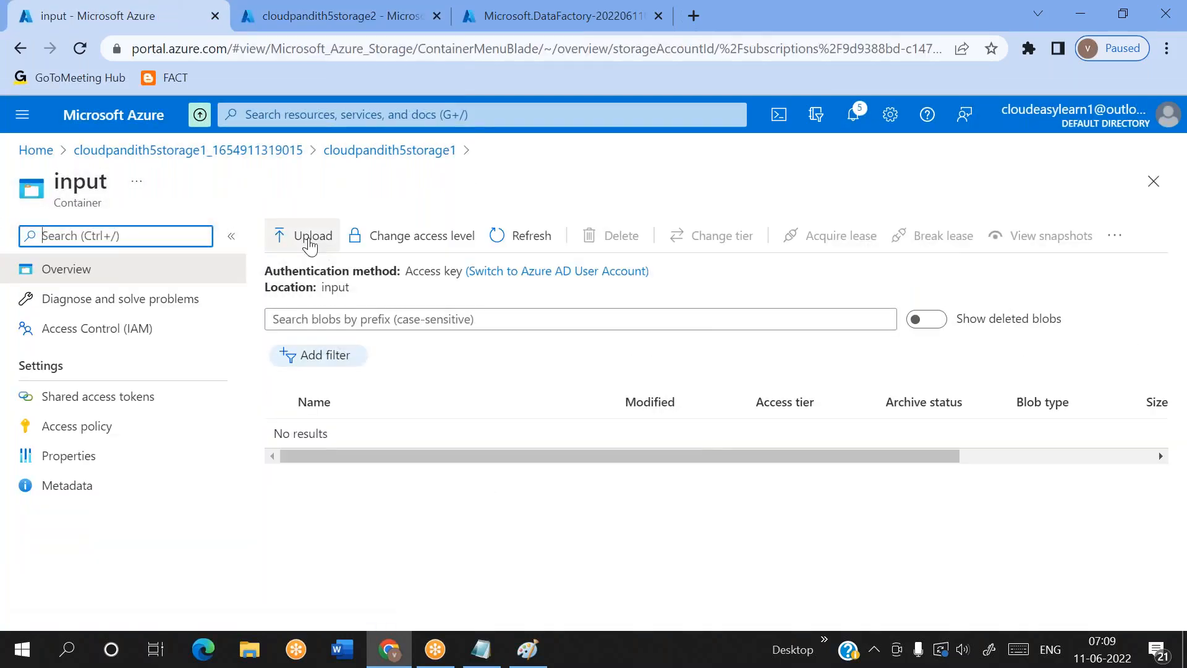
click(310, 241)
click(1015, 241)
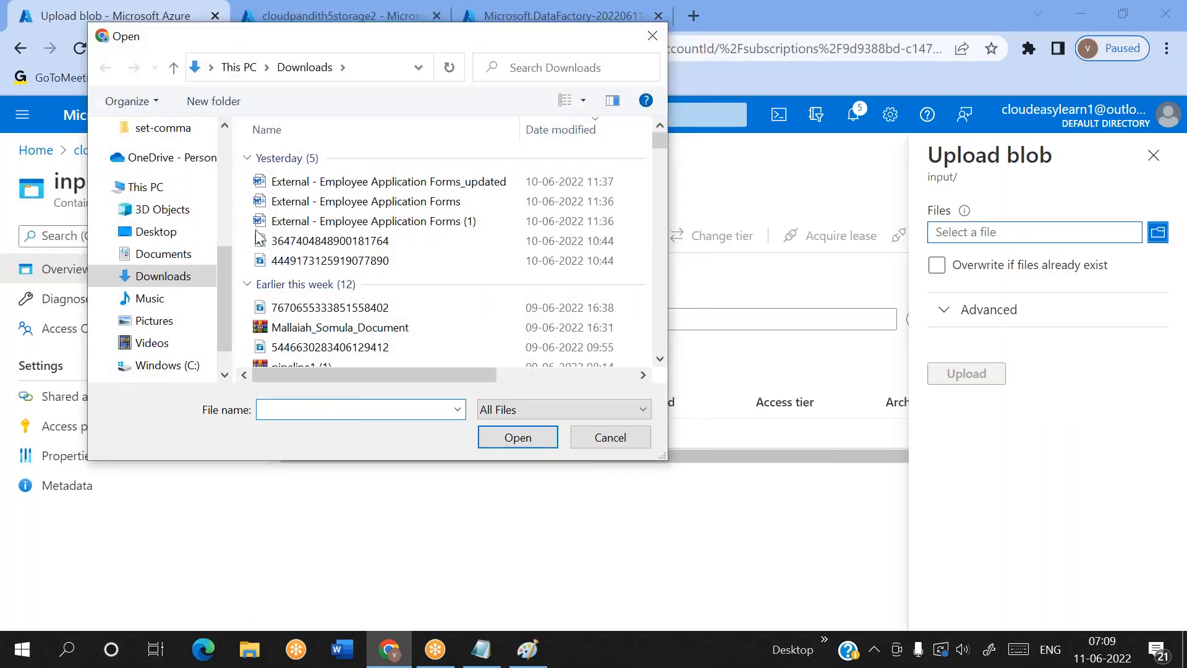
Upload configuration.csv and credit.csv from the set-comma folder of cloudpandith-datasets to the input container, and return to the storage account's container list
scroll(155, 185, up, 5)
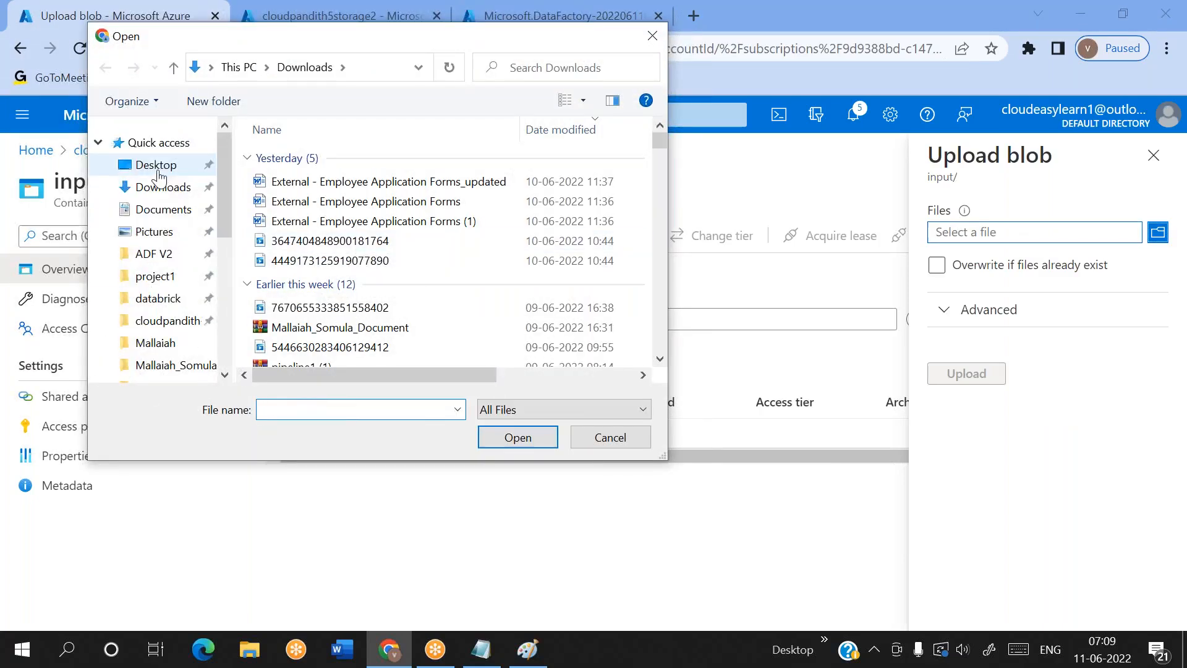
click(158, 298)
click(156, 321)
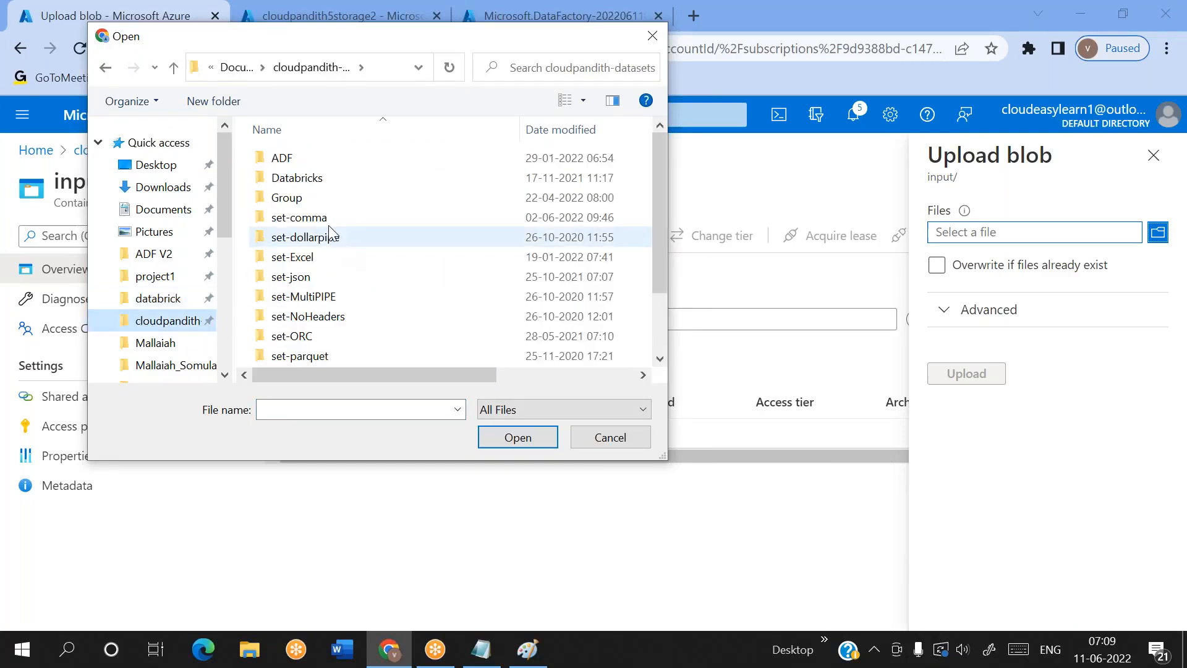
double_click(313, 218)
click(290, 276)
ctrl+click(285, 297)
click(517, 437)
click(973, 386)
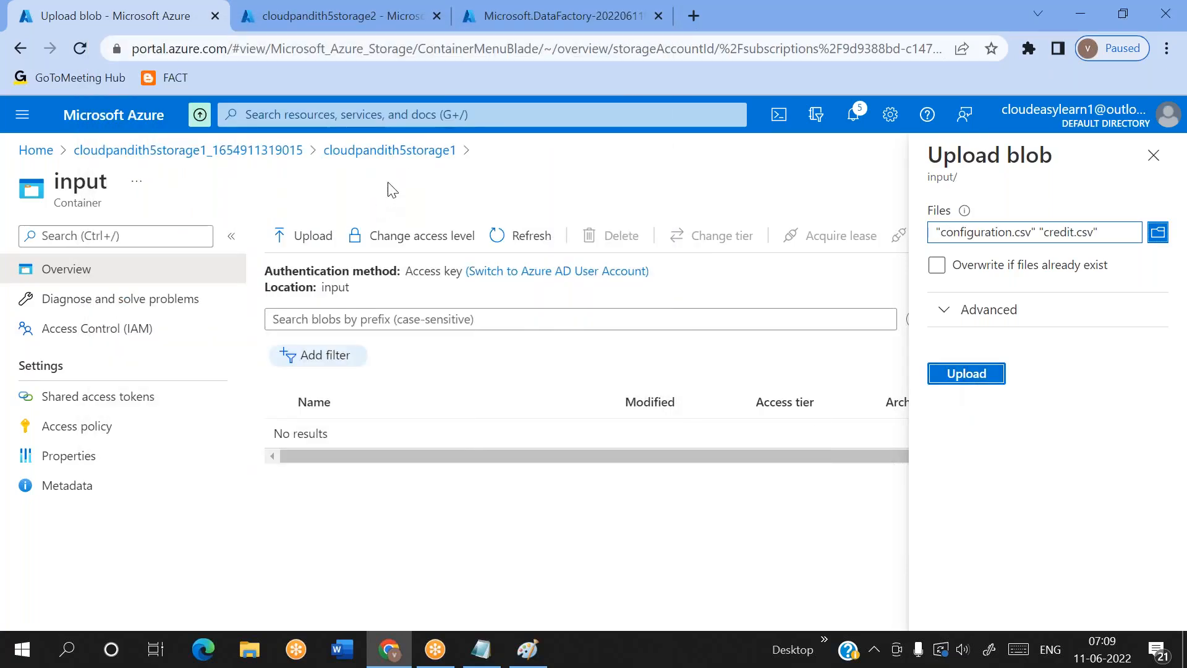
click(408, 154)
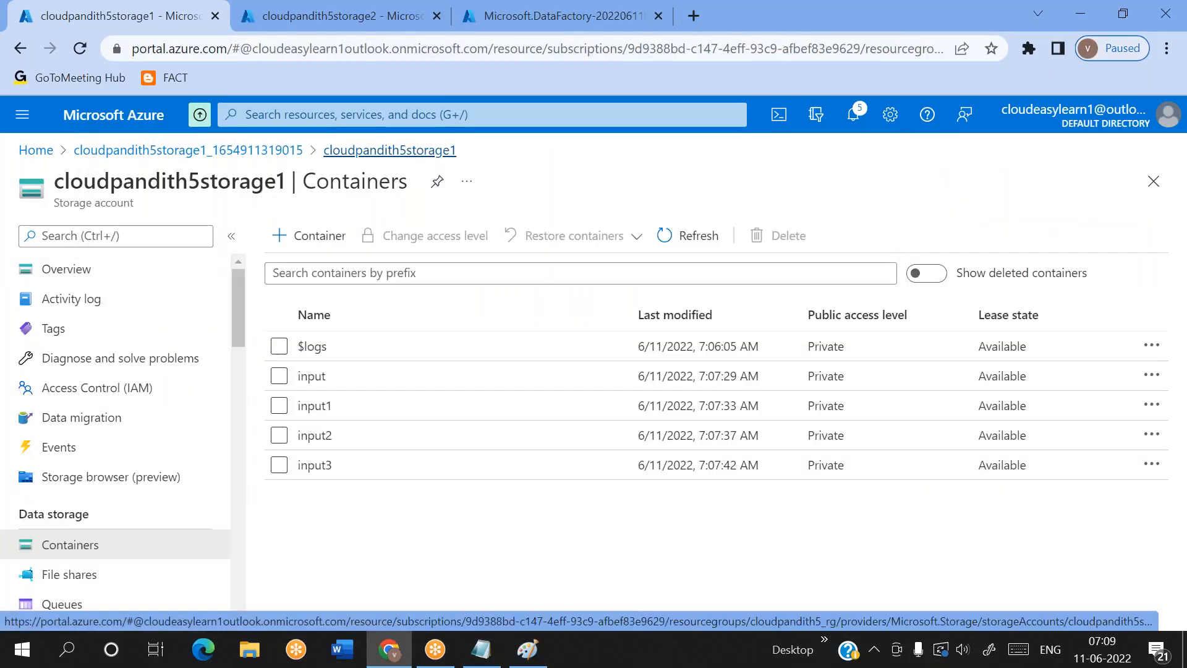
Upload cust4.csv, cust5.csv, cust6.csv and cust8.csv from the set-comma folder to the input container, and return to the account's container list
click(315, 373)
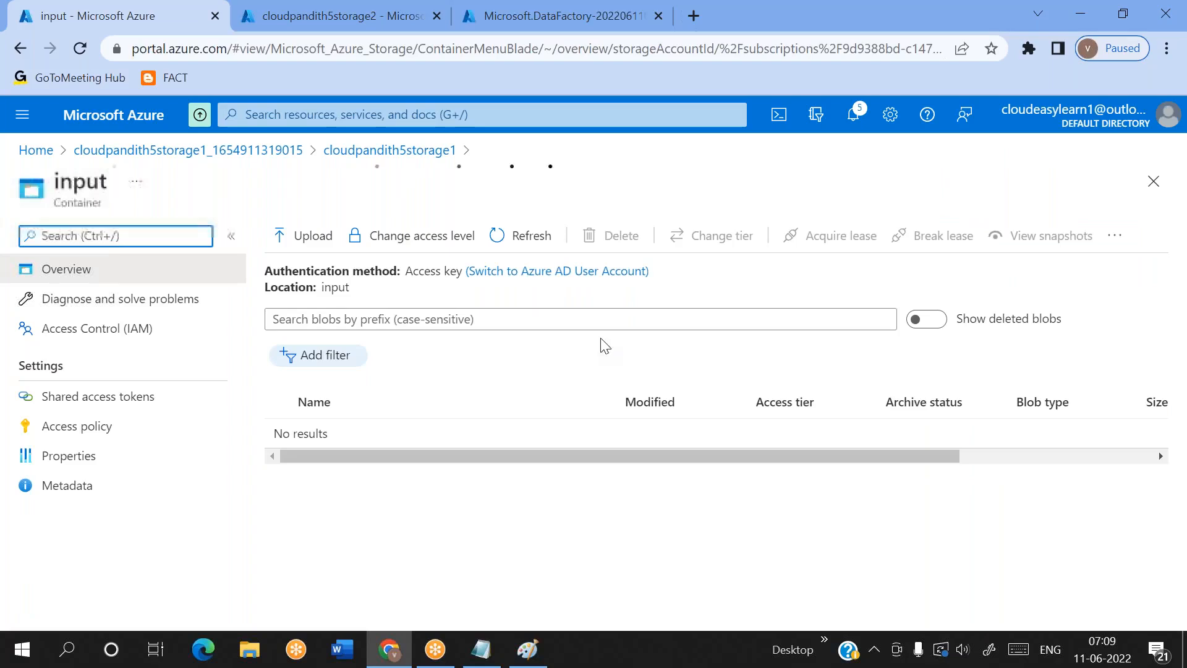
click(312, 235)
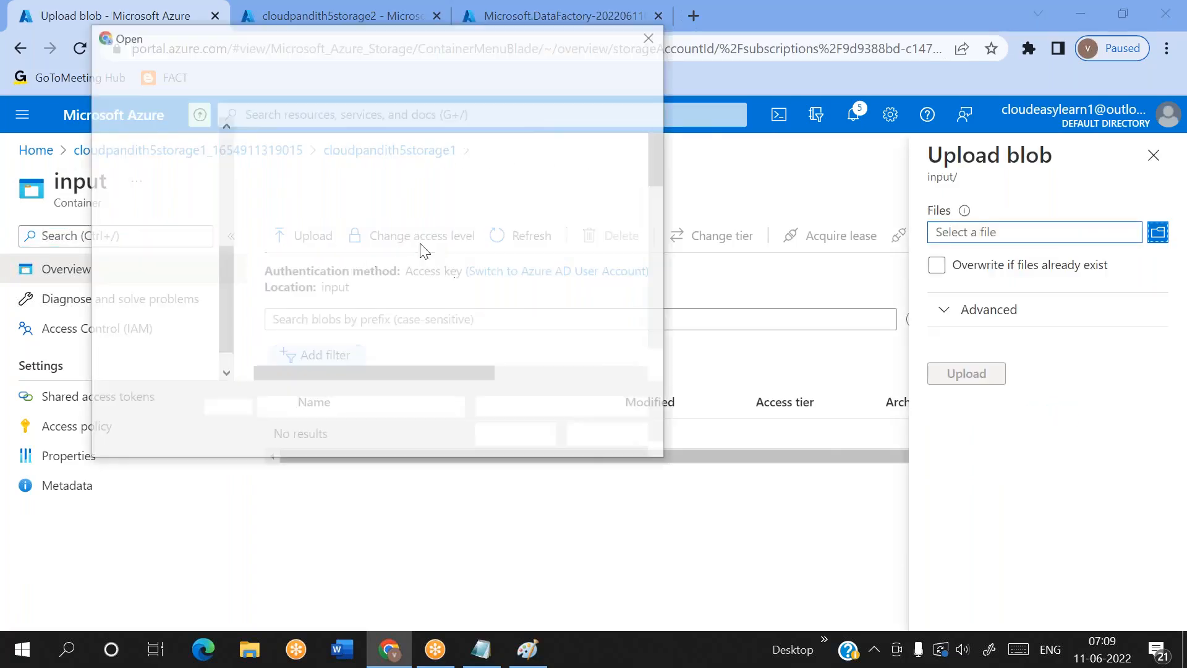
scroll(305, 290, down, 4)
click(291, 183)
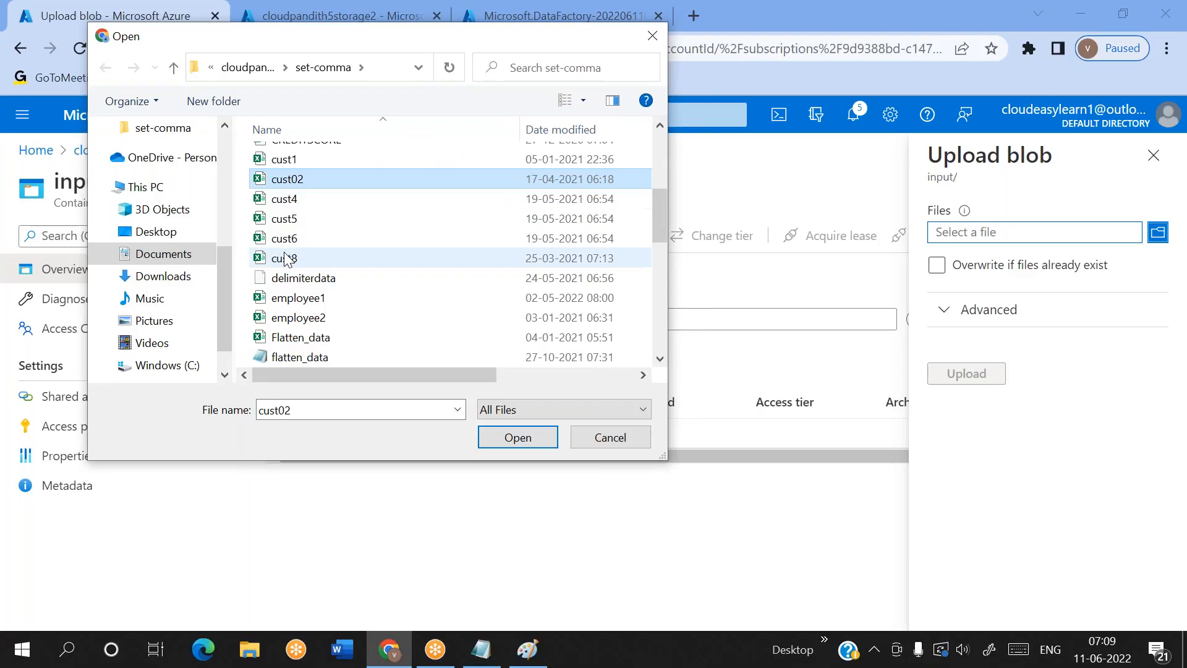
ctrl+click(286, 259)
click(287, 258)
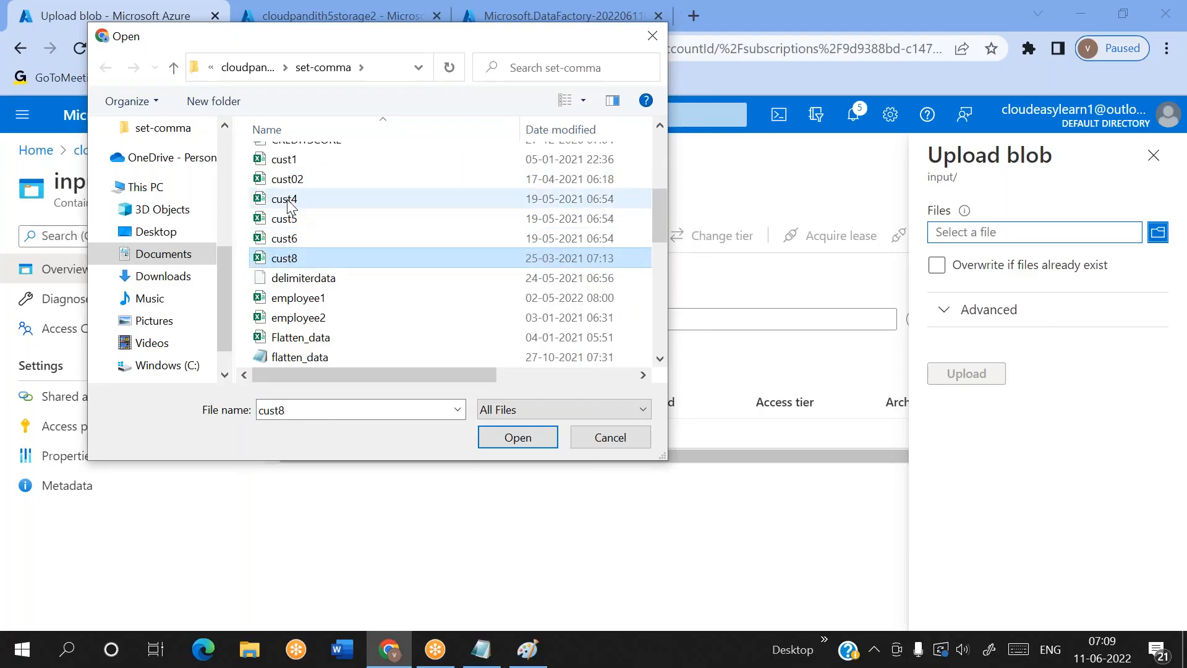
shift+click(288, 202)
click(503, 445)
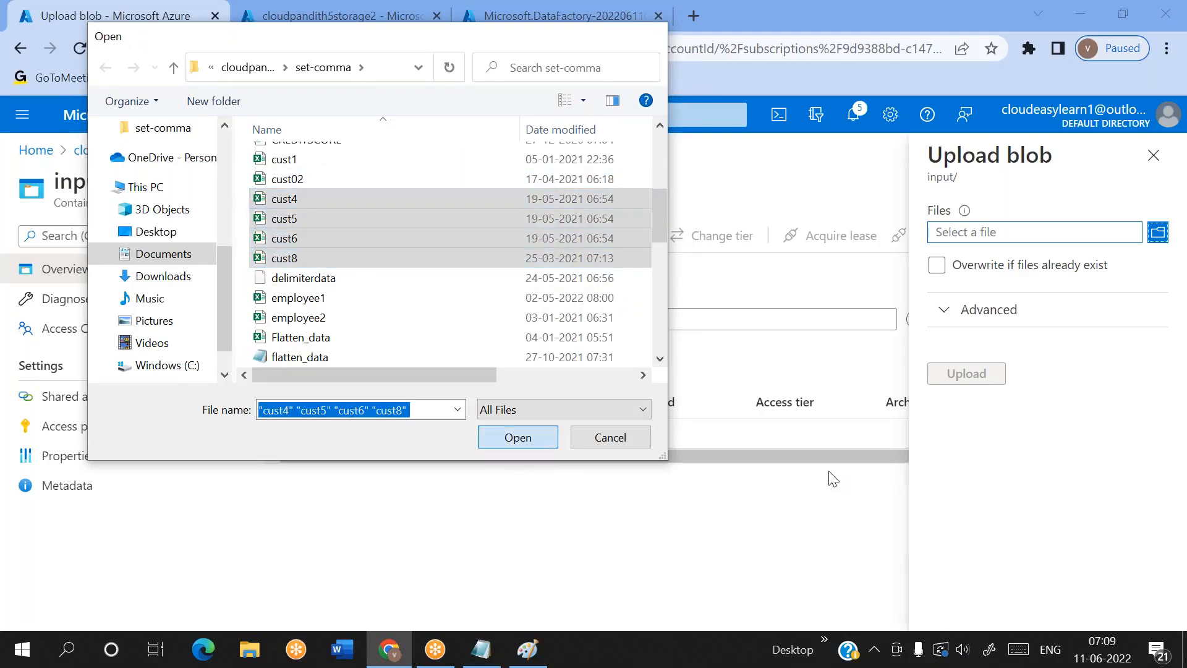
key(Return)
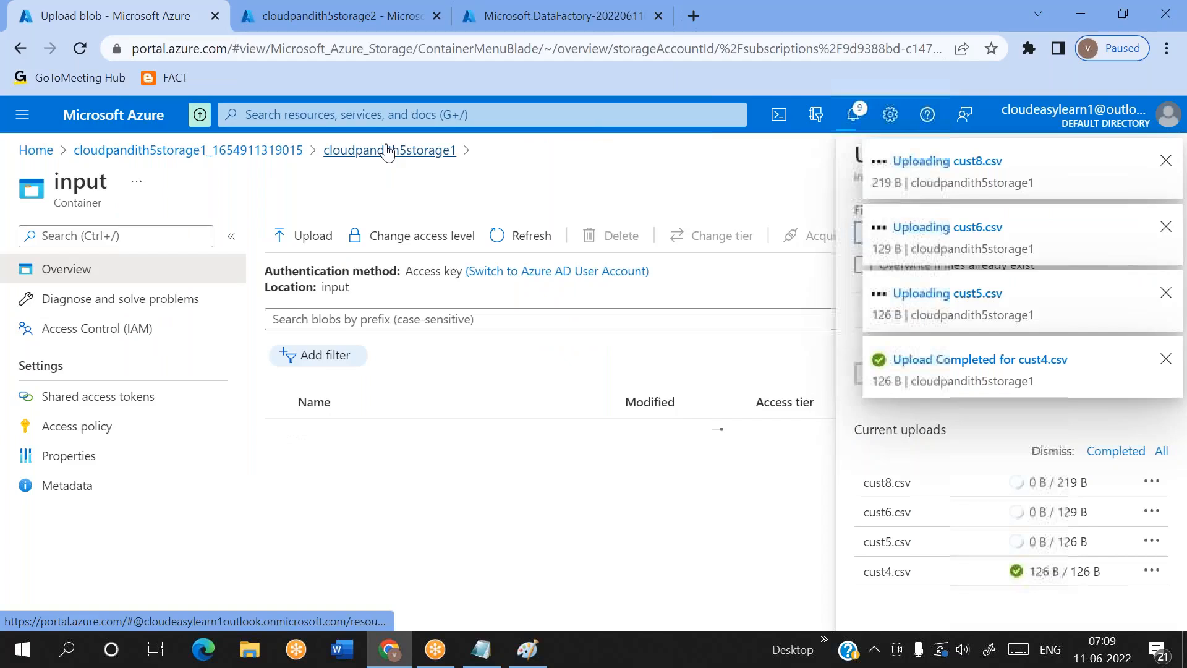
click(387, 151)
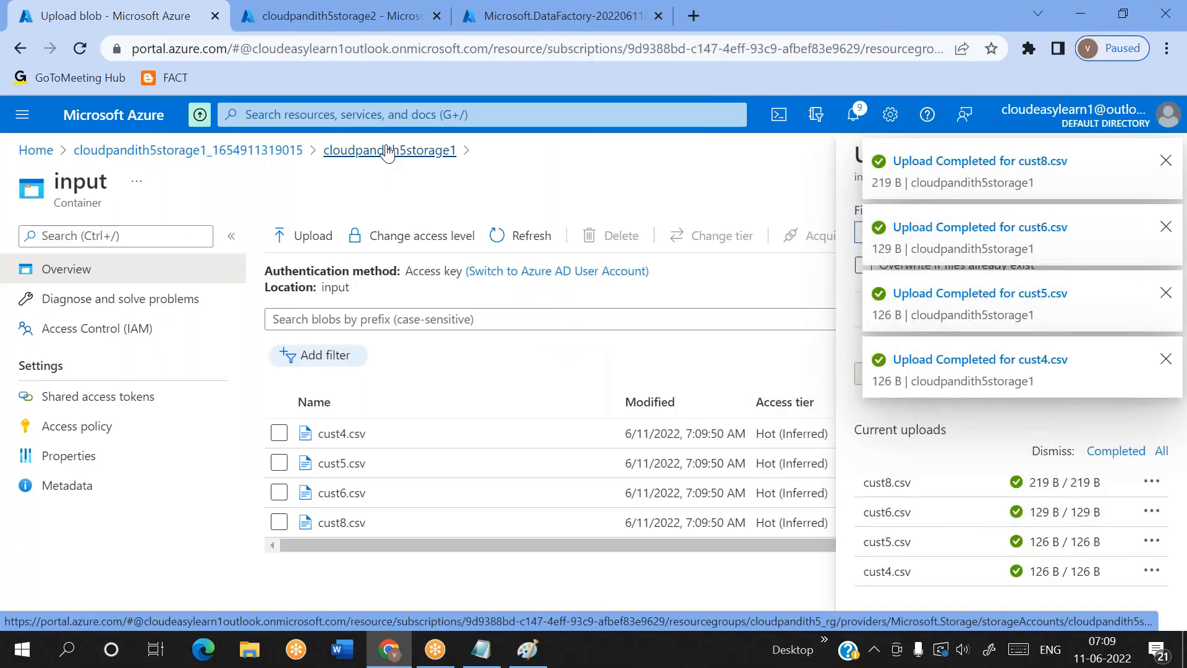
Upload results1.csv and results2.csv from the set-comma folder to the input1 container, and return to the account's container list
click(321, 418)
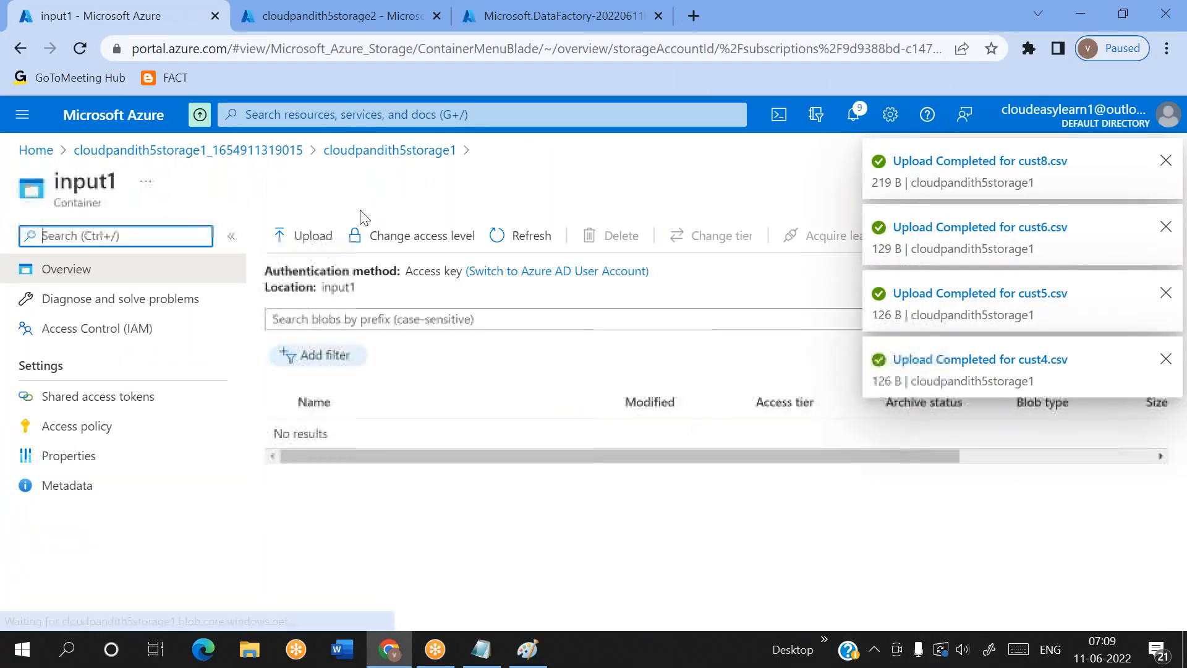
click(311, 242)
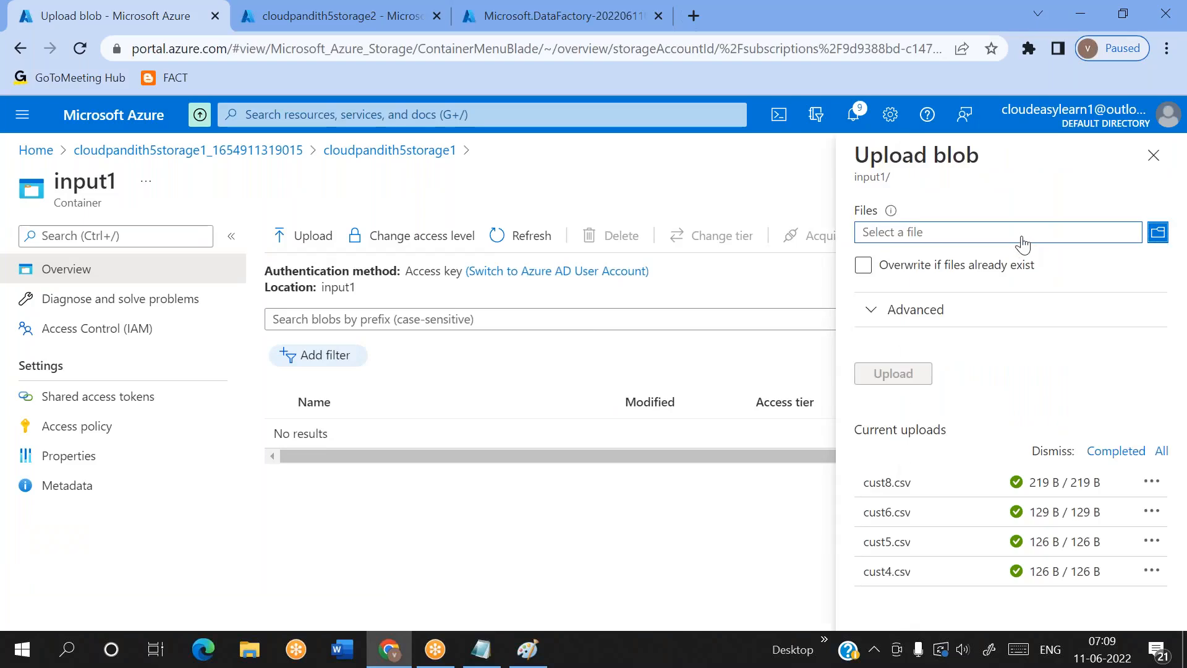
click(950, 230)
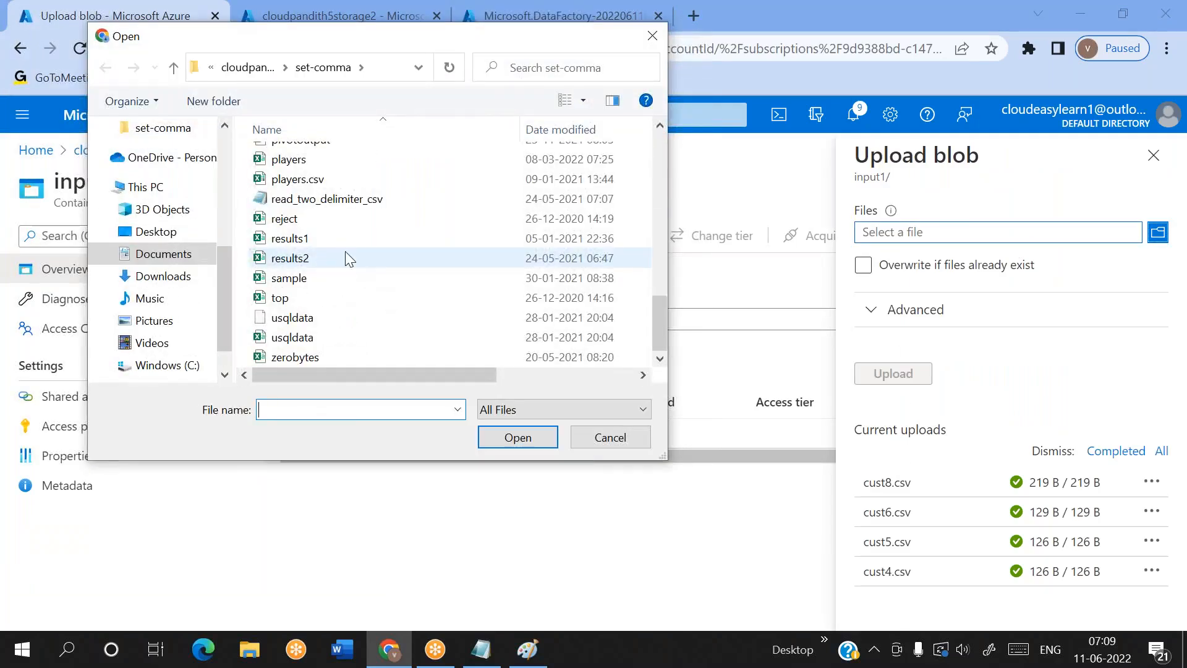
click(314, 237)
ctrl+click(305, 263)
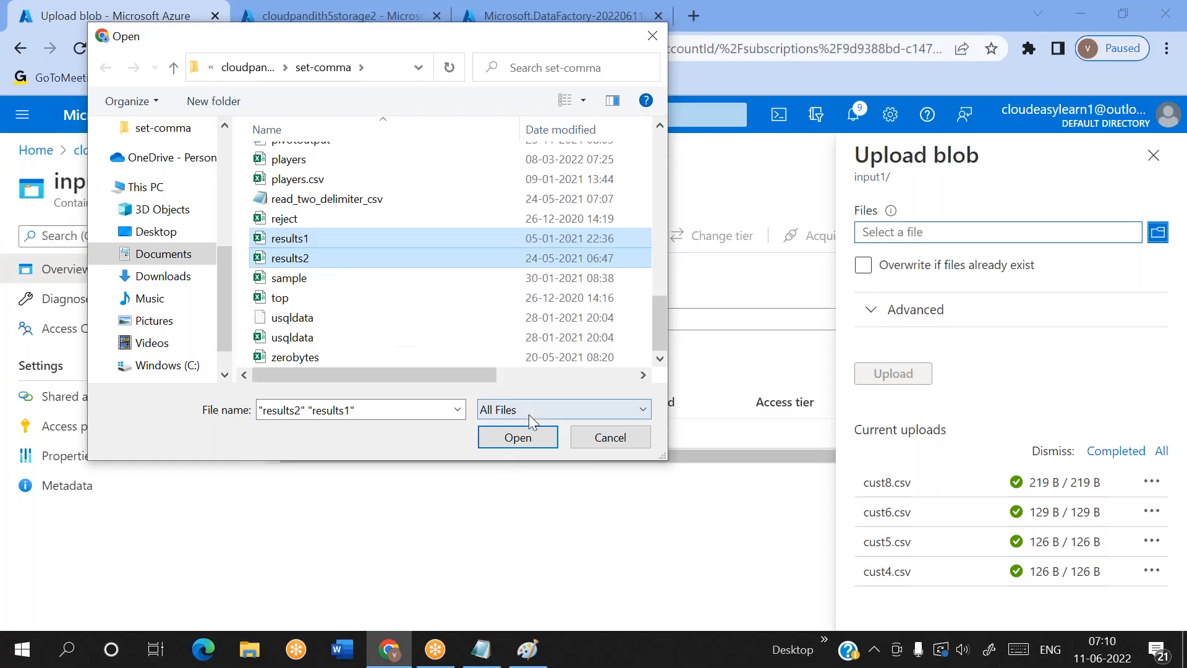
click(523, 444)
click(895, 376)
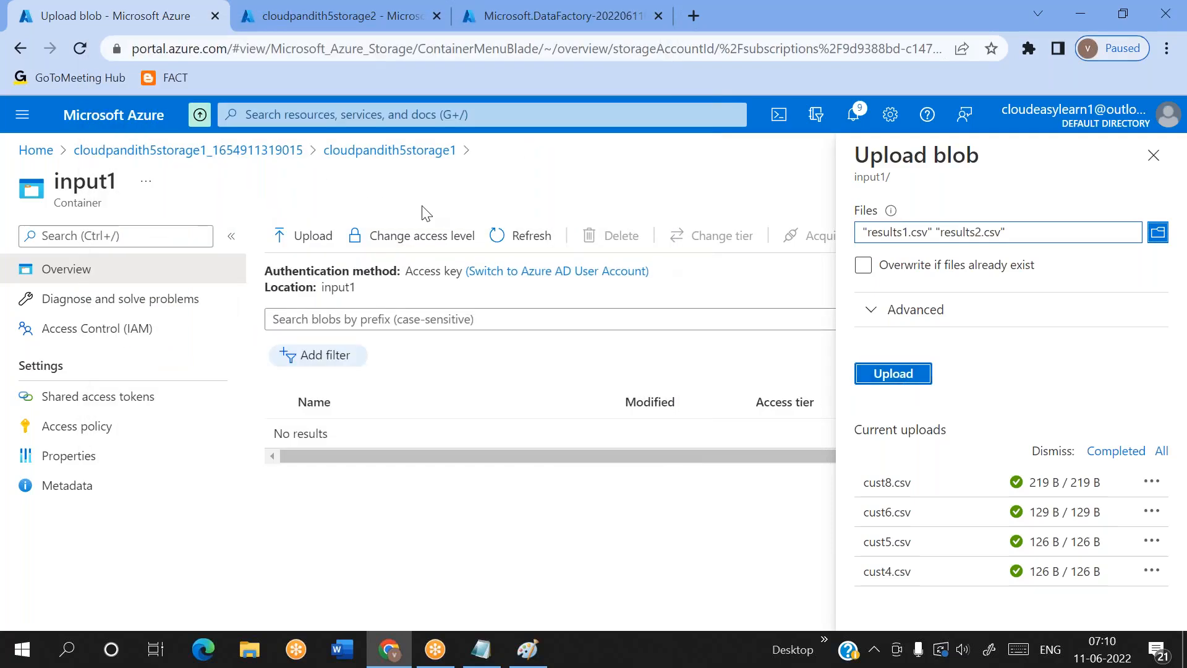
click(383, 160)
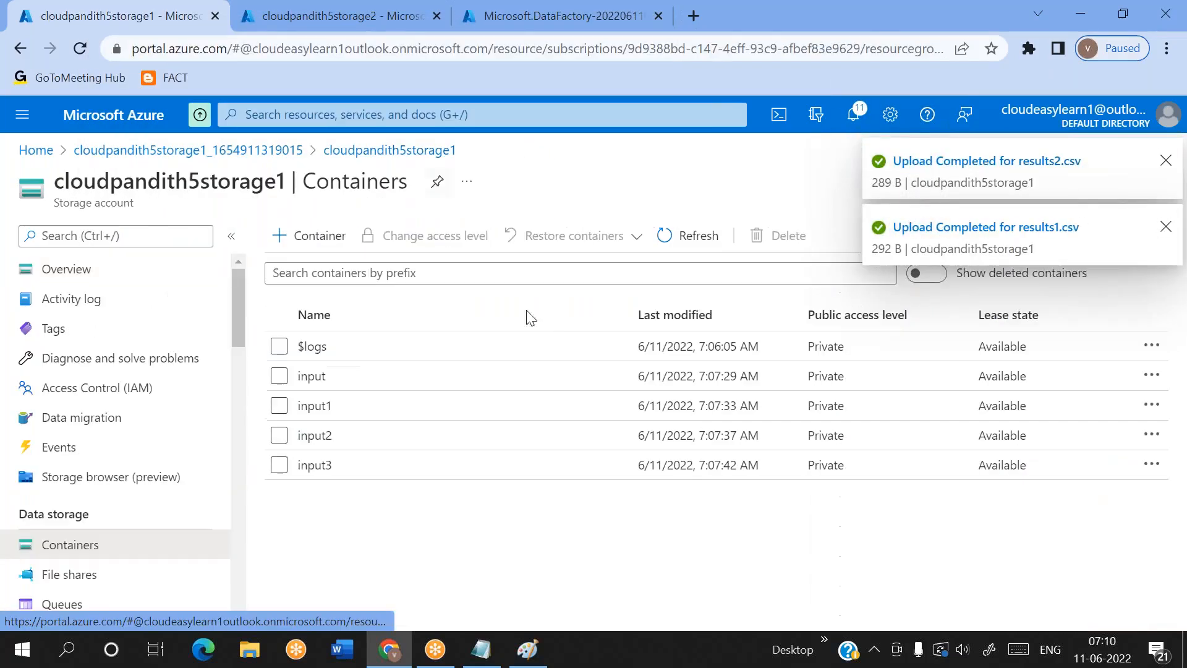
Upload players.csv, players.csv.xlsx, read_two_delimiter_csv.dbc, reject.csv and results1.csv to the input2 container, and return to the account's container list
click(336, 426)
click(314, 238)
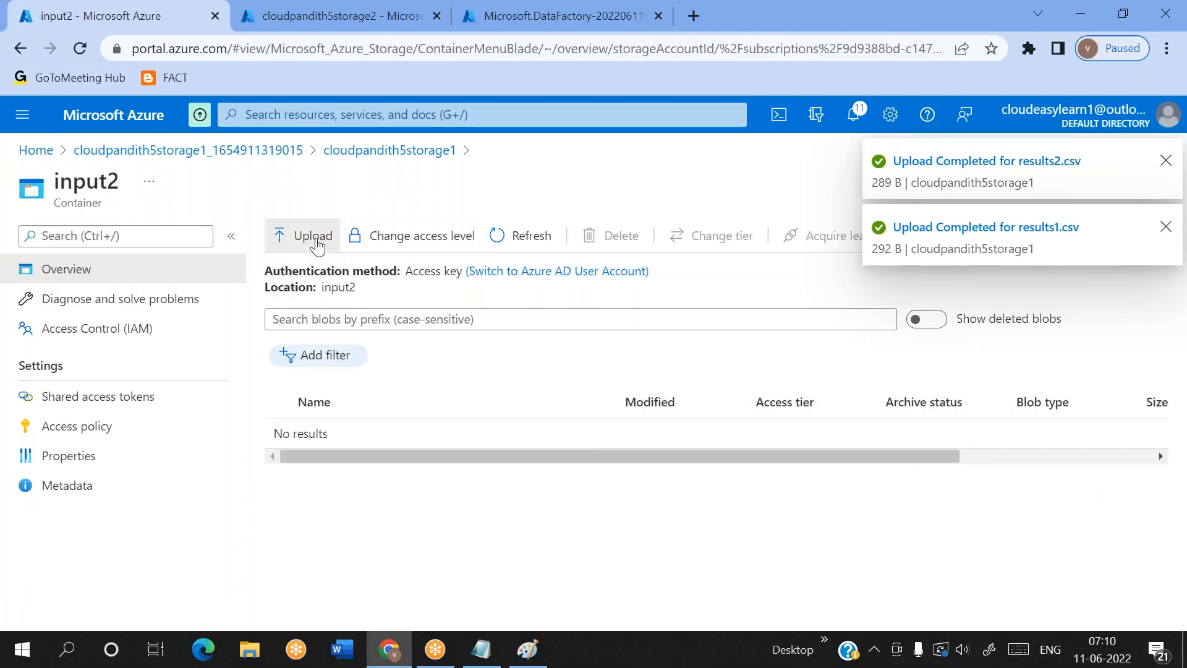
click(1076, 234)
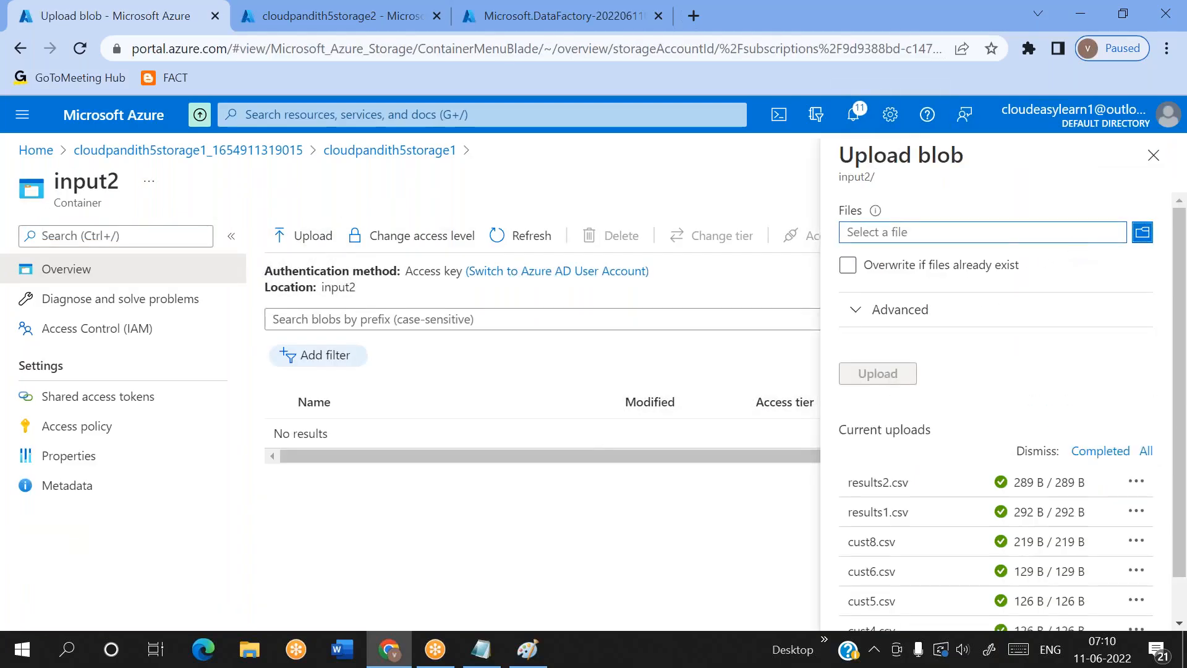
scroll(427, 321, down, 8)
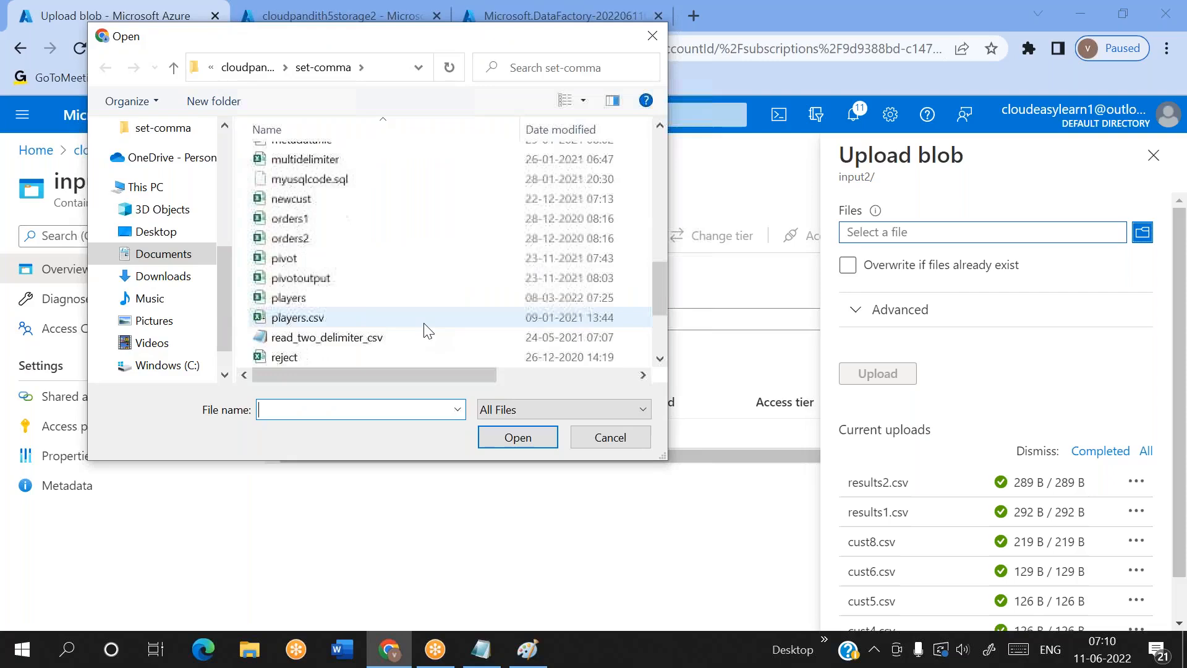
click(325, 241)
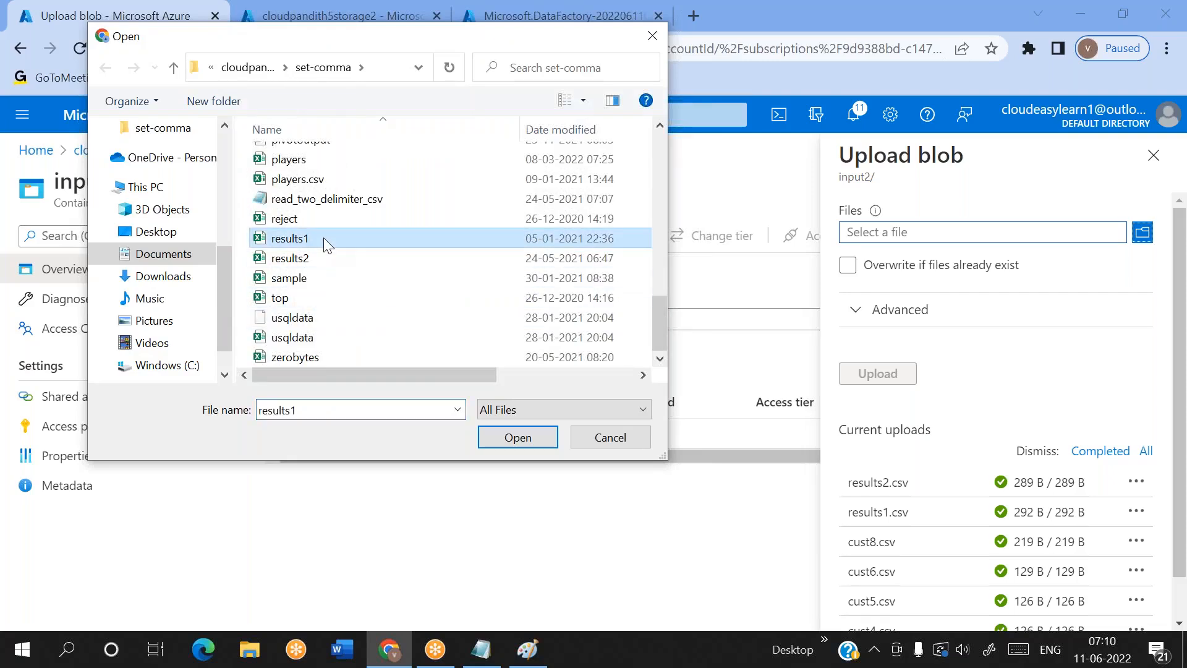
shift+click(302, 163)
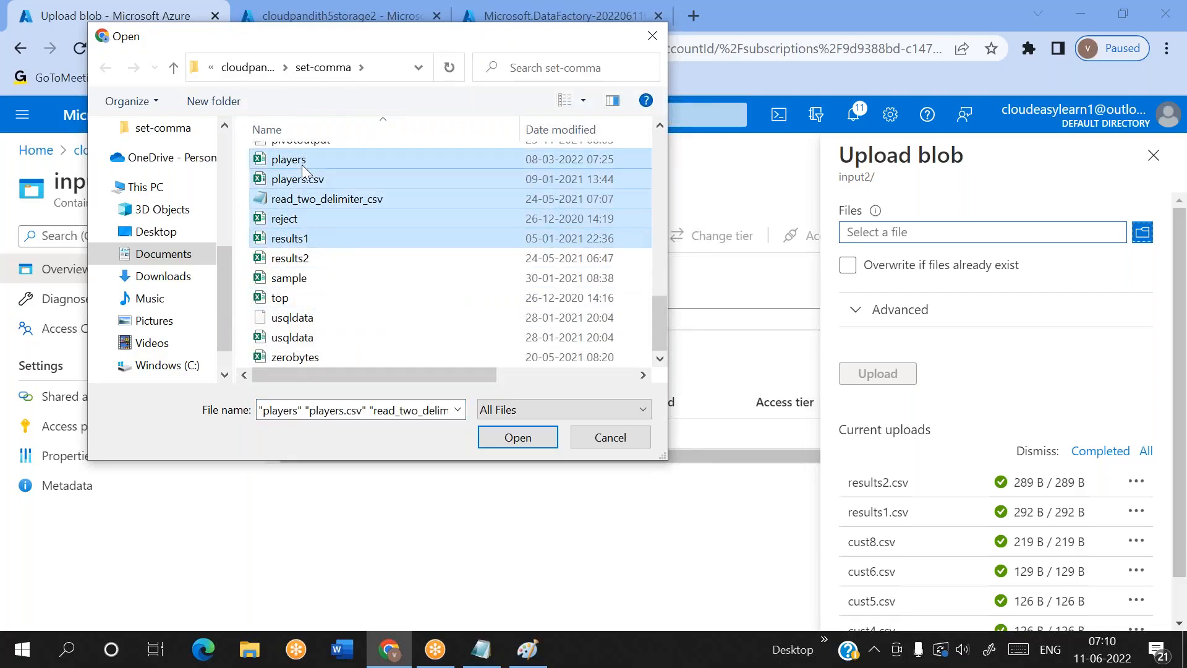
click(523, 439)
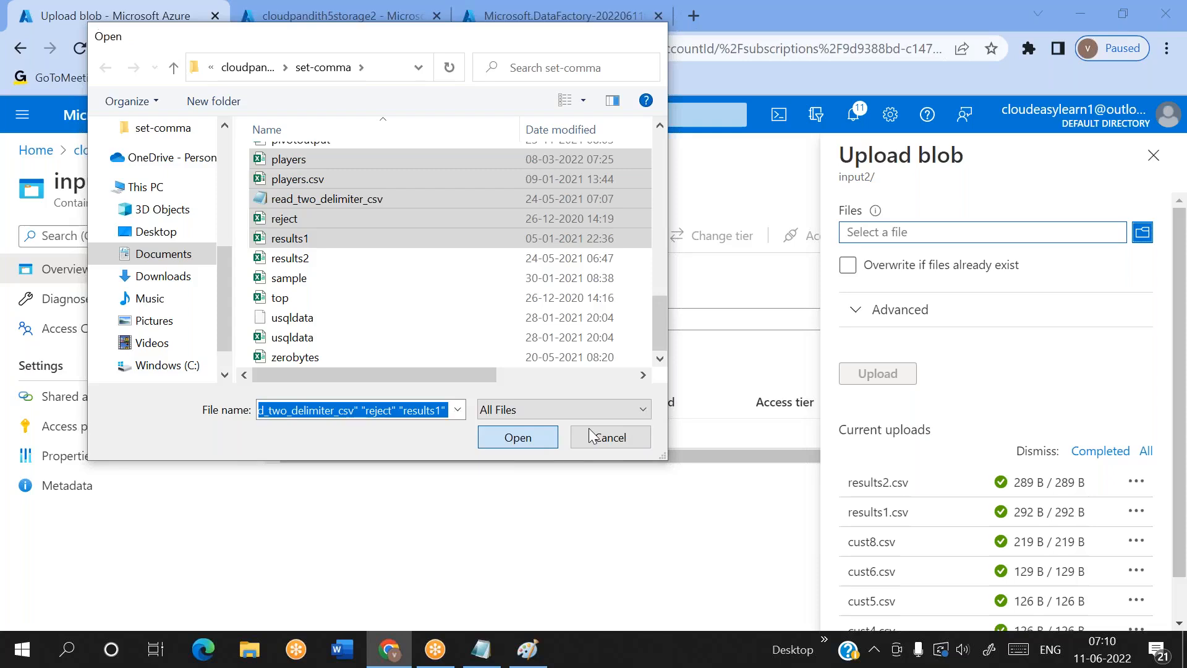
click(877, 374)
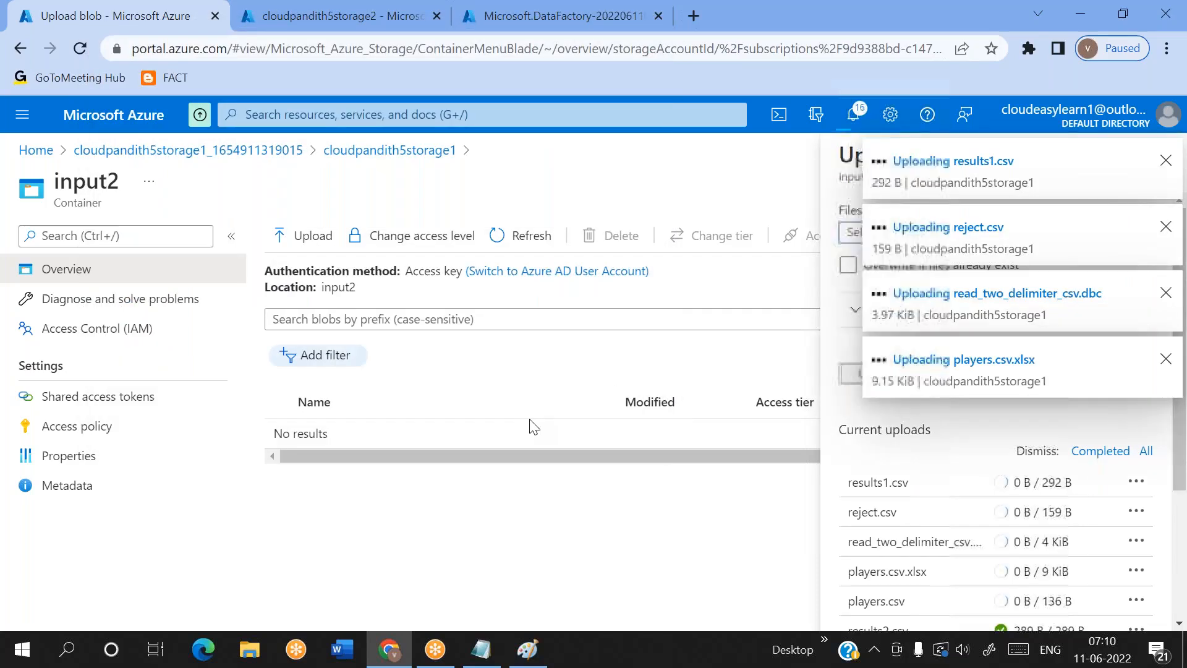
click(408, 154)
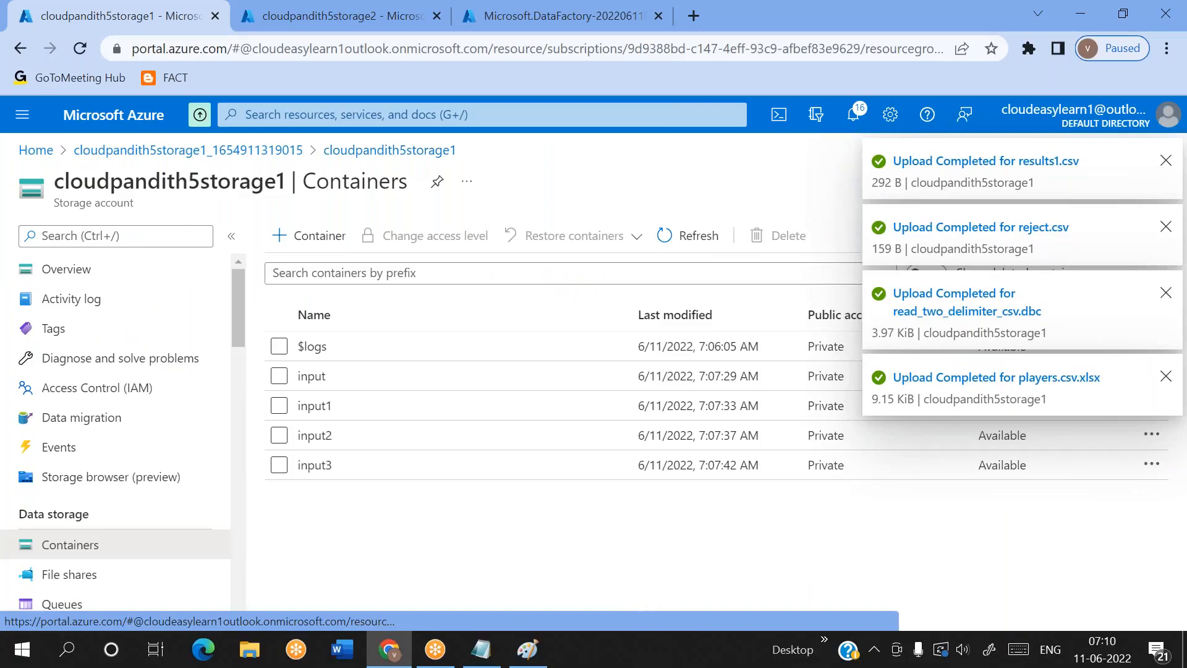
Upload sample.csv, top.csv, usqldata, usqldata.csv and zerobytes.csv to the input3 container, and return to the account's container list
click(371, 465)
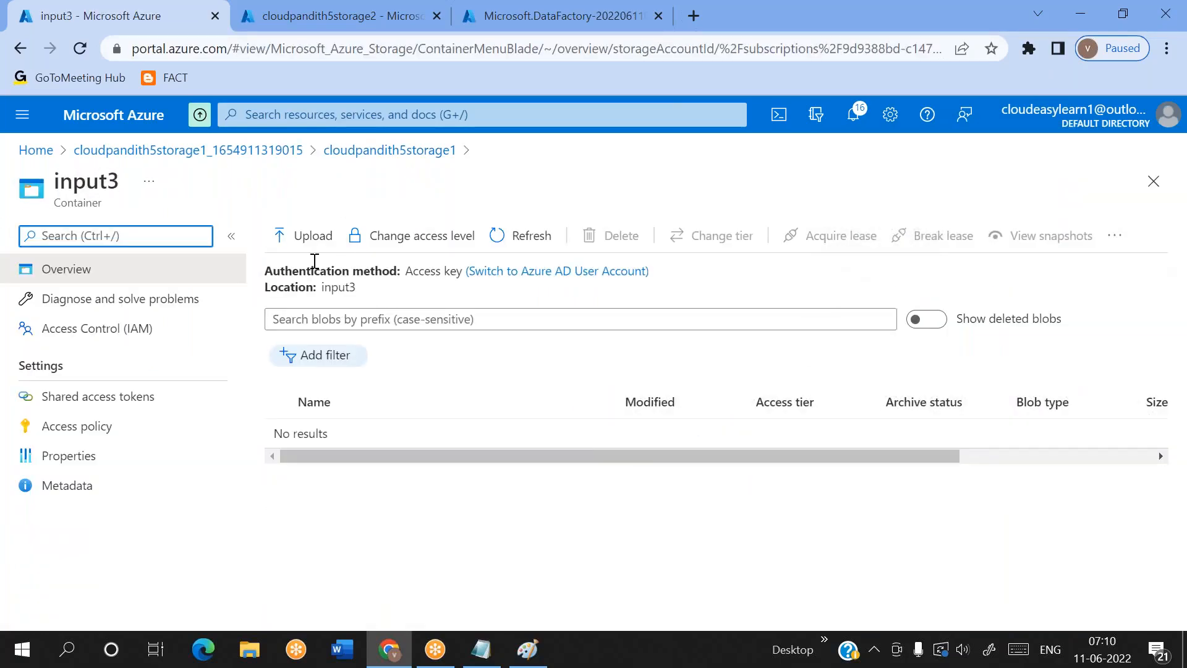
click(311, 243)
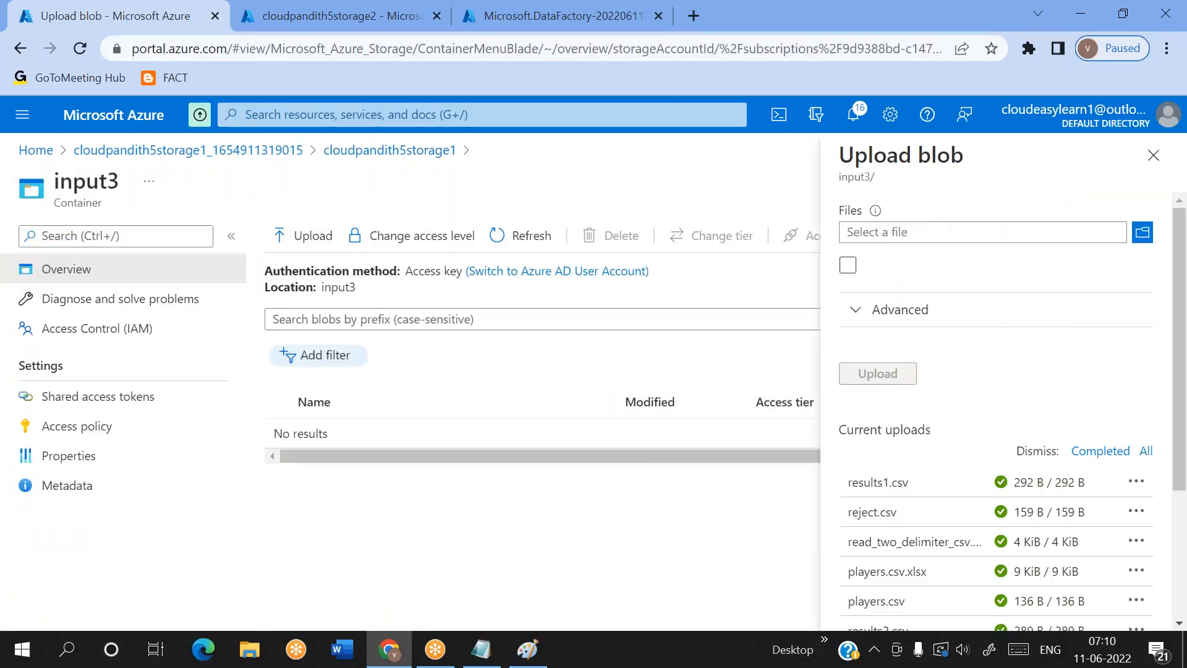
click(1142, 232)
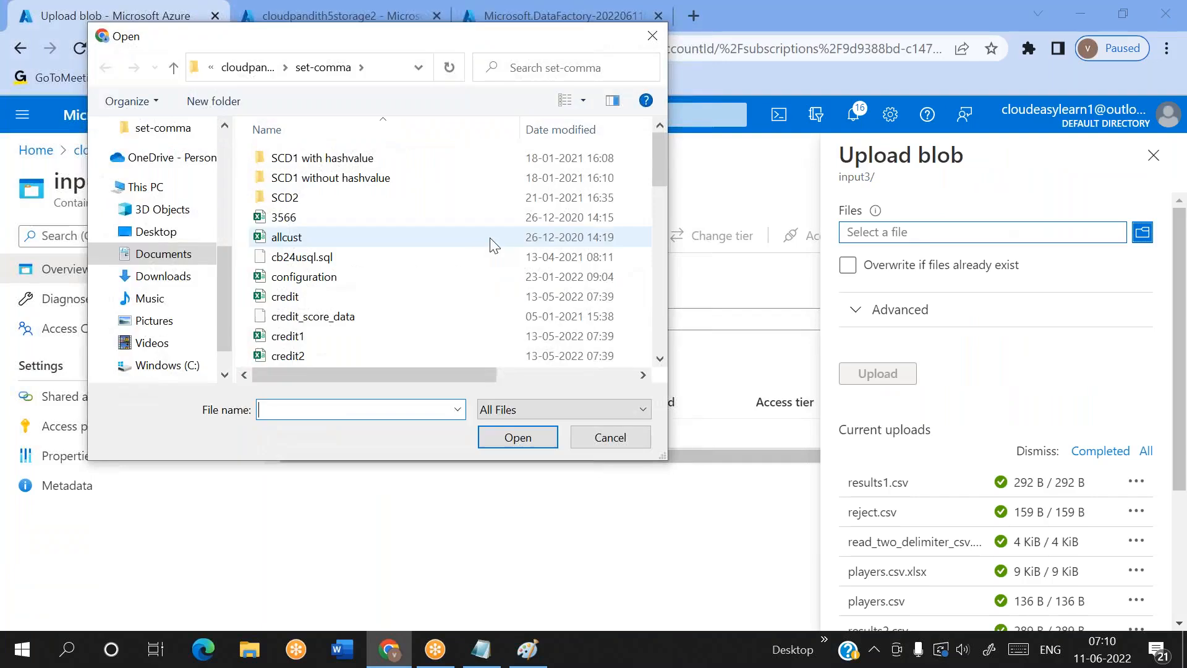
scroll(431, 290, down, 8)
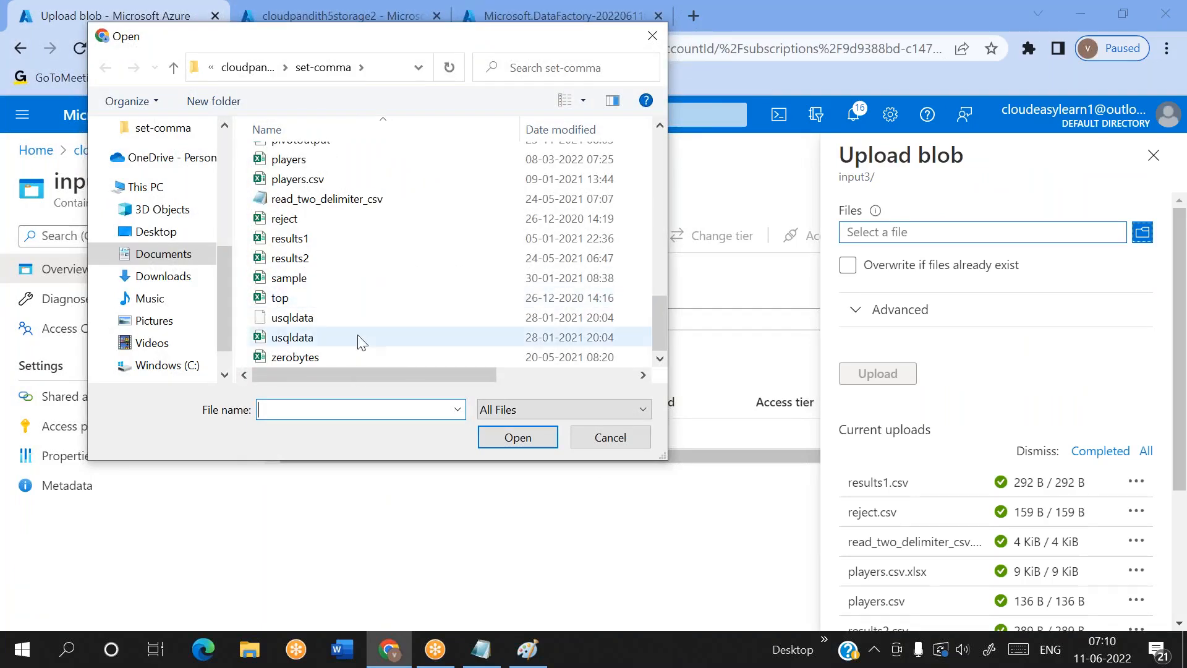
click(329, 355)
ctrl+click(294, 279)
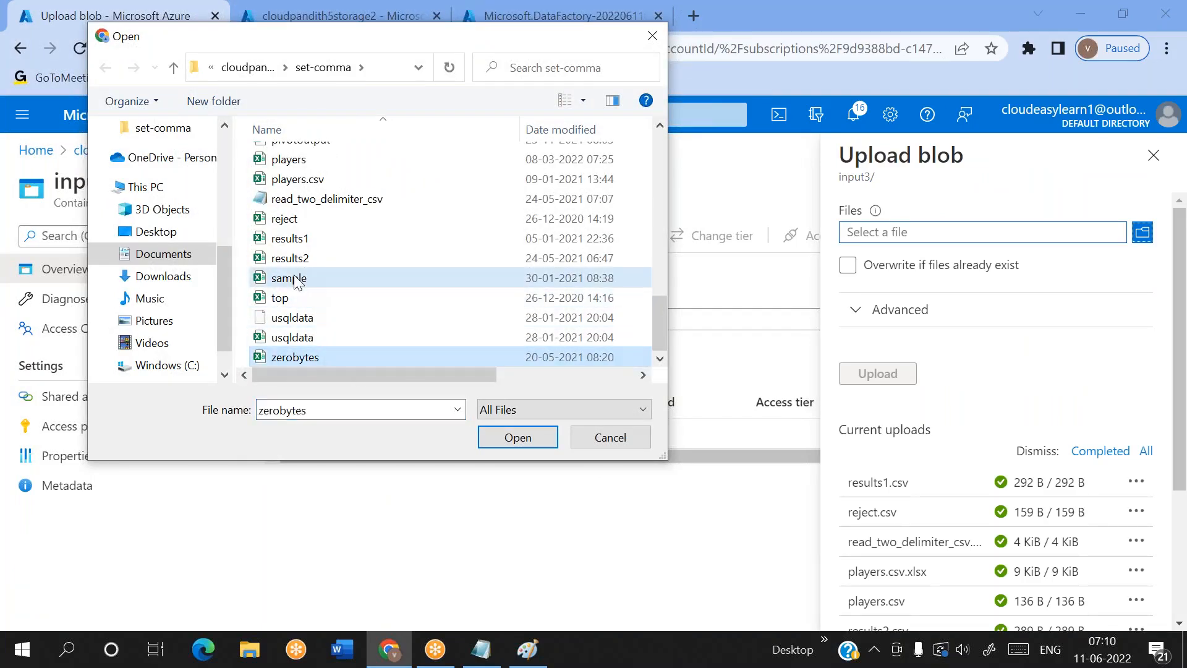
click(294, 279)
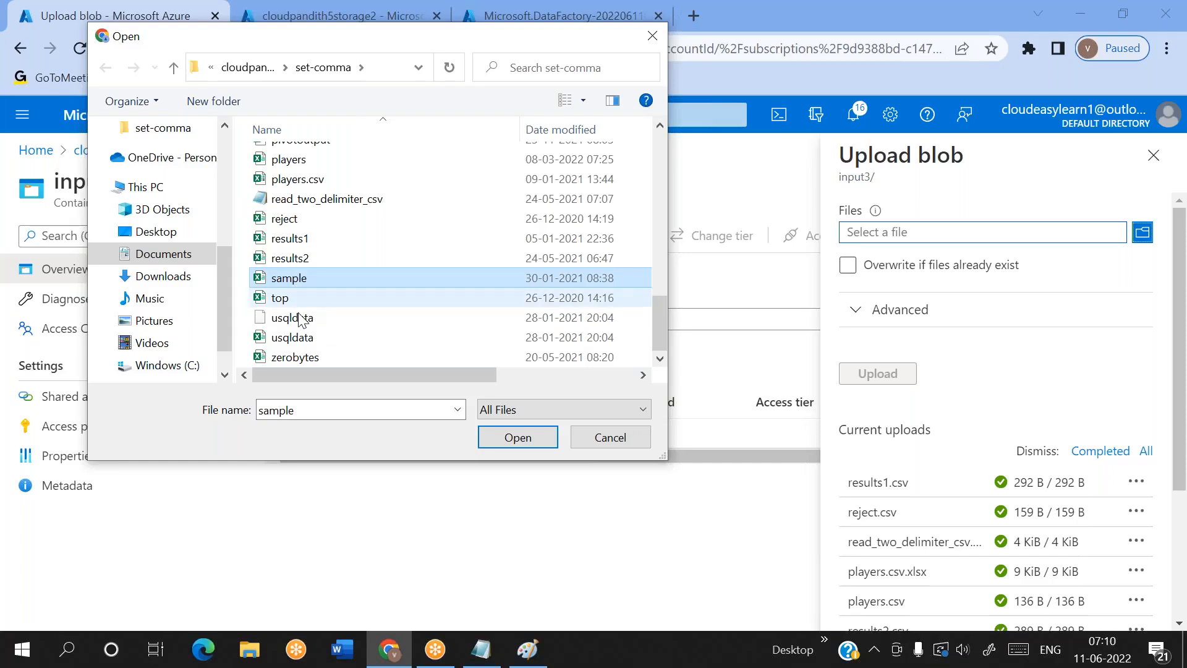
shift+click(290, 357)
click(518, 437)
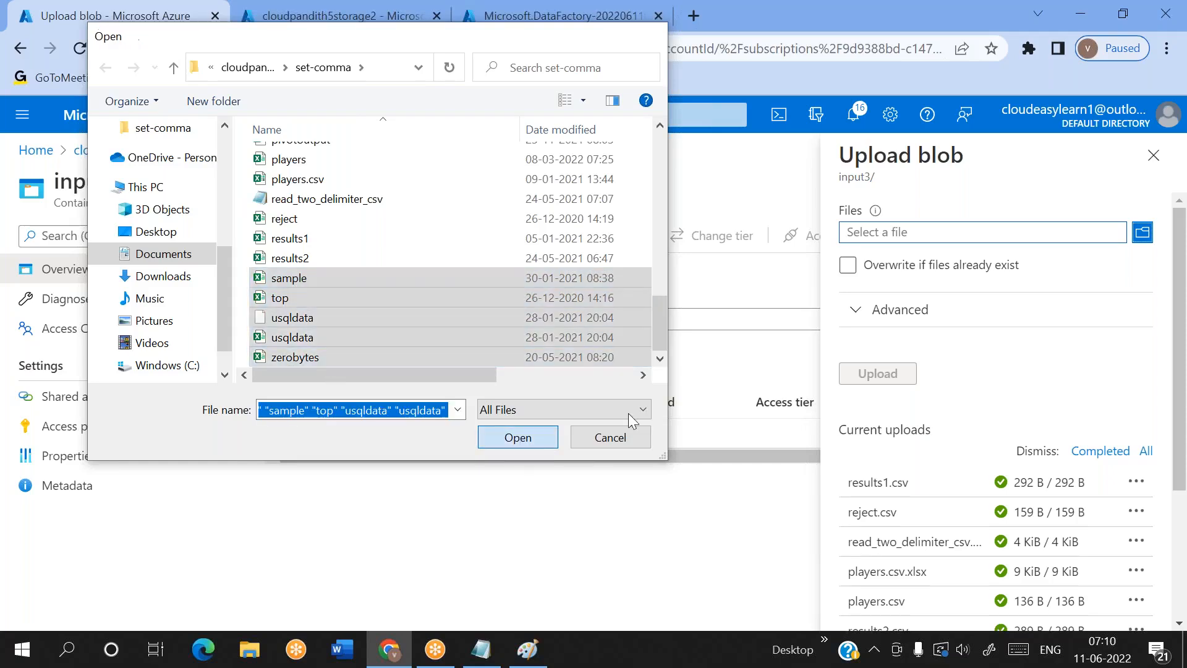
click(885, 378)
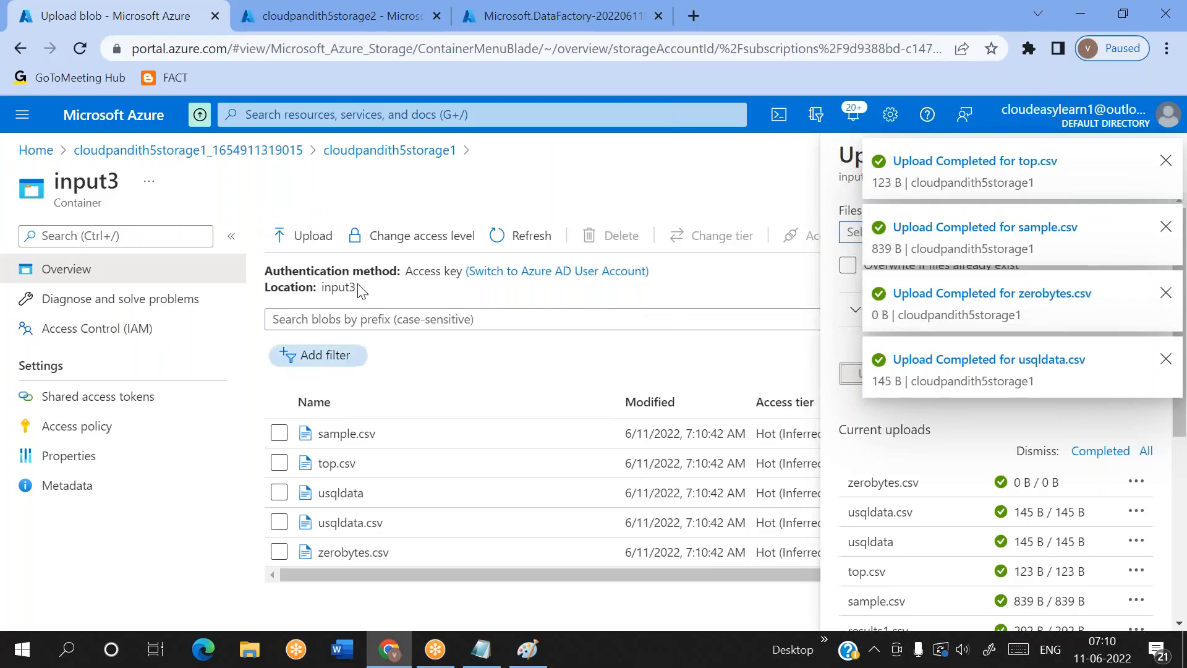
click(398, 159)
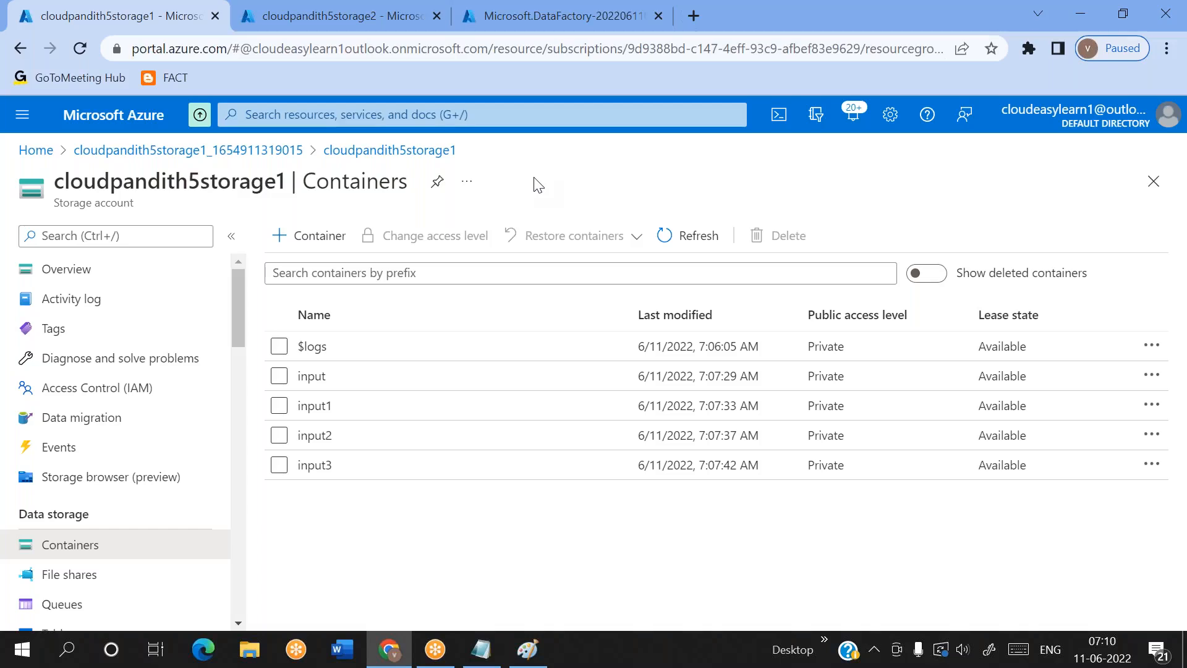
View cloudpandith5storage2's containers, switch to Paint, and add the wrapped note "data is uploaded to all folder" beside the input names in the Storage1 hexagon
click(298, 16)
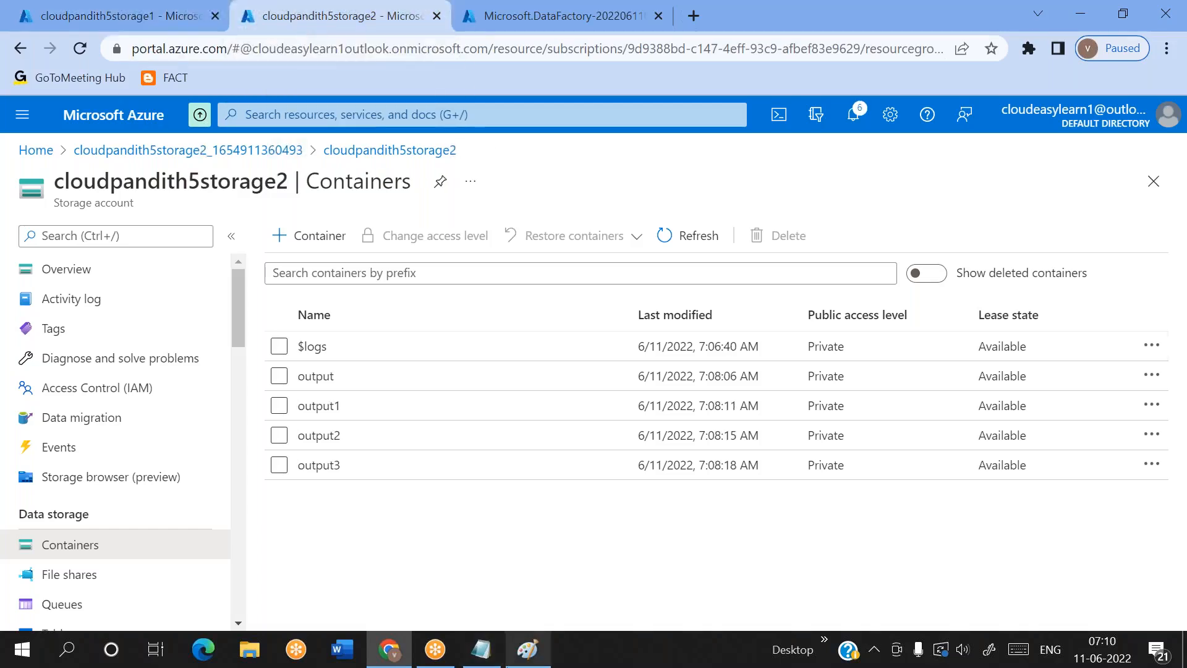
click(528, 649)
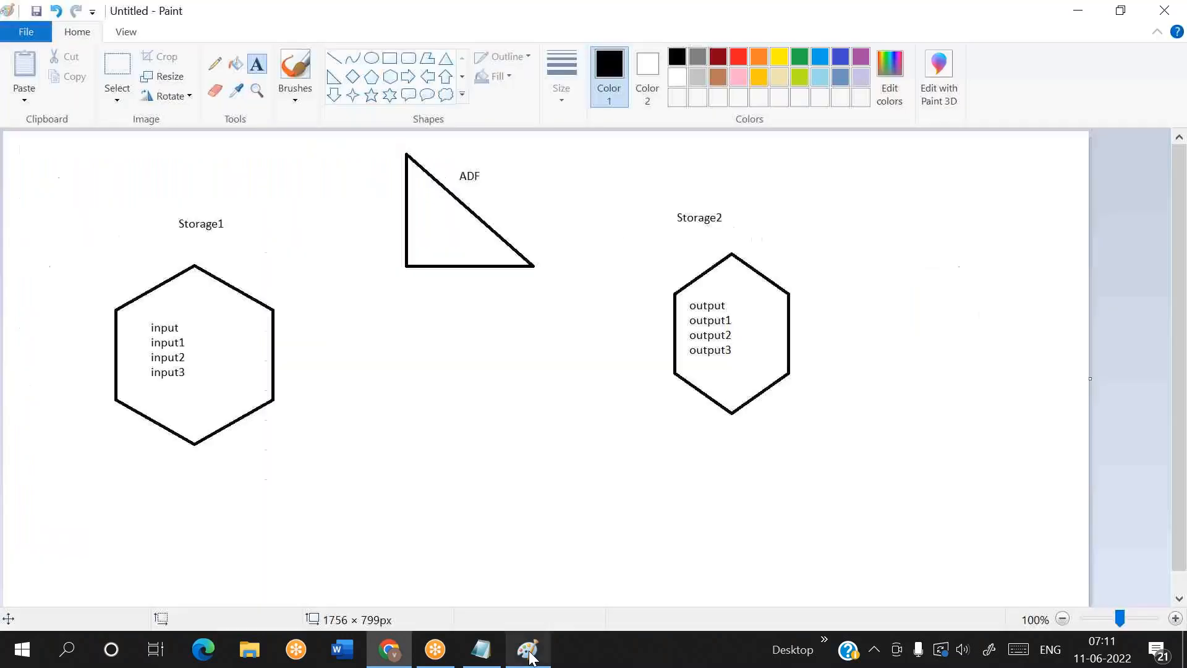
click(185, 331)
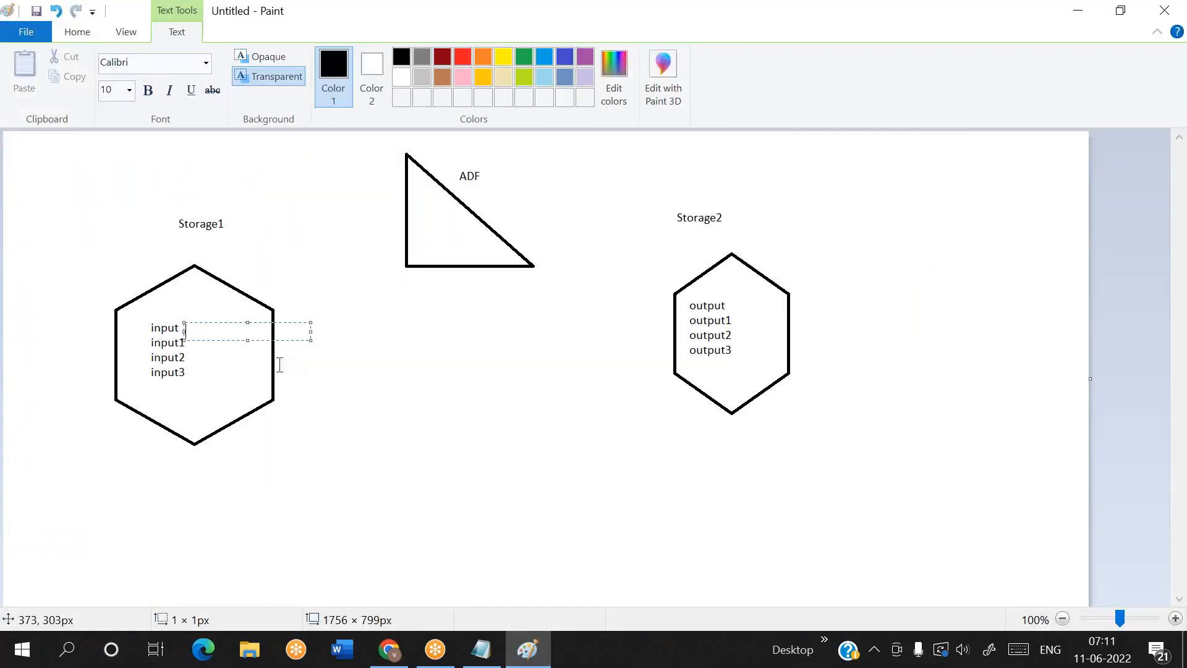
click(313, 421)
drag(202, 316, 255, 399)
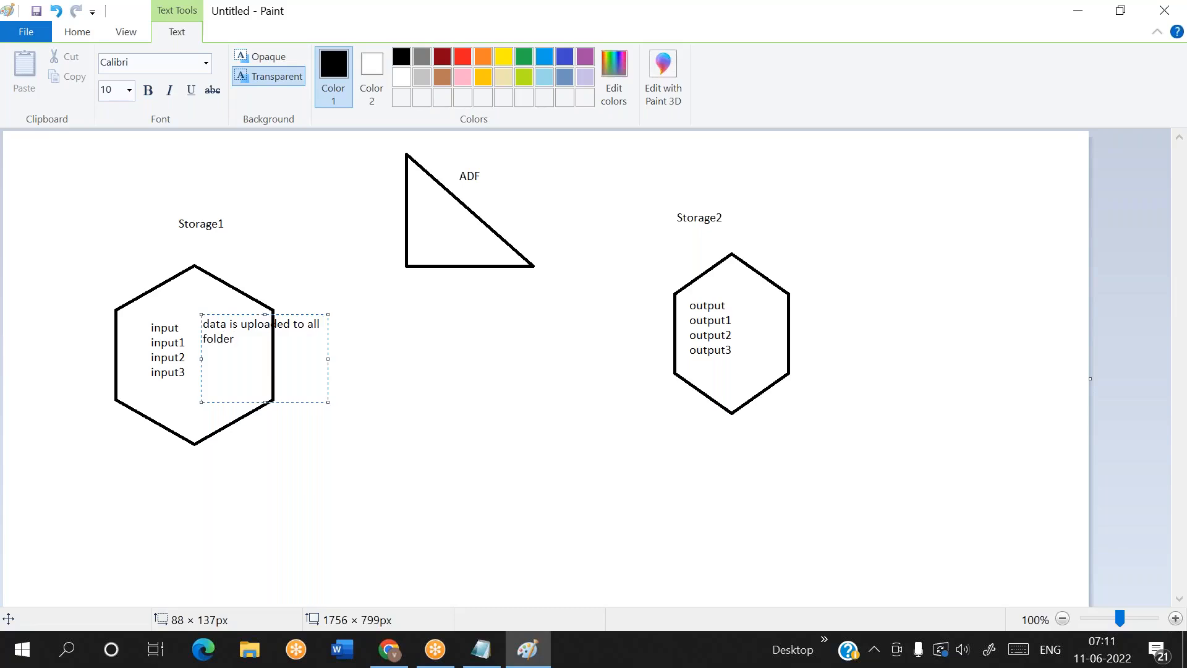
drag(327, 364, 264, 396)
click(410, 445)
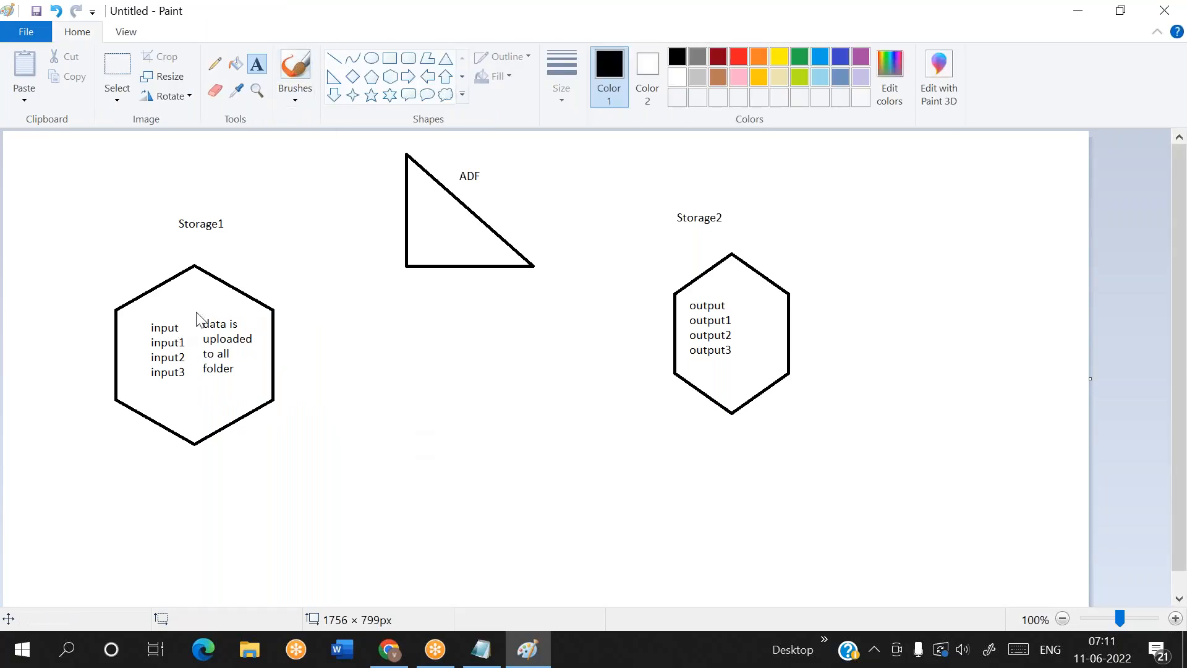
Draw a vertical line about 100 px long between the input names and the upload note inside the Storage1 hexagon
click(461, 94)
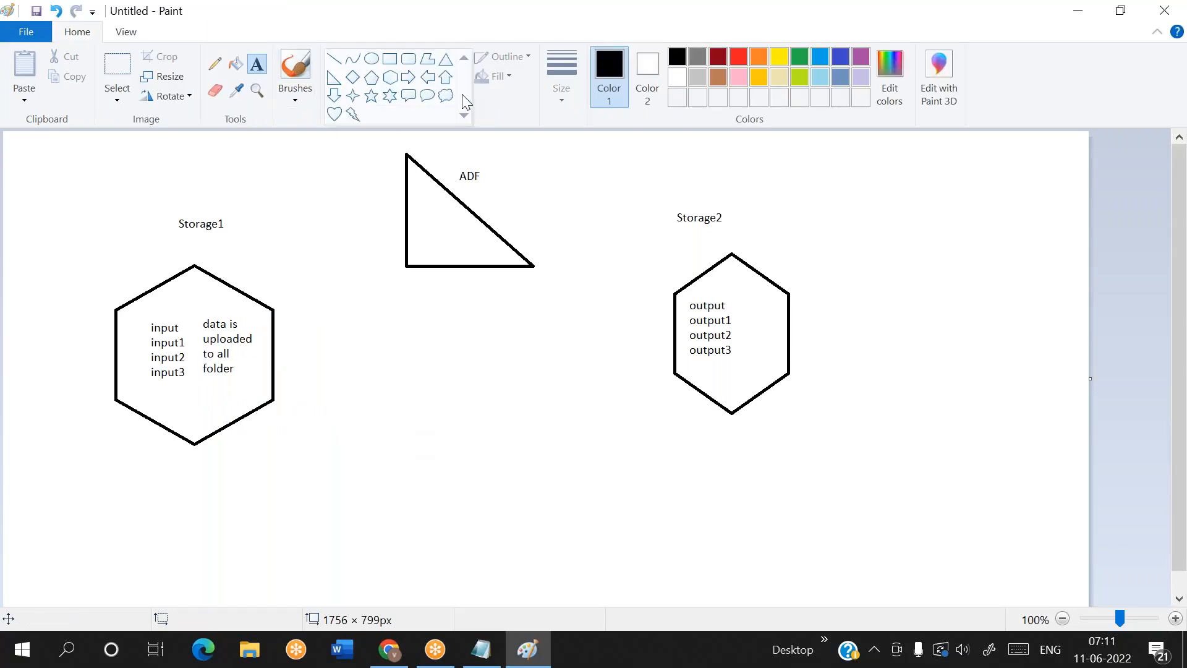
click(334, 63)
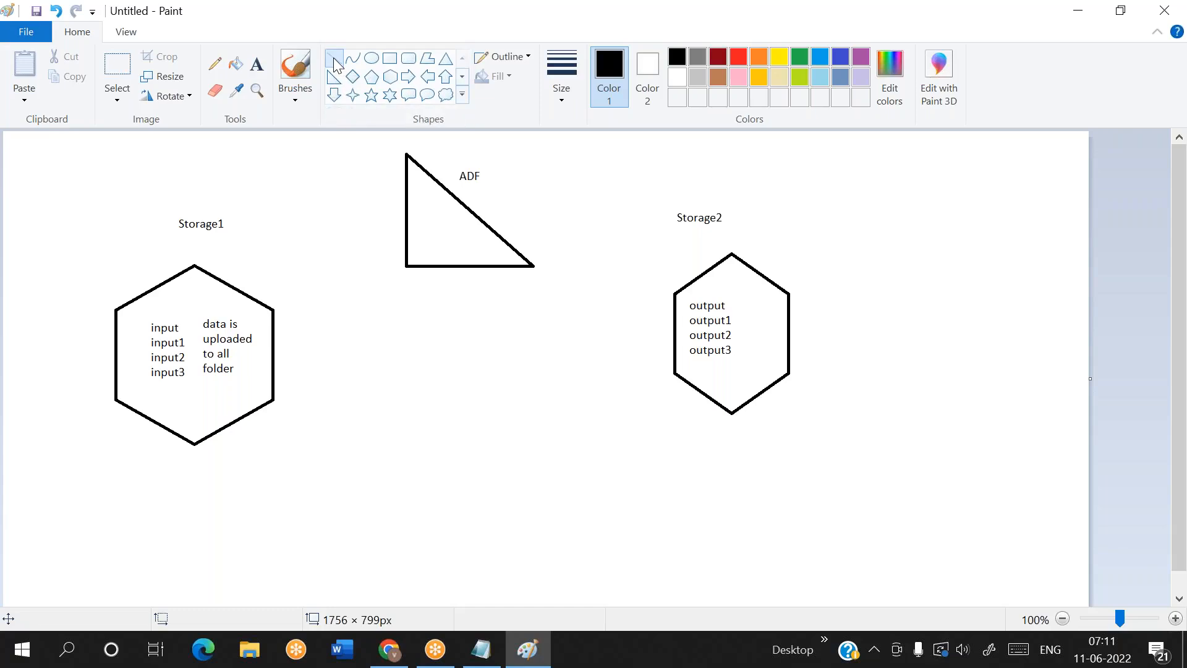
drag(193, 320, 191, 379)
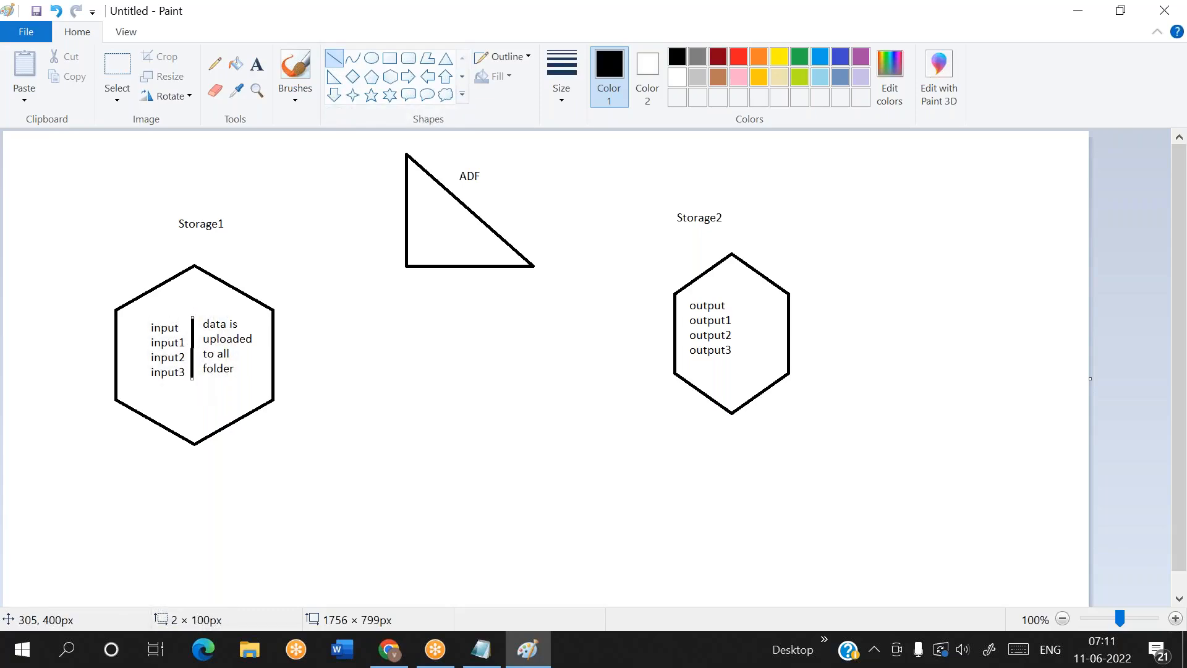
click(325, 416)
click(330, 415)
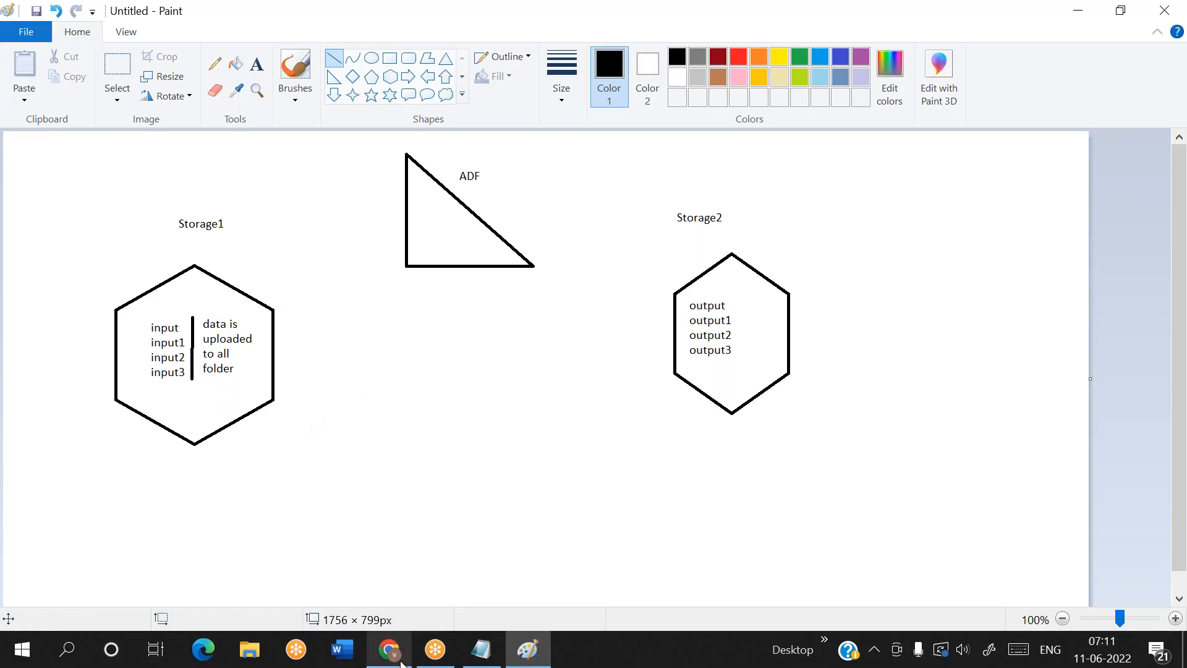
Switch to Chrome, open the deployed cloudpandith5adf data factory in Azure Data Factory Studio, and show its linked services
click(374, 636)
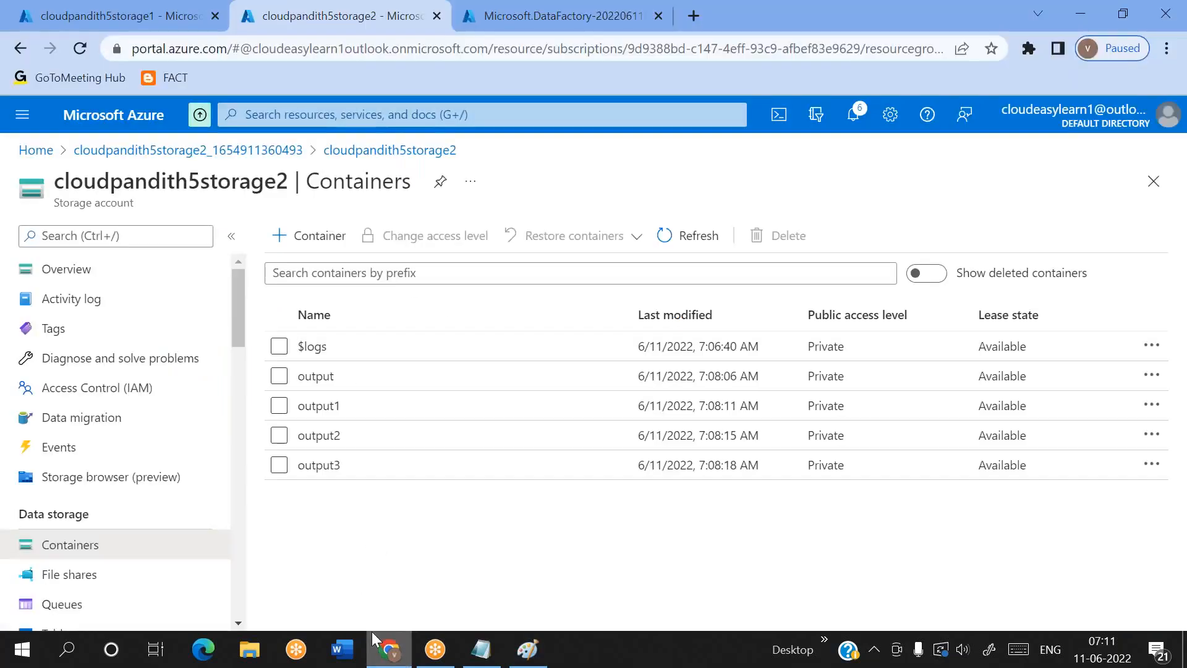
click(493, 31)
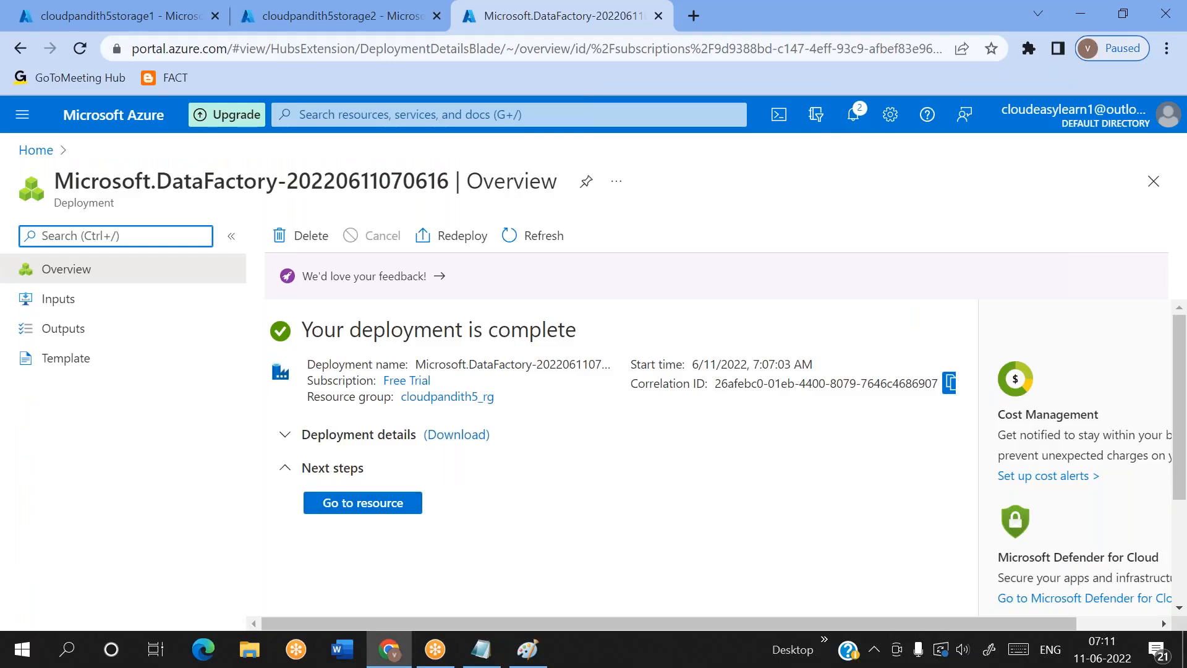
click(362, 507)
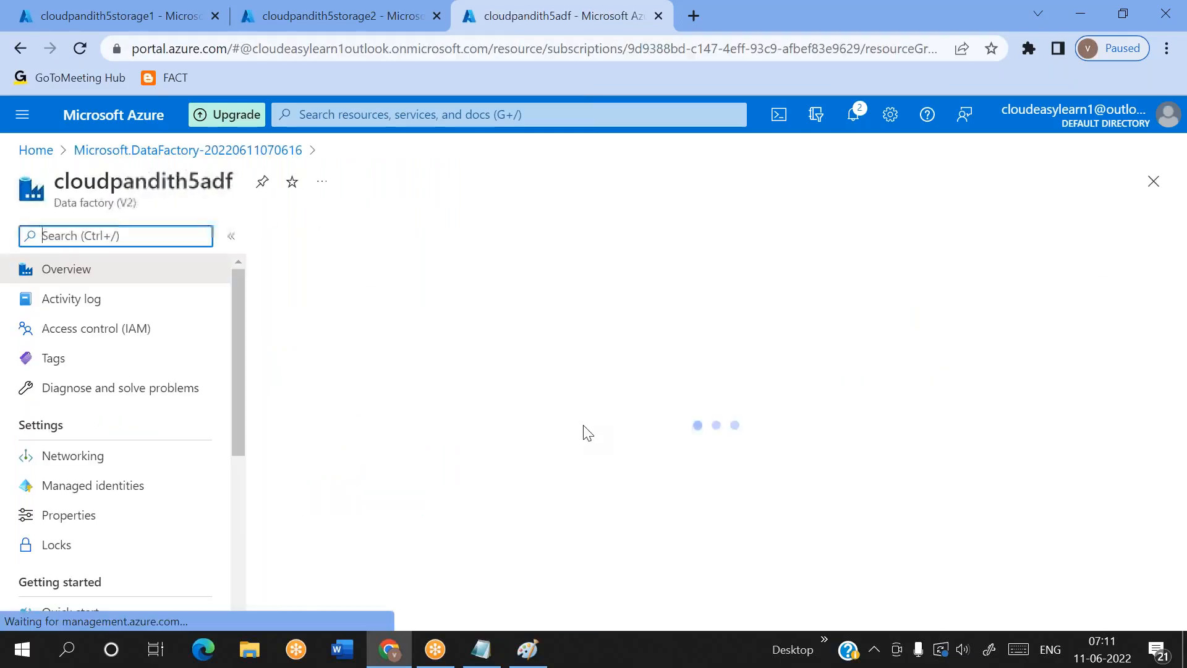
scroll(495, 445, down, 5)
click(376, 439)
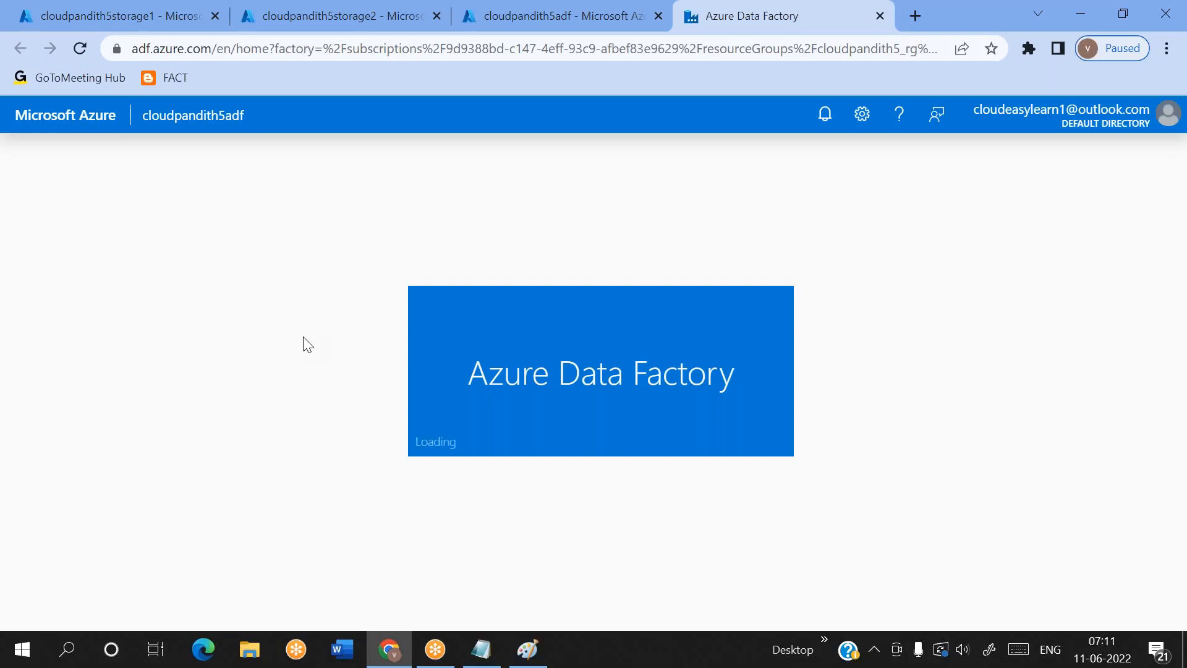
click(23, 315)
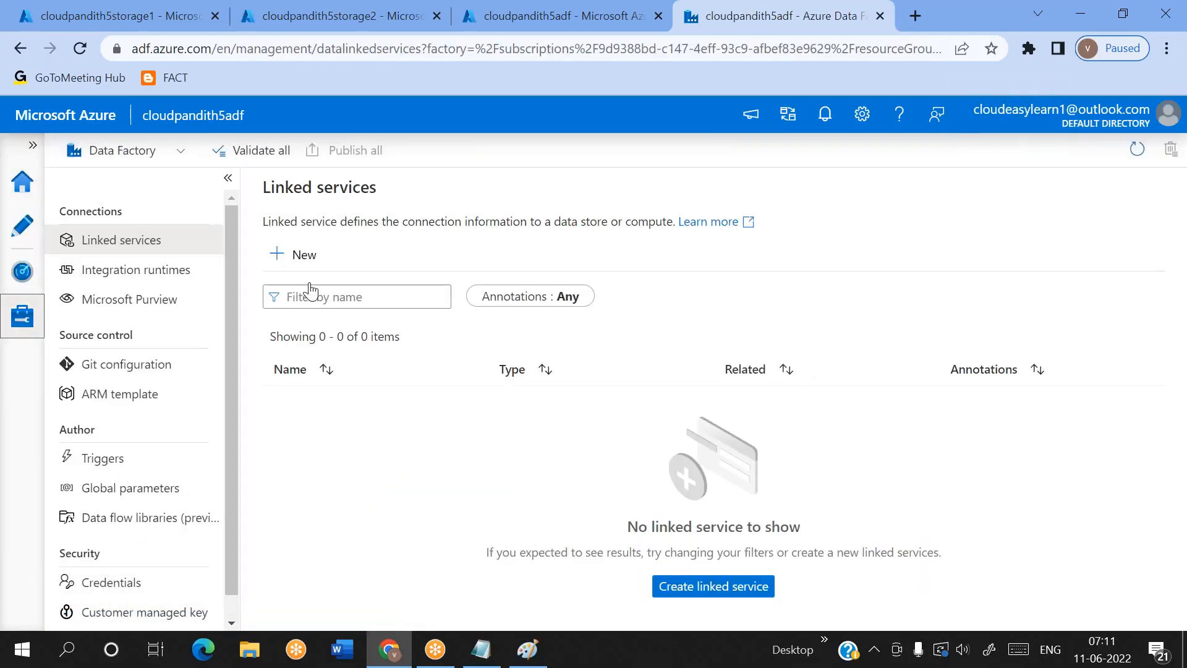
Start a new Azure Blob Storage linked service and name it LS_Blob_Storage1
click(299, 271)
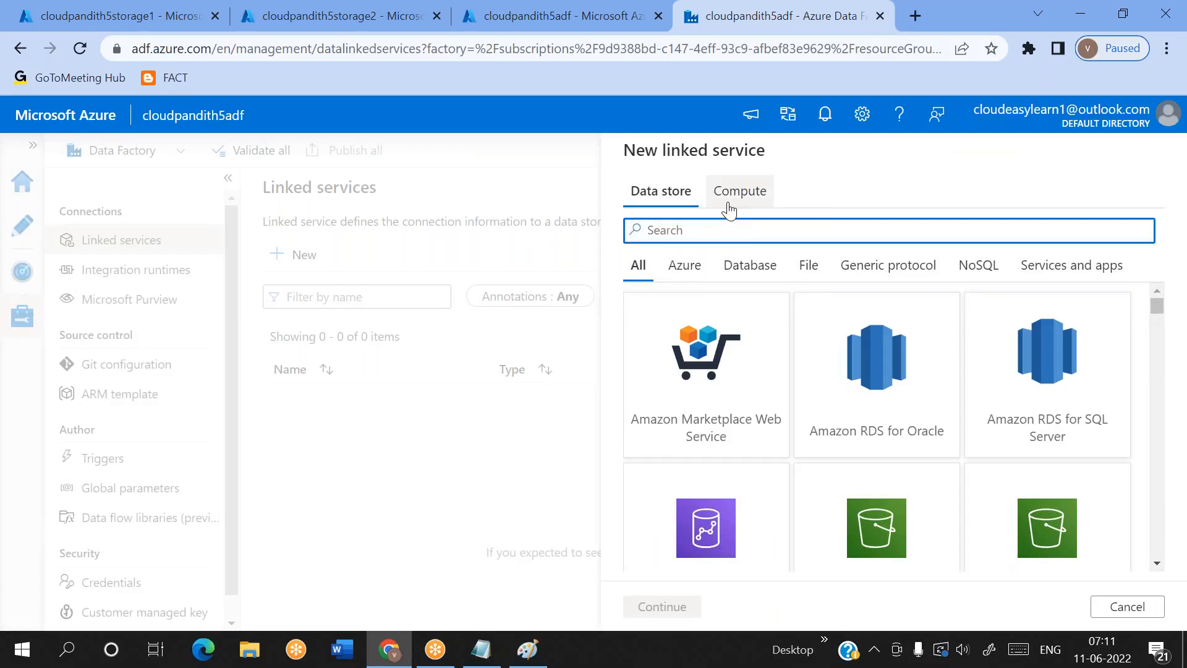
text(blob)
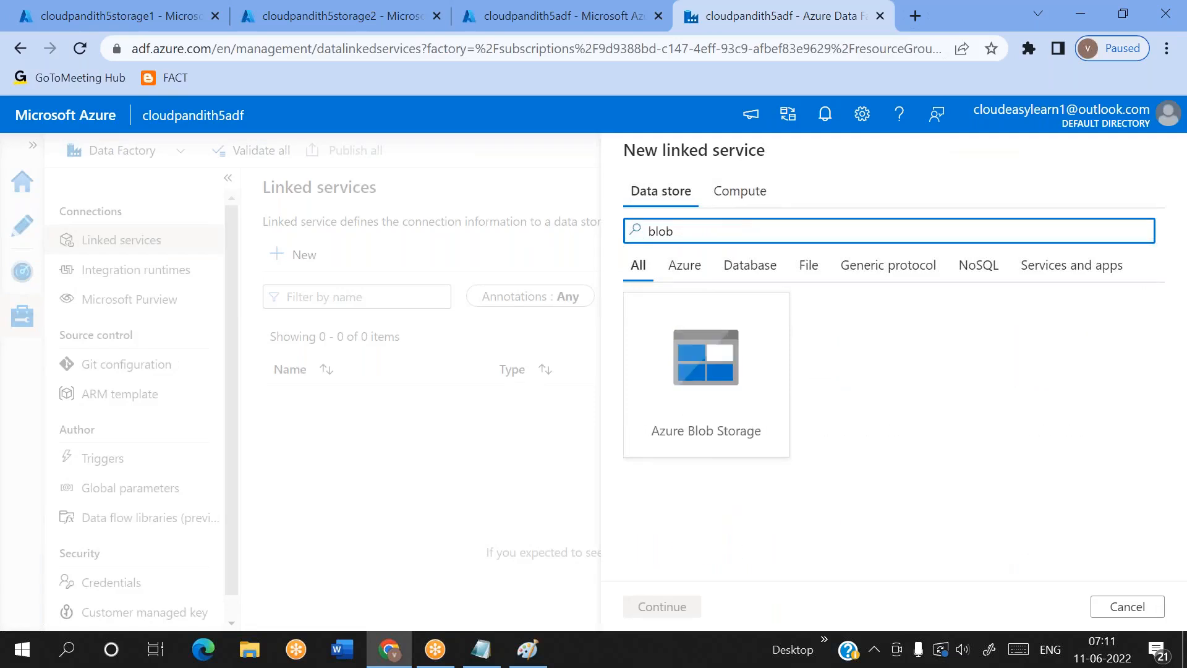
double_click(690, 413)
key(ctrl+a)
key(BackSpace)
text(LS_Blo)
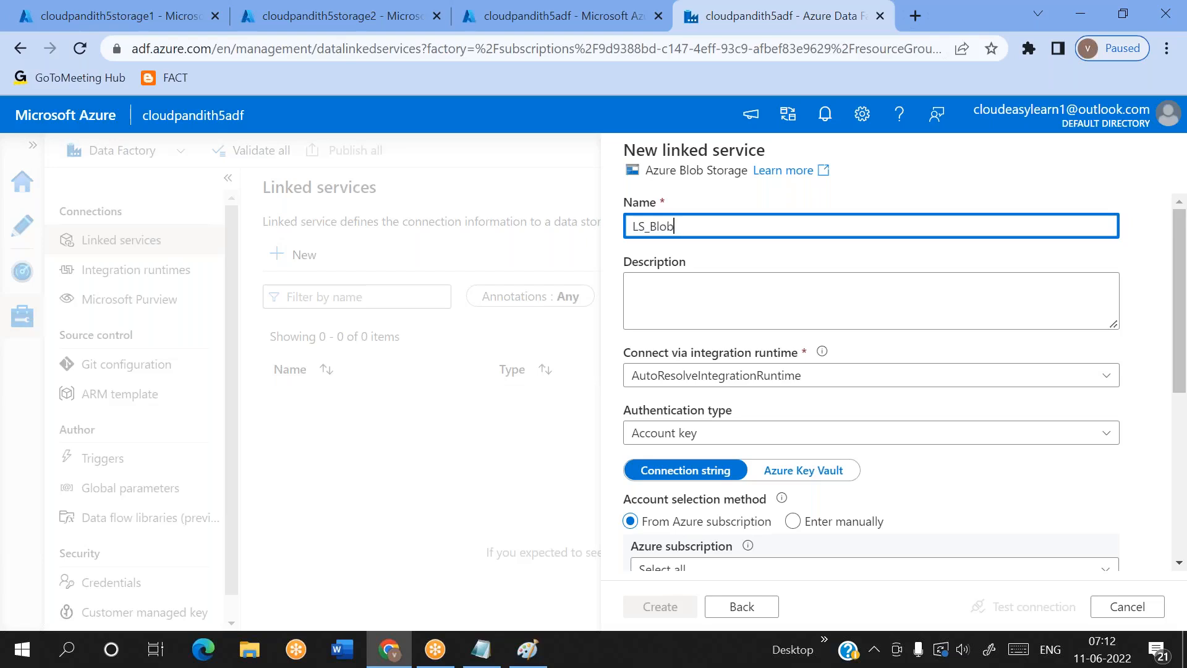
text(b_Storage1)
Set the linked service's Azure subscription to Free Trial and its storage account to cloudpandith5storage1
scroll(786, 419, down, 3)
click(721, 371)
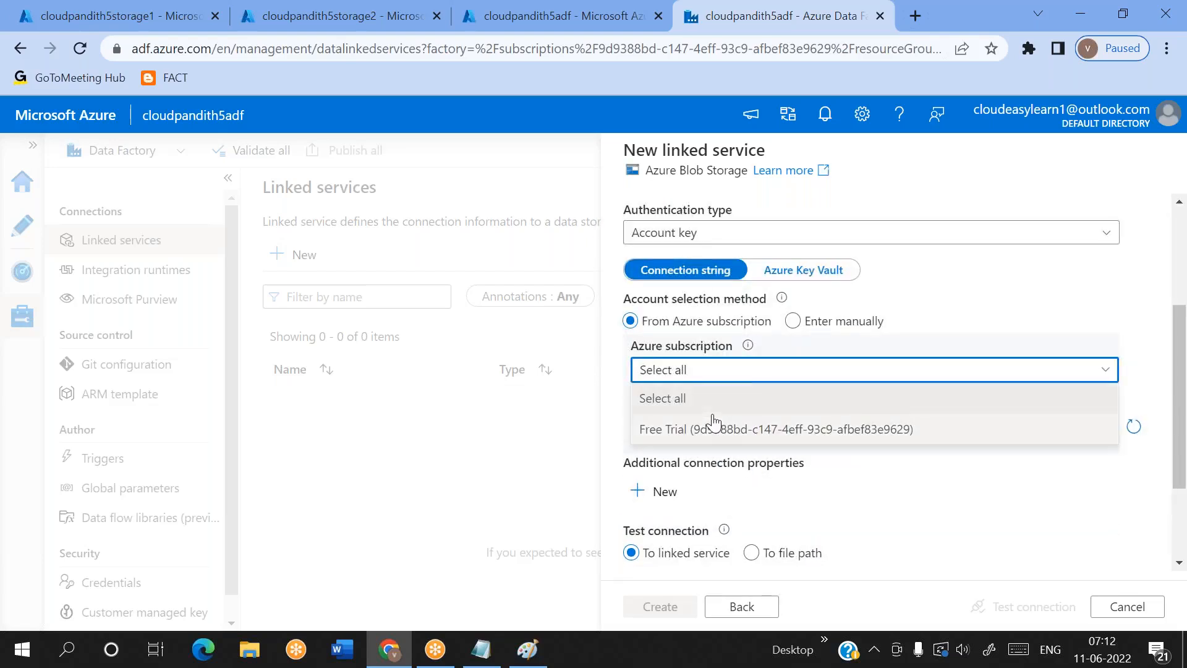
click(714, 427)
click(711, 422)
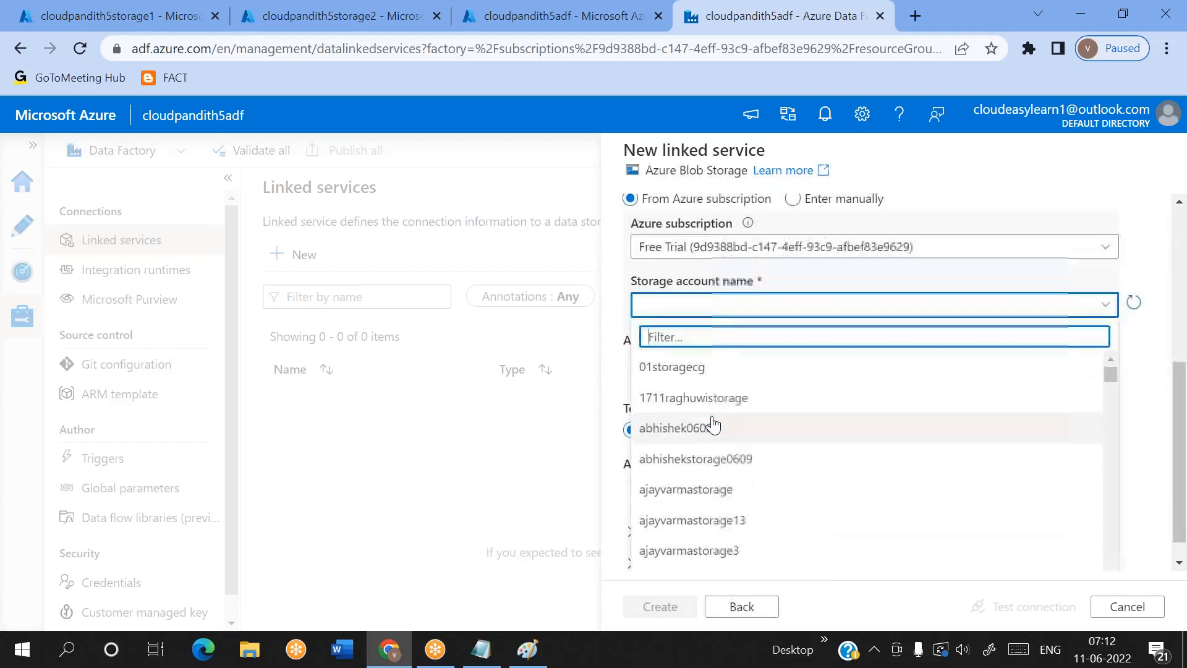
text(clou)
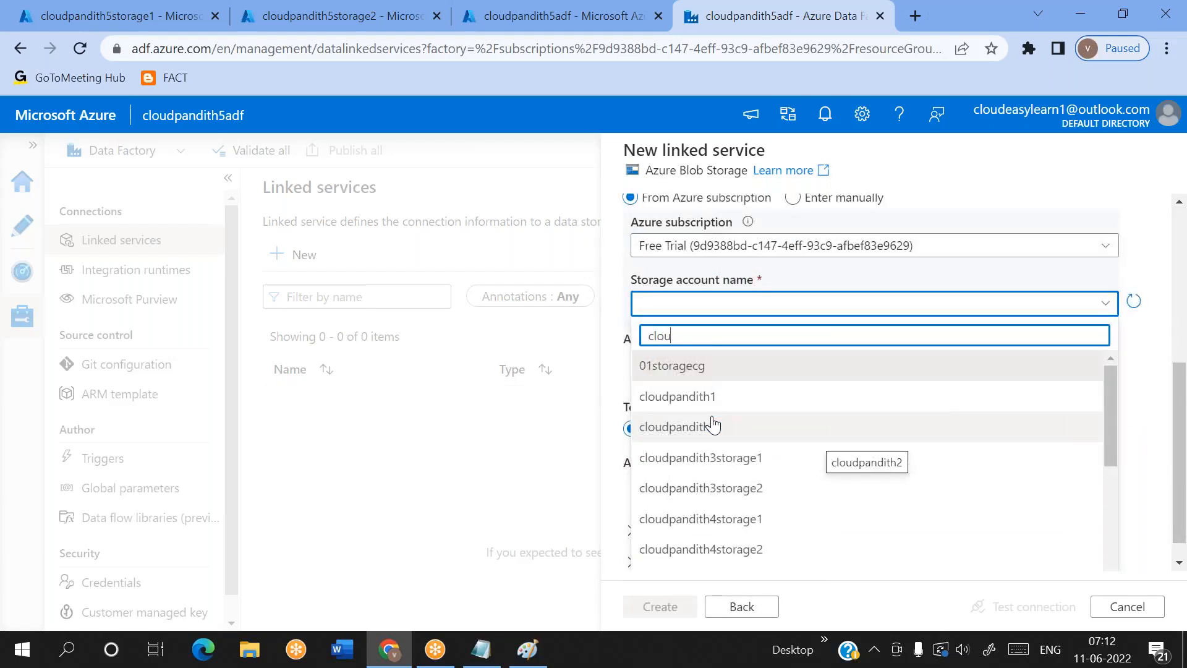
text(dpandith4)
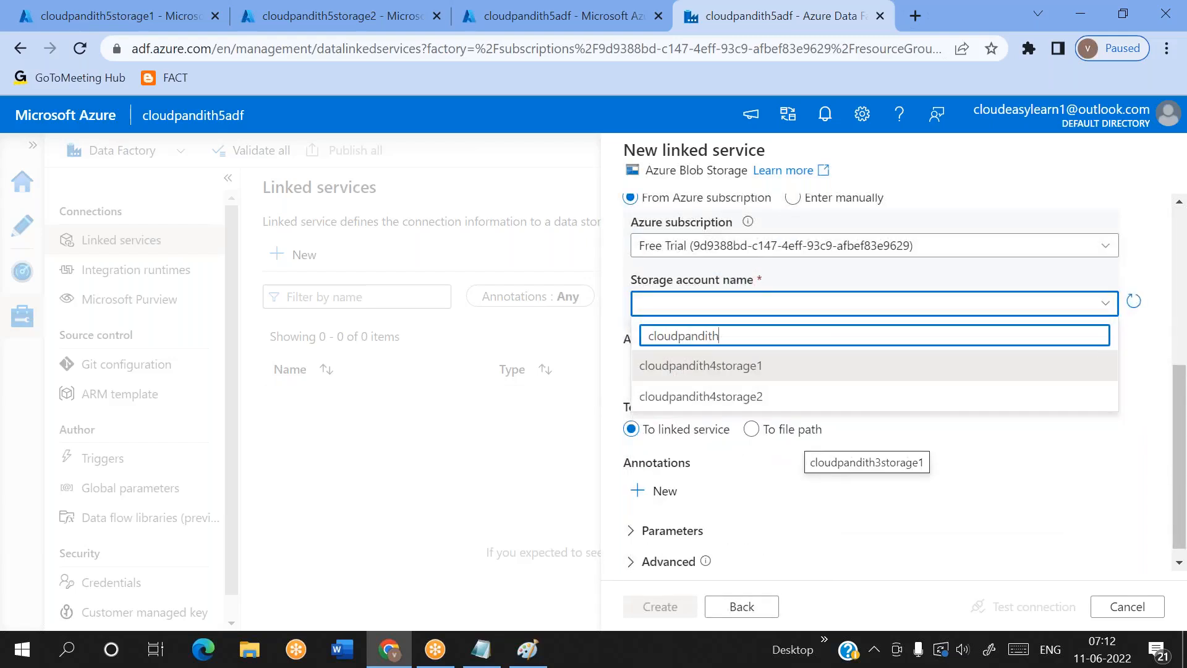
key(BackSpace)
text(5)
click(681, 378)
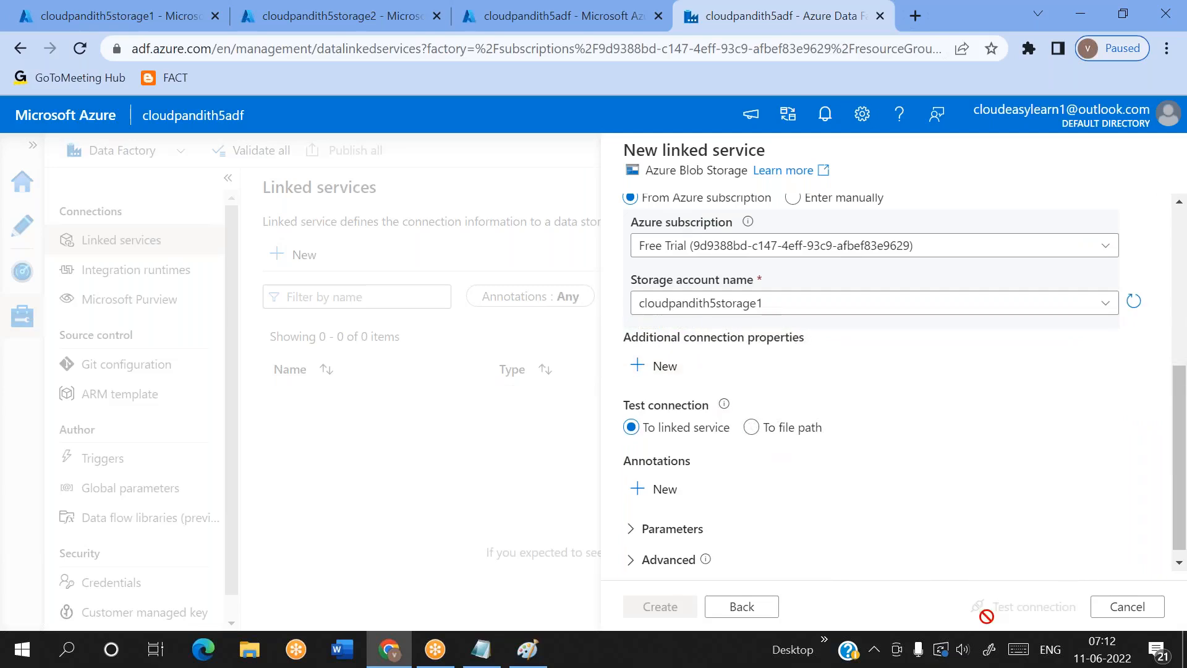
Test the connection of LS_Blob_Storage1 and create the linked service
click(1015, 607)
scroll(882, 417, up, 5)
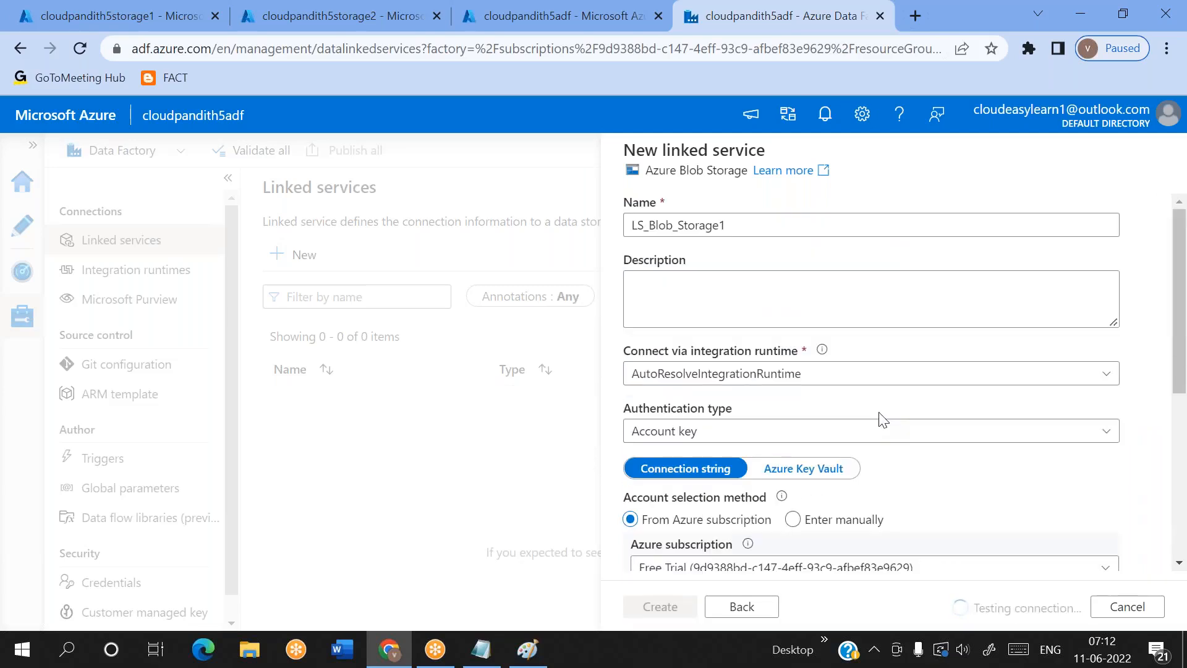
scroll(853, 471, down, 5)
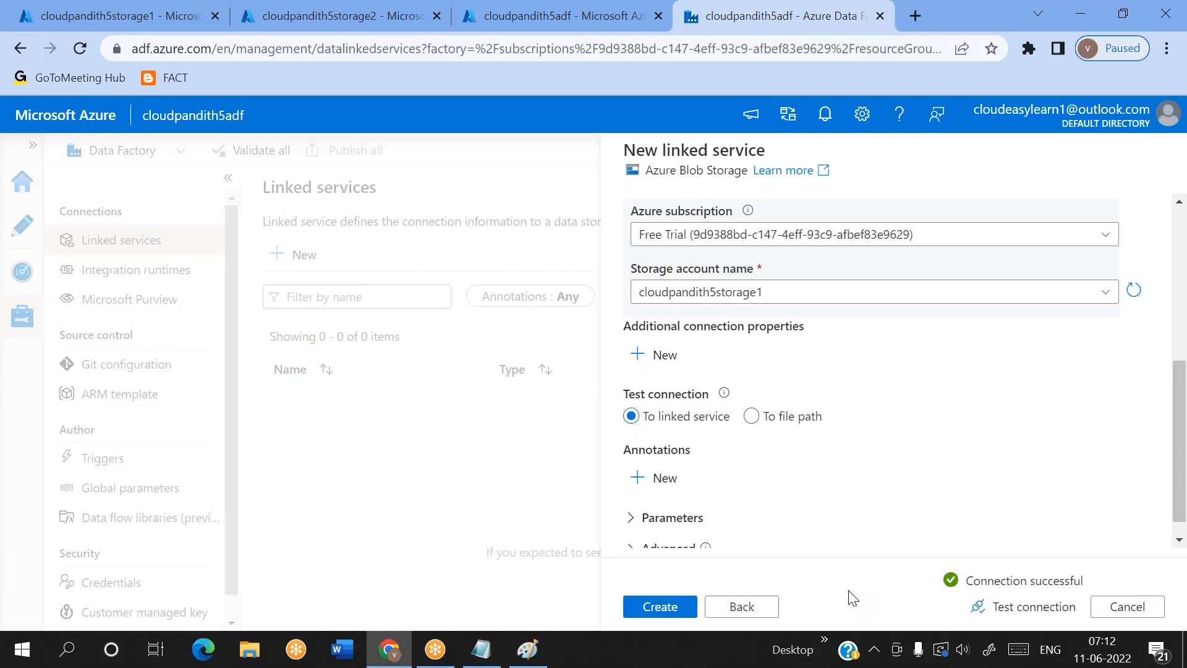
click(673, 607)
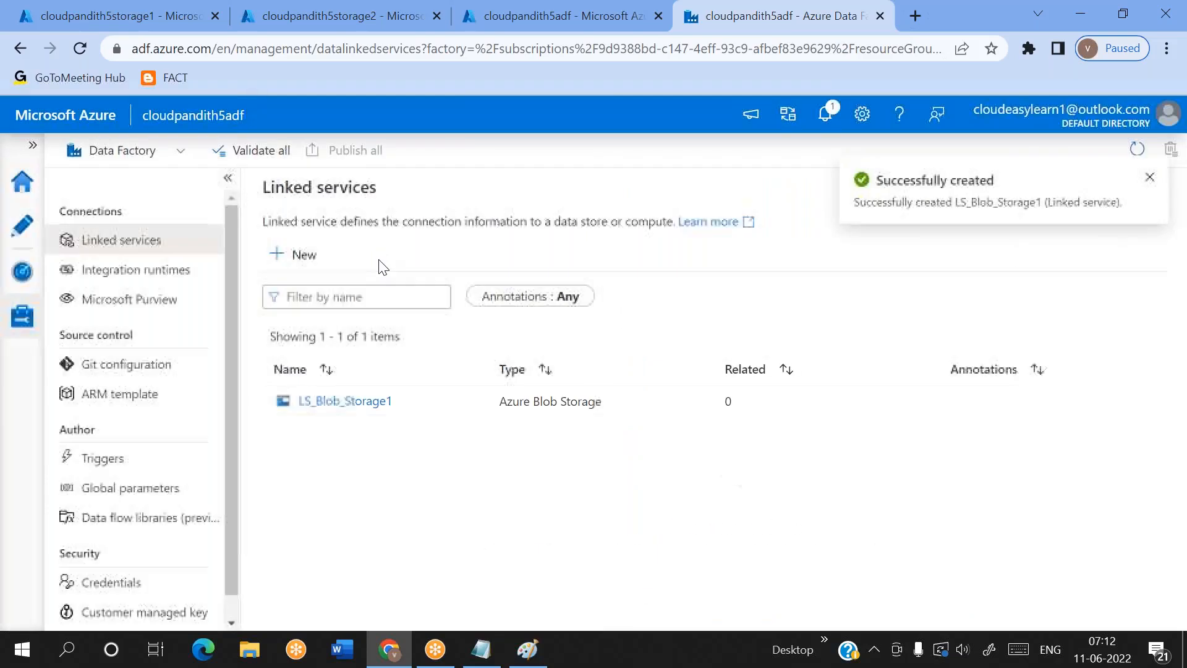
Start a second Azure Blob Storage linked service and name it LS_Blob_Storage2
click(312, 256)
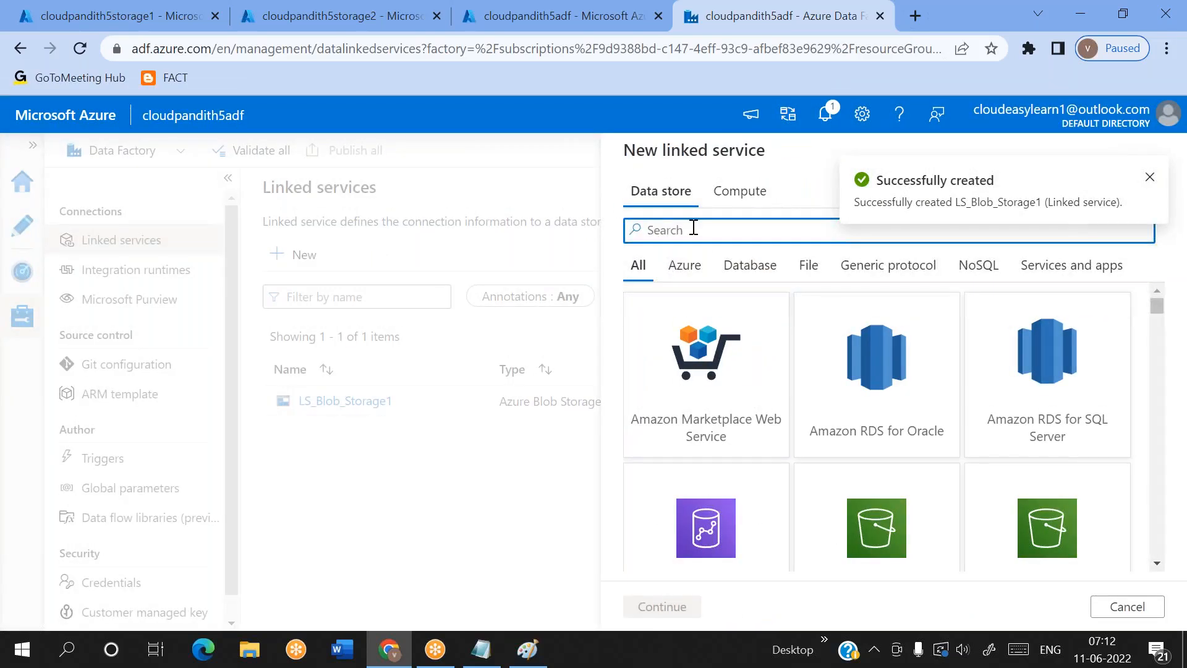
text(blob)
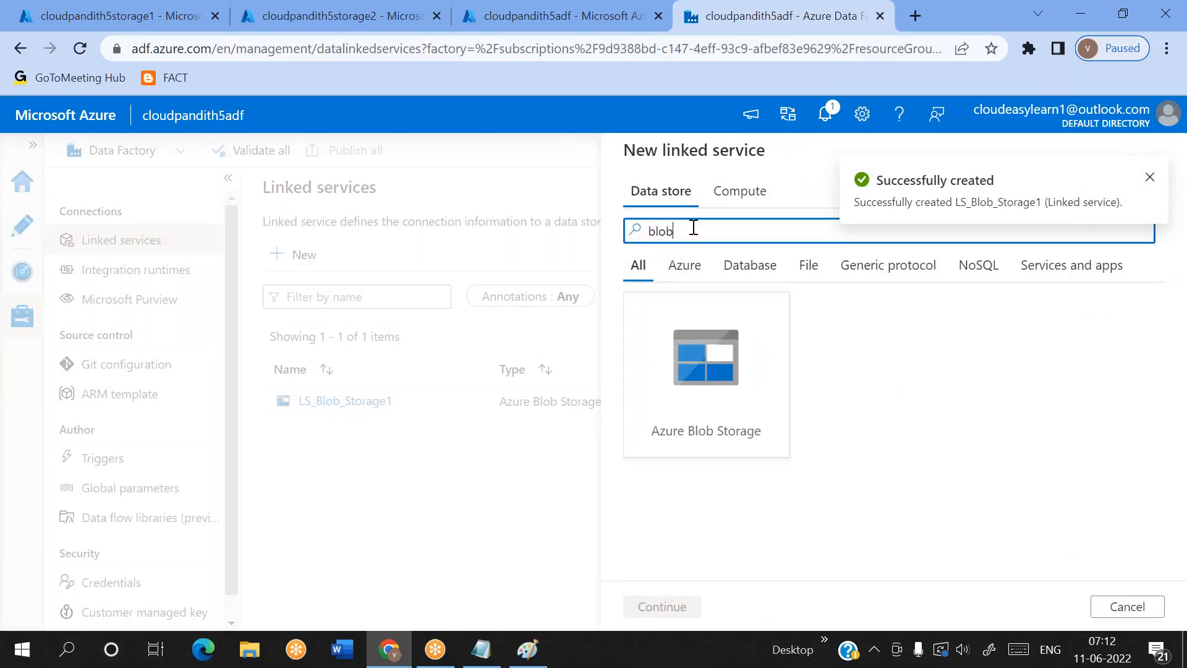
click(706, 444)
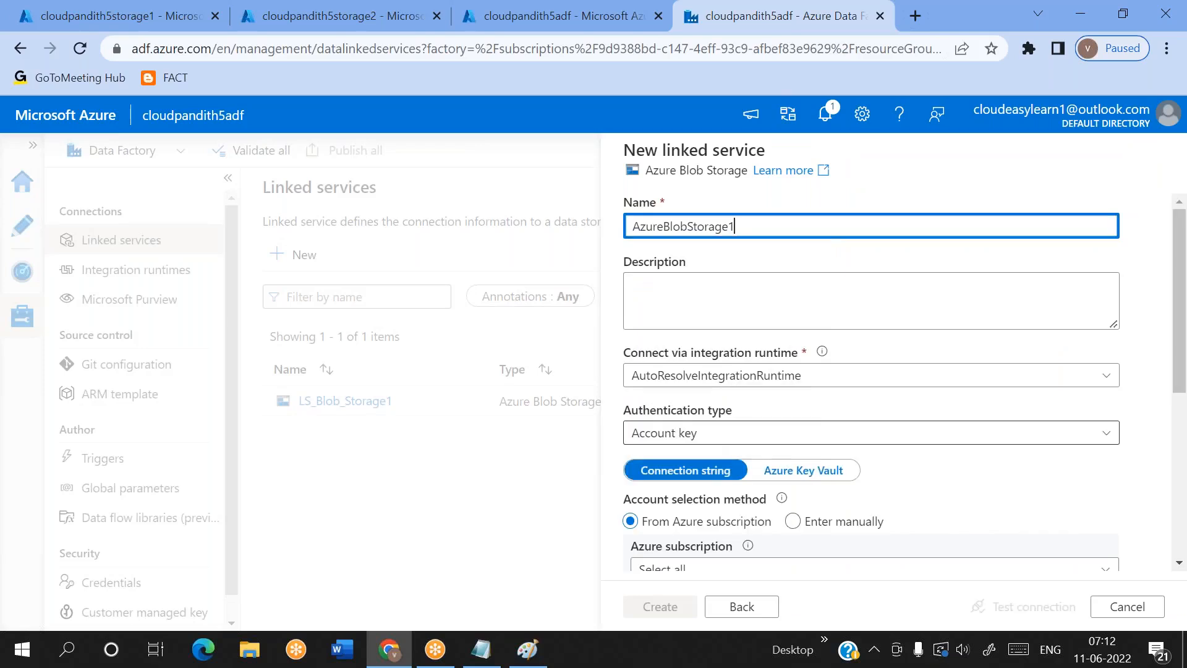
key(ctrl+a)
key(BackSpace)
text(LS_BLo)
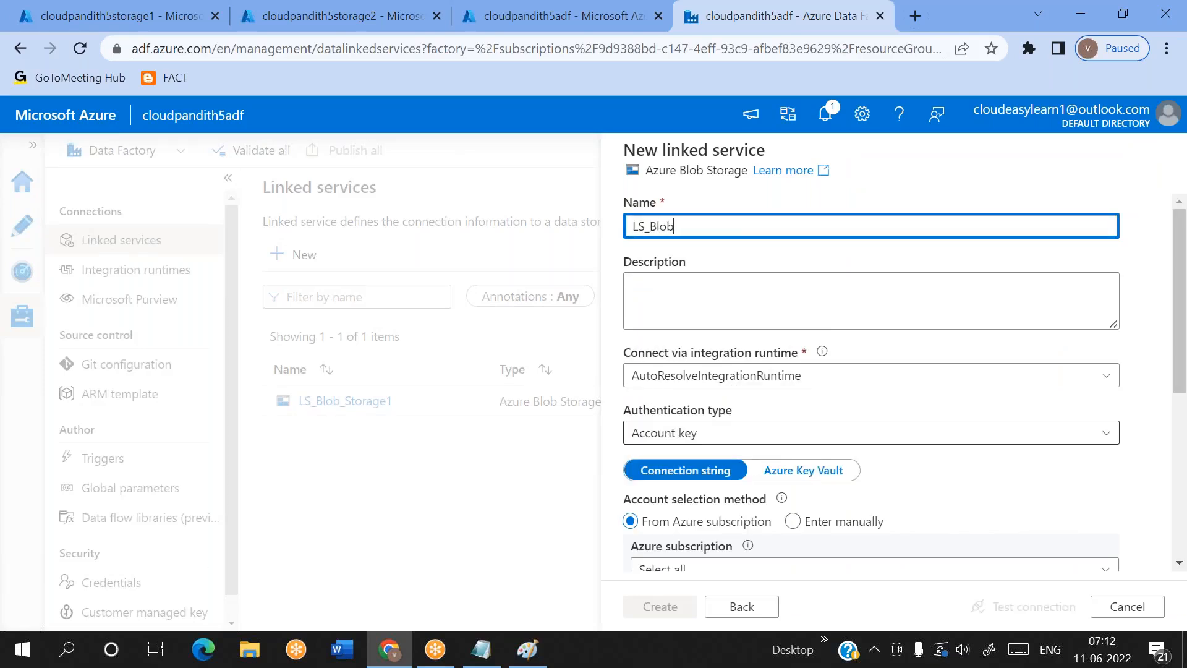
text(b_Storage2)
Point LS_Blob_Storage2 to cloudpandith5storage2 in the Free Trial subscription, and create it after testing the connection
scroll(808, 462, down, 5)
click(708, 262)
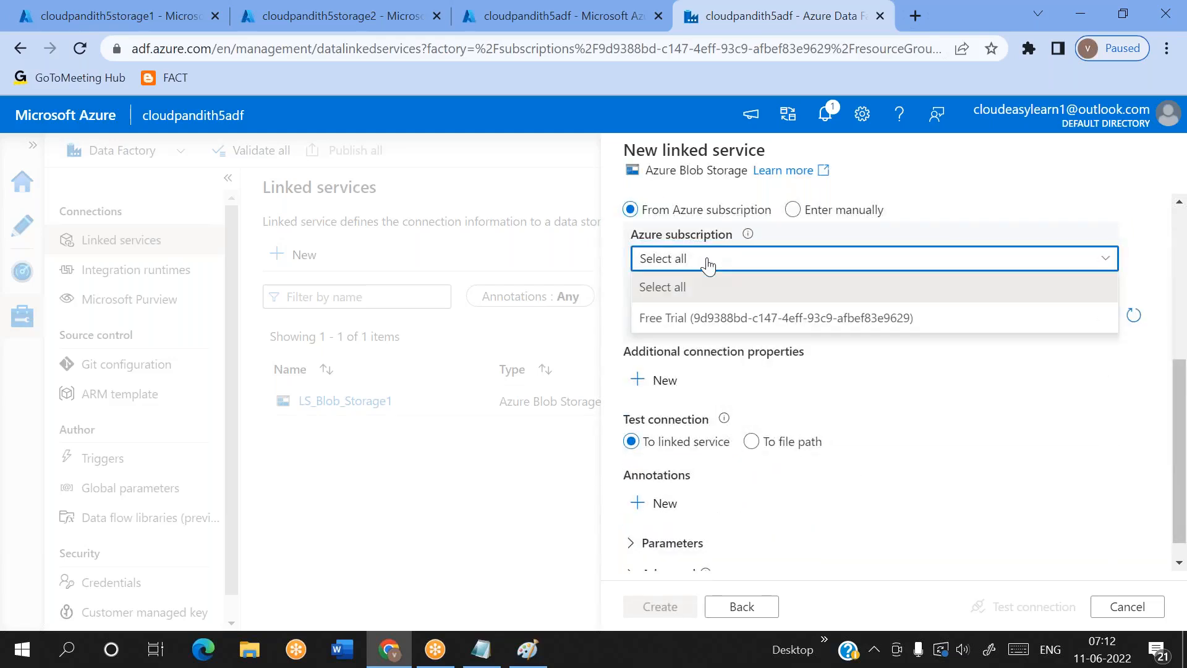
click(705, 317)
click(708, 317)
text(cloudpandith)
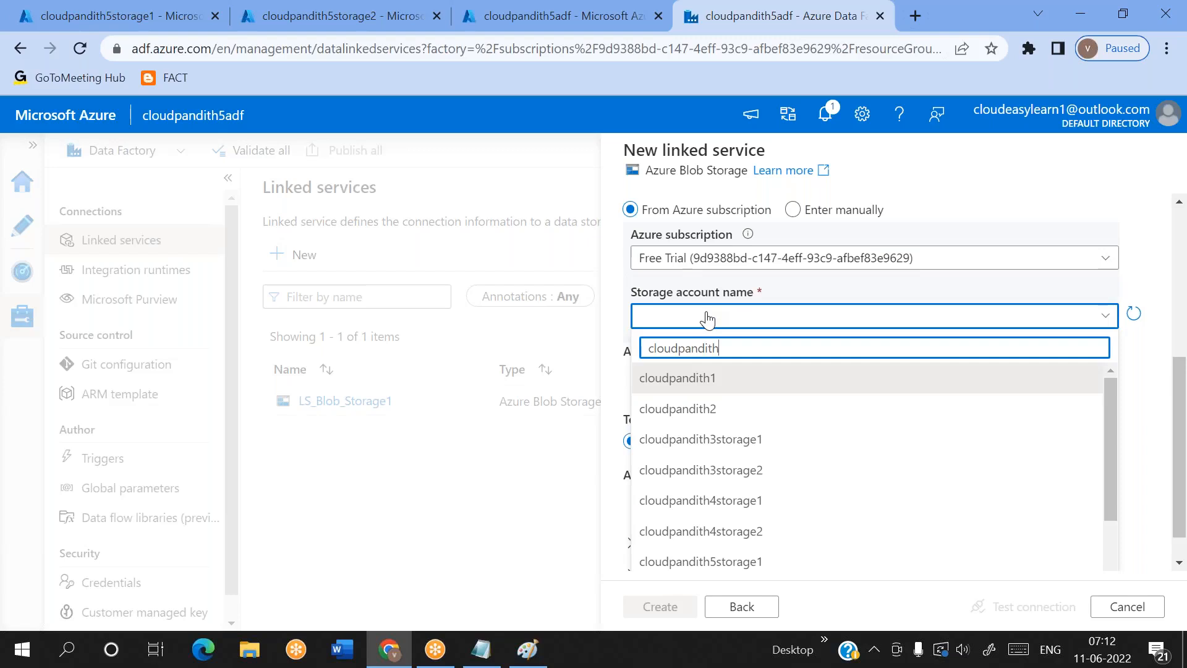
text(5)
click(711, 409)
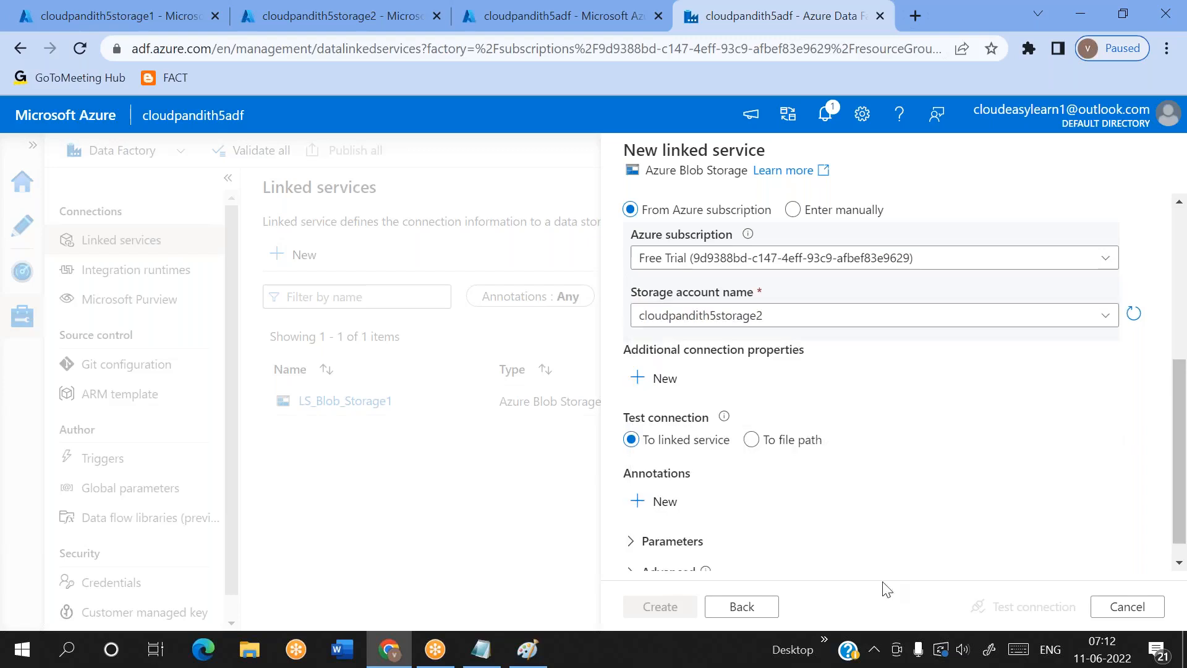
click(1017, 612)
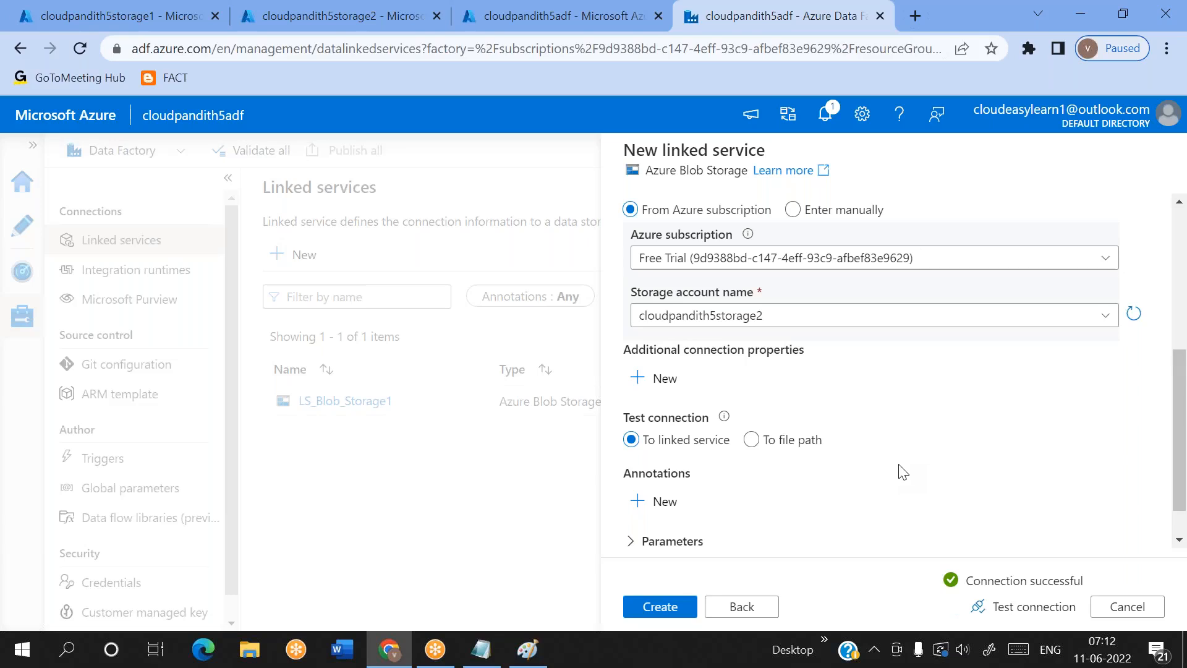
click(659, 605)
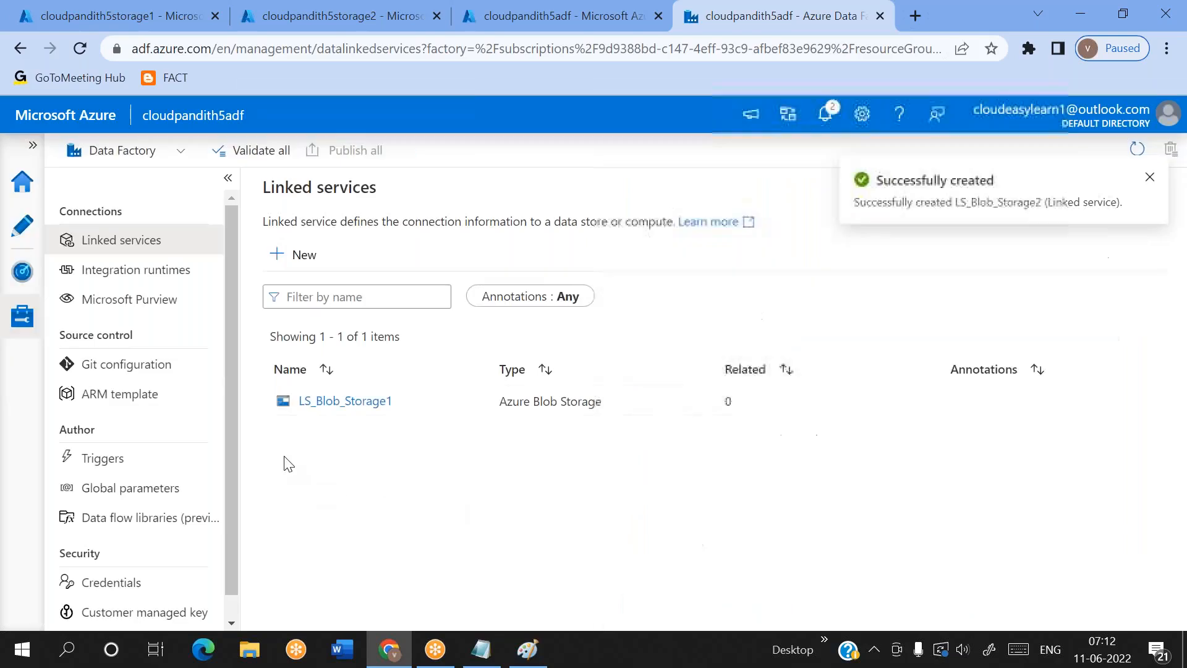
Start a new dataset in the factory's authoring area, using Azure Blob Storage as data store and Binary as format
click(23, 225)
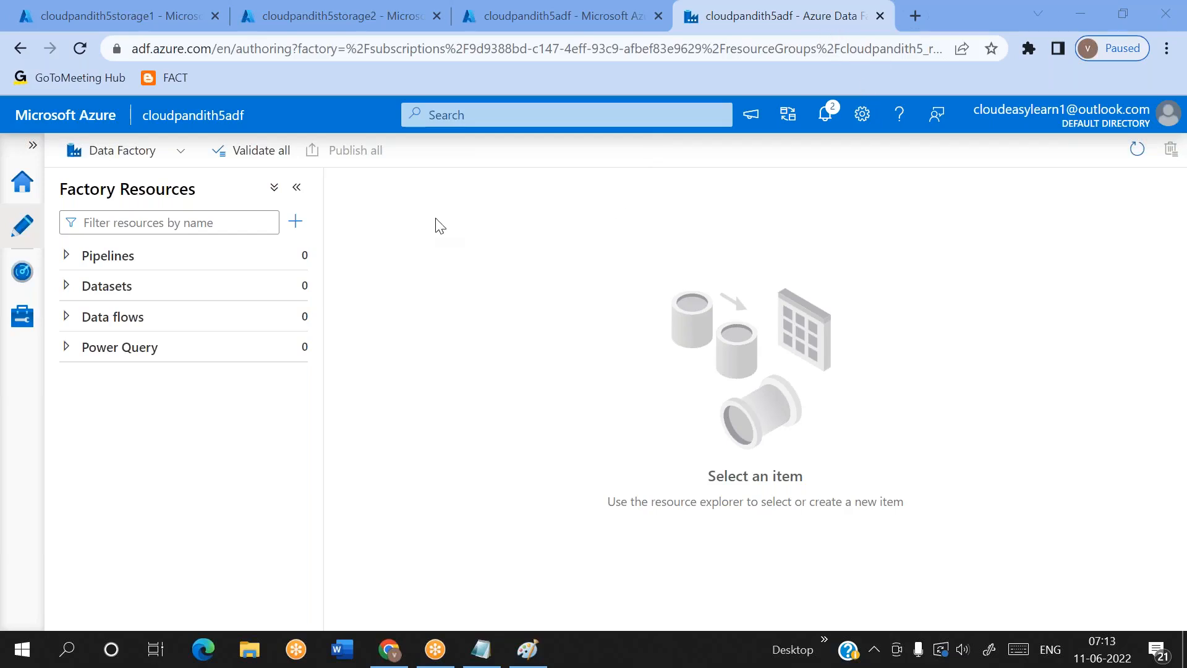
click(292, 286)
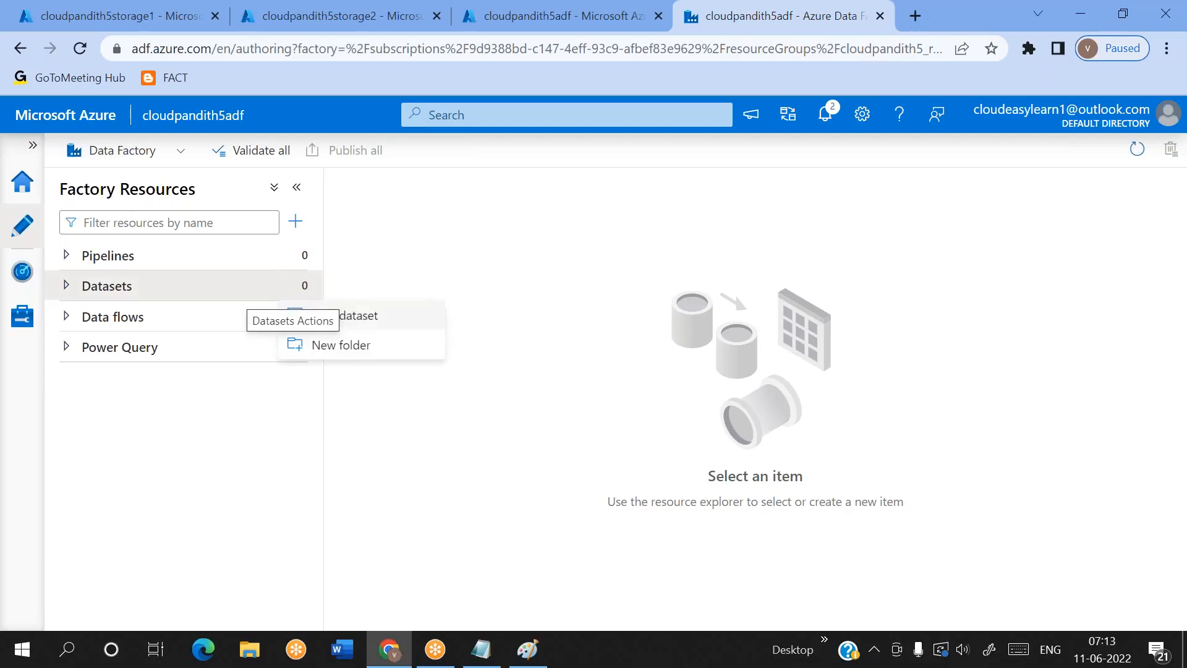
click(347, 316)
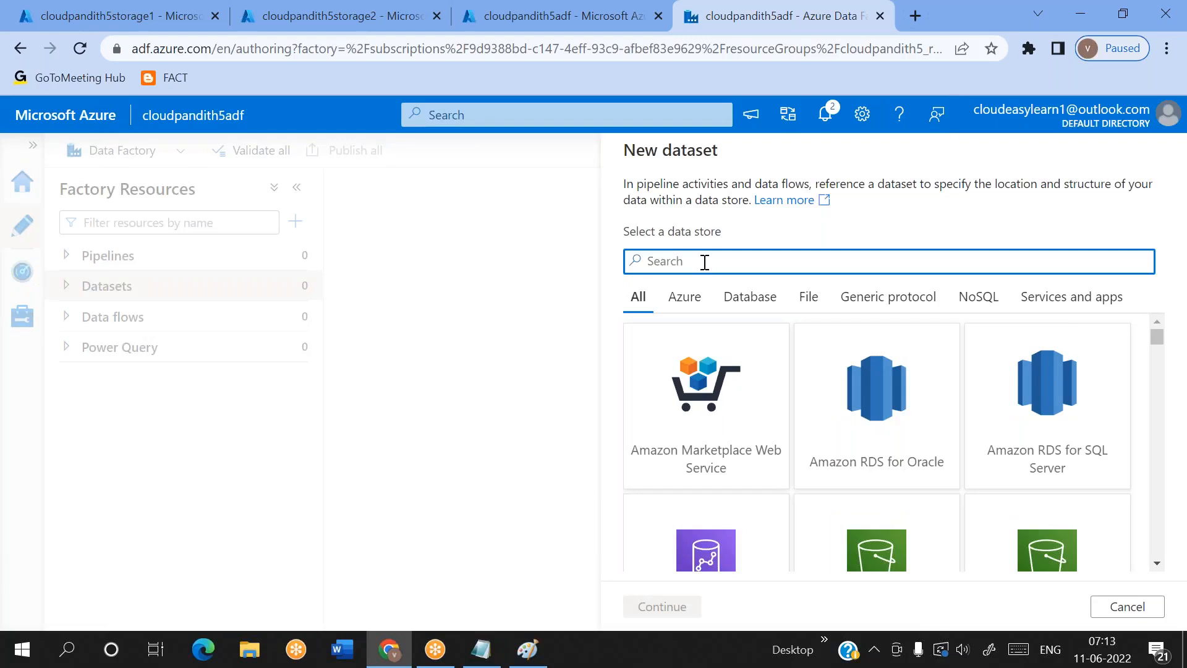
text(blob)
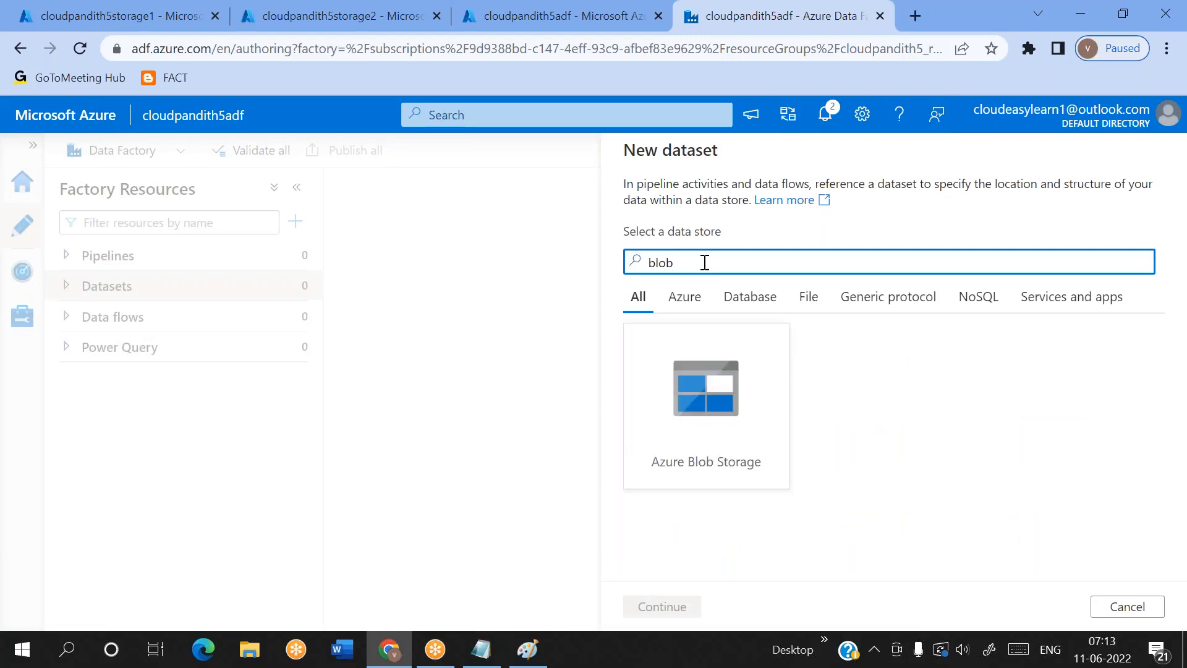
double_click(695, 445)
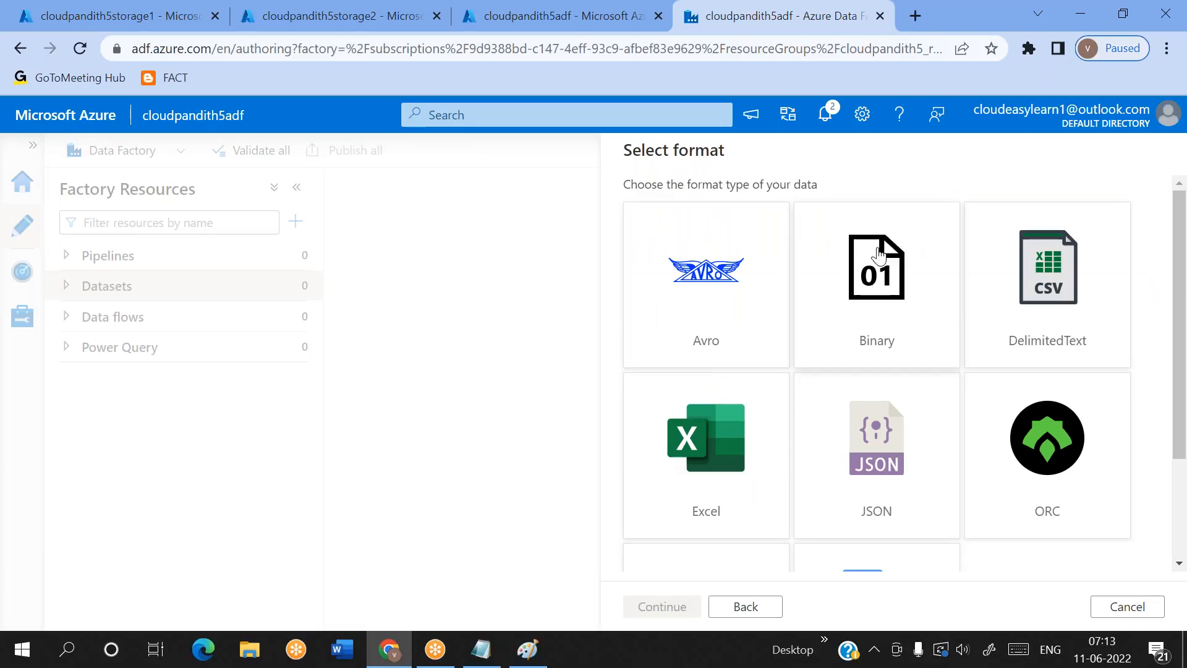
scroll(776, 383, down, 2)
scroll(776, 384, up, 2)
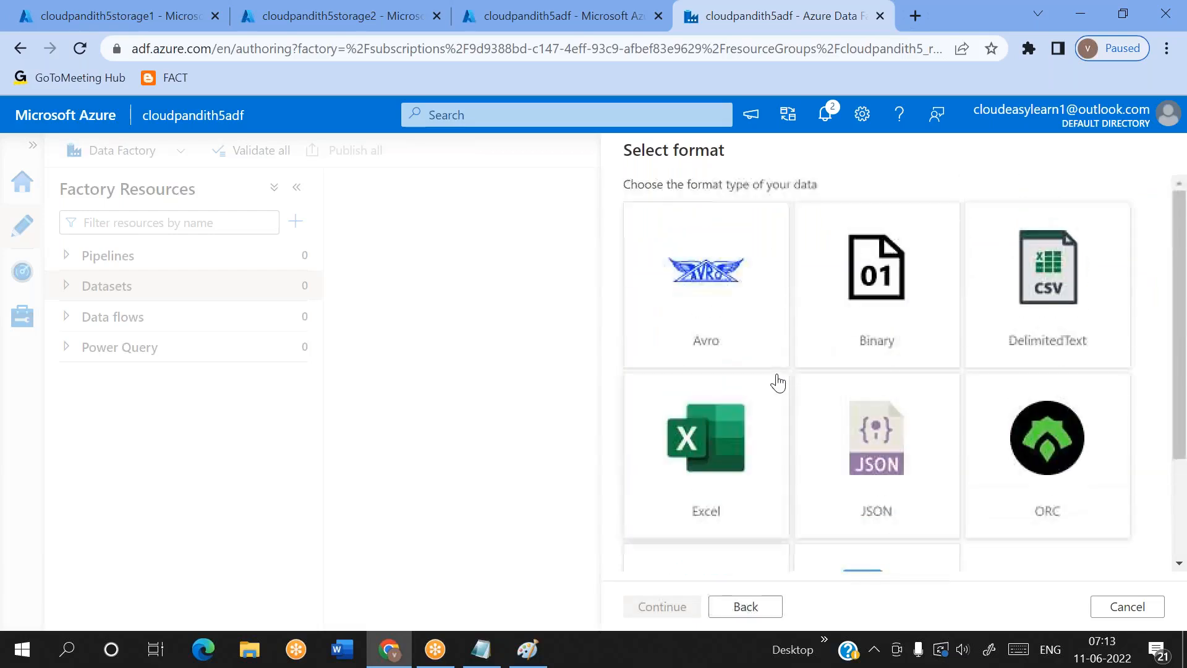
double_click(865, 327)
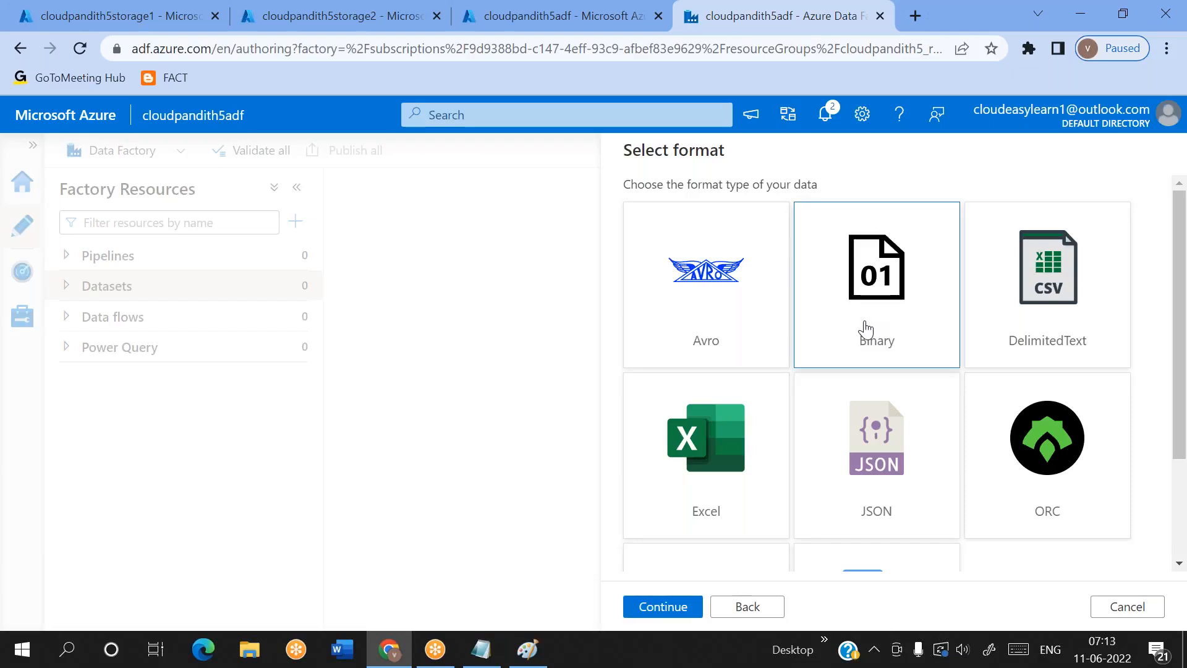
Name the new dataset DS_Blob_Source and link it to the LS_Blob_Storage1 linked service
click(722, 205)
key(ctrl+a)
key(BackSpace)
text(DS_bl)
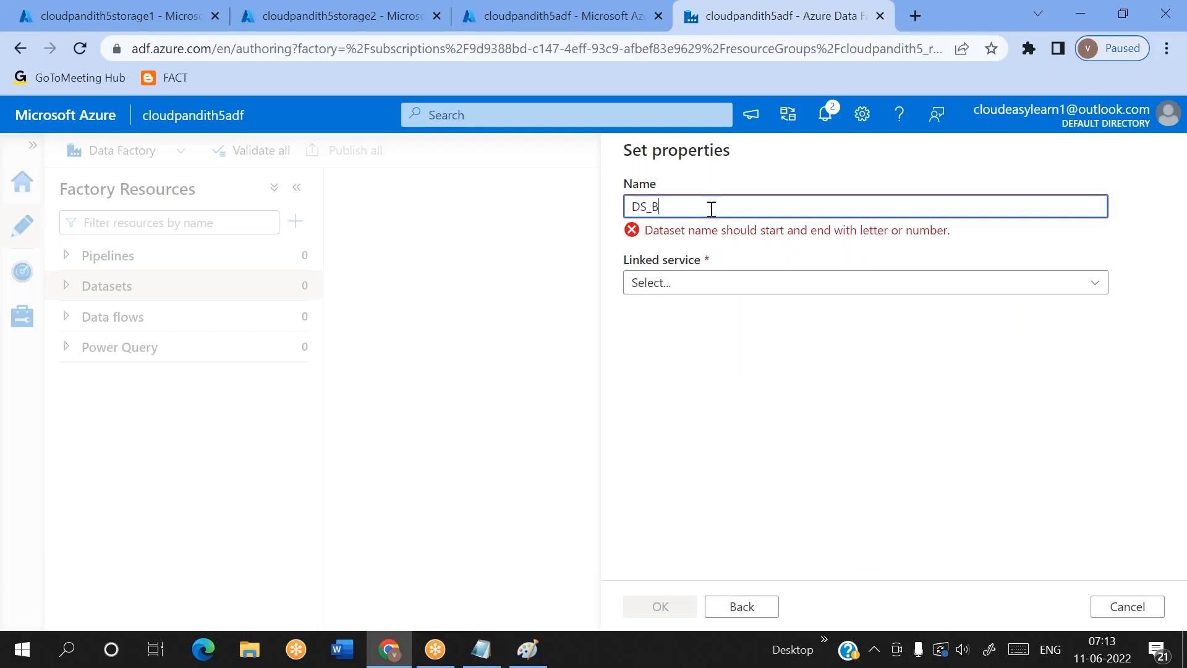
text(ob-S)
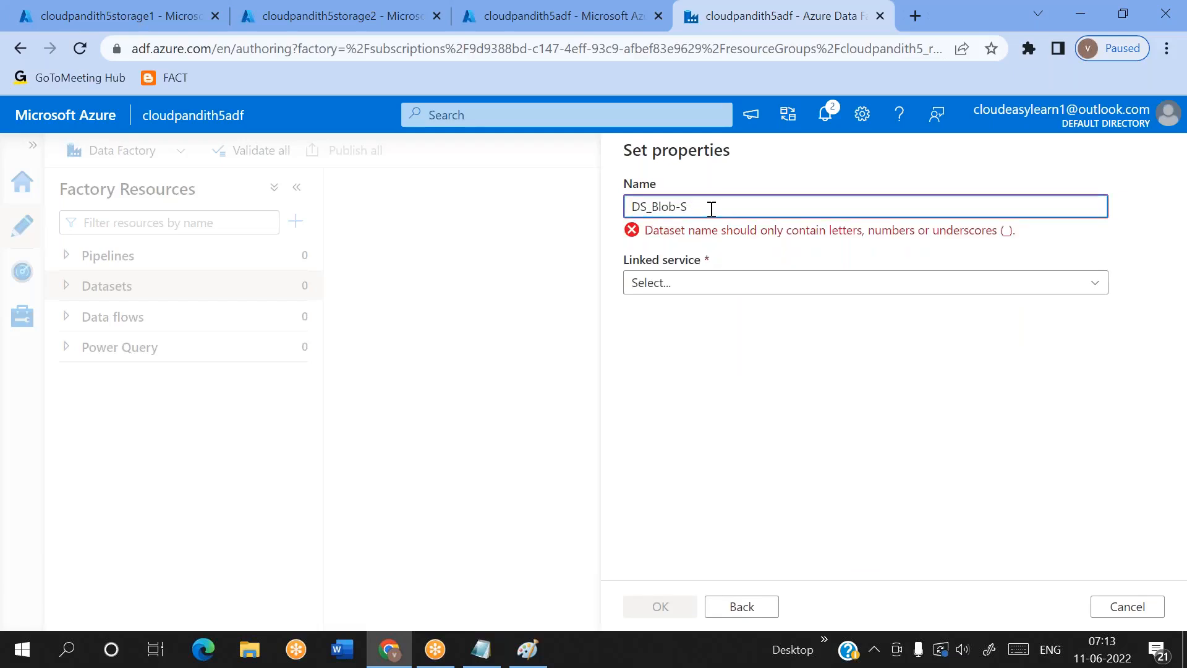
key(BackSpace)
key(BackSpace)
text(_Source)
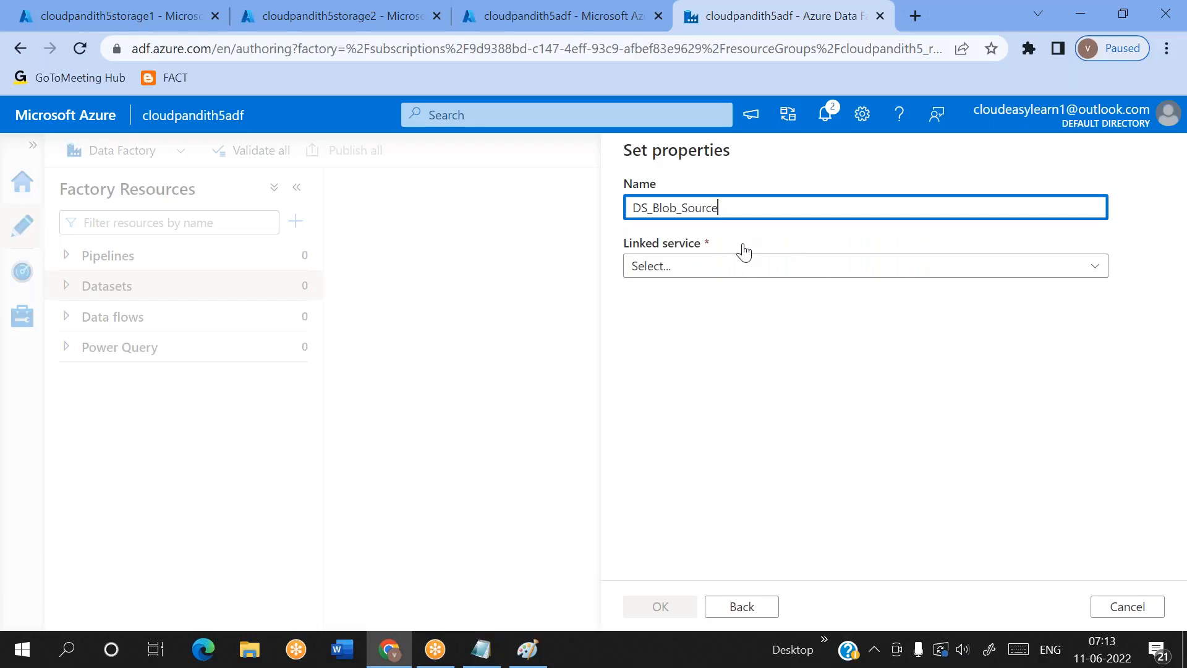
click(710, 265)
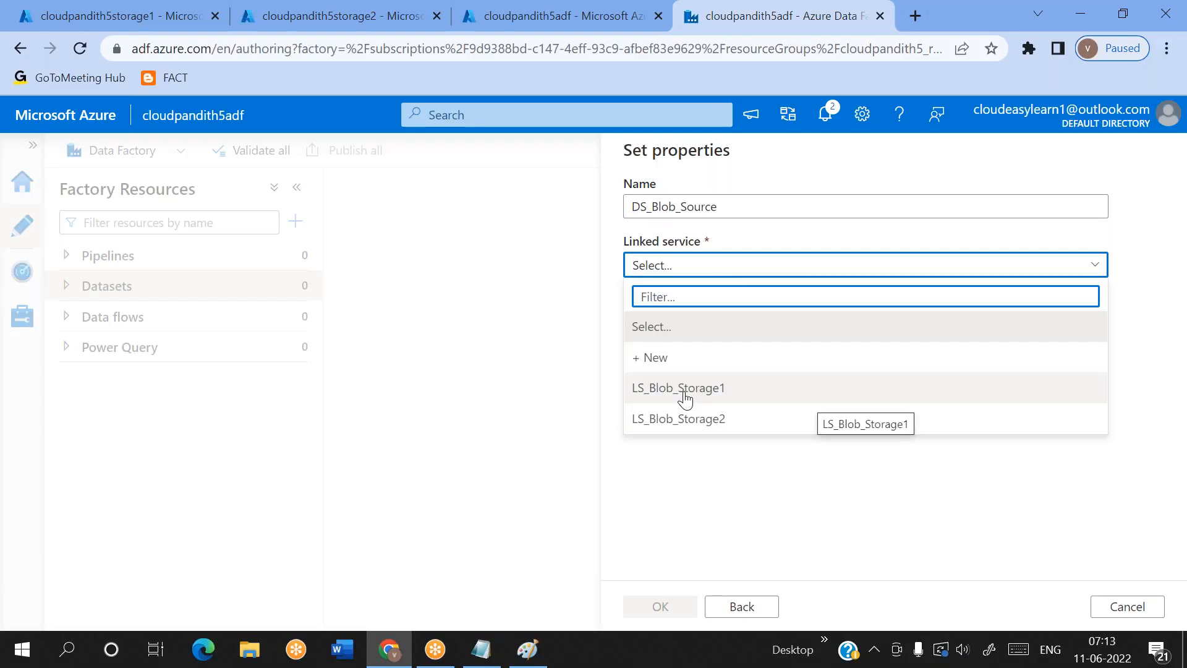
click(685, 399)
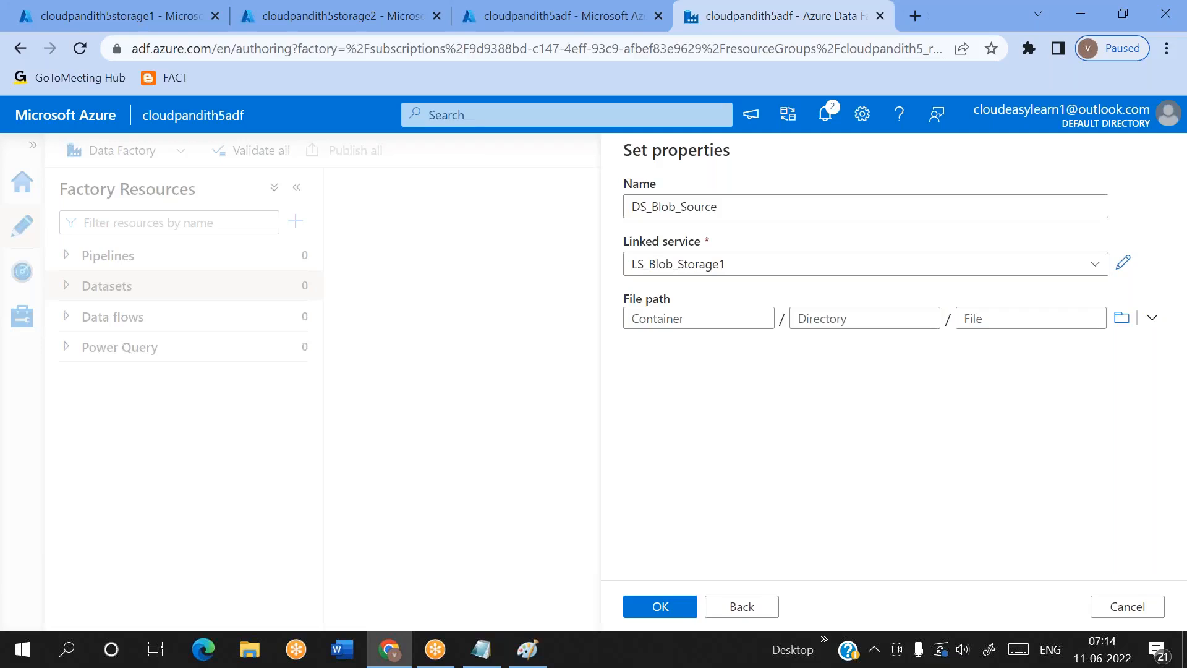
Browse the root folder of the storage without selecting anything, and create the dataset with an empty file path
click(682, 318)
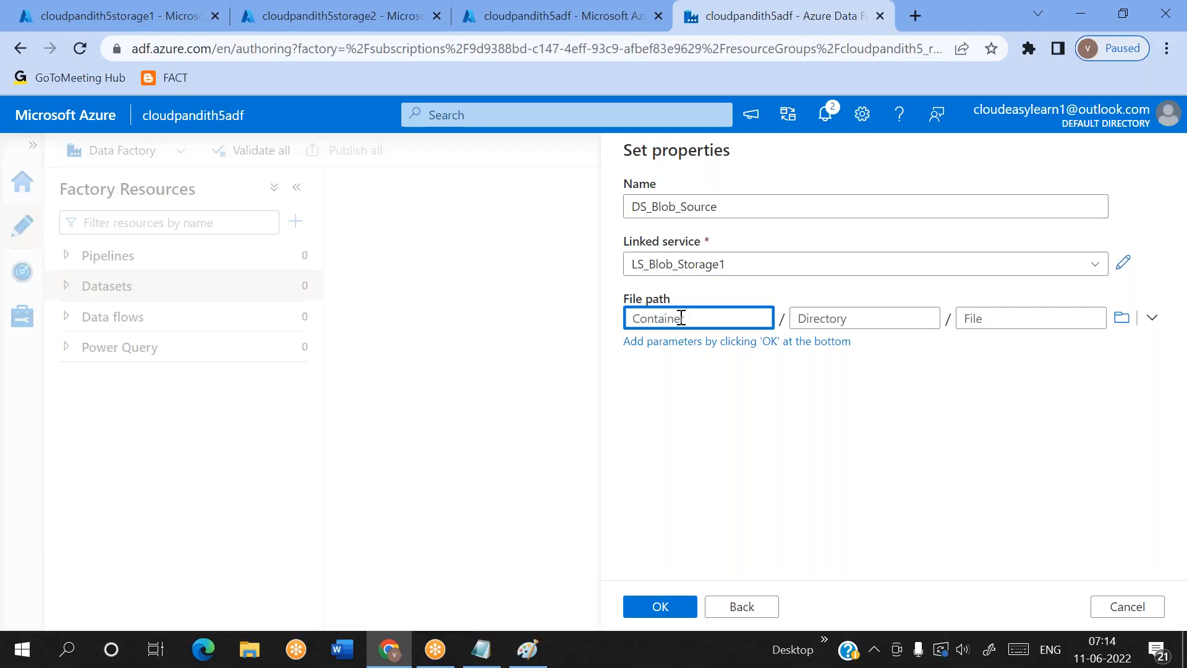
click(1121, 317)
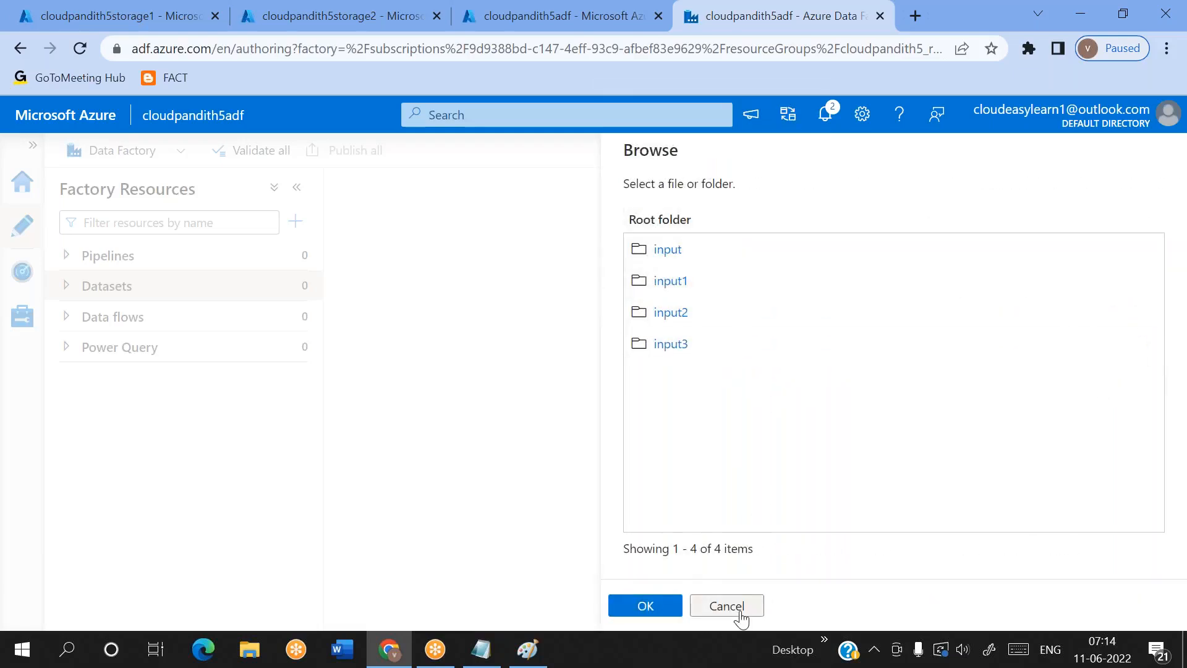
click(741, 614)
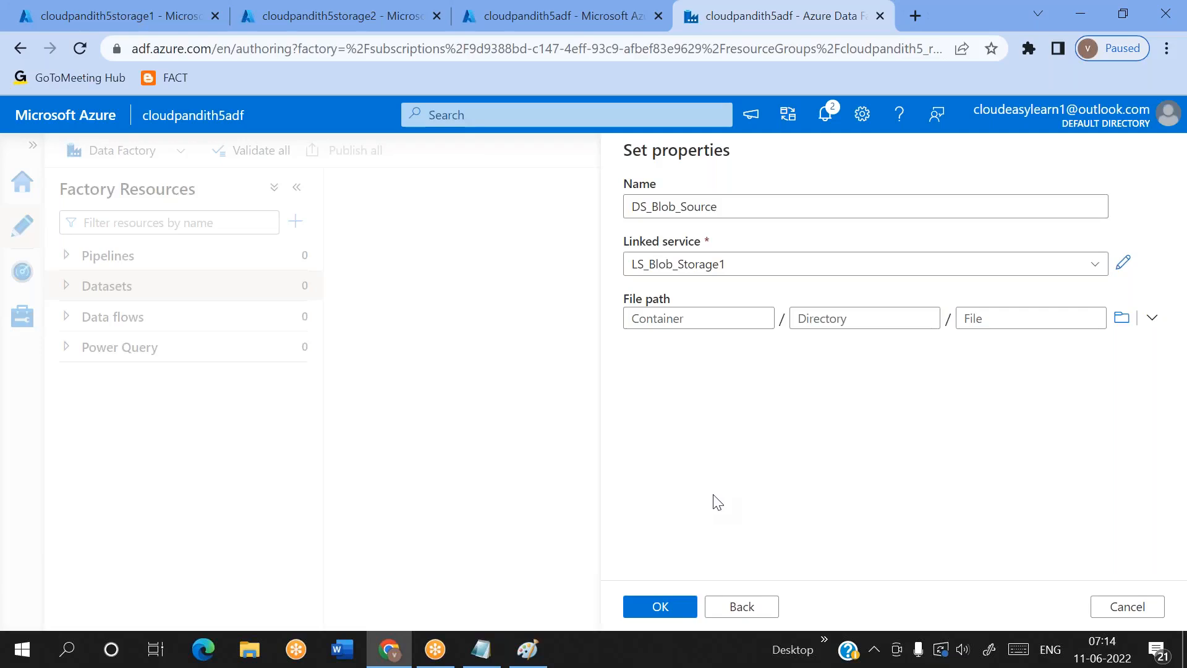
click(661, 320)
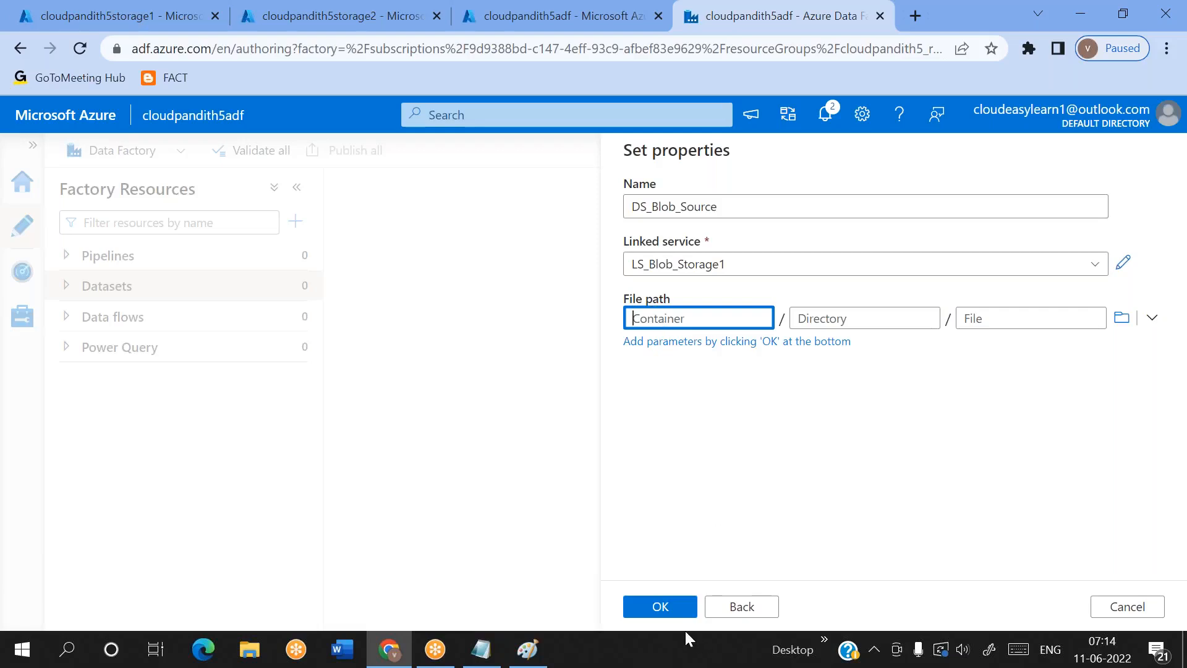
click(661, 609)
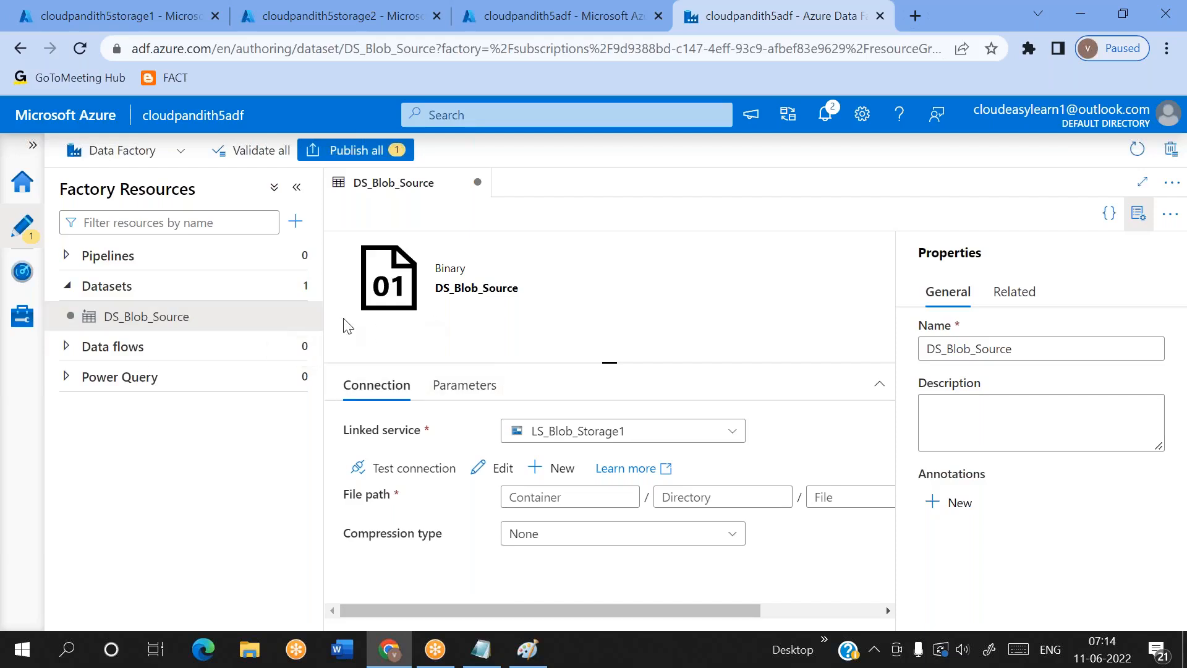
Hide the dataset's properties pane and add a String parameter named ds_param_srccontainer to DS_Blob_Source
click(462, 386)
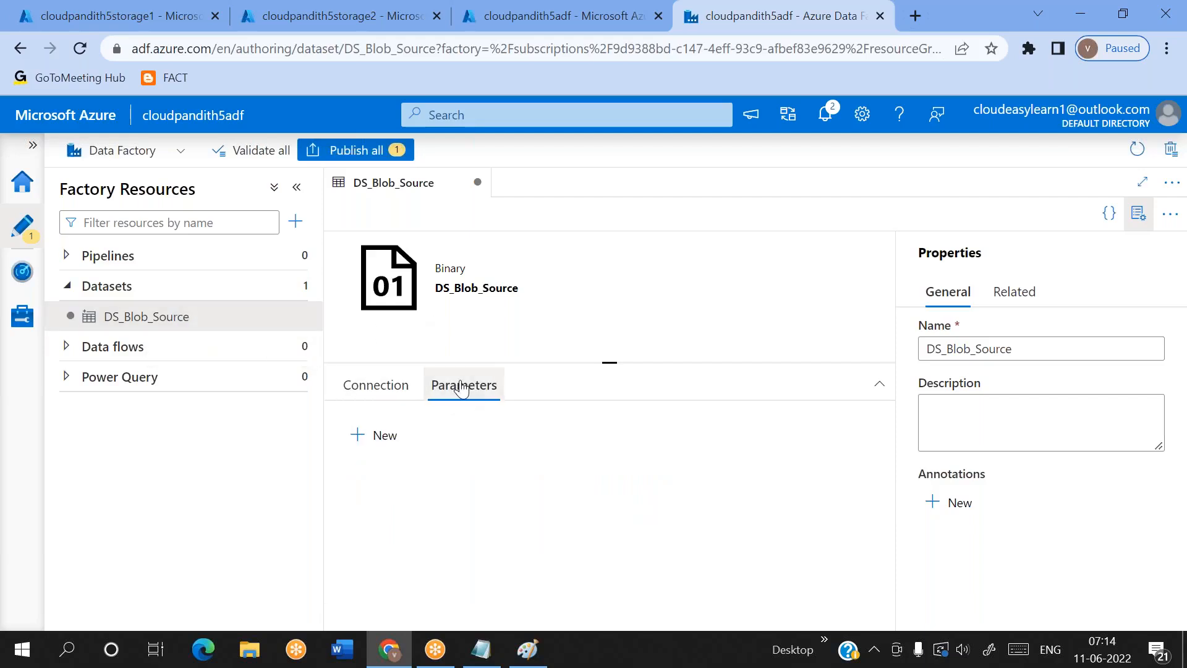
click(1138, 215)
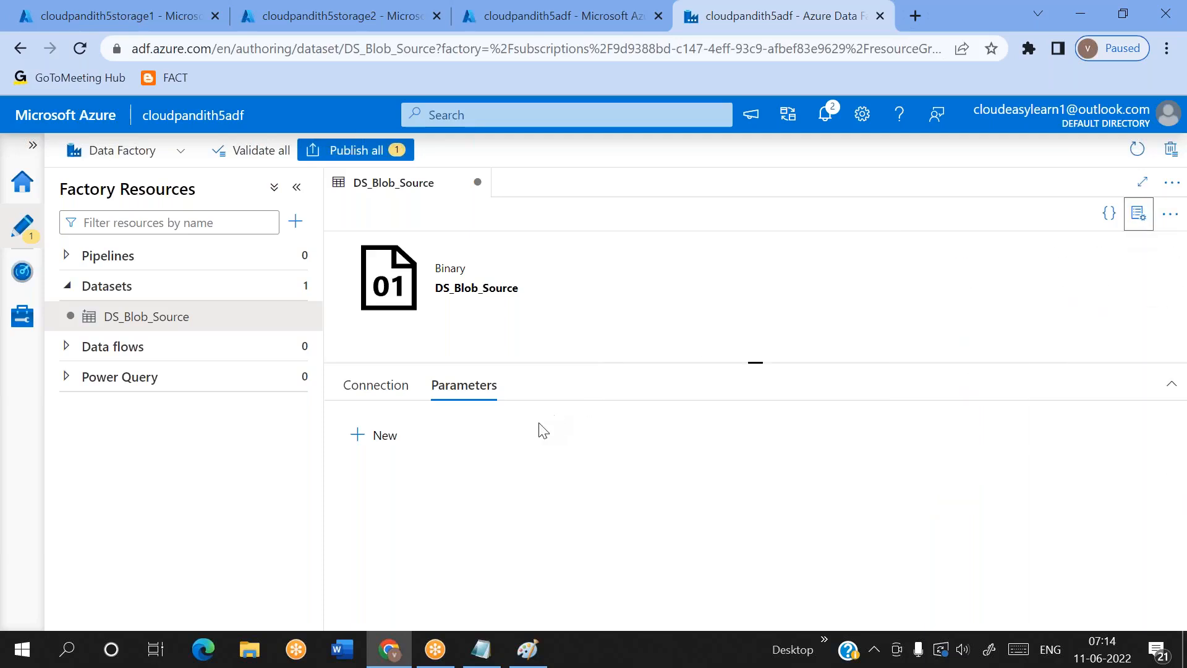
click(381, 444)
click(428, 501)
text(ds_param_)
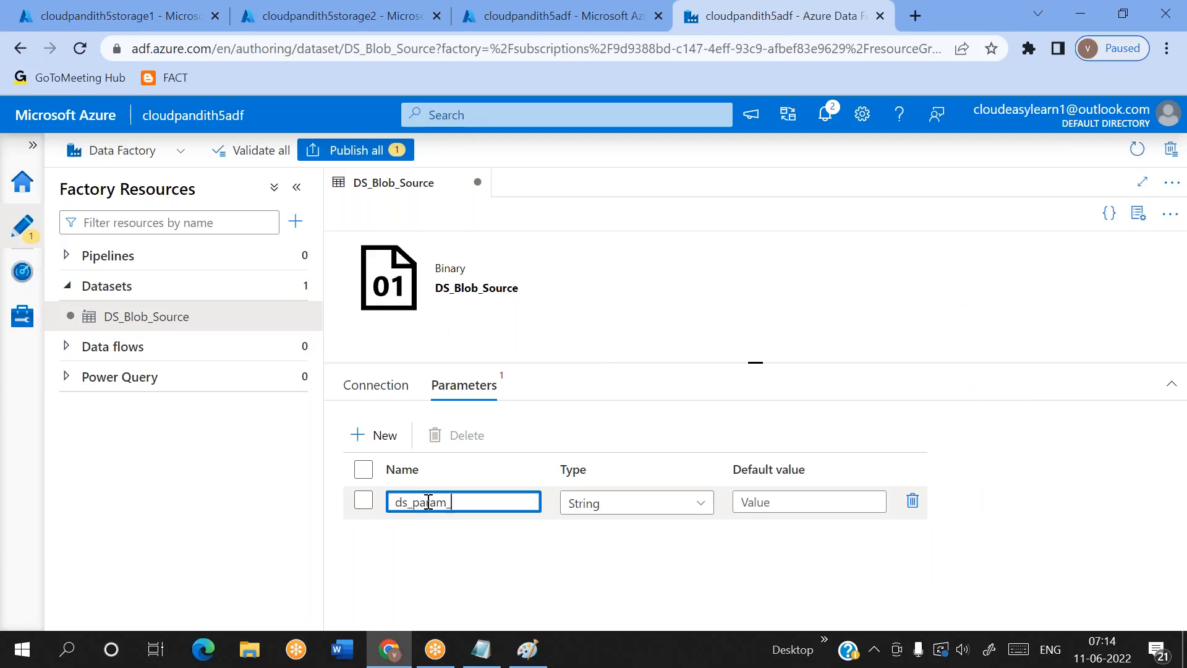
text(srccontainer)
click(575, 556)
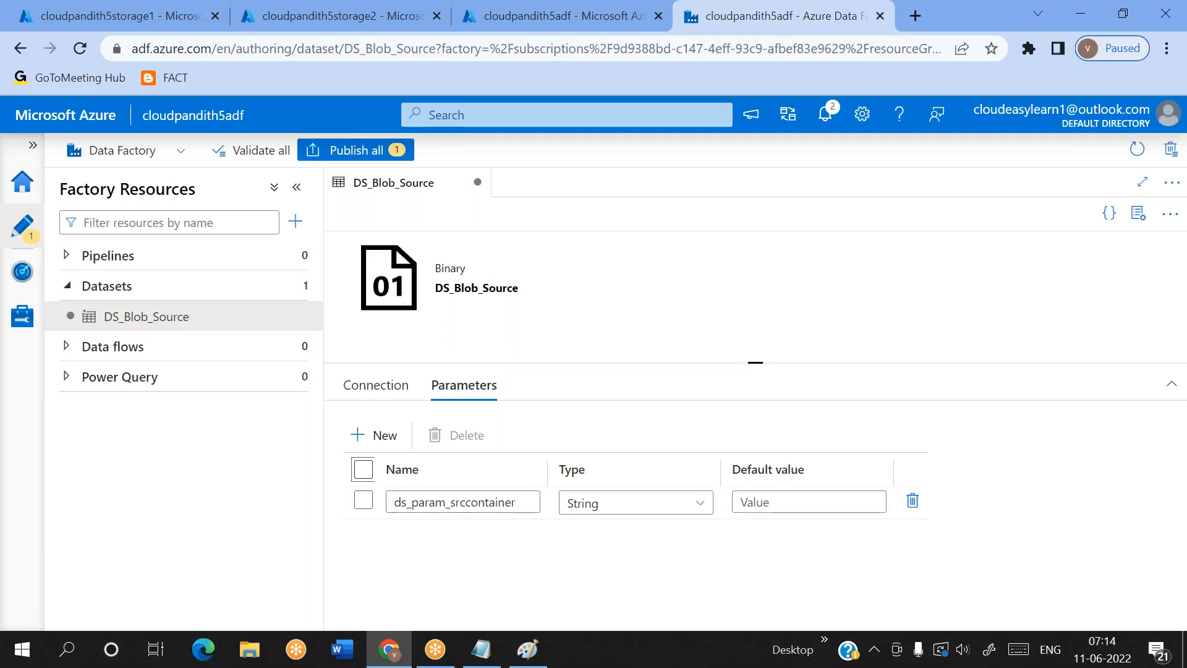
click(389, 435)
click(391, 444)
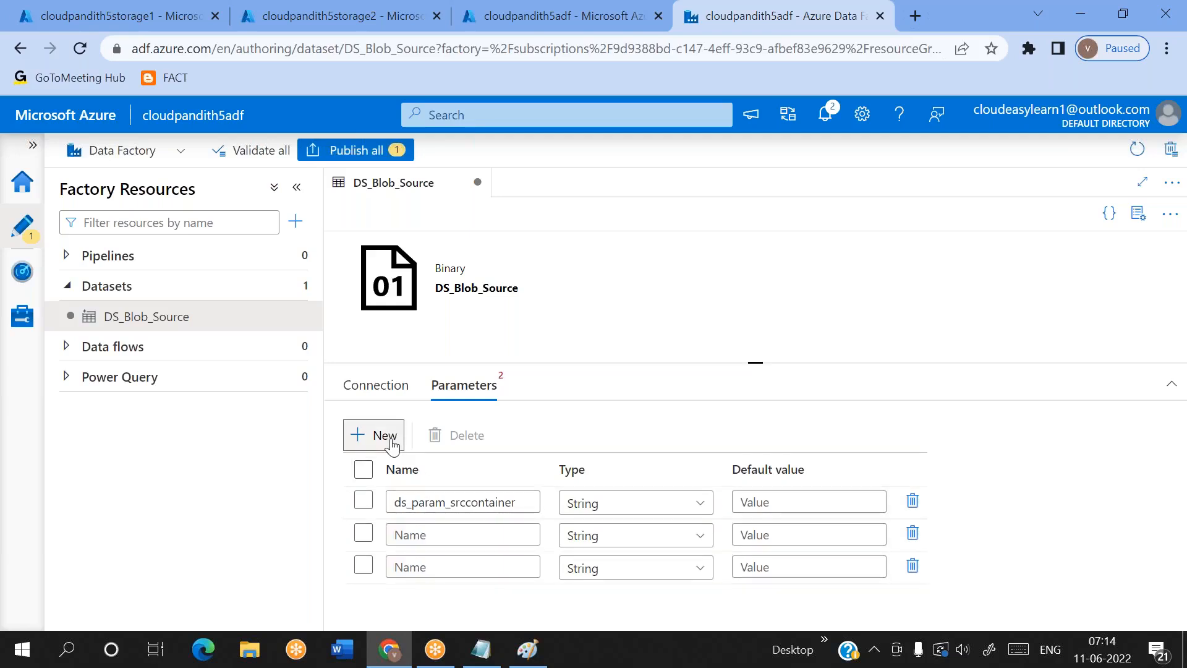
click(912, 566)
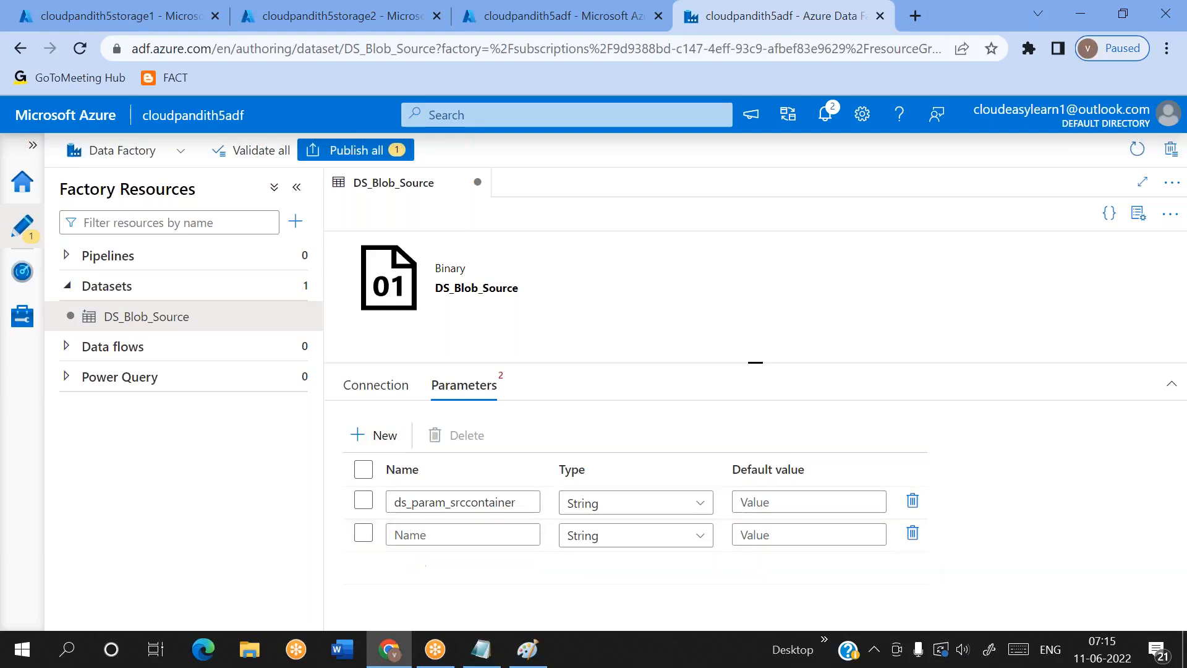
click(912, 534)
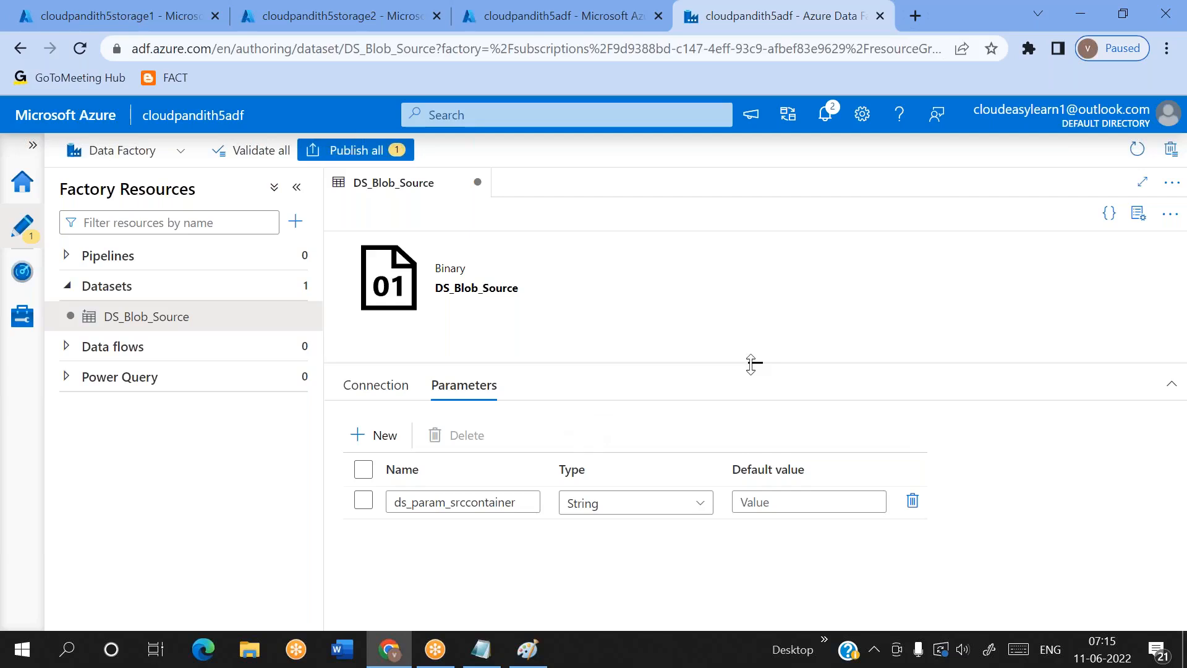
Examine the container, directory and file parts of DS_Blob_Source's file path and their dynamic content options
drag(751, 363, 750, 372)
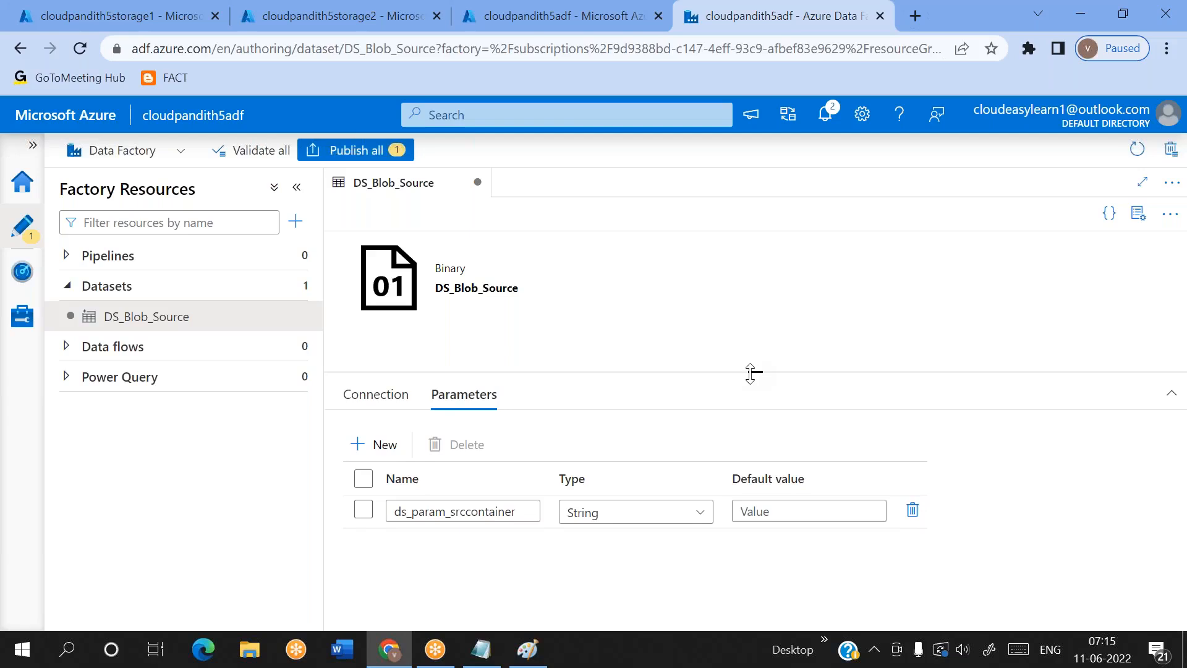
click(370, 396)
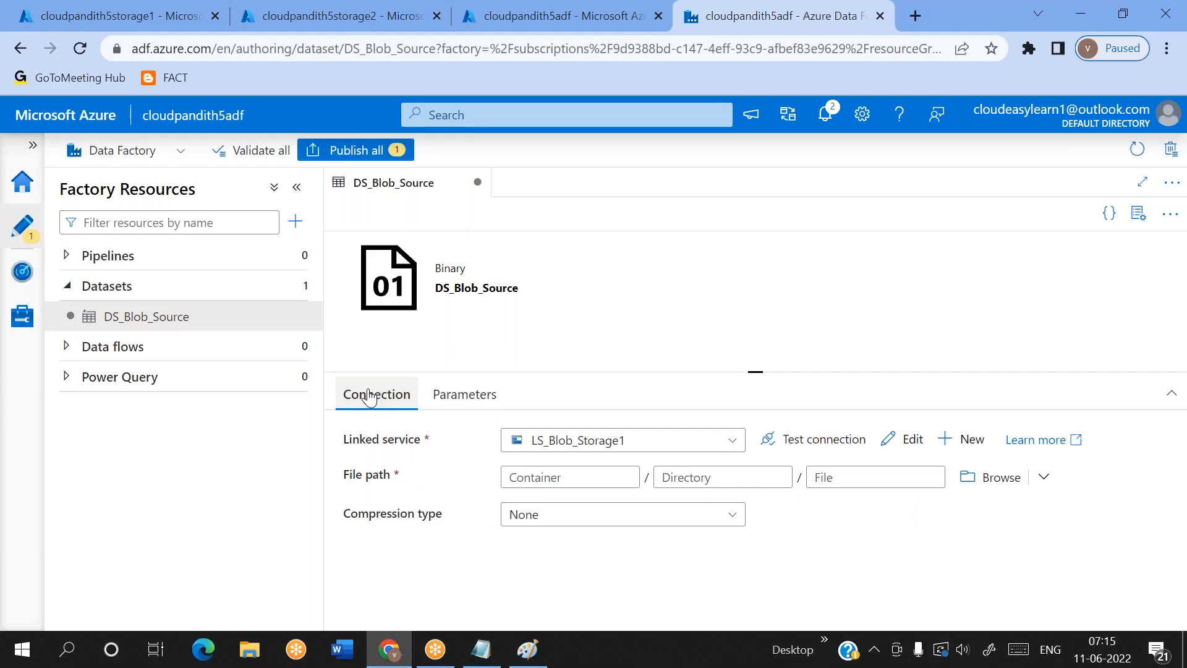
click(868, 474)
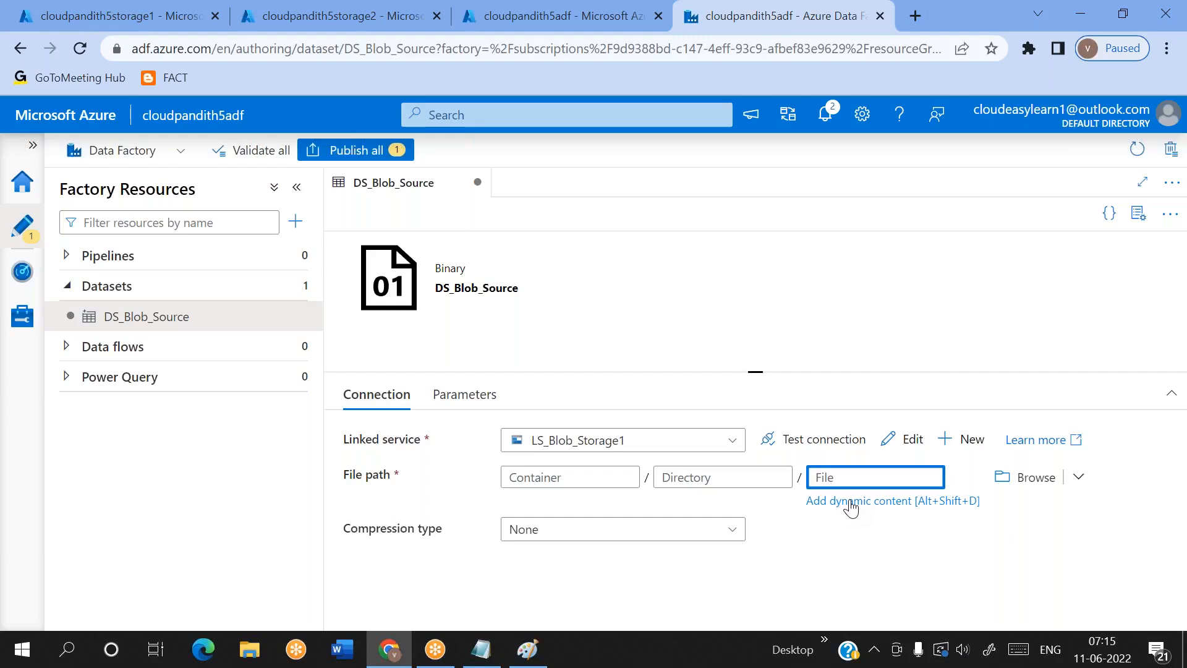
click(719, 479)
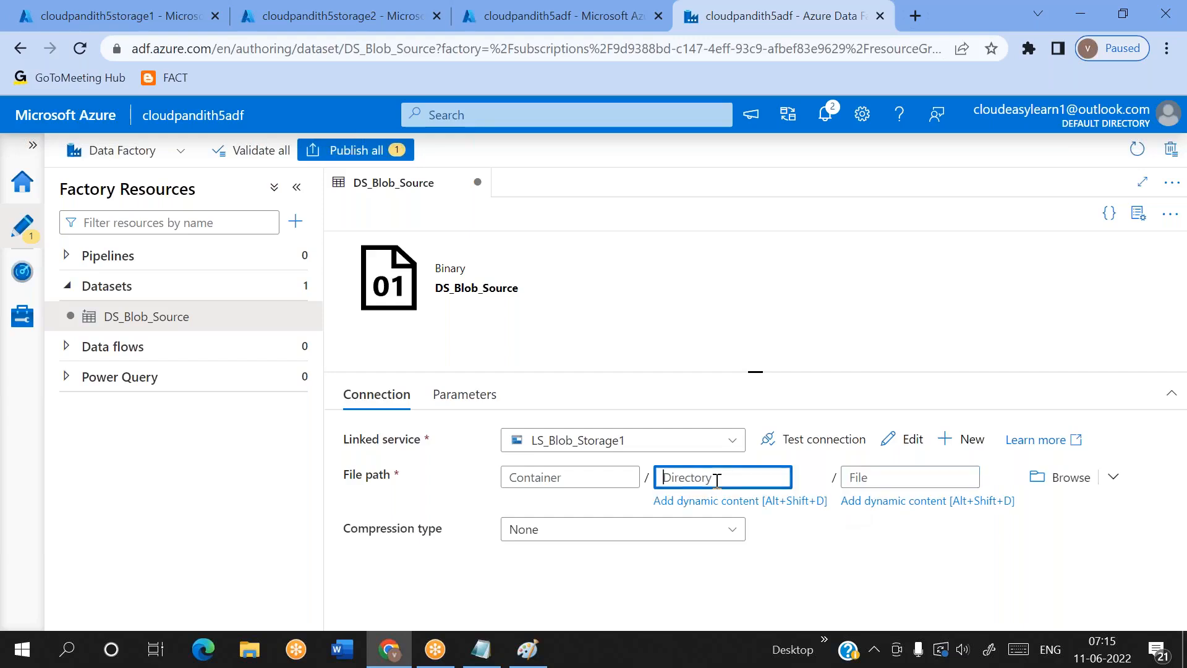
click(578, 481)
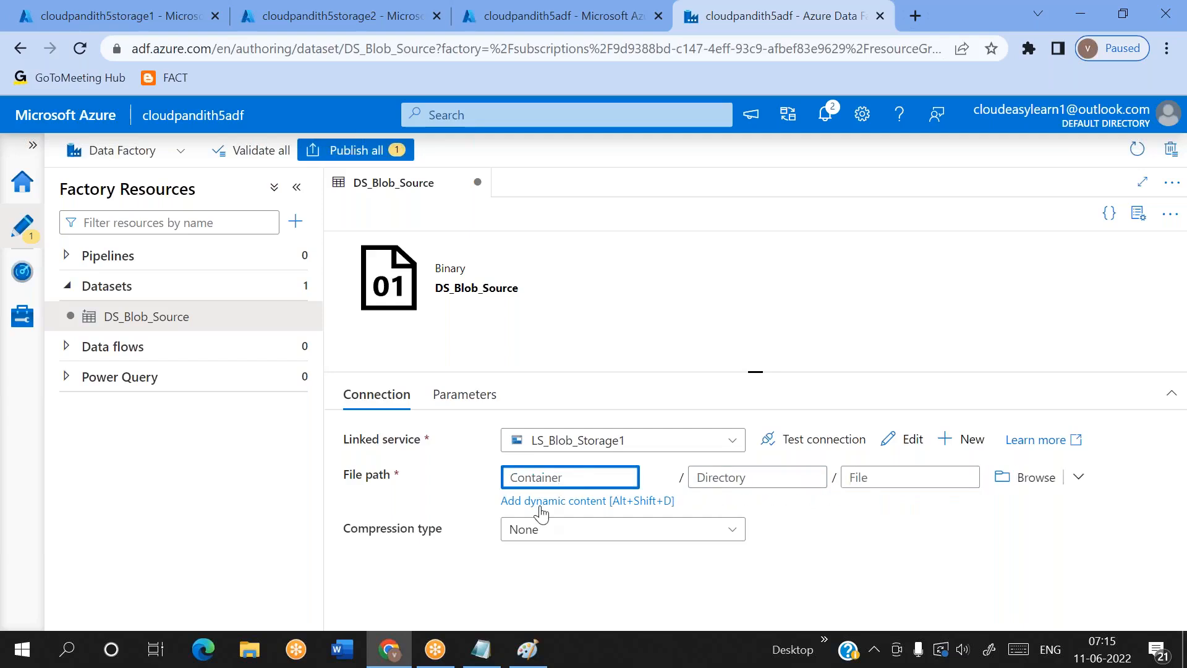
click(693, 479)
click(874, 480)
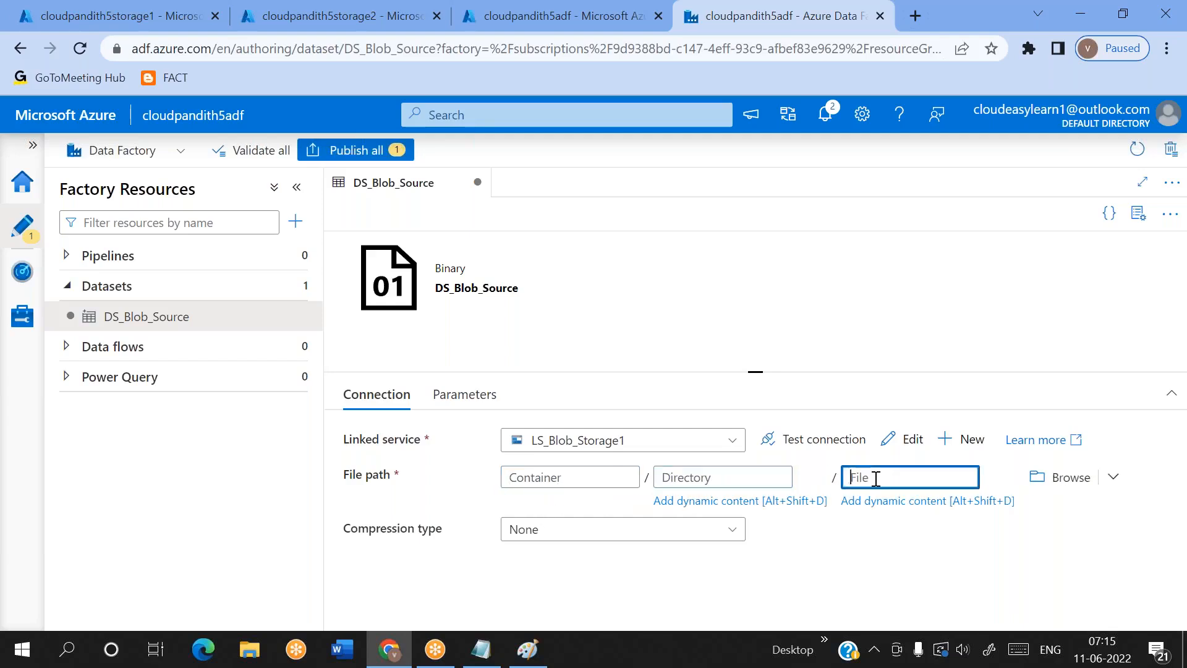
click(530, 479)
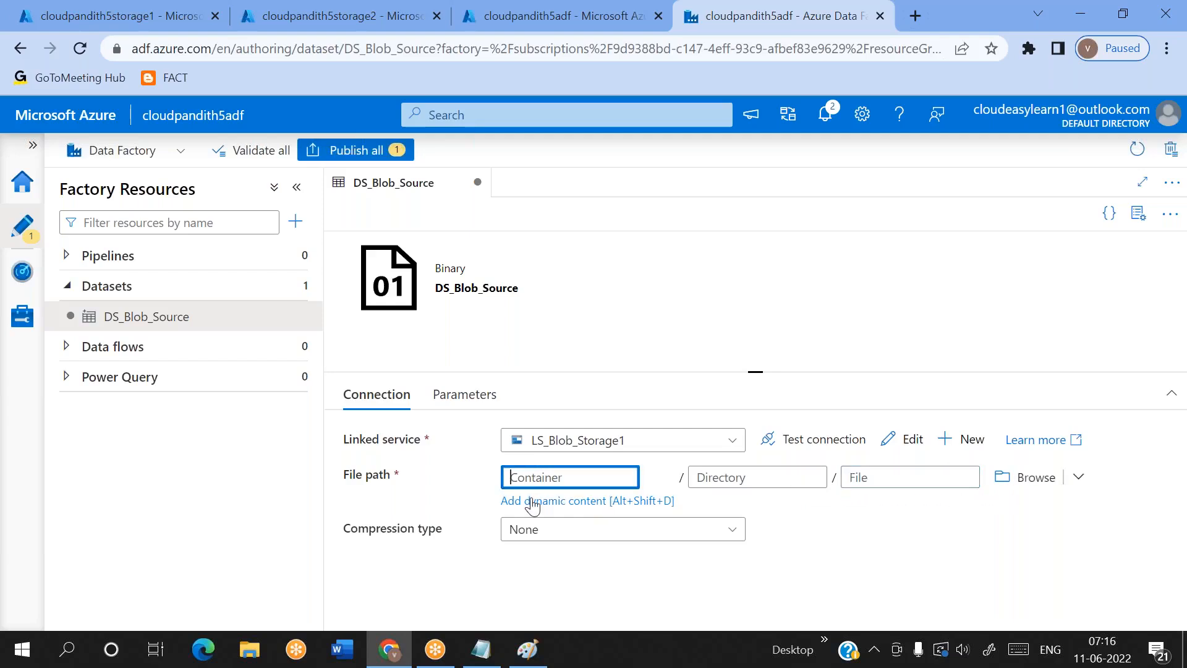
click(709, 473)
click(876, 473)
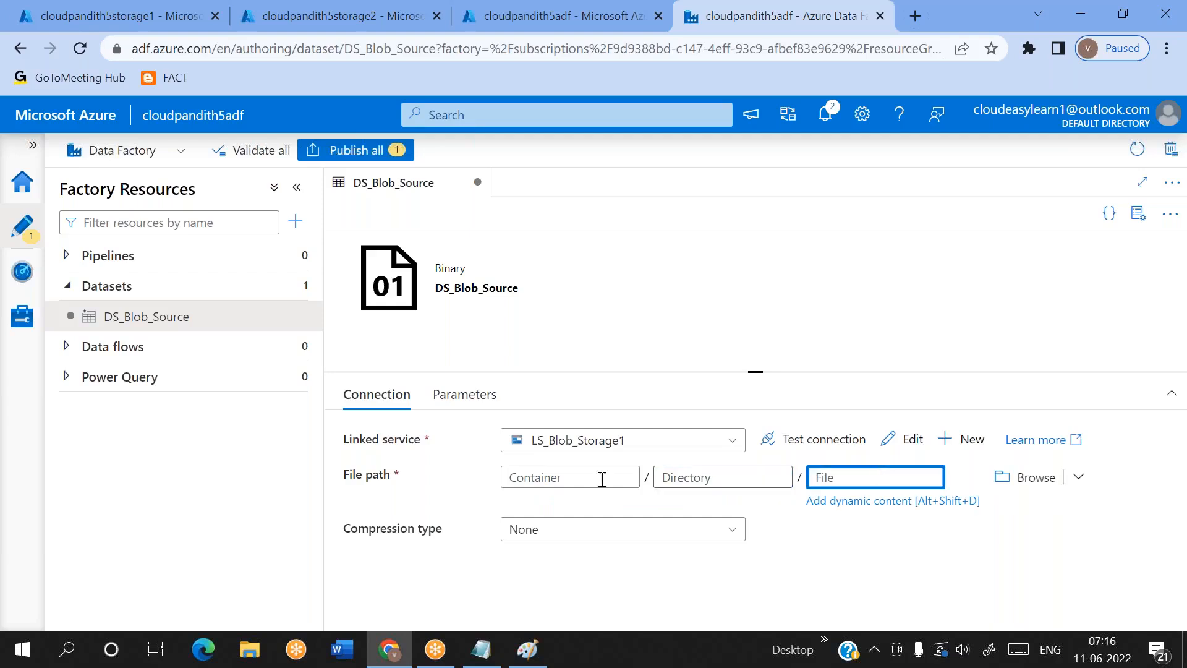
click(601, 480)
click(460, 394)
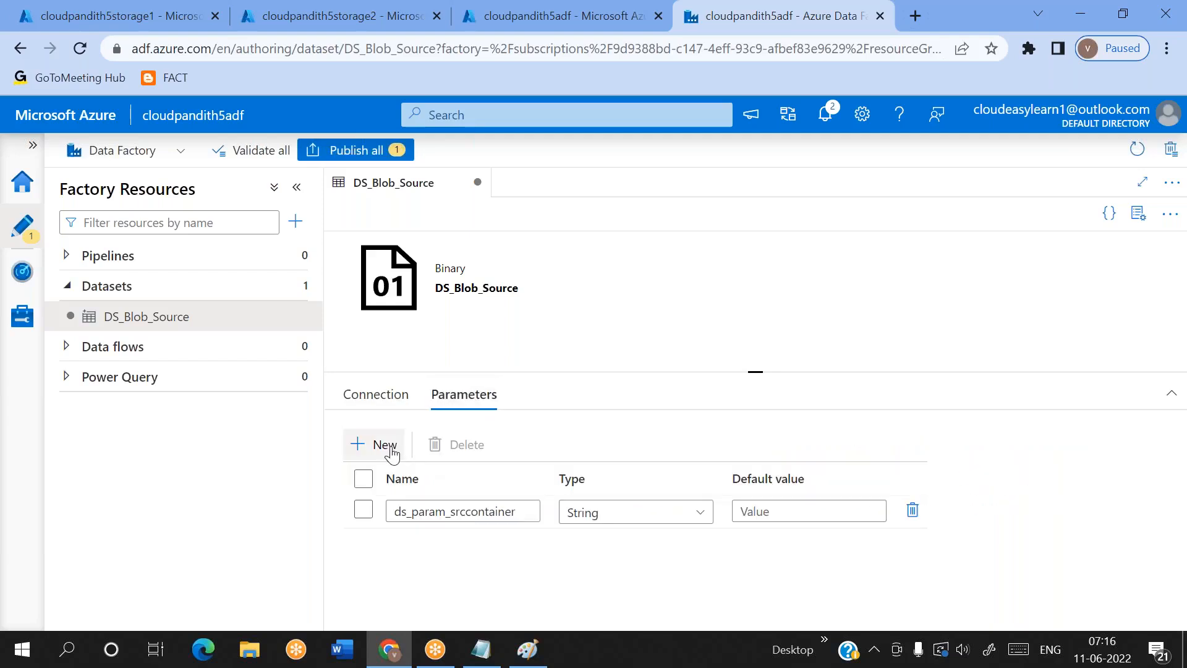
double_click(391, 449)
click(388, 399)
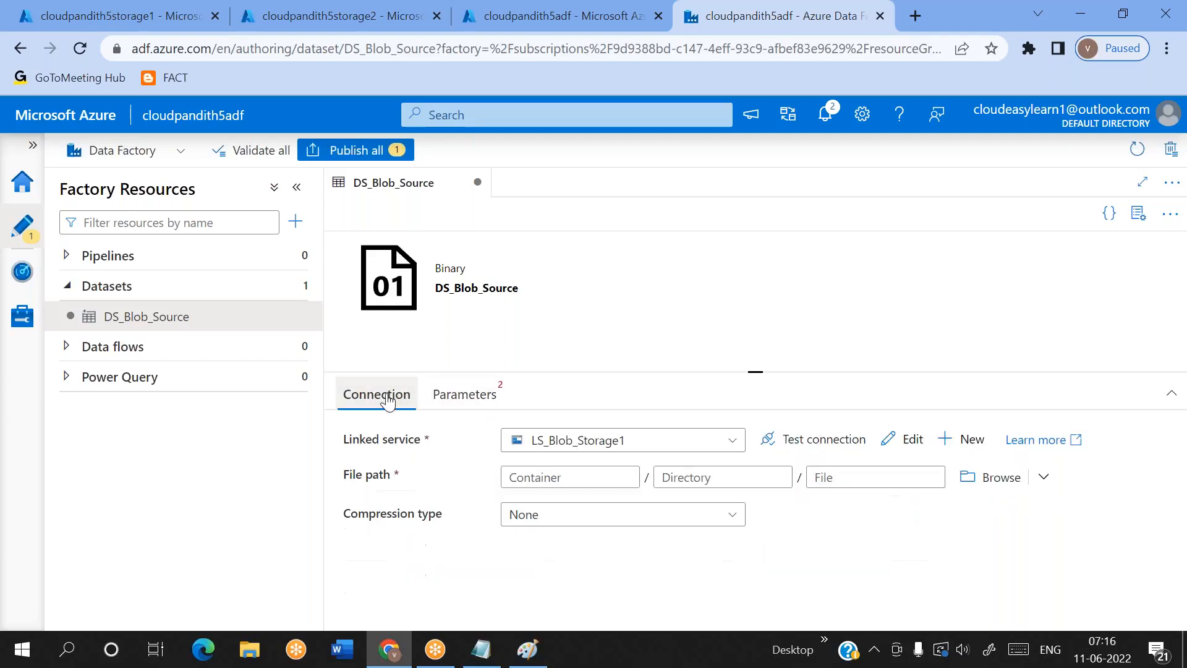
click(554, 477)
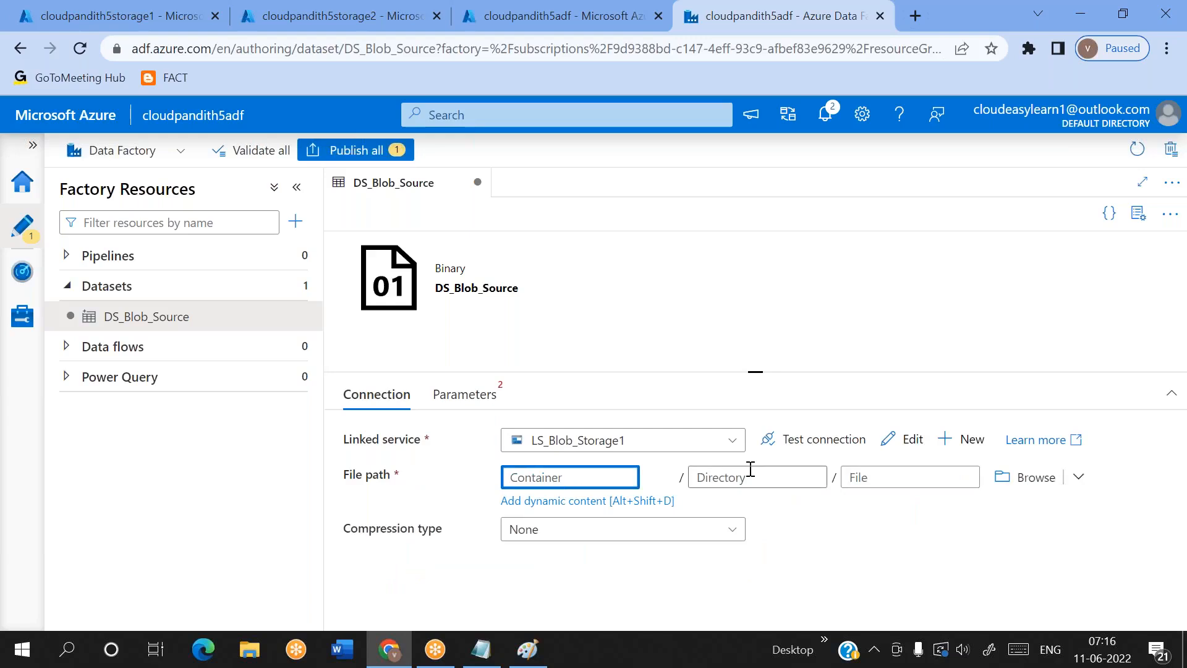
click(735, 476)
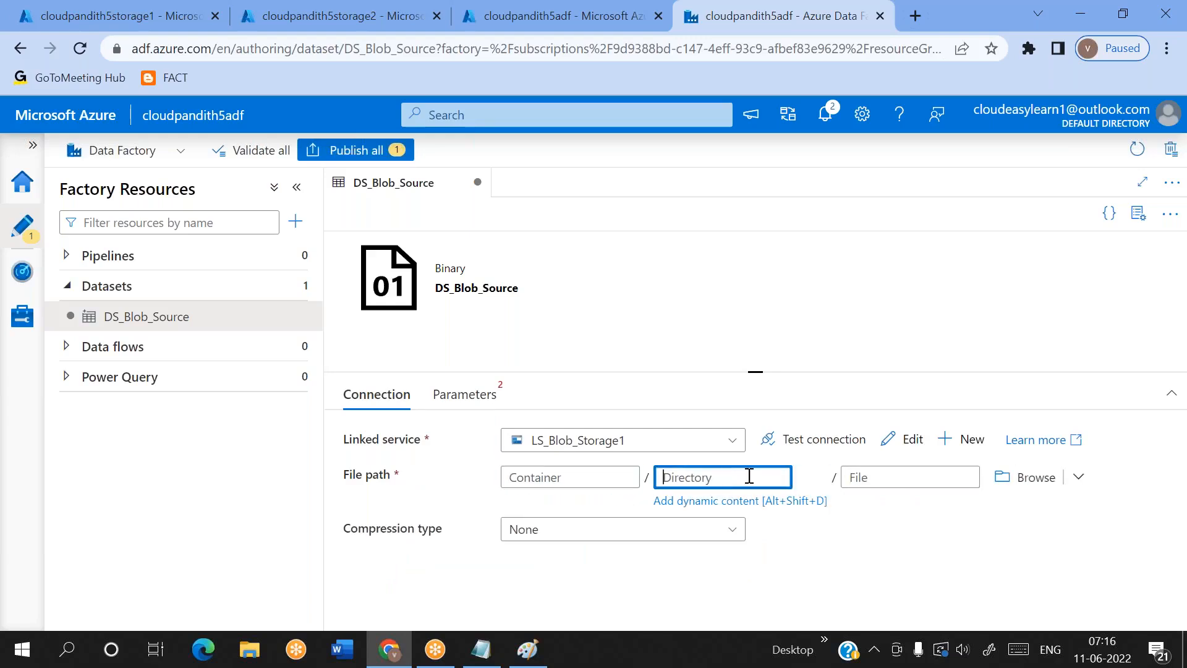
click(874, 476)
click(470, 395)
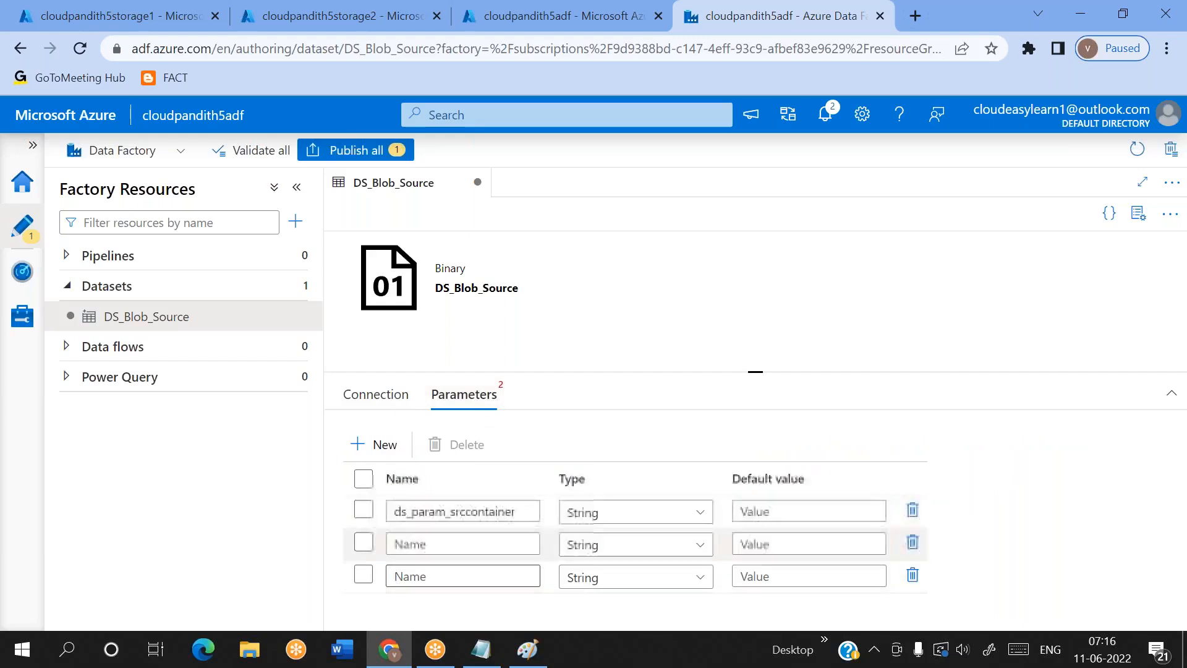
click(375, 394)
click(512, 478)
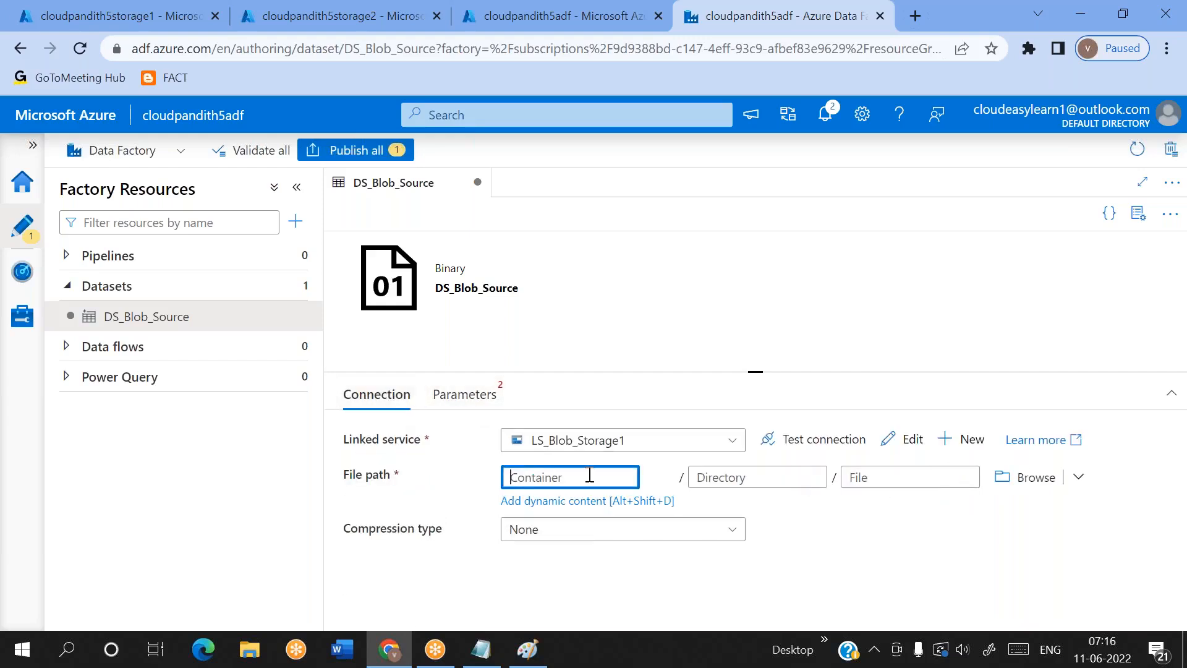
click(710, 476)
click(853, 478)
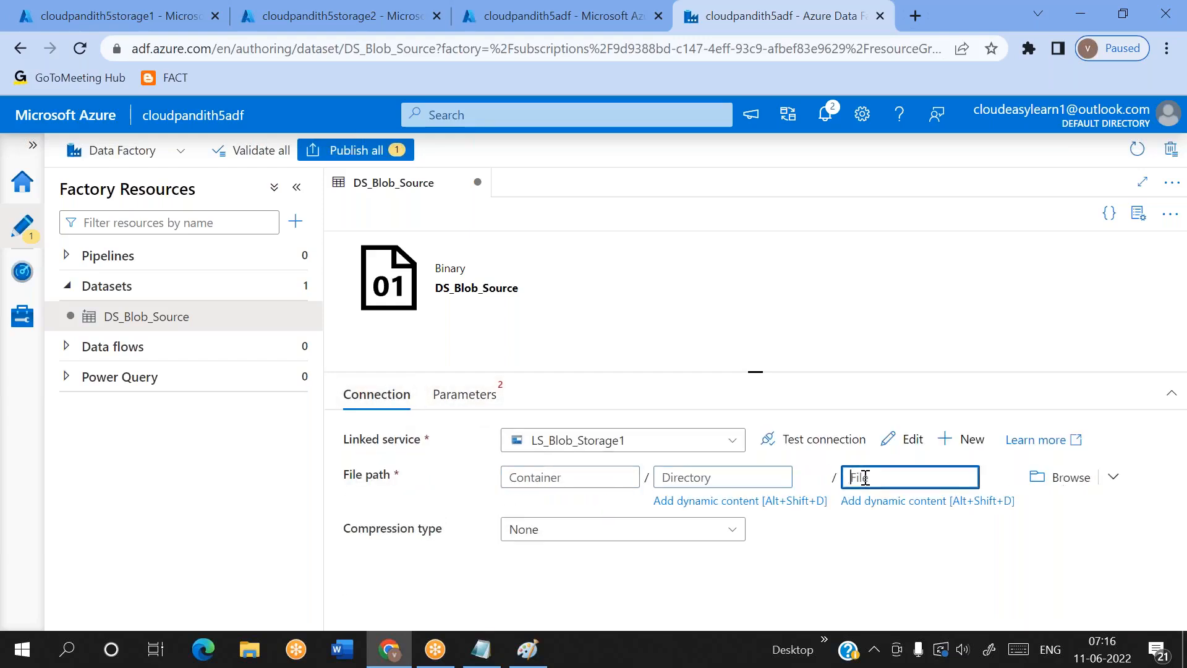
click(486, 409)
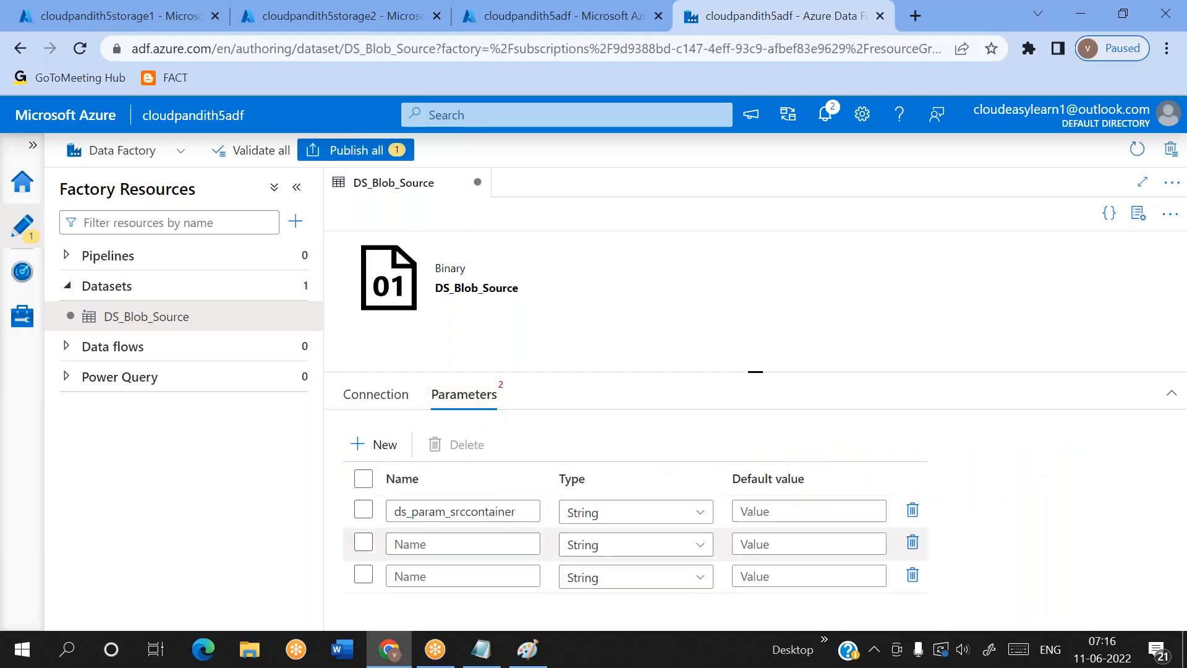
click(363, 542)
click(363, 575)
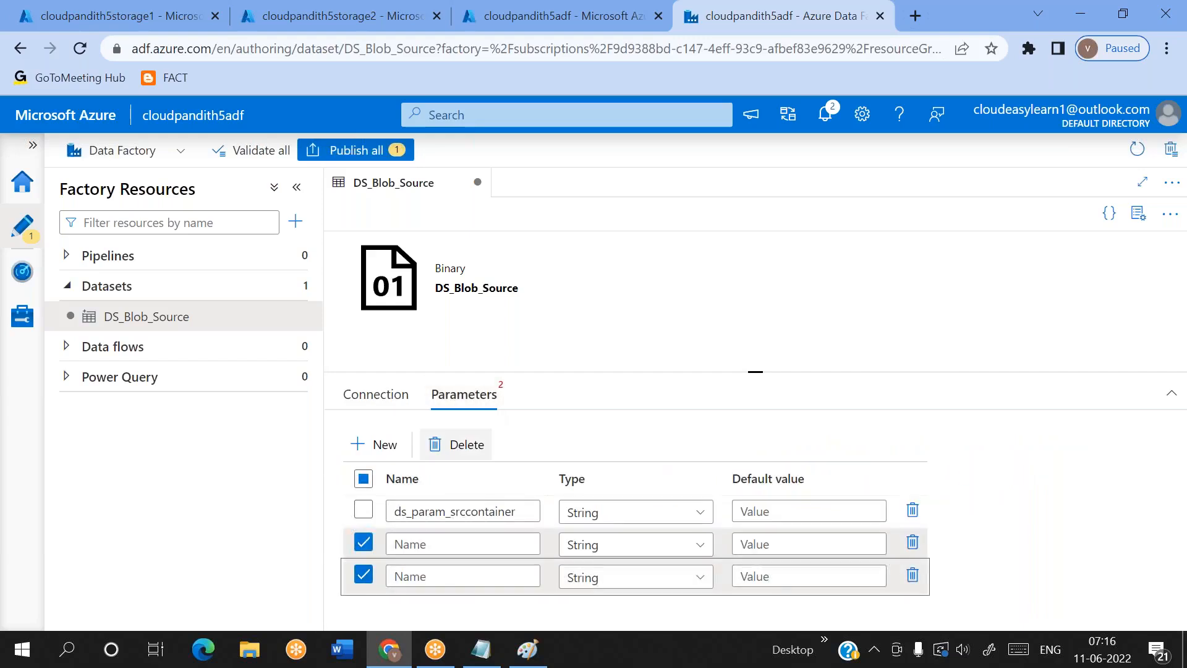
click(454, 446)
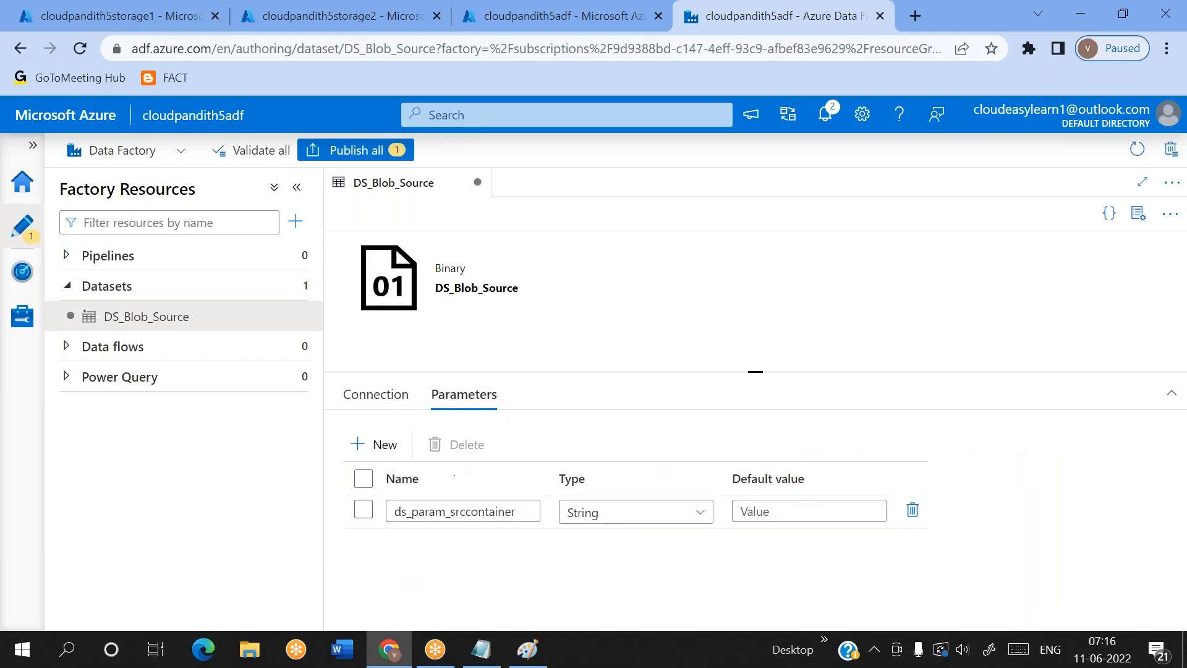
click(377, 395)
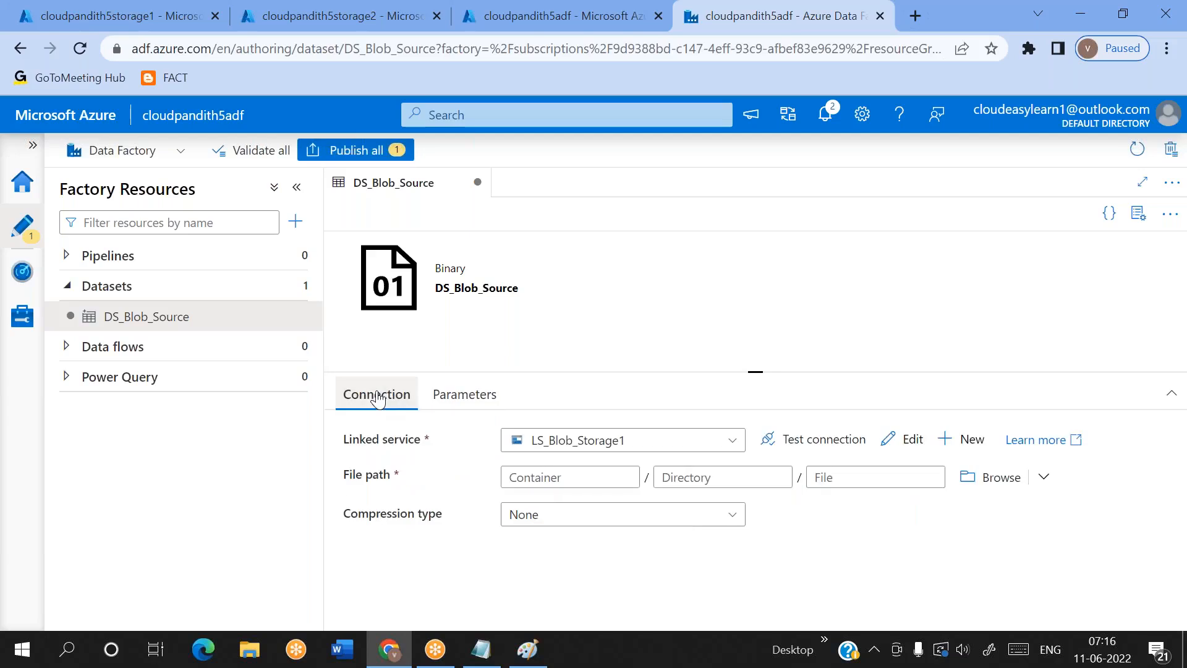
click(464, 394)
click(387, 453)
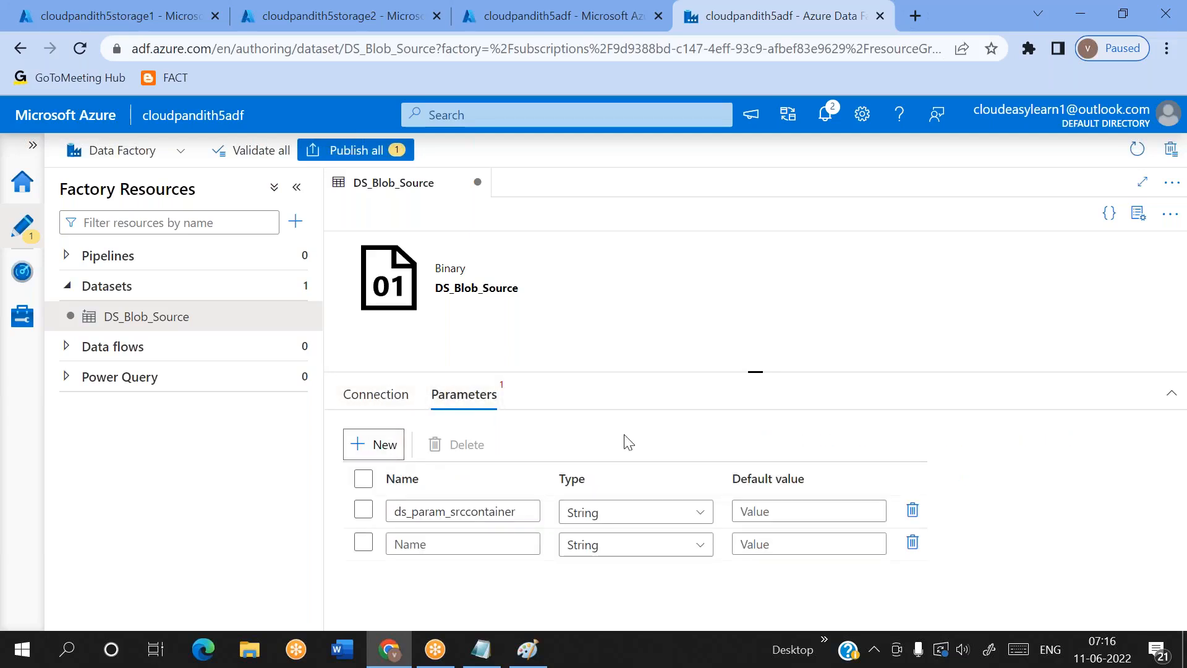
click(364, 547)
click(466, 445)
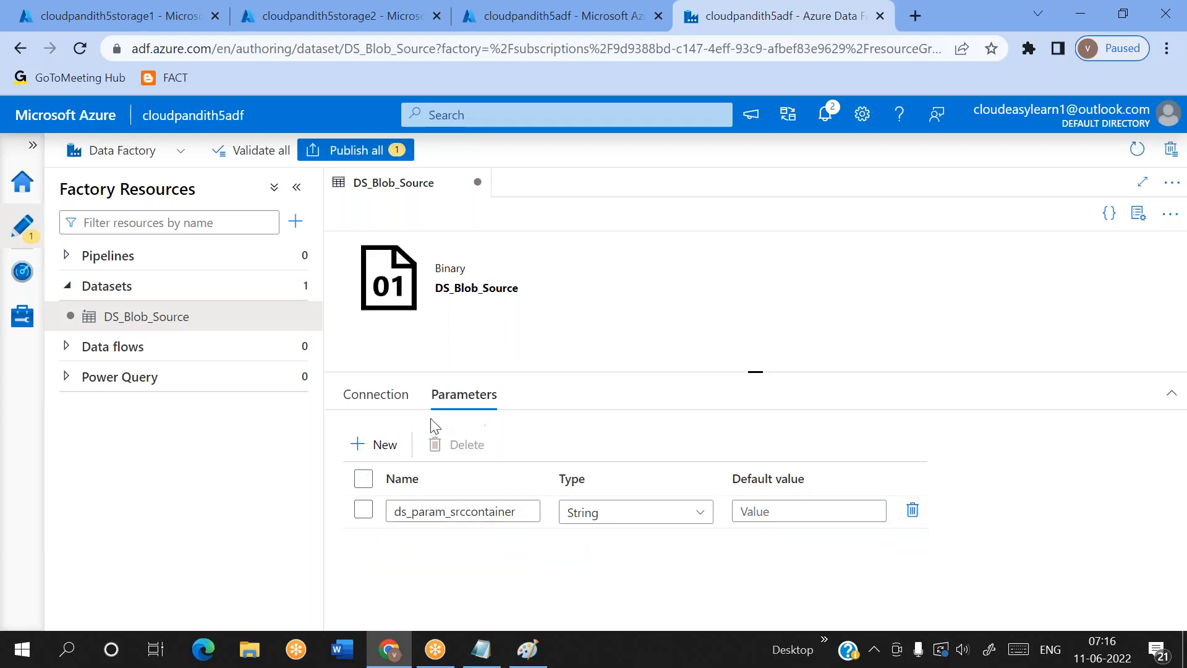
click(375, 396)
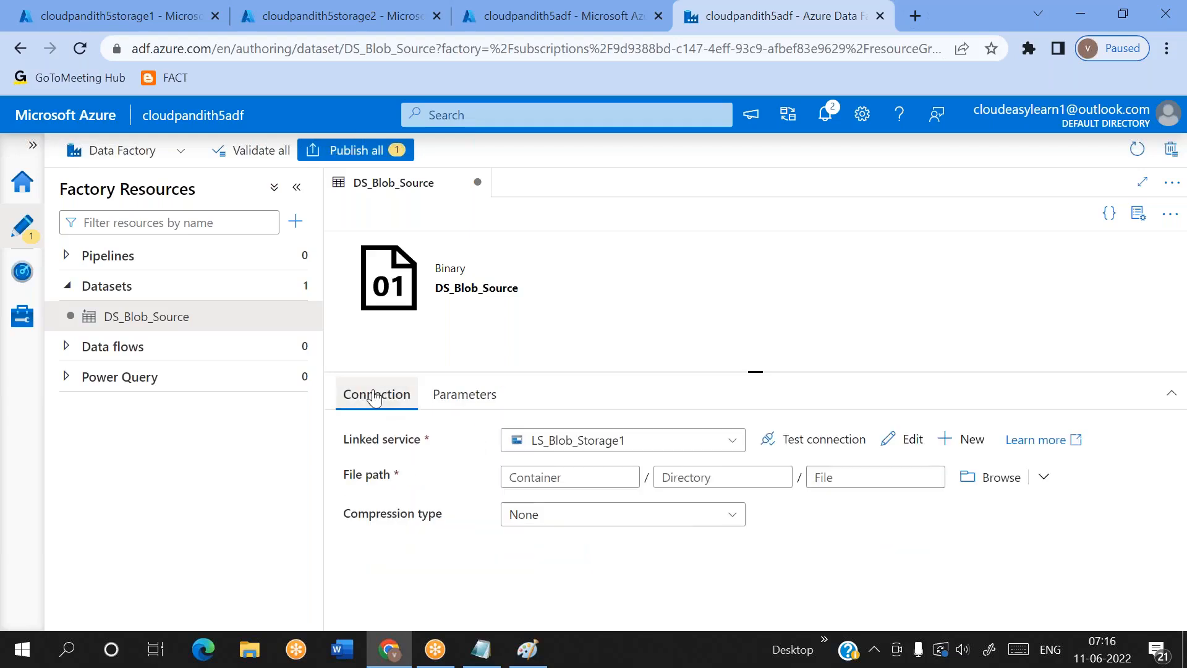
click(561, 478)
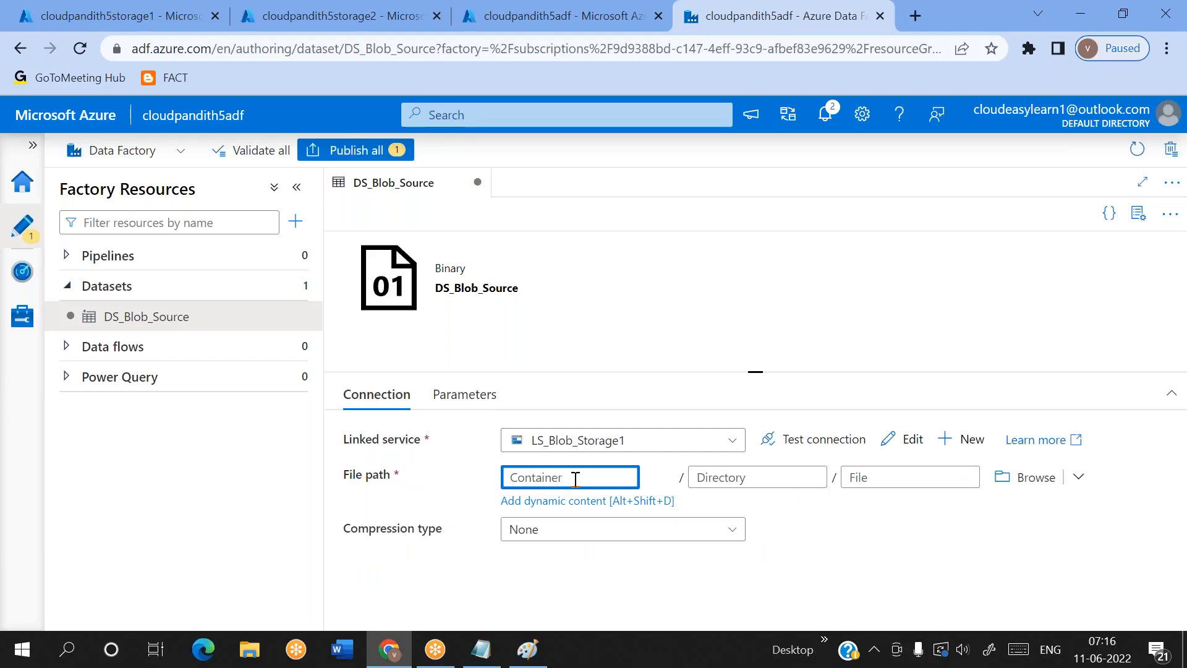
click(531, 502)
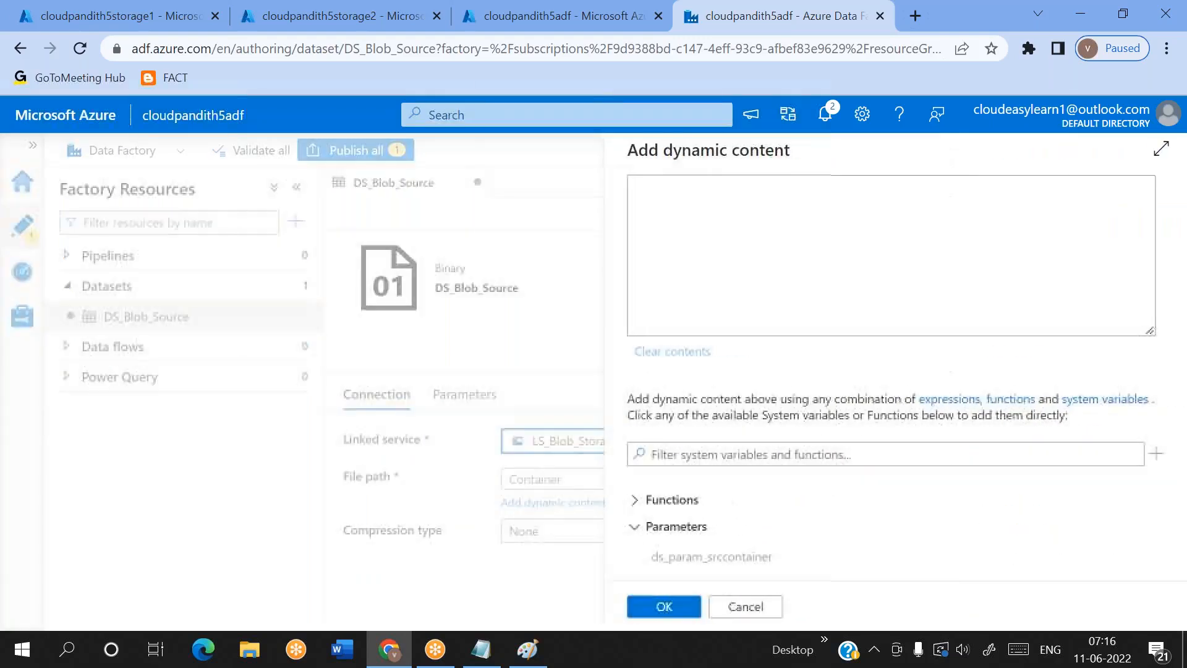
click(730, 556)
click(660, 605)
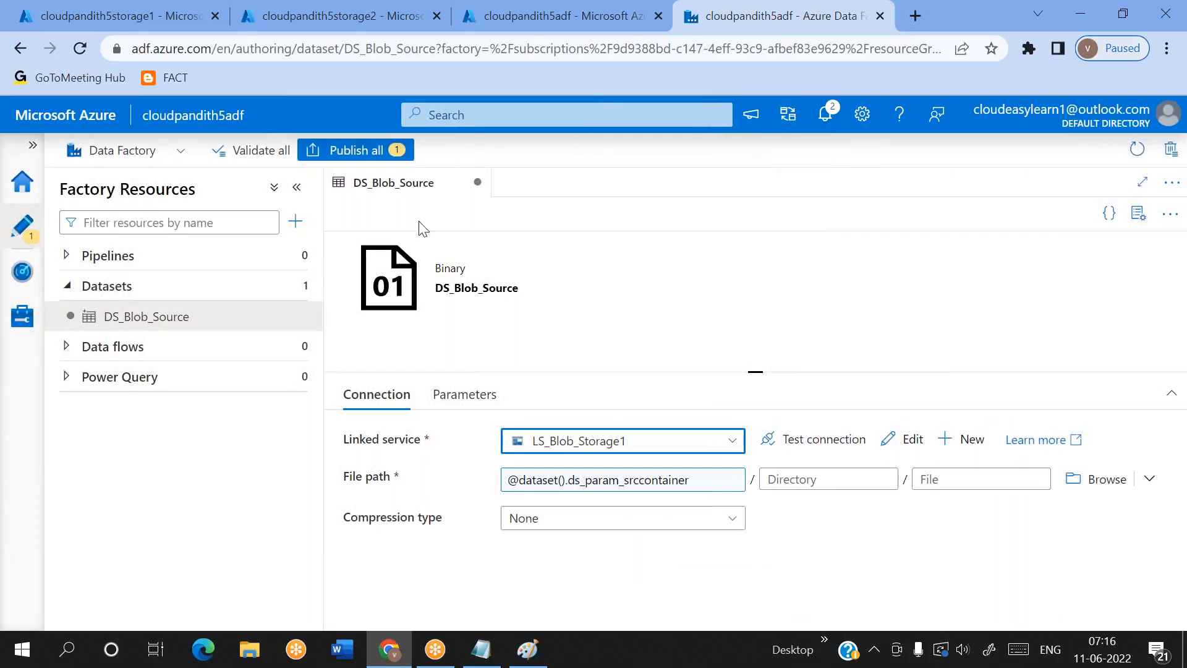
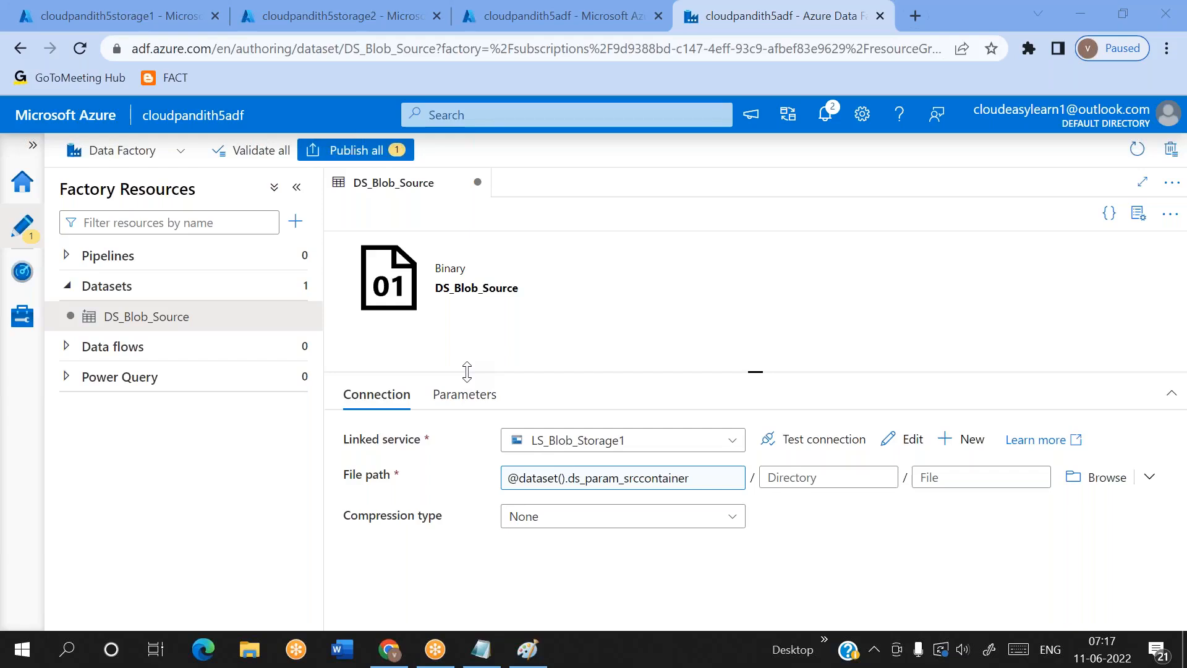
Start a new dataset on the Azure Blob Storage data store with the Binary format
click(299, 289)
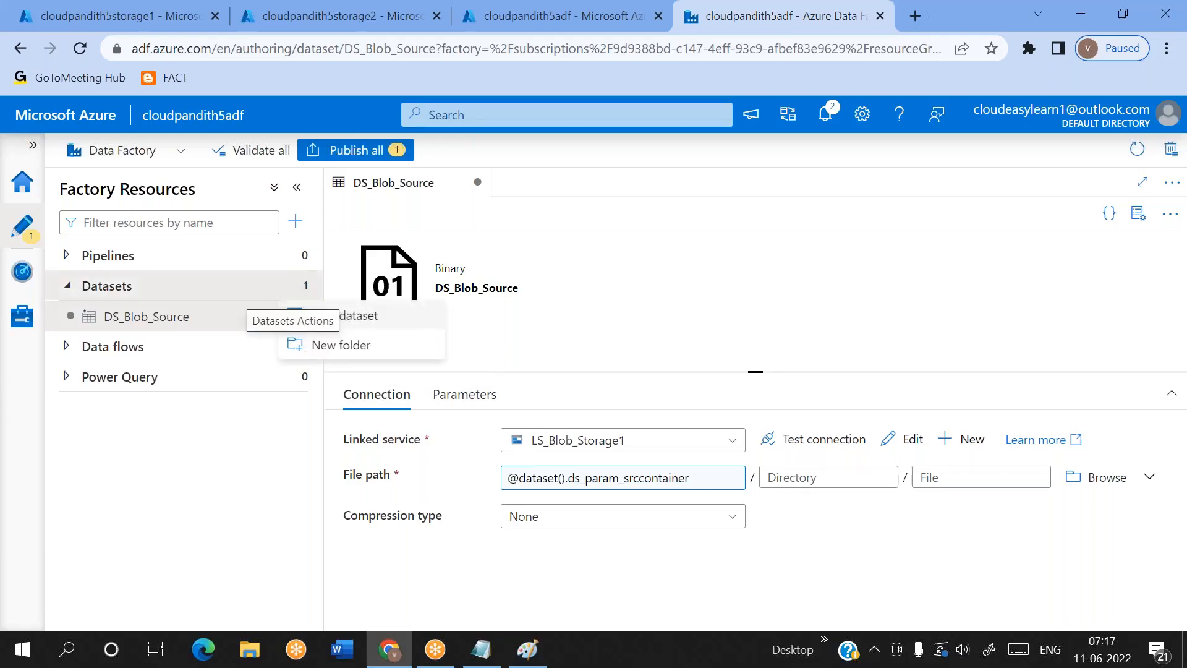
click(364, 319)
click(860, 72)
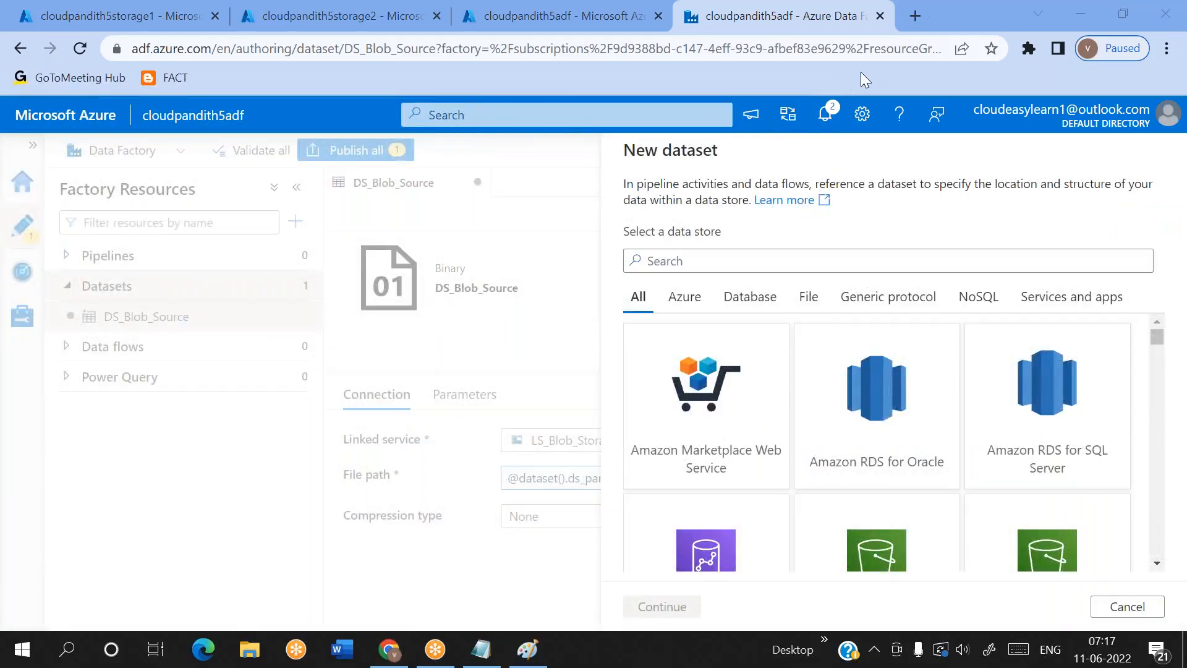
click(646, 261)
text(blob)
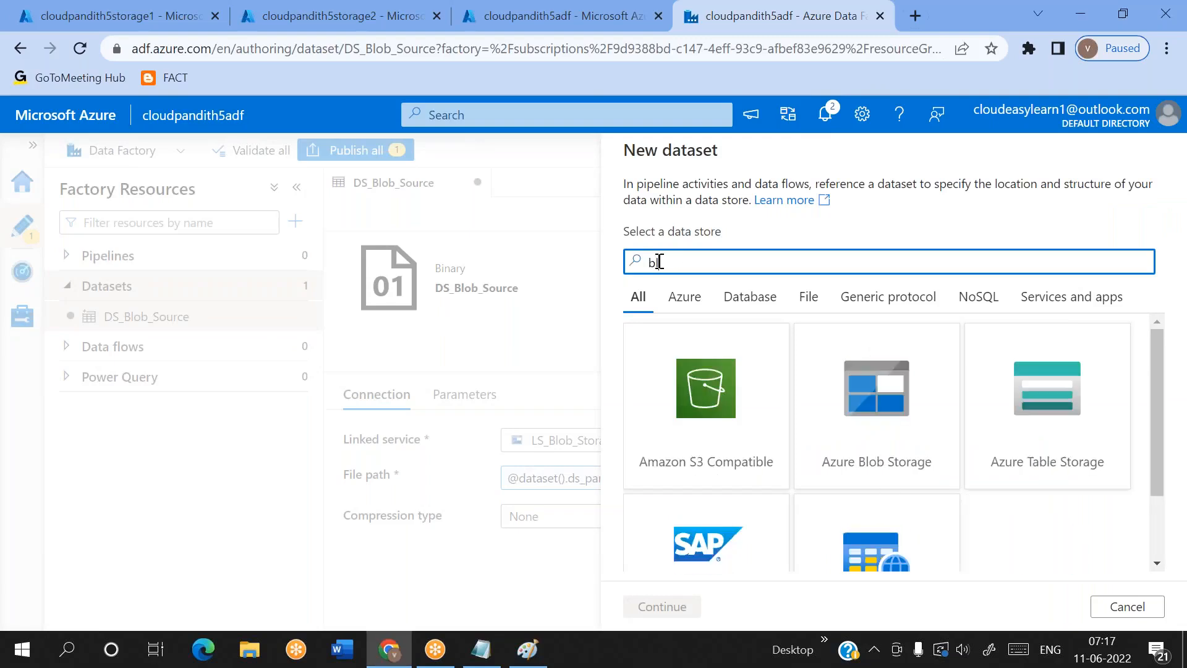
double_click(720, 416)
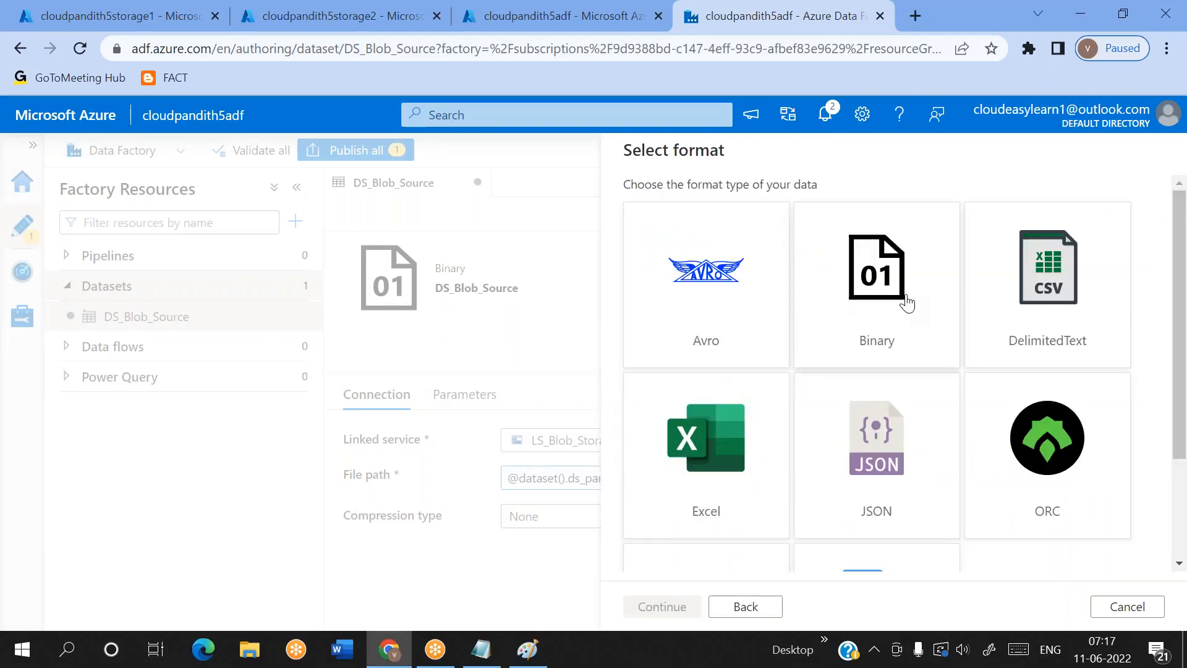
double_click(906, 303)
Name the new dataset DS_Blob_Sink and assign it the linked service LS_Blob_Storage2
click(710, 208)
key(ctrl+a)
key(BackSpace)
text(DS_Bl)
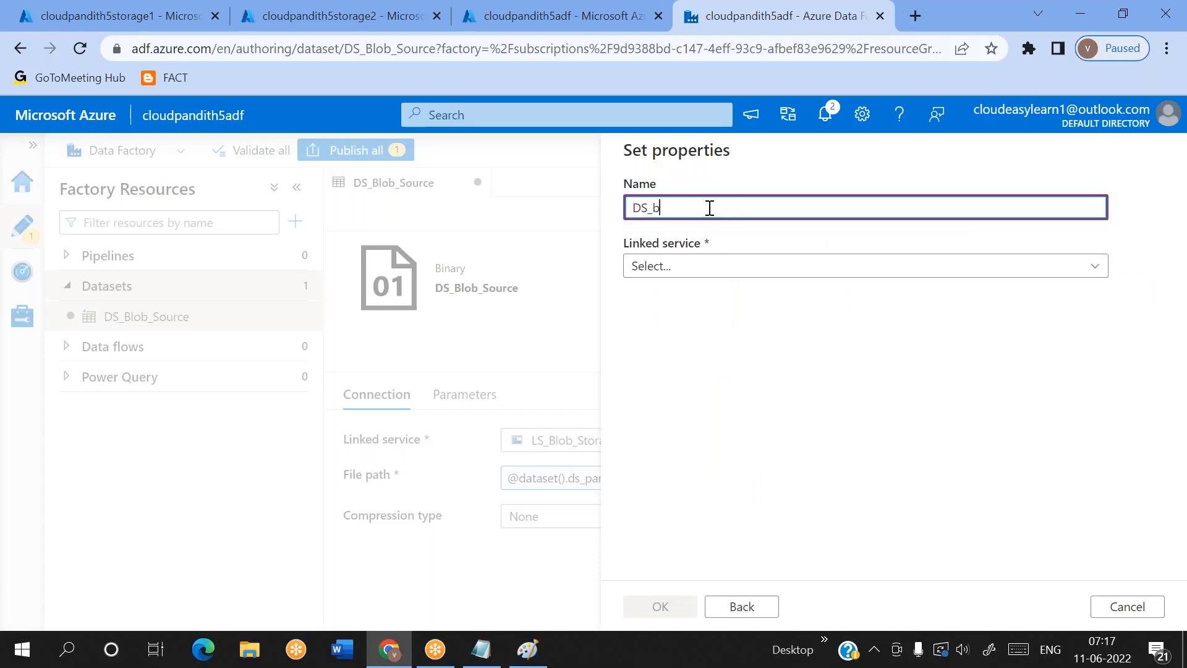
text(ob_Si)
click(673, 271)
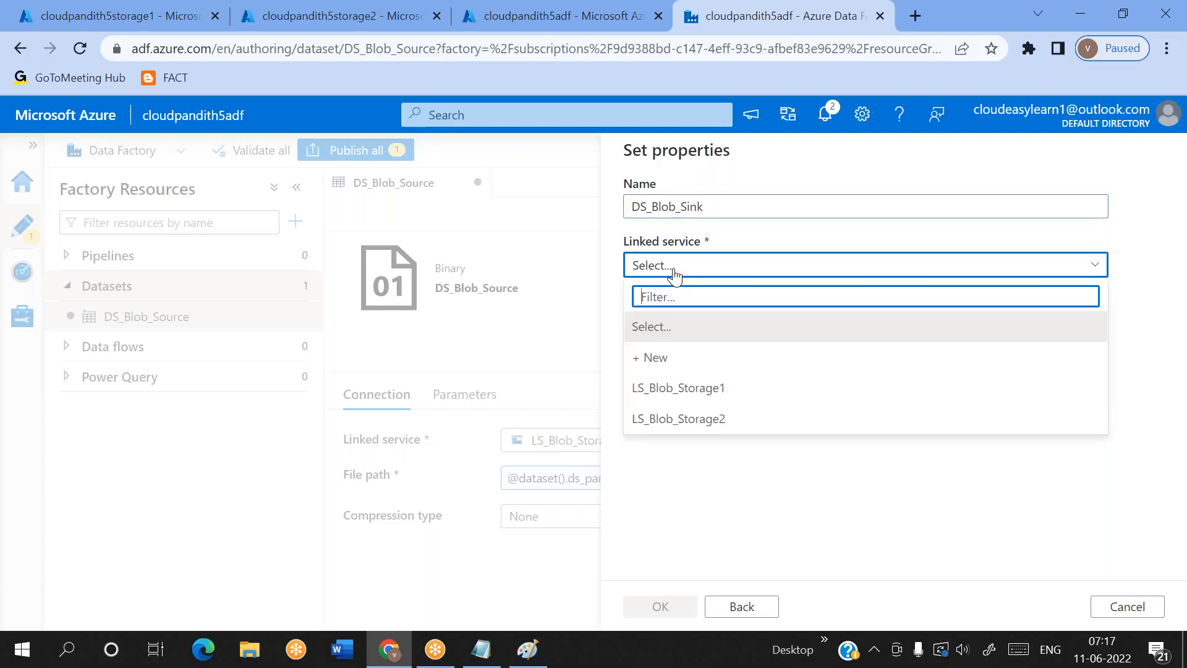
click(696, 417)
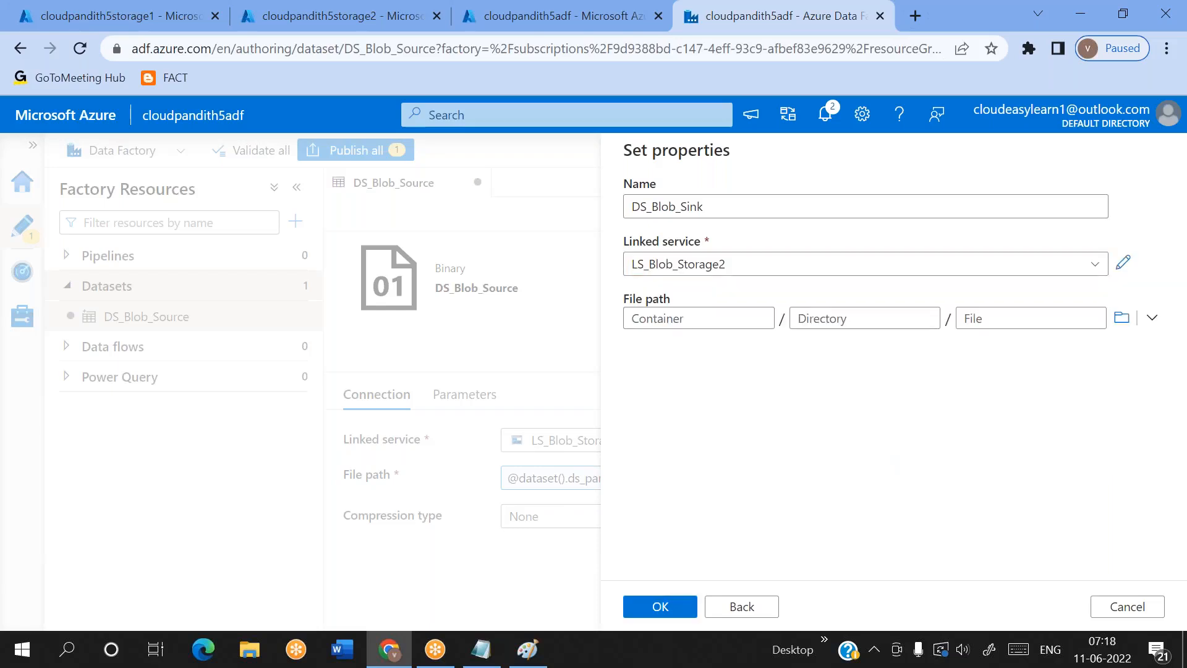
Browse the root folder of the second storage without selecting anything, and create DS_Blob_Sink with an empty file path
click(1131, 325)
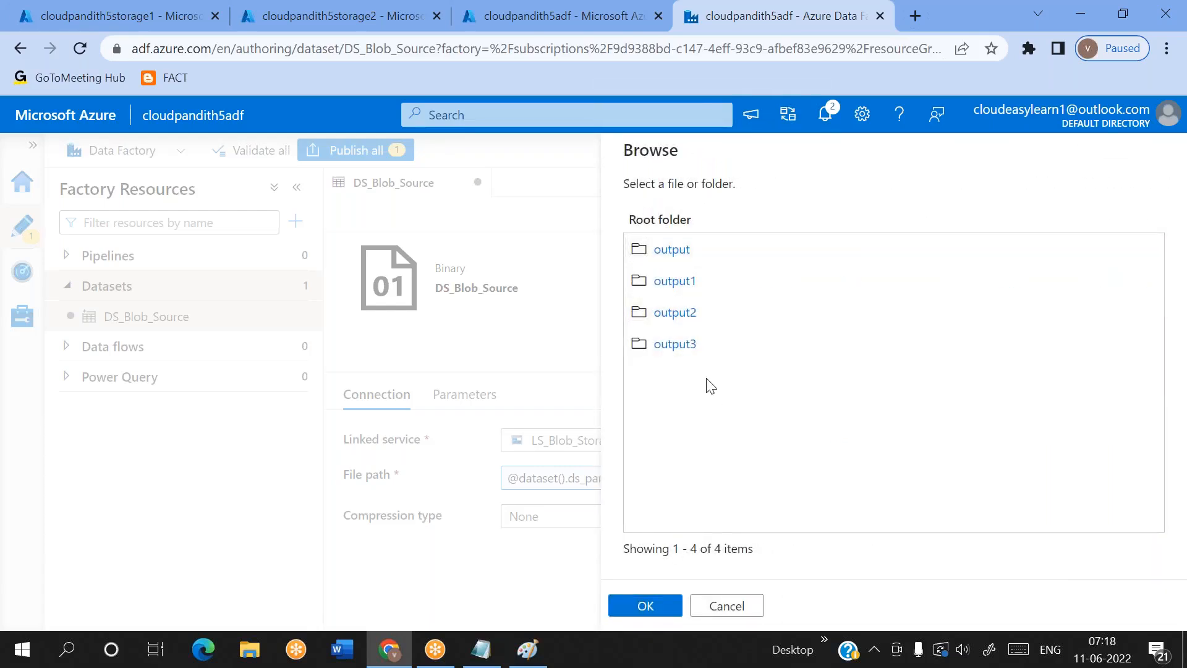
click(726, 607)
click(694, 324)
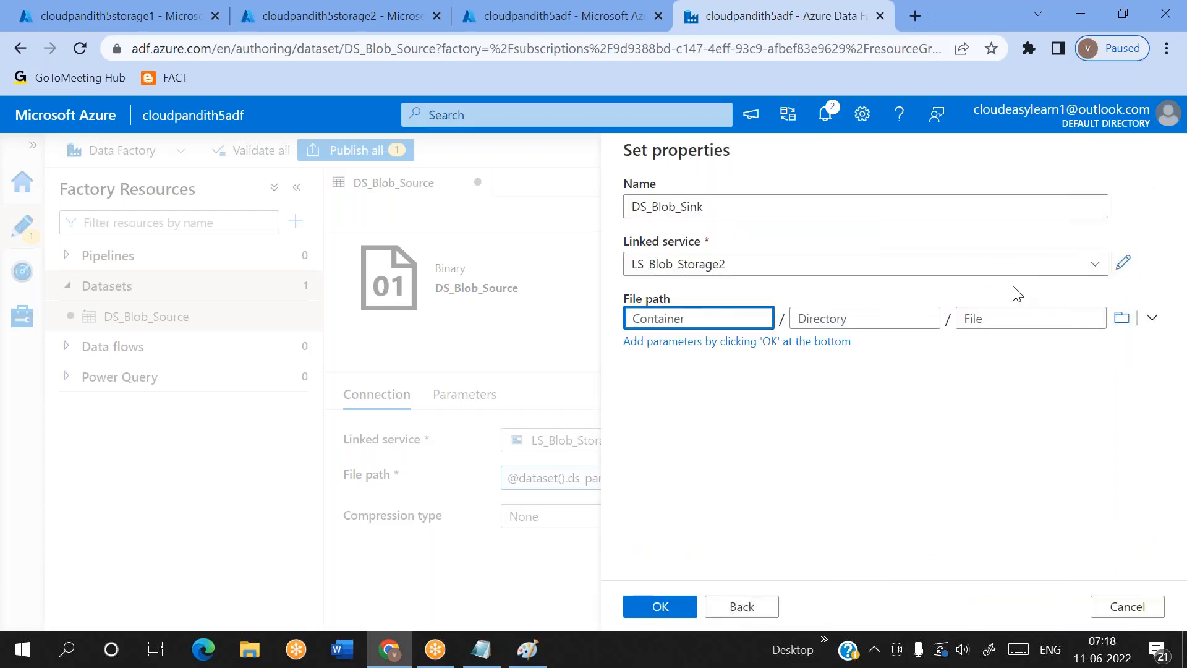
click(986, 317)
click(848, 320)
click(694, 316)
click(878, 313)
click(697, 318)
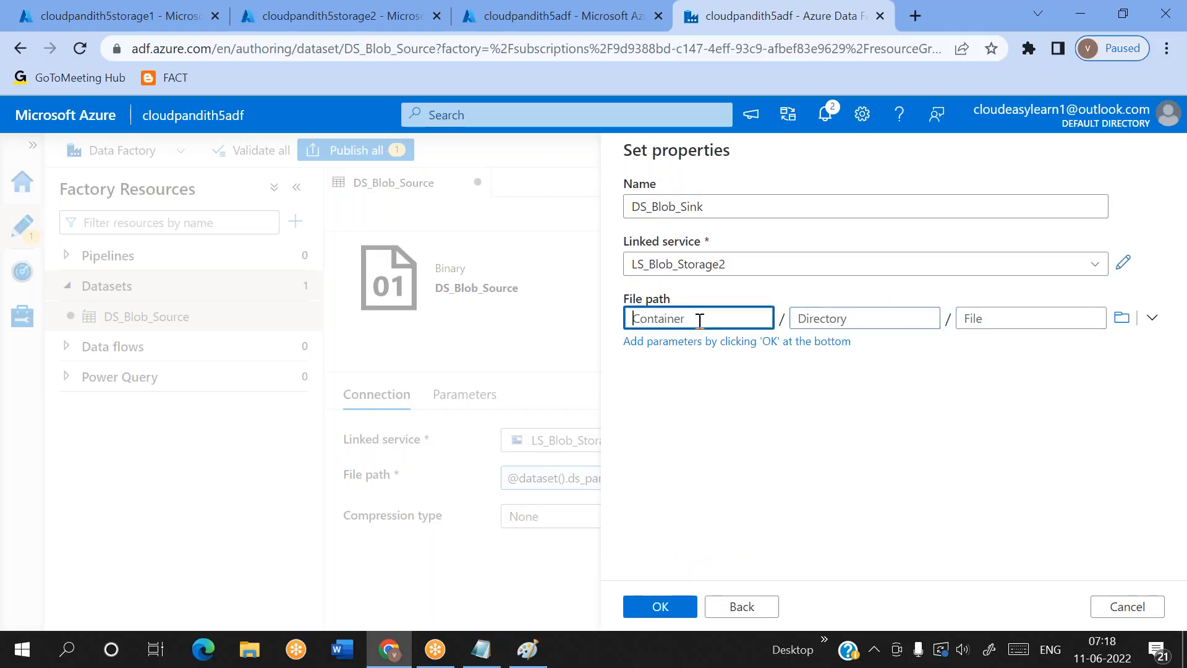
click(667, 609)
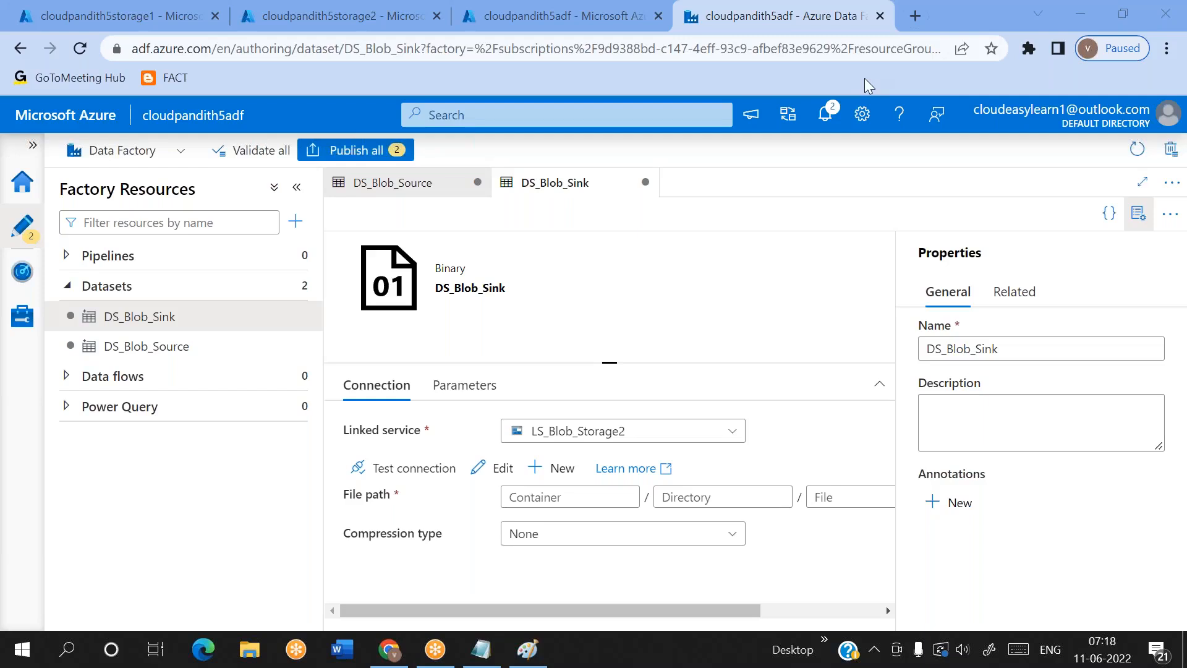
Add a String parameter named ds_param_sinkcontainer to the DS_Blob_Sink dataset
click(180, 322)
click(447, 387)
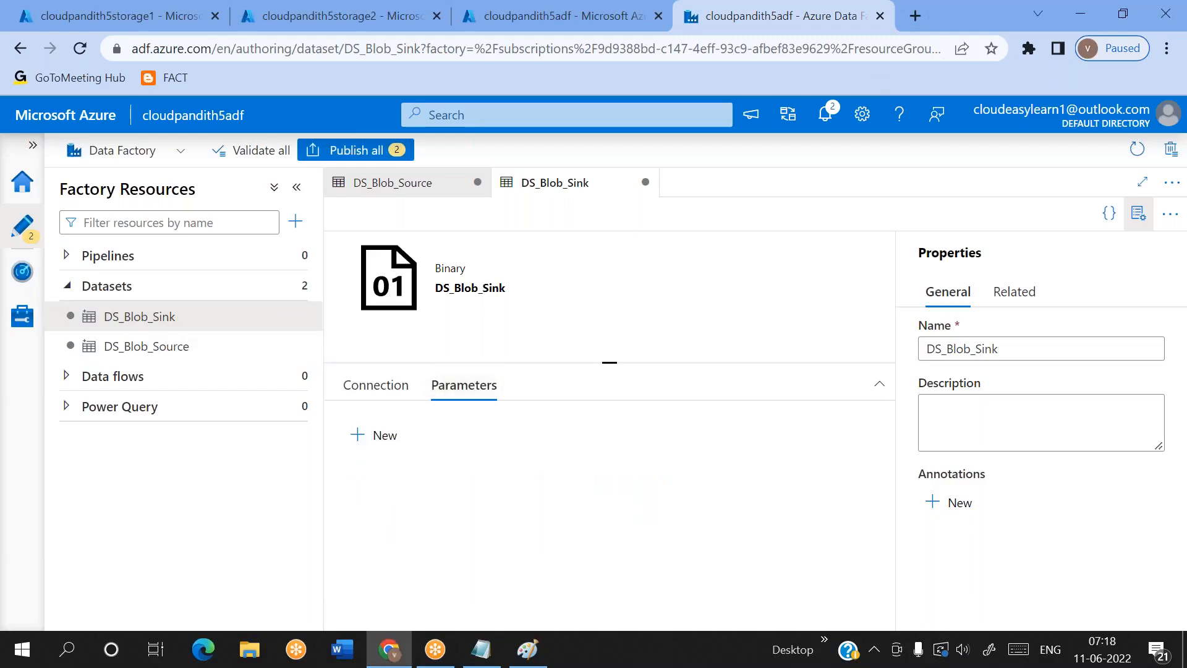
click(360, 436)
click(425, 502)
text(ds_param_sin)
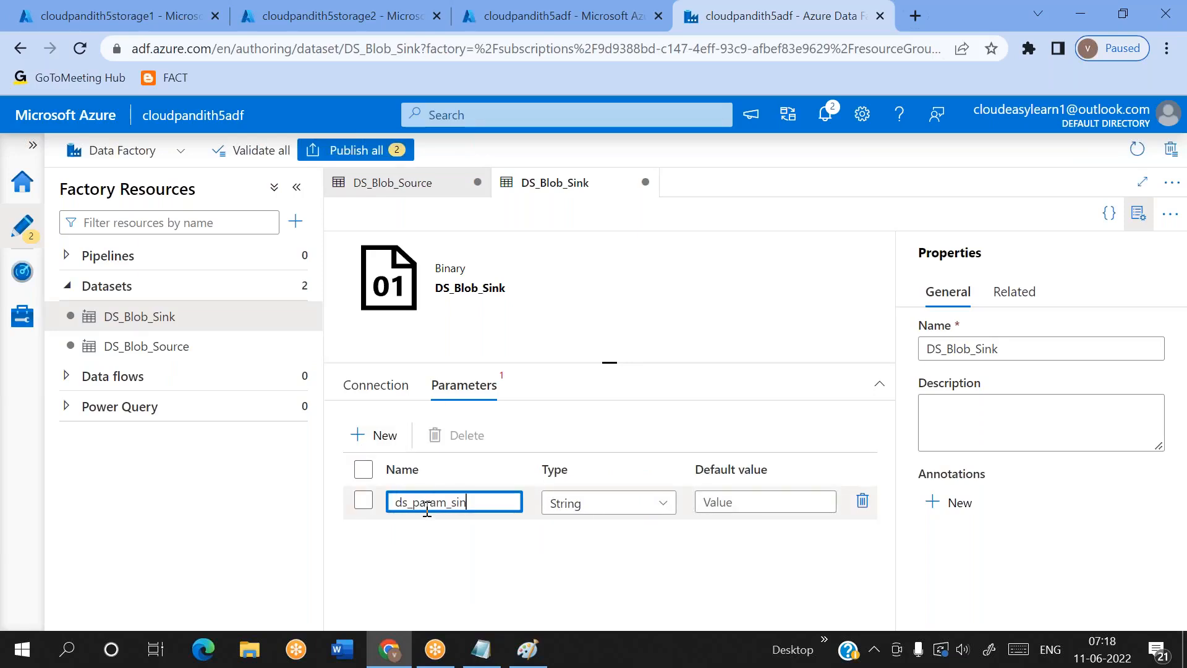
text(kcontainer)
click(493, 556)
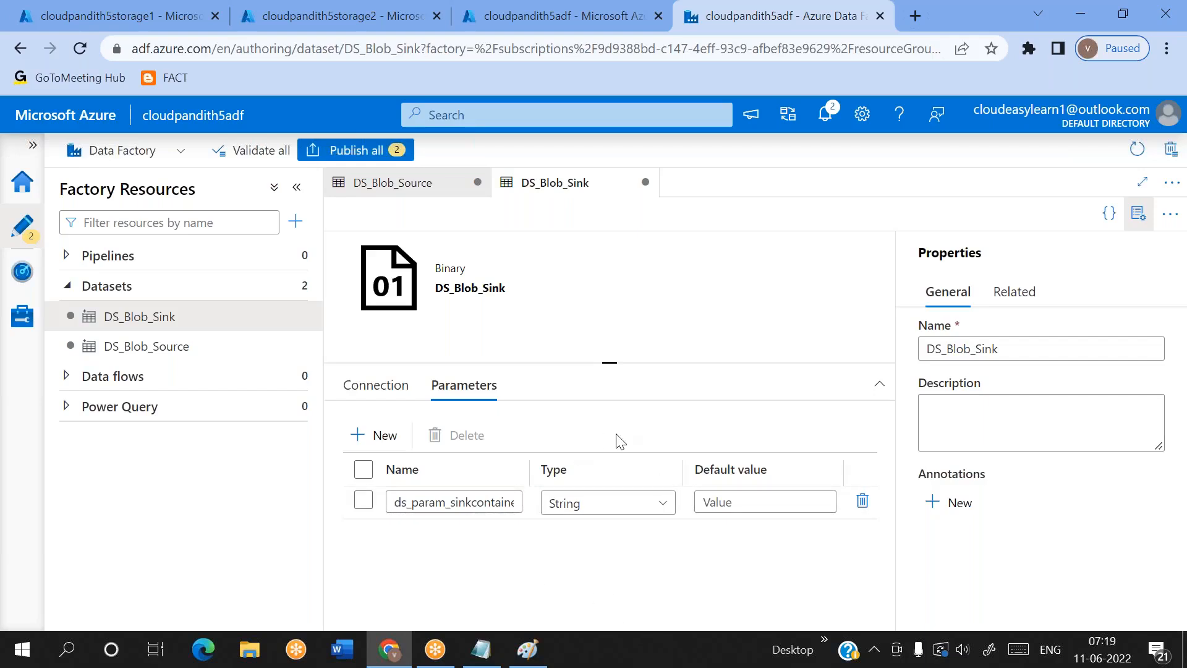
Examine DS_Blob_Sink's parameter name and the container part of its file path in the connection settings
click(372, 390)
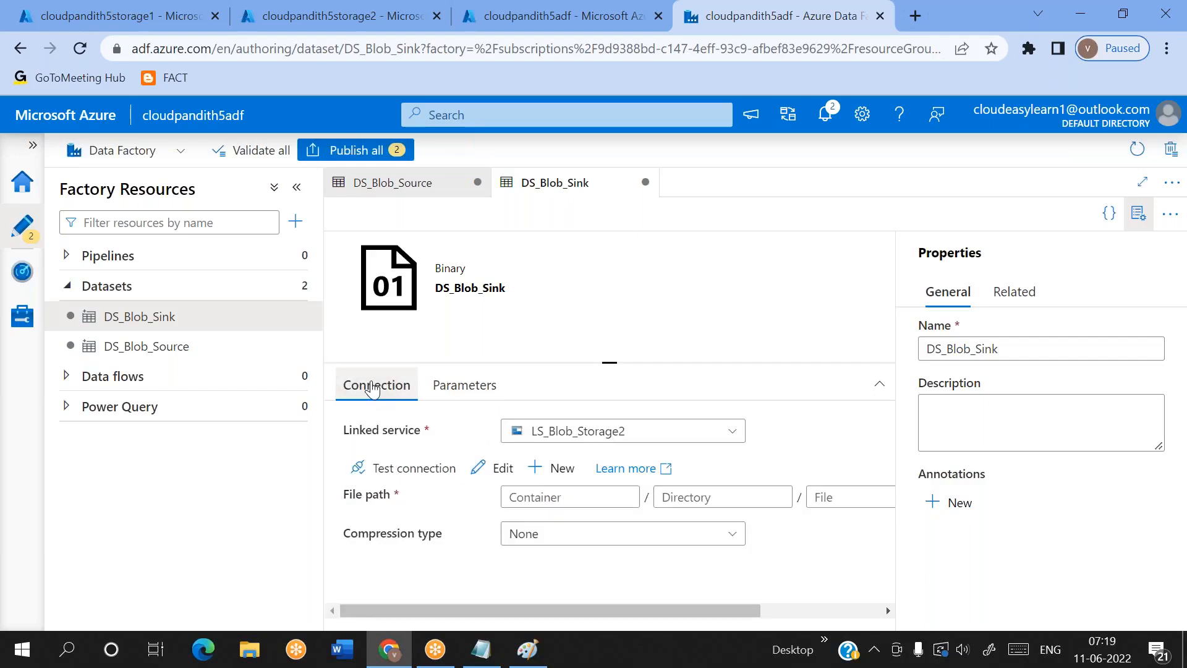
click(464, 384)
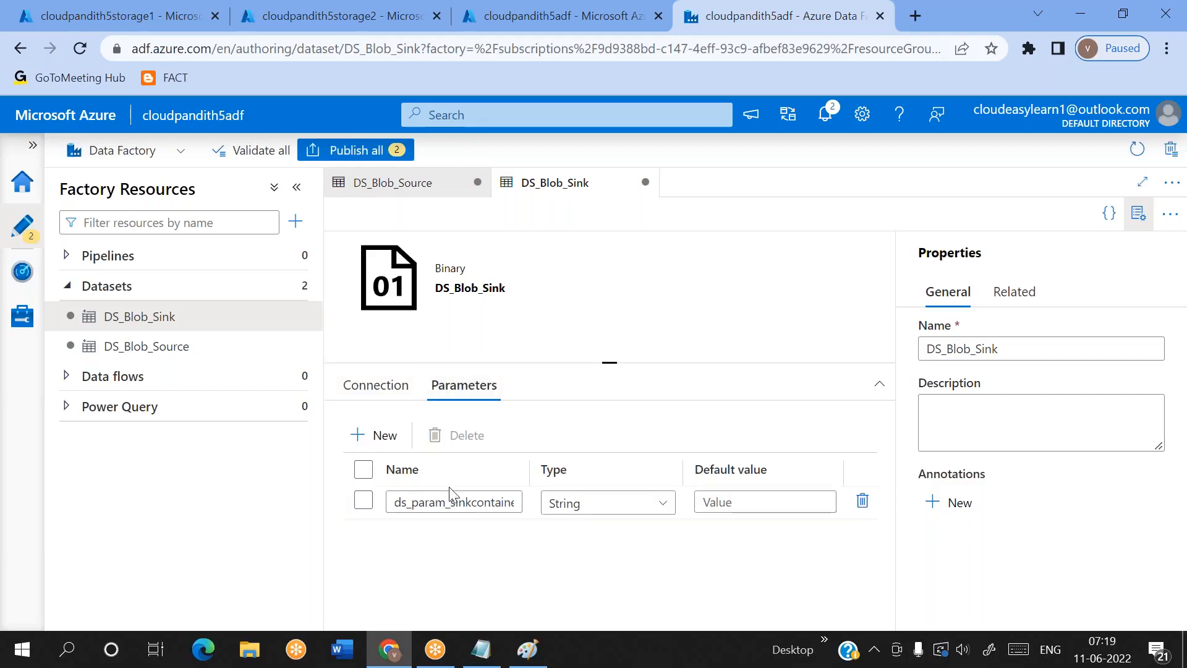
double_click(439, 500)
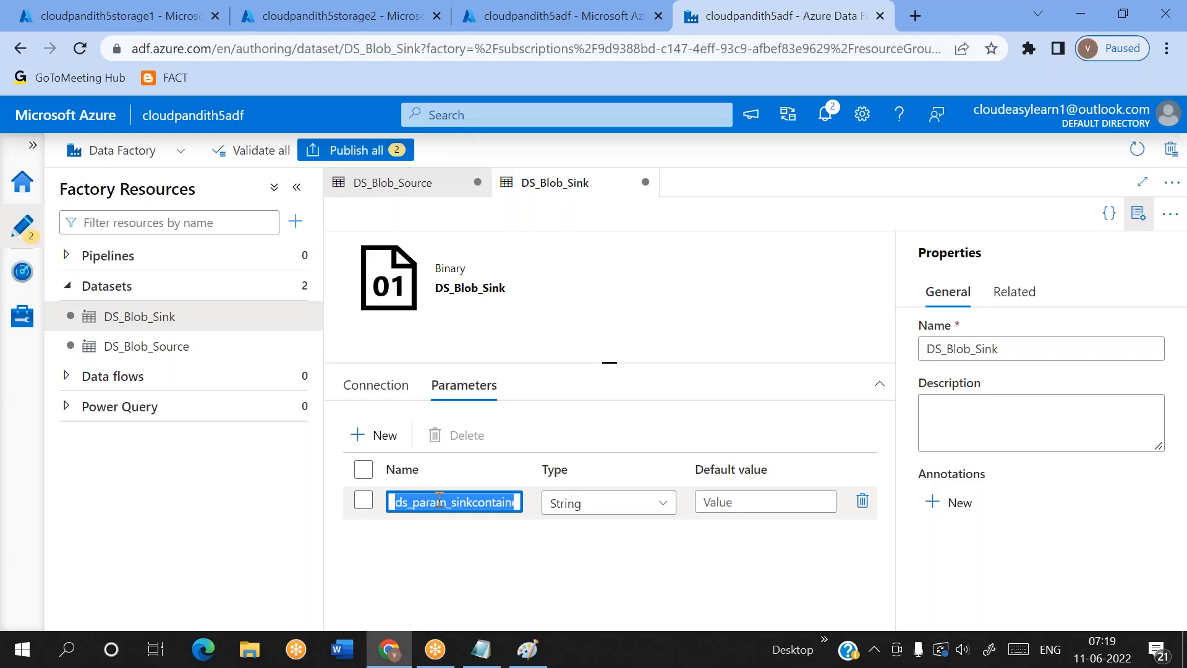
click(364, 401)
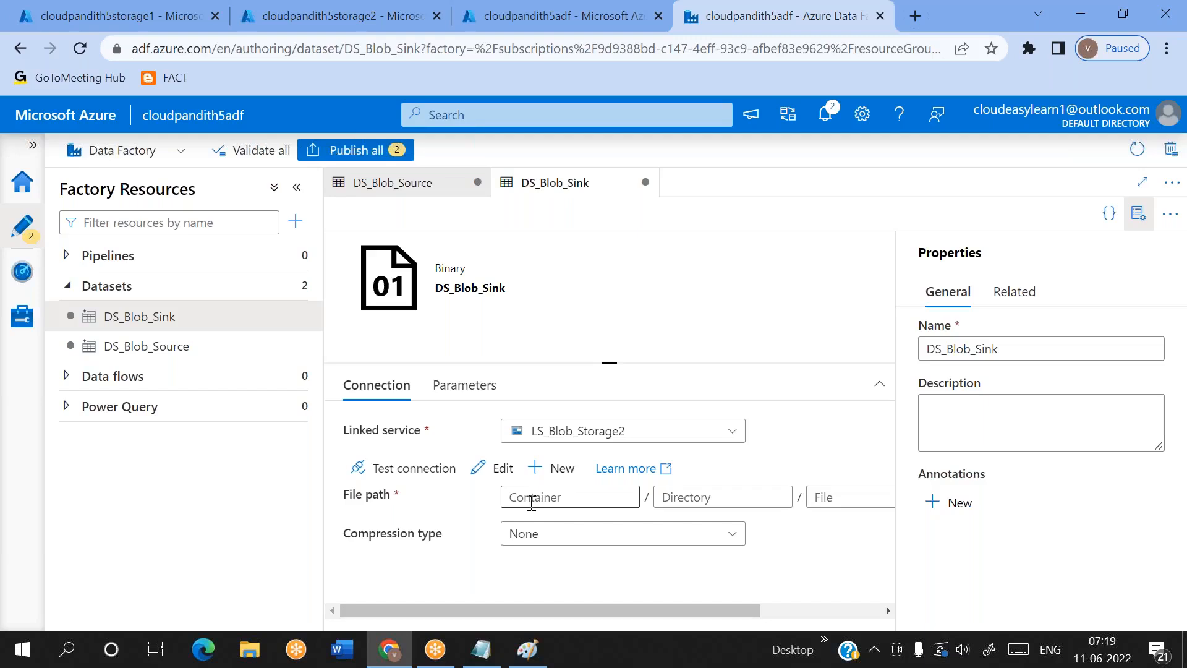
click(473, 386)
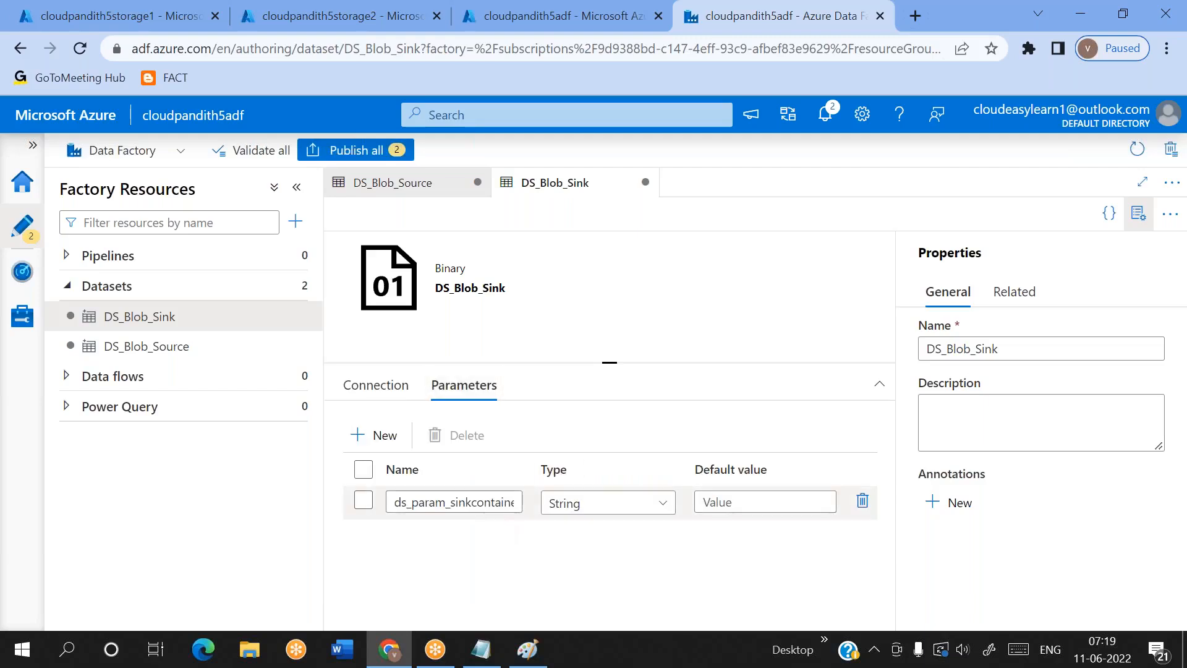
click(380, 391)
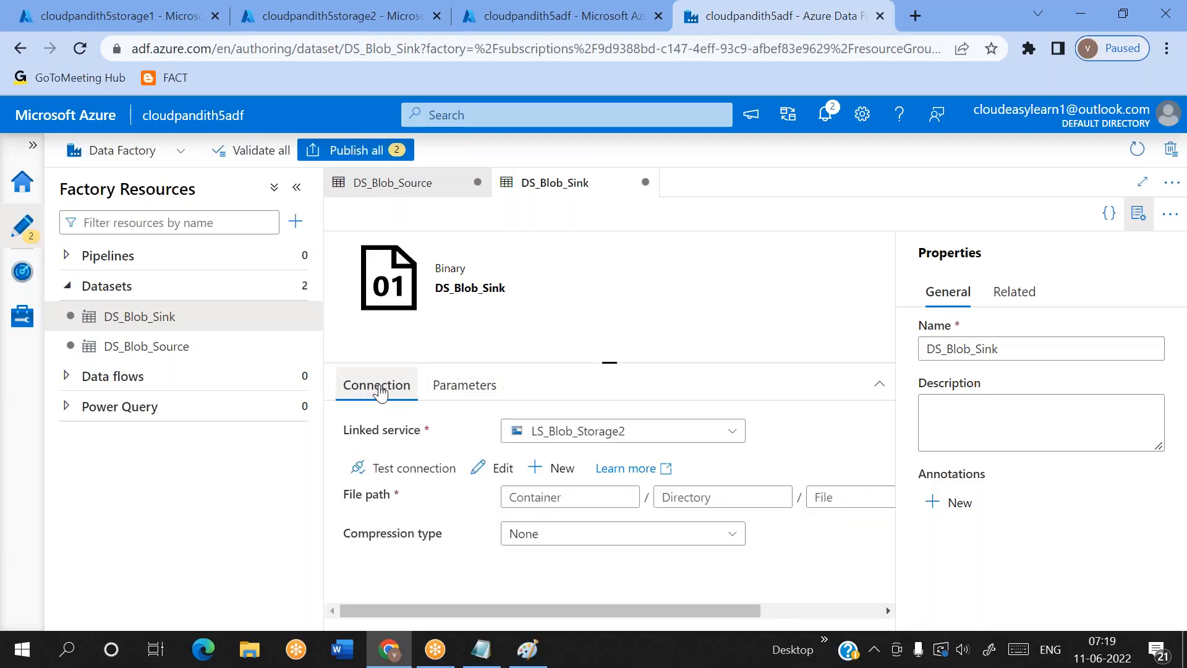
click(517, 496)
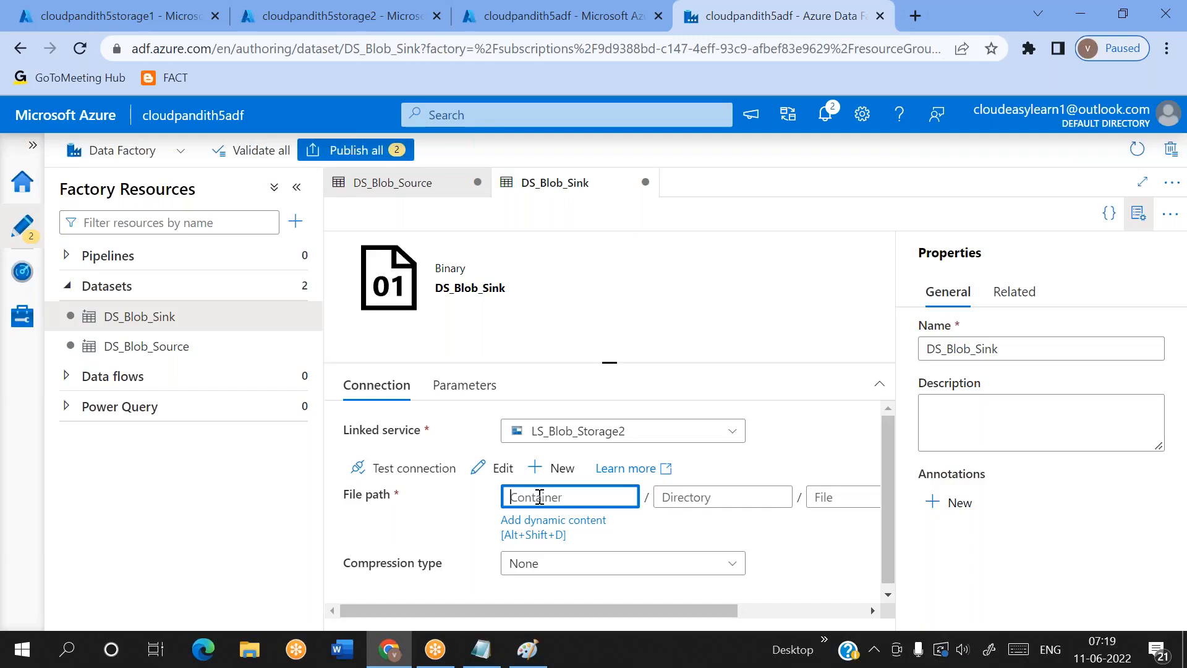
click(417, 521)
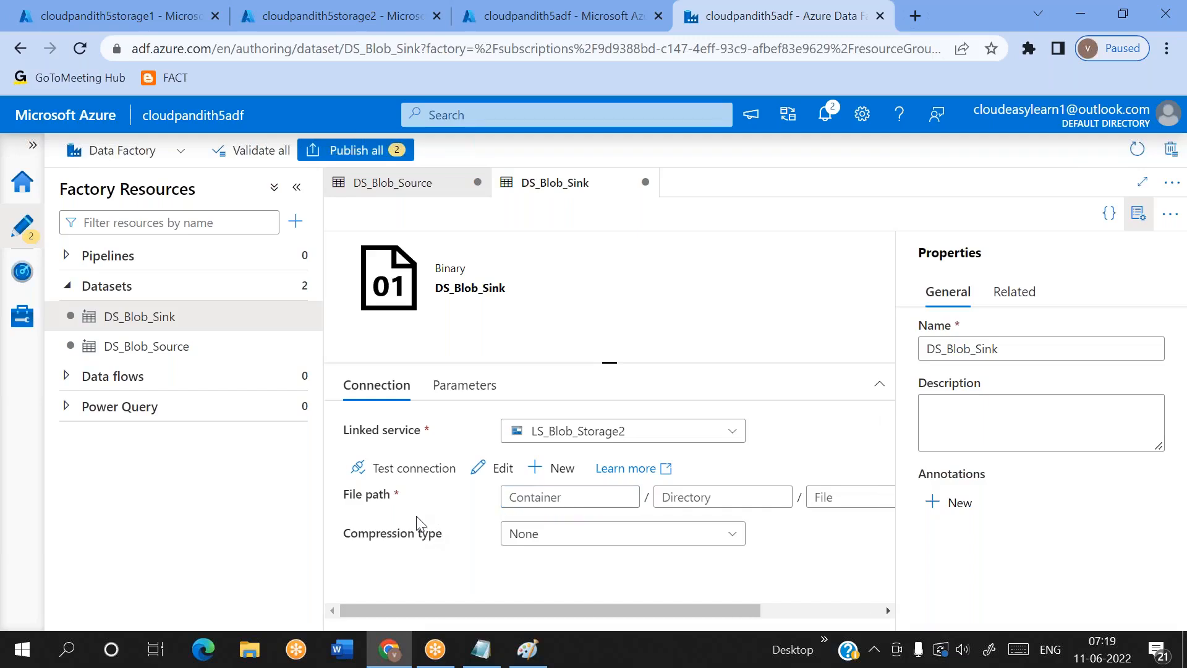
click(538, 497)
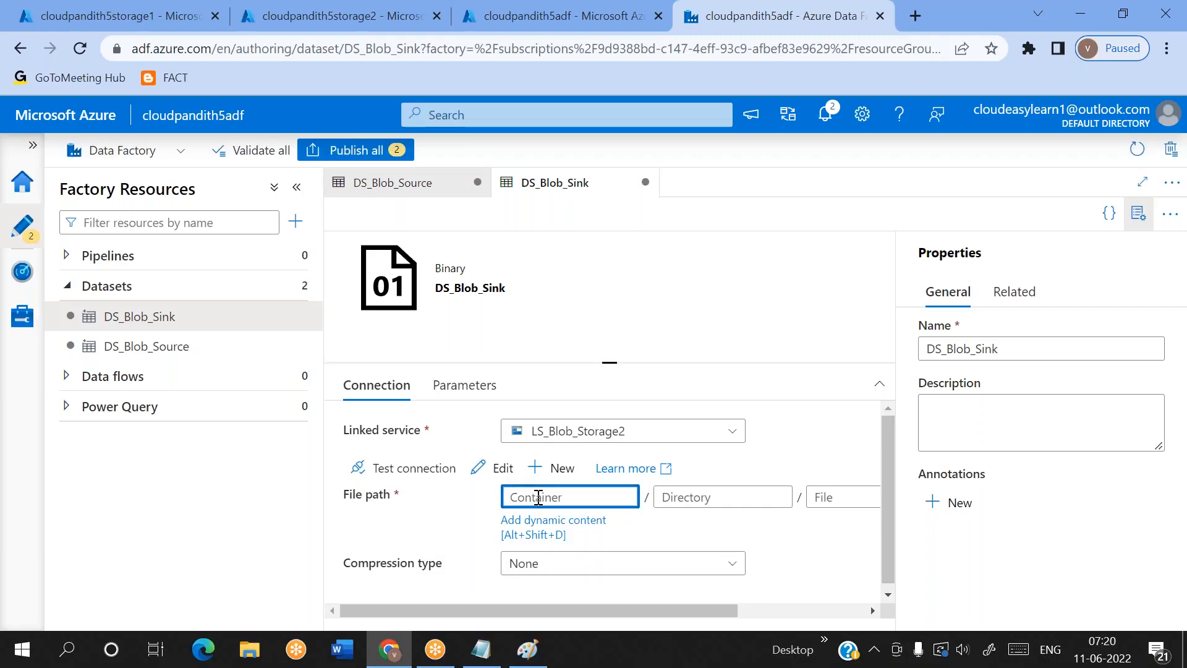
text(output)
key(ctrl+a)
key(BackSpace)
click(680, 498)
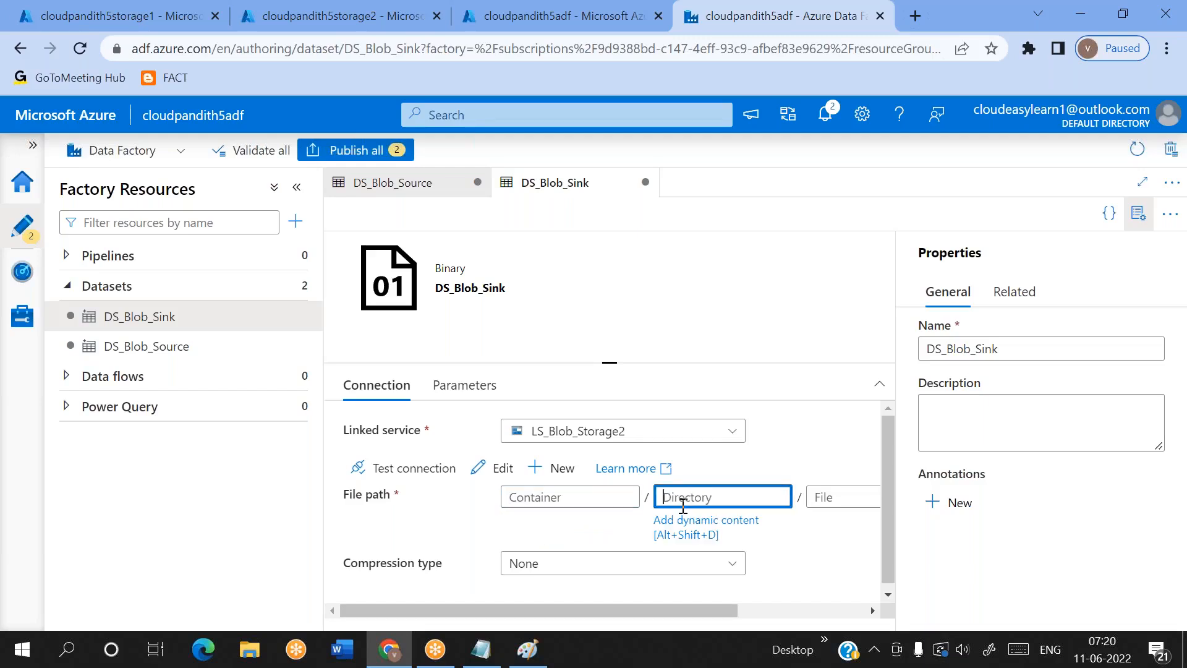
click(841, 499)
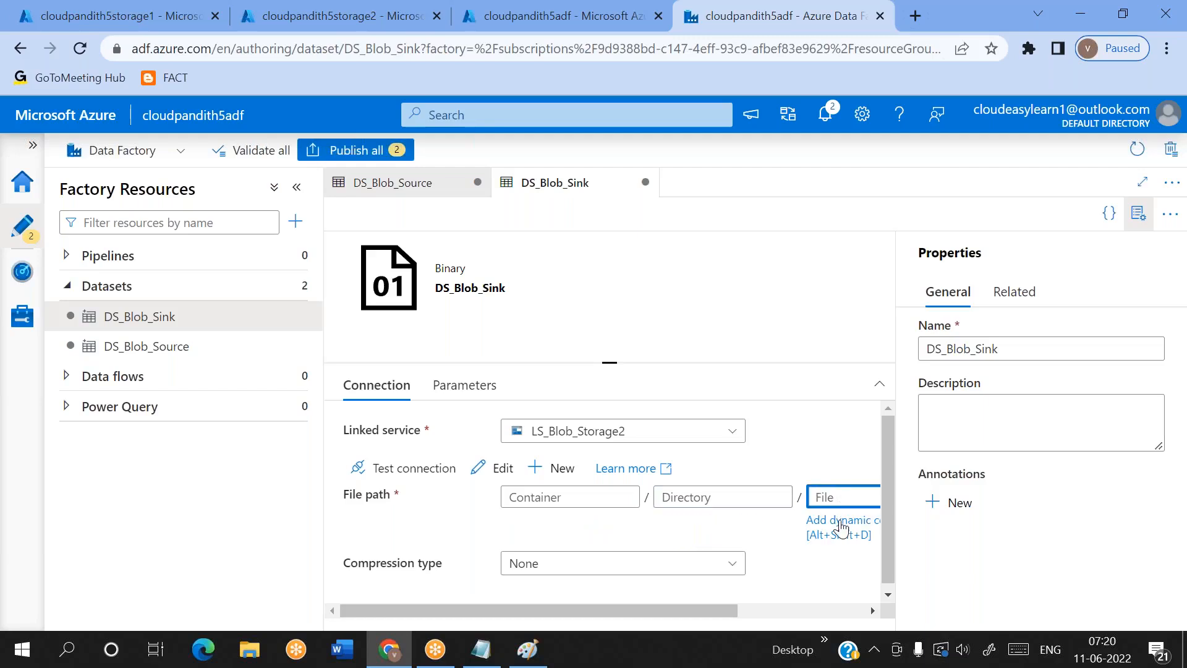
click(565, 496)
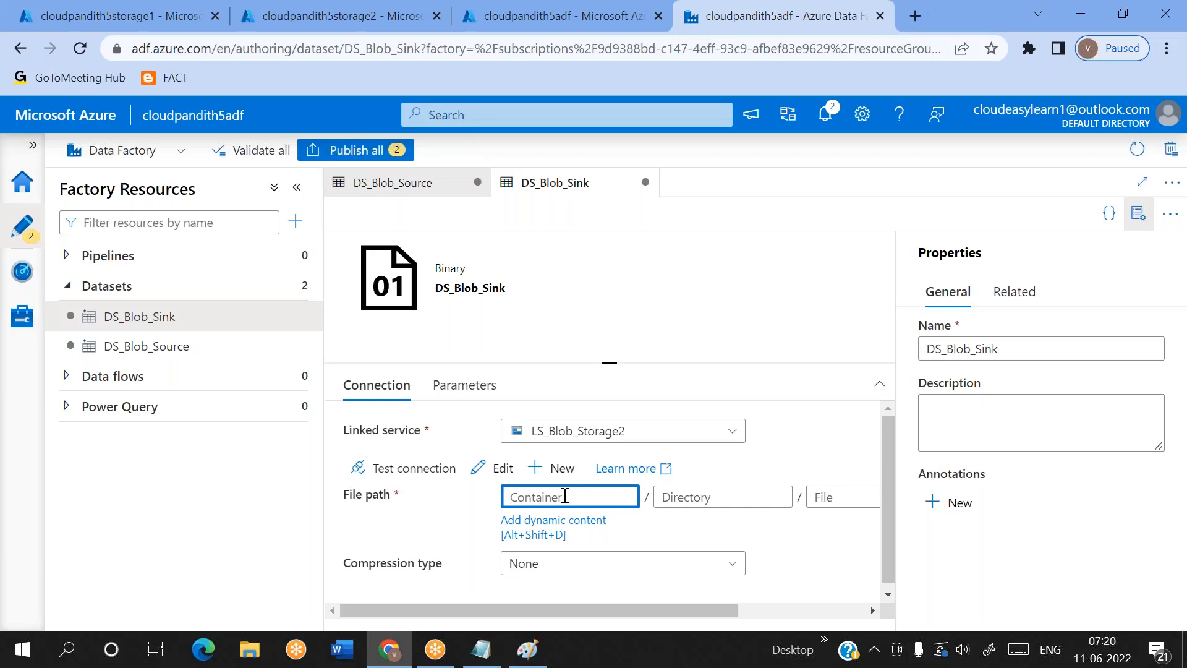
click(530, 521)
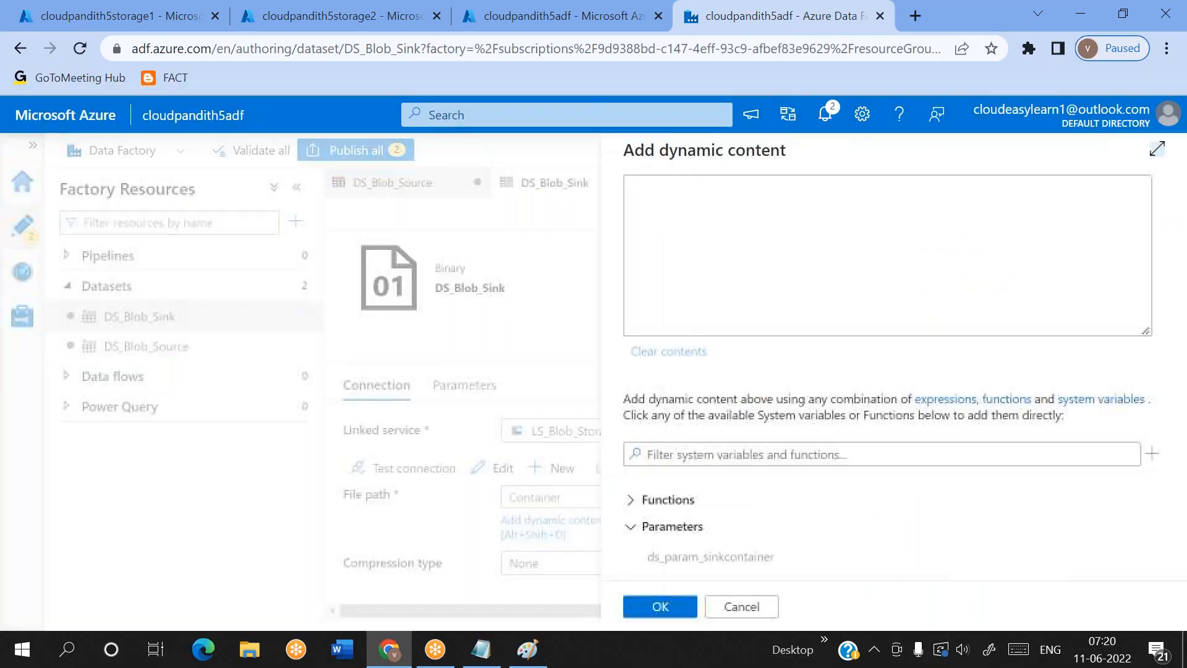
click(740, 568)
click(660, 607)
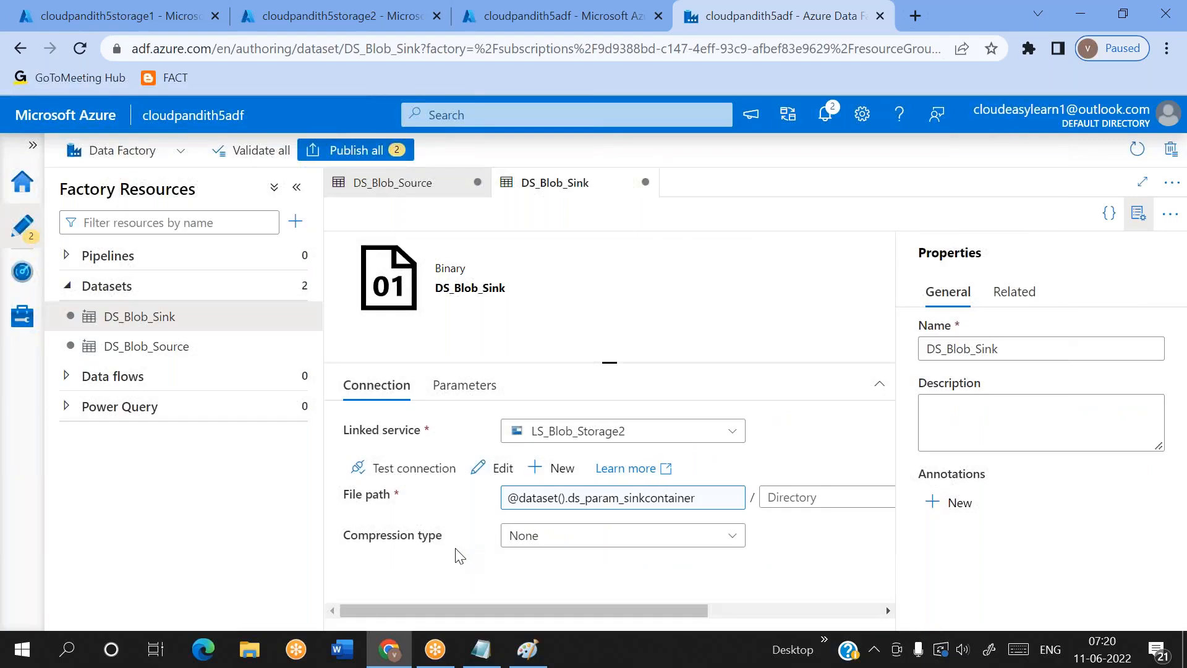
Create a new pipeline and add a Copy data activity to its canvas
click(286, 256)
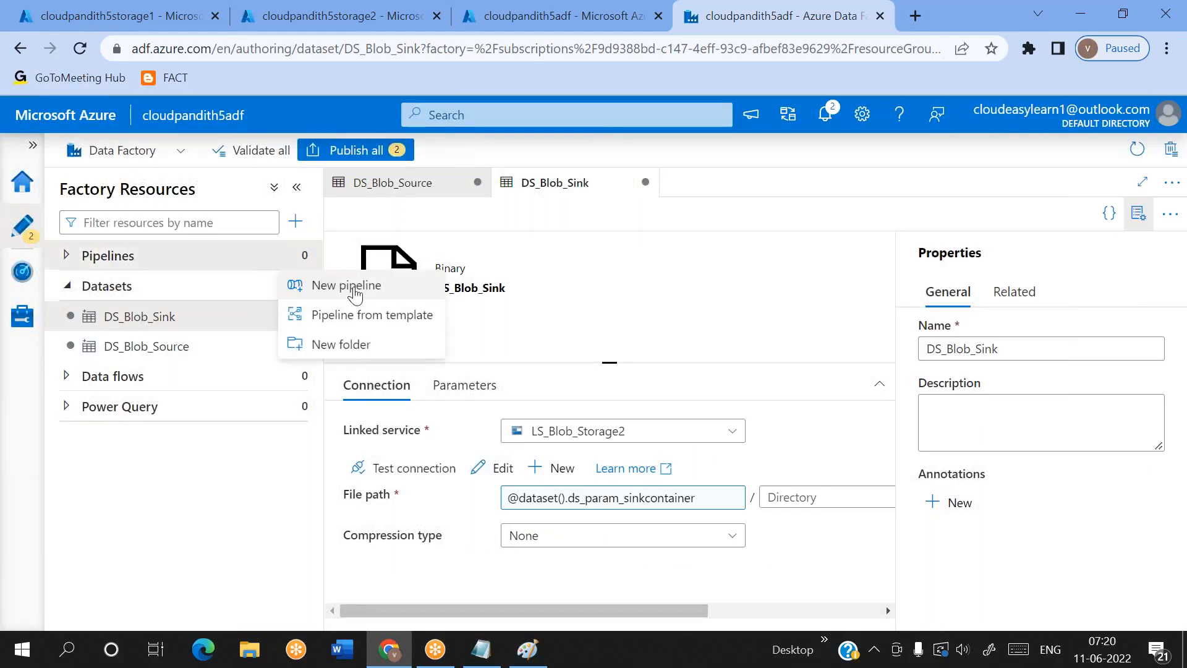
click(355, 295)
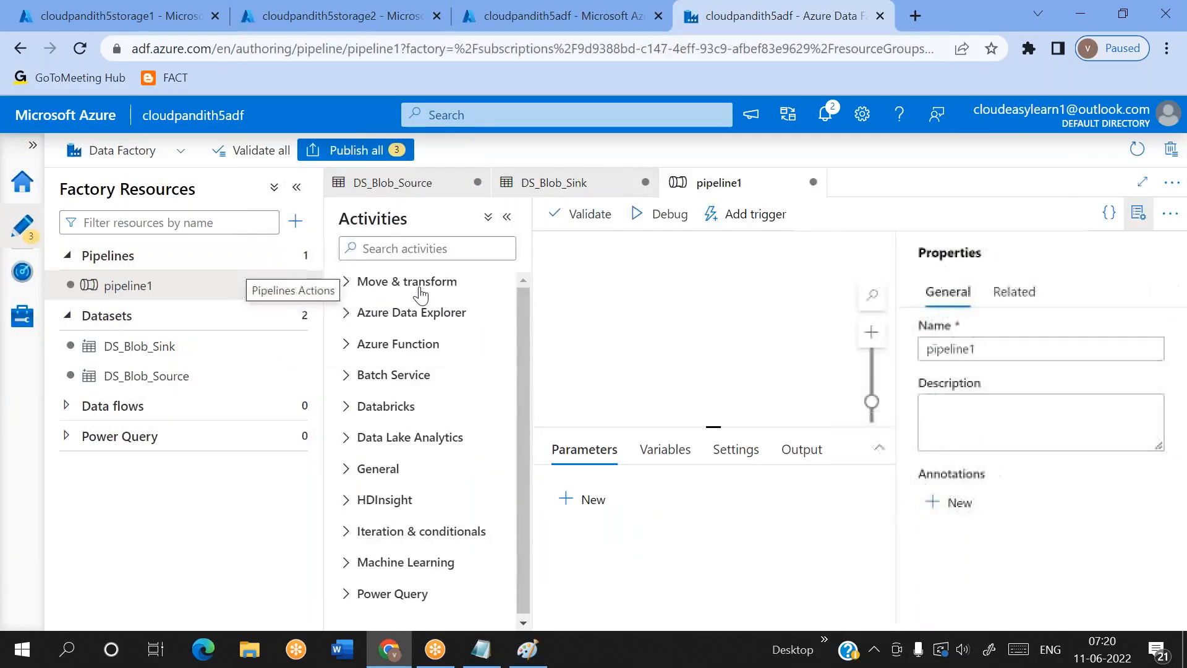
drag(405, 312, 711, 288)
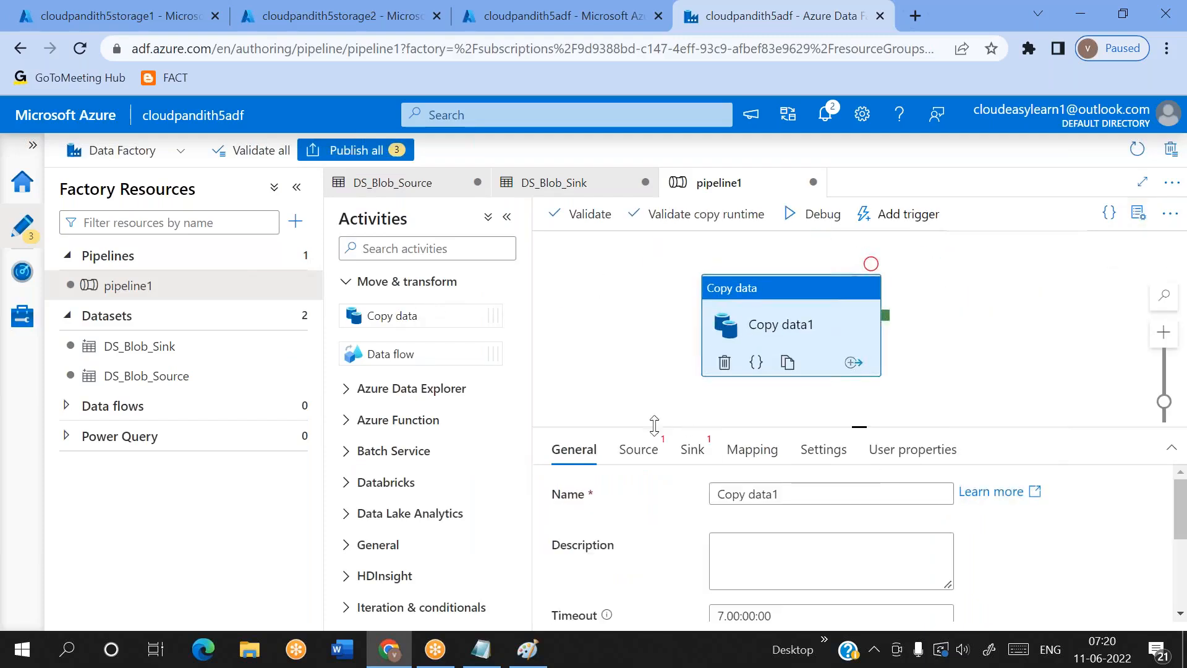
Set the Copy data activity's source dataset to DS_Blob_Source and its sink dataset to DS_Blob_Sink
click(637, 449)
click(769, 503)
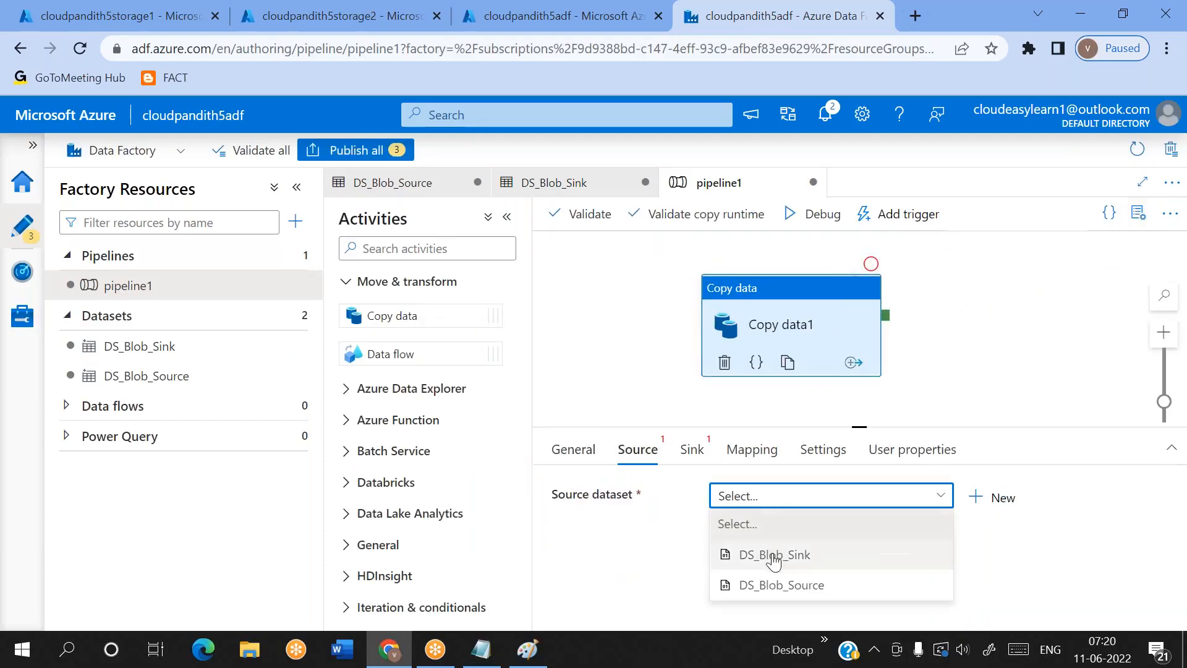
click(772, 584)
click(691, 449)
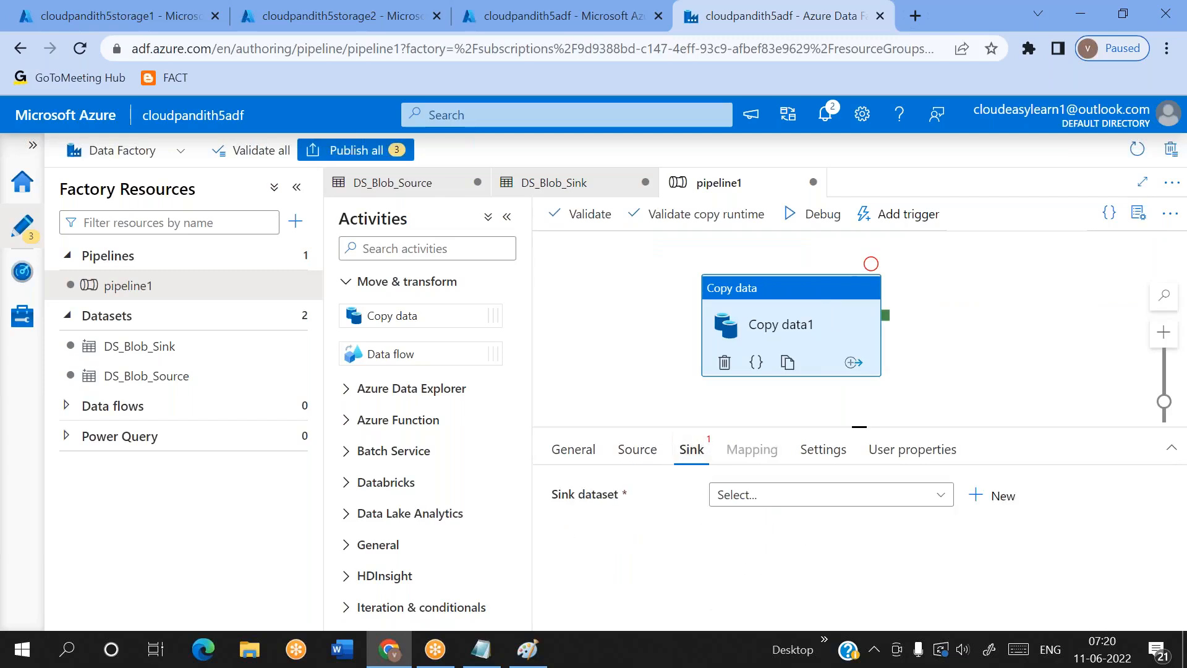
click(804, 497)
click(804, 554)
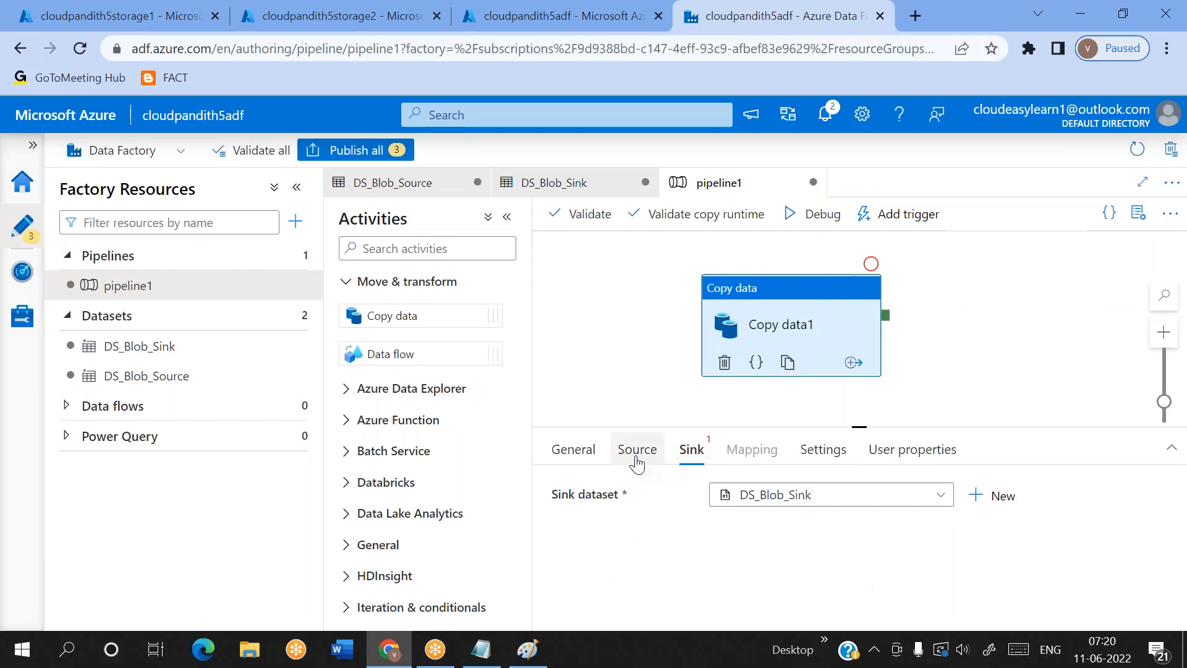
Set the Copy data activity's source dataset parameter ds_param_srccontainer to input
click(637, 449)
scroll(753, 546, down, 1)
click(899, 559)
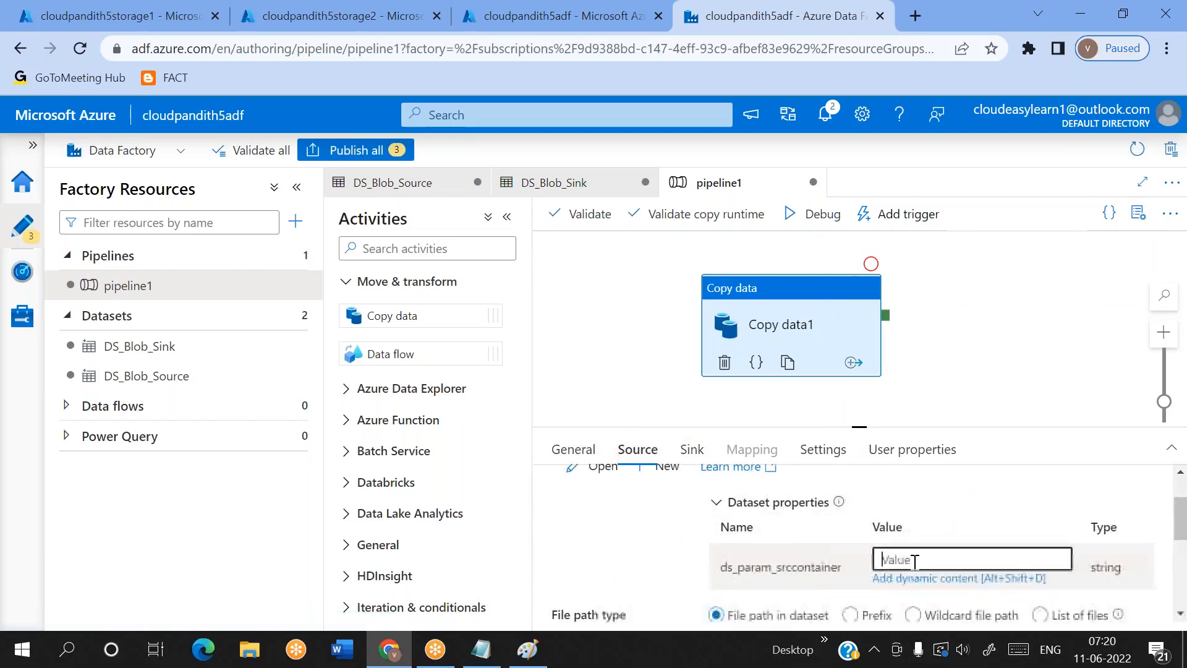
text(input)
key(BackSpace)
key(BackSpace)
key(BackSpace)
text(put)
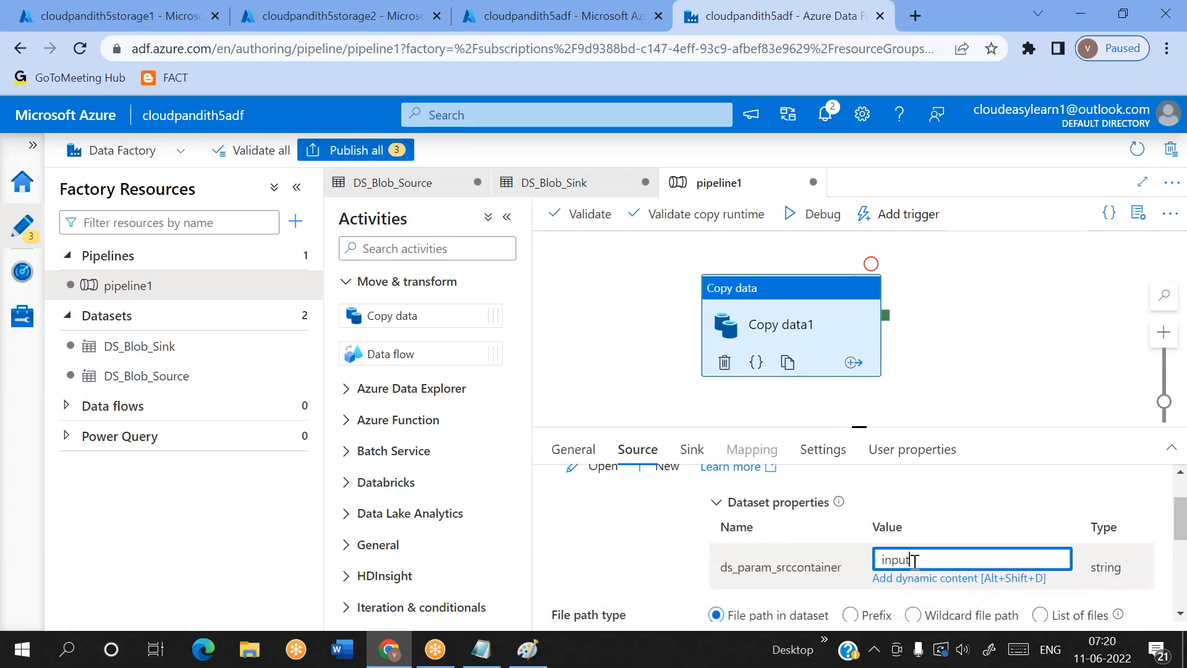
Set the Copy data activity's sink dataset parameter ds_param_sinkcontainer to output, and return to its source settings
click(692, 448)
click(903, 512)
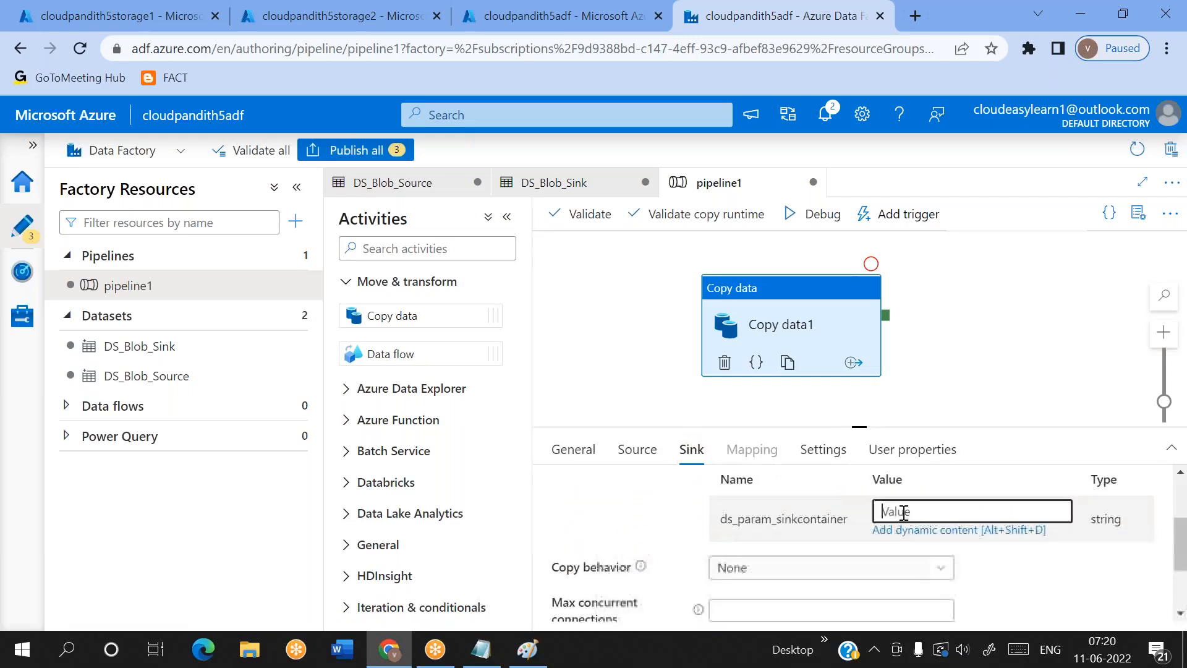
text(oup)
text(tput)
scroll(643, 531, up, 1)
scroll(643, 531, up, 2)
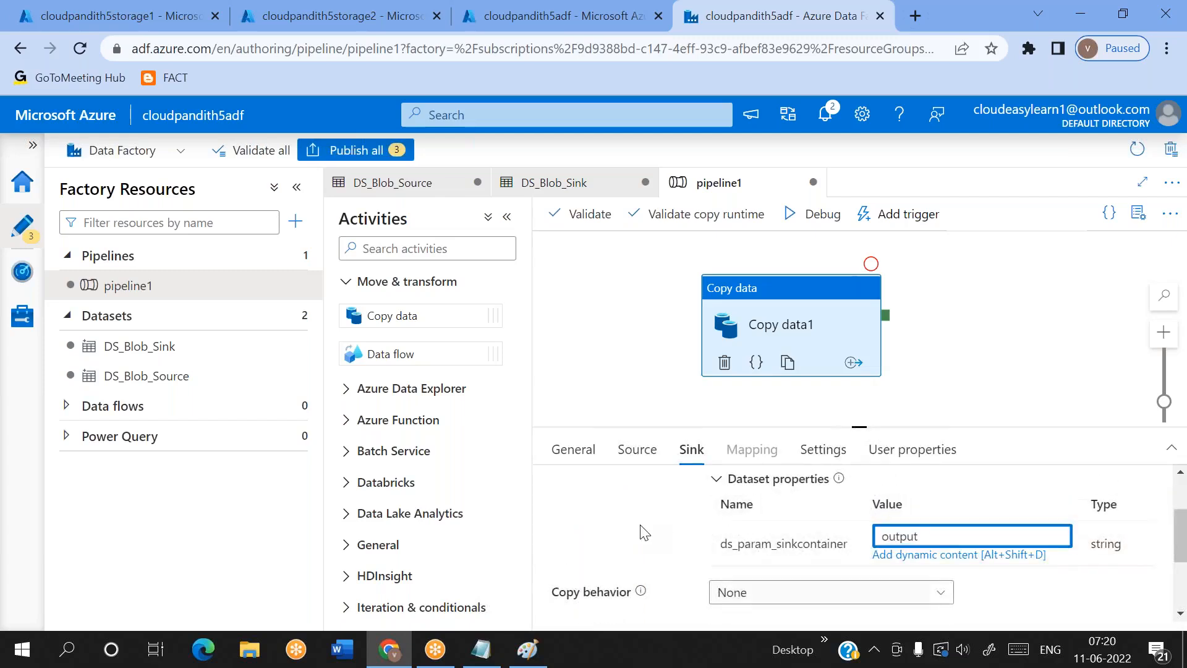
click(636, 455)
scroll(897, 554, down, 3)
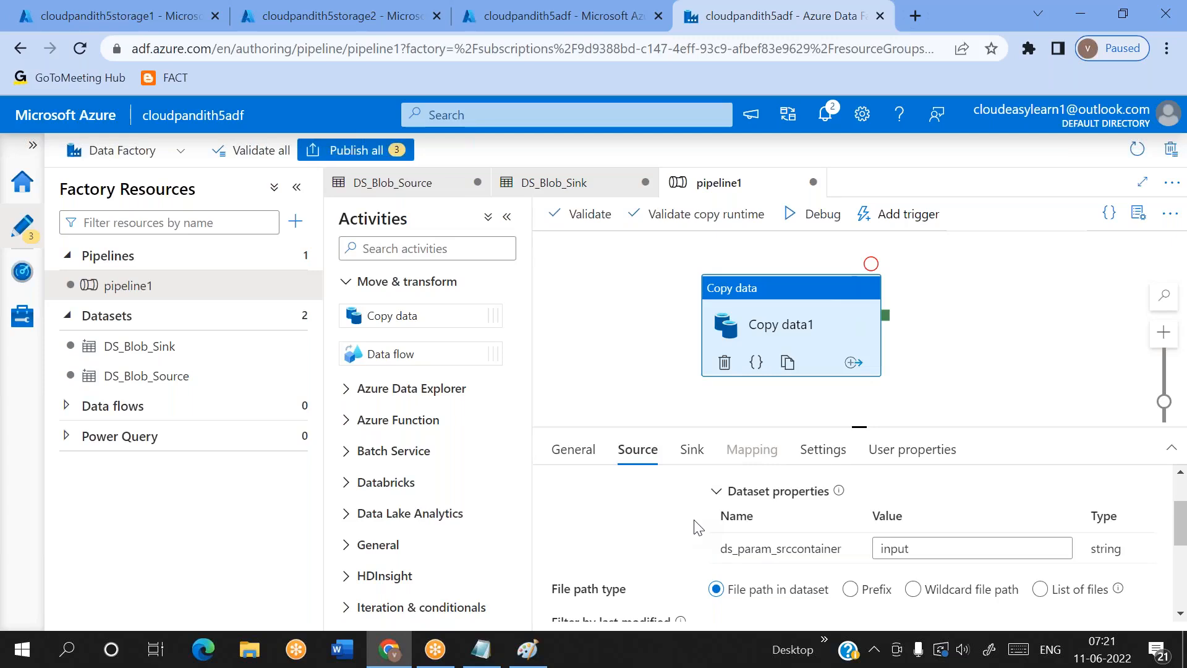
Switch to Notepad and open a second, blank Notepad window maximized
click(478, 662)
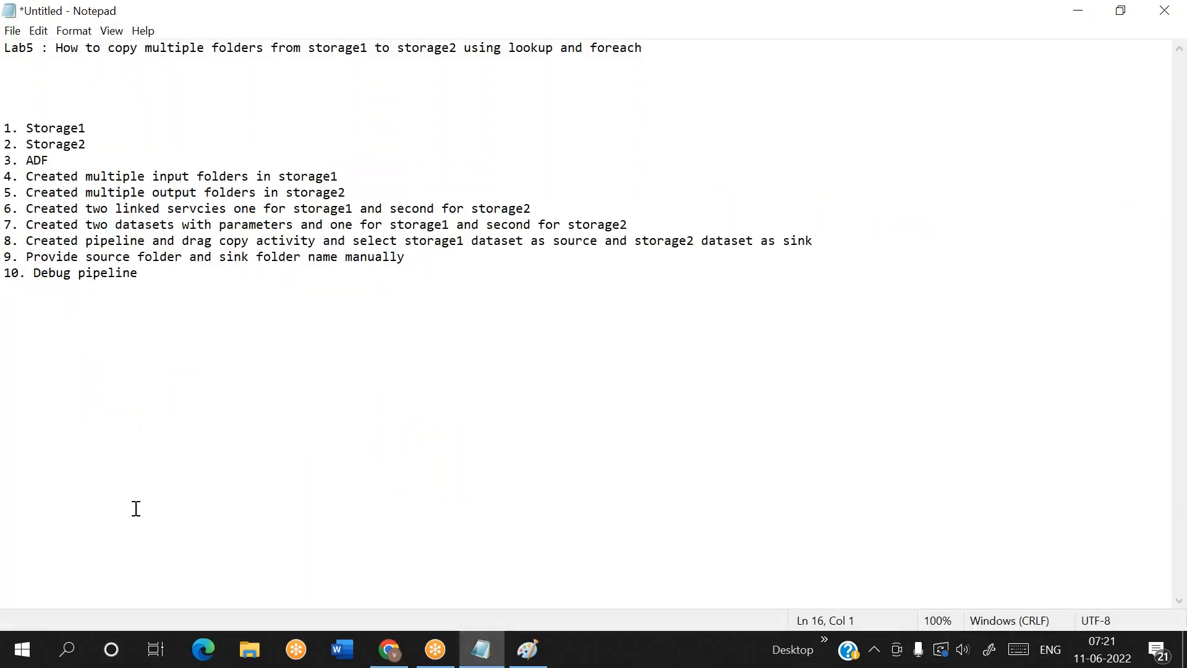
click(72, 652)
text(ote)
key(Return)
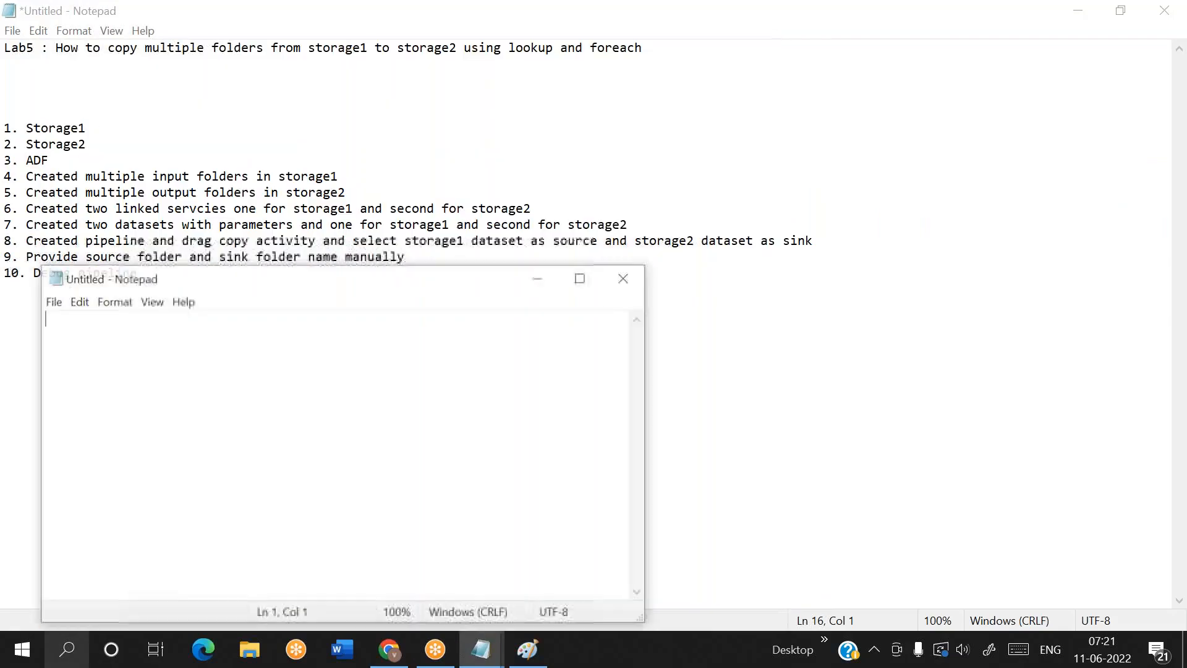
click(587, 279)
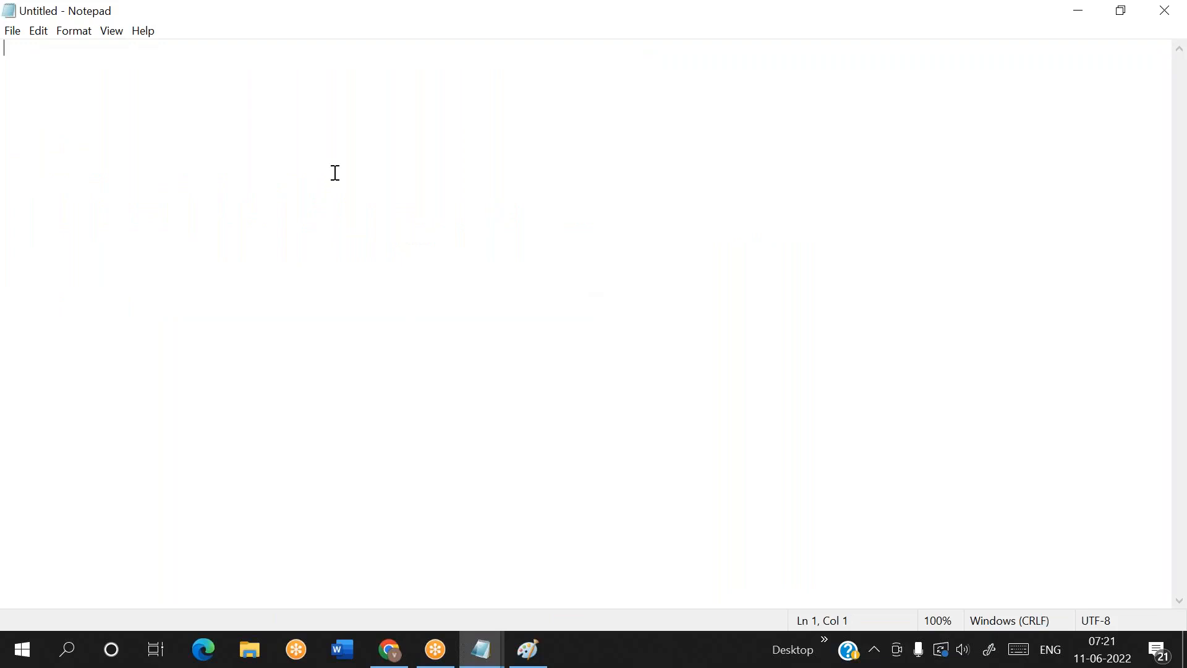
Enter the header line sourcecontainer,sinkcontainer in the blank note
text(sourcec)
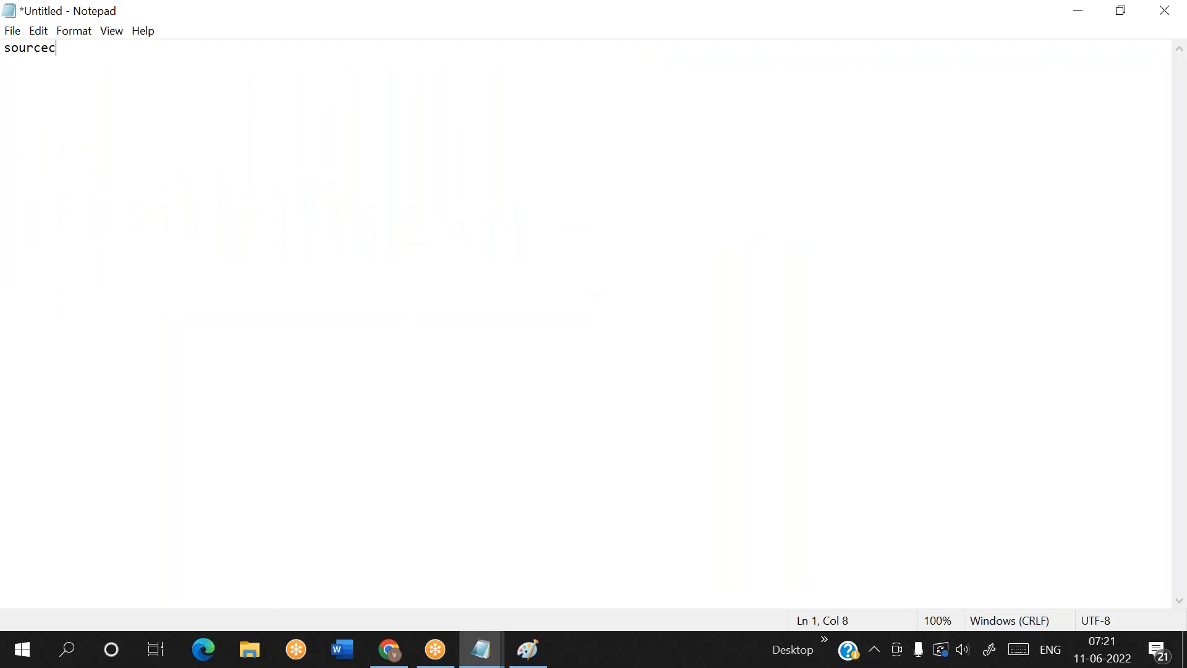
text(ontainer,sinkcontainer)
key(Return)
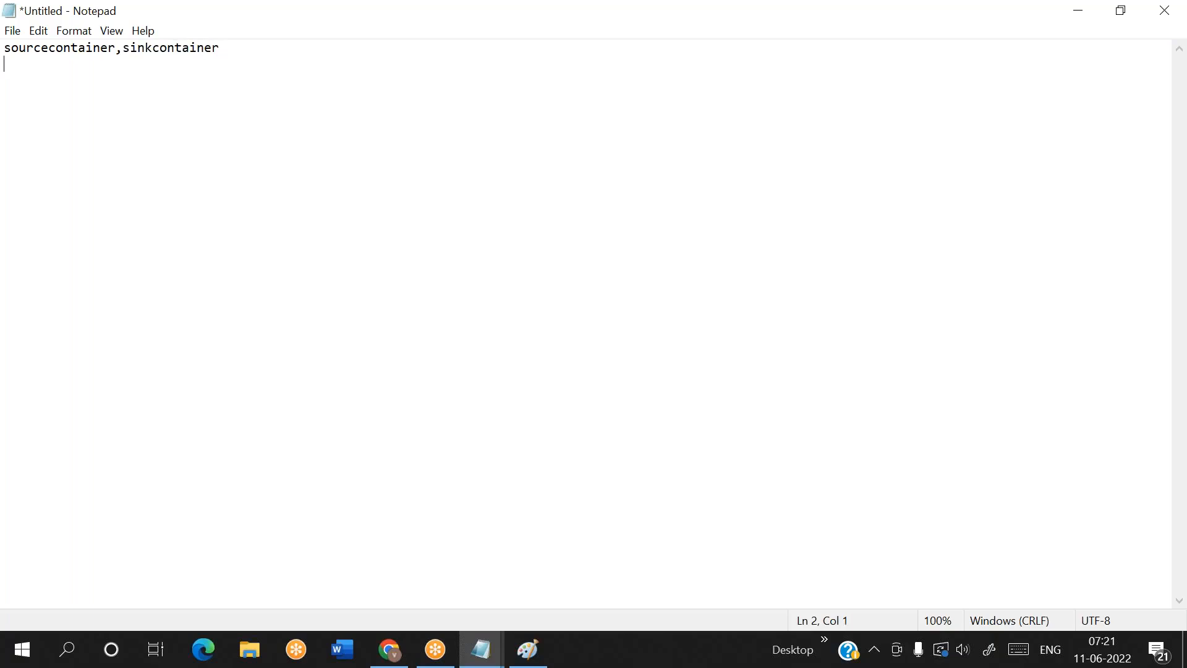
key(Up)
key(shift+End)
key(Down)
key(Up)
drag(236, 50, 20, 42)
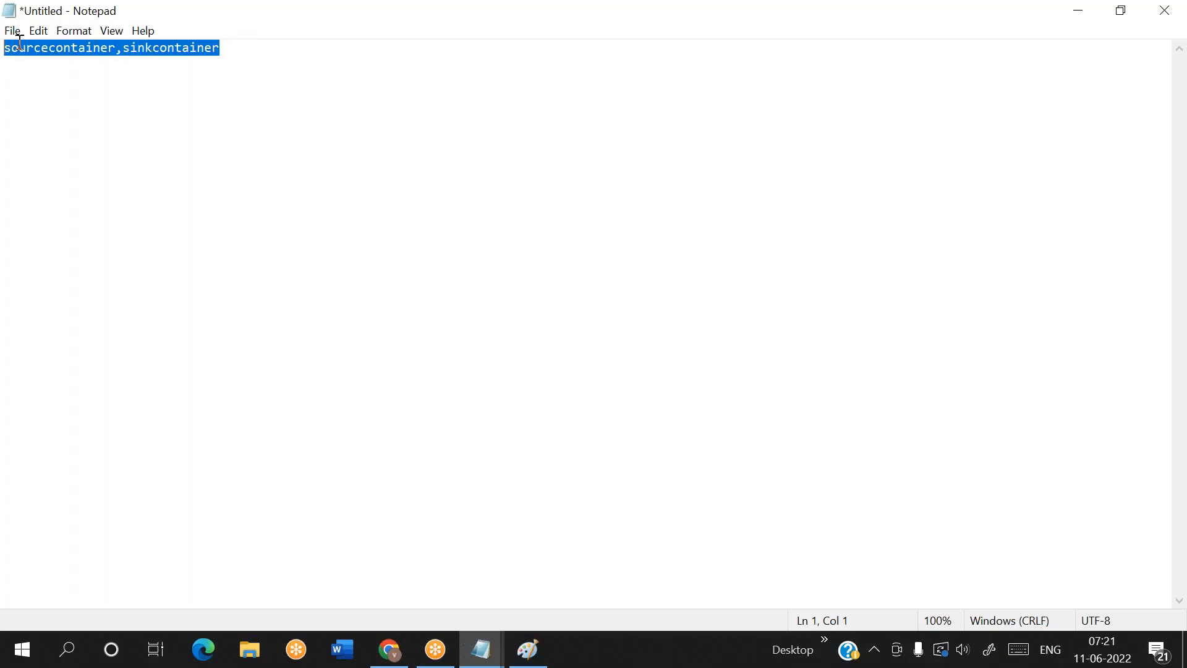
click(250, 52)
key(Return)
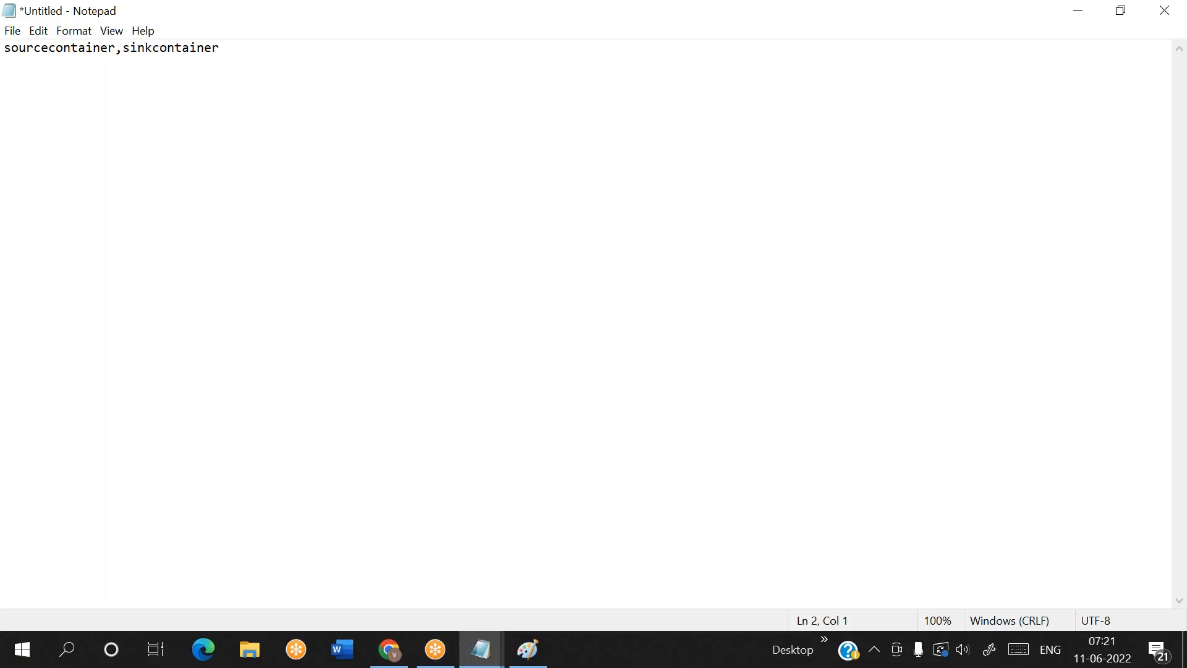
click(818, 27)
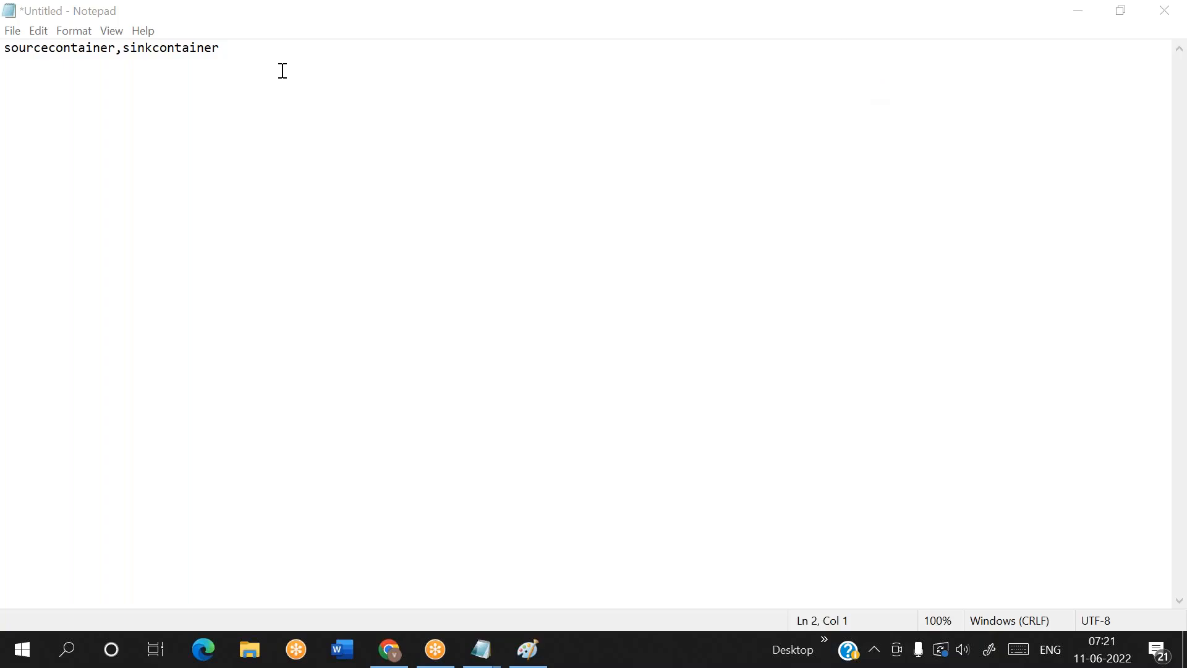
Add the mapping rows input,output; input1,output1; and input2,output2 below the header line
click(83, 62)
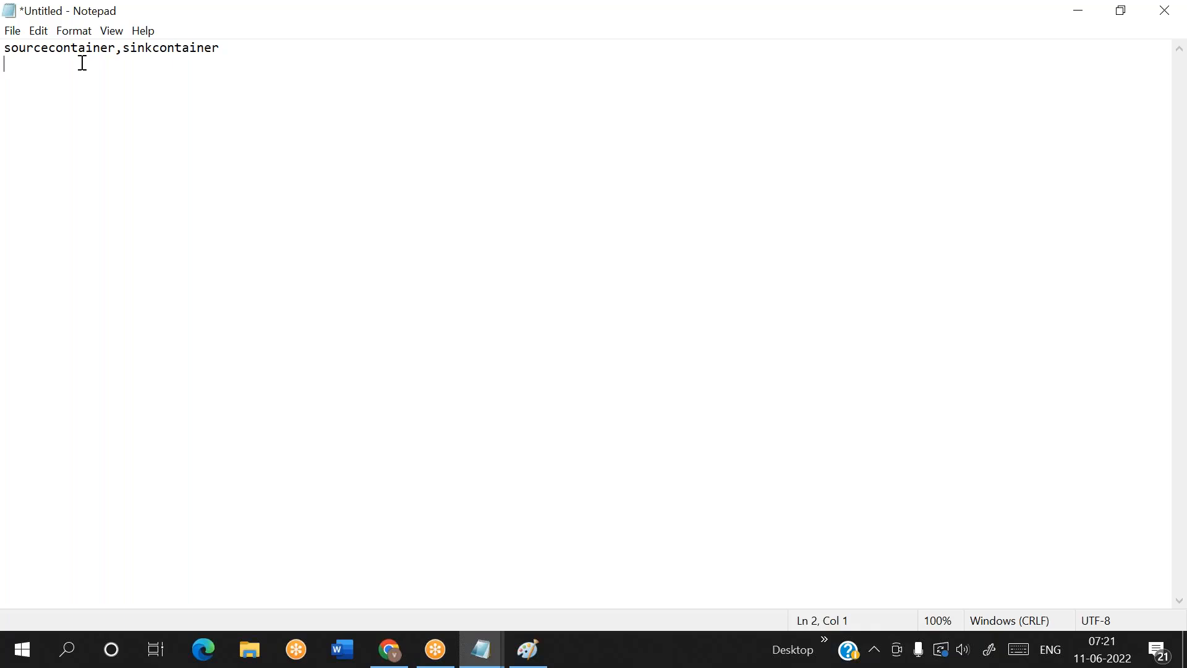
text(input,output)
key(Return)
text(input1,output1)
key(Return)
text(input2,)
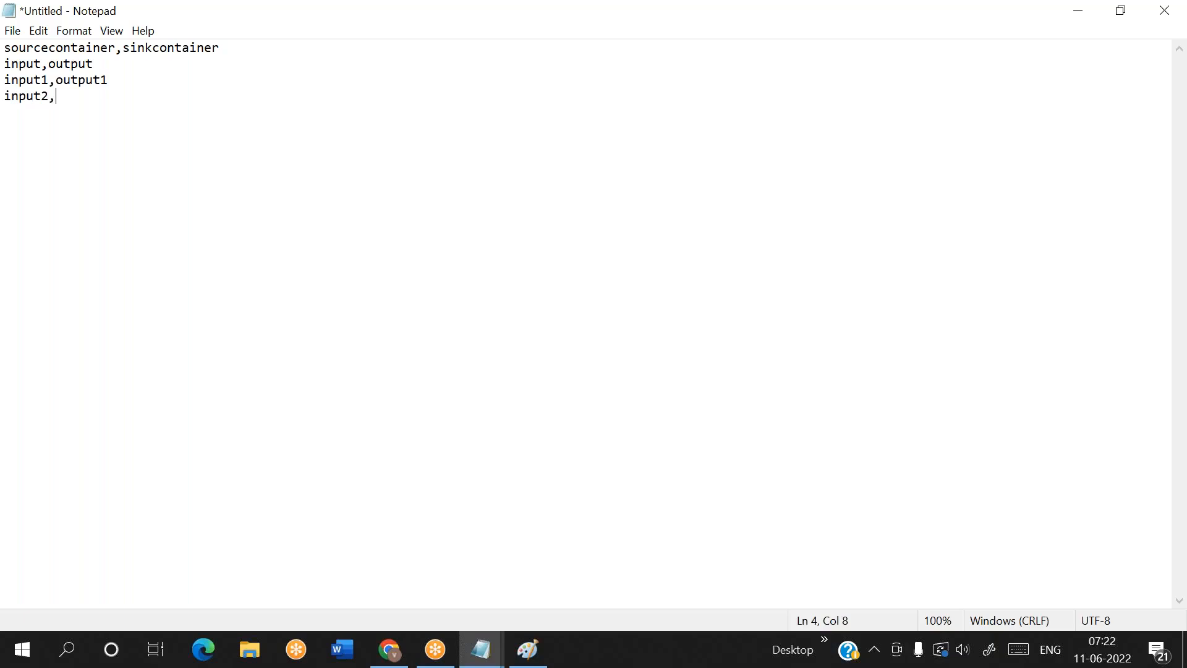
text(output2)
Add three more mapping rows: input2,output5; input3,output3; and input1,output7
key(Return)
text(input2,output5)
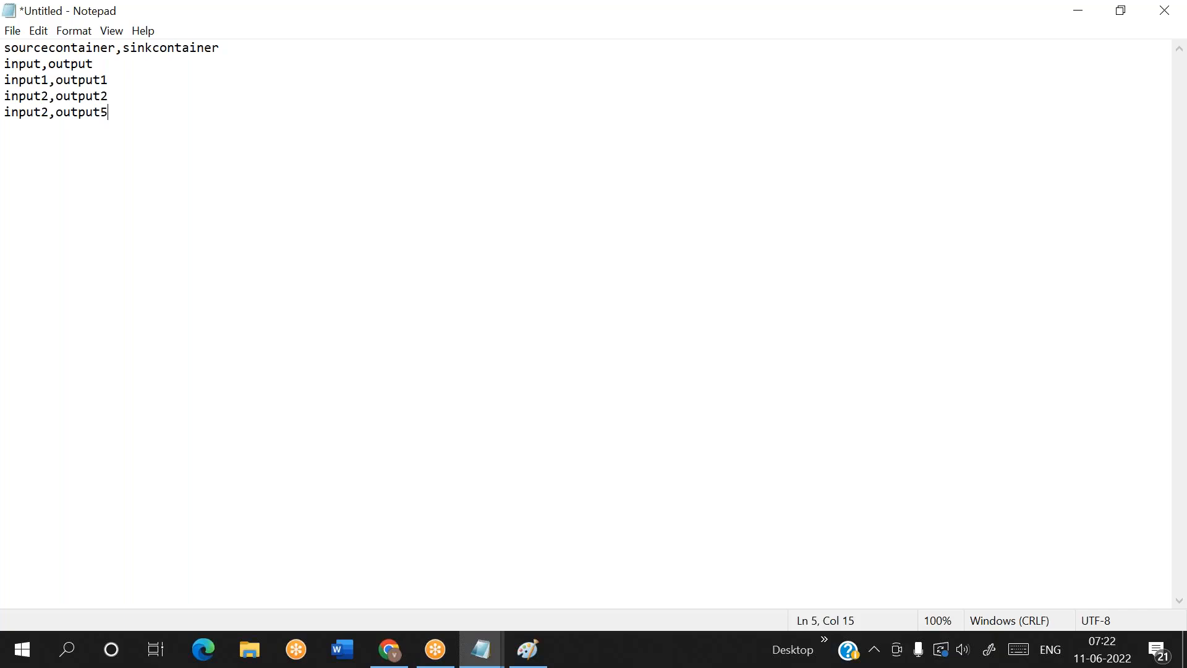
text(input3,output3)
key(Return)
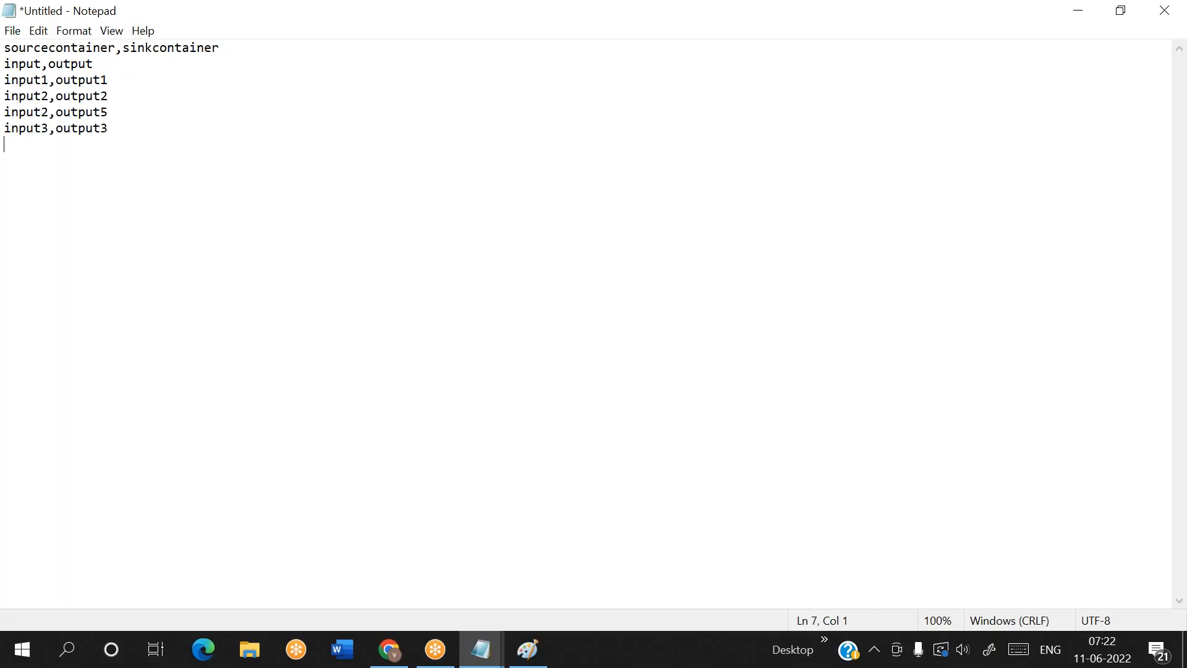
text(input1,output7)
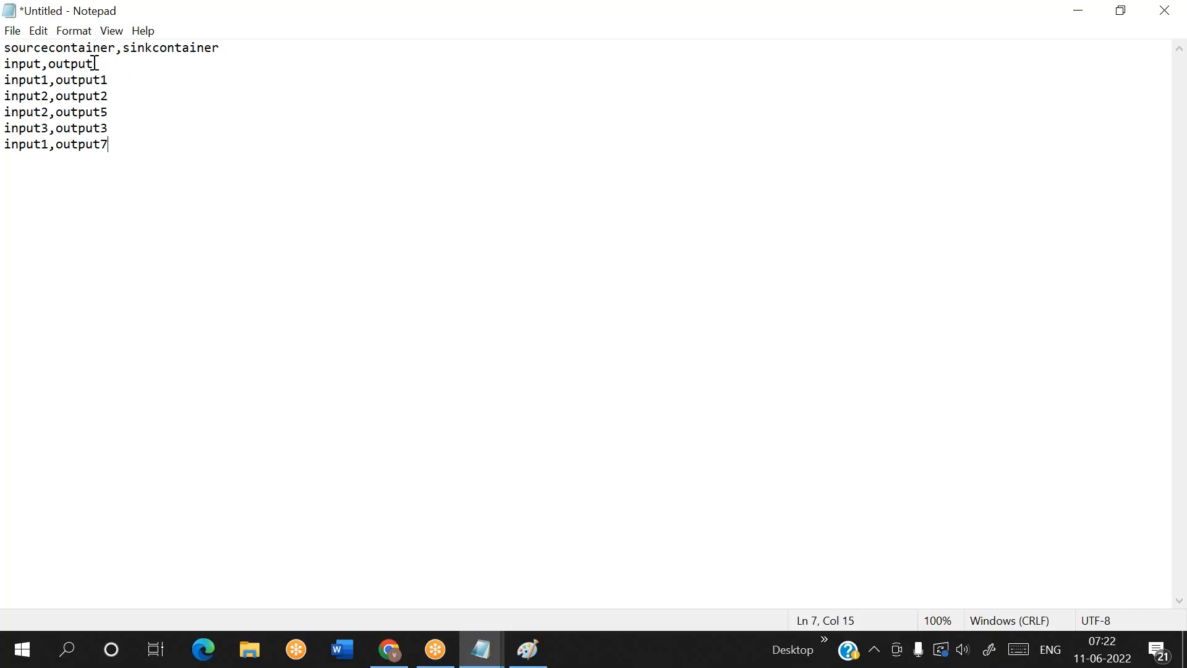
Annotate the input,output row with a dashed line and item(), and remove the annotation again
drag(94, 64, 9, 62)
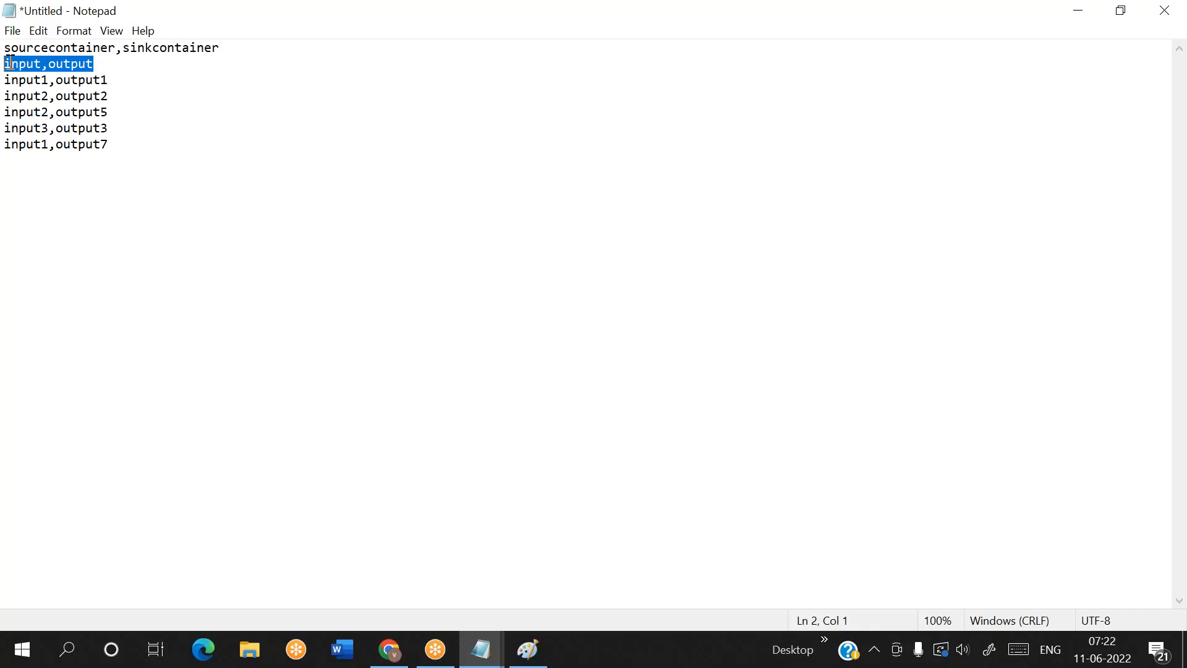
key(End)
text(-----------------item())
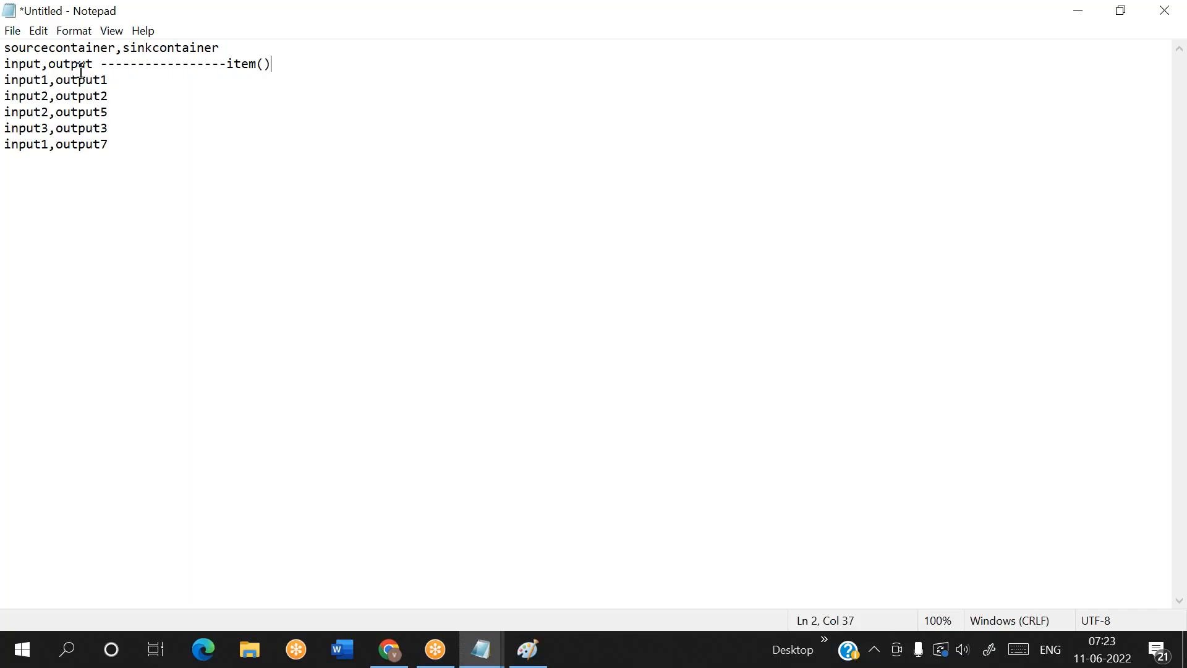
drag(94, 69, 305, 72)
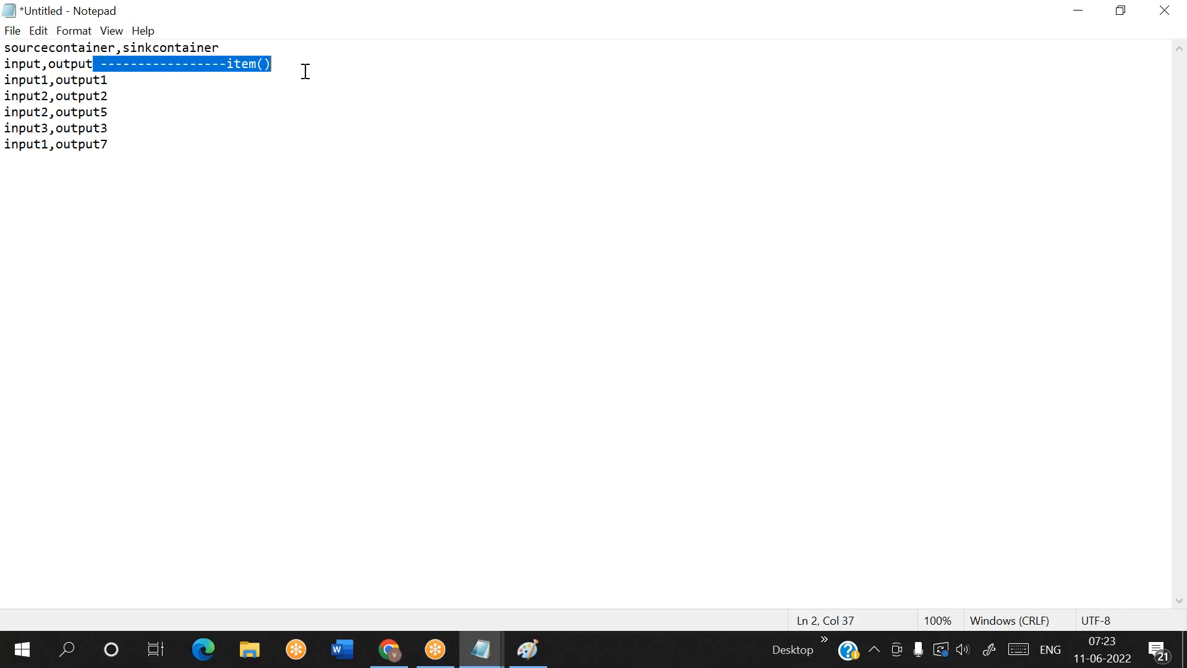
key(BackSpace)
Examine the source and sink header names and the container mapping rows beneath them
drag(108, 144, 6, 62)
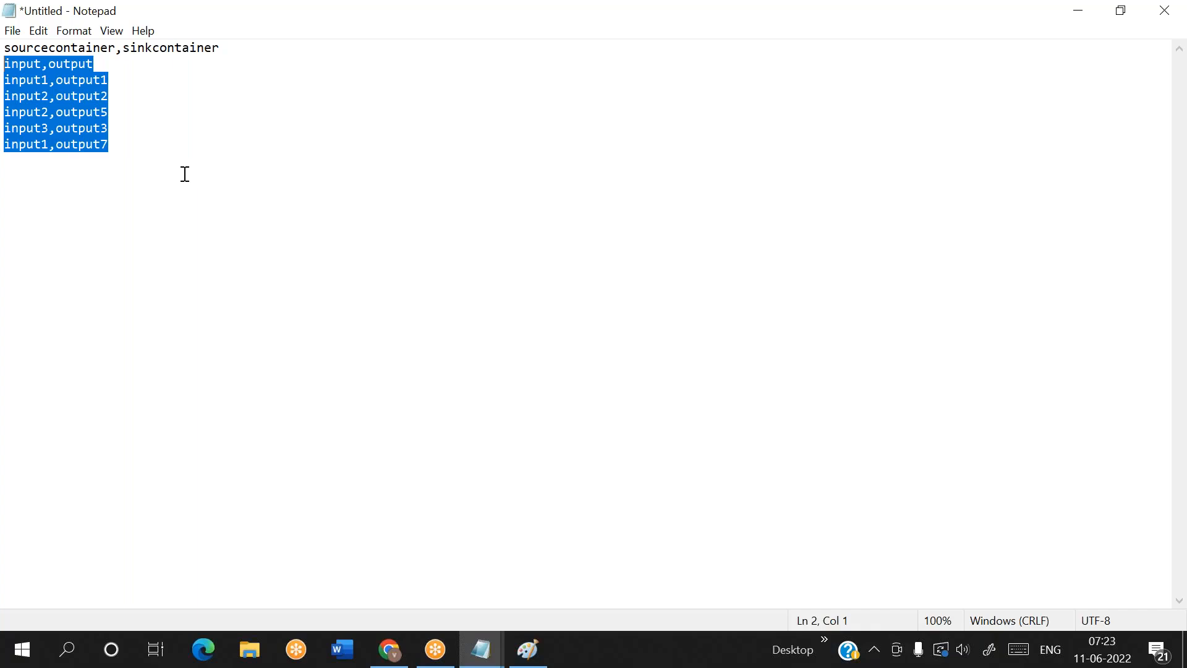
click(827, 33)
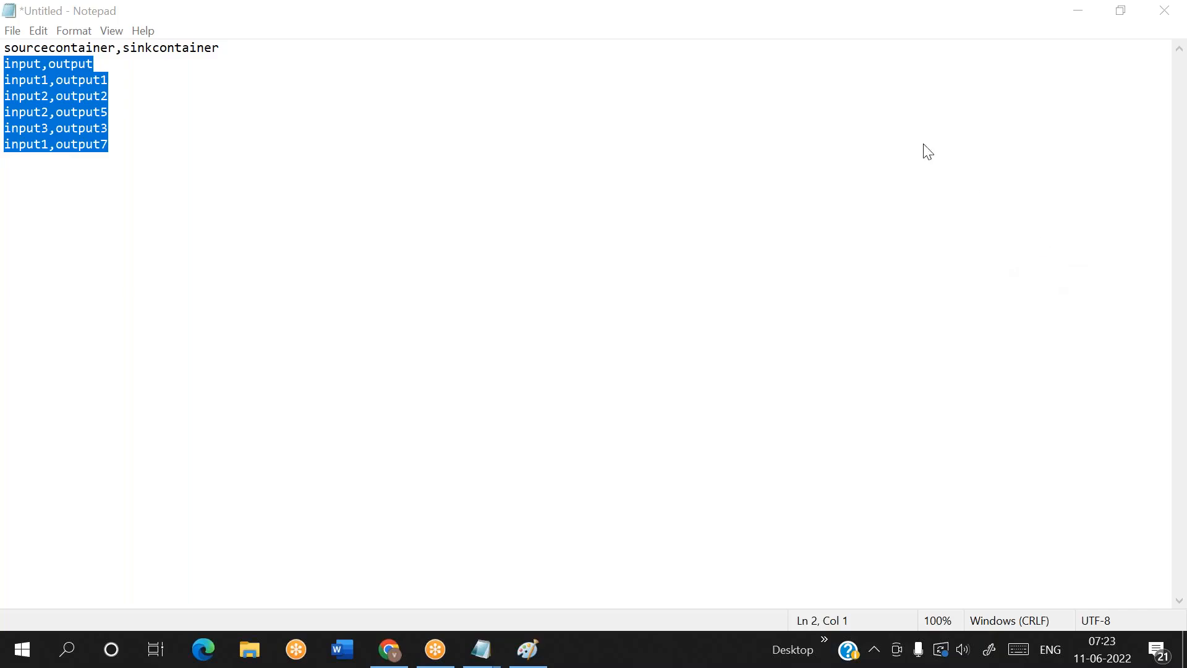
click(325, 127)
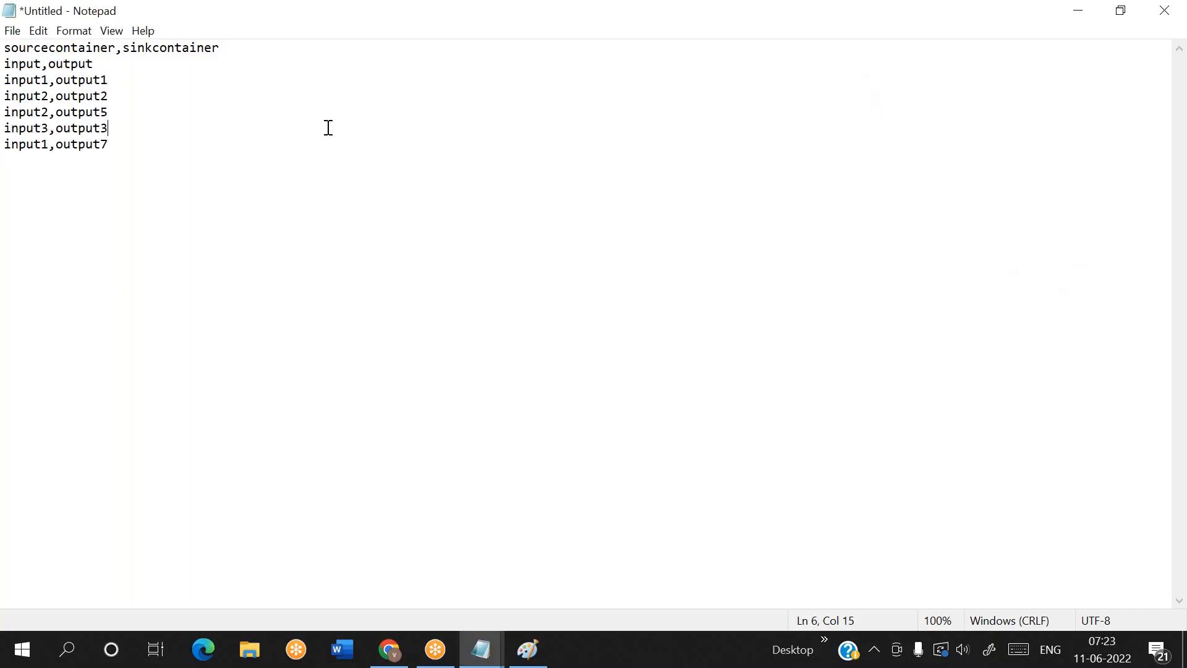
click(74, 46)
double_click(74, 46)
double_click(148, 53)
click(147, 53)
drag(28, 63, 100, 96)
click(25, 96)
click(124, 147)
Try an arrow annotation after the input,output row and delete it
click(102, 66)
text(--->)
key(BackSpace)
key(BackSpace)
key(BackSpace)
key(BackSpace)
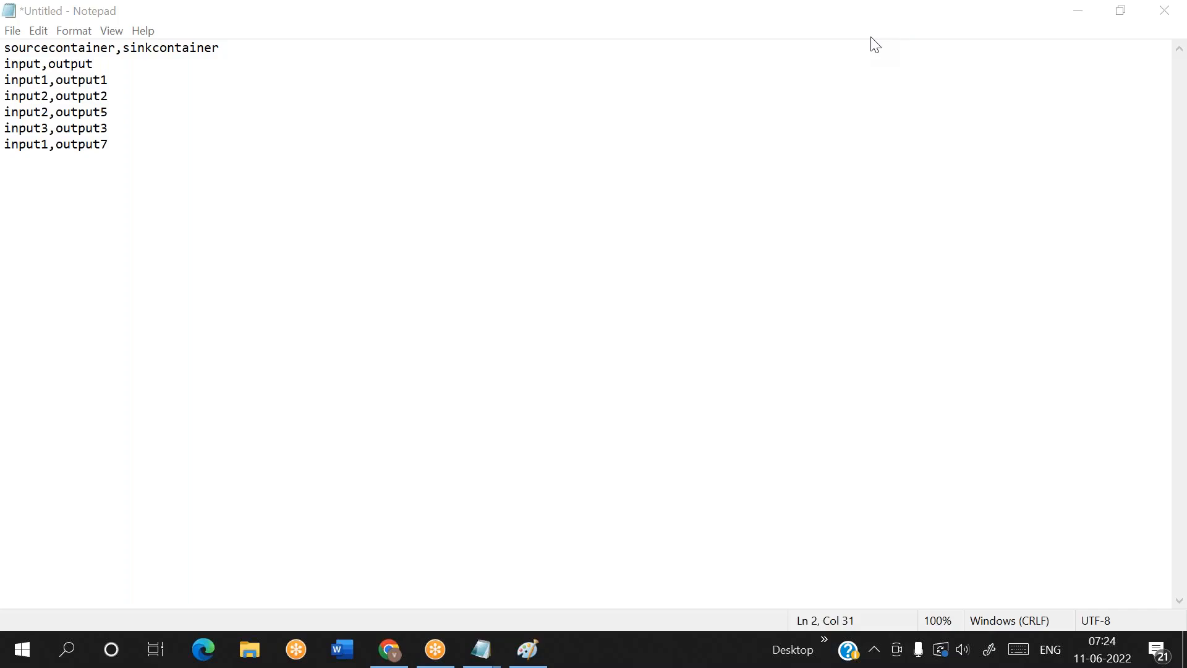
click(150, 144)
key(Return)
key(Return)
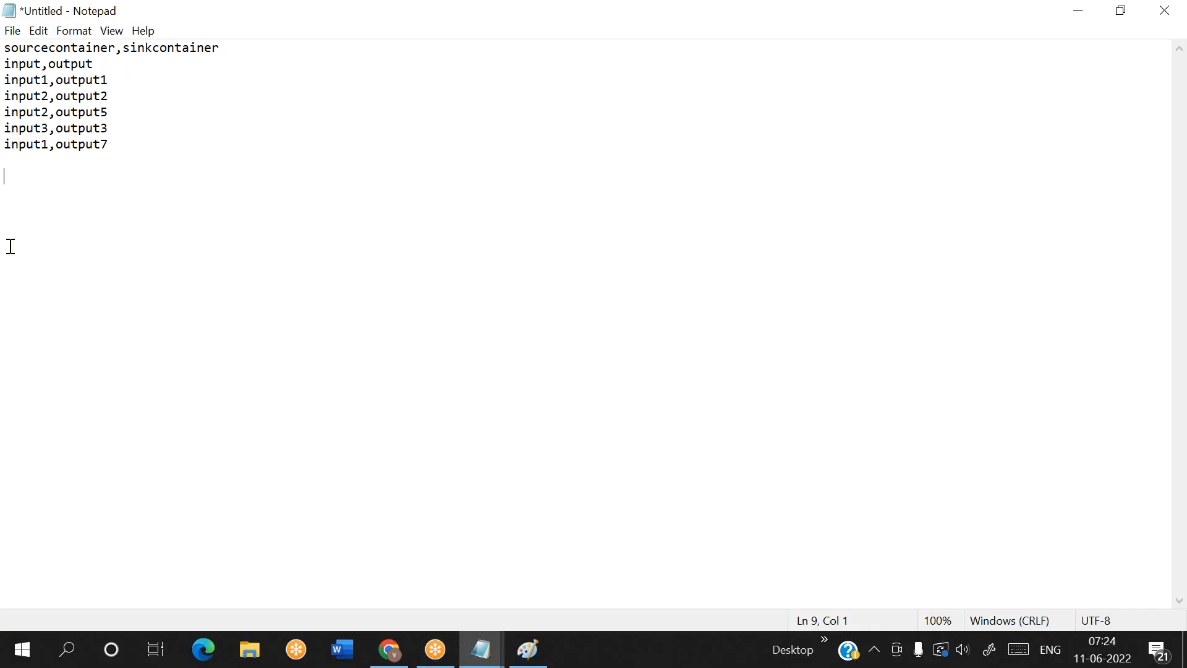
key(Return)
key(Return)
key(ctrl+s)
click(526, 462)
click(116, 50)
click(177, 111)
Save the mapping list to the Desktop as metadata5.csv, using the All Files type
key(ctrl+s)
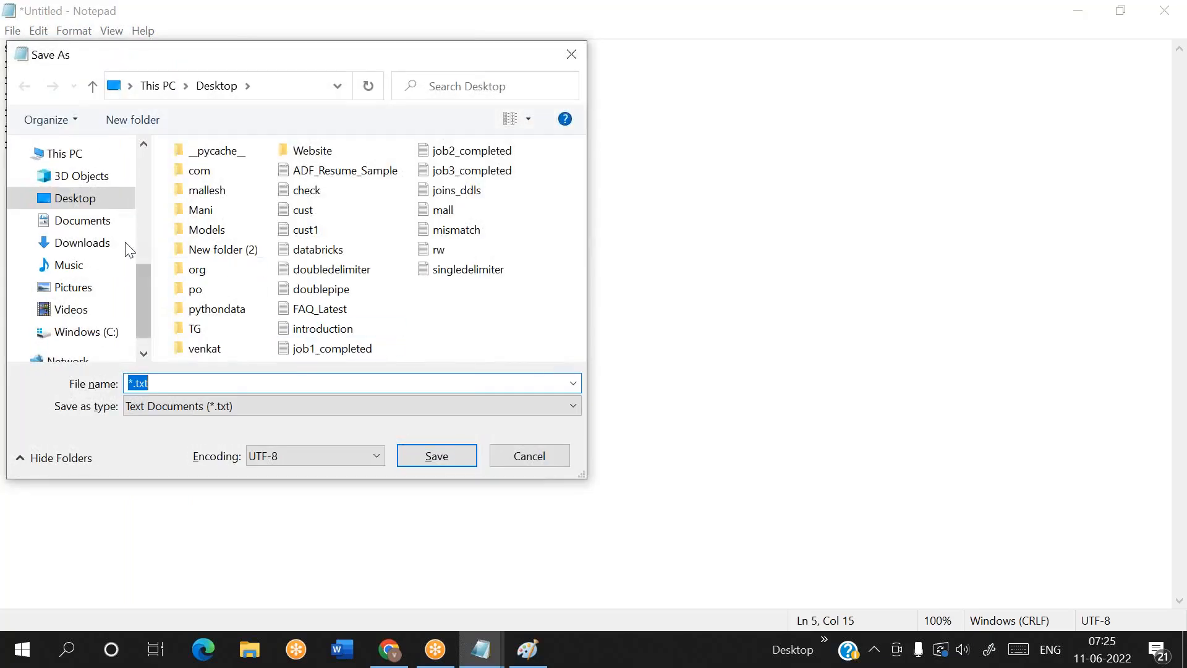
scroll(92, 247, up, 5)
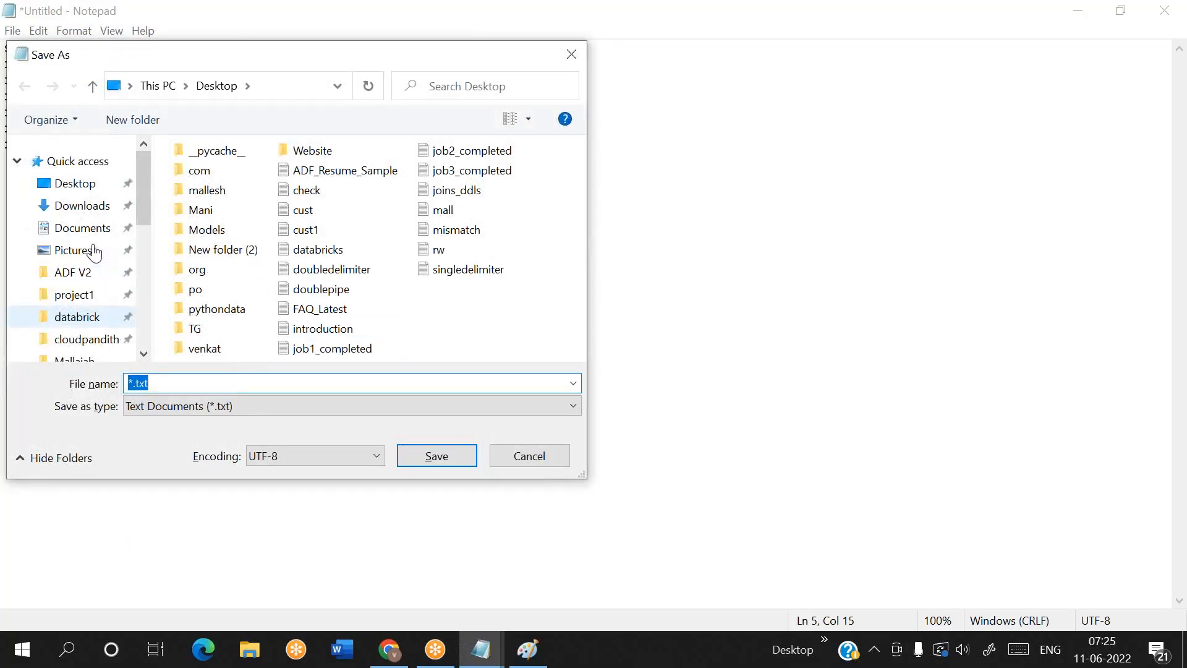
click(220, 409)
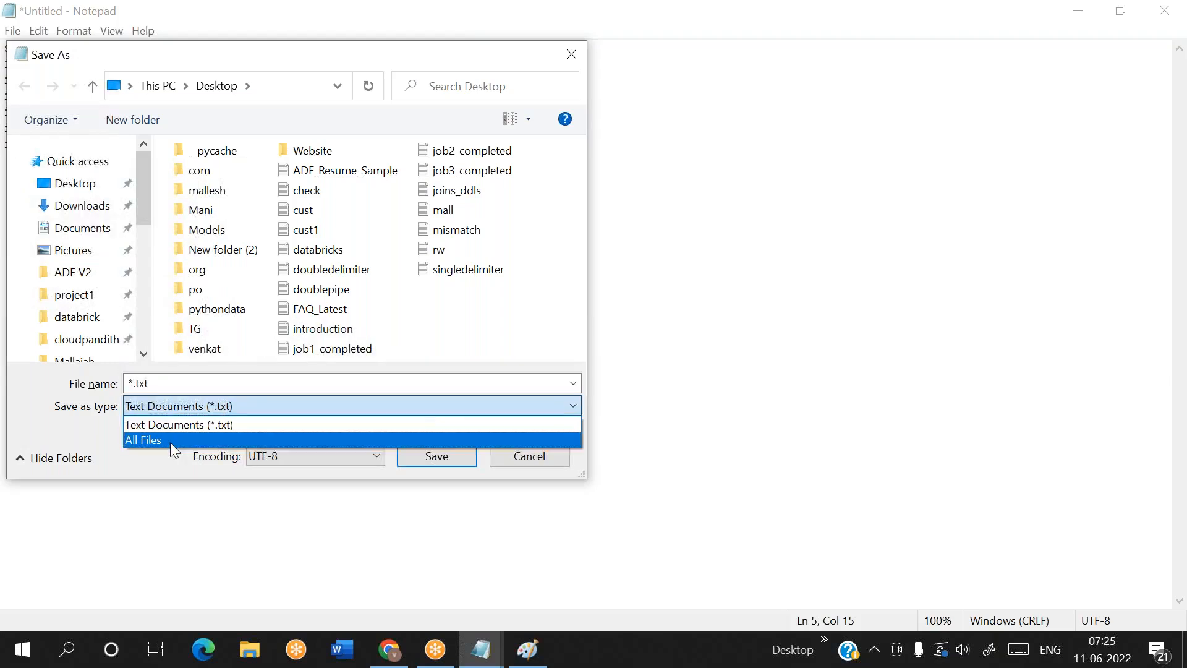
click(170, 441)
click(165, 382)
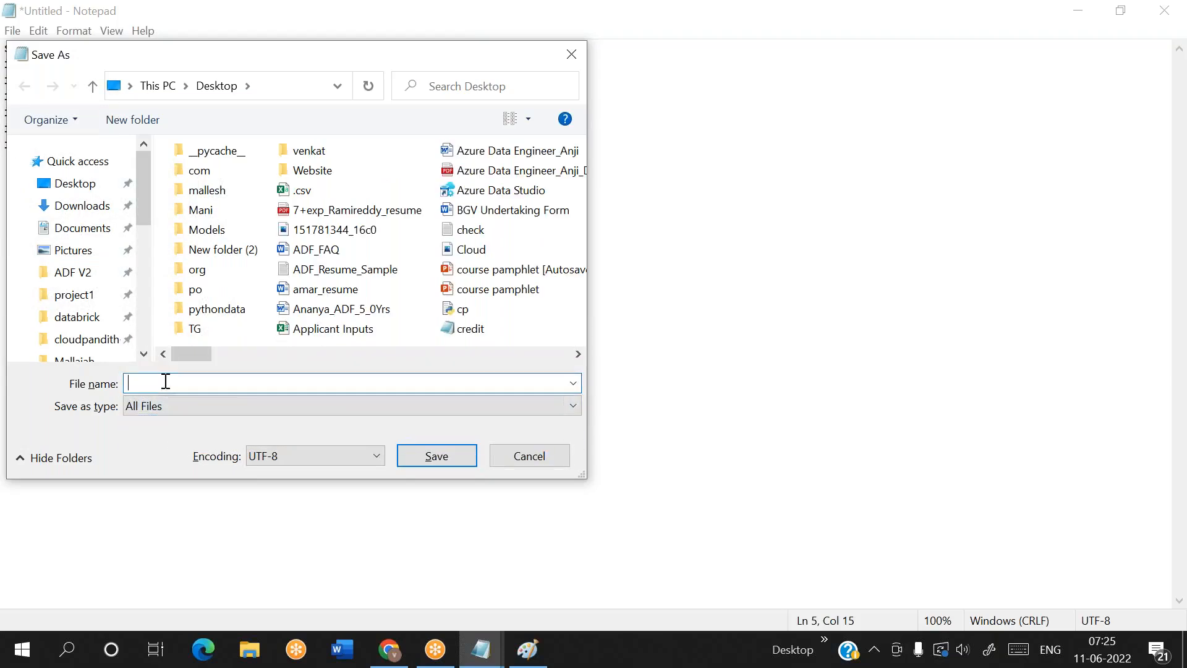
text(metadata.)
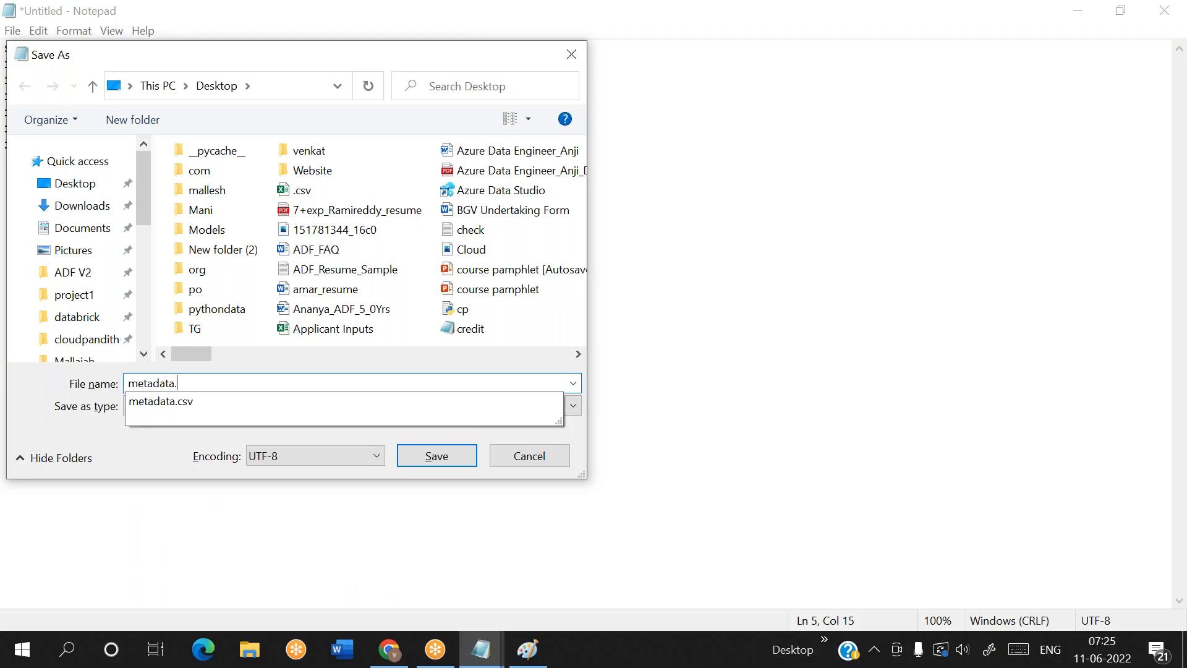
key(BackSpace)
text(5)
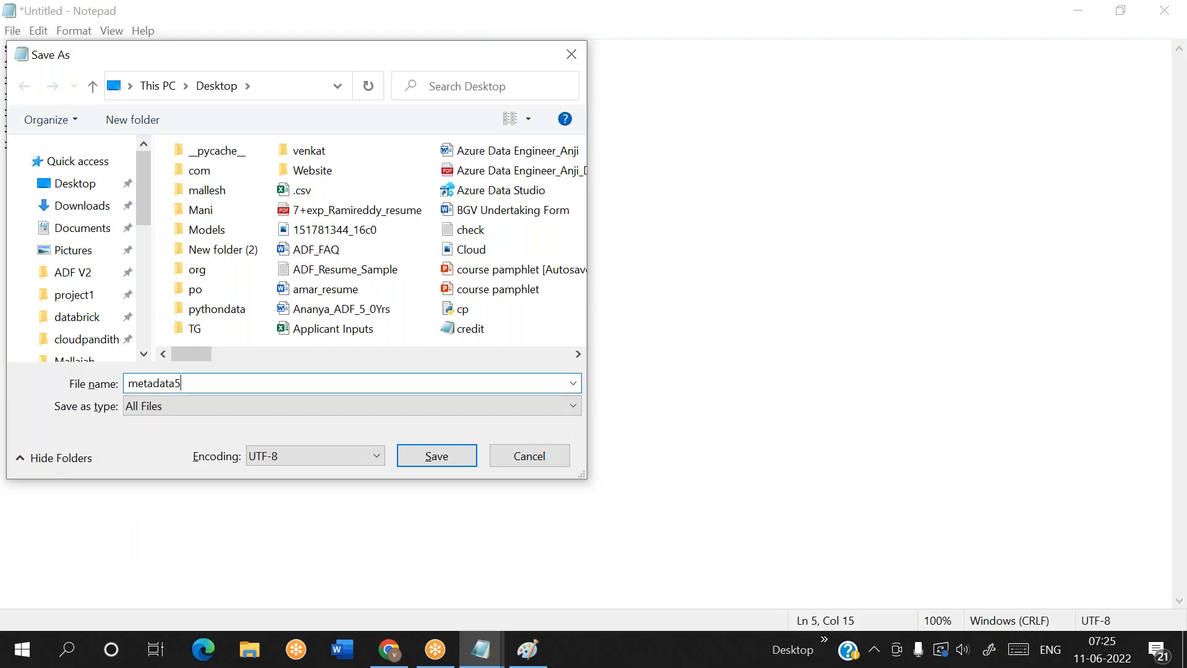
text(.csv)
click(75, 183)
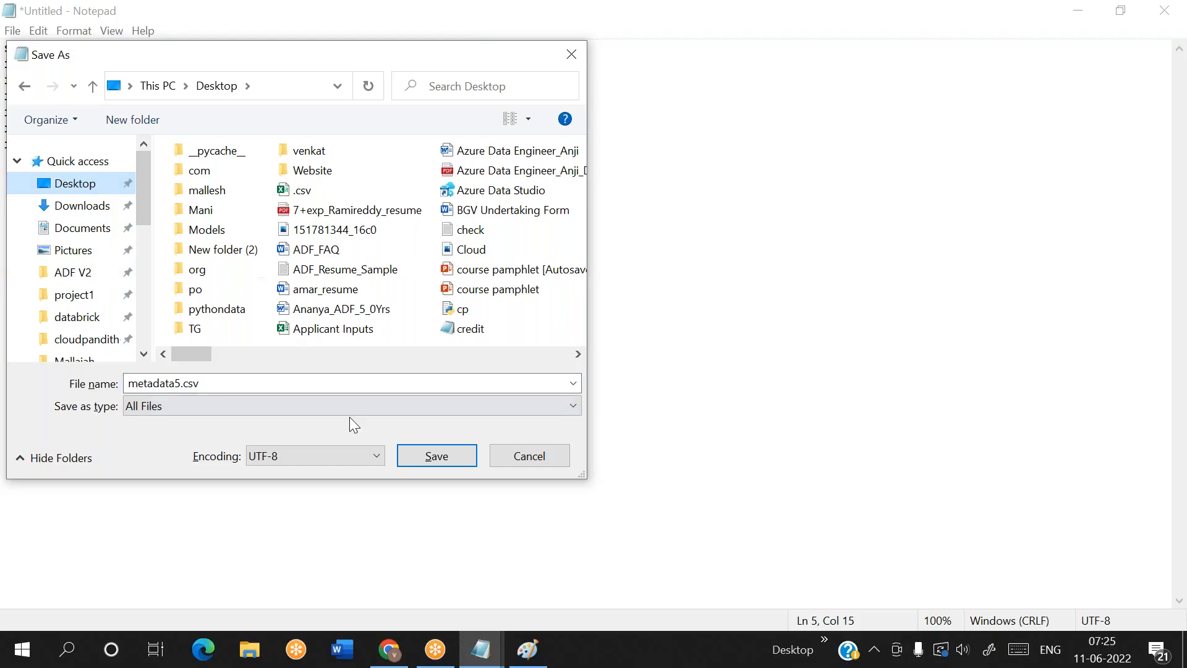
click(455, 463)
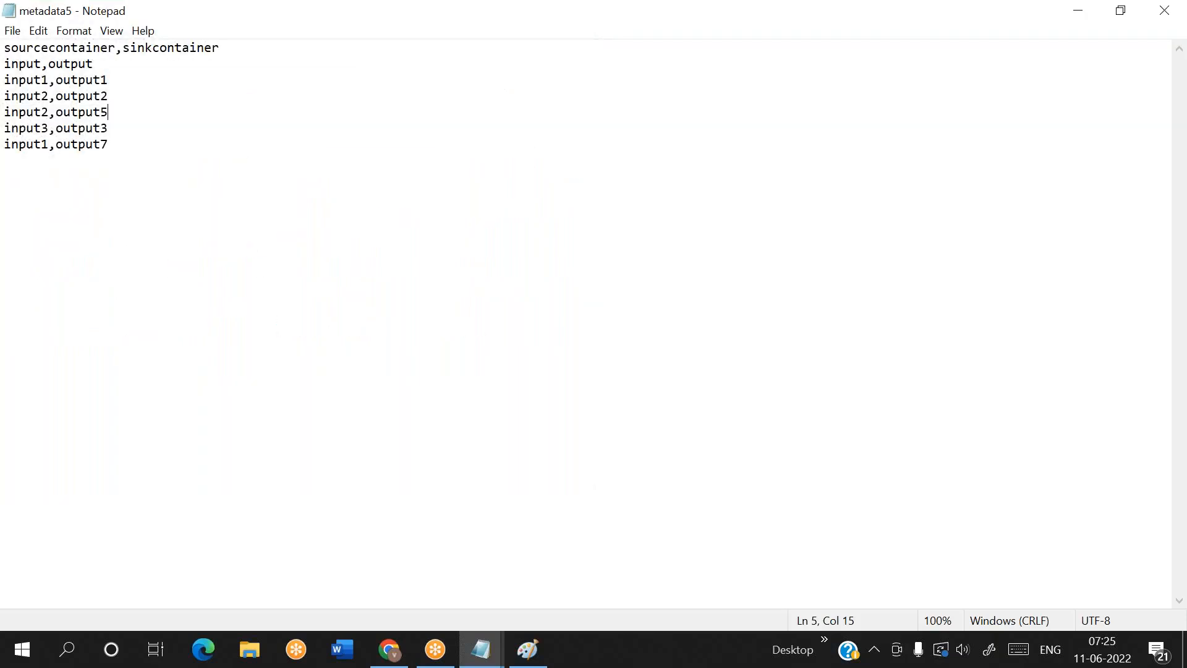
Examine the header and container mapping rows of the metadata5 list
mouse_move(398, 663)
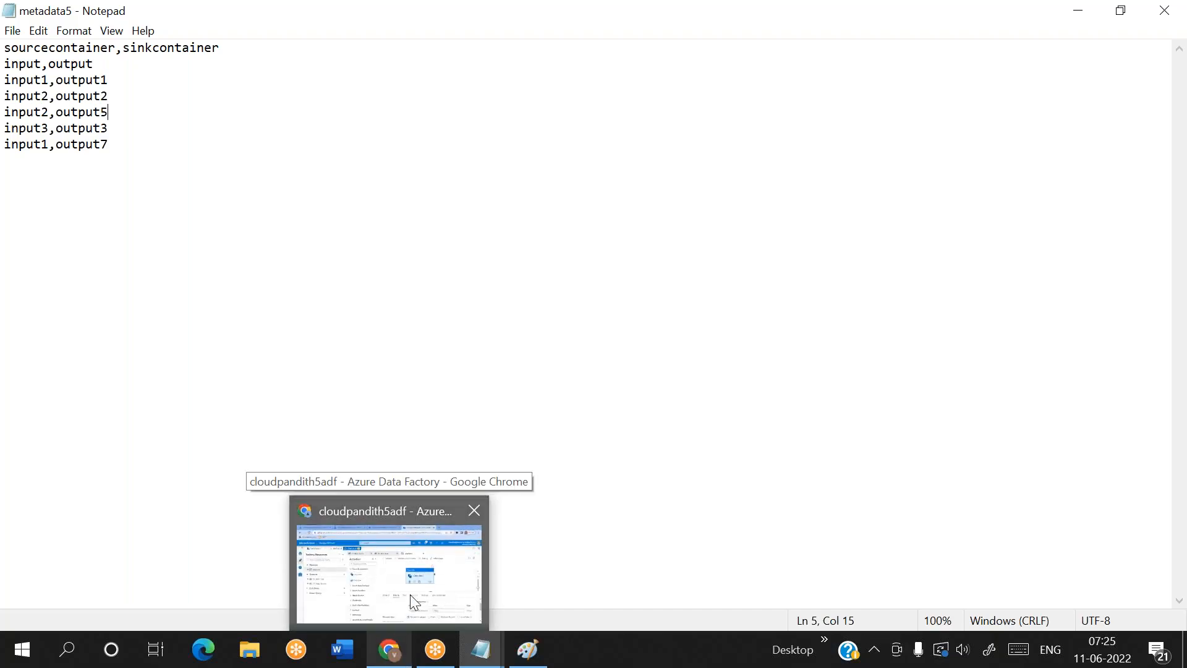
drag(108, 144, 6, 47)
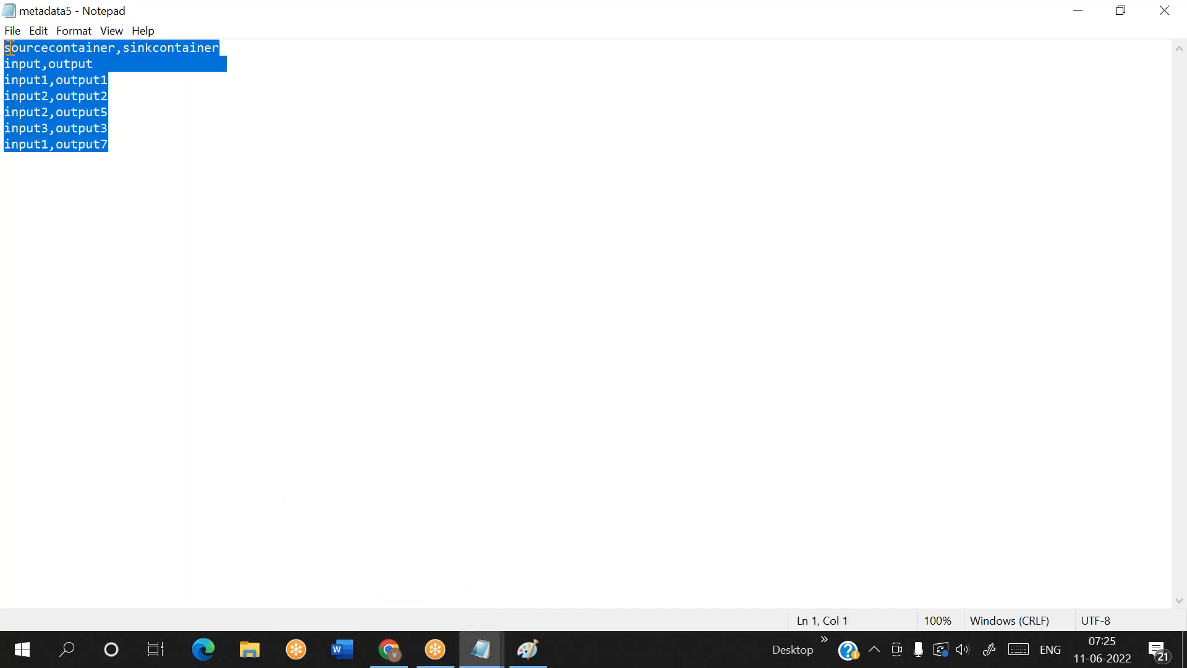
click(140, 149)
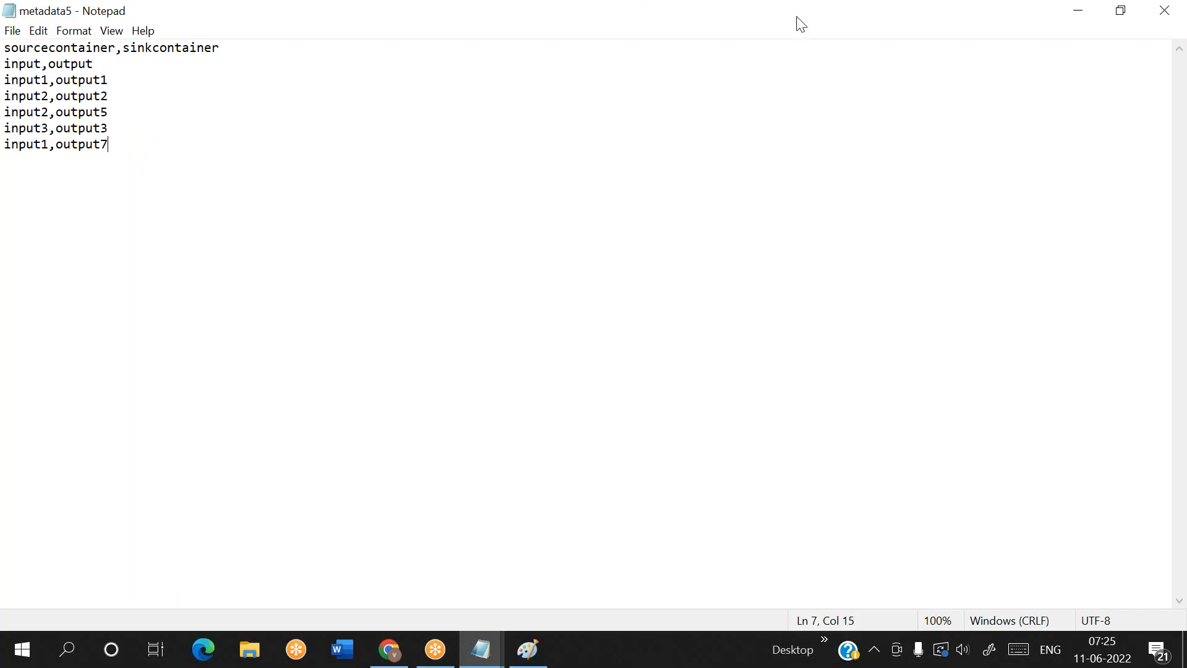
click(868, 33)
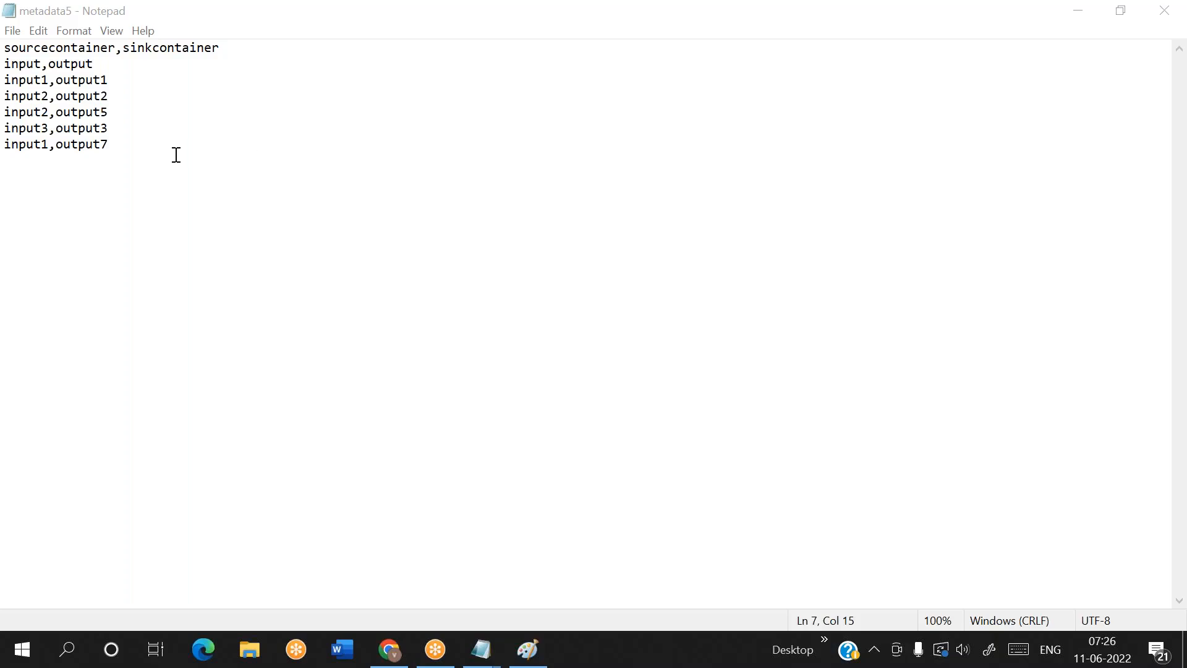
drag(122, 146, 10, 58)
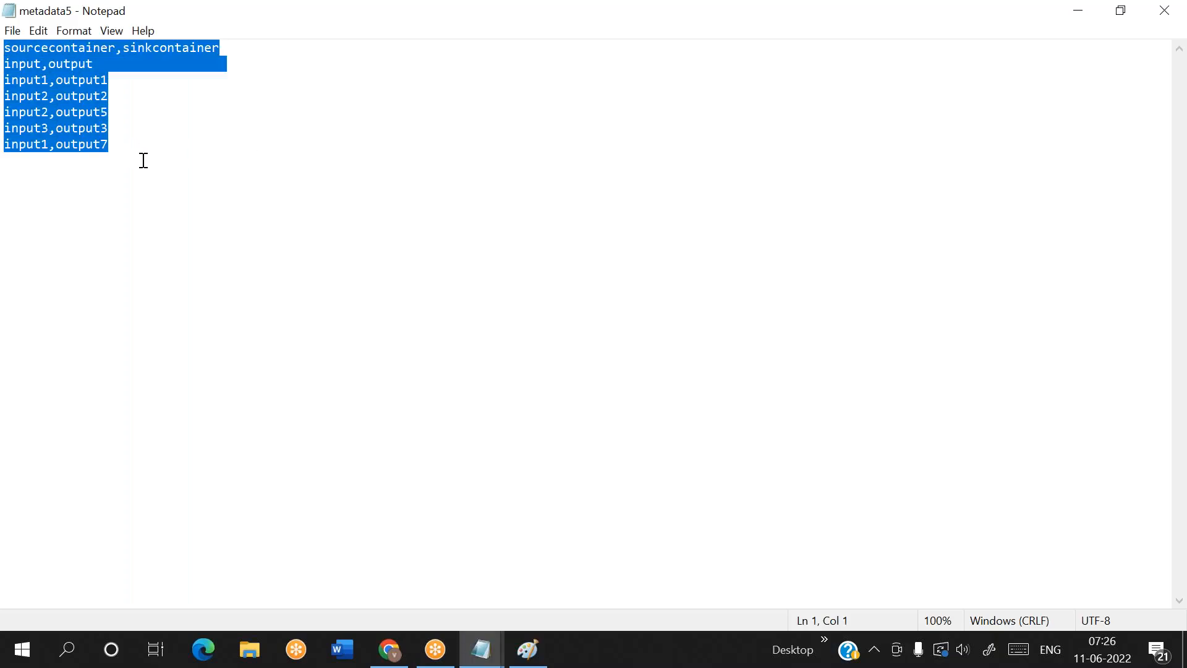
click(128, 147)
drag(128, 148, 6, 47)
key(Return)
key(ctrl+z)
key(ctrl+z)
key(ctrl+z)
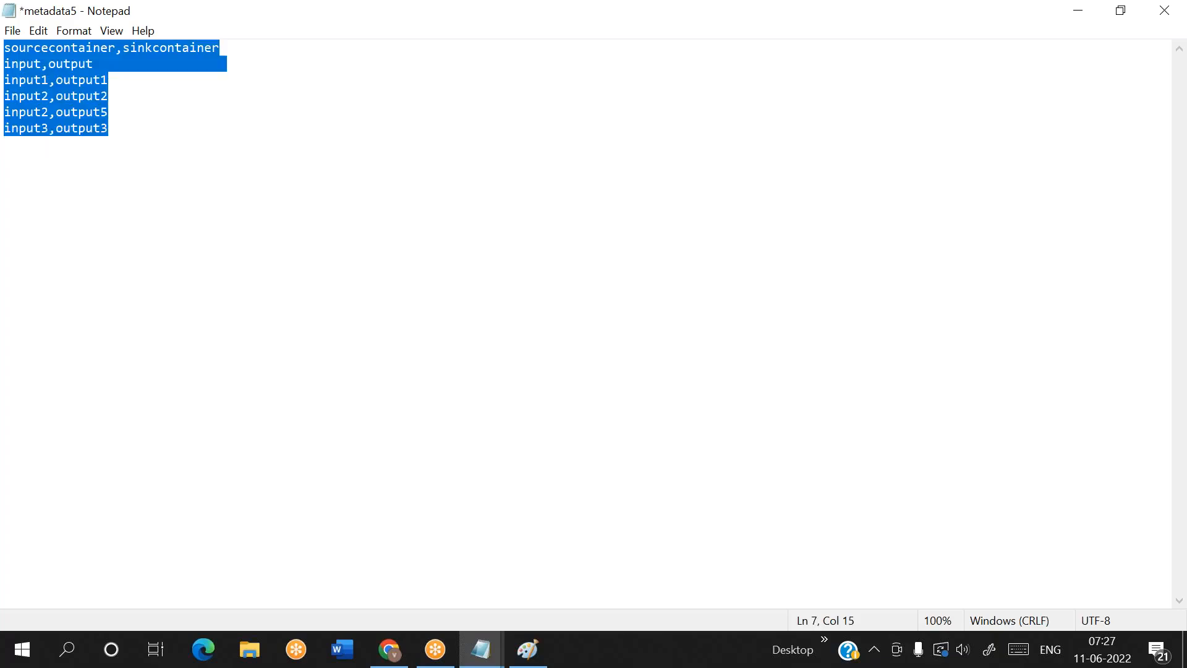
click(204, 197)
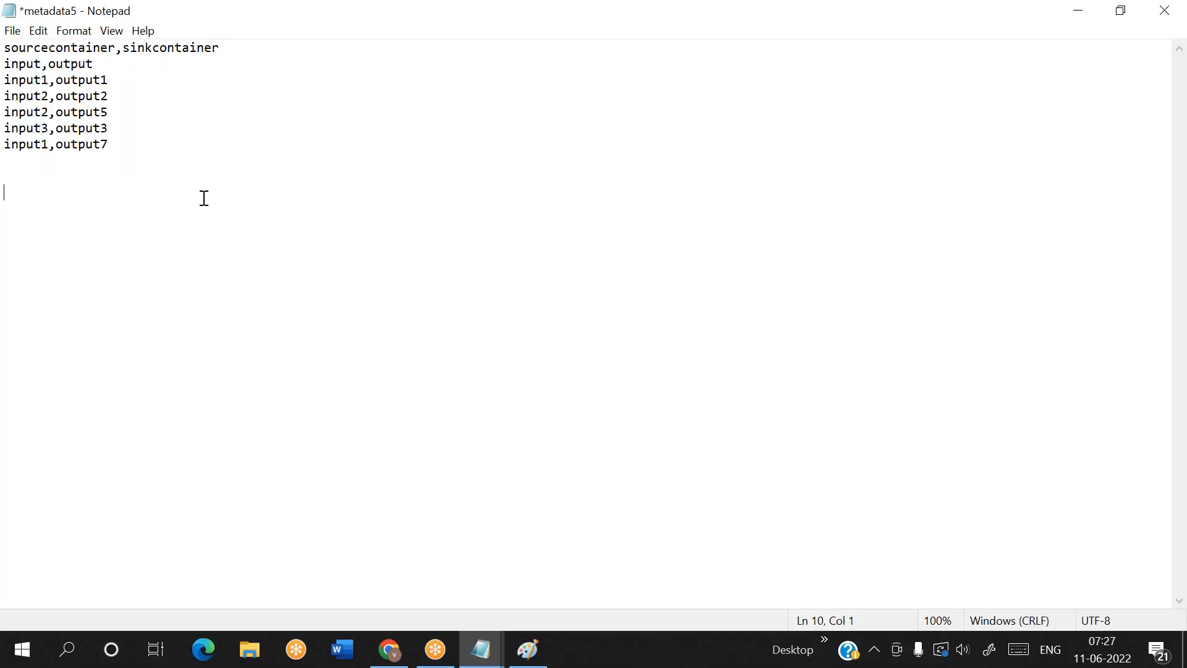
Add the note "Person (supplier )------>" a few blank lines below the mapping rows
key(ctrl+s)
key(Return)
key(Return)
key(Return)
text(Person (supplier )------>)
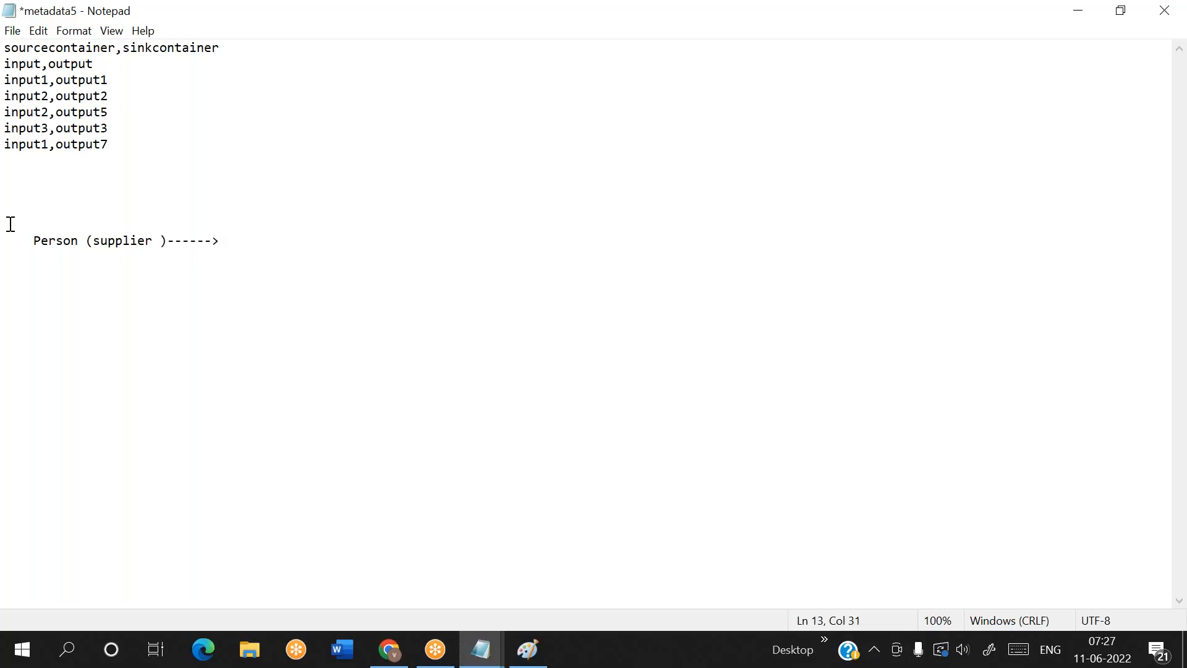
double_click(58, 242)
double_click(115, 242)
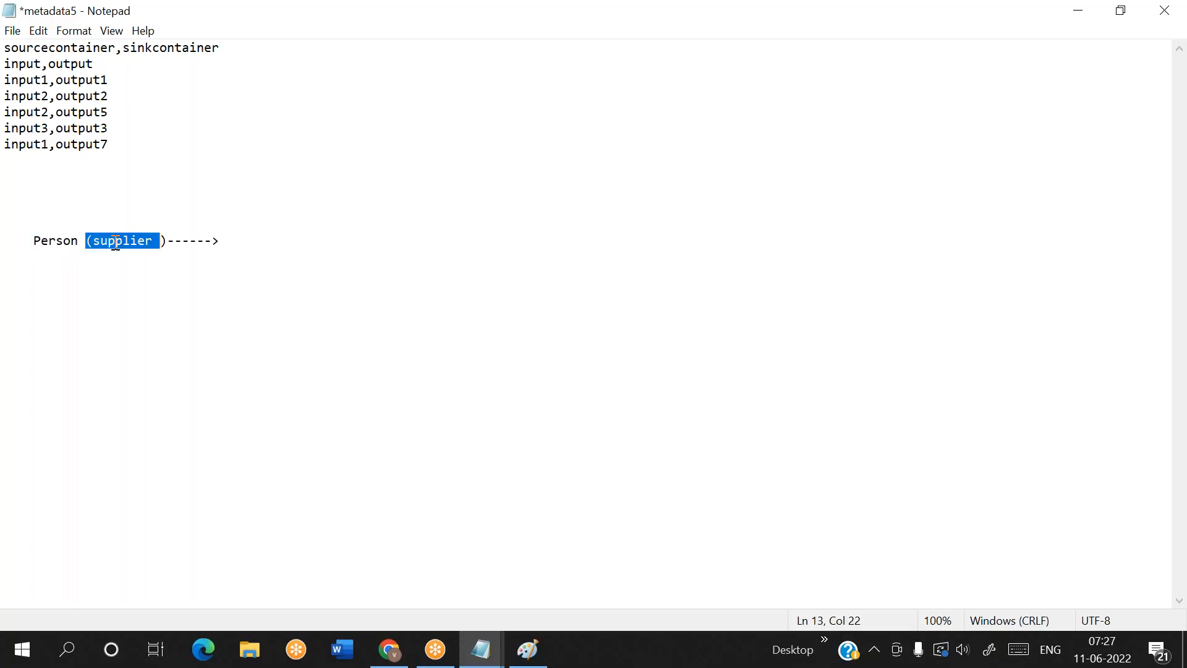
click(227, 242)
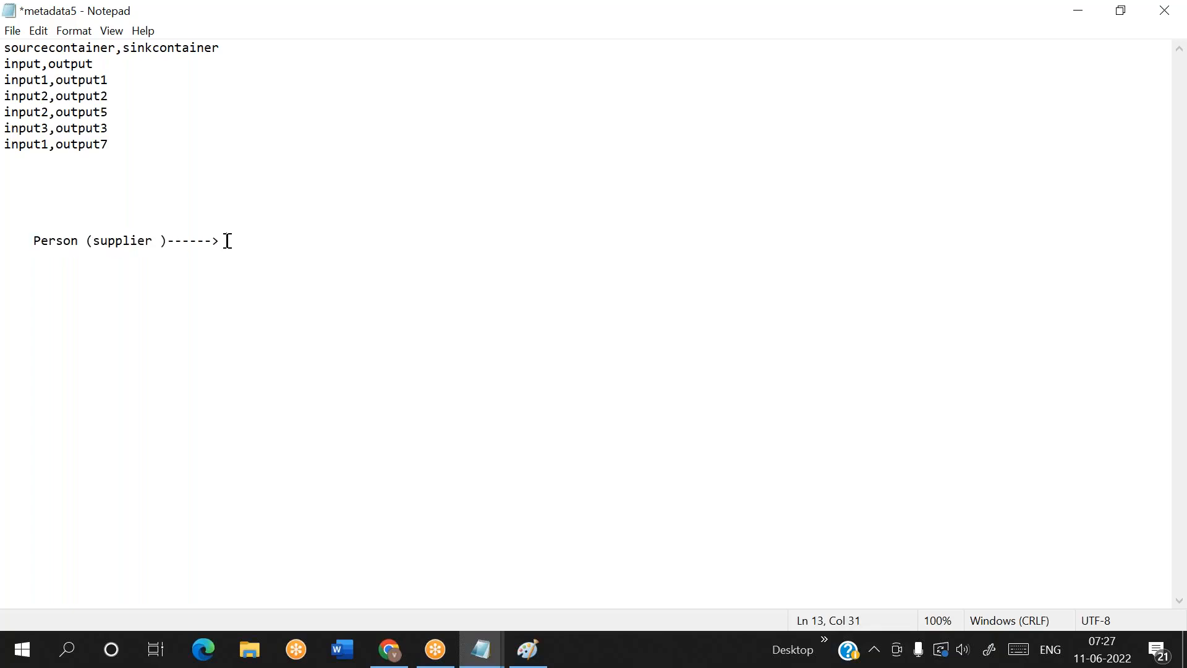
Extend the supplier note with "distibutor" and two arrows leading to 1 and, on the line beneath, 2
text(distin)
key(BackSpace)
key(BackSpace)
text(ibutor -----> 1)
key(Return)
text(----->2)
key(Return)
key(Up)
key(Down)
click(351, 256)
Examine how the note's chain runs from supplier through distributor to targets 1 and 2
drag(35, 240, 302, 243)
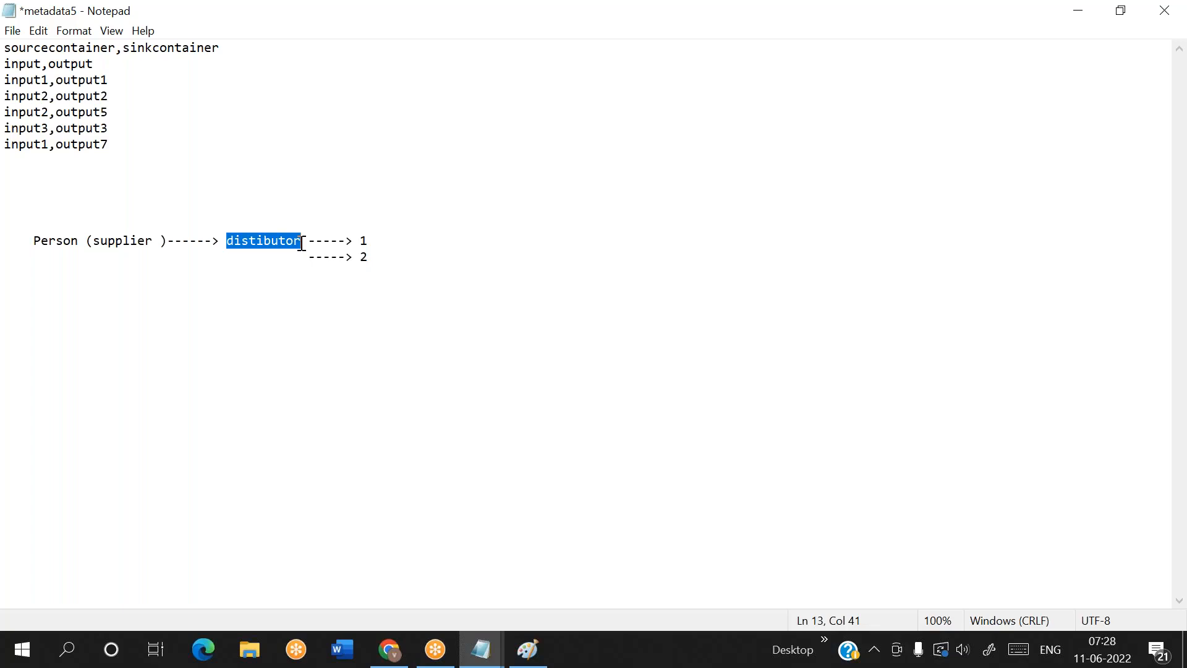
drag(359, 241, 379, 254)
click(390, 257)
drag(146, 241, 39, 241)
drag(237, 243, 264, 242)
mouse_move(360, 241)
mouse_down()
mouse_move(379, 254)
mouse_move(361, 241)
mouse_move(363, 256)
mouse_move(363, 242)
mouse_up()
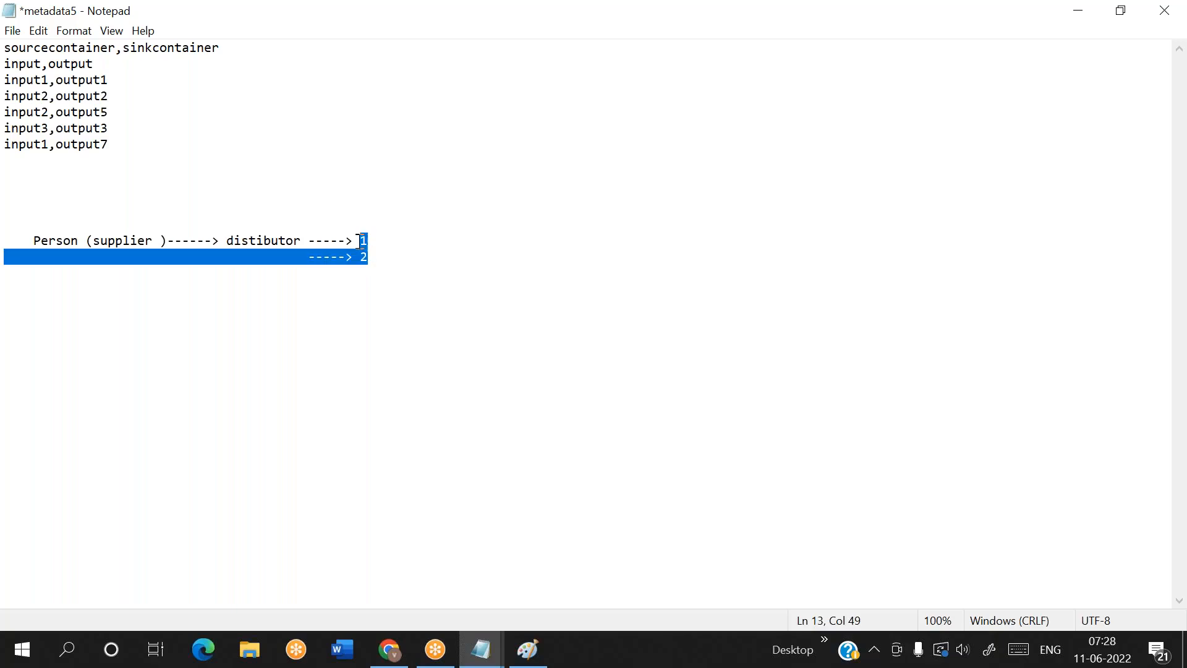
click(366, 258)
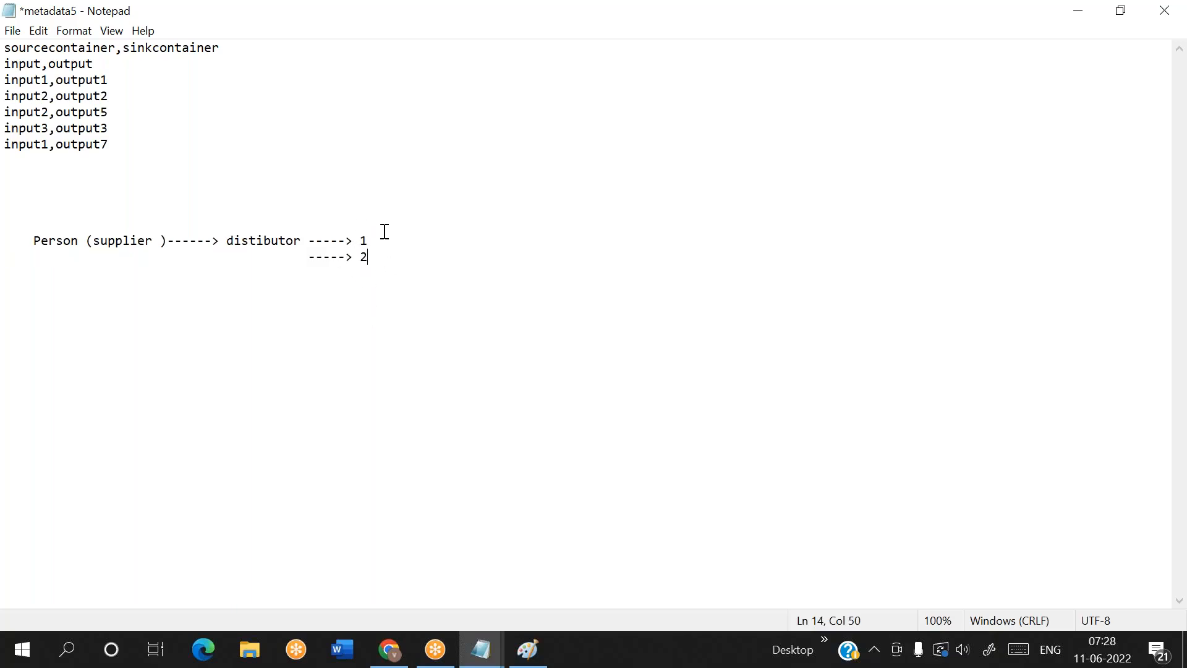
click(262, 240)
double_click(263, 240)
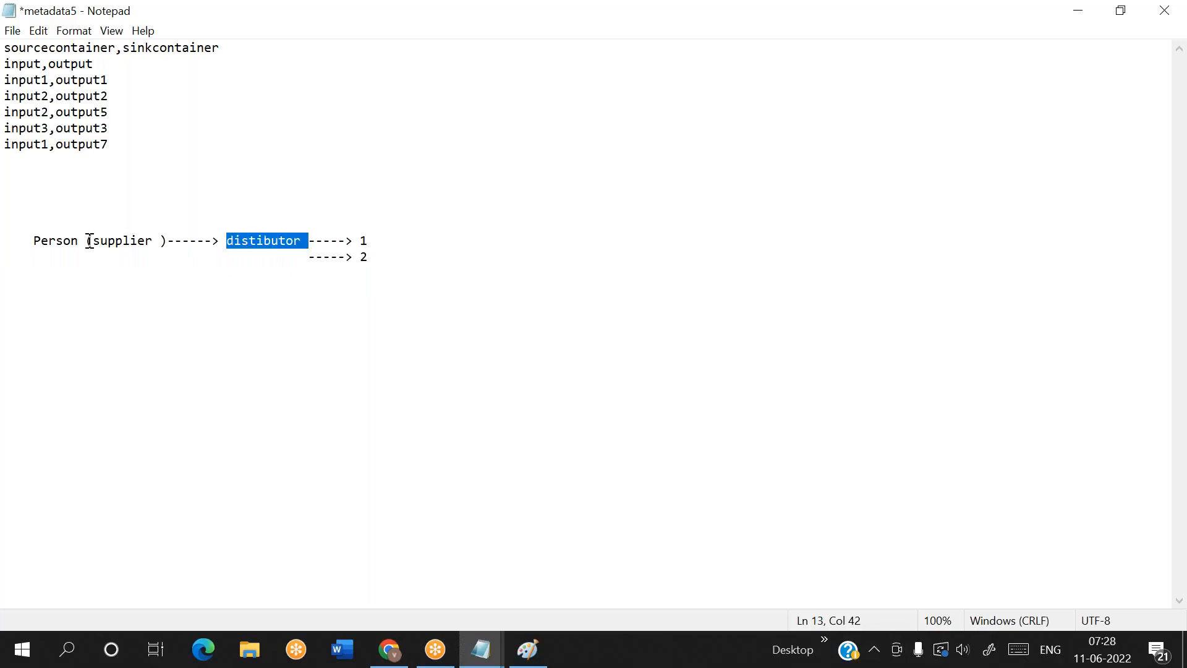
double_click(71, 241)
click(340, 257)
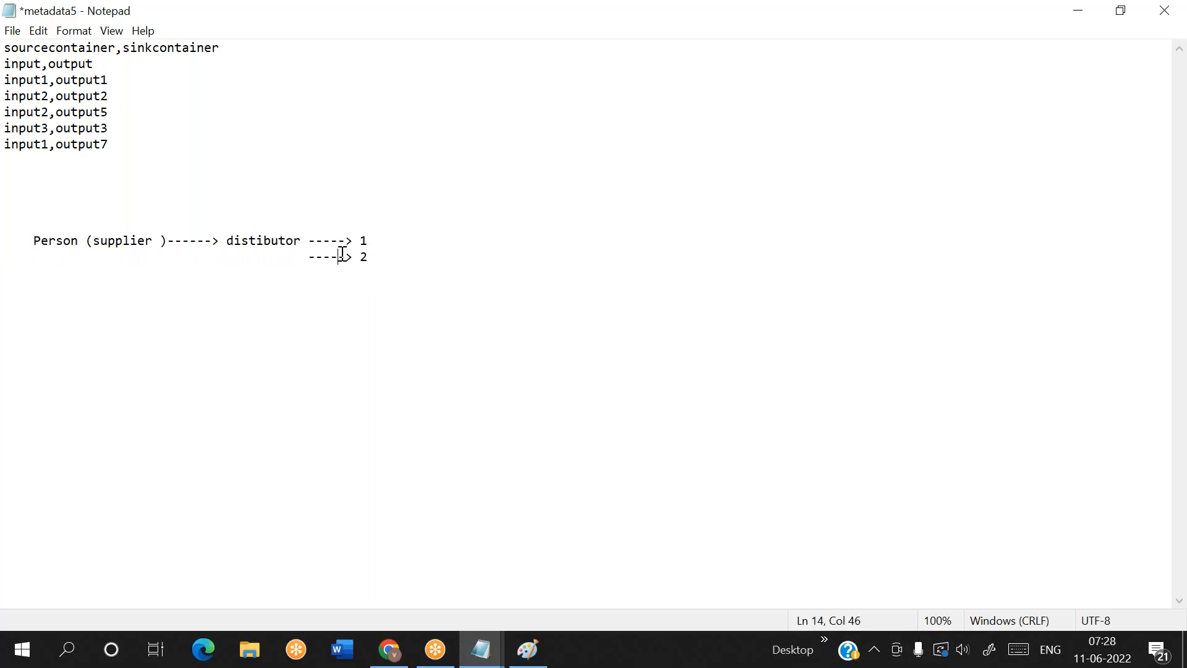
drag(395, 257, 32, 237)
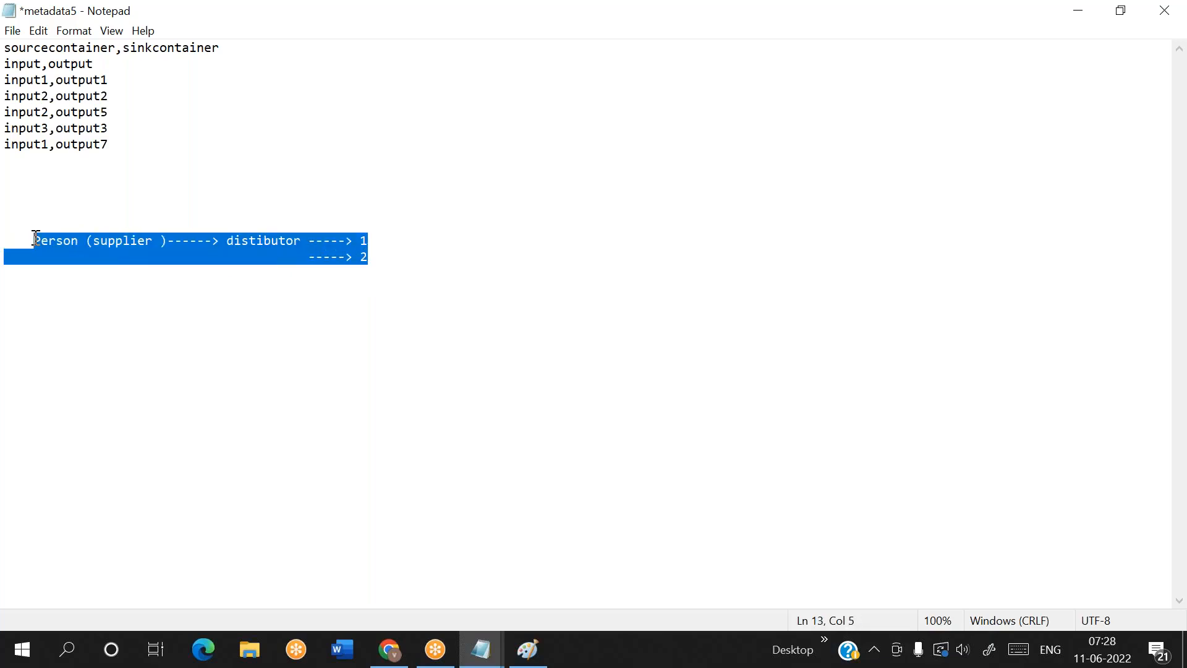
click(410, 289)
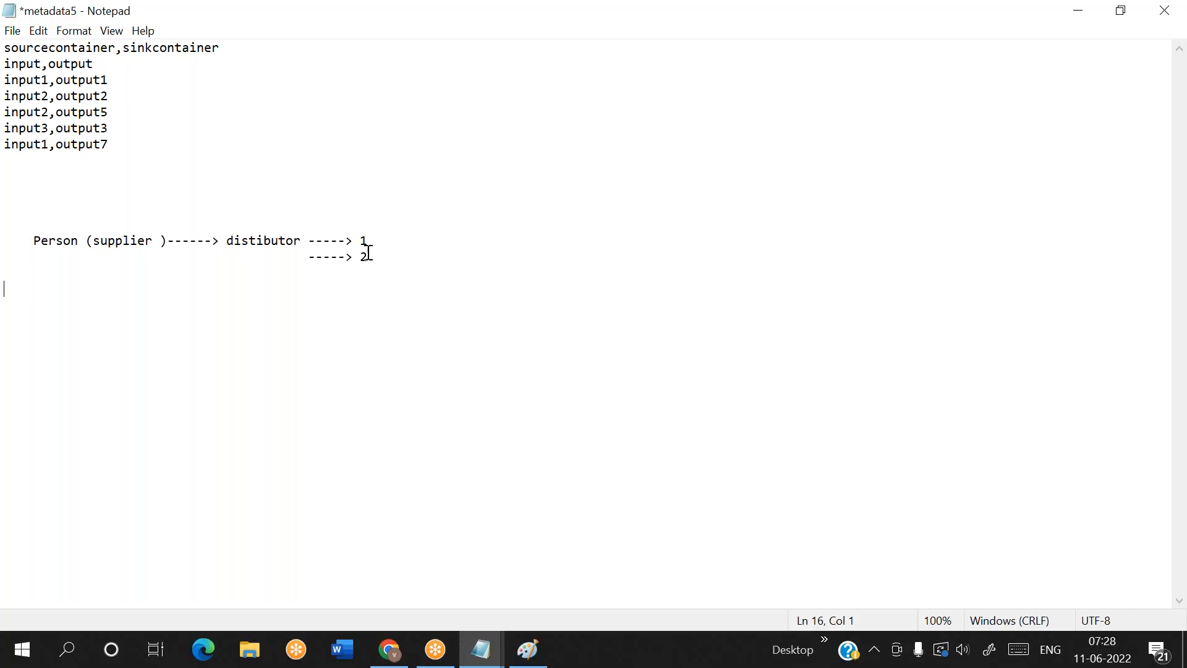
Delete the supplier and distributor note with its blank lines, and save the metadata5 file
drag(384, 262, 10, 227)
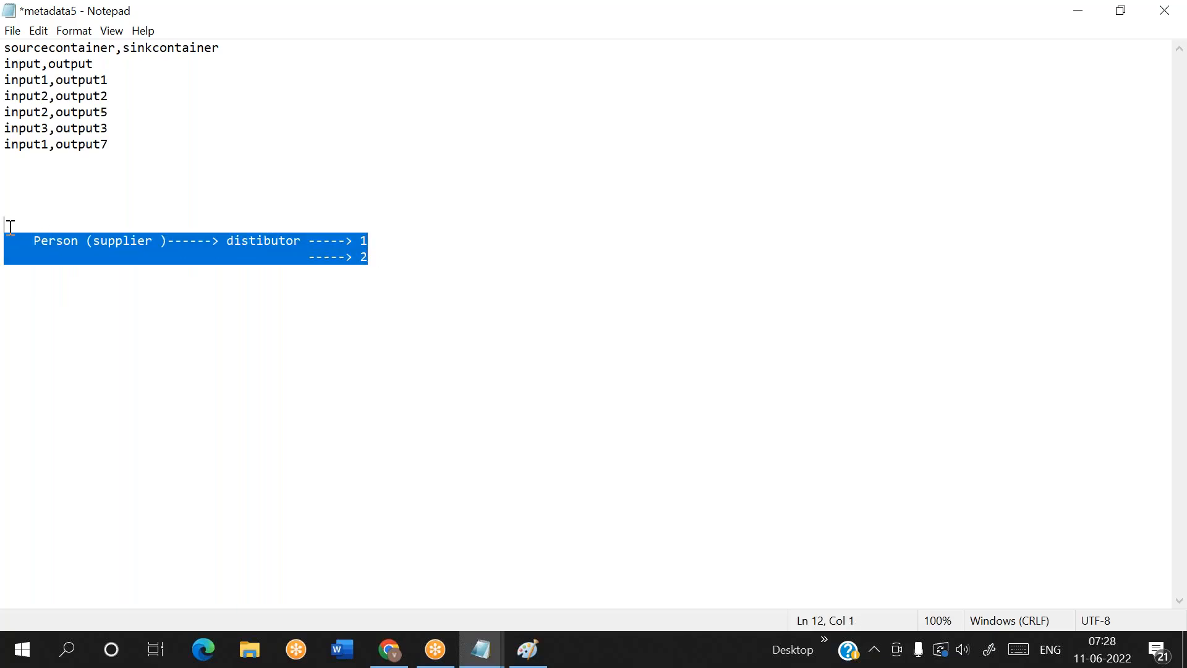
key(BackSpace)
key(BackSpace)
key(BackSpace)
key(BackSpace)
key(BackSpace)
key(BackSpace)
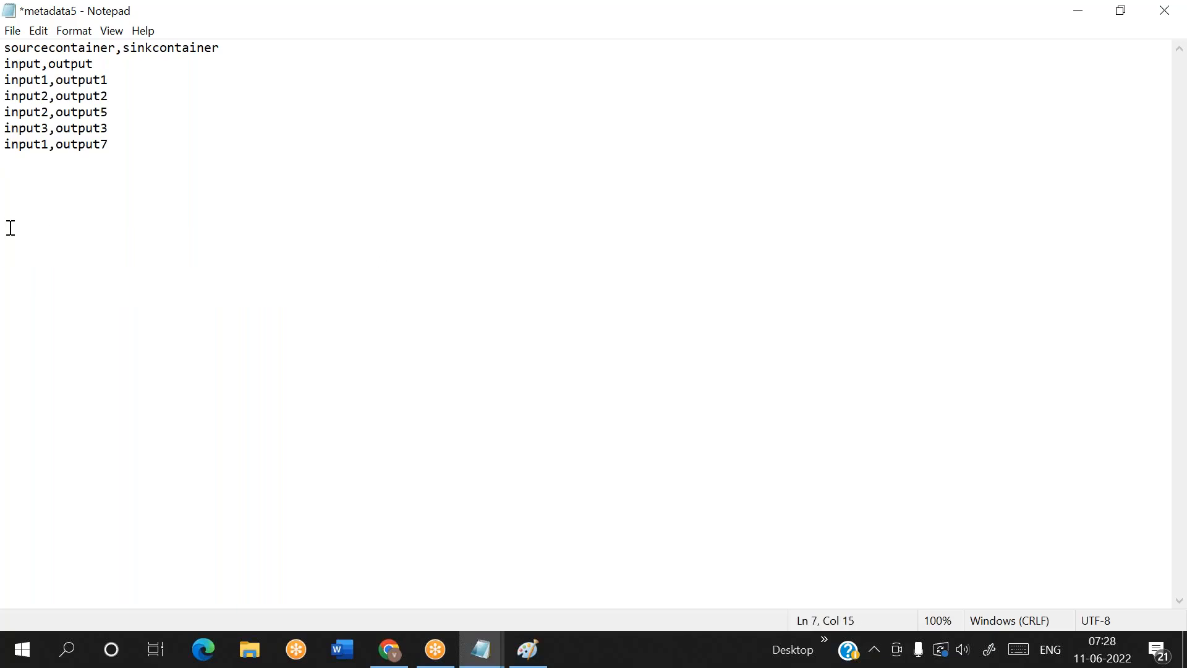
key(ctrl+s)
Switch to the Azure portal and create a container named config in the cloudpandith5storage2 storage account
click(381, 660)
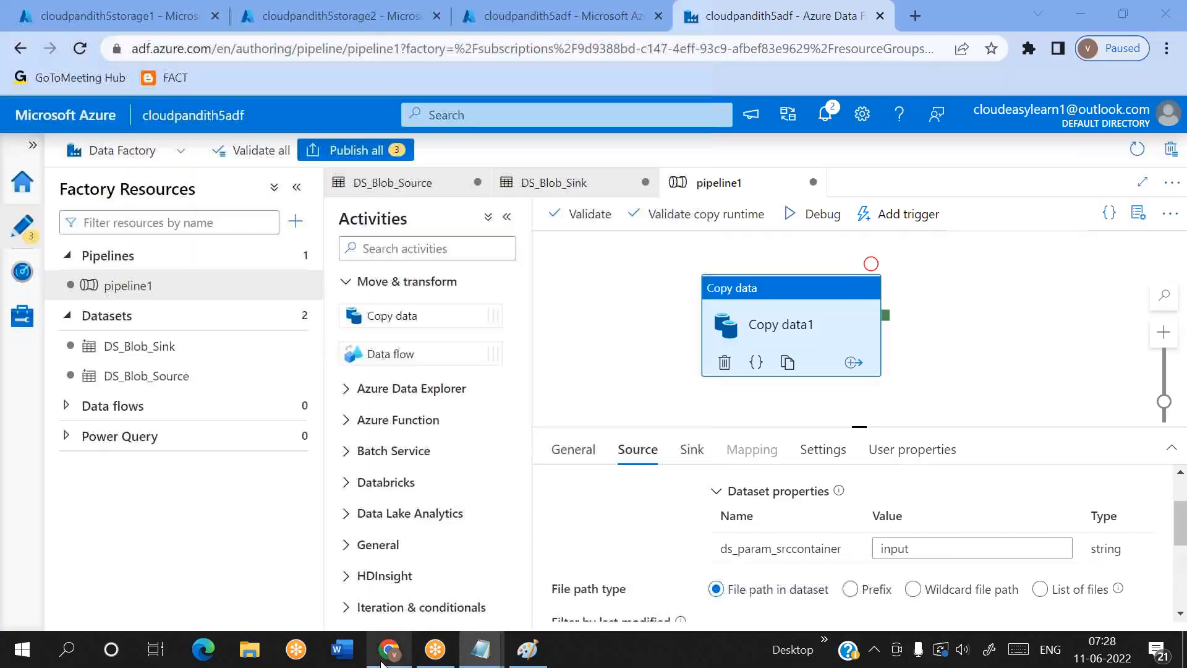
click(308, 8)
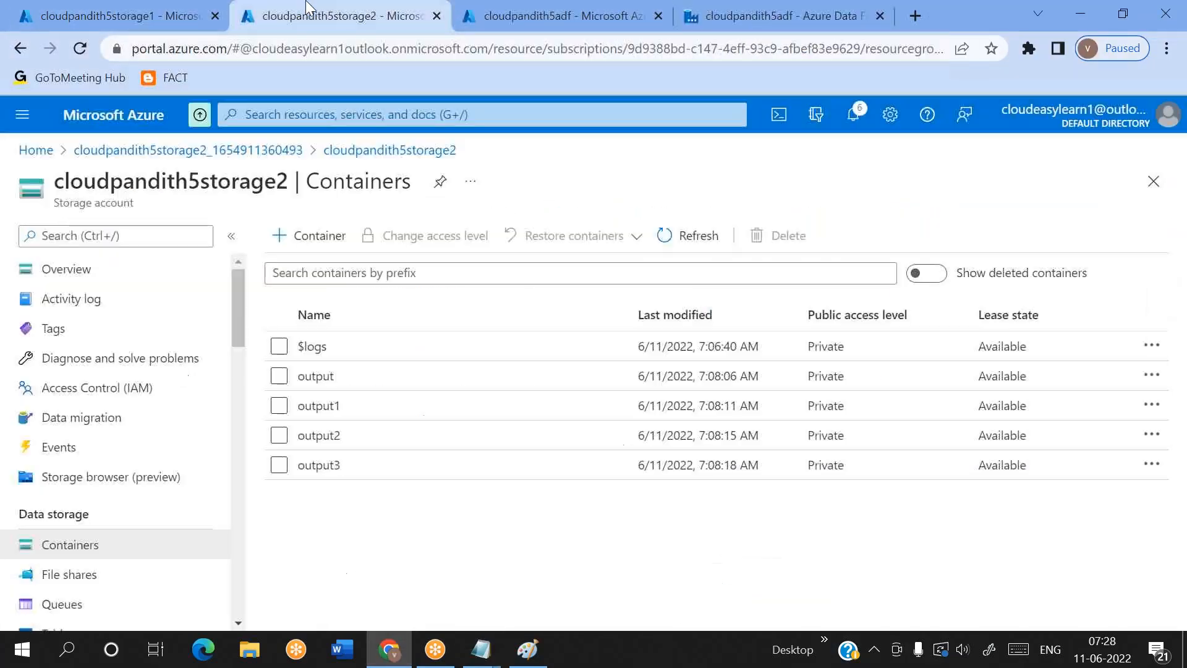
click(317, 241)
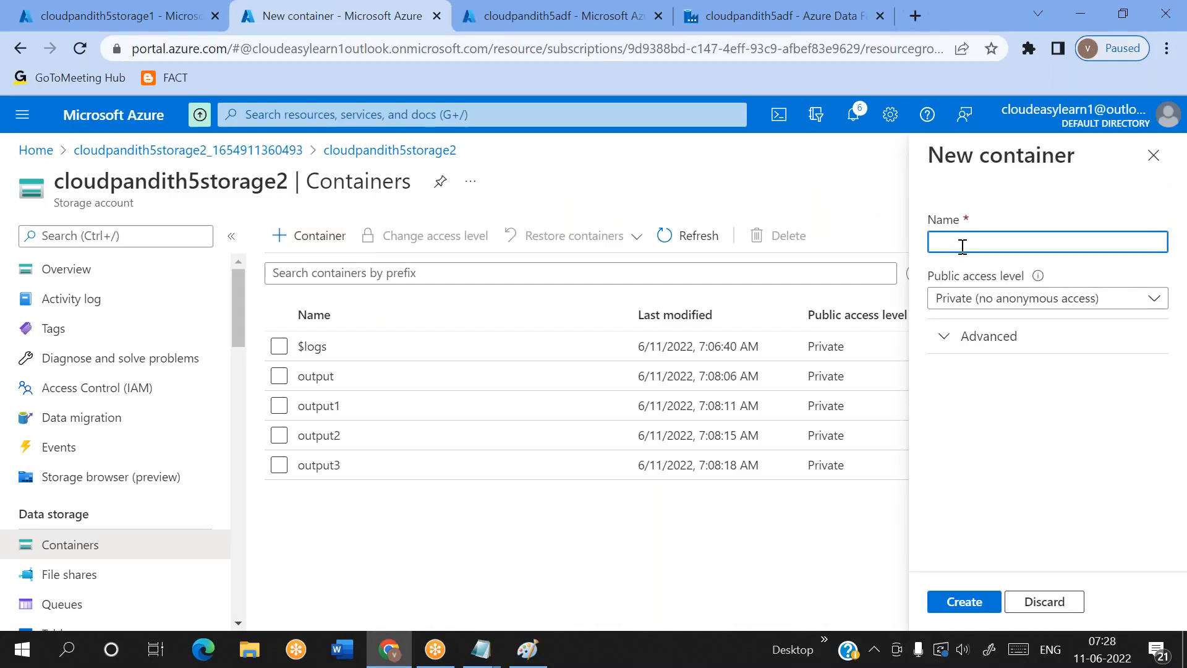
text(conf)
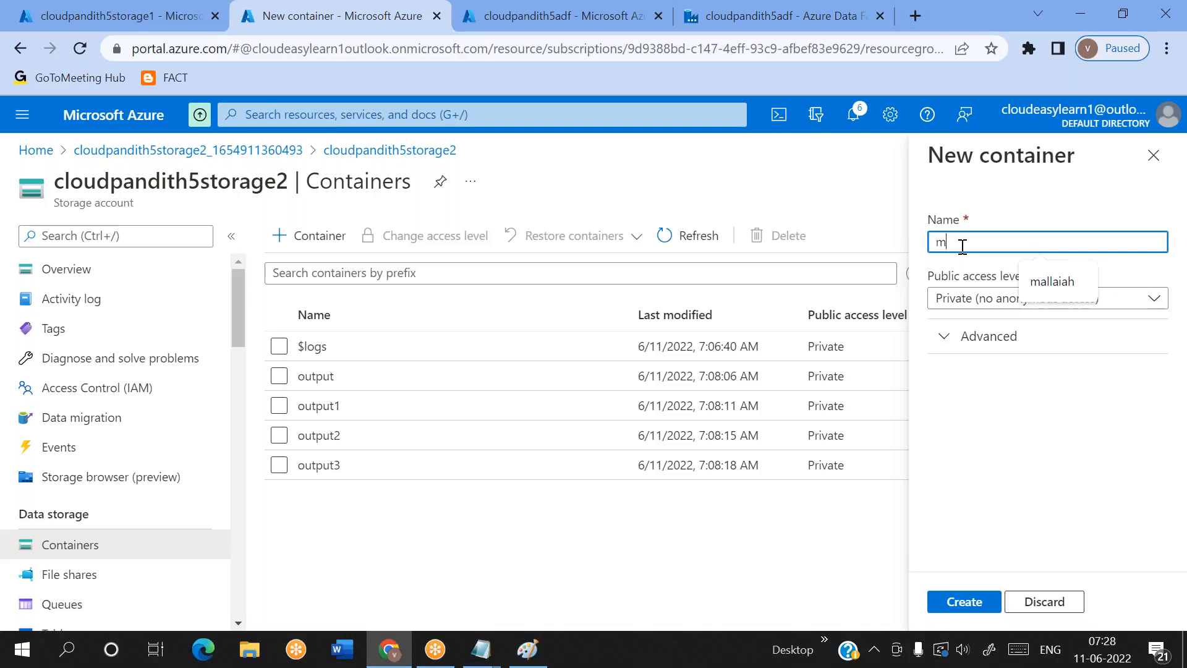
text(ig)
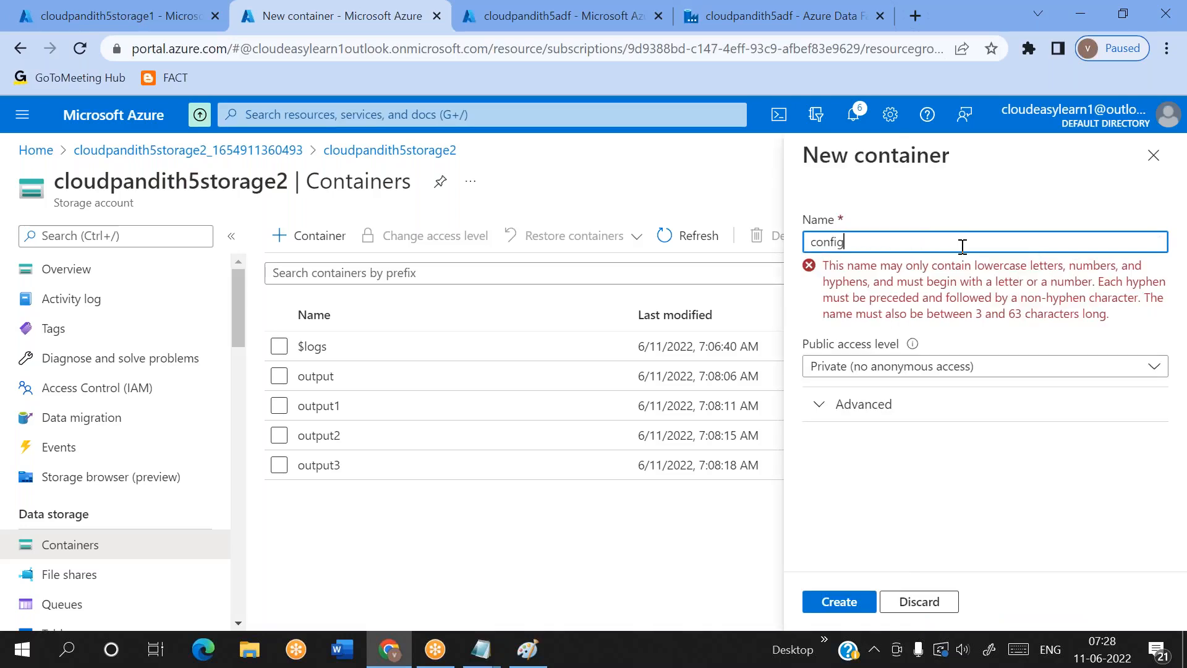
click(964, 601)
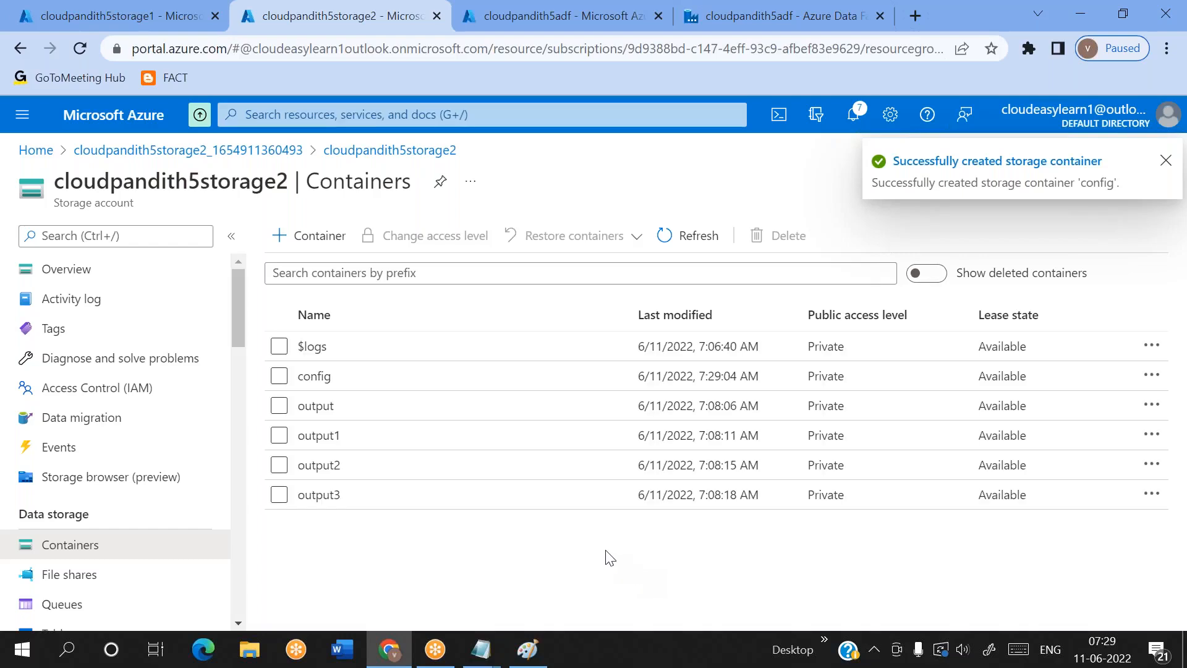
Upload metadata5.csv from the Desktop into the config container
click(329, 377)
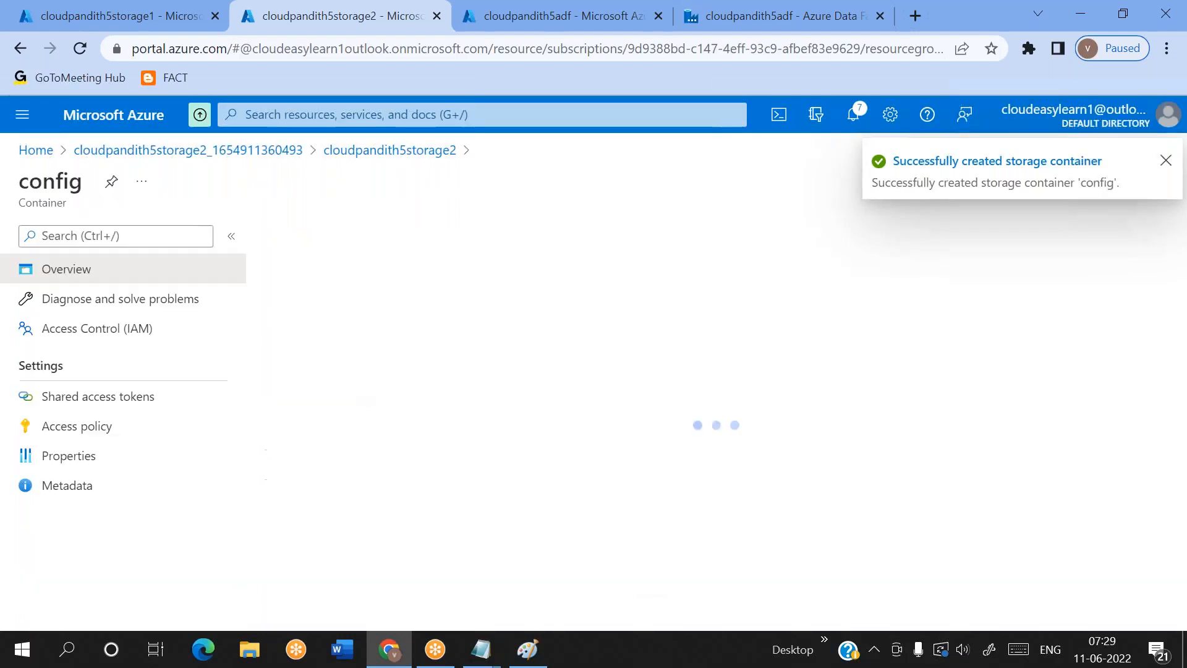
click(301, 235)
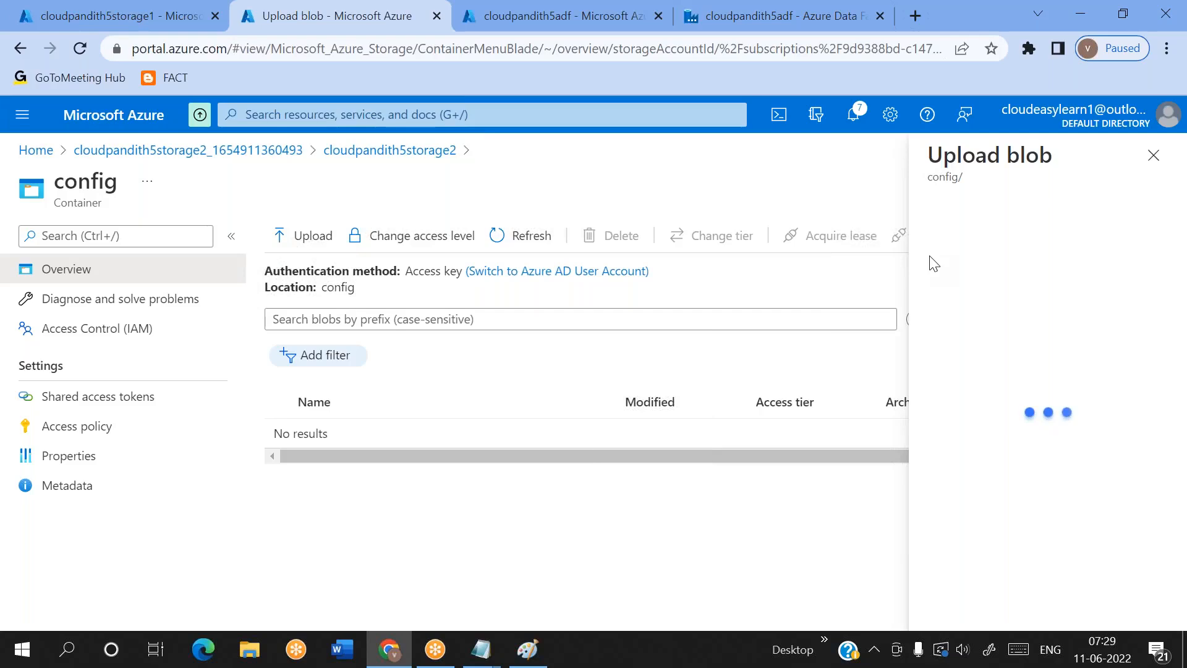
click(1158, 232)
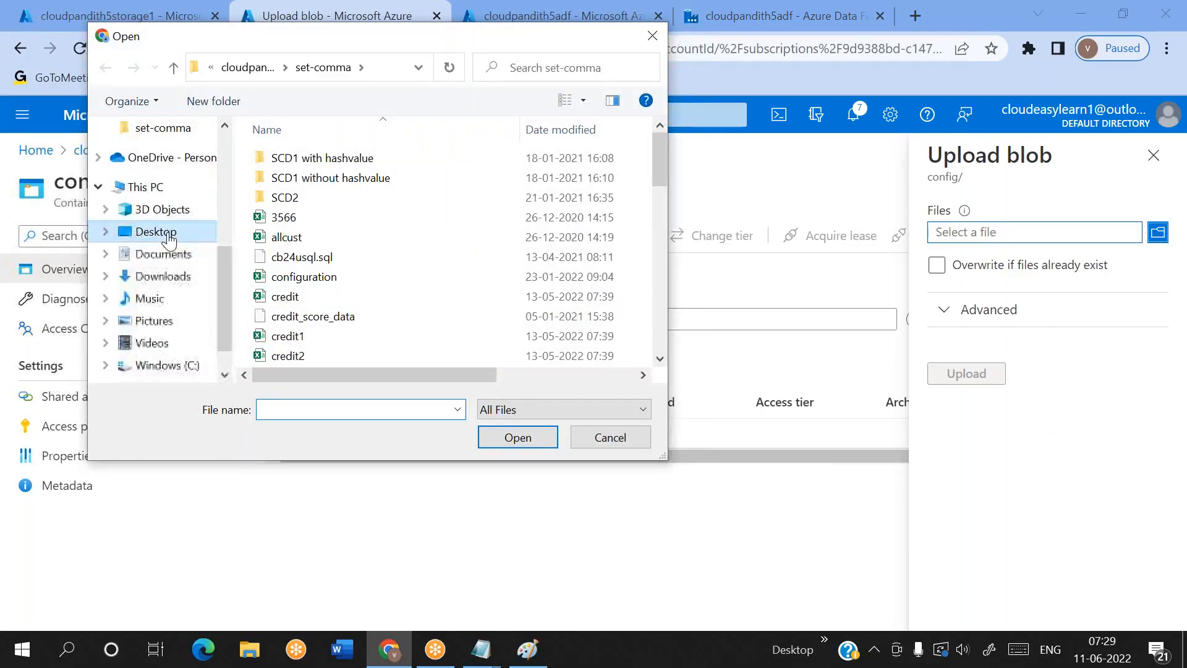
click(156, 231)
click(310, 409)
text(meta)
click(303, 445)
click(530, 444)
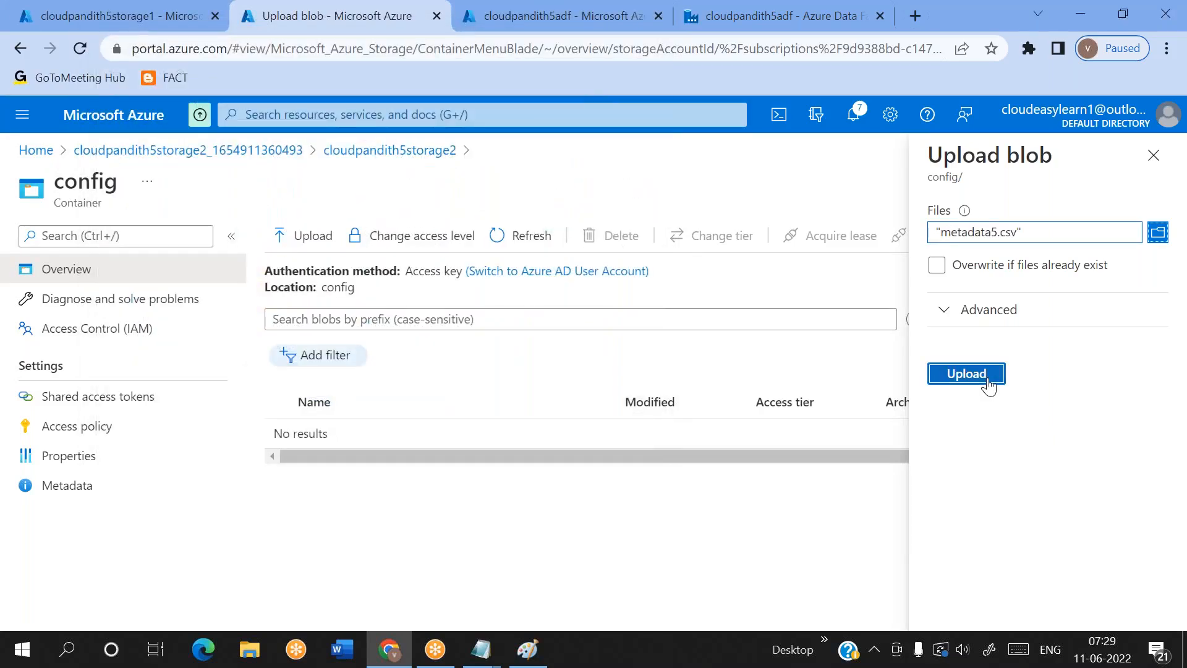
click(987, 380)
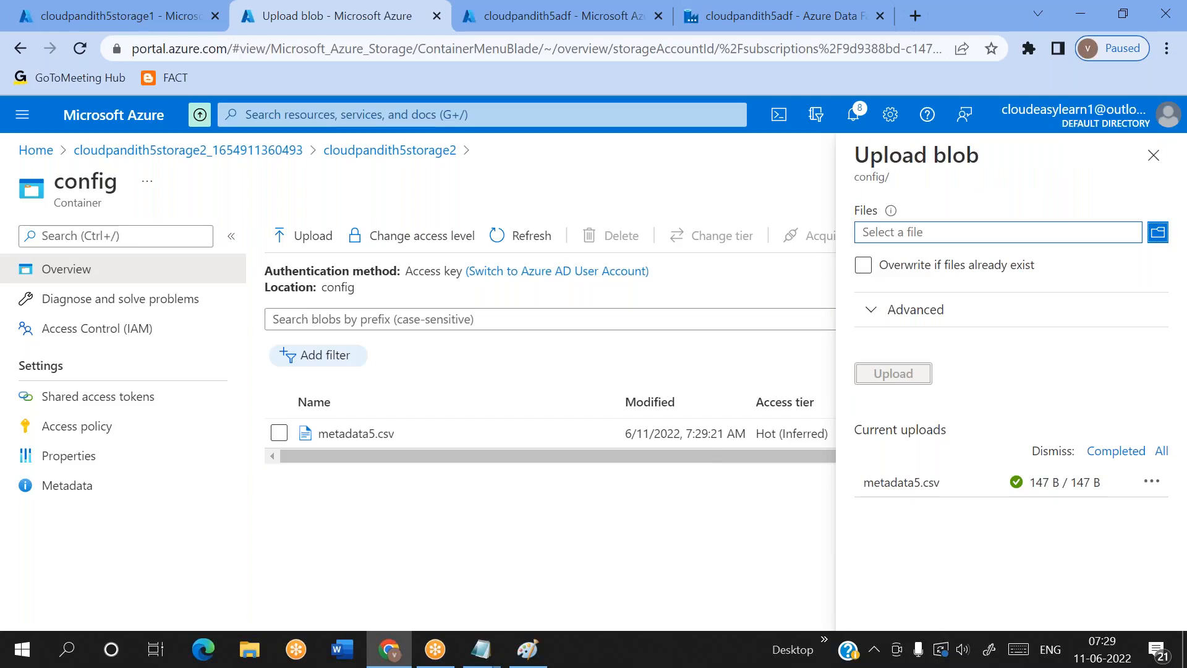
Compare the containers in both storage accounts with the metadata5 mapping rows, especially the output5 and output7 sinks
click(119, 5)
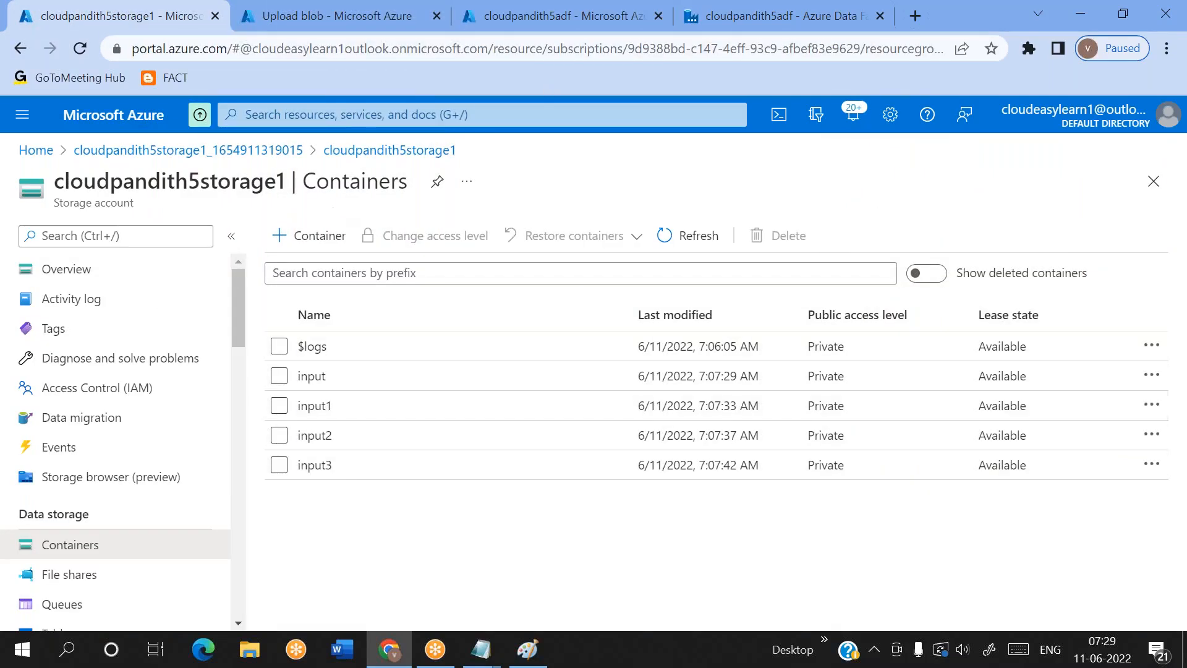
click(293, 8)
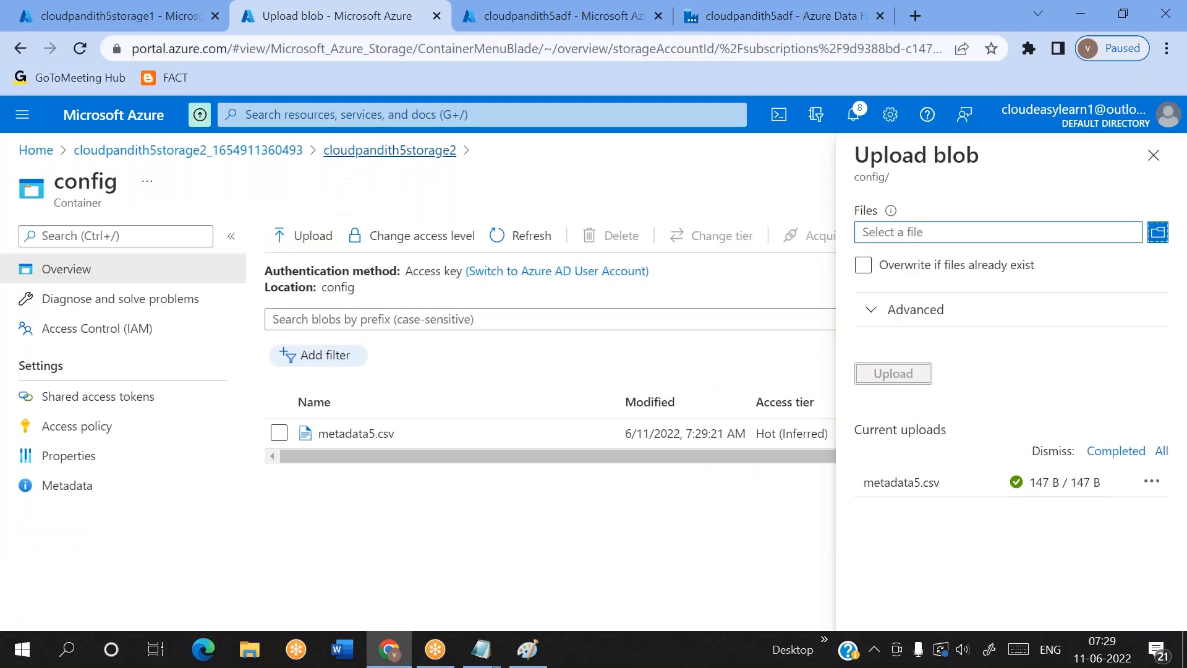
click(381, 151)
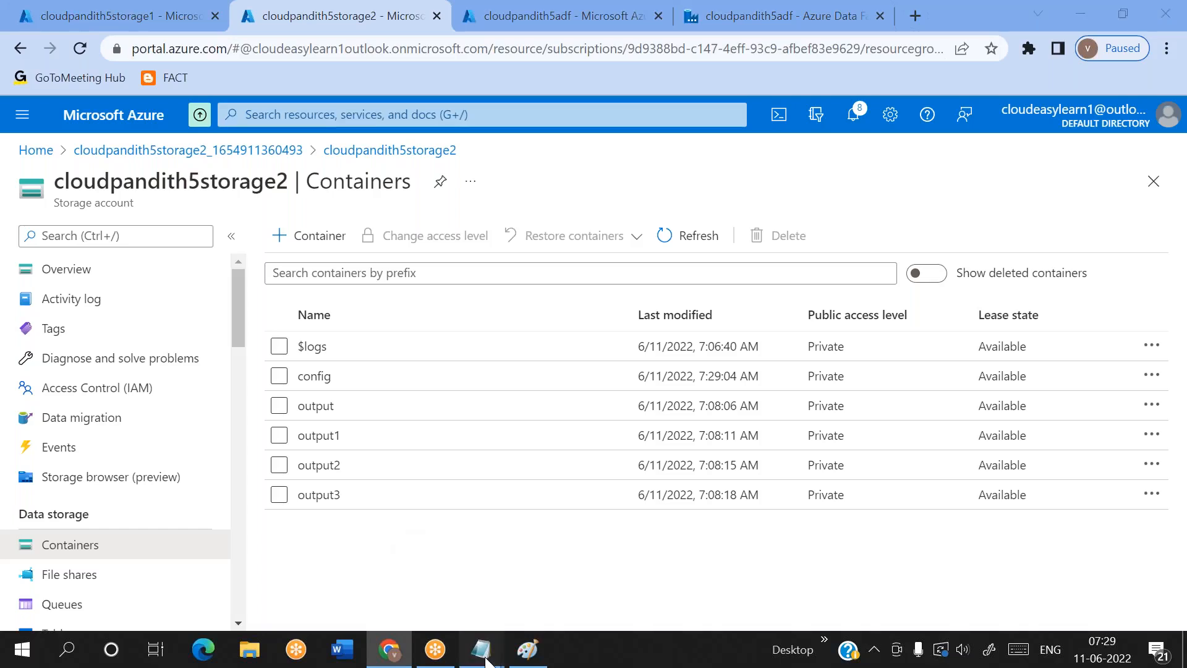
mouse_move(481, 649)
click(554, 574)
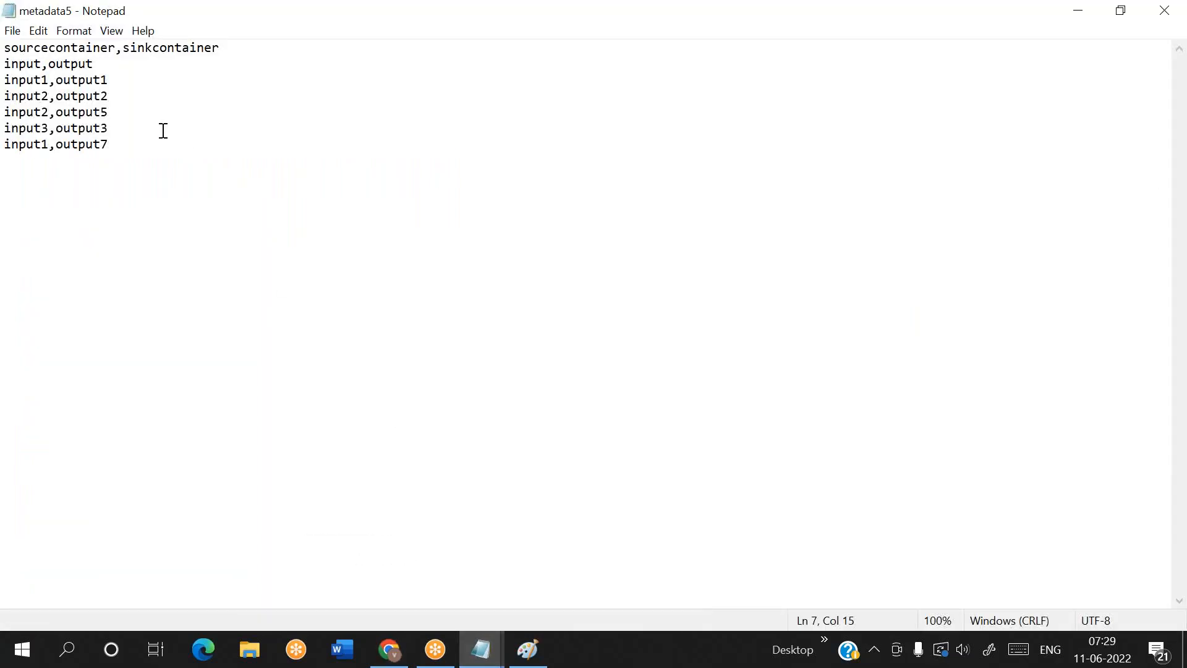
click(103, 112)
double_click(102, 113)
double_click(106, 144)
click(145, 153)
key(alt+Tab)
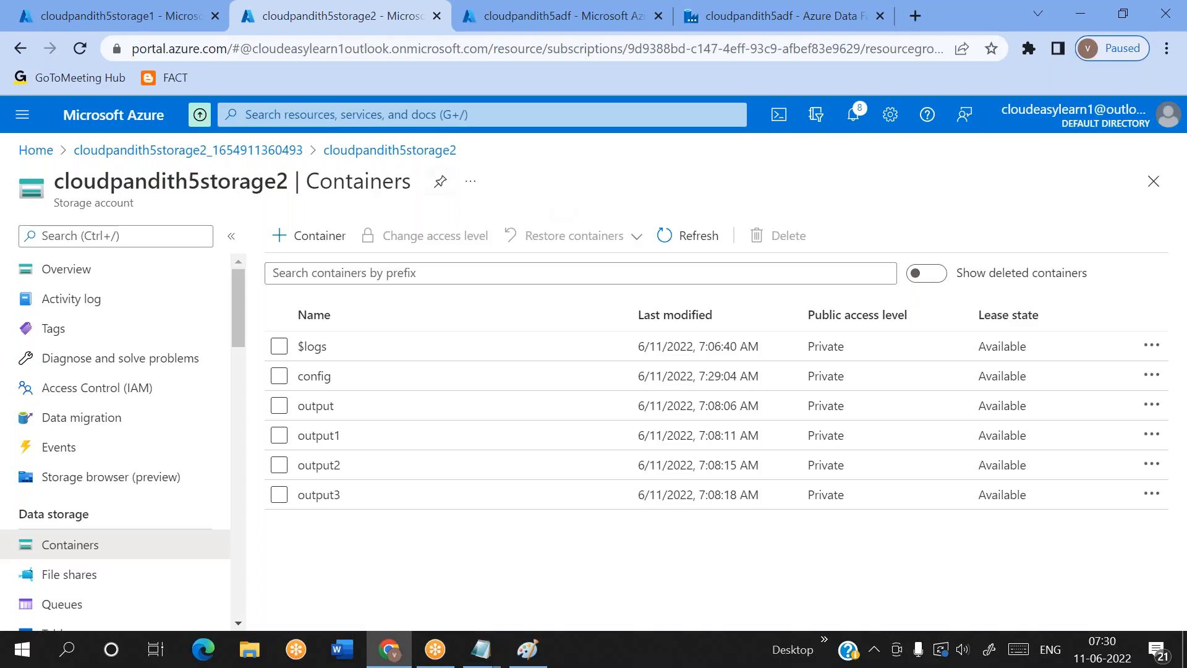
Review the containers in both storage accounts, then the lab notes and the input2 mapping rows in the metadata5 file
click(122, 20)
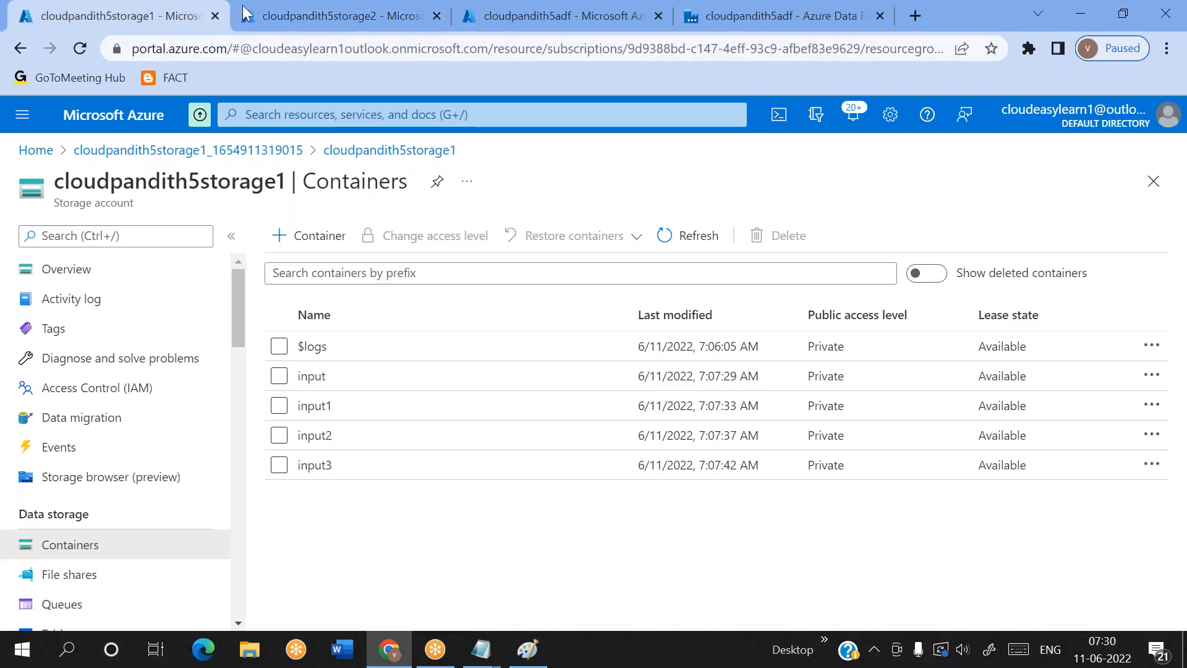
click(274, 13)
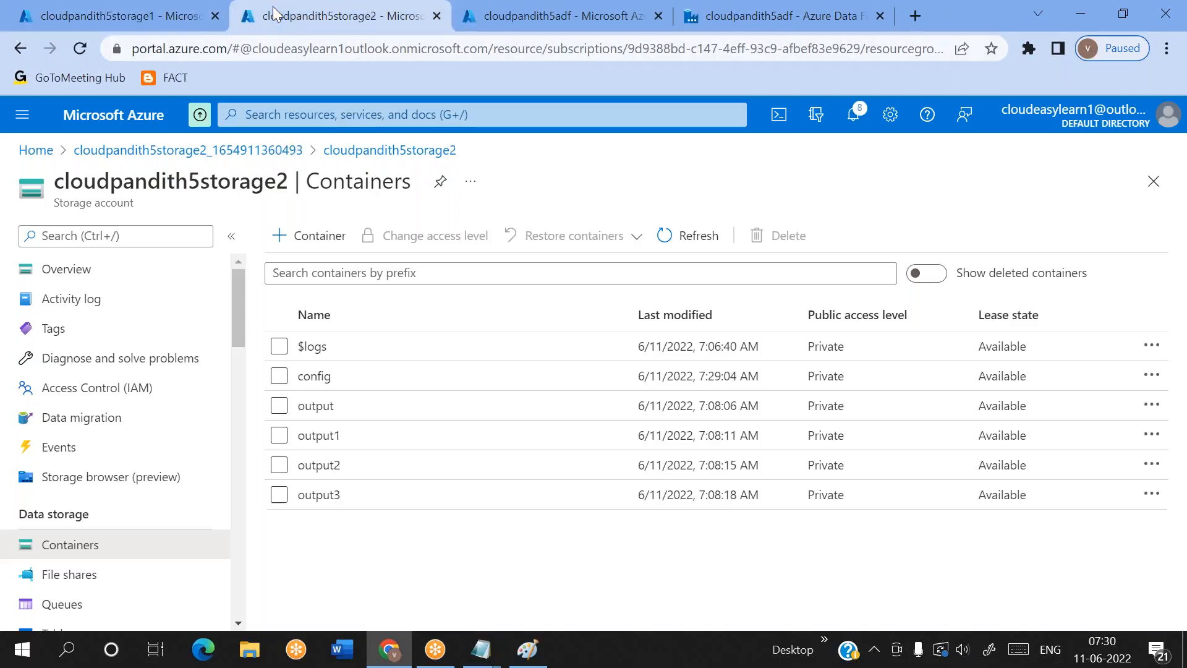
click(819, 31)
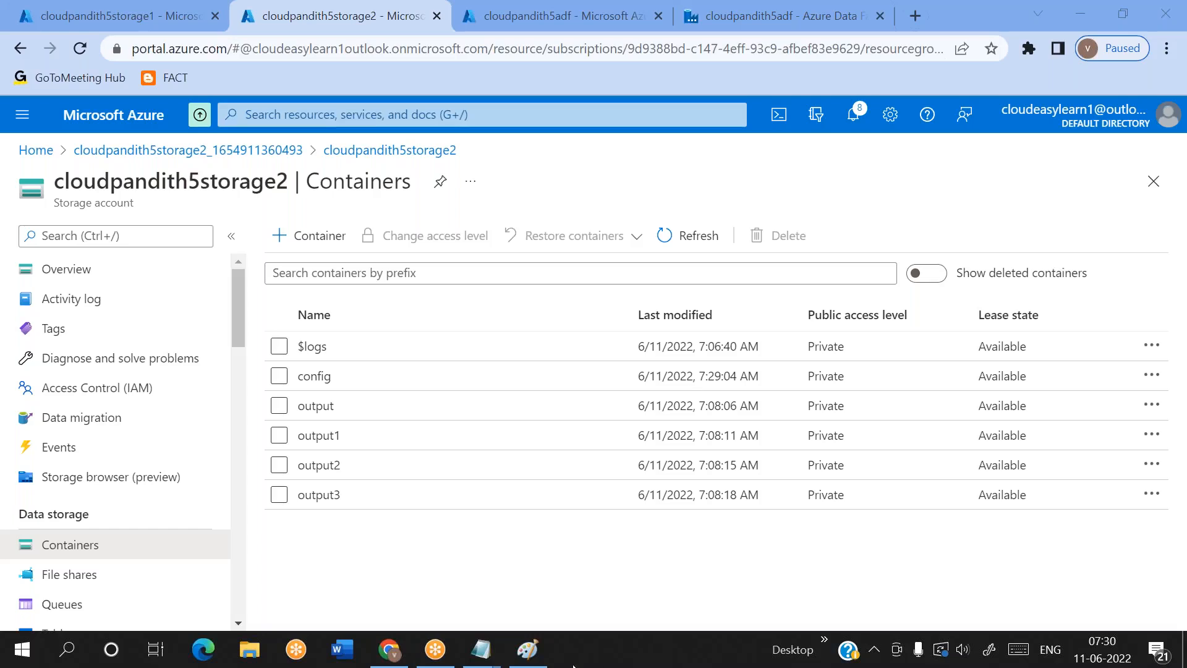
mouse_move(488, 662)
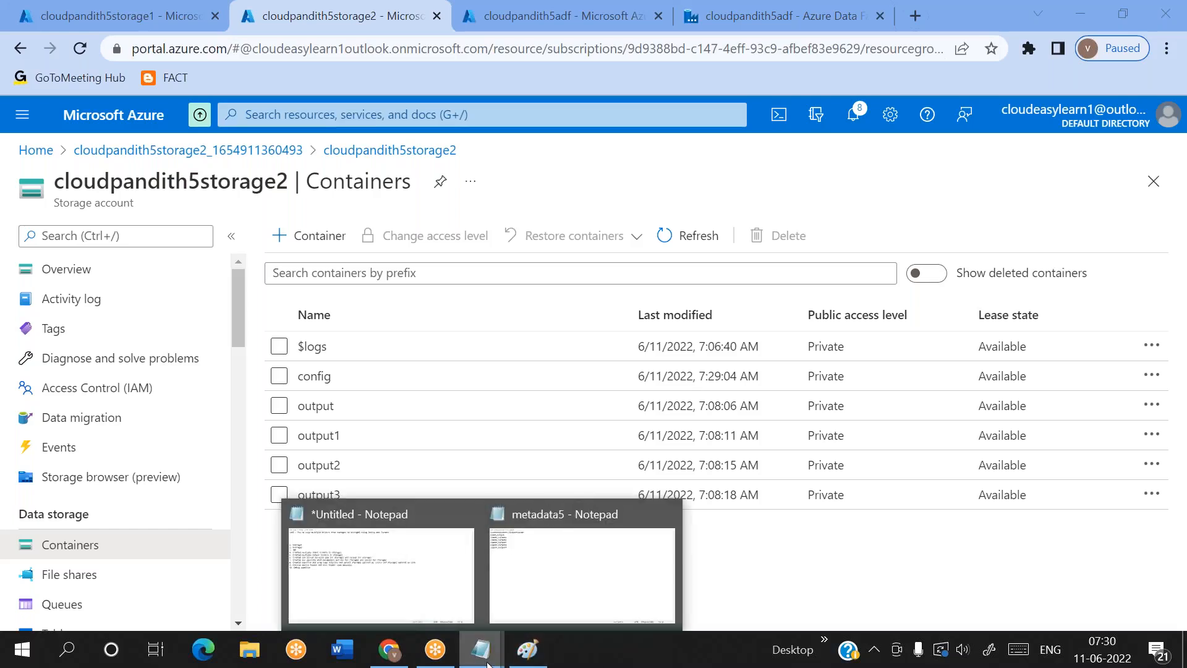
click(479, 557)
mouse_move(496, 657)
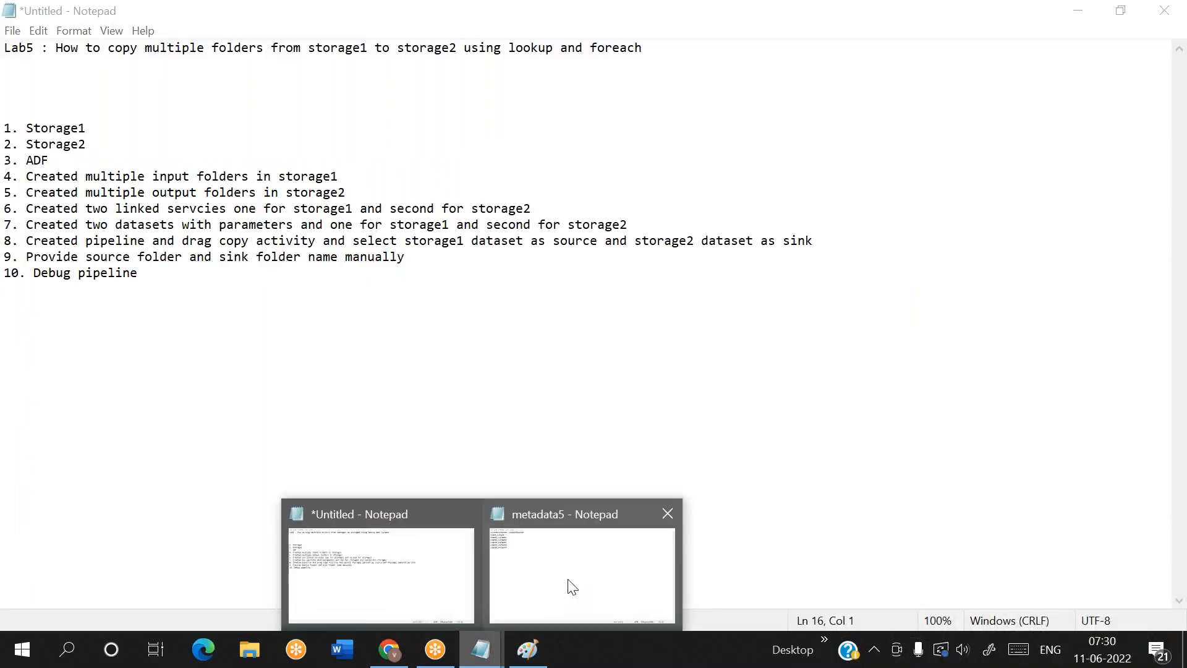
click(569, 583)
drag(65, 68, 108, 95)
double_click(69, 94)
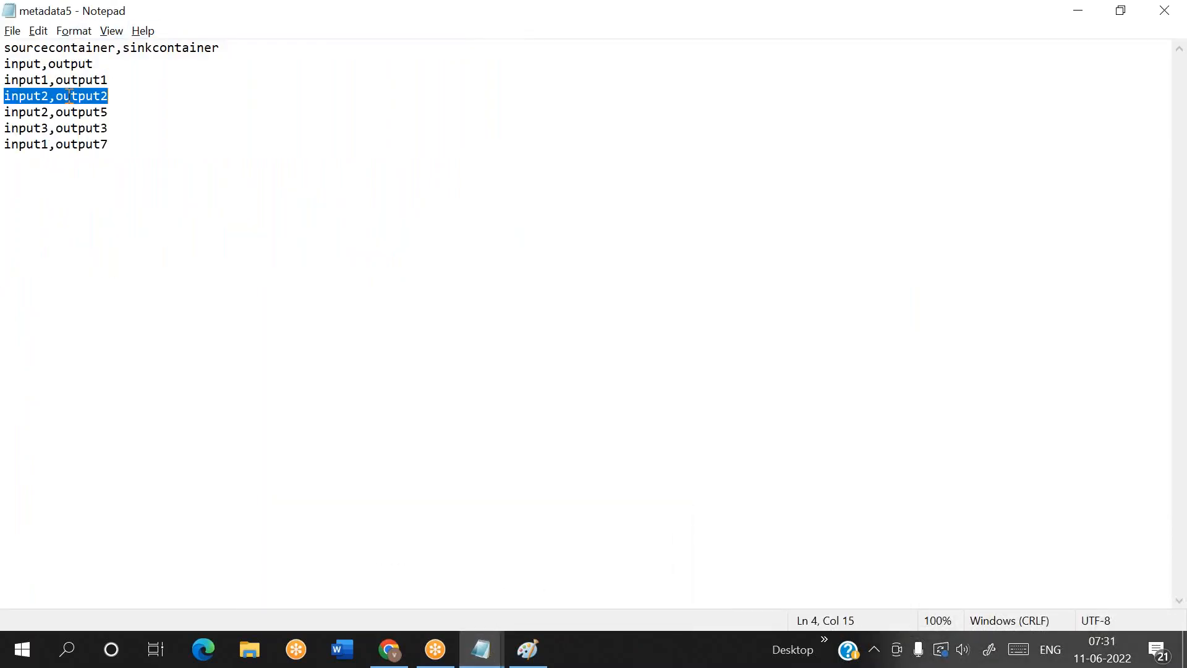
click(111, 106)
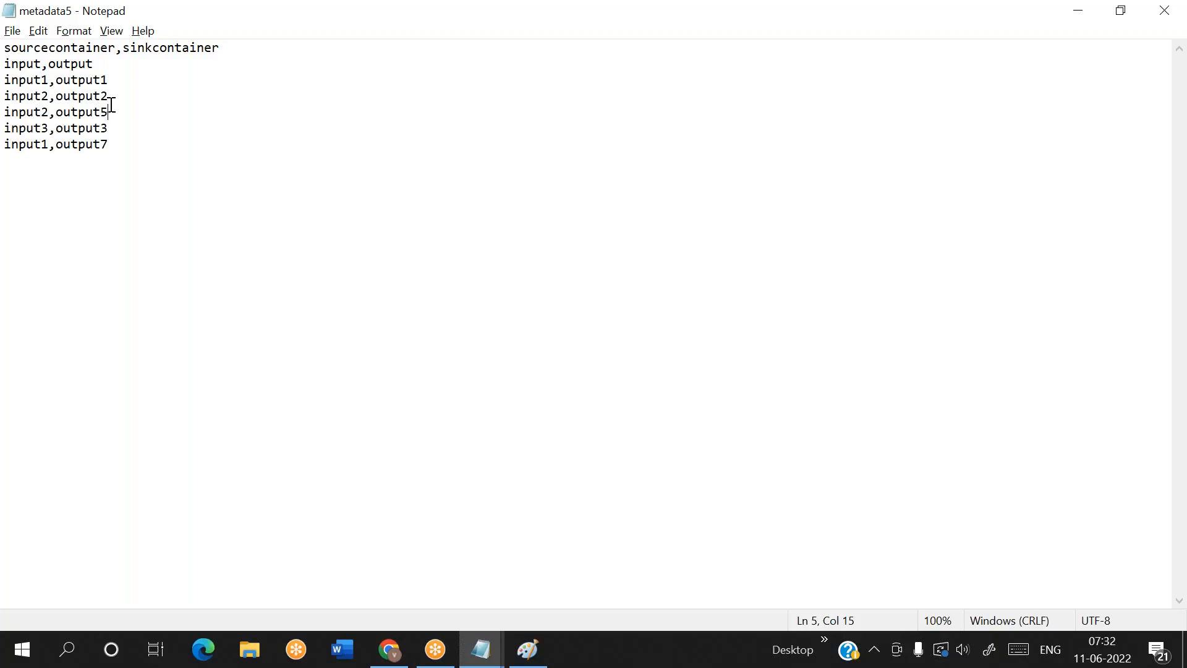
Annotate the input,output row in metadata5 with ------>item(), and remove the annotation again
click(103, 64)
key(shift+Home)
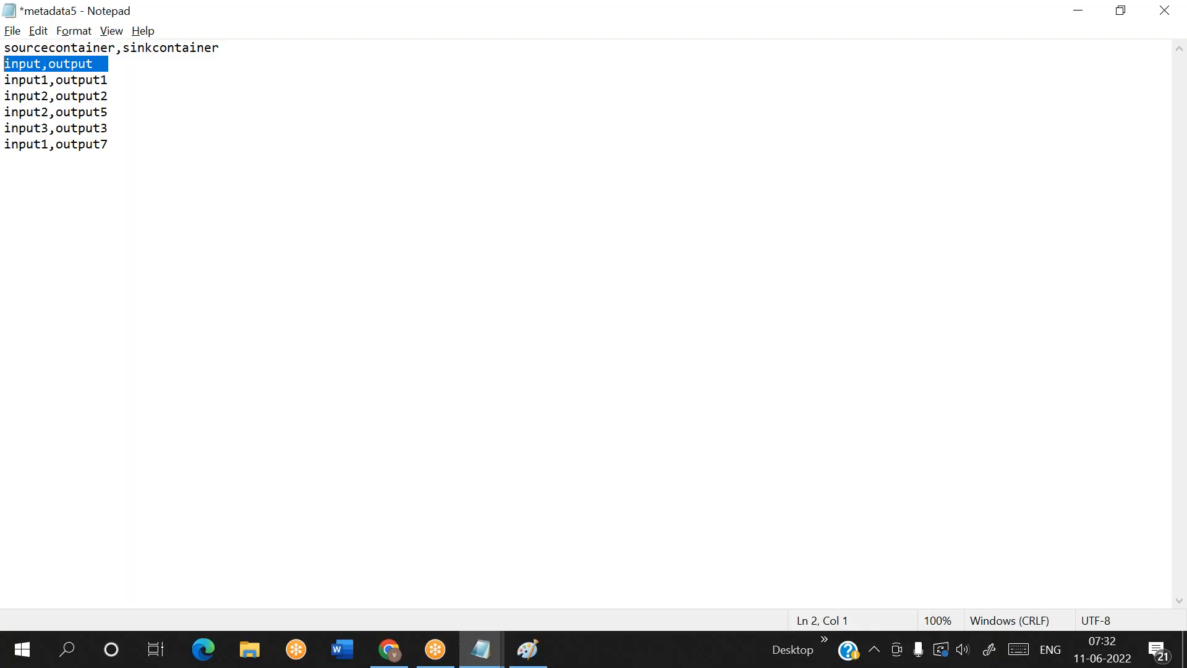
click(108, 63)
text(------>item())
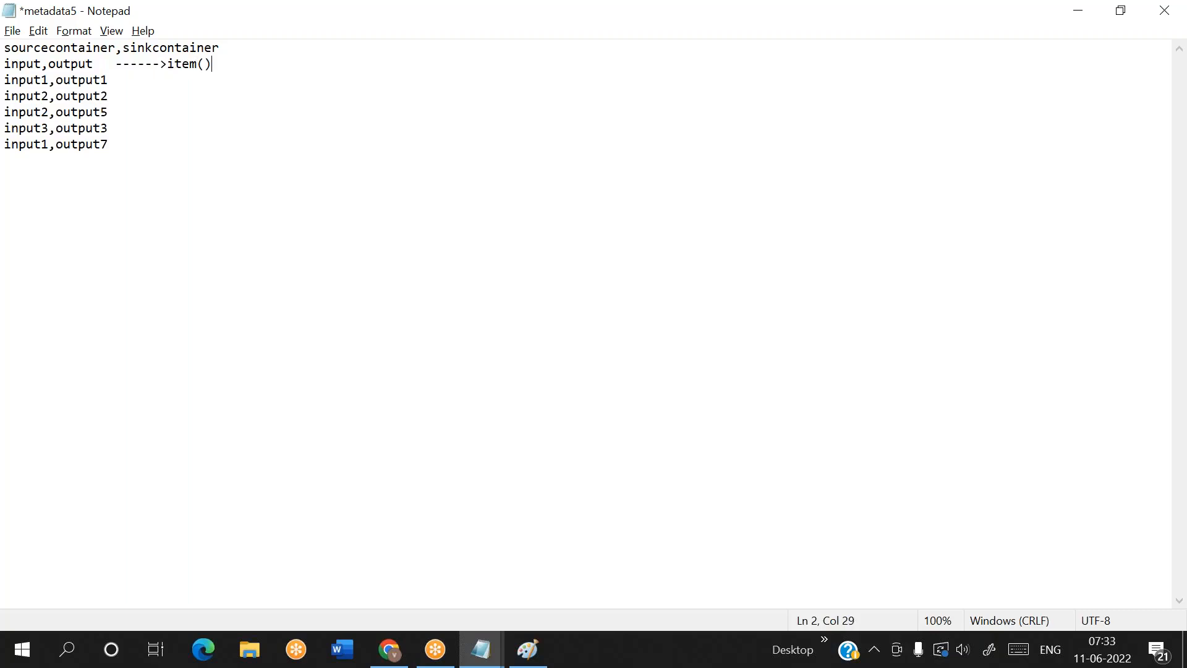
key(BackSpace)
key(BackSpace)
key(BackSpace)
key(BackSpace)
key(BackSpace)
key(BackSpace)
key(BackSpace)
key(BackSpace)
key(BackSpace)
key(BackSpace)
key(BackSpace)
key(BackSpace)
key(BackSpace)
key(BackSpace)
Examine the metadata5 mapping row by row, matching each source container with its sink container
drag(100, 64, 10, 64)
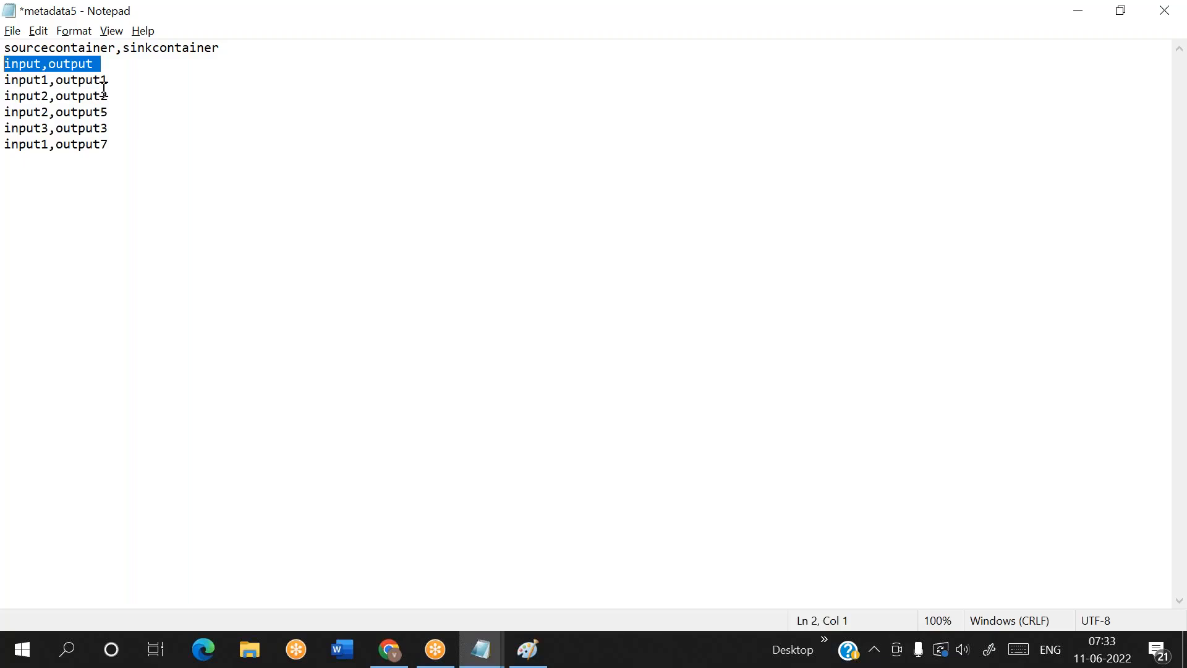
drag(119, 82, 5, 80)
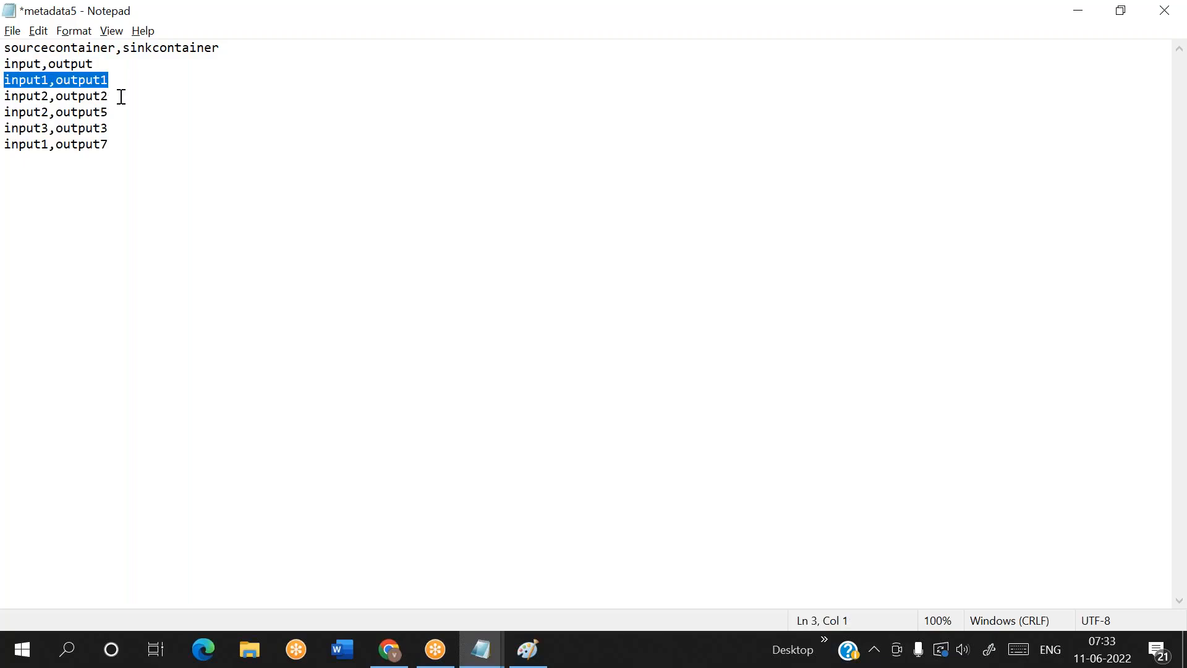
drag(119, 96, 5, 96)
drag(119, 146, 10, 47)
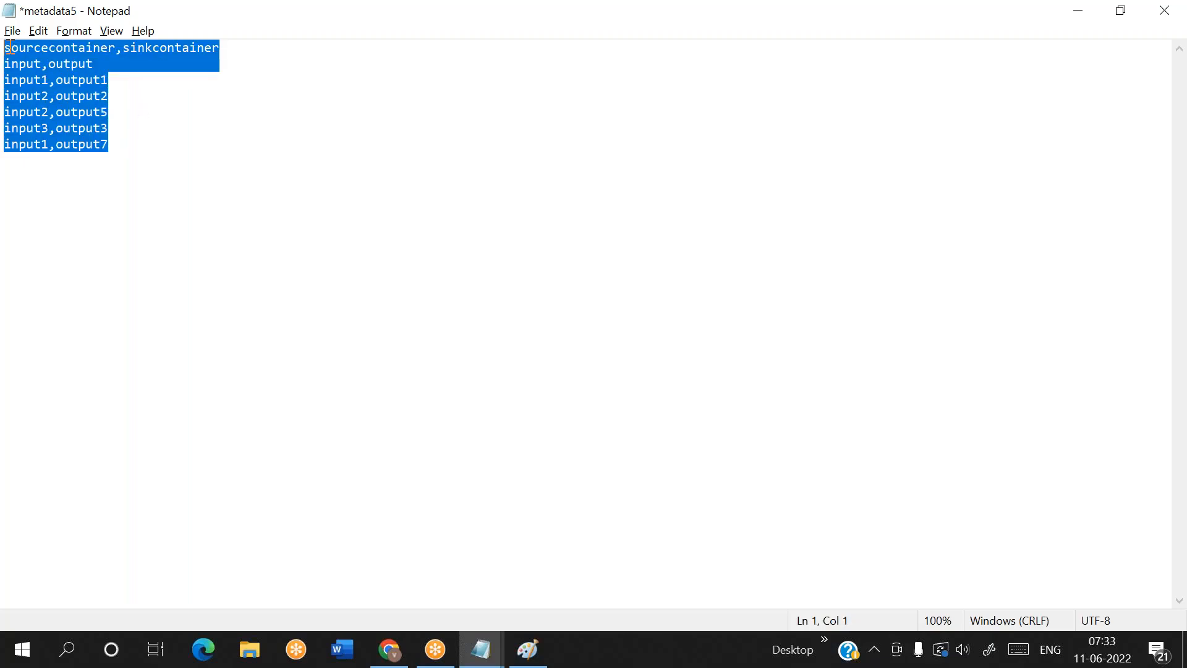
click(122, 146)
drag(101, 68, 5, 64)
drag(125, 80, 5, 80)
drag(123, 95, 11, 97)
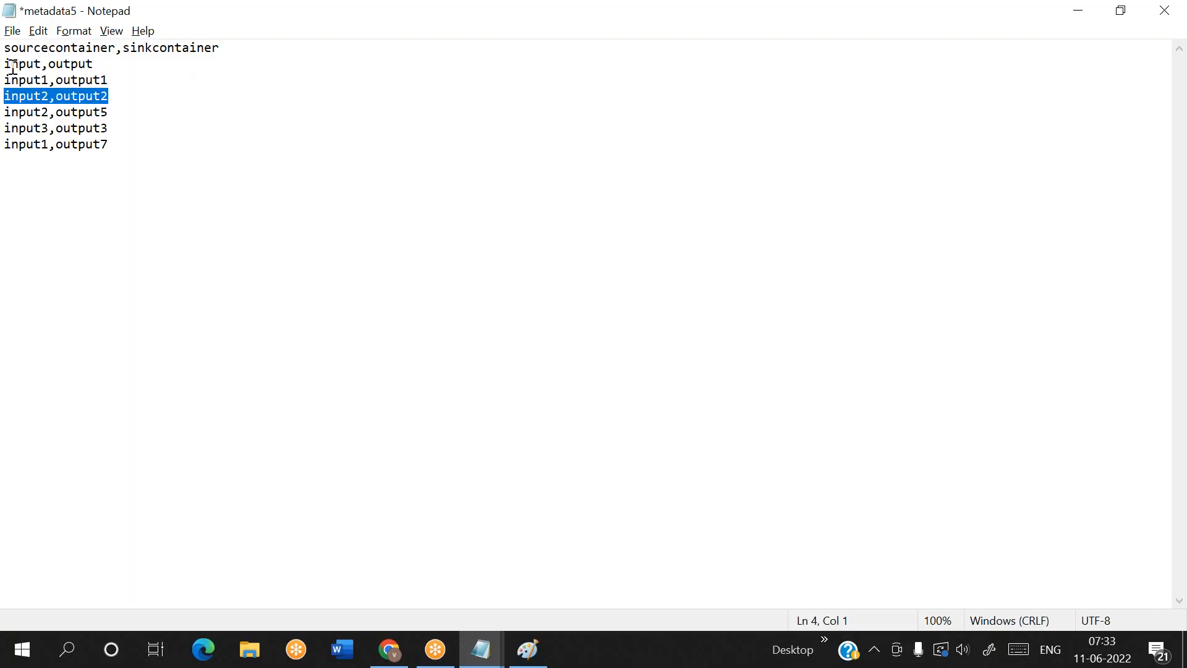
click(104, 63)
drag(104, 63, 18, 50)
double_click(19, 63)
click(25, 63)
double_click(60, 63)
click(96, 63)
click(98, 63)
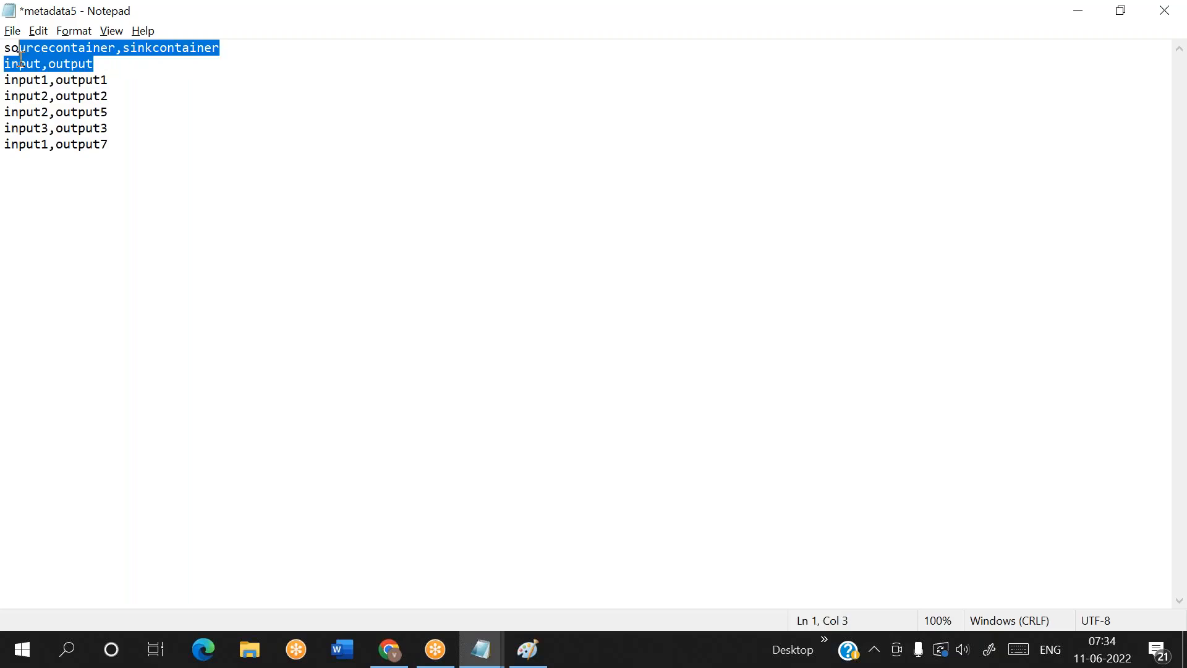
drag(109, 79, 8, 80)
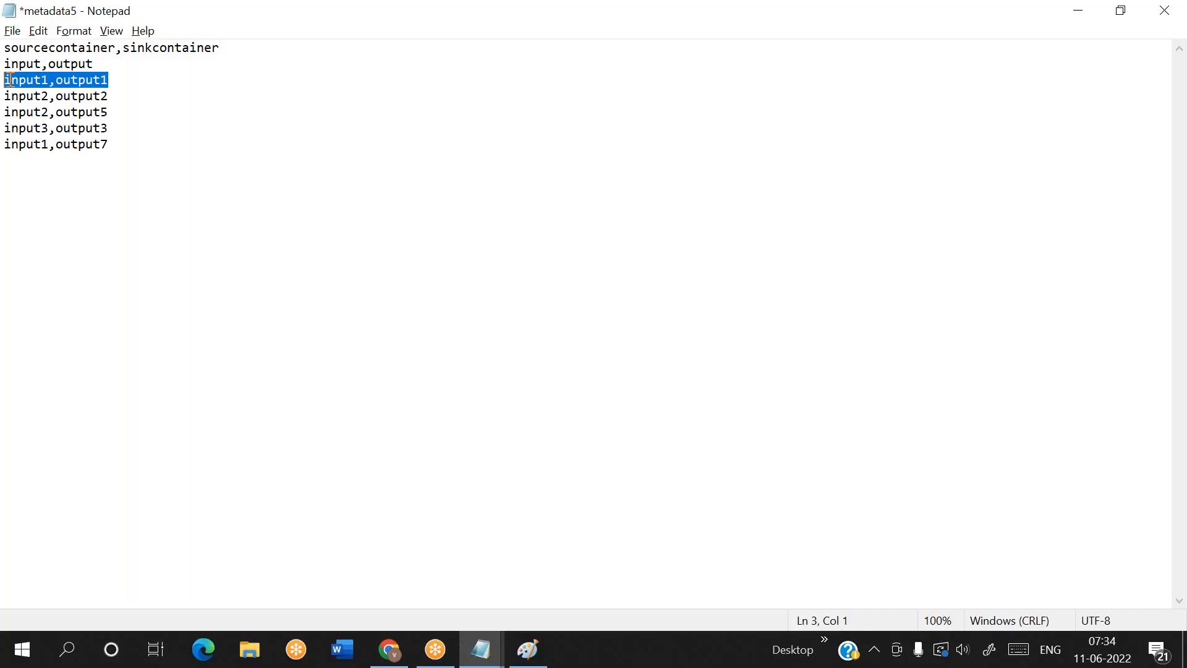
double_click(49, 79)
click(124, 84)
double_click(123, 83)
click(124, 84)
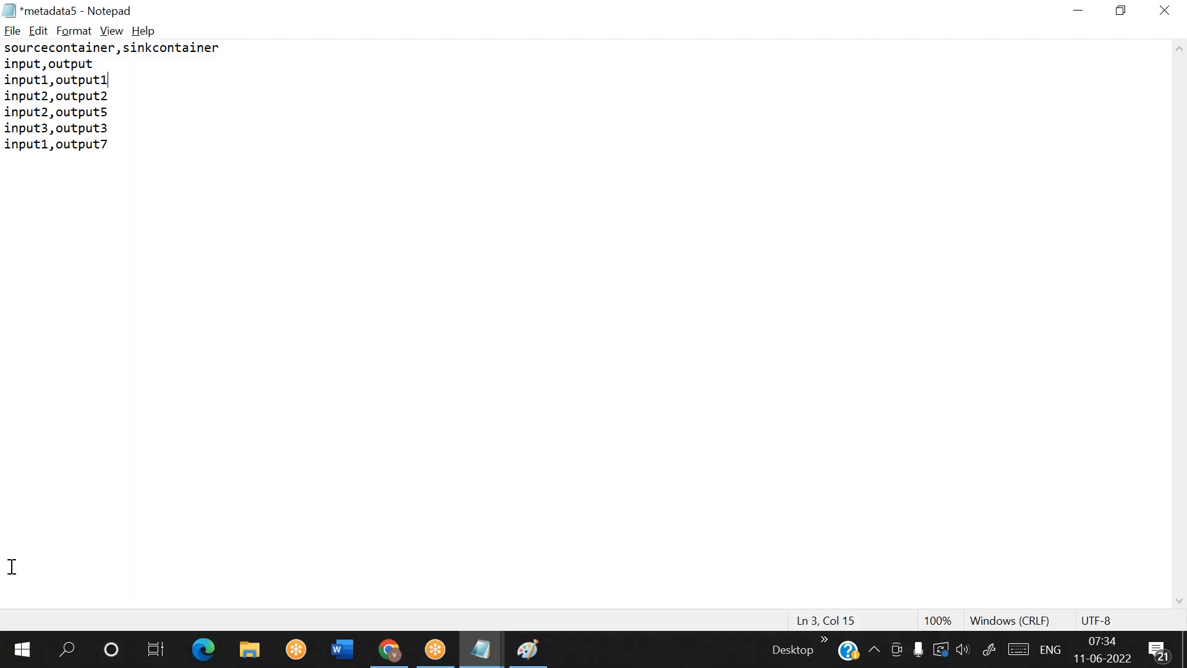
click(249, 656)
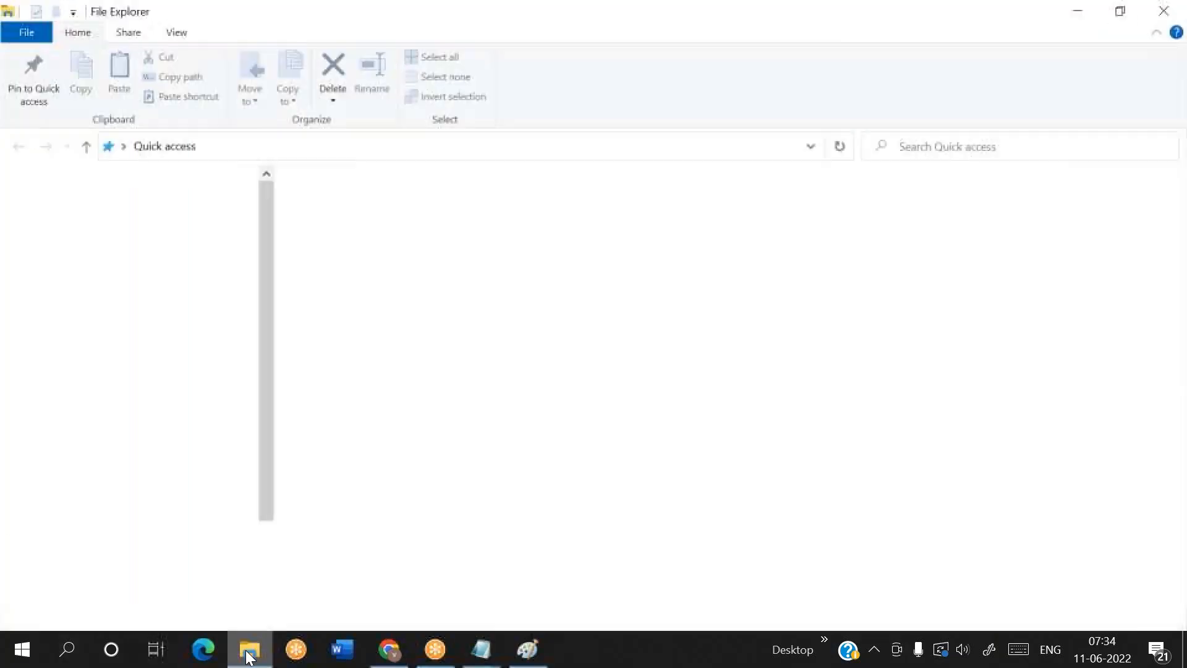
click(91, 241)
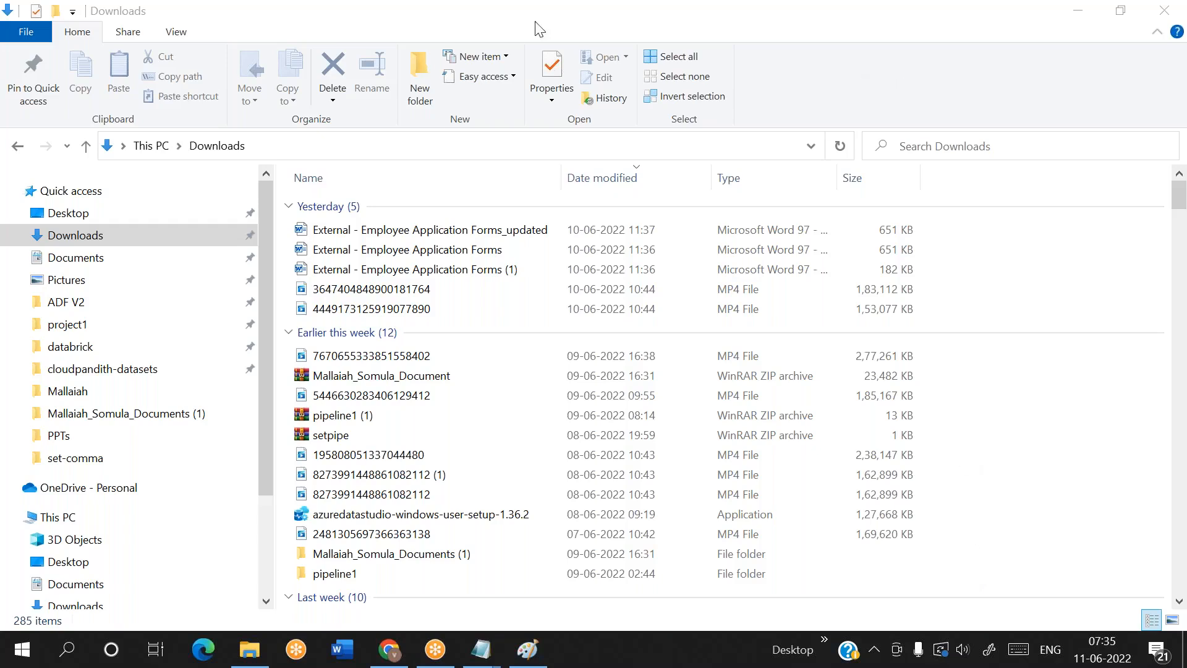
drag(317, 11, 262, 94)
click(568, 102)
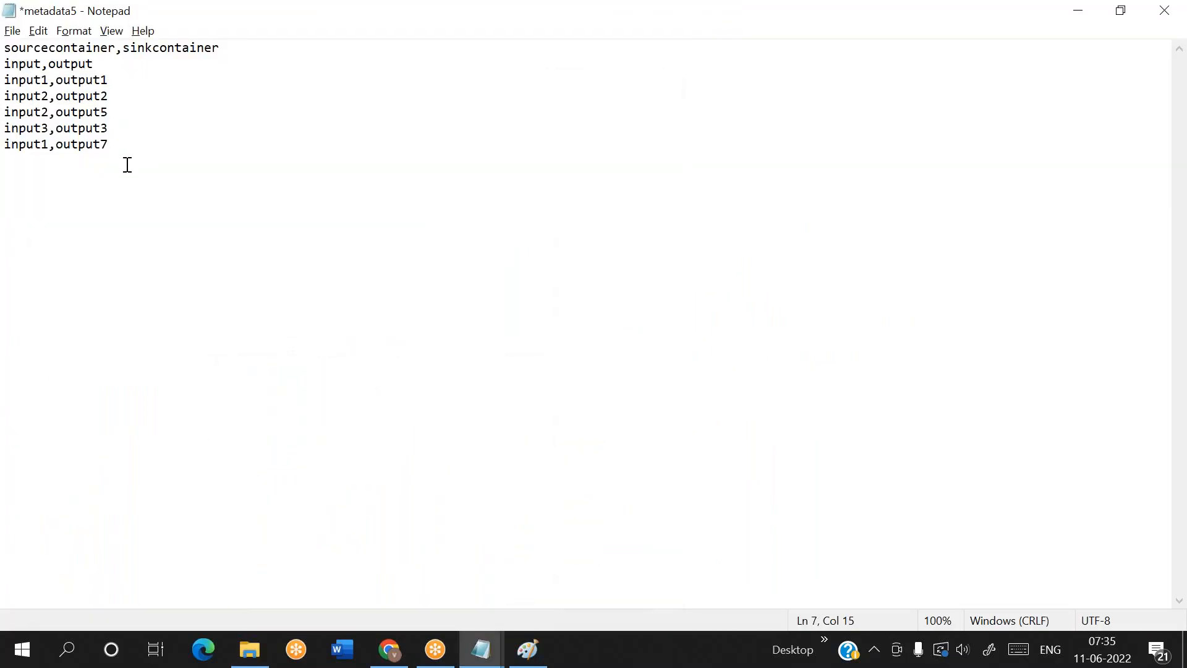
Check the full list of mapping rows and save the metadata5 file
drag(121, 147, 7, 49)
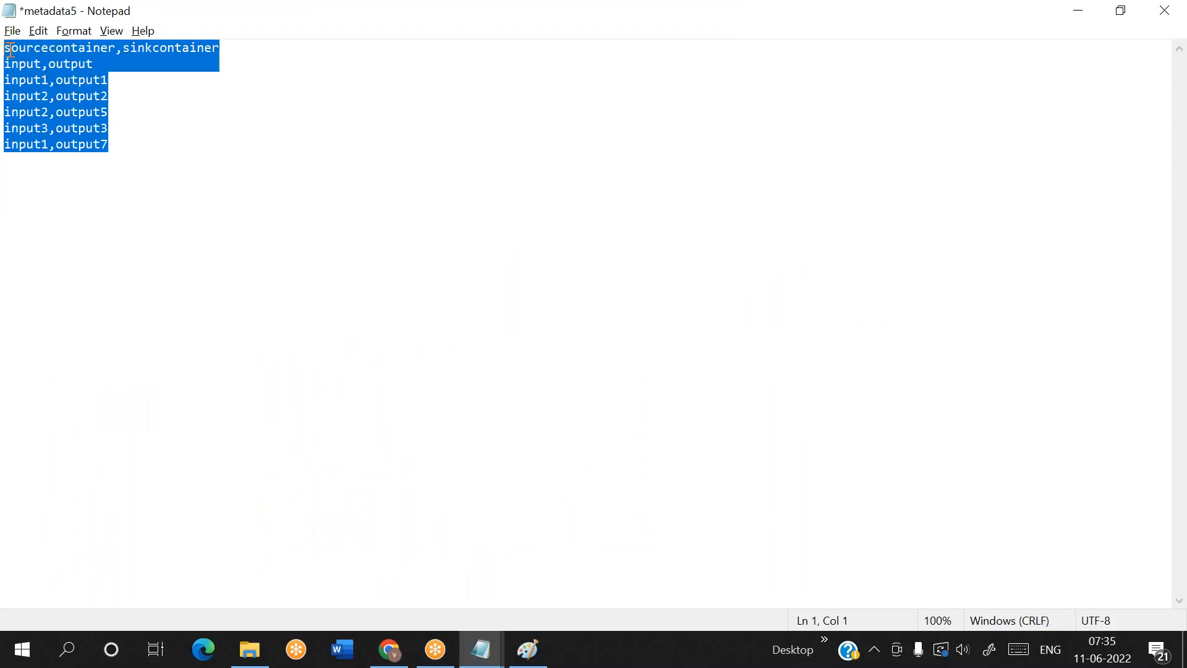
click(145, 143)
key(ctrl+s)
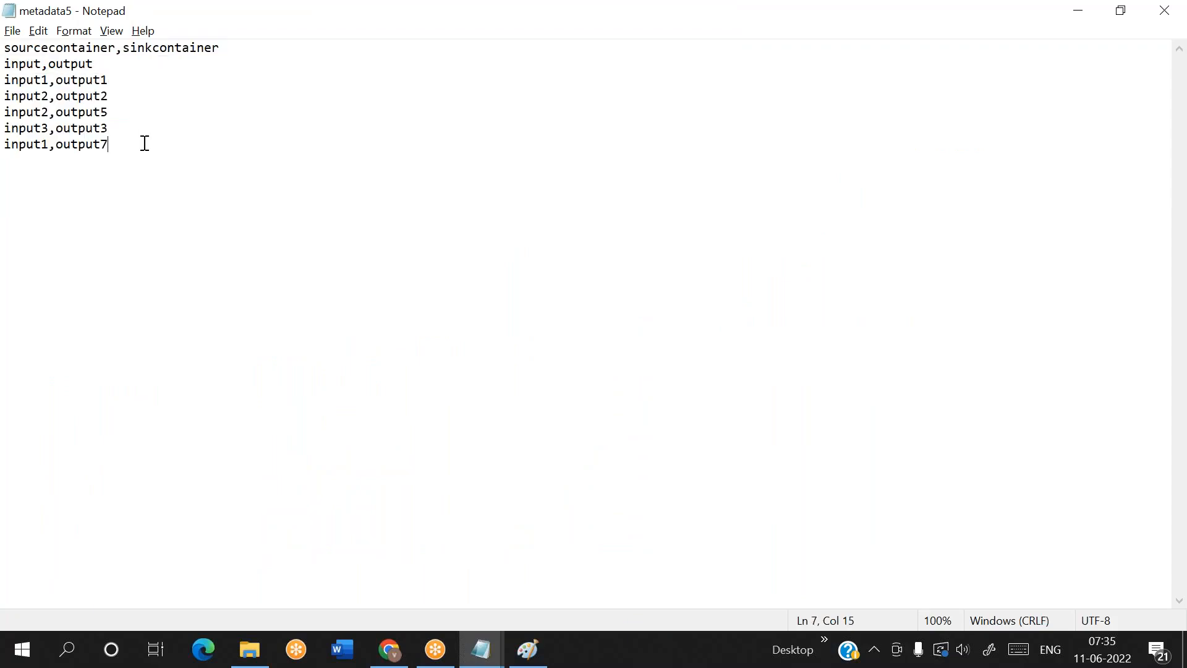
Switch to the Azure portal and inspect the uploaded metadata5.csv in the config container, both as a table preview and as raw text
click(398, 656)
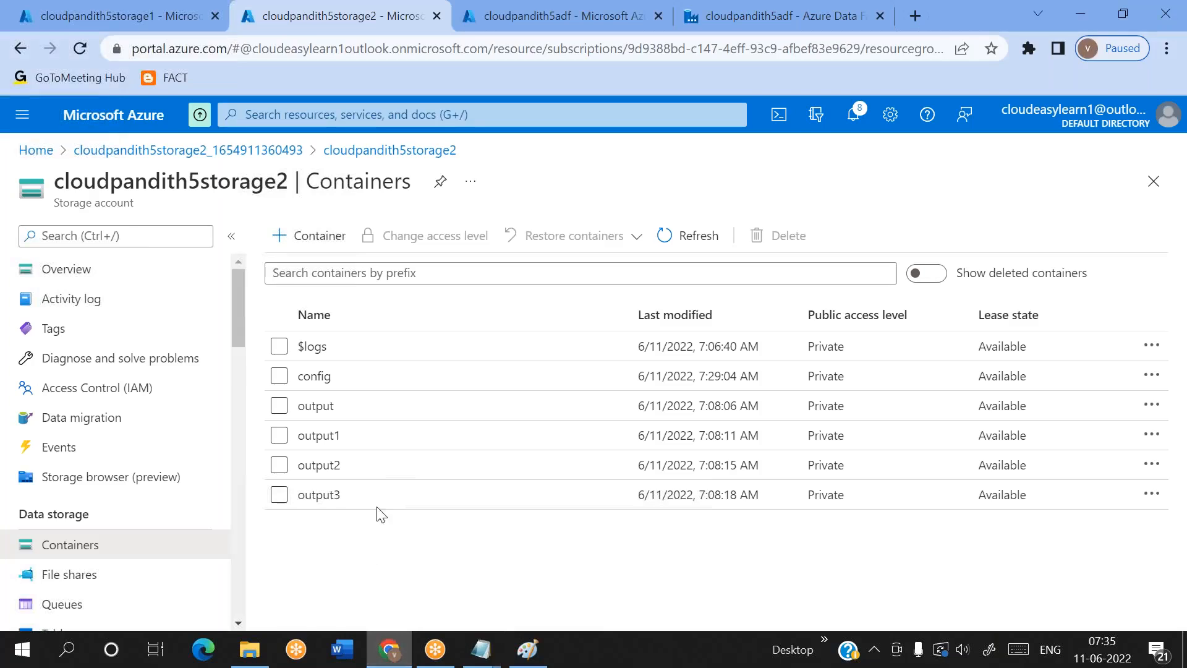
click(339, 375)
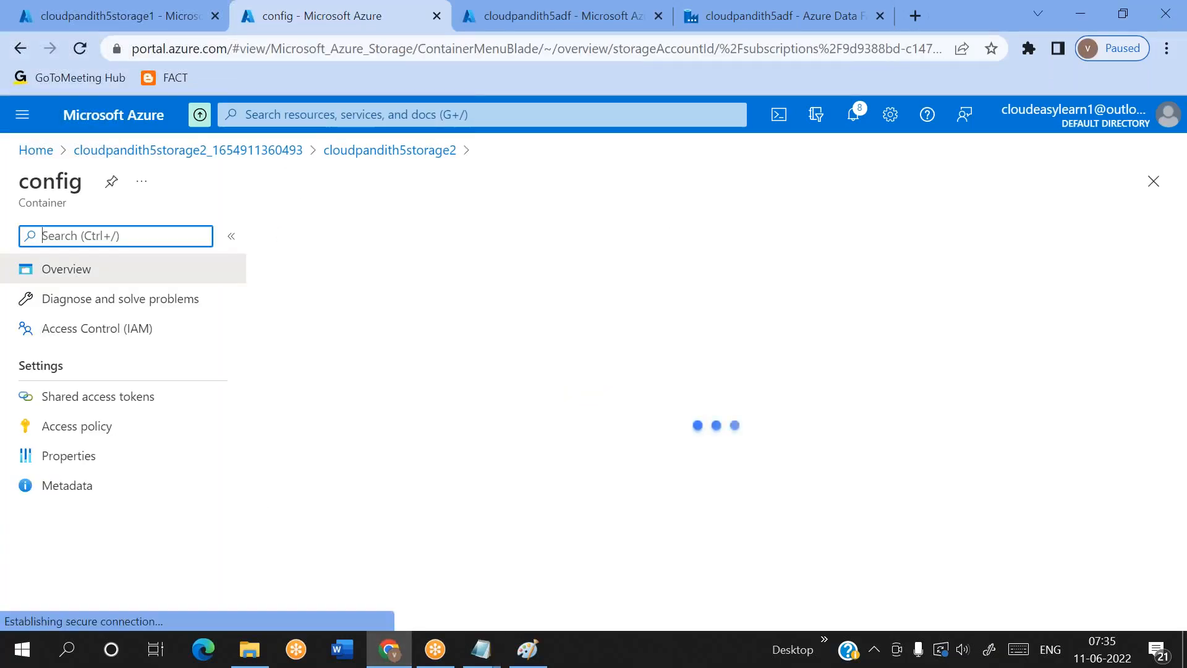
click(356, 433)
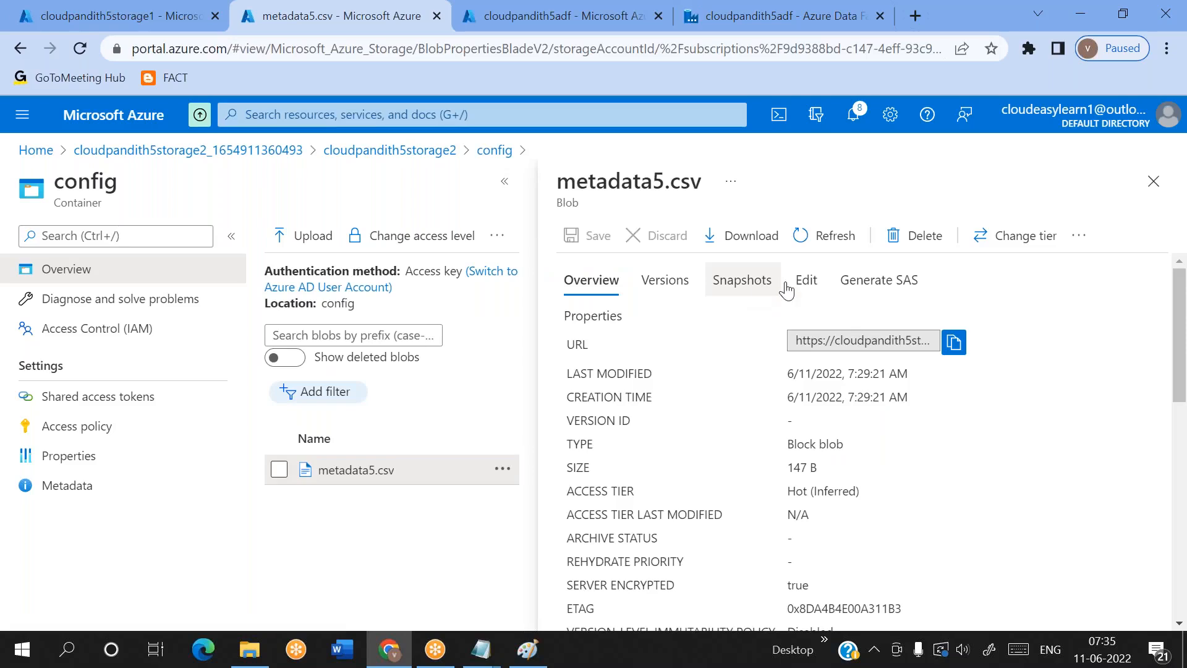
click(811, 288)
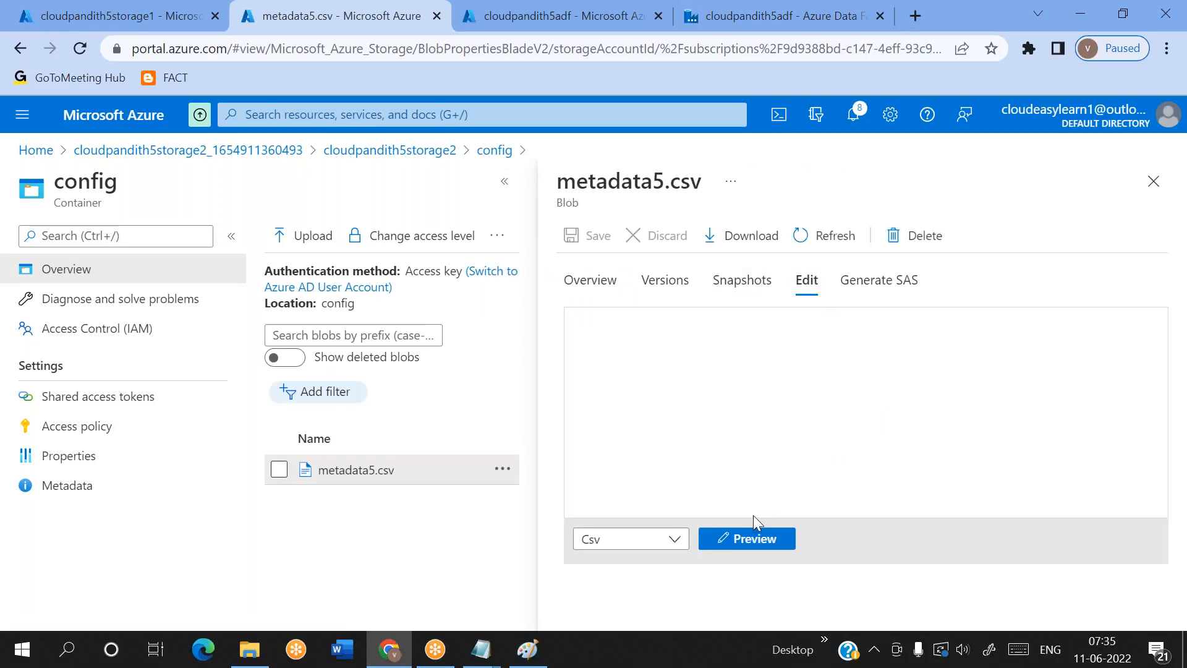
click(747, 546)
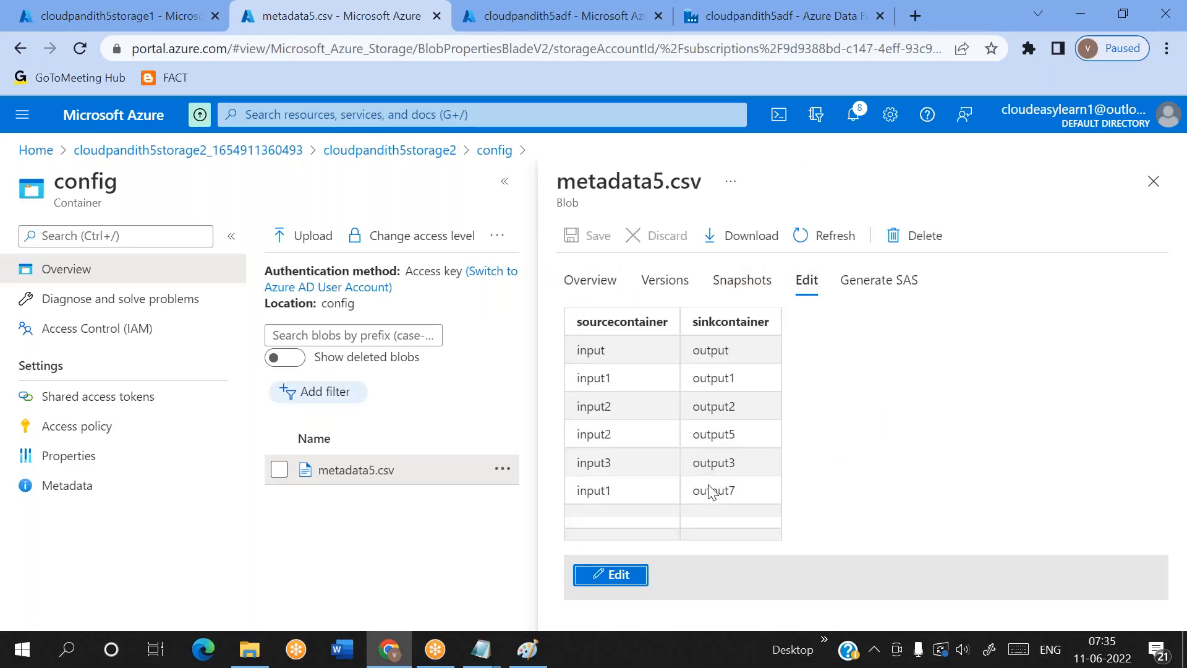
double_click(594, 379)
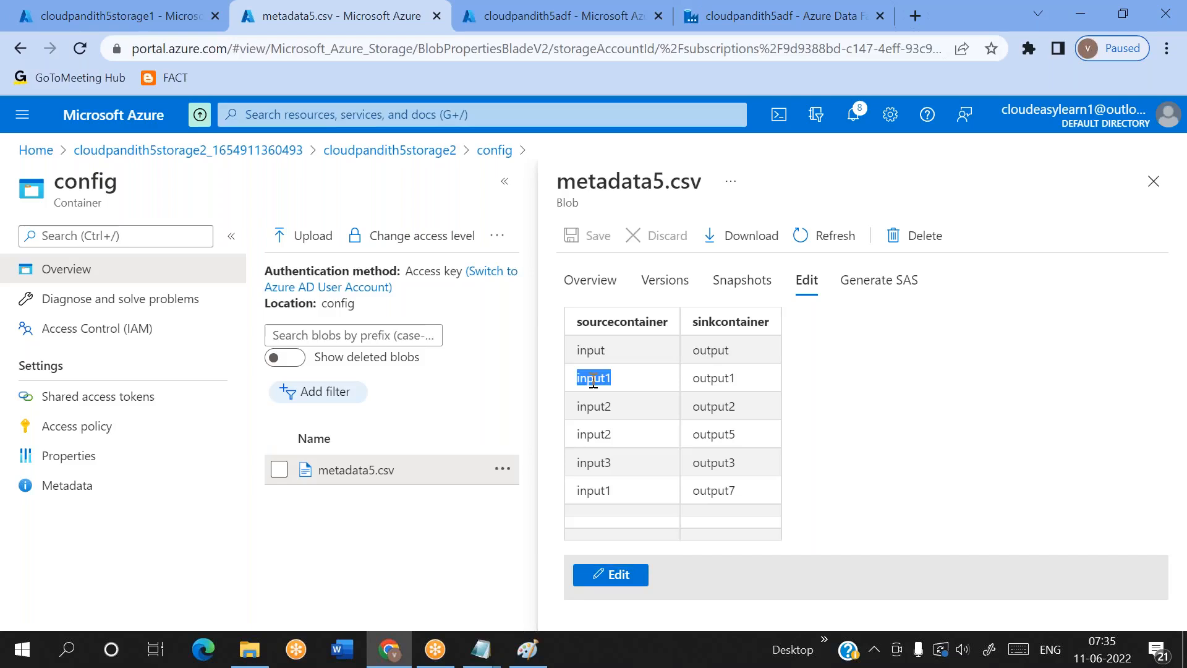
drag(594, 379, 713, 380)
double_click(713, 379)
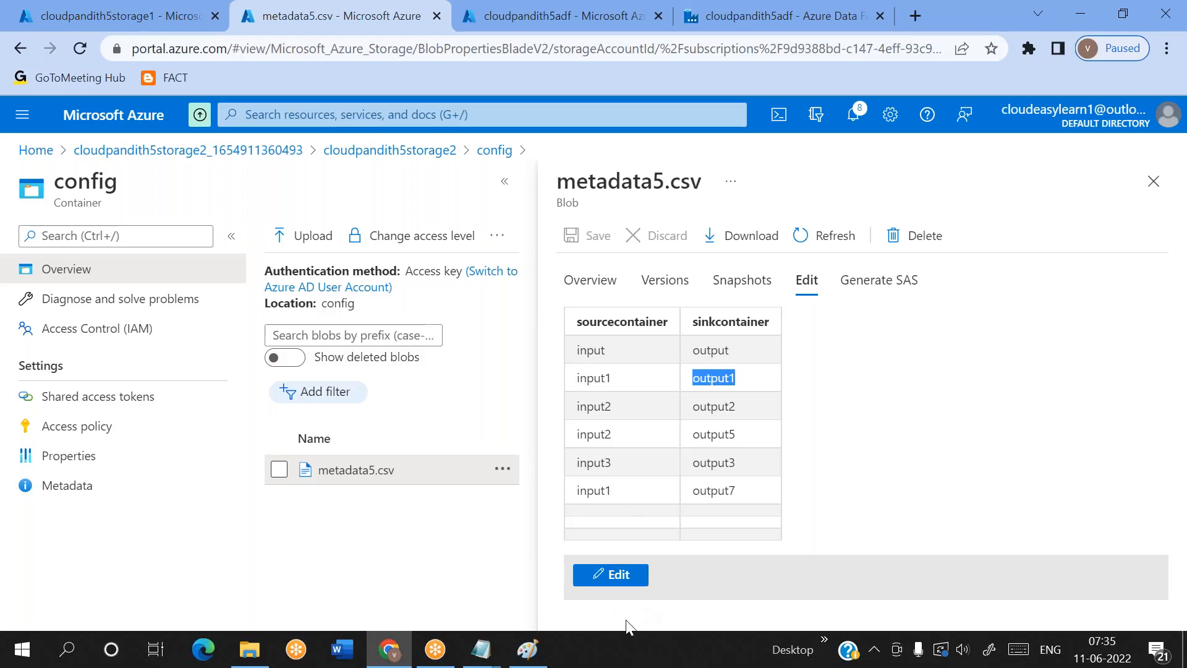
click(612, 574)
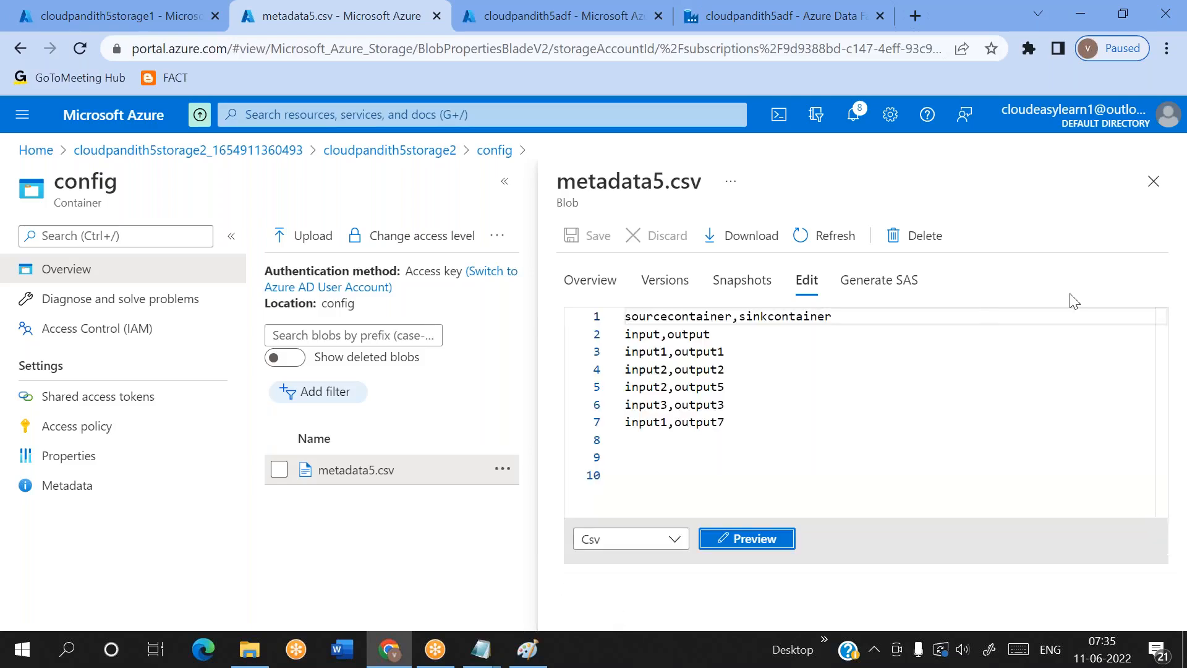
click(1153, 181)
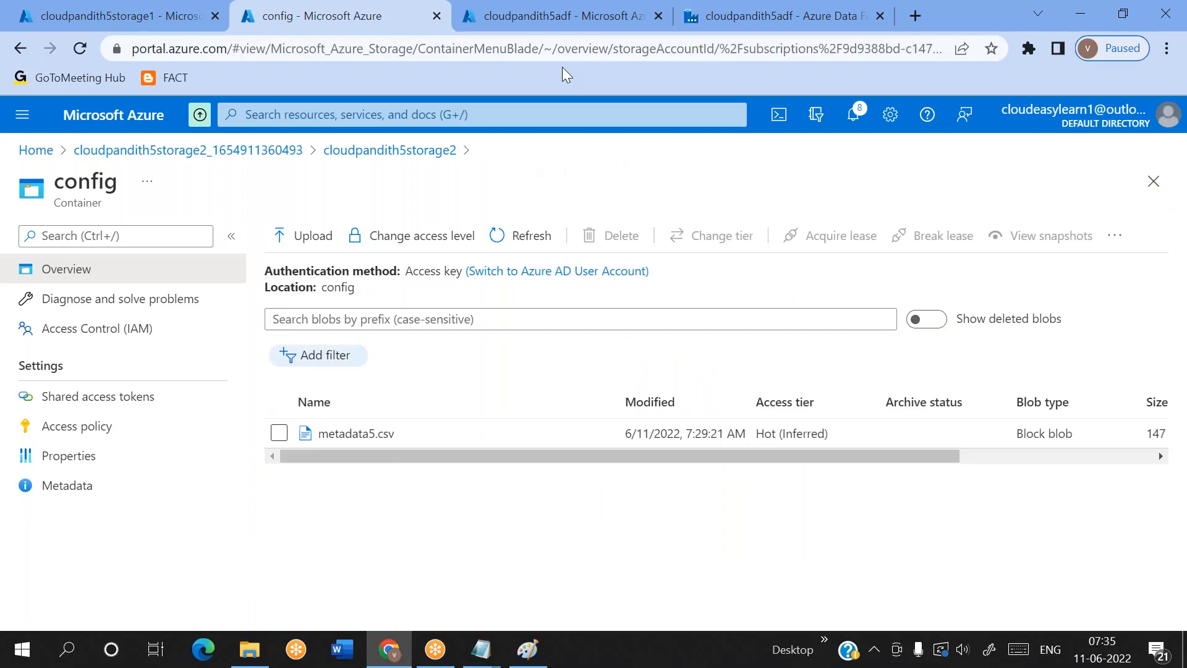
Switch to Azure Data Factory, create a new blank pipeline, and hide its properties
click(699, 25)
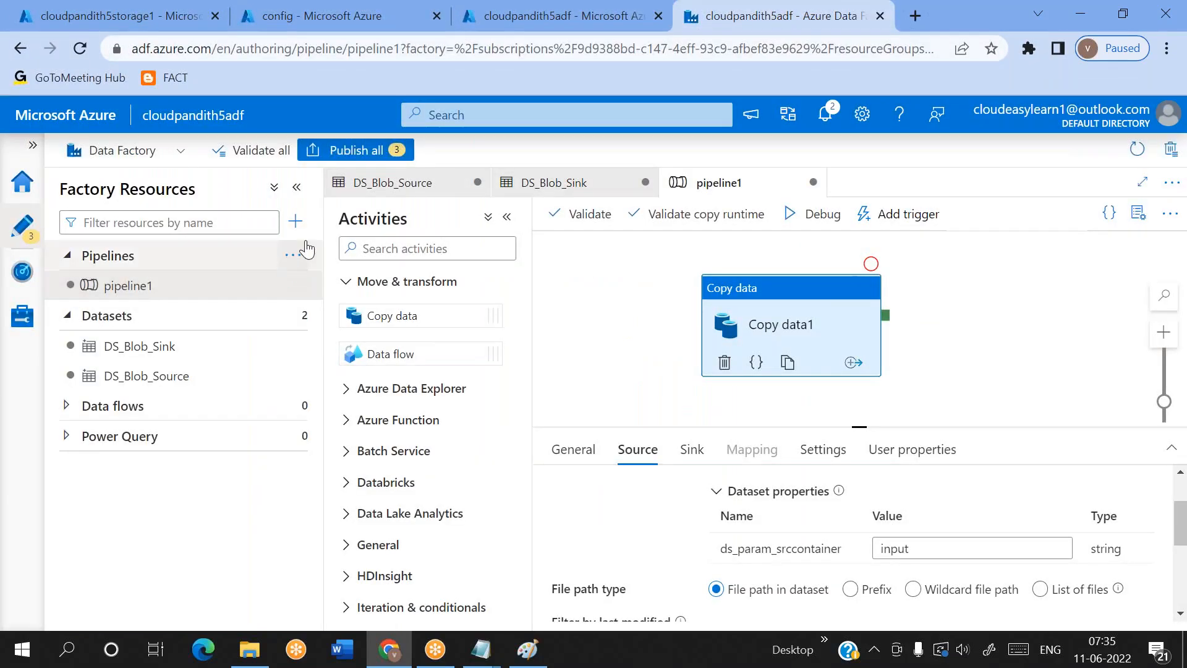
click(306, 255)
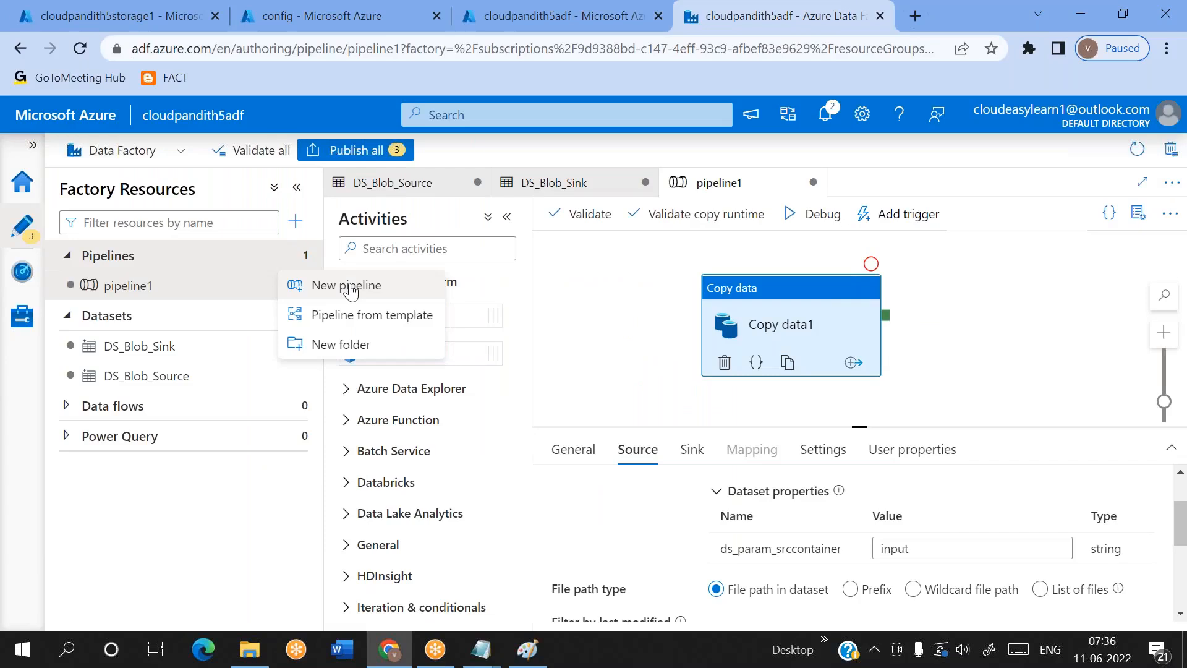
click(350, 289)
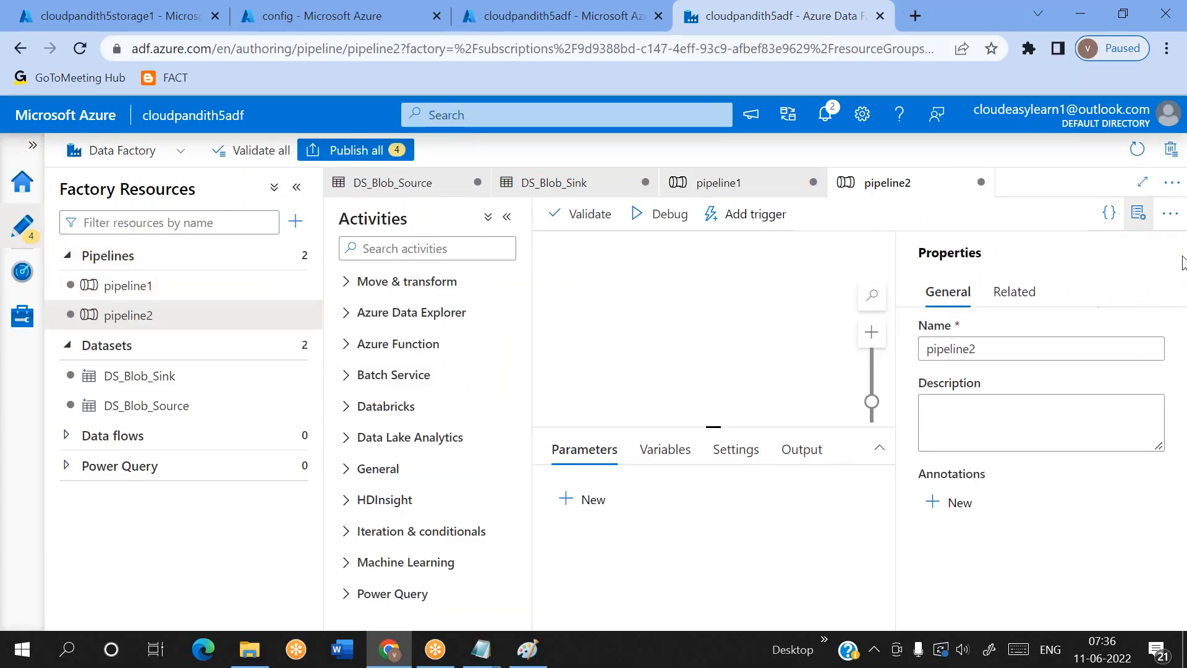
click(1138, 226)
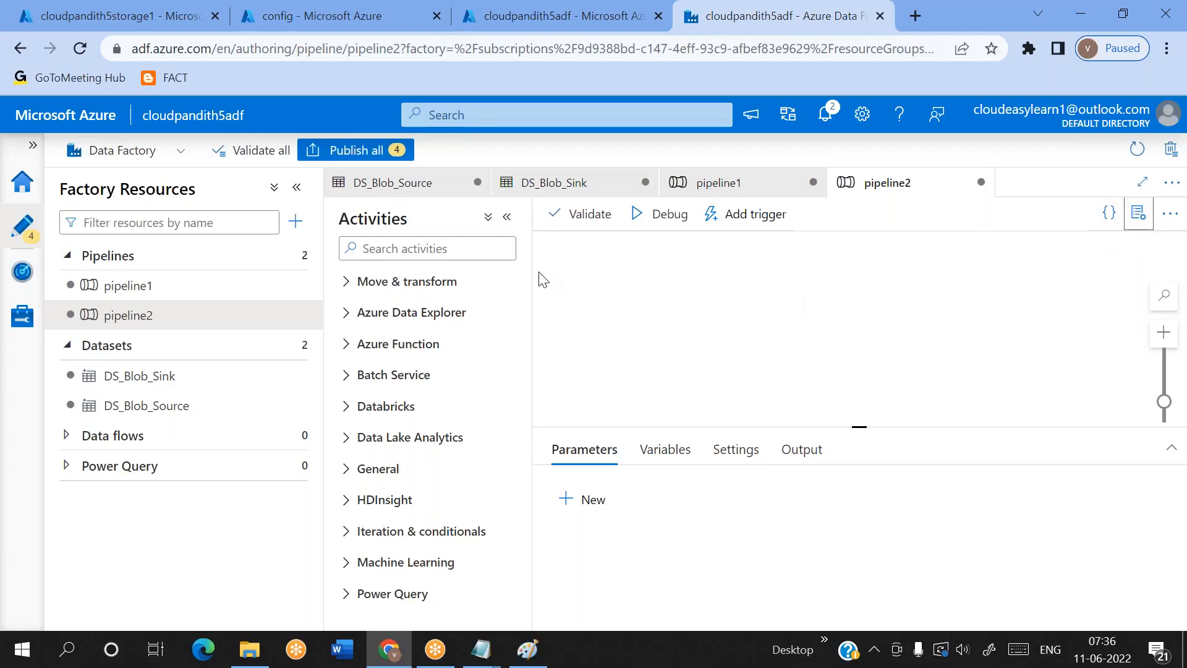
Find the Lookup activity and place it on the pipeline2 canvas
click(451, 255)
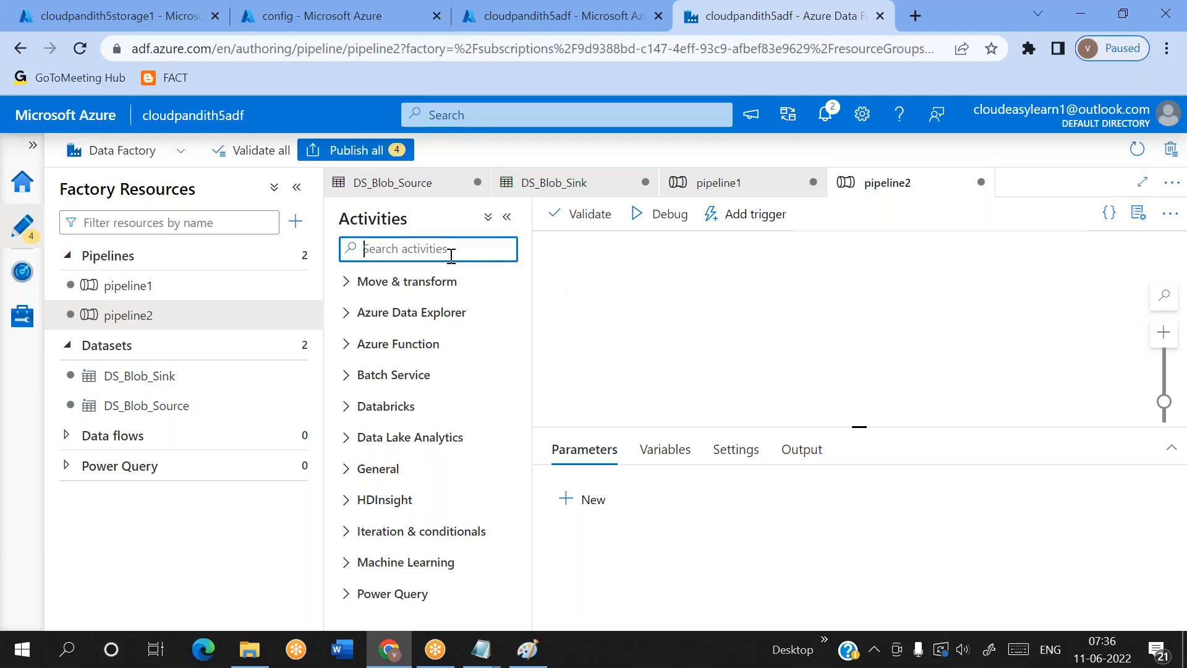
text(lookup)
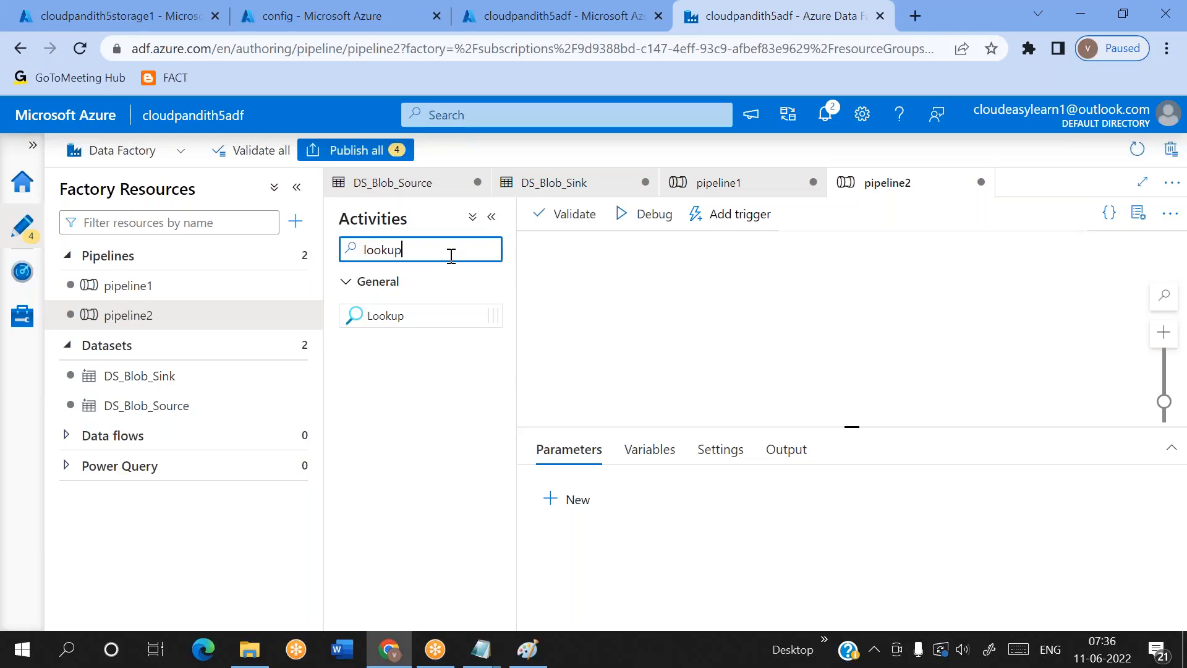
drag(408, 315, 632, 310)
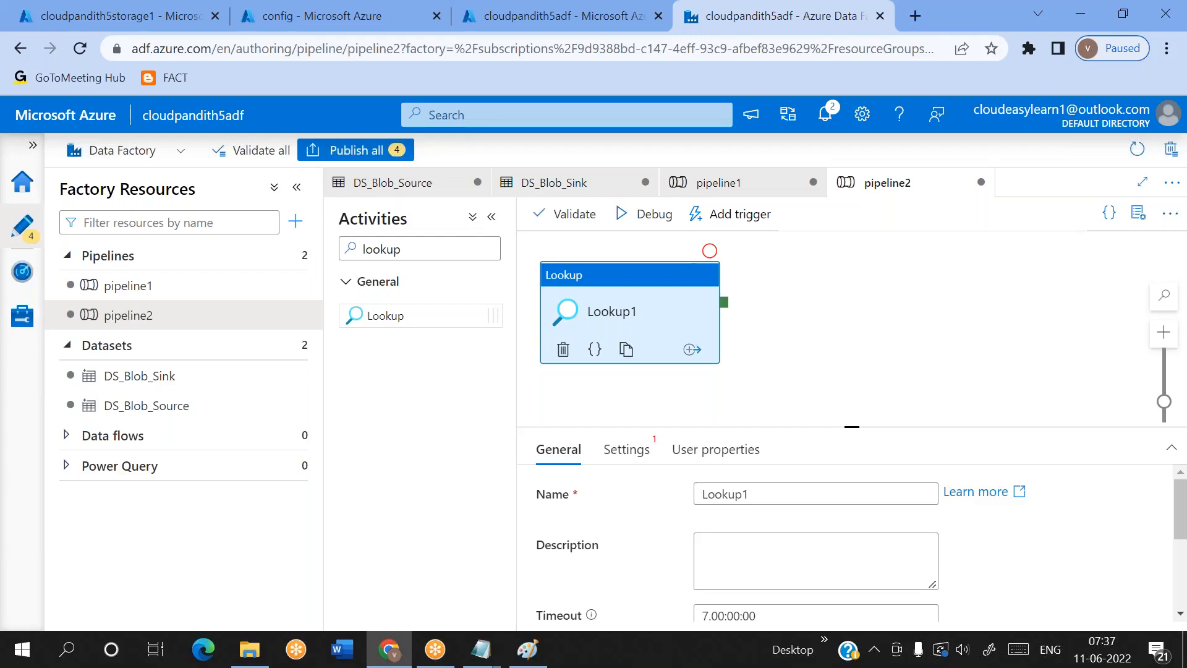
drag(636, 316, 654, 309)
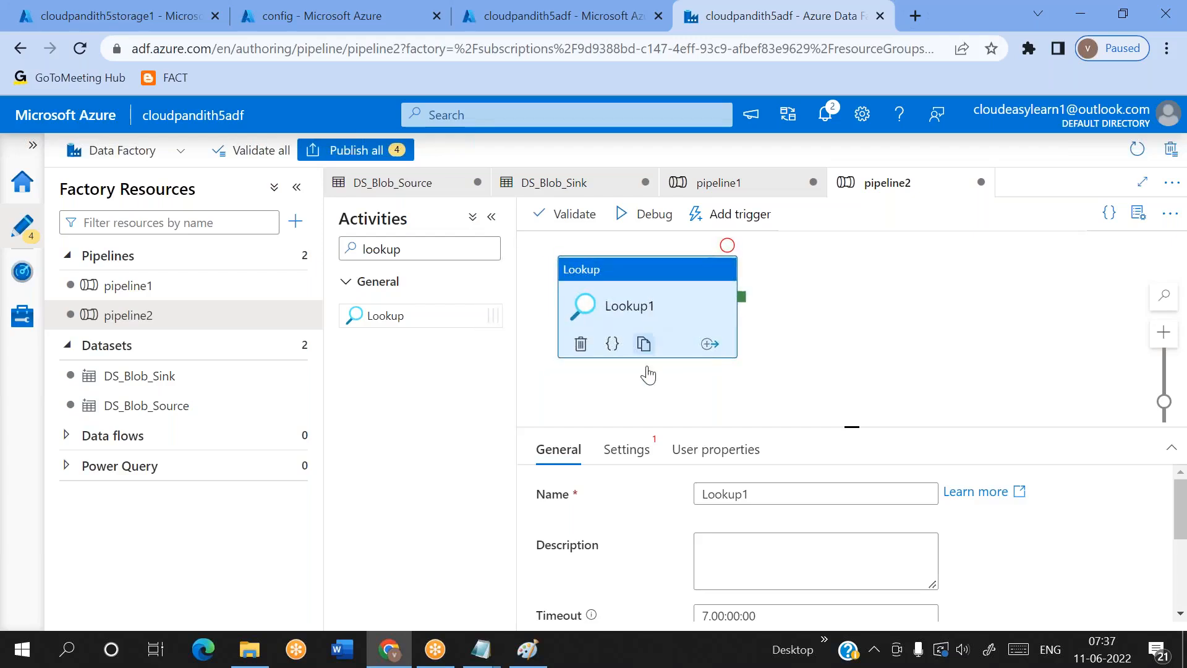
Start a new source dataset for the Lookup activity, using Azure Blob Storage and the DelimitedText format
click(627, 450)
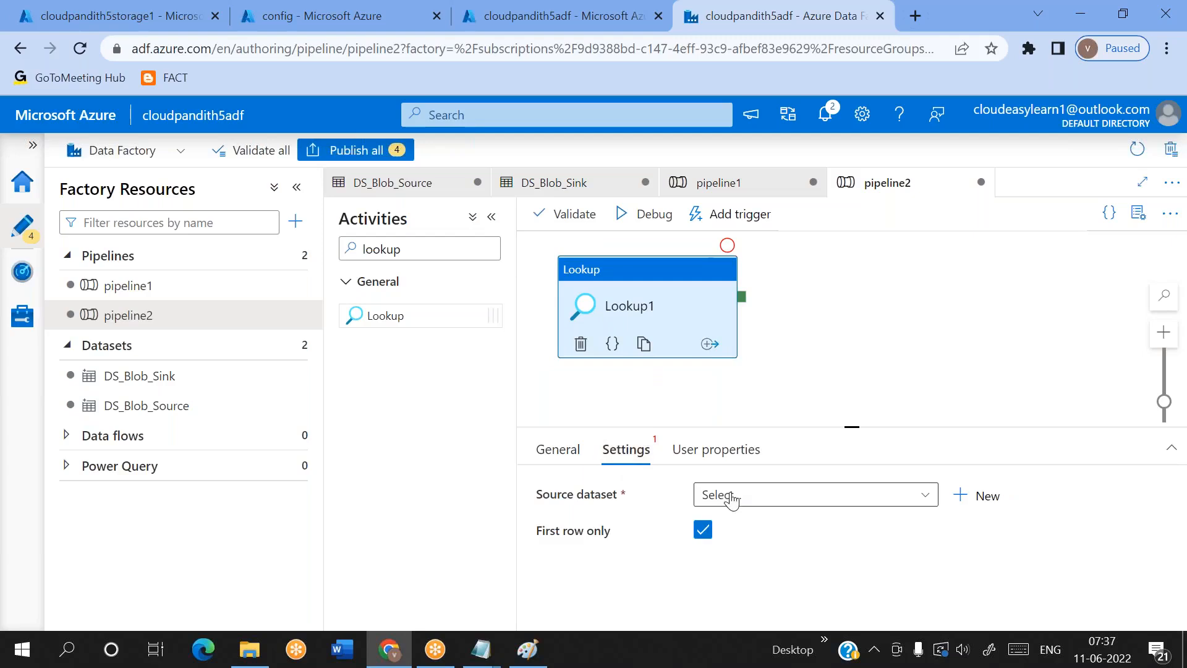
drag(536, 493, 620, 506)
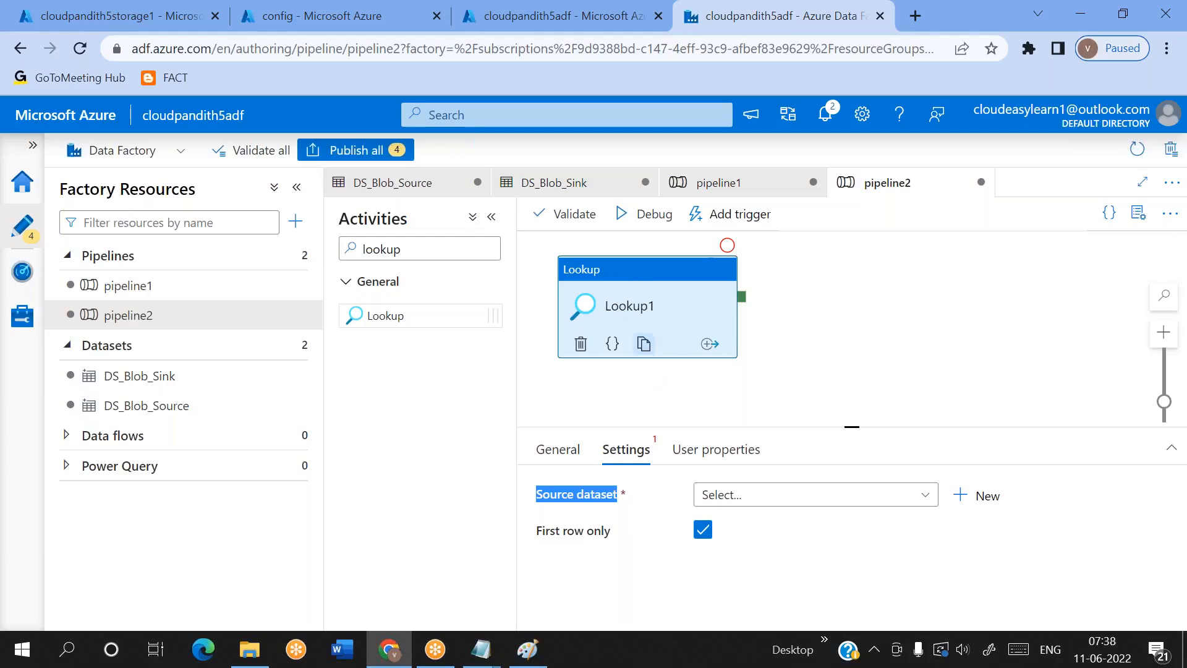
click(979, 507)
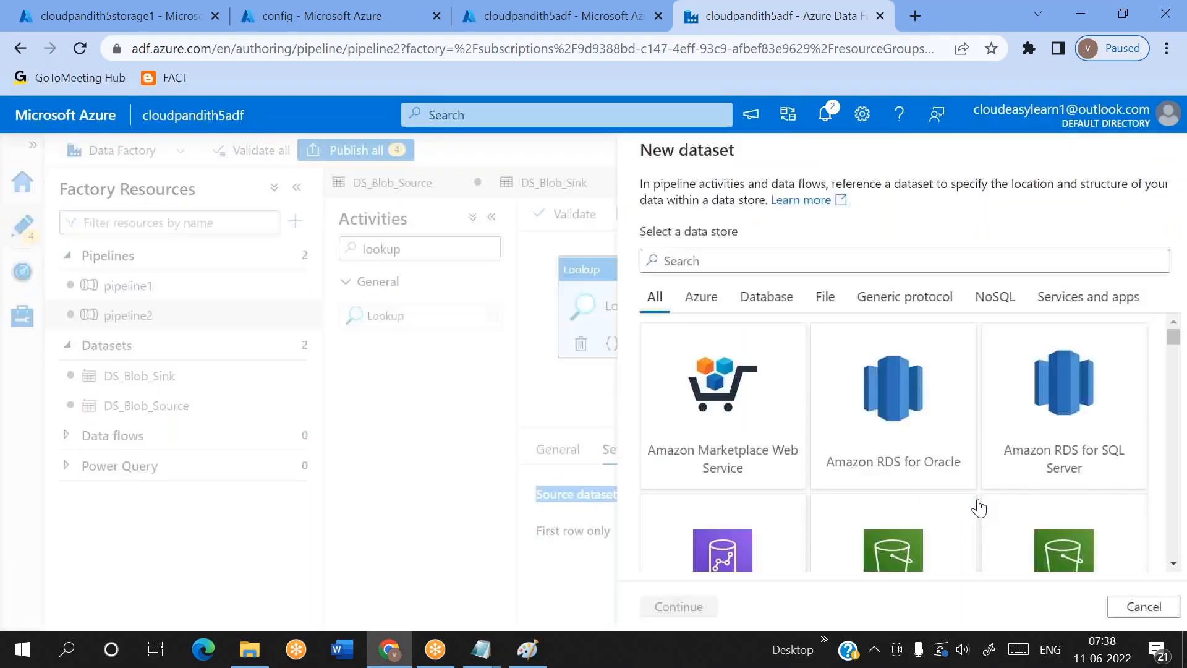
text(blob)
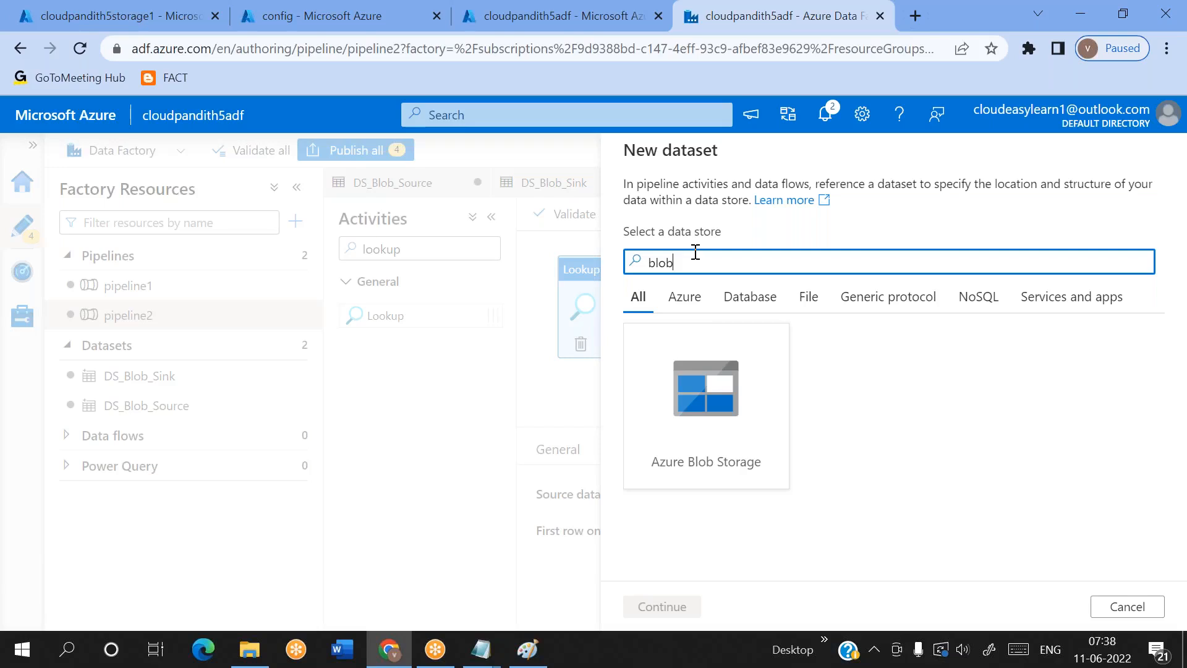
double_click(708, 328)
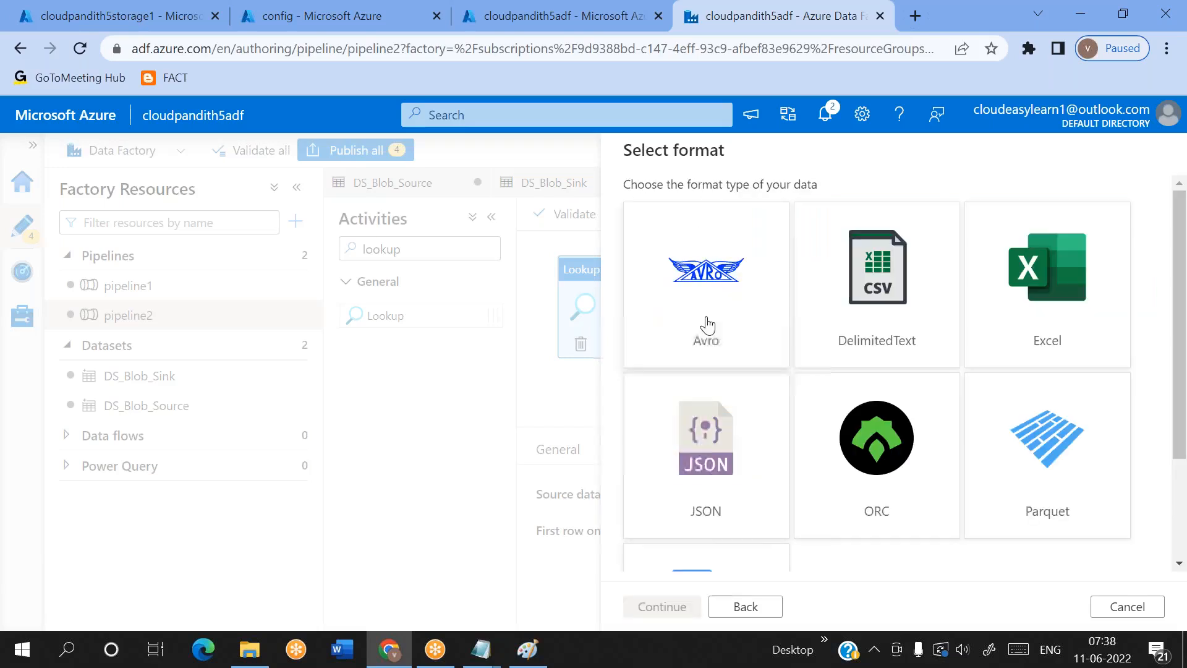
scroll(784, 435, down, 1)
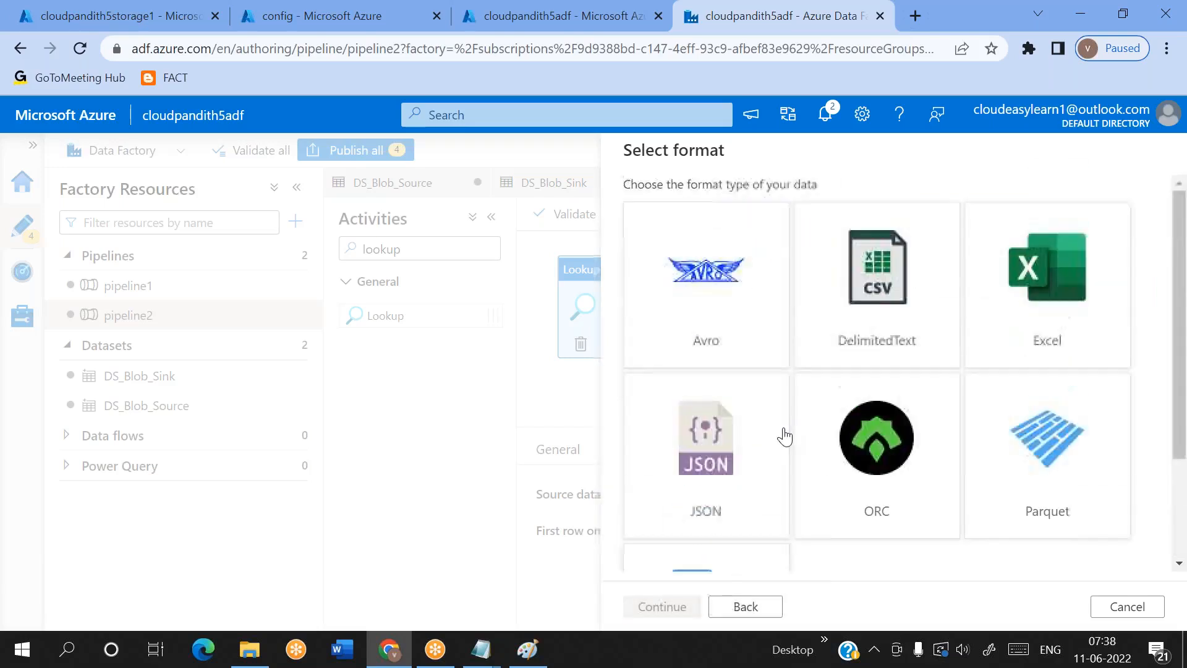
scroll(784, 435, up, 1)
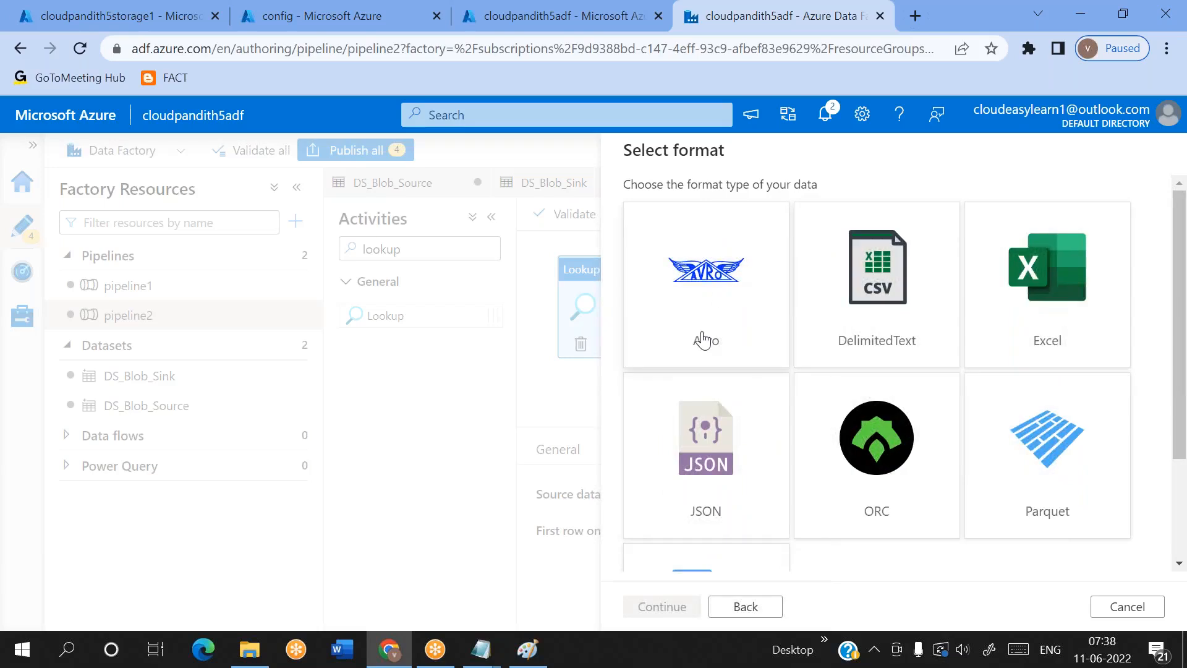
scroll(743, 493, down, 3)
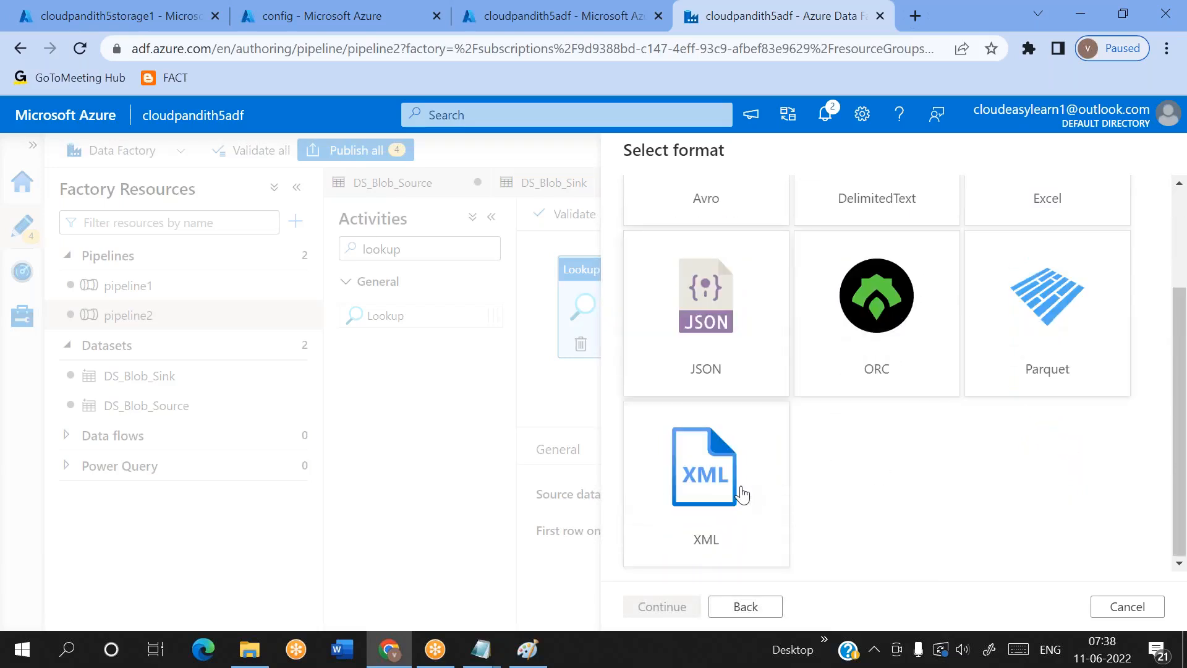
scroll(742, 493, up, 3)
double_click(877, 286)
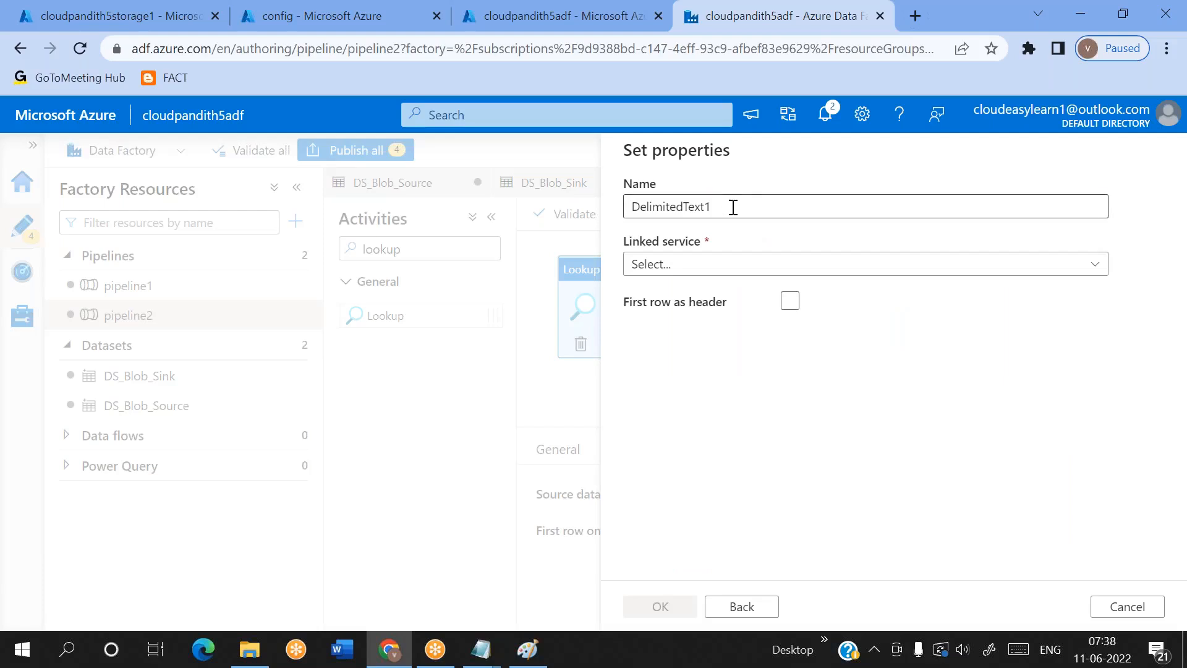
Name the new dataset DS_Blob_LKP
key(BackSpace)
text(DS)
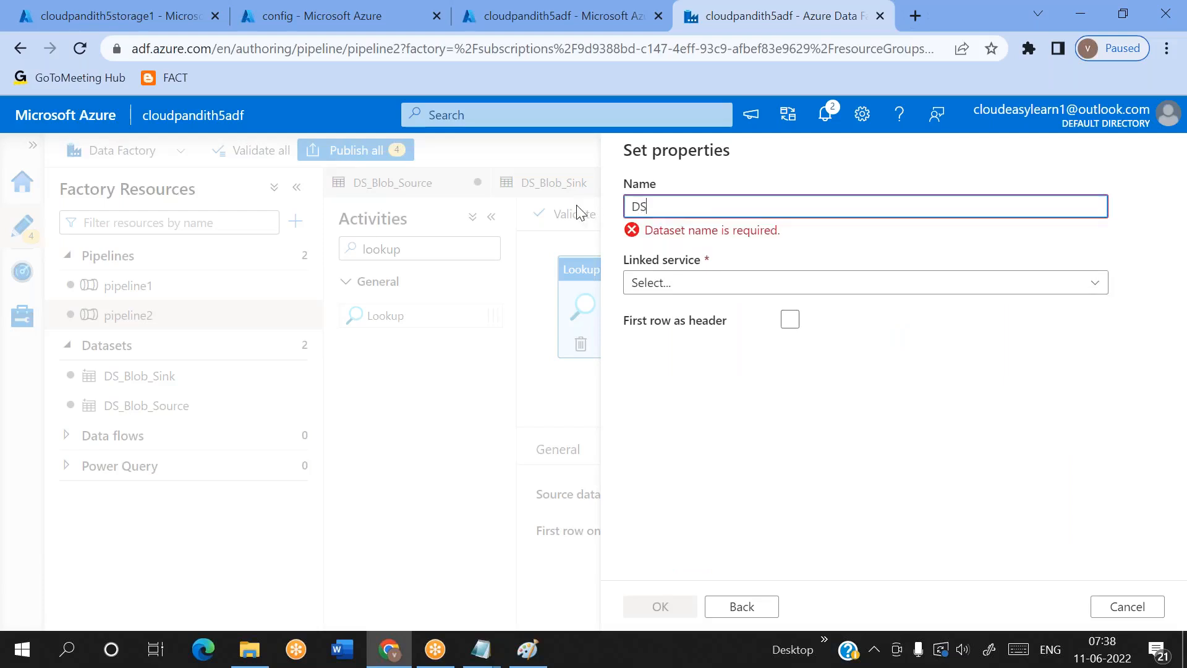
text(_Blob_LKP)
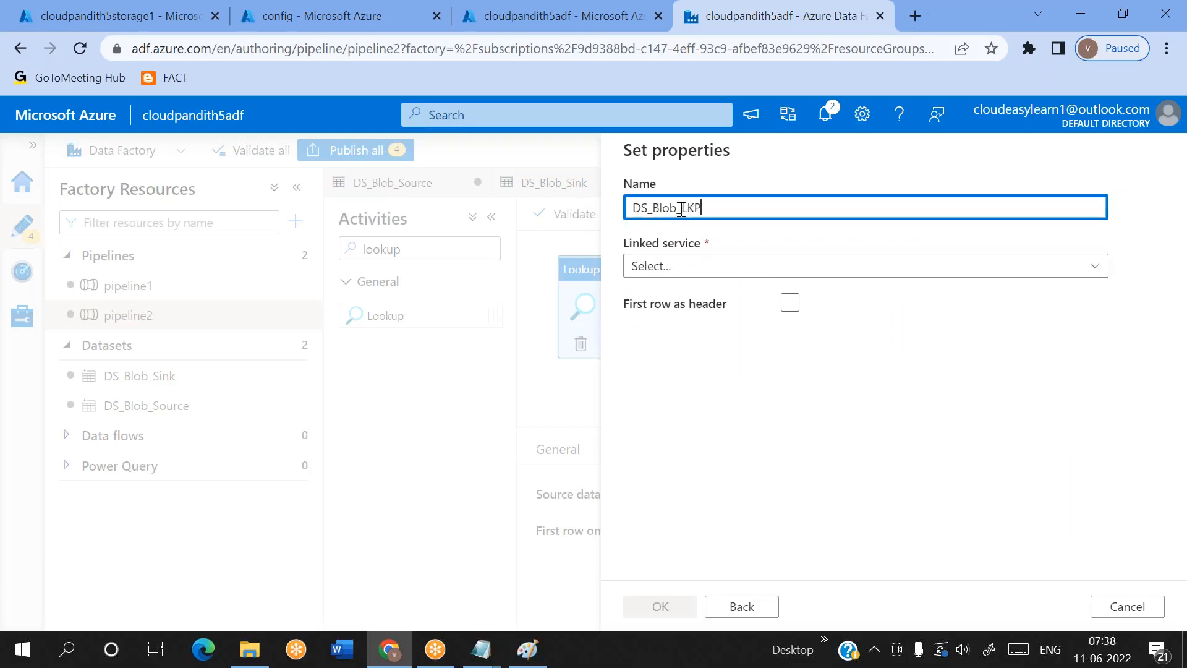
double_click(681, 209)
click(821, 25)
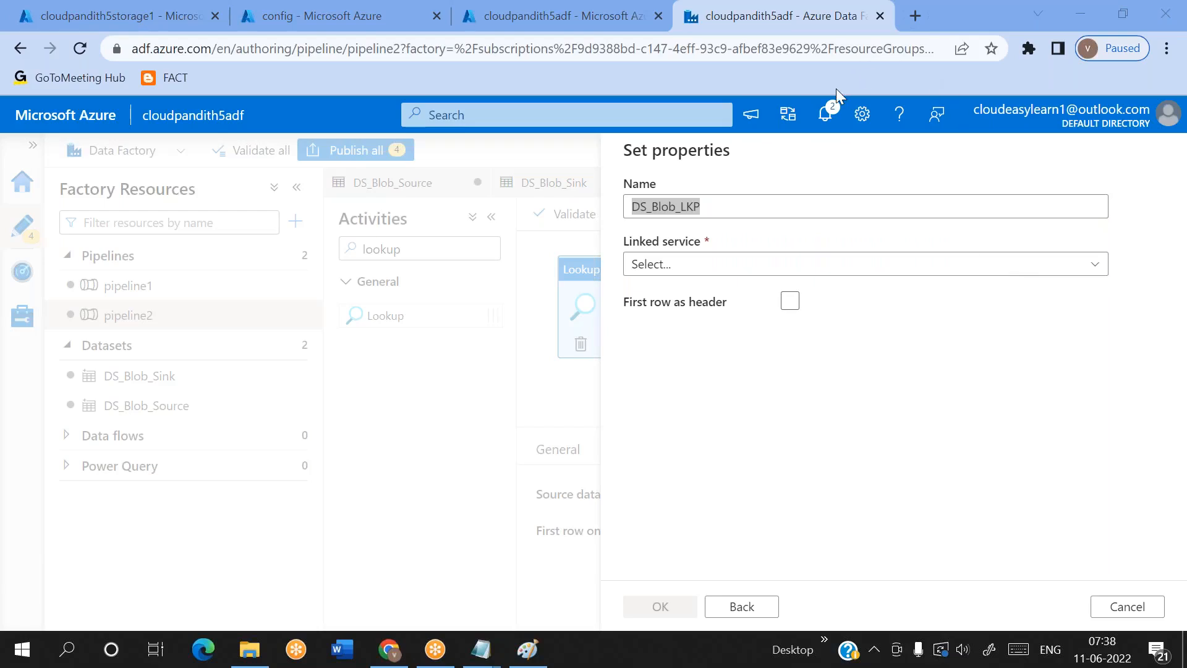
Set the dataset's linked service to LS_Blob_Storage2 and its file path to metadata5.csv in the config container
click(680, 265)
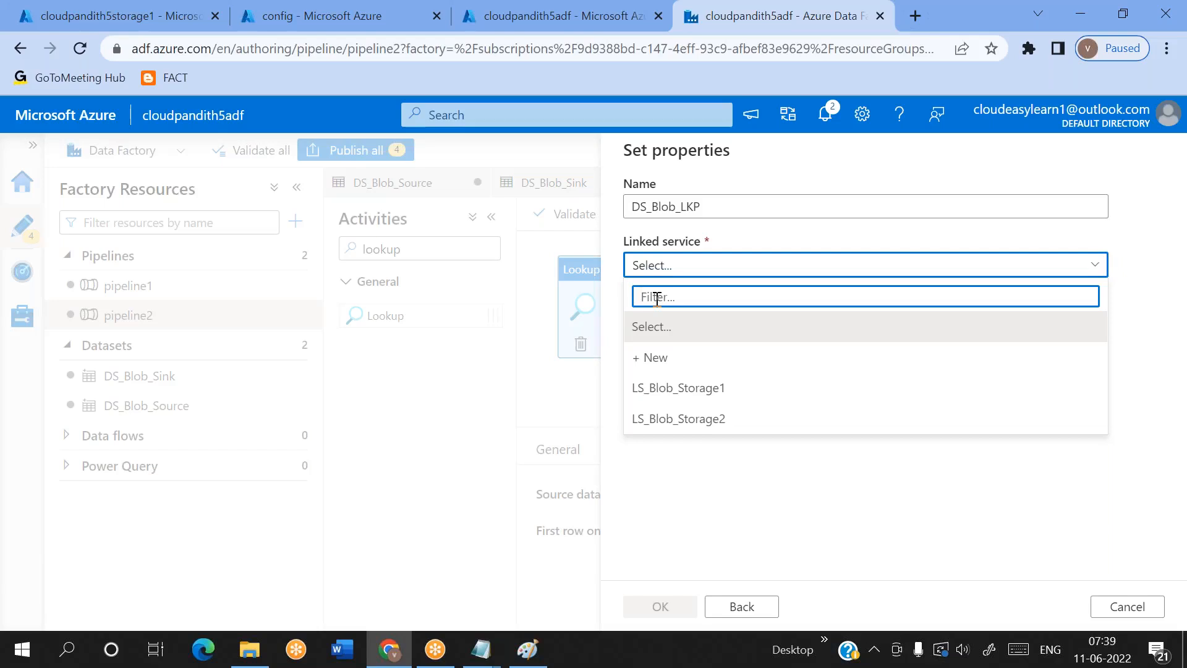
click(677, 419)
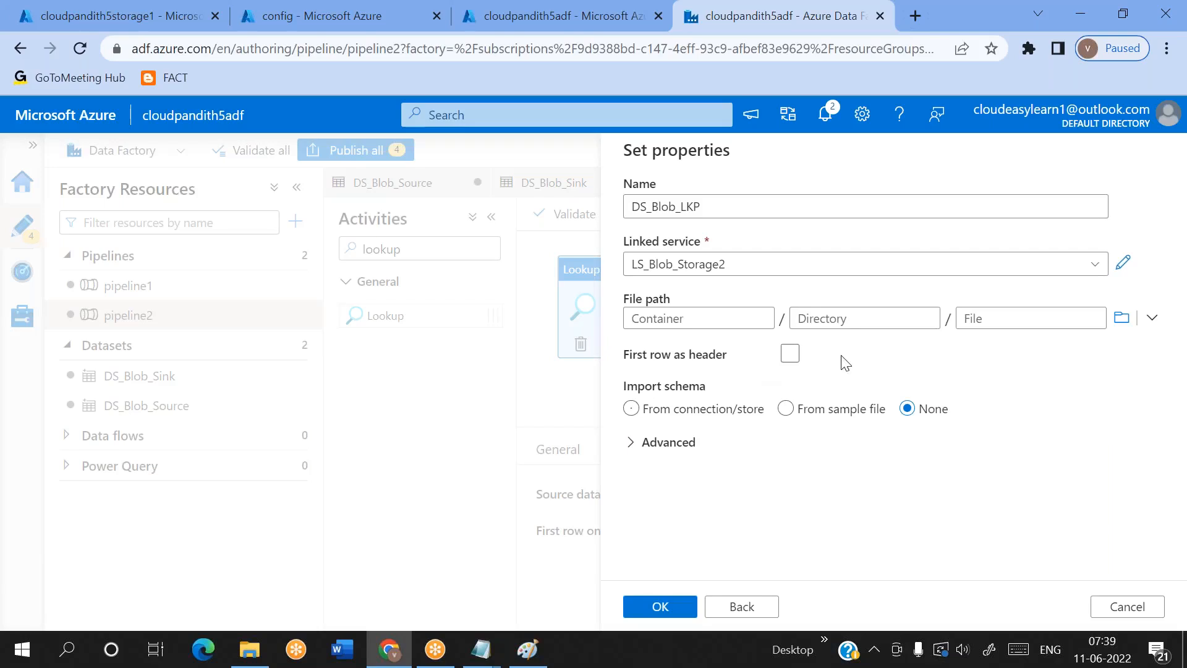
click(727, 317)
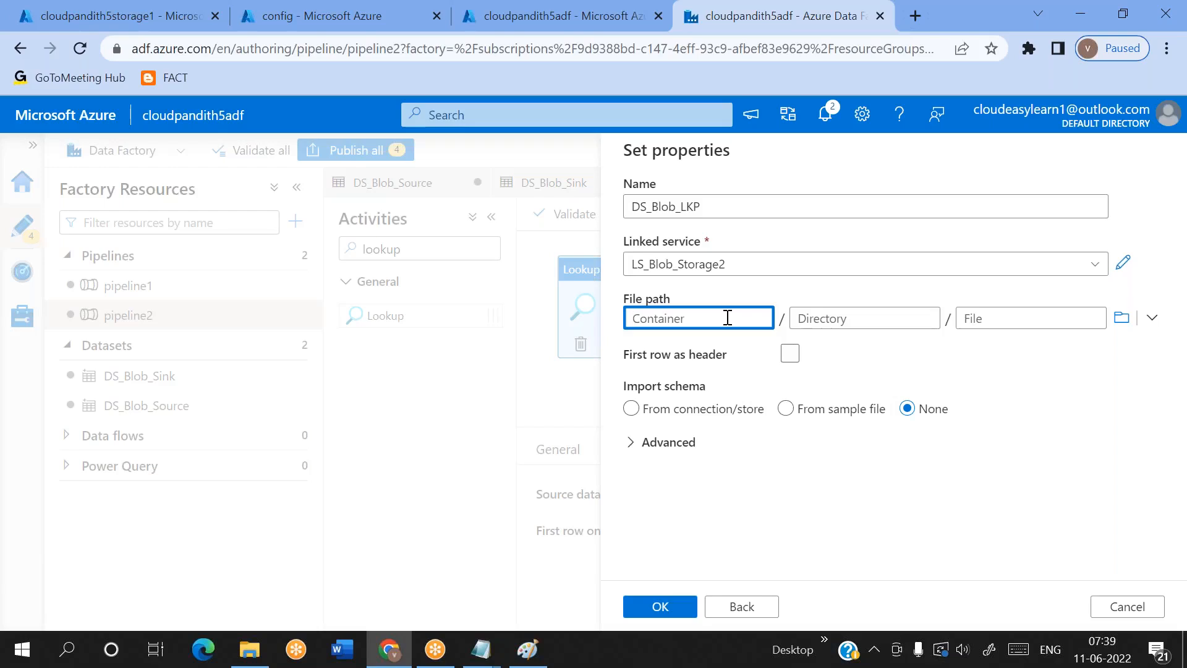
click(1122, 317)
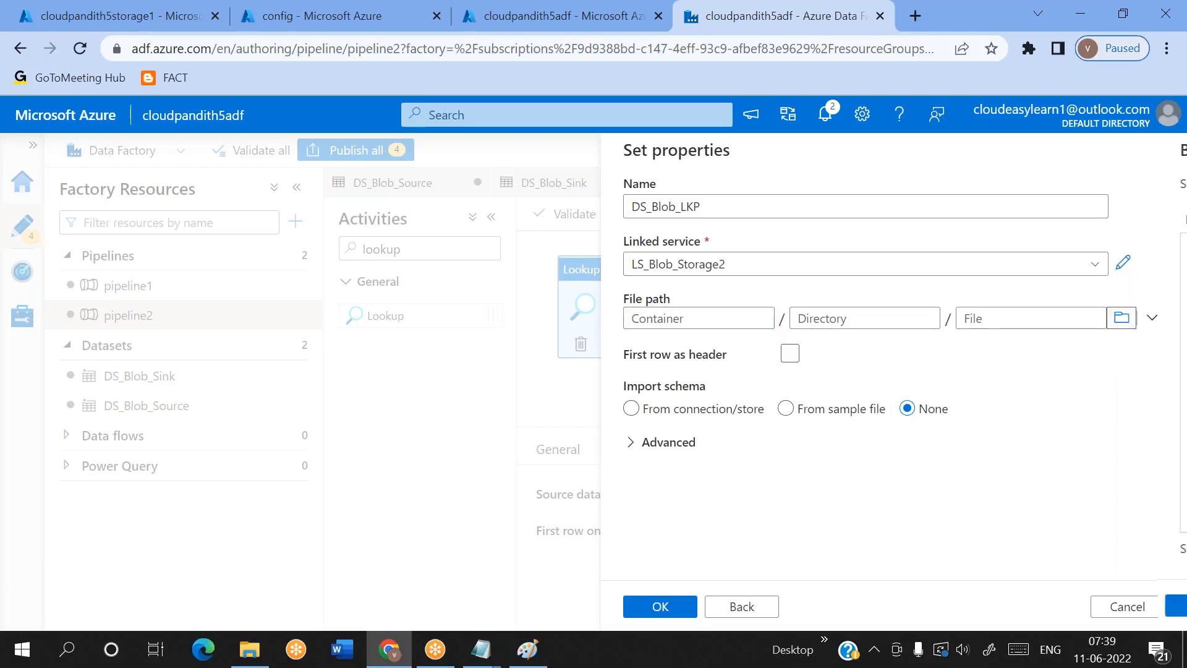
double_click(674, 249)
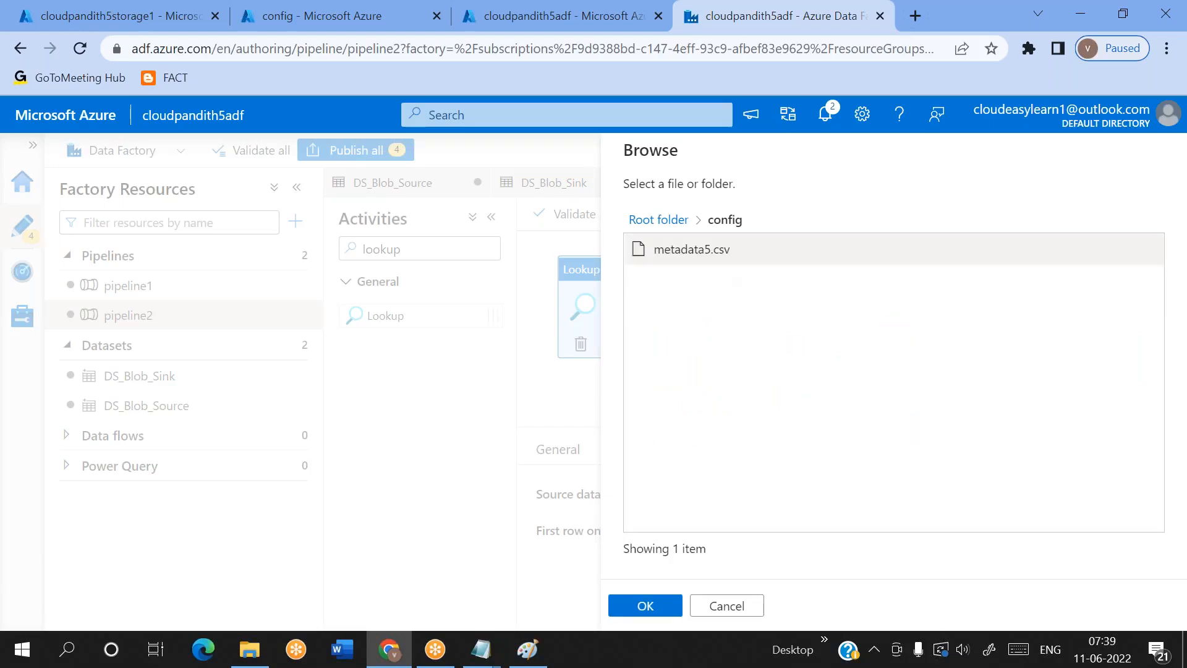
click(712, 264)
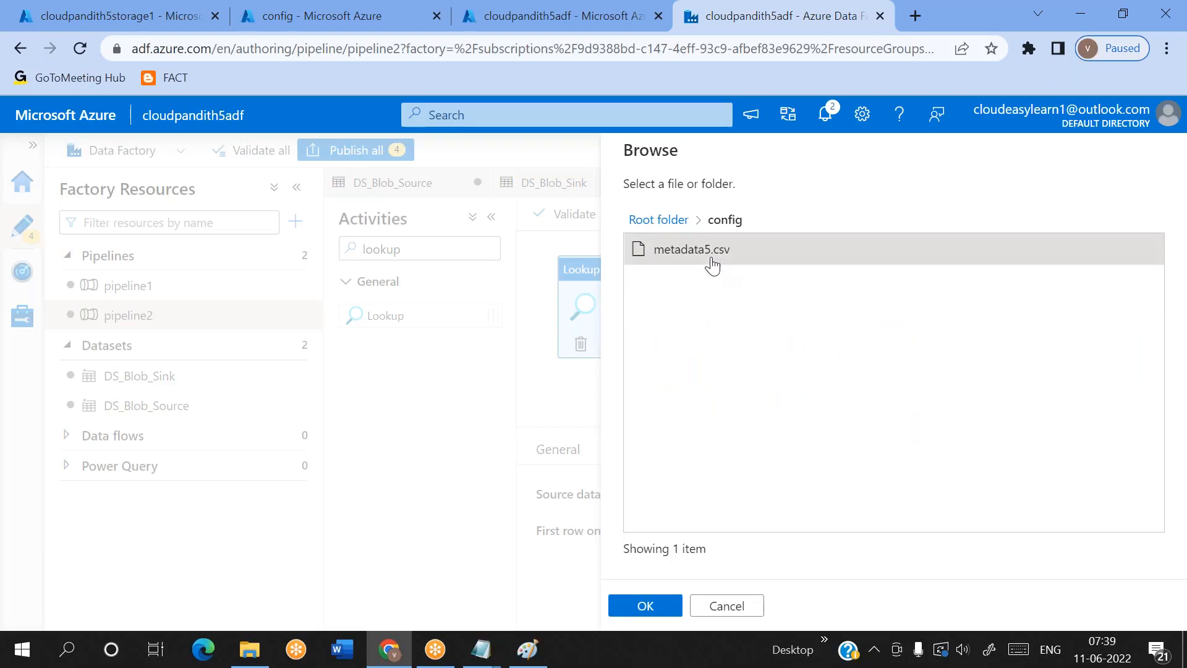
click(646, 605)
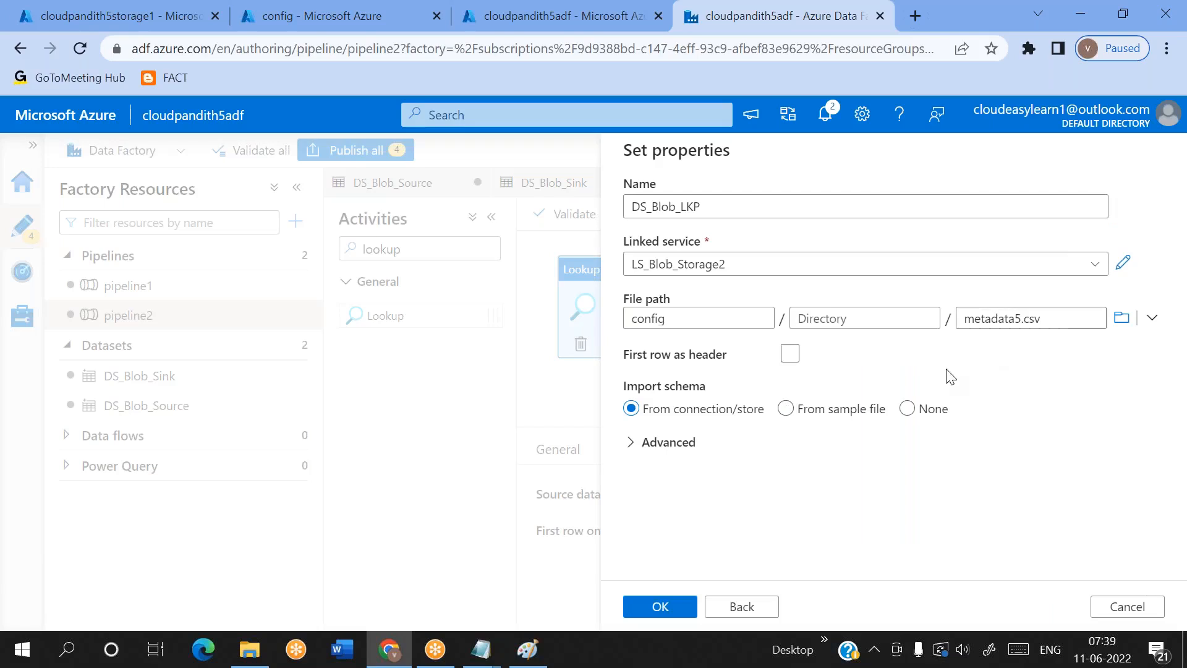
Switch to the metadata5 file in Notepad and examine its header row of column names
mouse_move(474, 642)
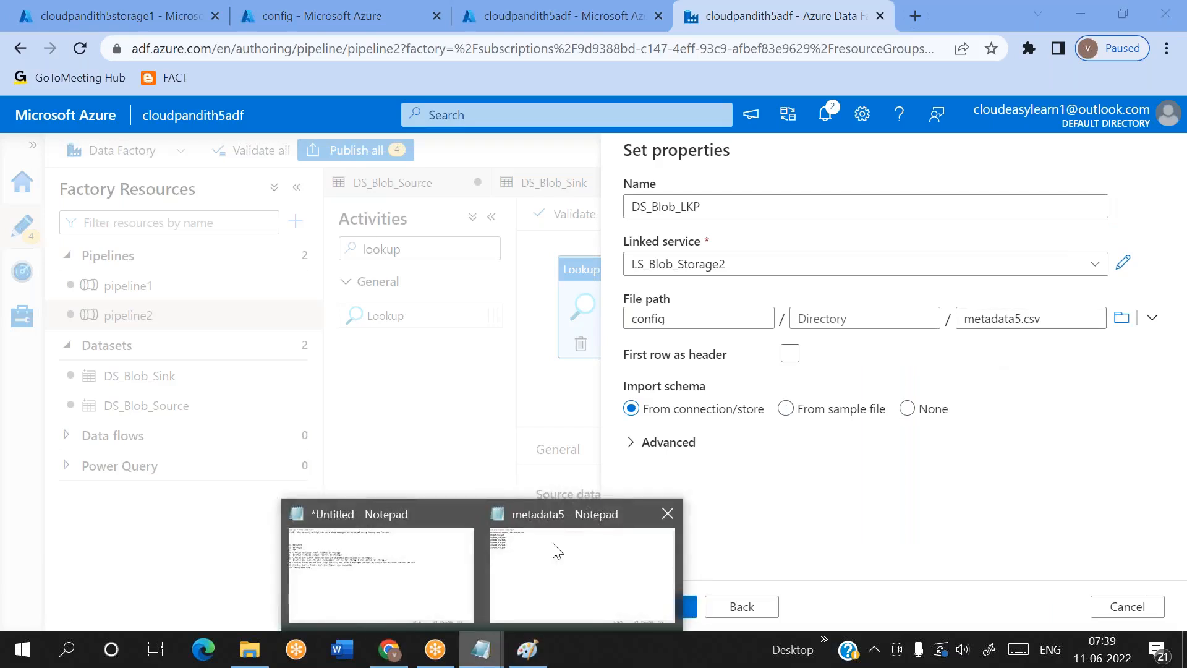
click(575, 538)
drag(230, 50, 3, 49)
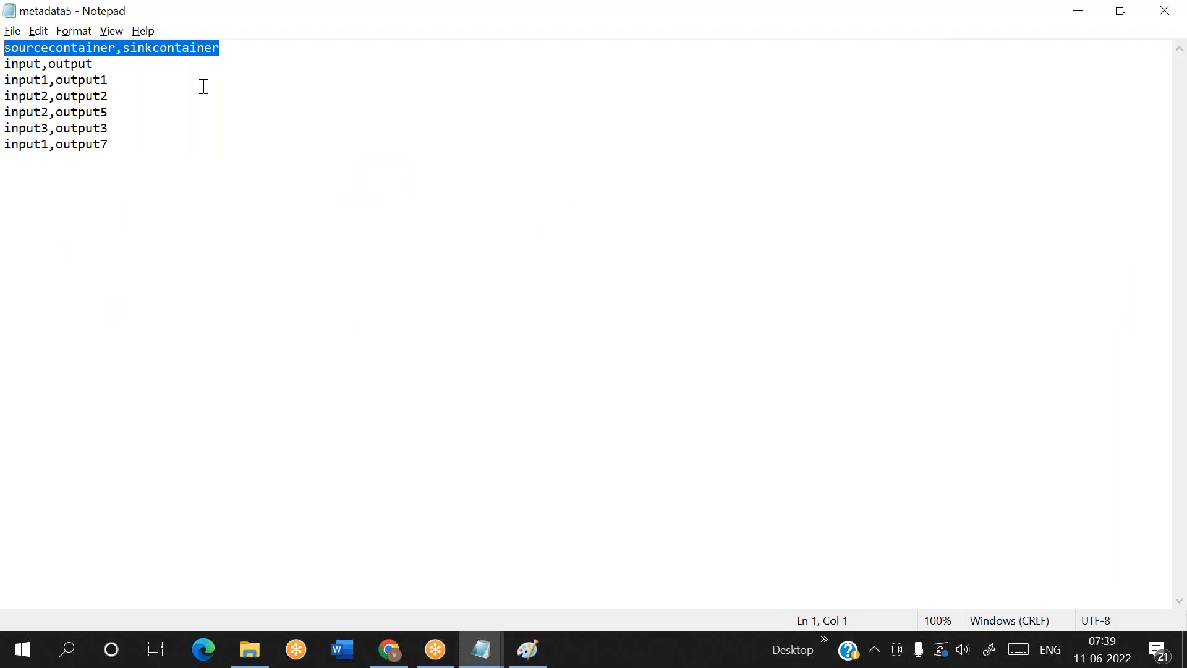
click(203, 86)
click(226, 53)
key(shift+Home)
click(226, 53)
Switch back to Azure Data Factory, enable the first row as header, and create the lookup dataset
key(alt+Tab)
click(790, 357)
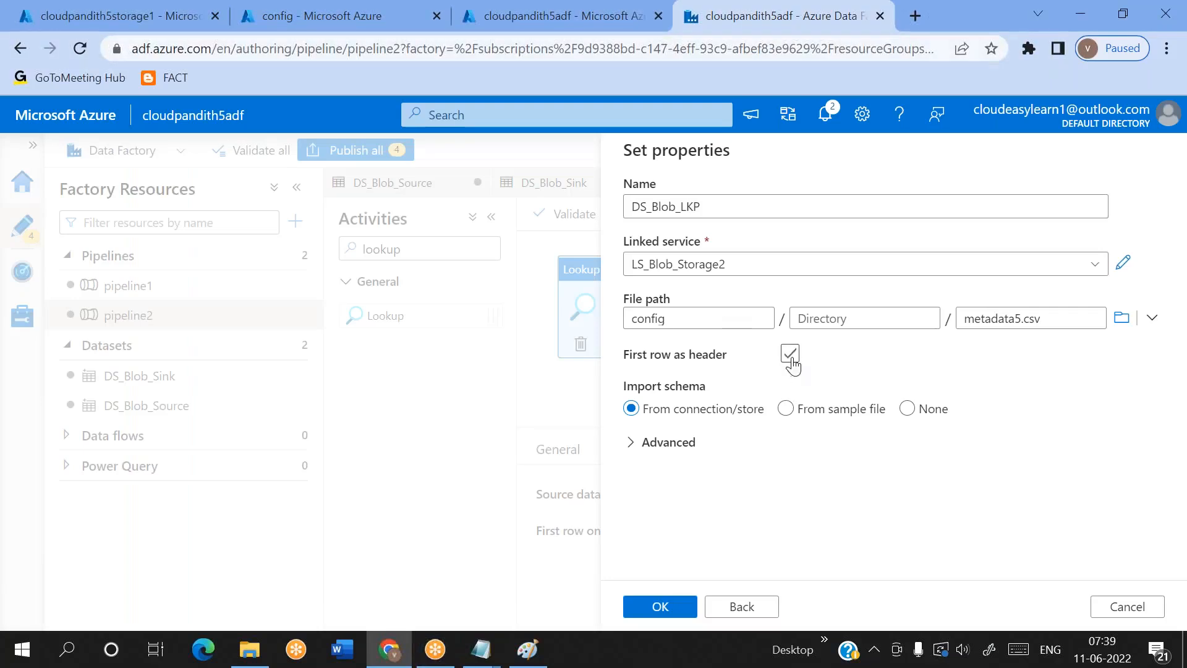
click(790, 356)
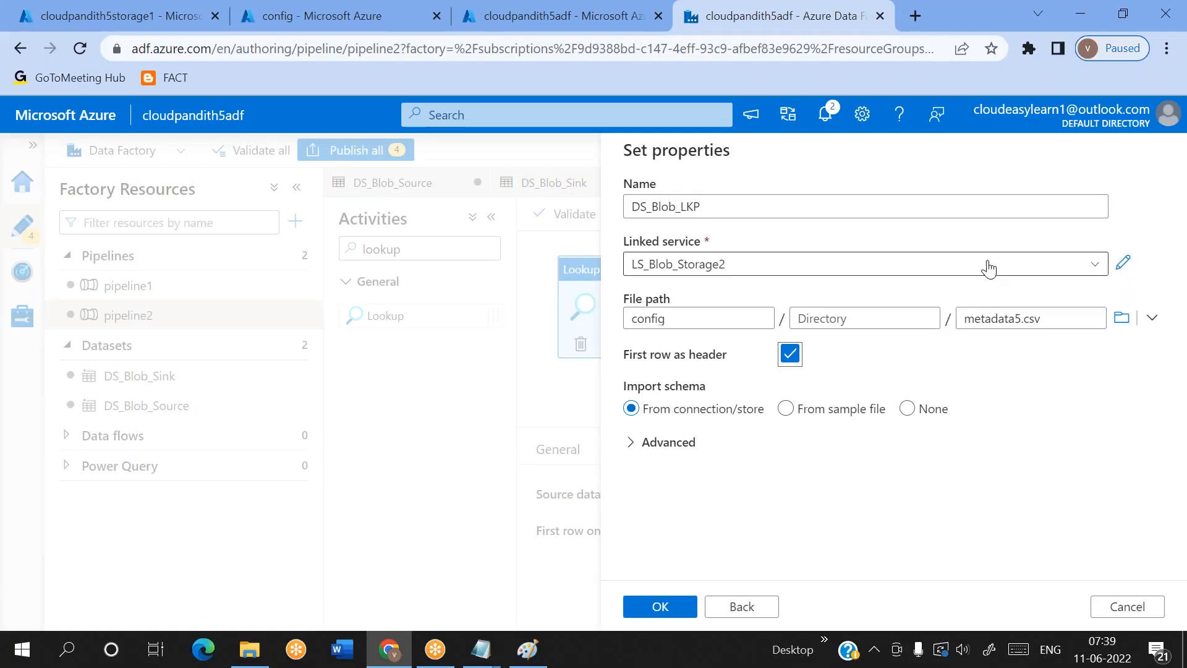
click(1010, 318)
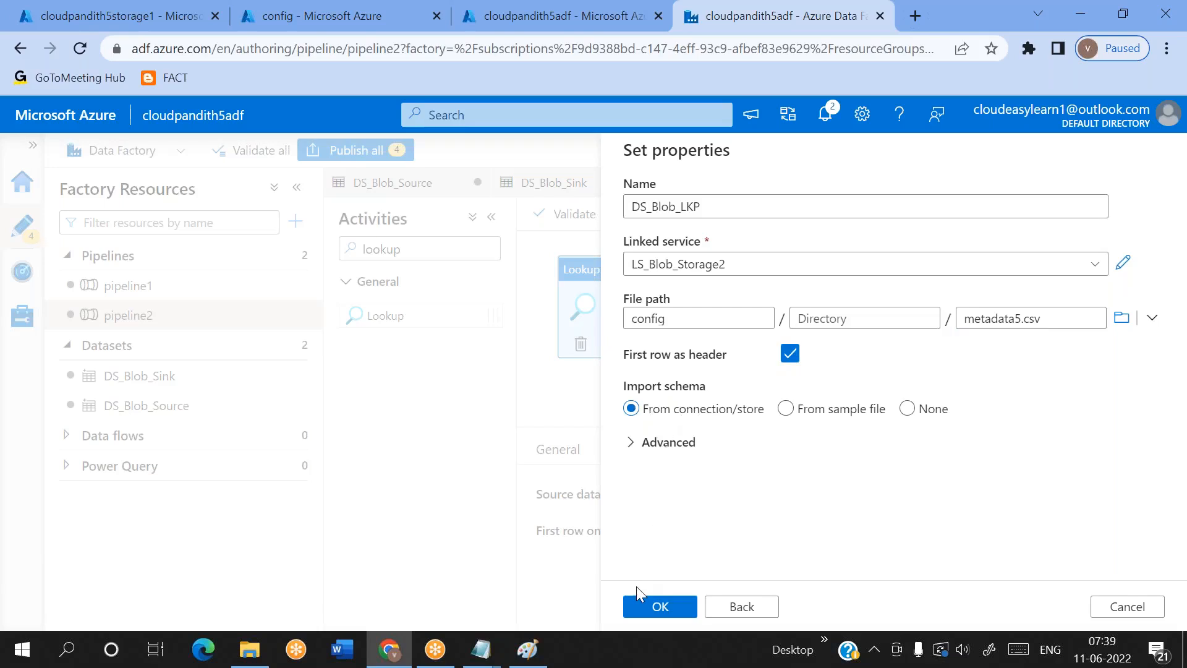
click(648, 607)
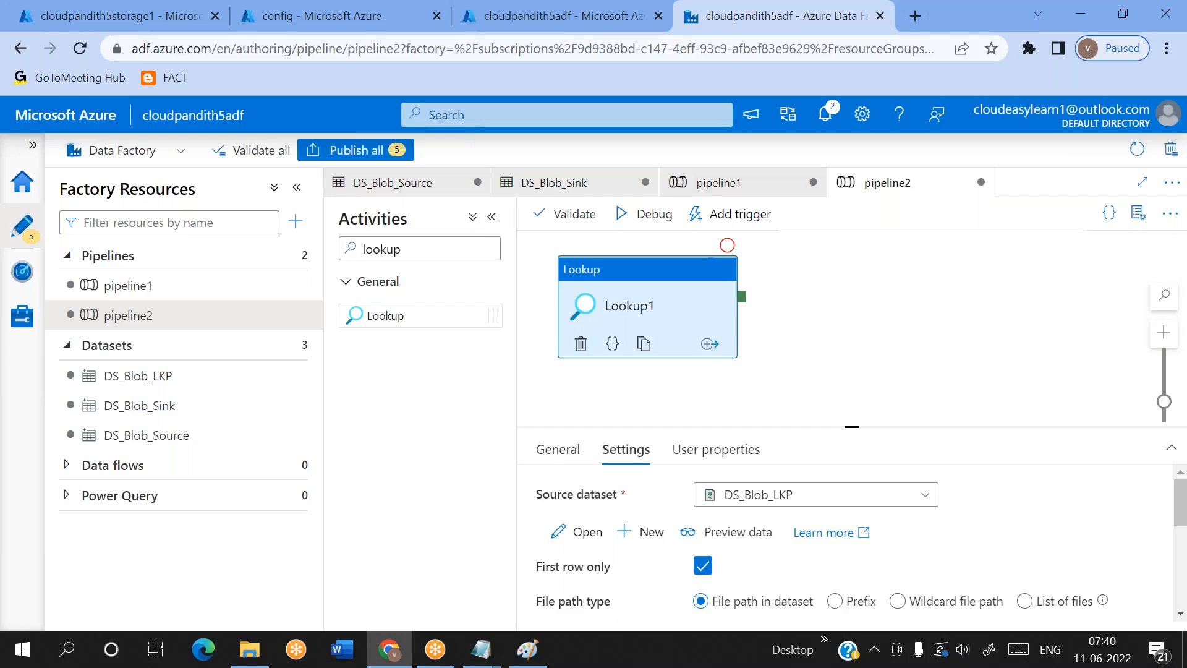
Preview the data of the Lookup activity's source dataset and check its First row only setting
click(822, 28)
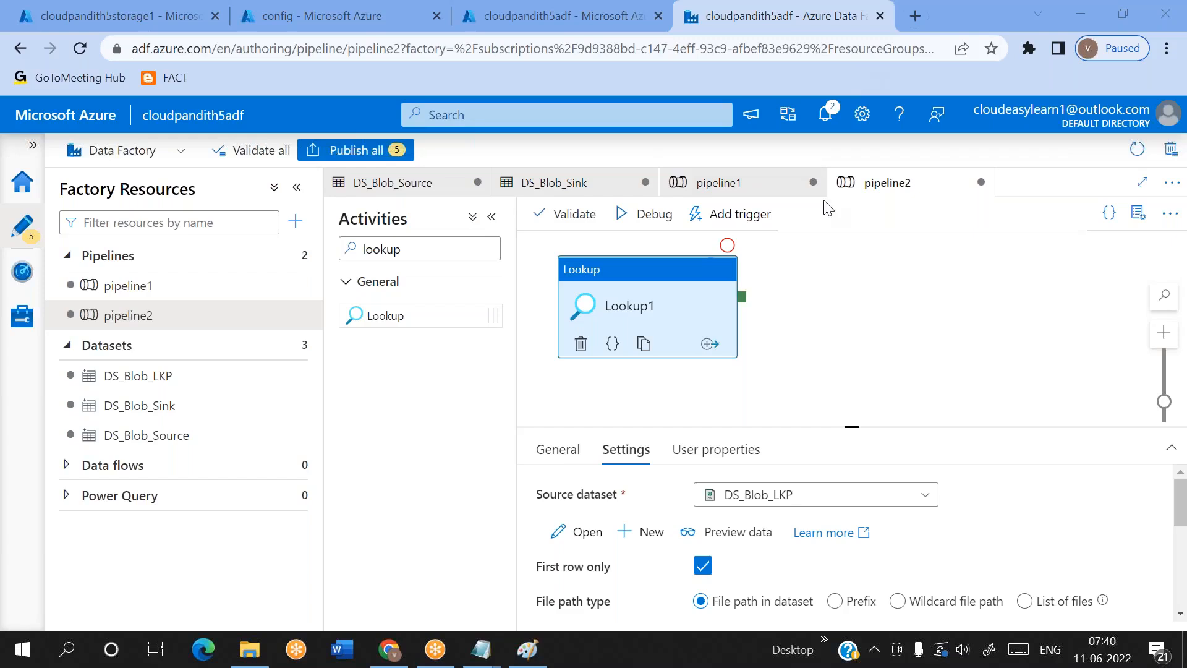
scroll(776, 585, down, 1)
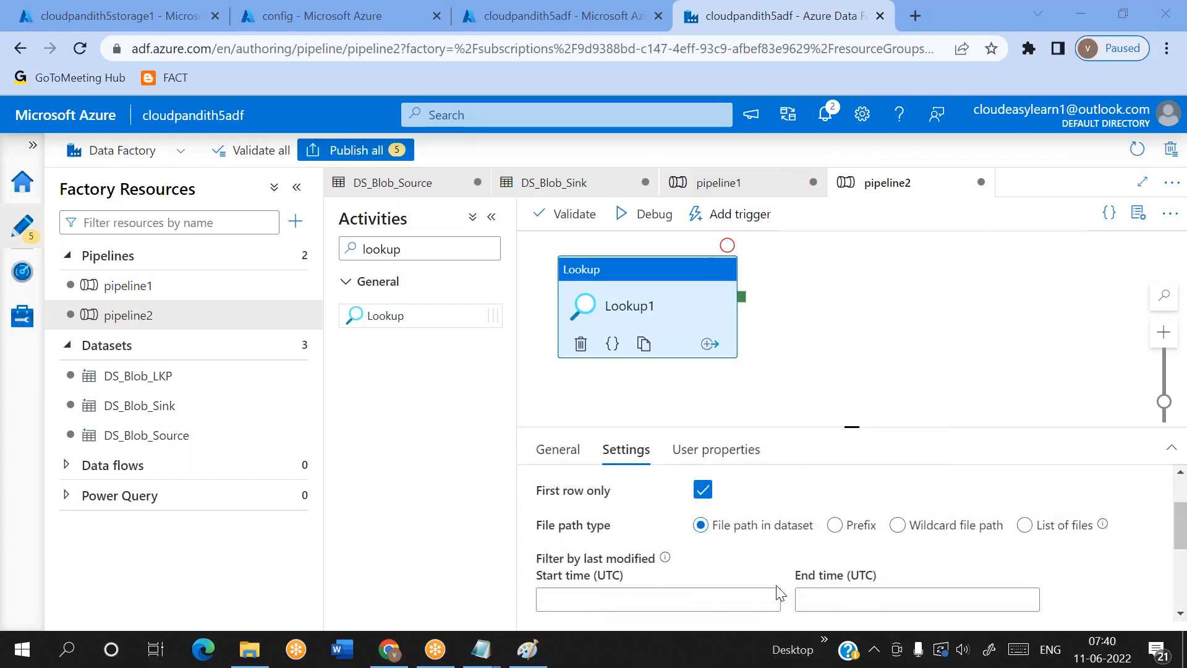
scroll(777, 585, up, 1)
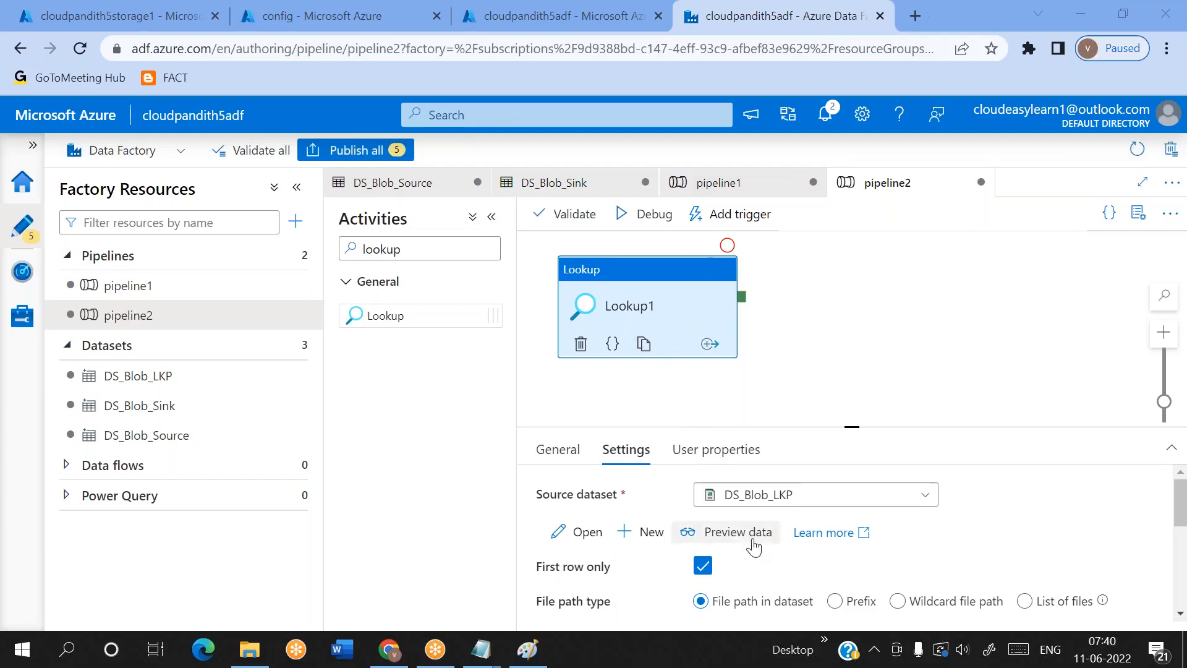
click(726, 533)
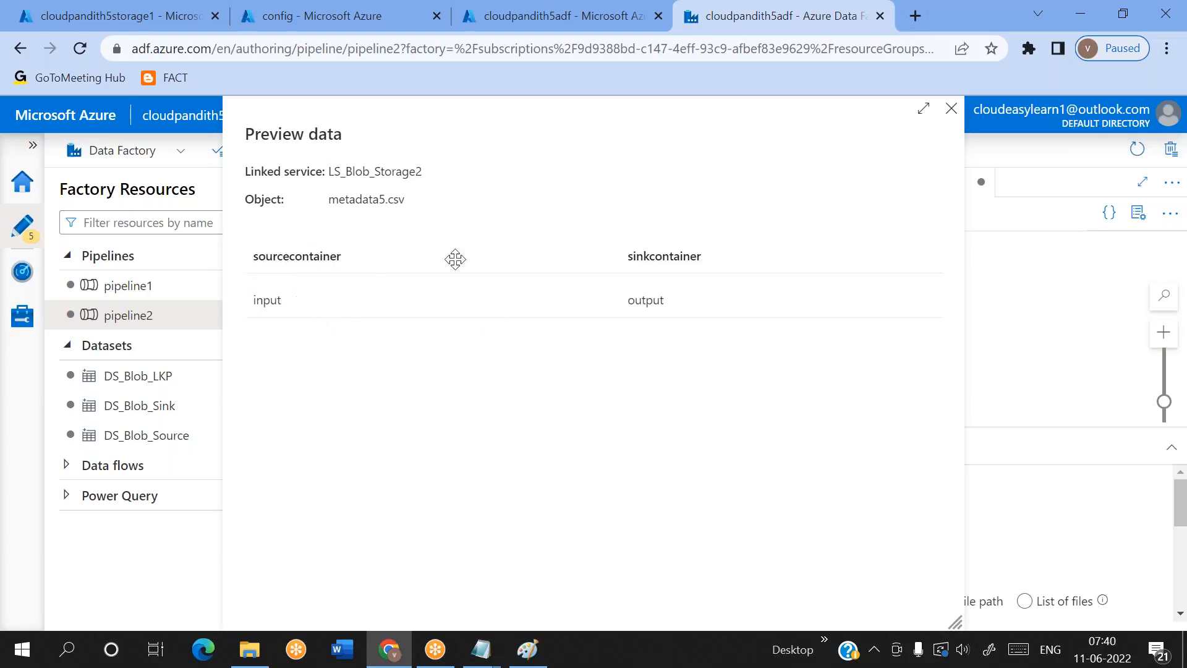
click(951, 110)
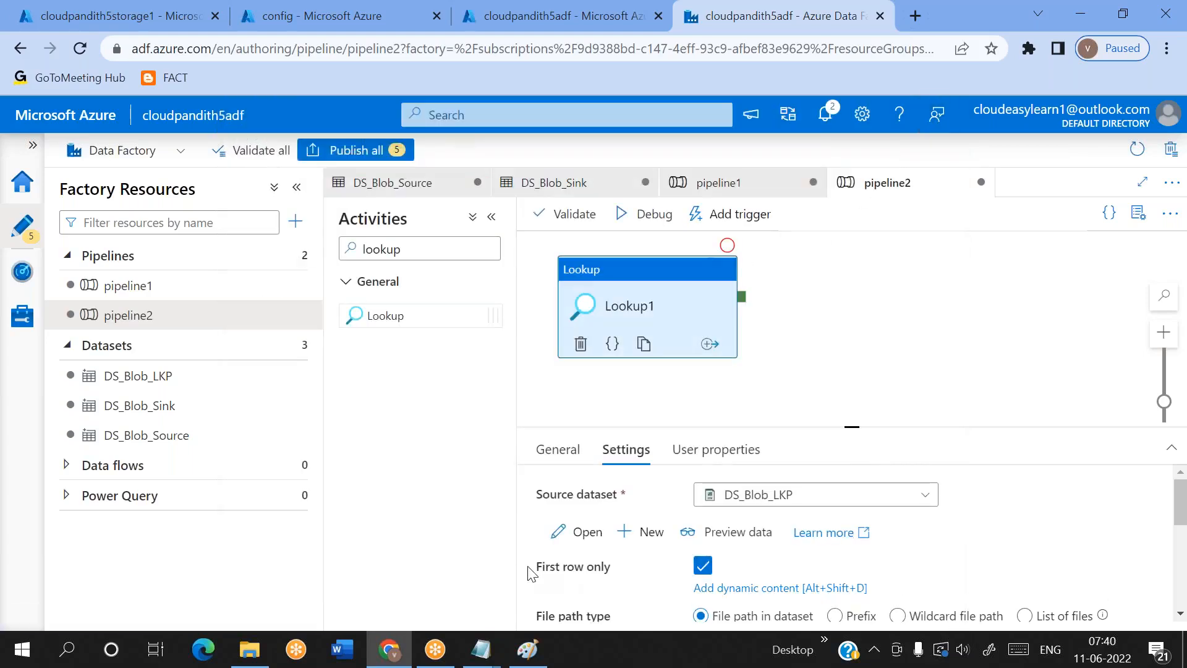
drag(537, 569, 615, 572)
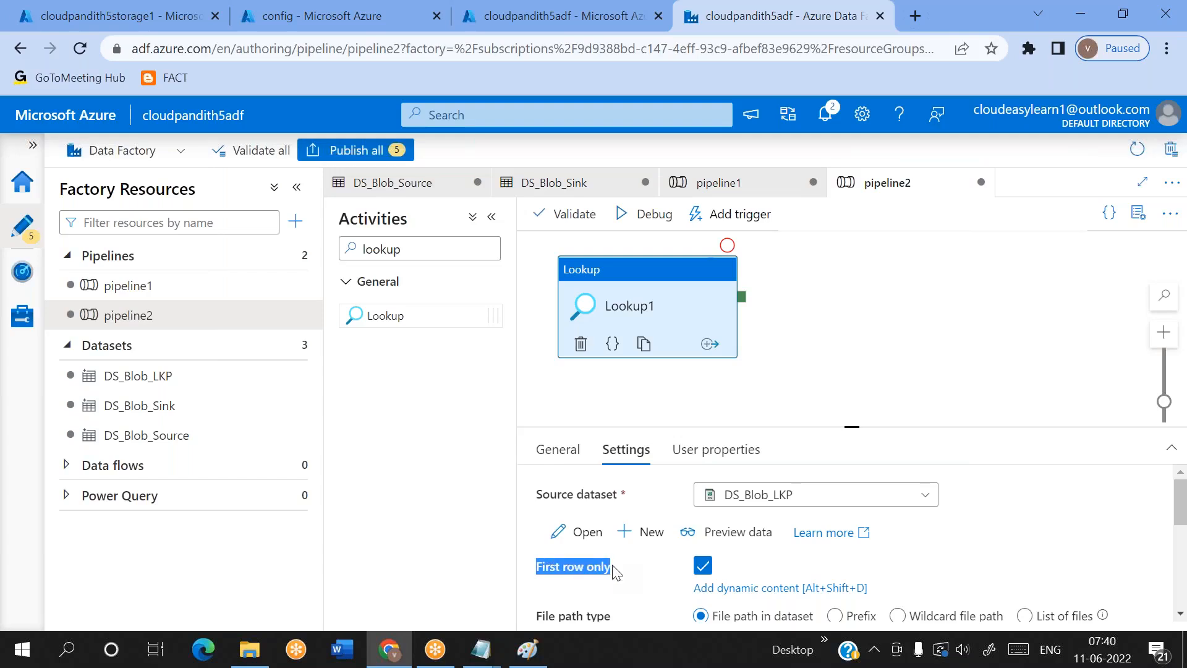
Turn off First row only for the Lookup activity and preview the data of its source dataset
click(703, 573)
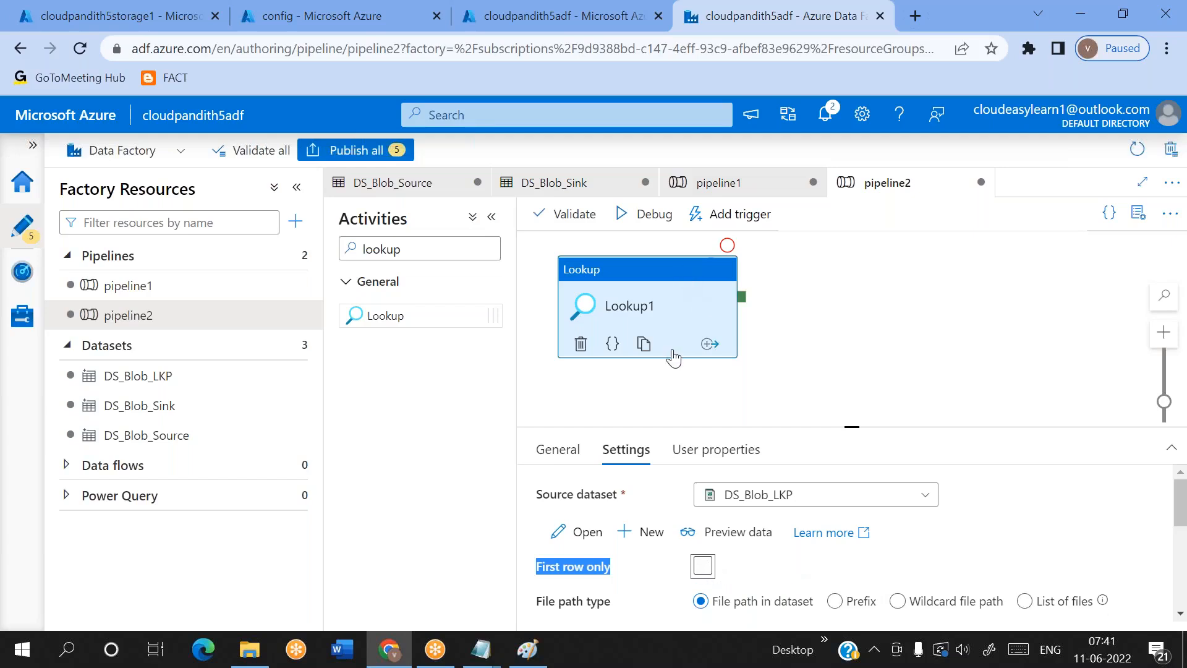
click(719, 533)
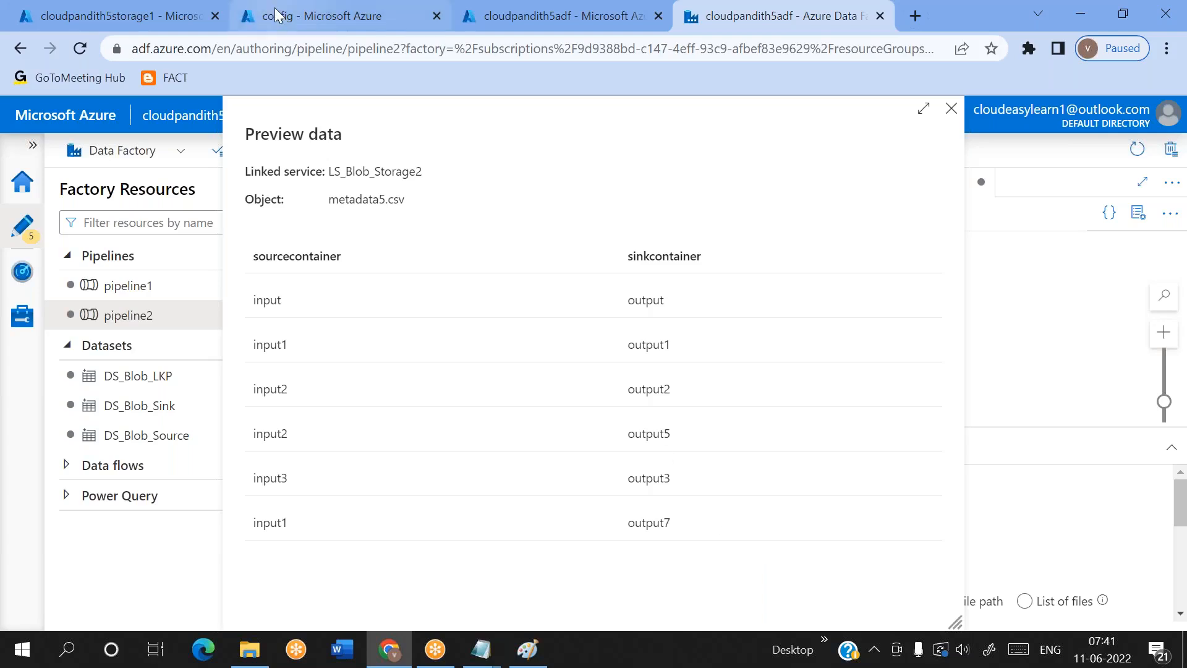
Open metadata5.csv from the config container of cloudpandith5storage2 and preview its contents as a table
click(303, 13)
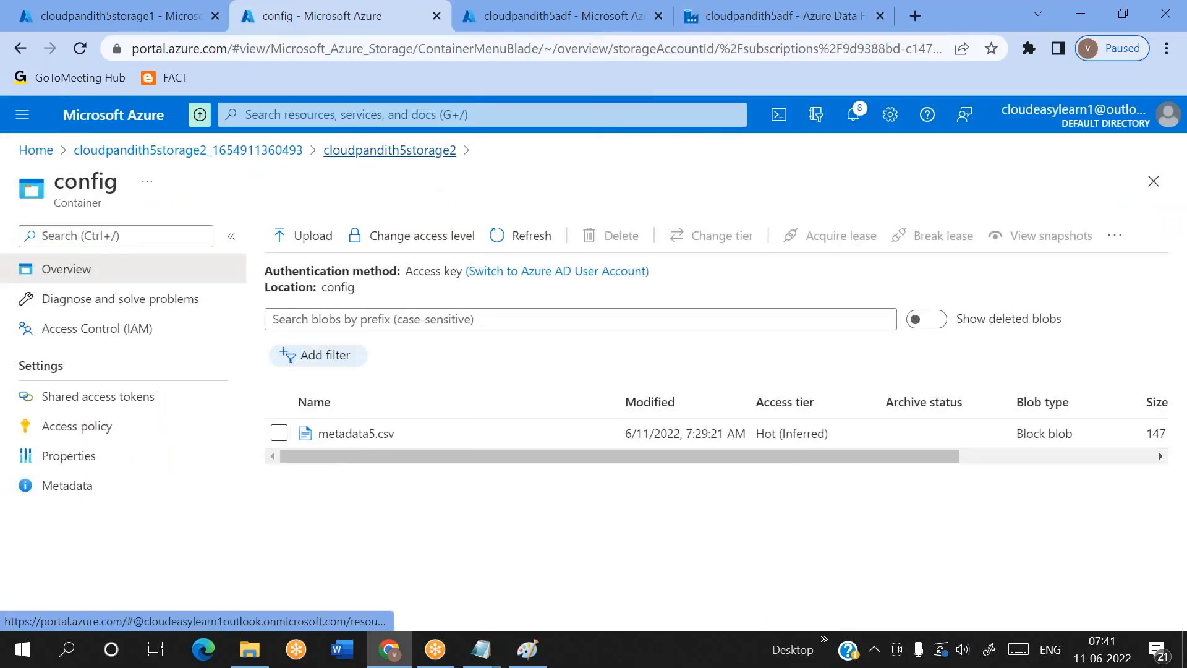
click(390, 150)
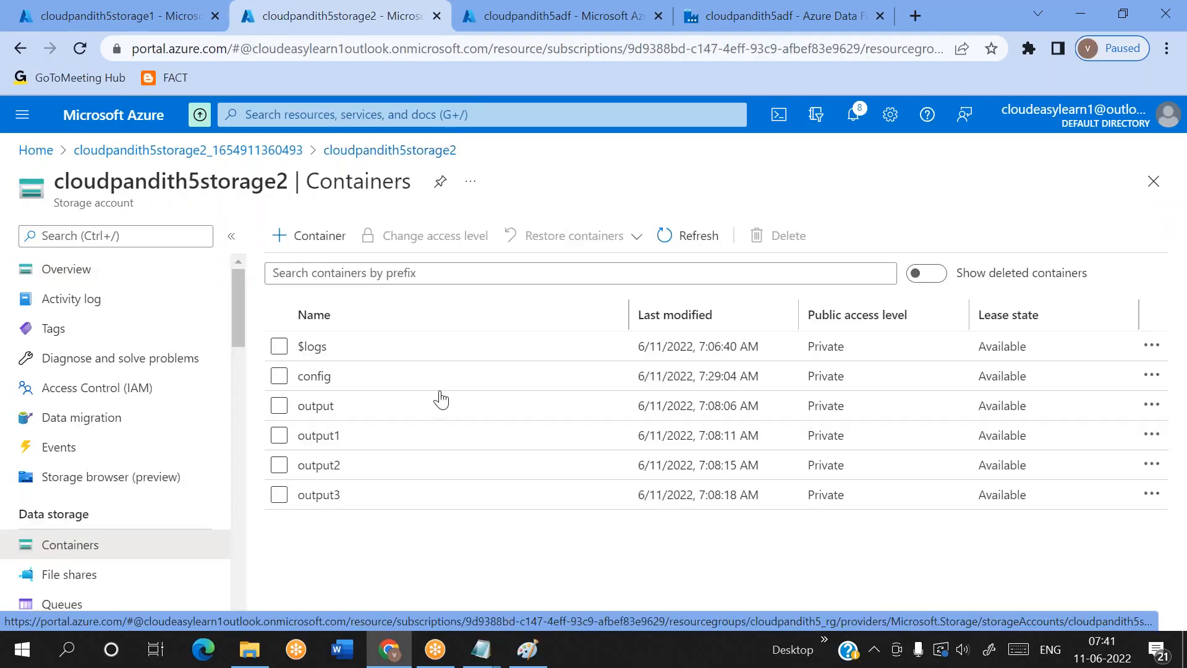
click(315, 388)
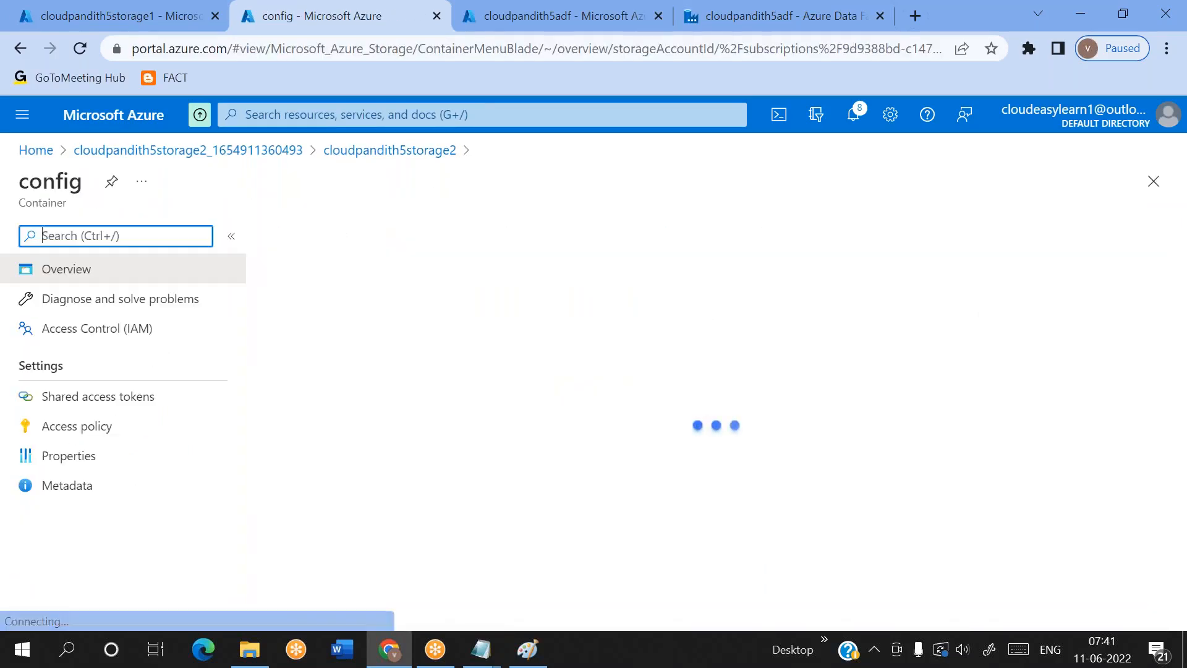
click(370, 436)
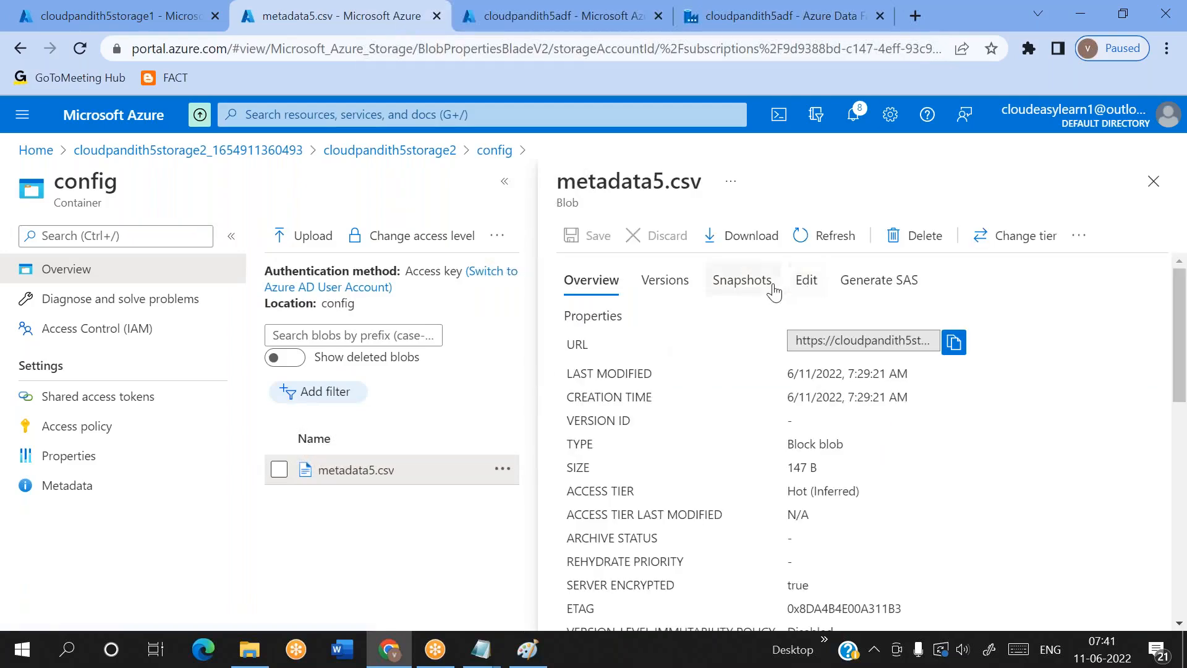
click(799, 284)
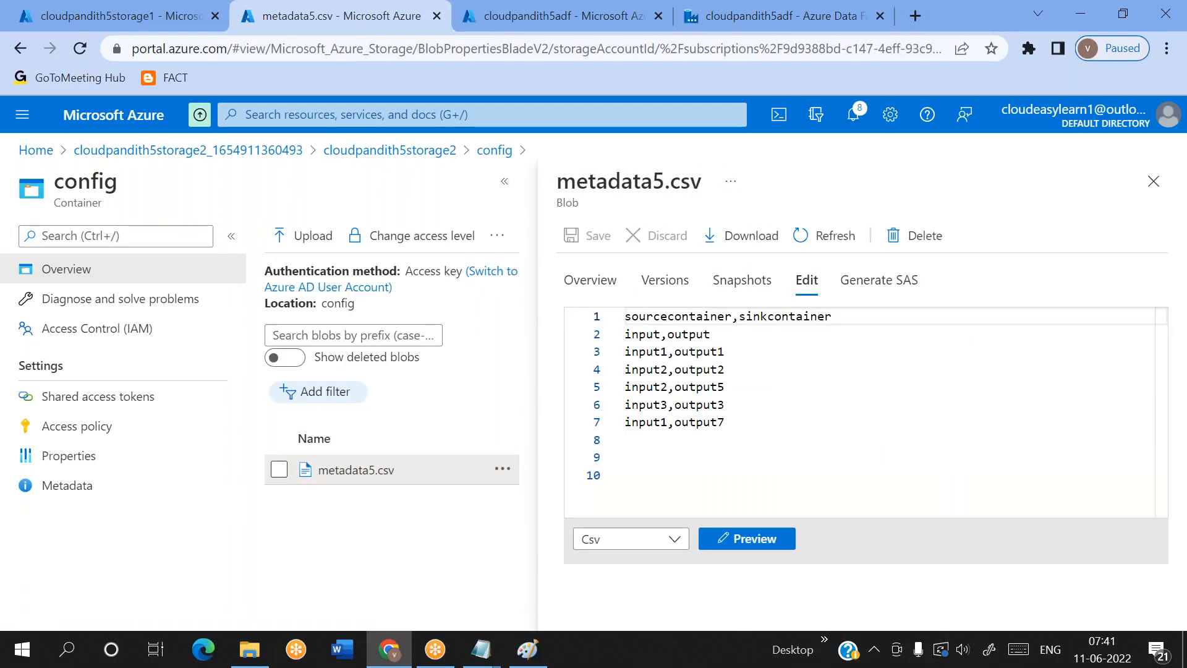
click(751, 541)
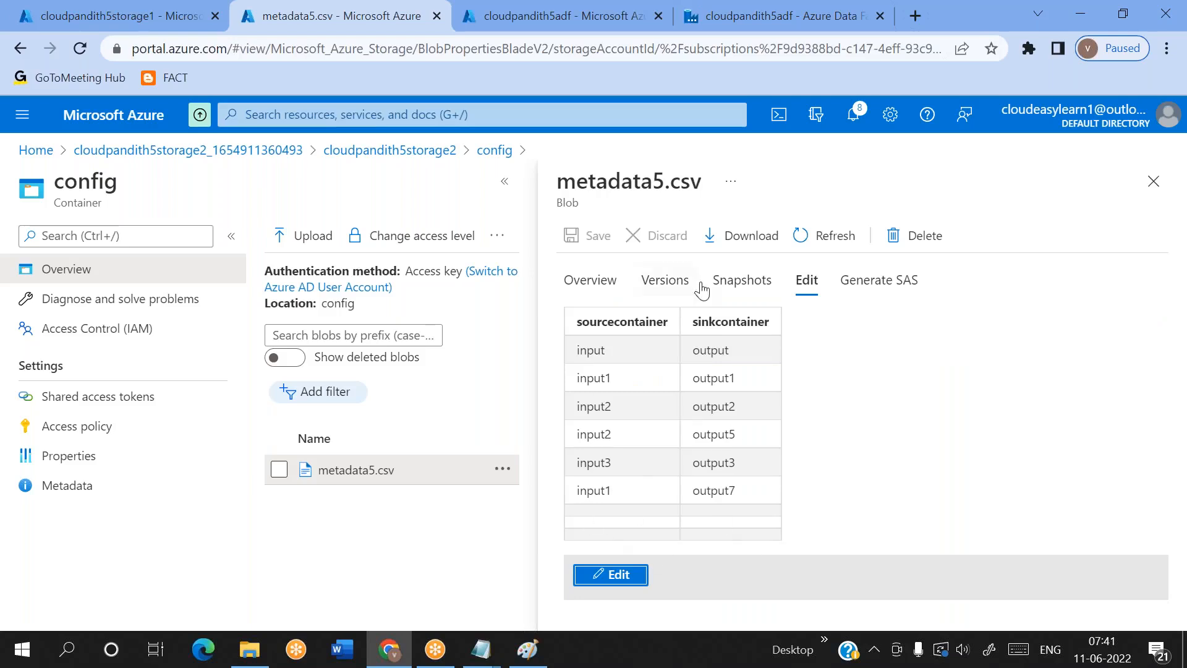
Return to the Data Factory, close the data preview, and leave First row only disabled in the Lookup settings
click(739, 21)
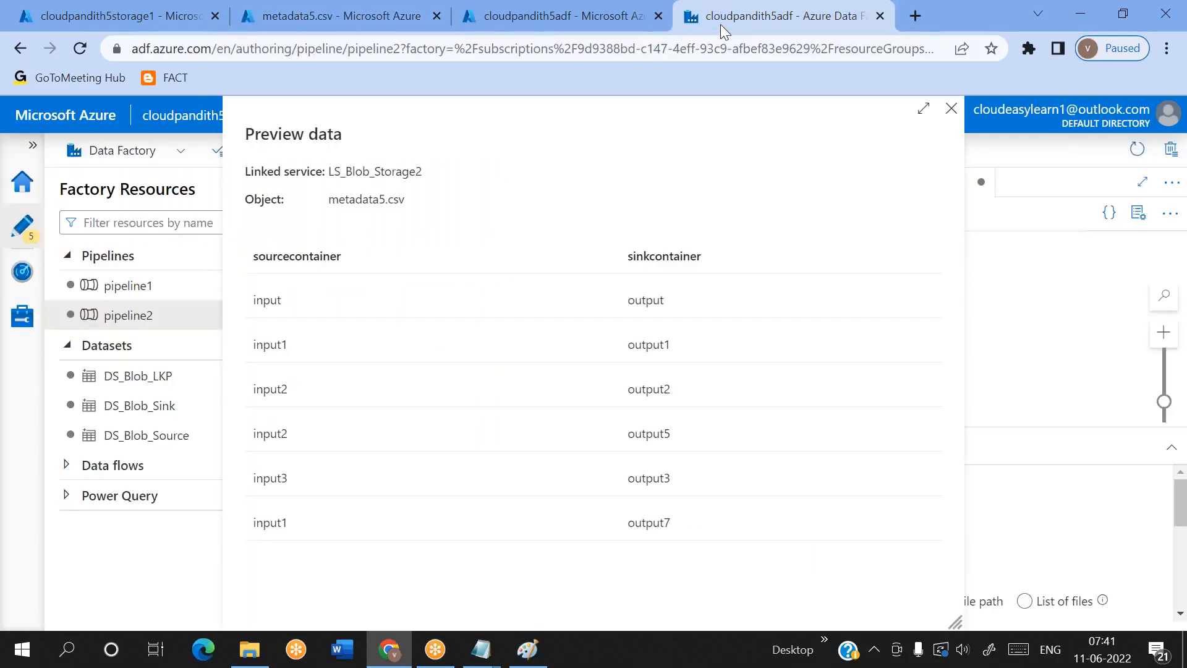
click(951, 110)
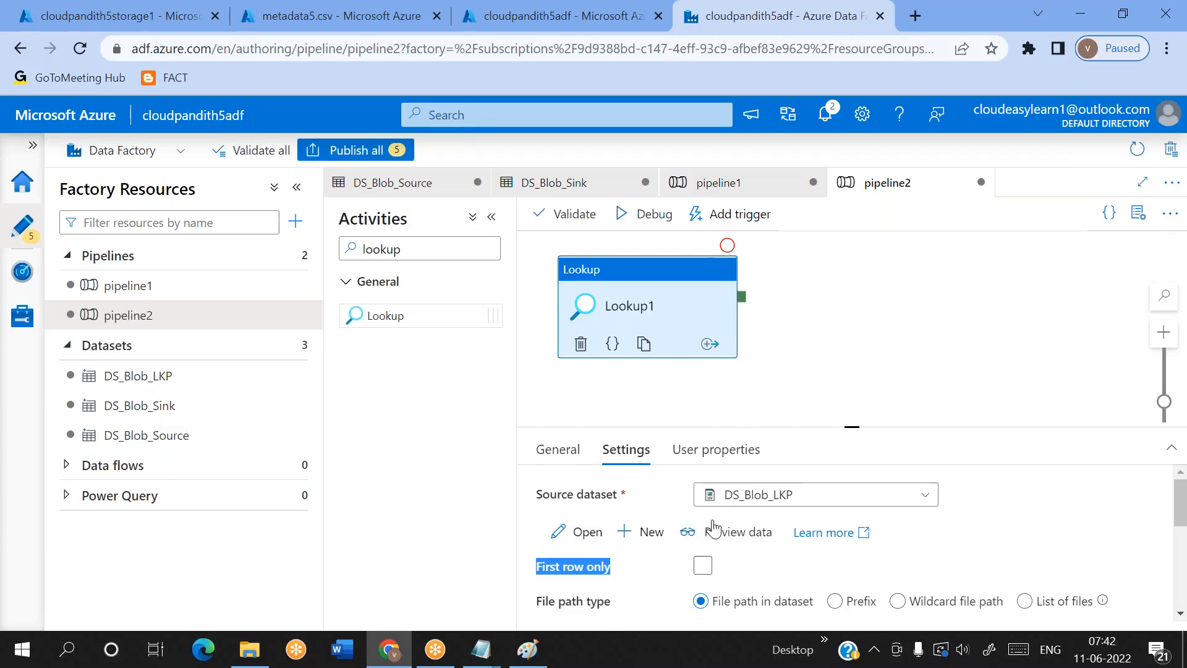
scroll(745, 524, down, 2)
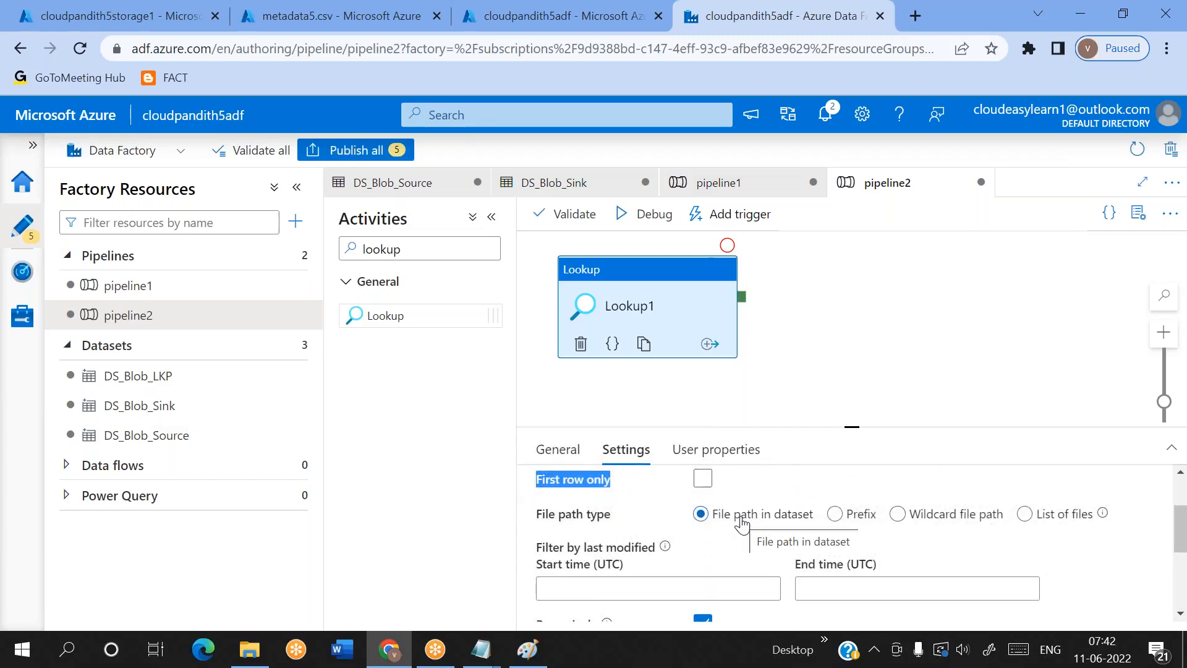
scroll(742, 524, down, 1)
scroll(711, 557, up, 3)
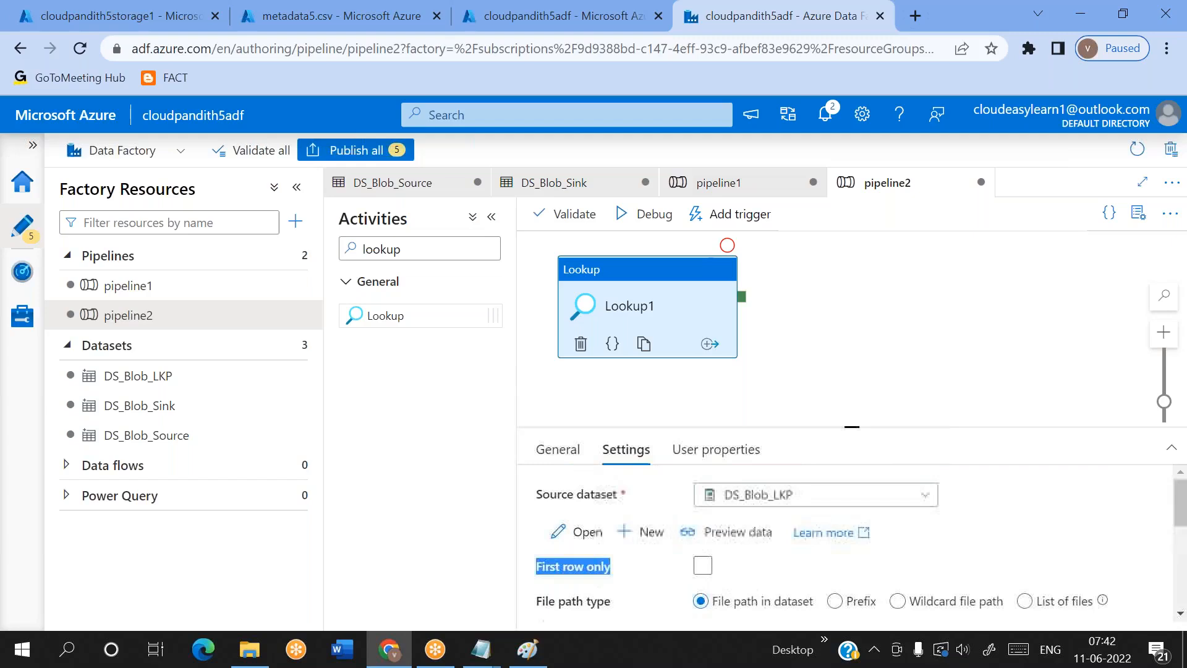
click(703, 565)
click(703, 566)
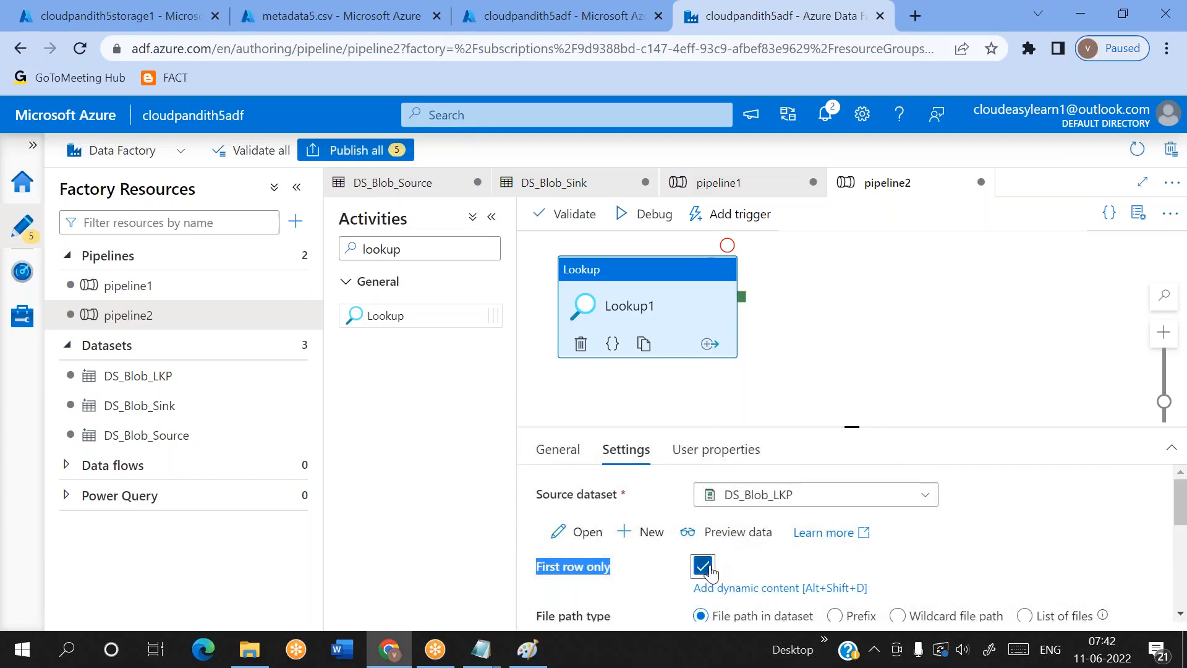
click(774, 572)
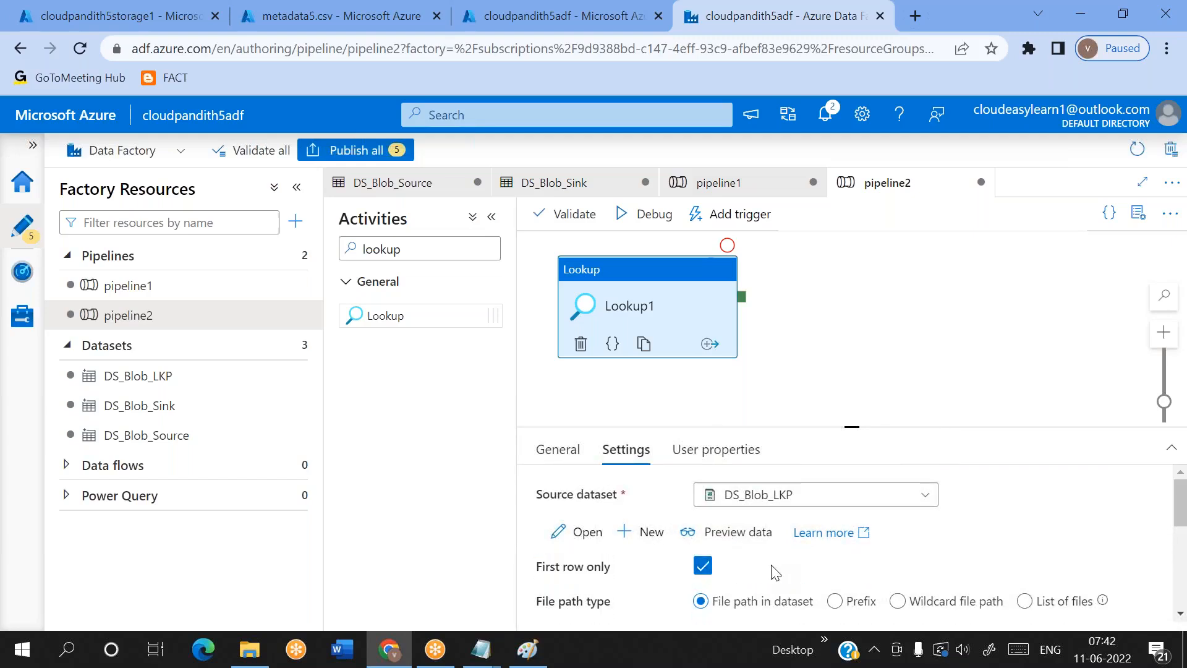
click(703, 567)
Run pipeline2 with its Lookup activity in debug mode
drag(656, 311, 658, 318)
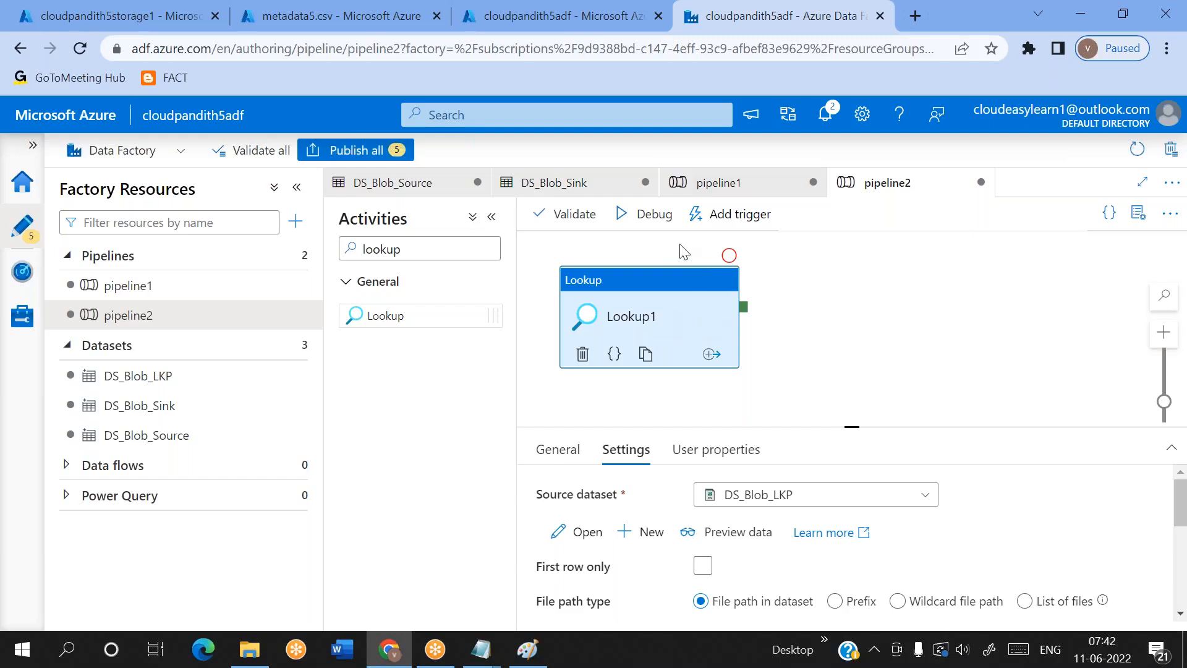
click(661, 227)
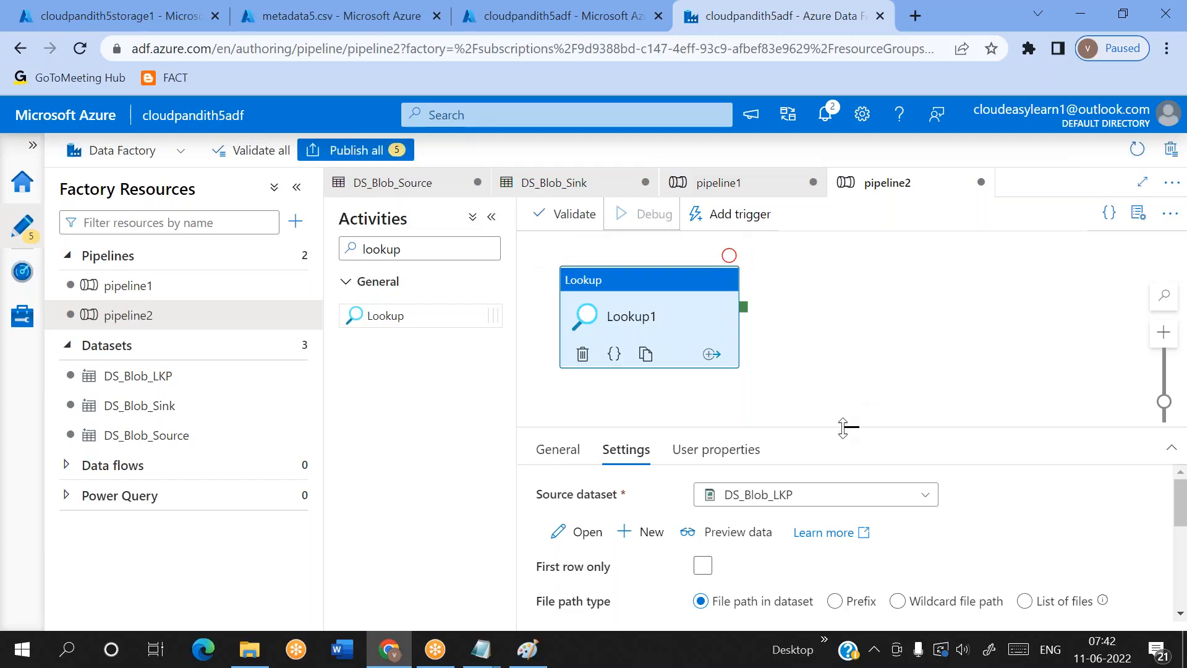
drag(847, 426, 847, 414)
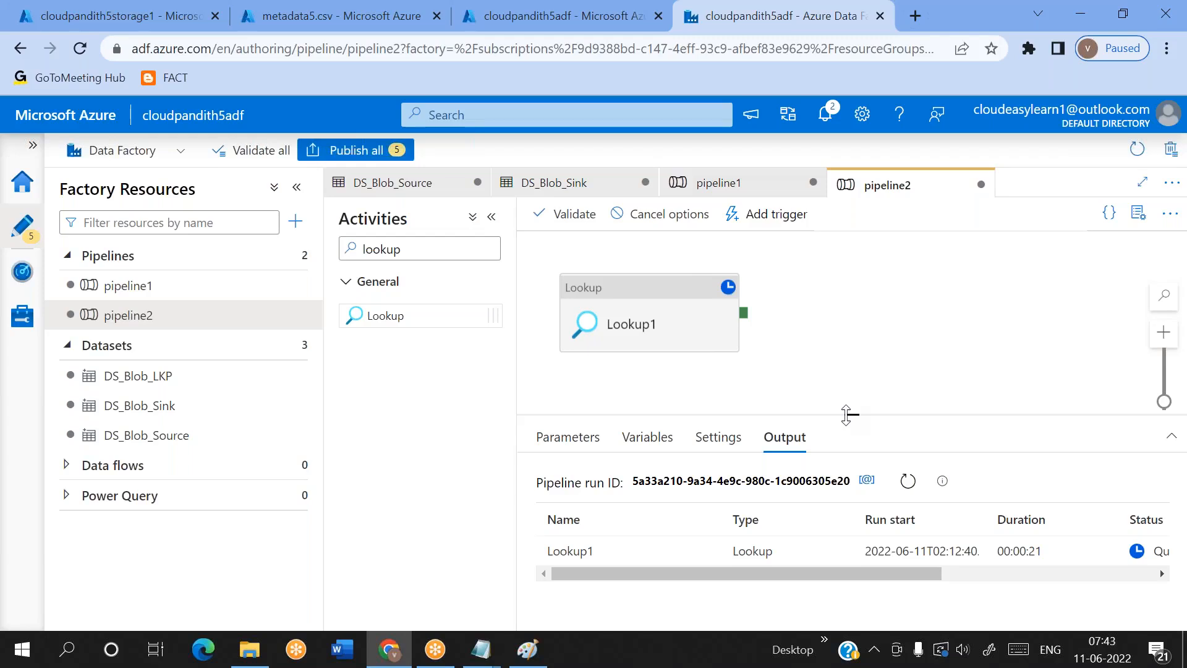
Switch to the Lab5 notes in Notepad and undo the last edits
click(530, 659)
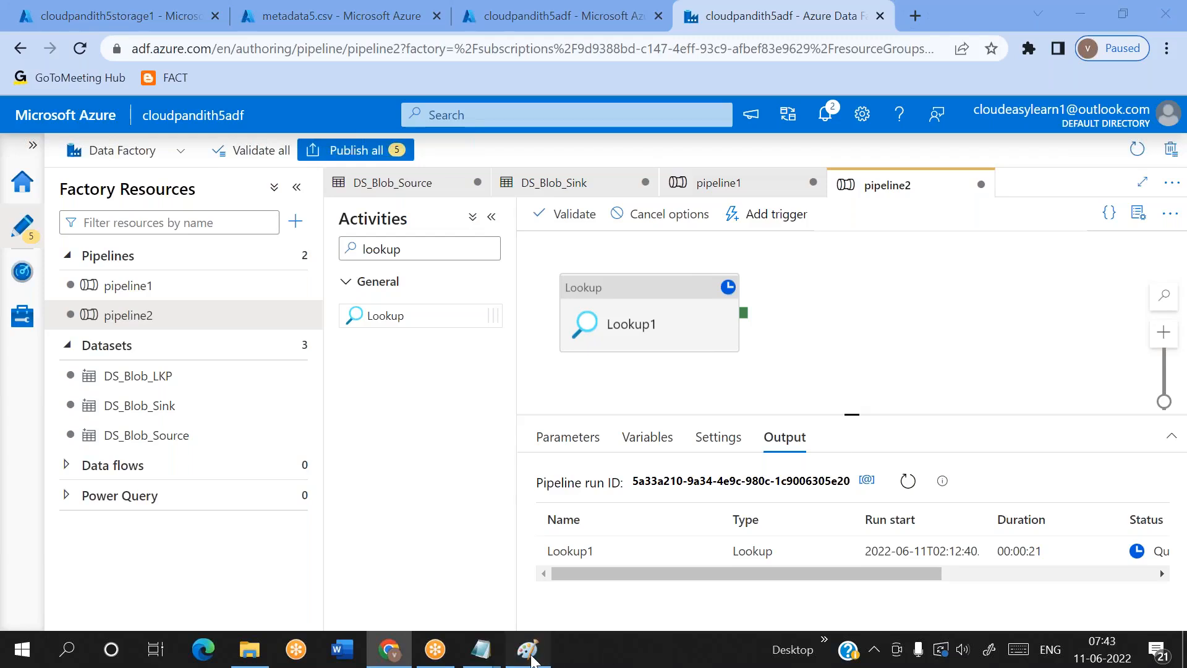
mouse_move(481, 649)
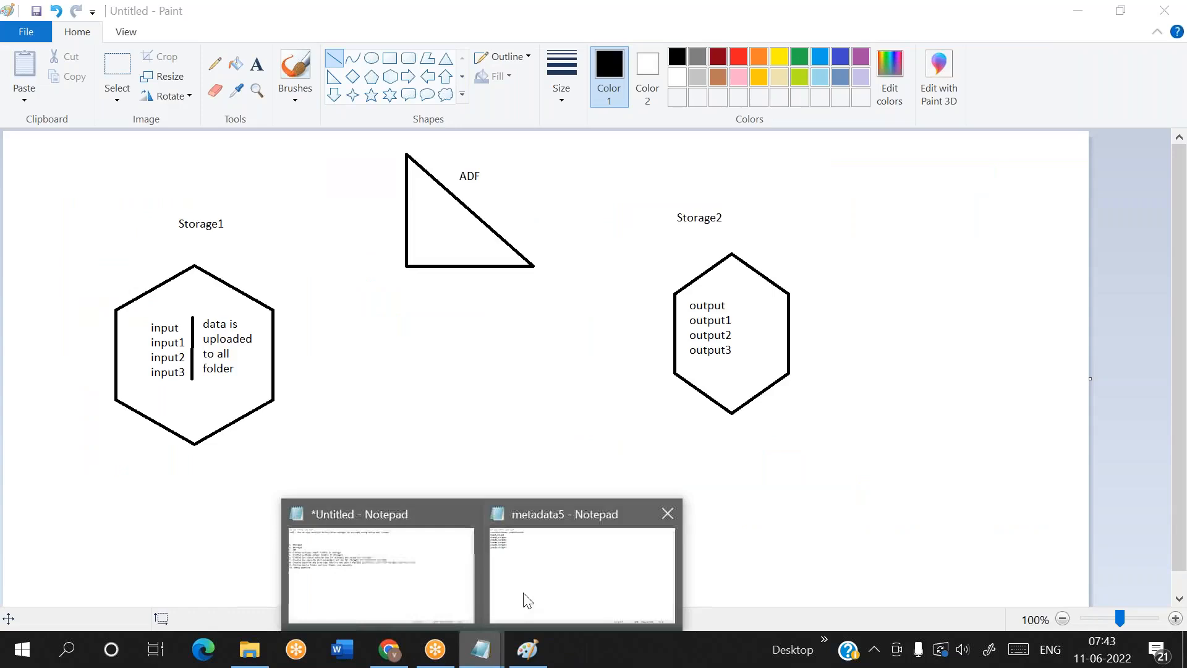
click(361, 558)
click(150, 401)
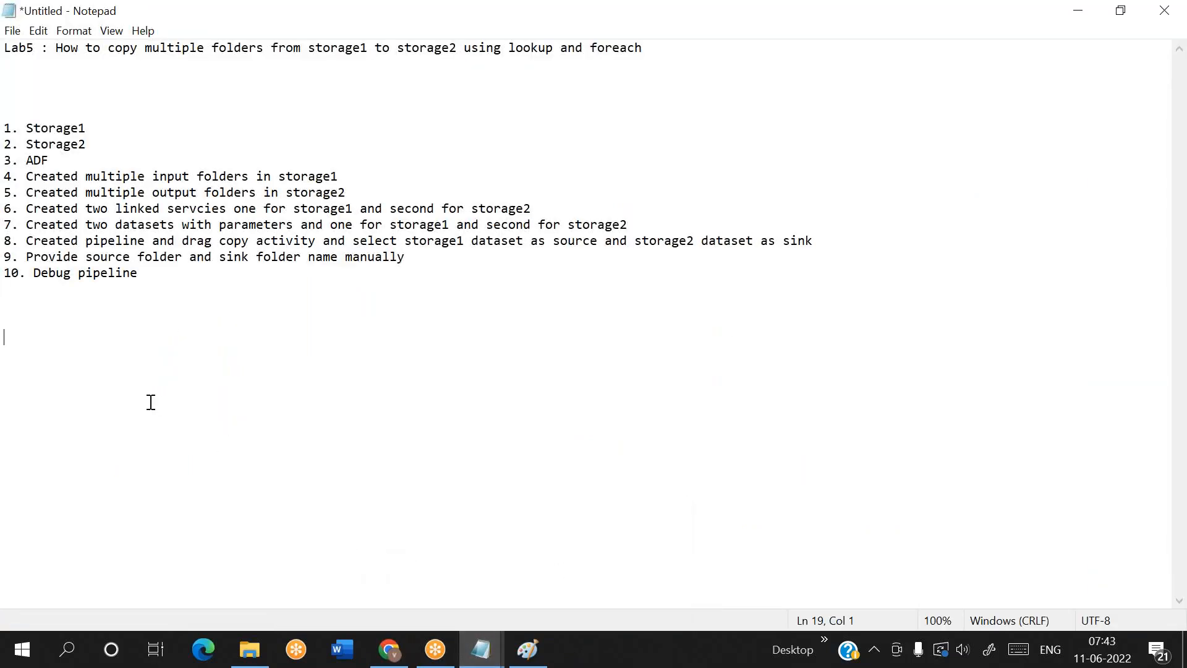
key(ctrl+z)
key(ctrl+z)
key(ctrl+z)
key(ctrl+z)
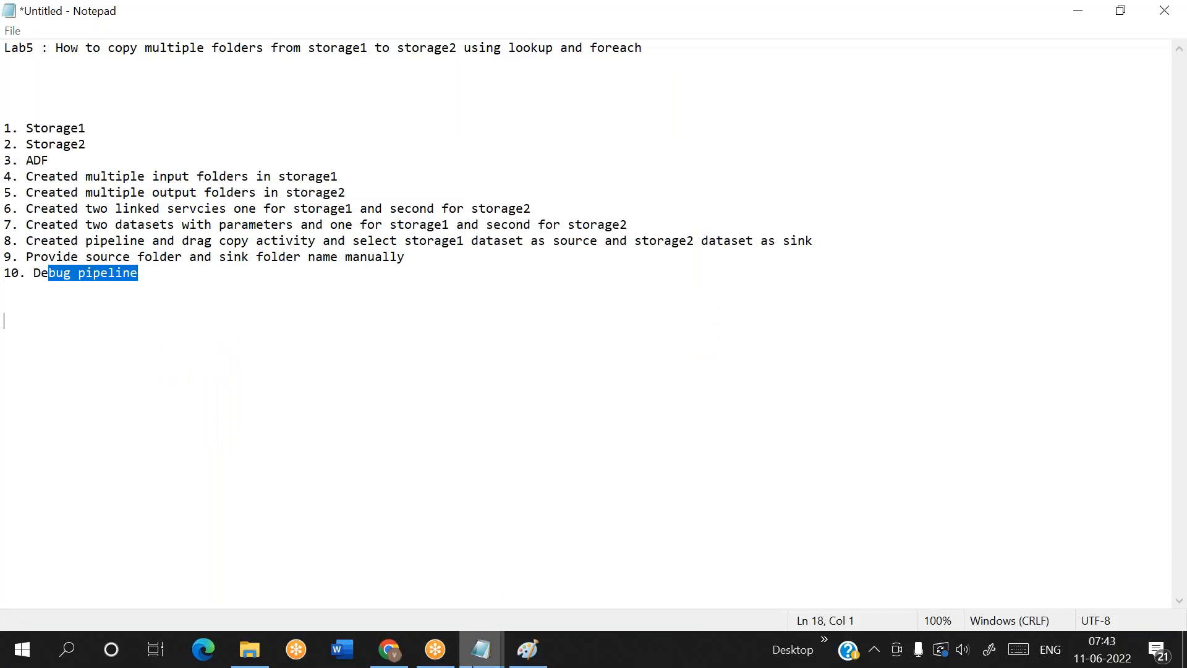
Switch to the metadata5 file in Notepad and undo its last two edits
mouse_move(480, 649)
click(579, 581)
key(ctrl+z)
key(ctrl+z)
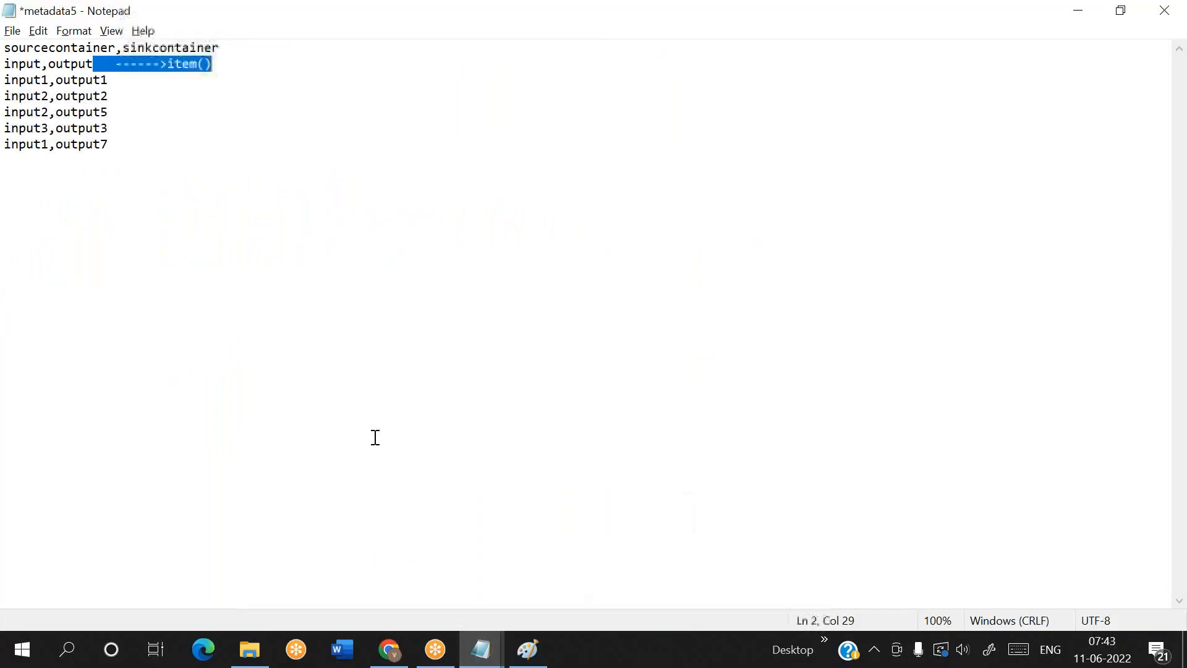
Switch back to Azure Data Factory and view the input JSON of the Lookup1 debug run
click(526, 655)
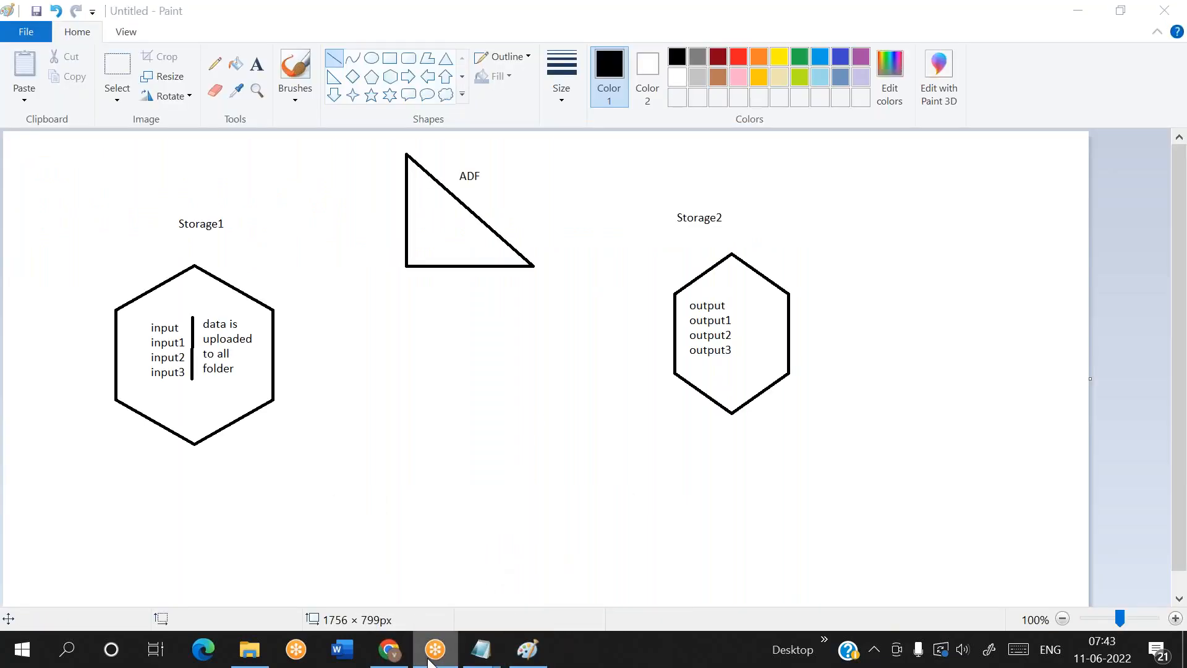
click(389, 657)
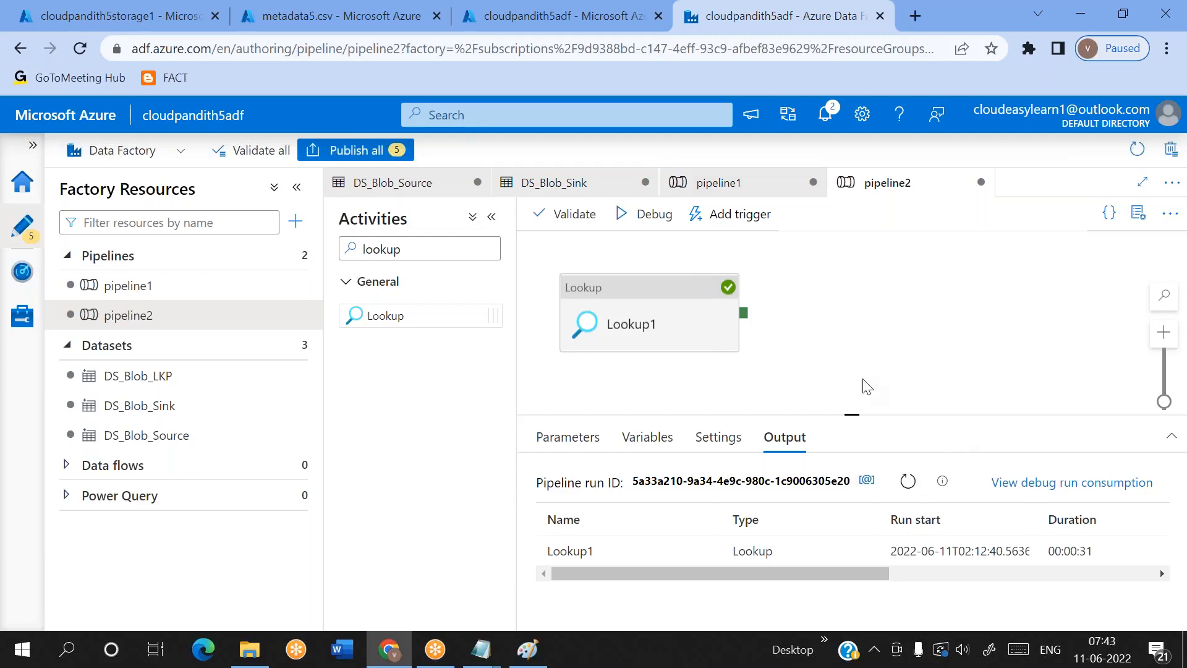
drag(852, 416, 849, 350)
right_click(849, 349)
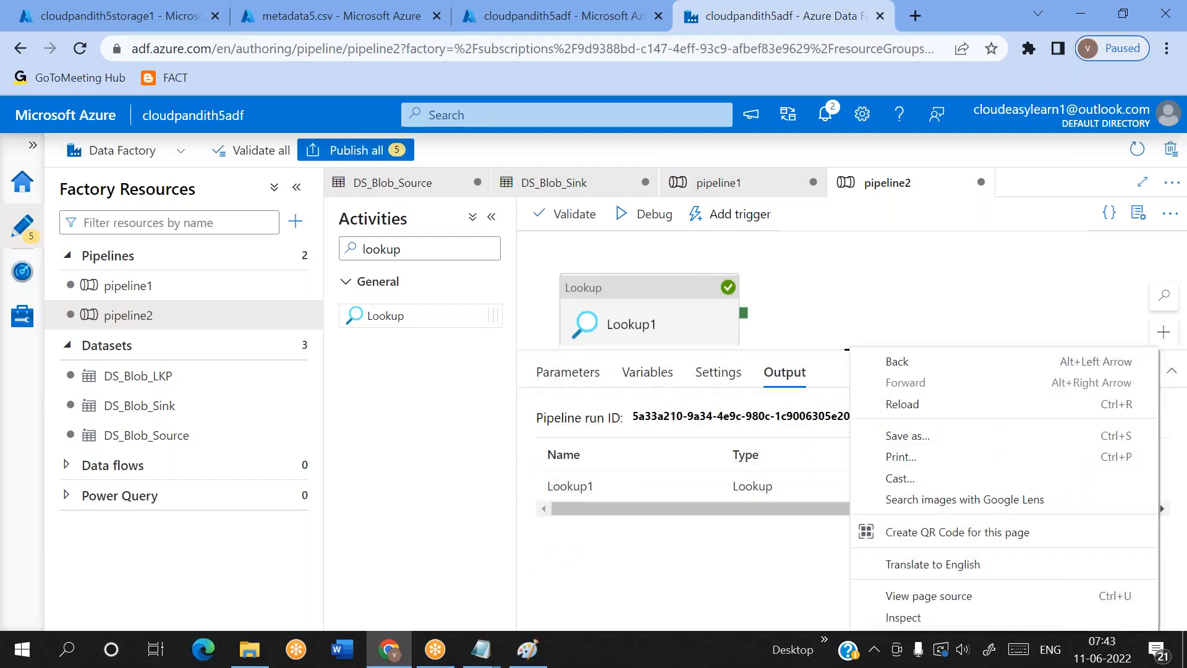
click(837, 329)
mouse_move(593, 493)
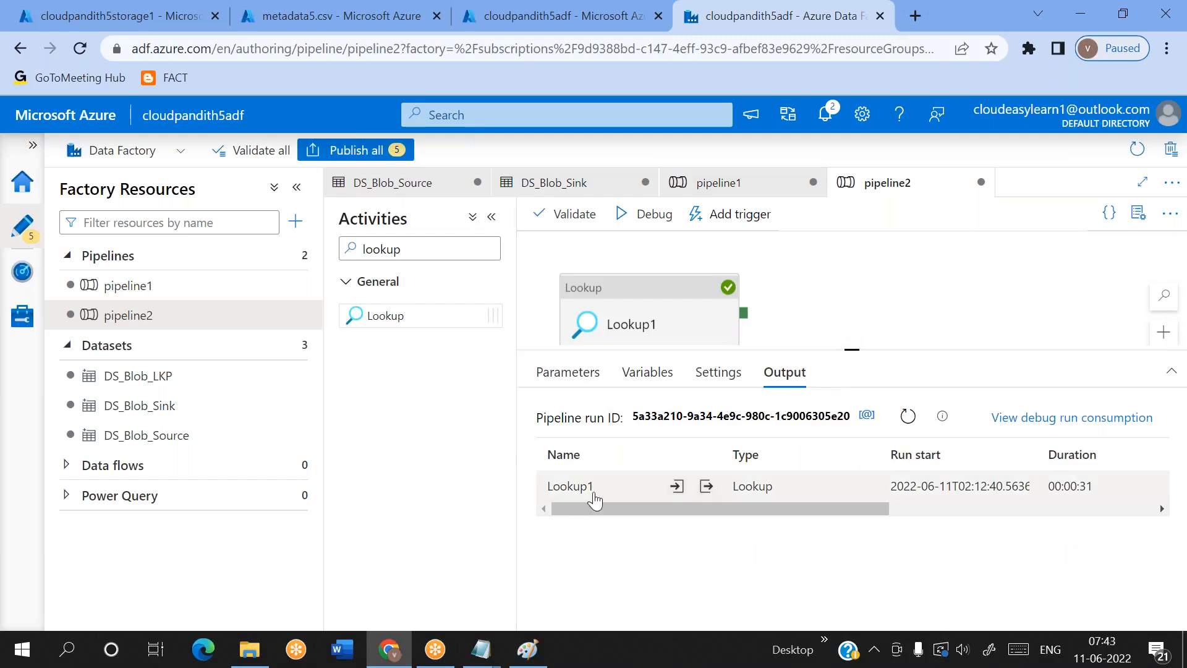
click(677, 487)
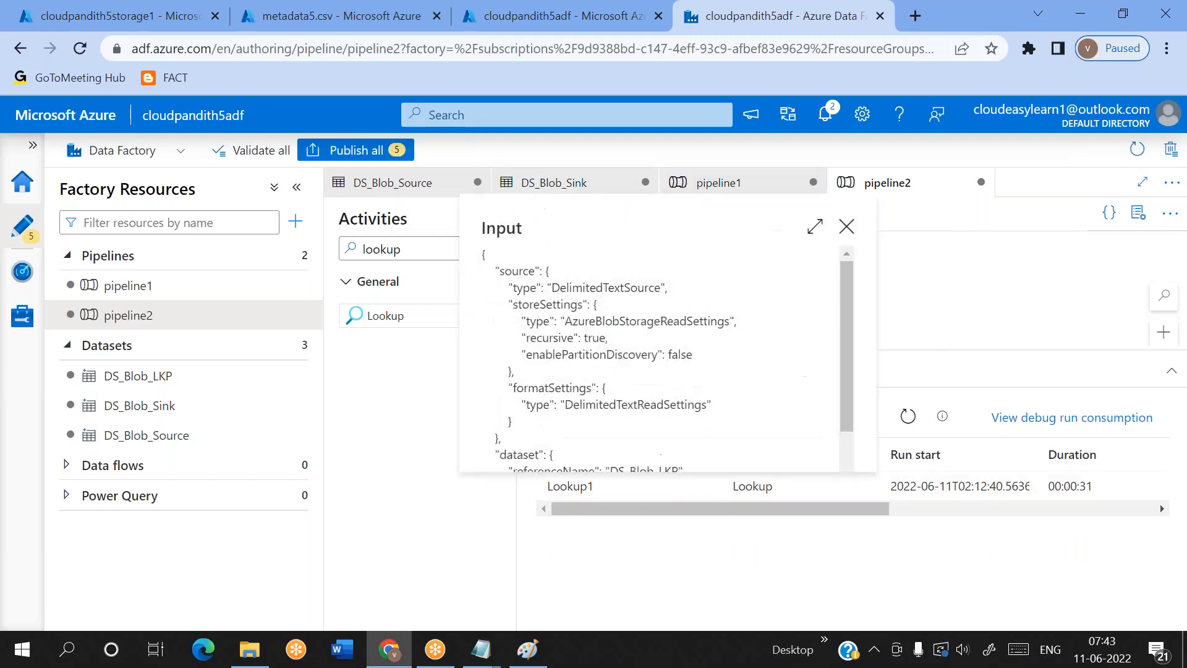
click(848, 228)
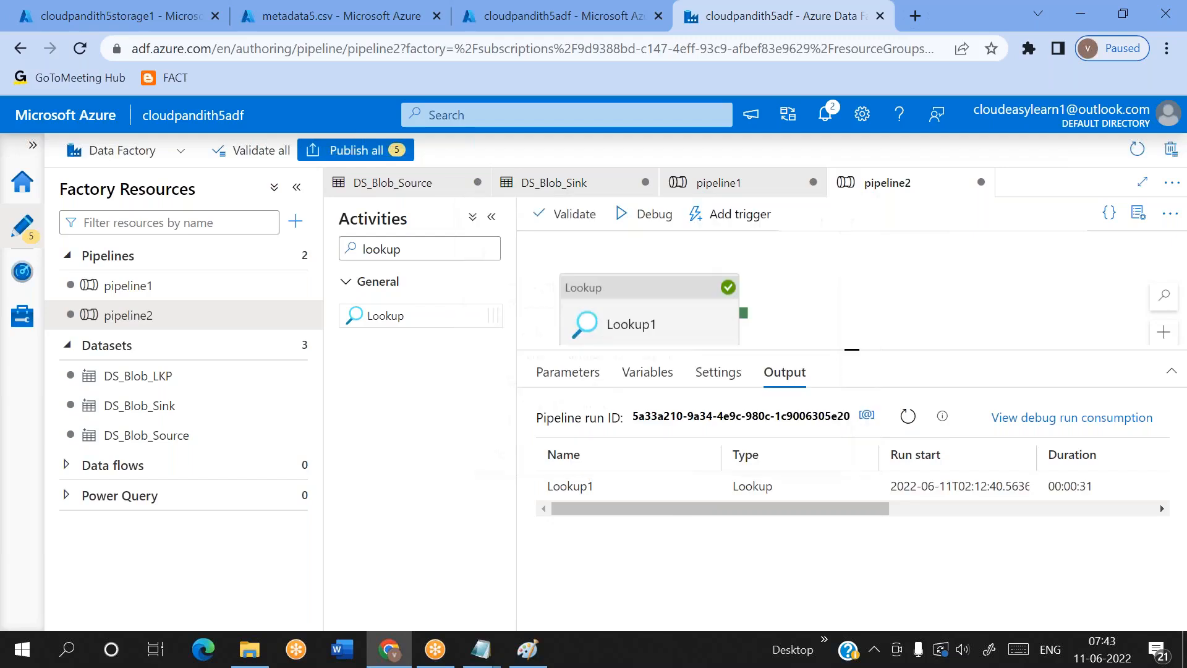
Open the output JSON of Lookup1 full size and examine its count and the entries of its value array
click(707, 487)
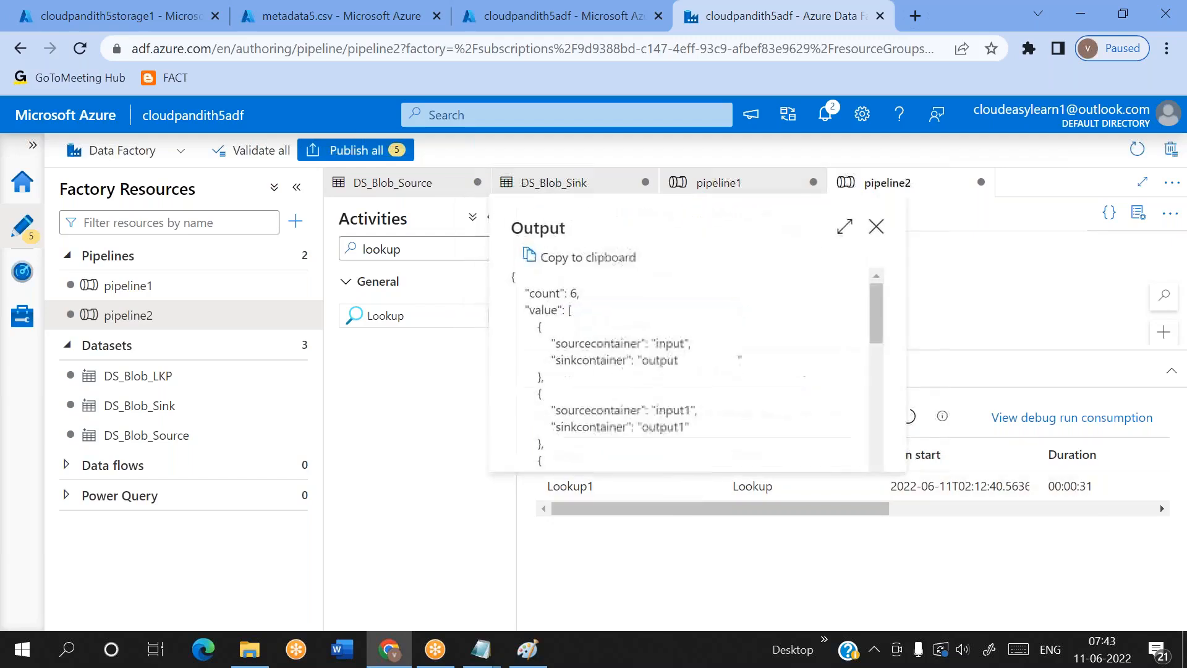
click(843, 227)
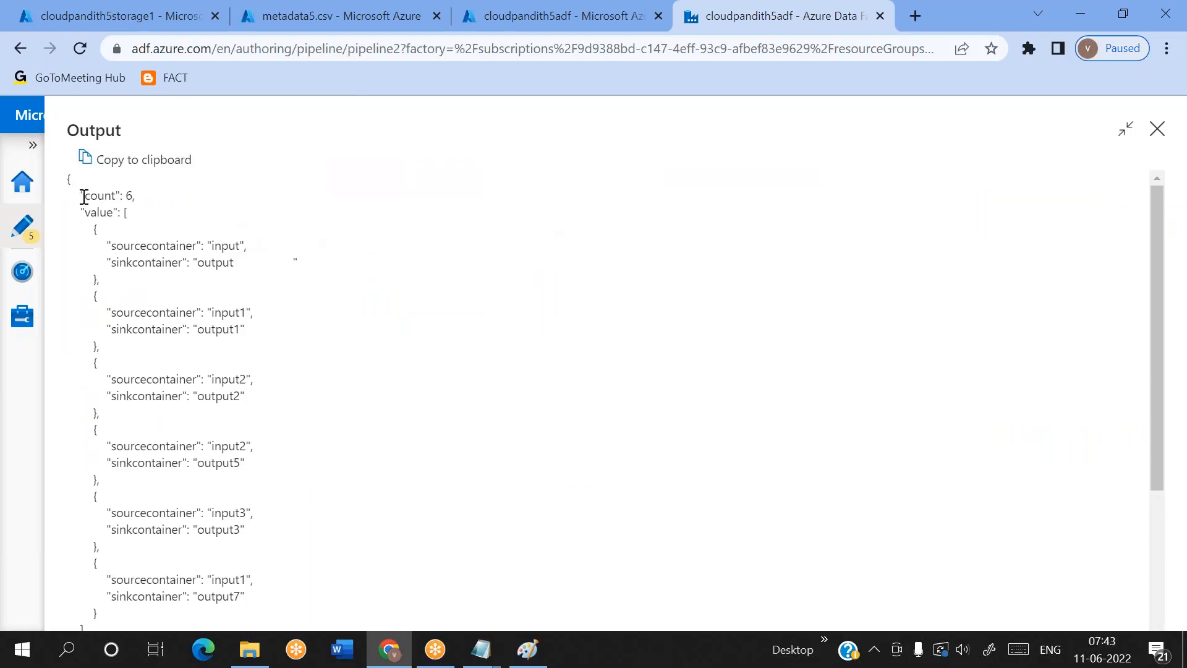
drag(84, 197, 98, 615)
click(299, 511)
double_click(97, 196)
double_click(98, 212)
drag(91, 230, 116, 614)
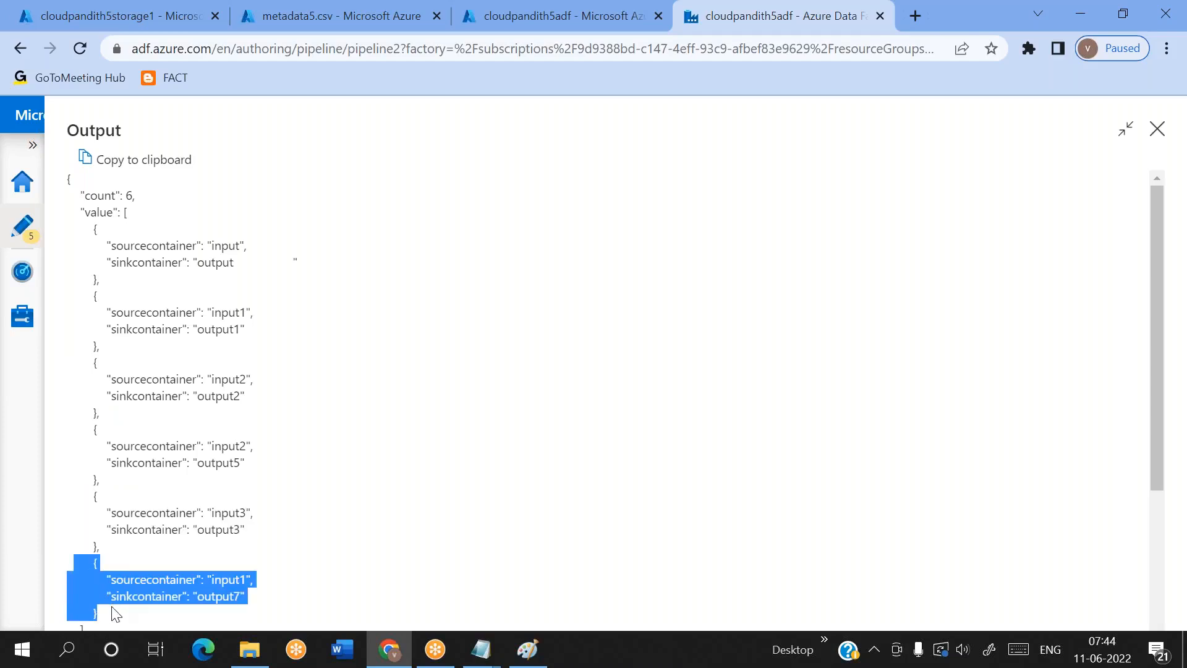
click(331, 504)
double_click(103, 213)
drag(88, 222, 113, 615)
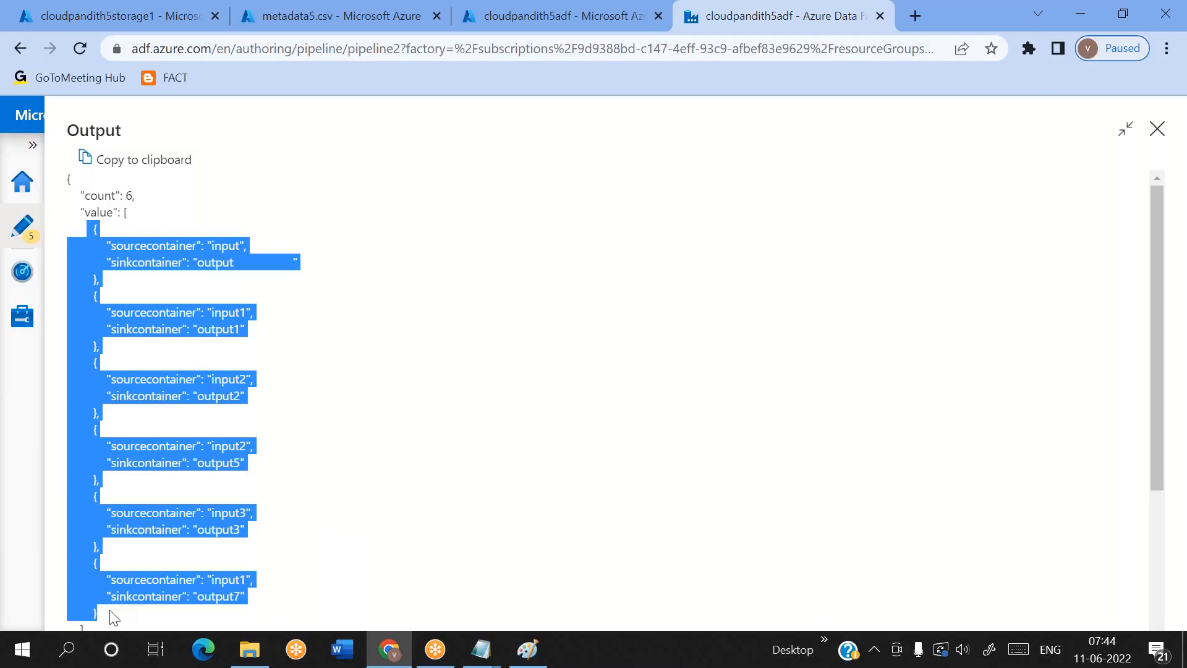
drag(85, 195, 132, 195)
click(190, 214)
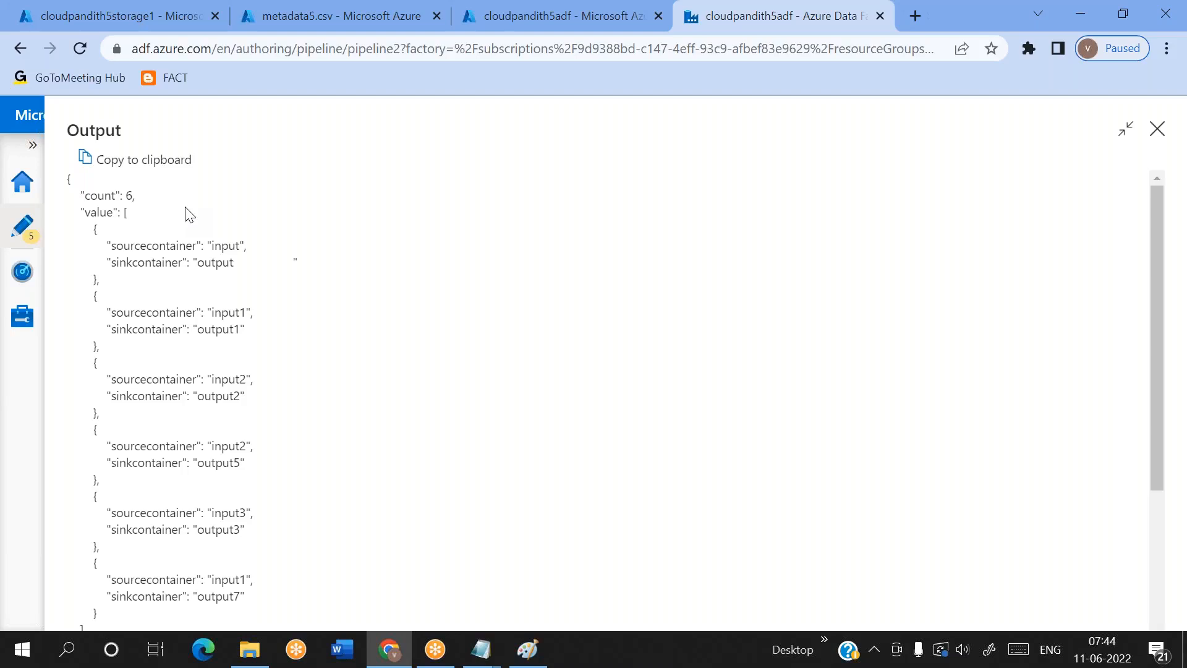
double_click(102, 212)
drag(84, 230, 118, 623)
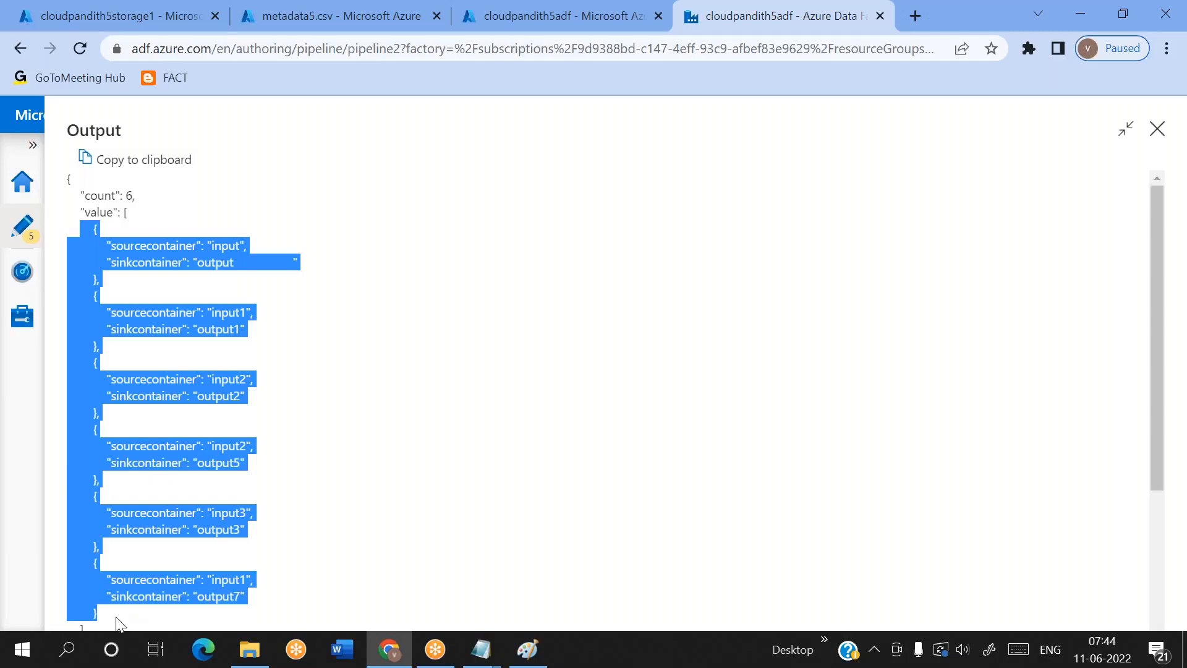
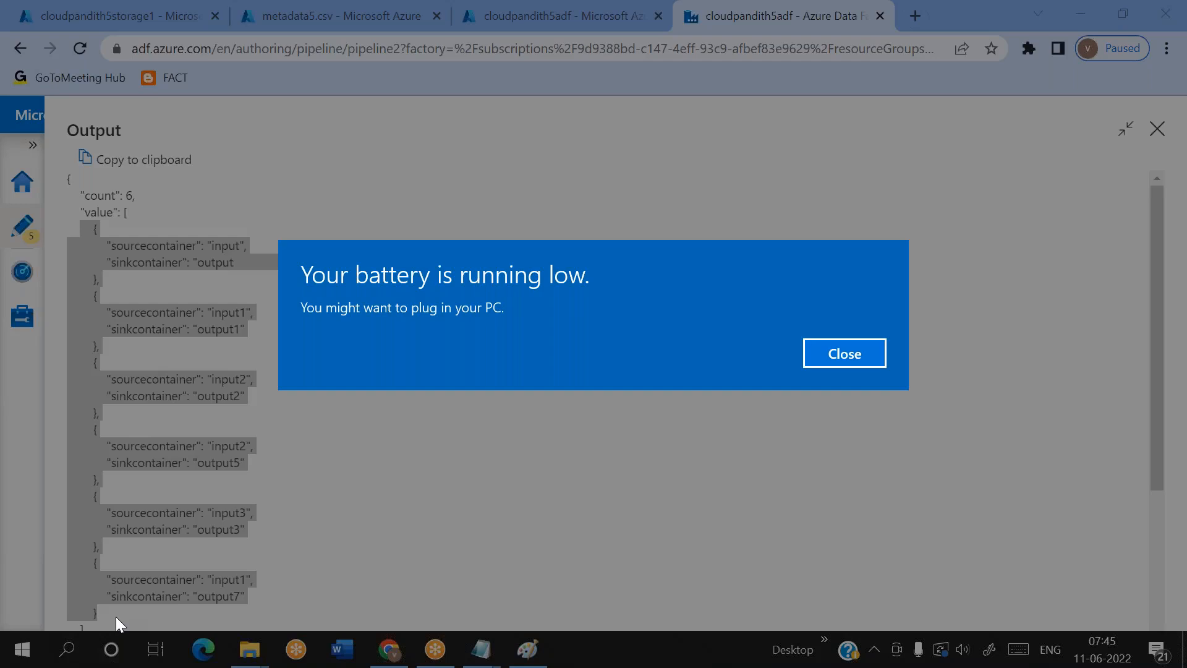
Dismiss the low-battery warning and copy the full output JSON of Lookup1 to the clipboard
key(Return)
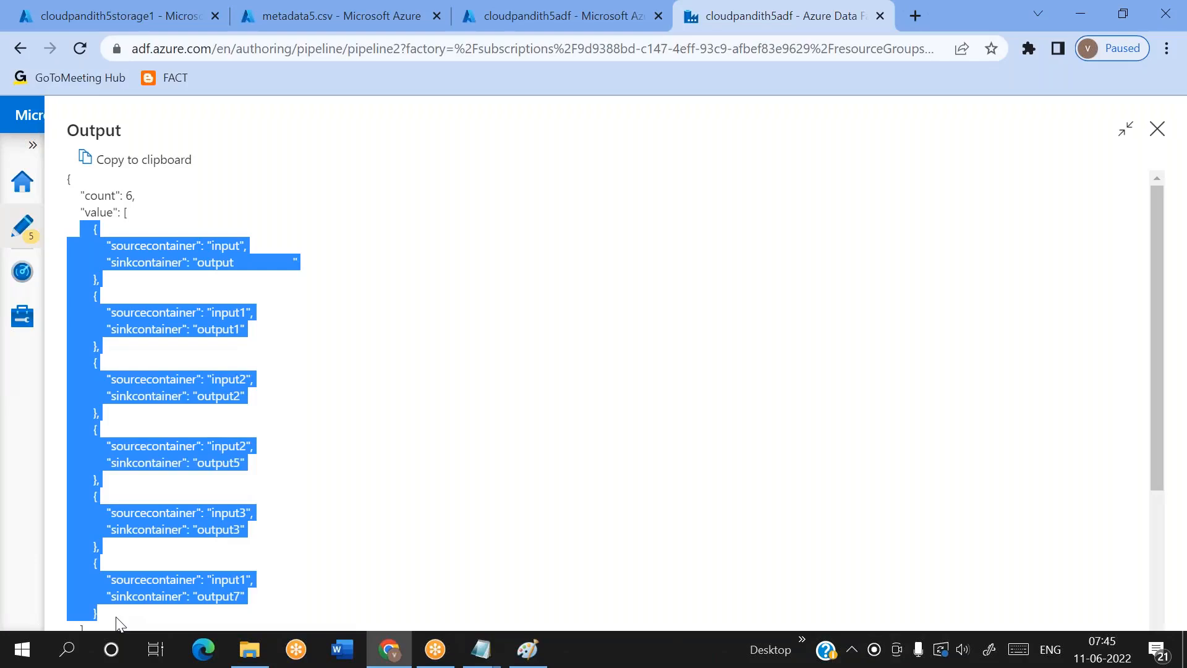
click(439, 463)
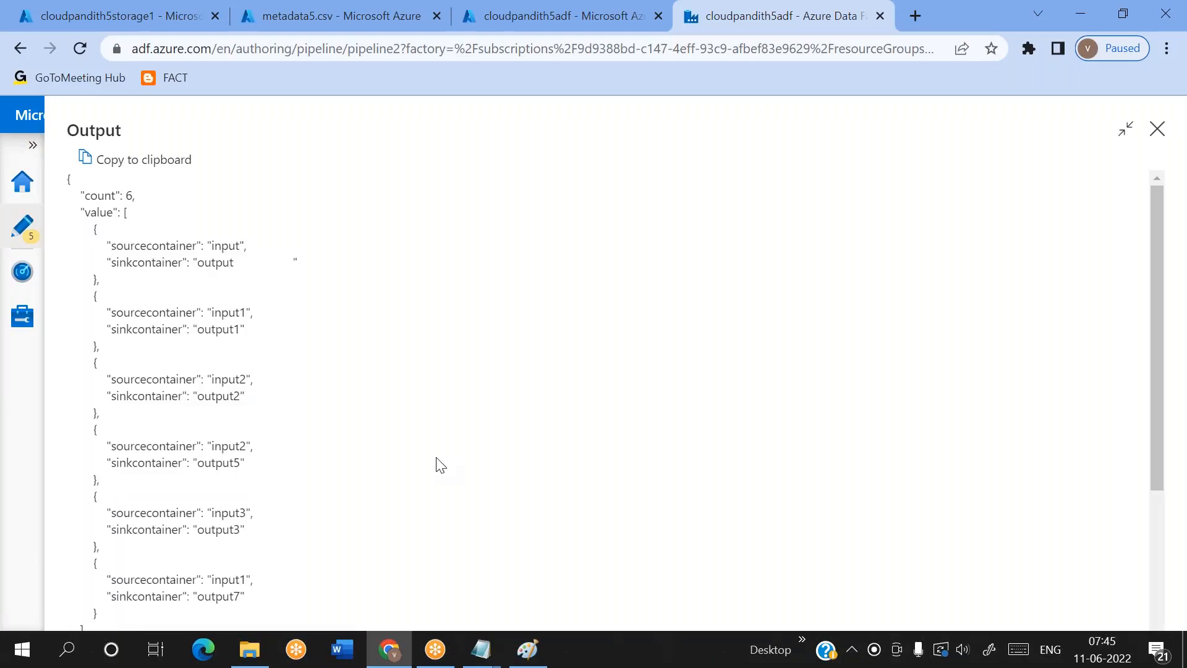
click(1157, 129)
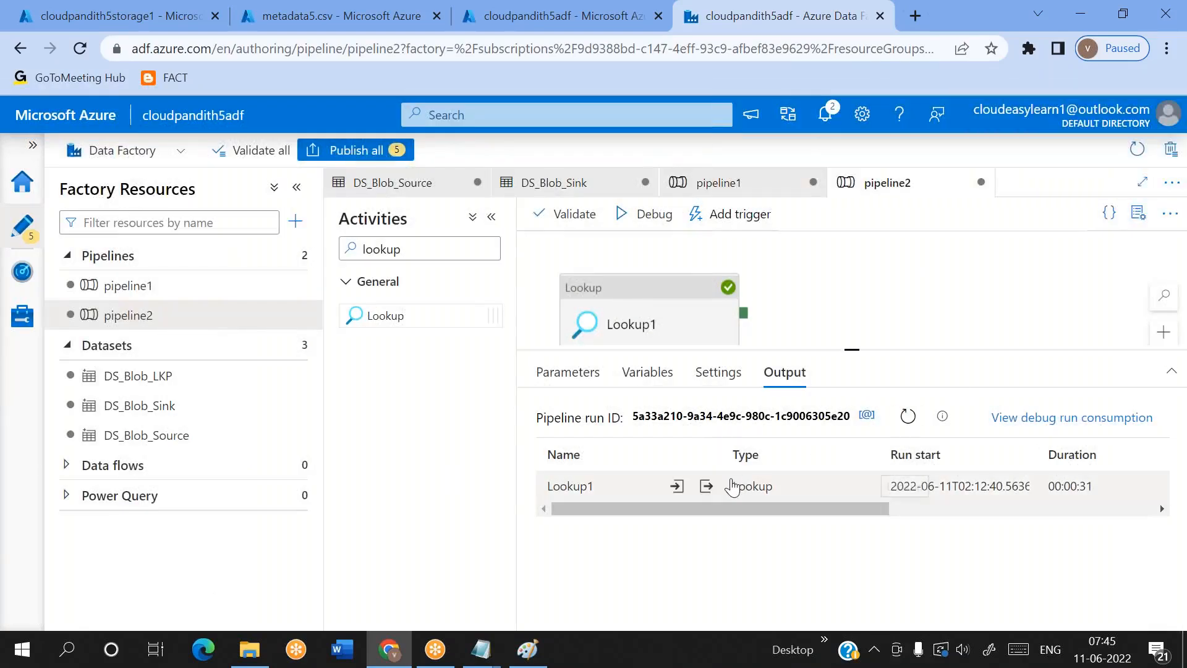
click(707, 486)
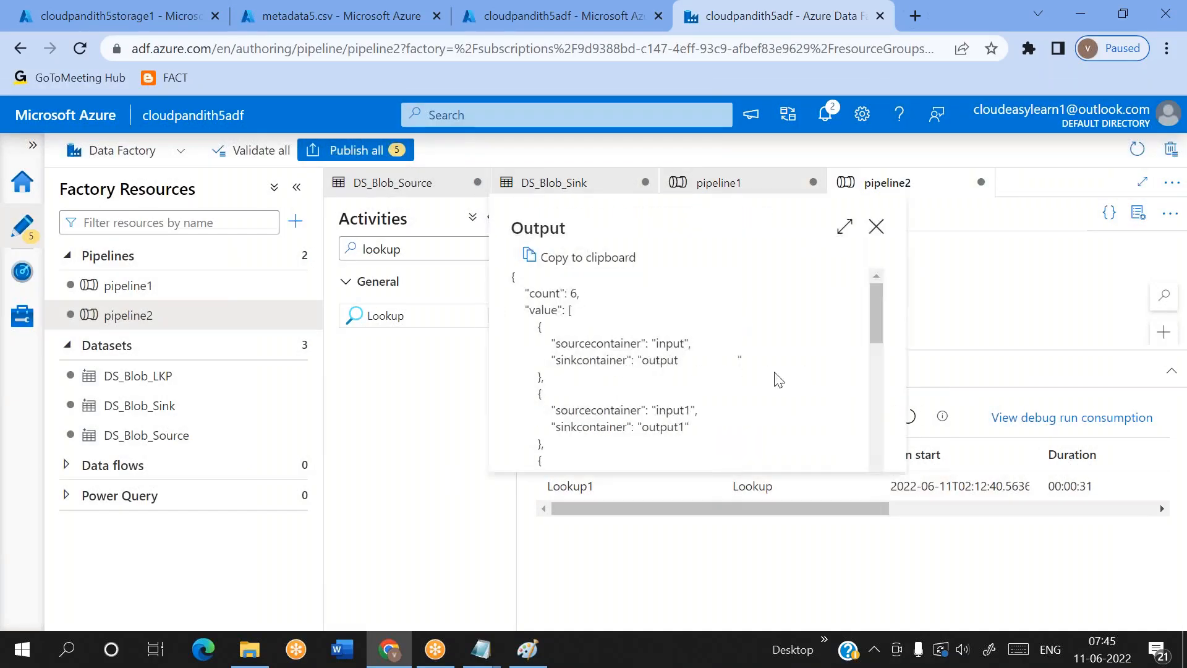
click(845, 226)
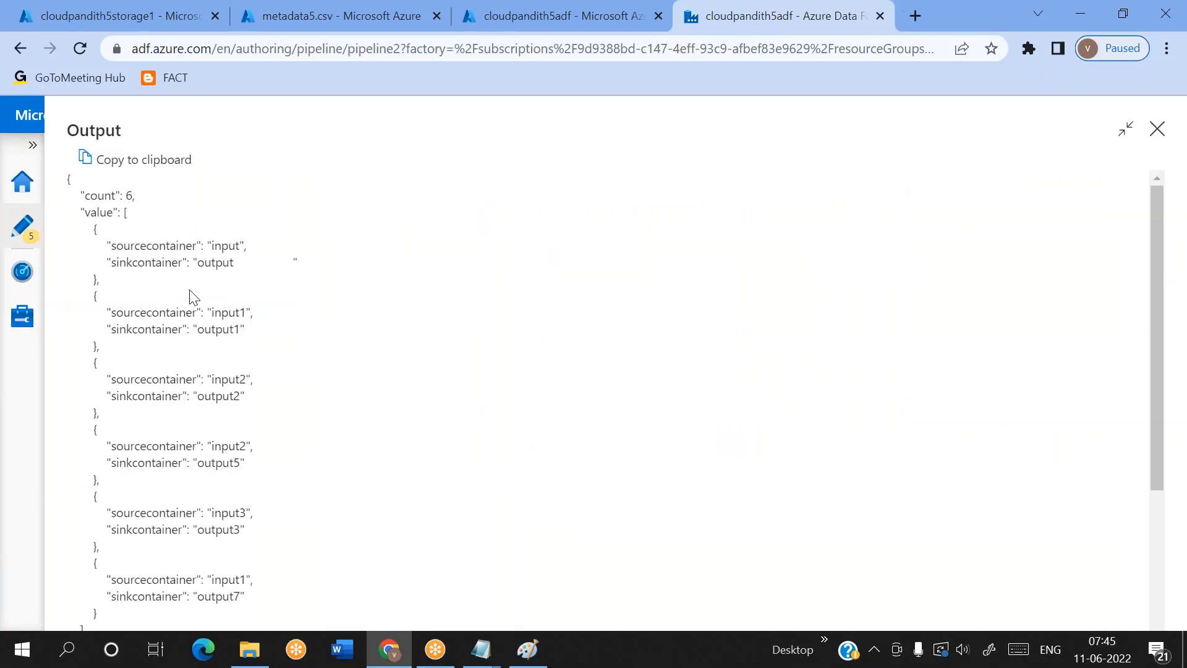
click(130, 165)
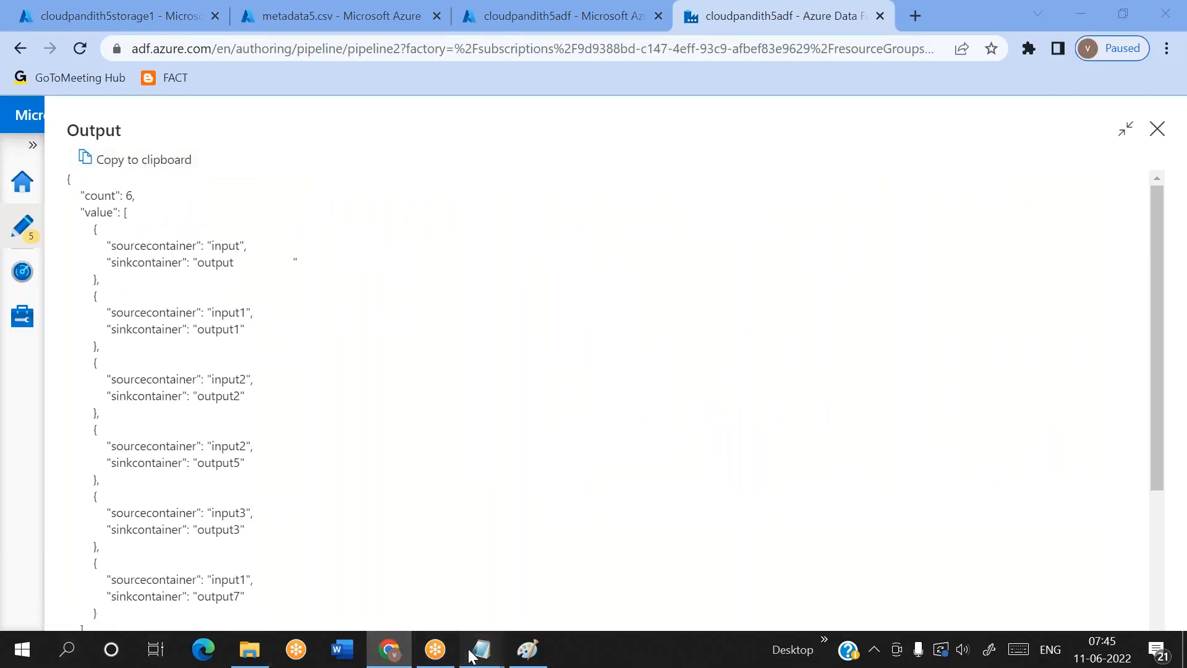
Switch to the untitled lab notes in Notepad and paste the output JSON below the ten numbered steps
mouse_move(481, 649)
click(363, 595)
click(209, 325)
key(Return)
key(ctrl+v)
scroll(59, 253, up, 8)
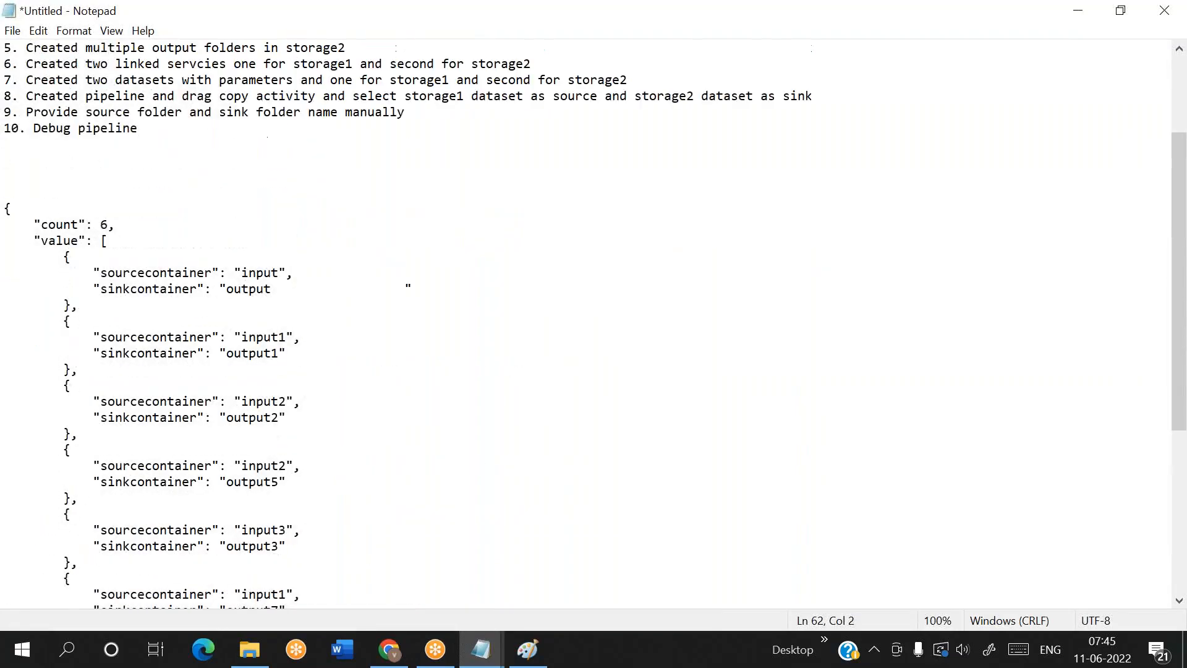
Label the pasted JSON with the word output and make room for an expression line above it
click(20, 288)
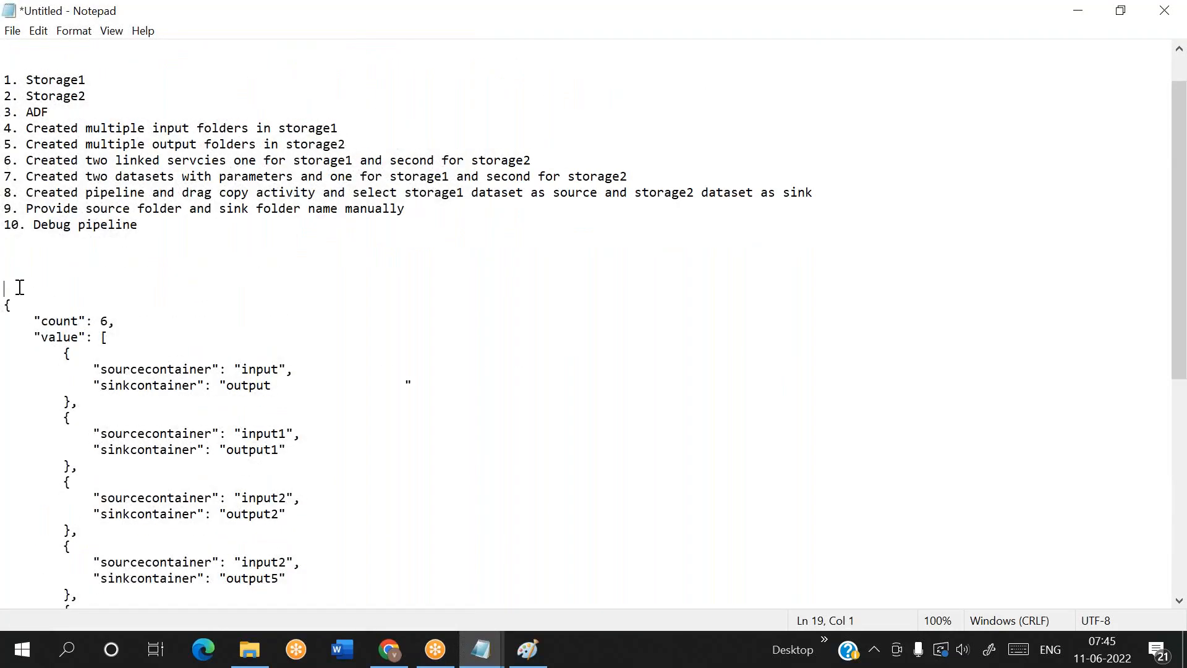
text(output)
key(Return)
key(Return)
key(Up)
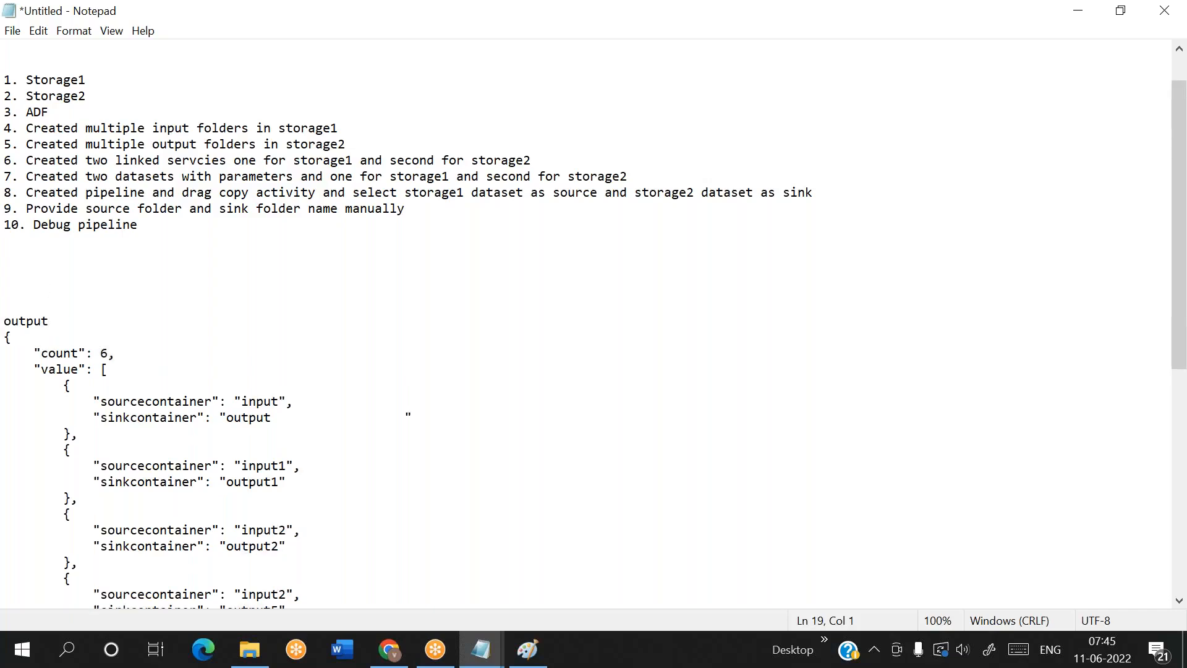
text(@activity(''))
key(alt+Tab)
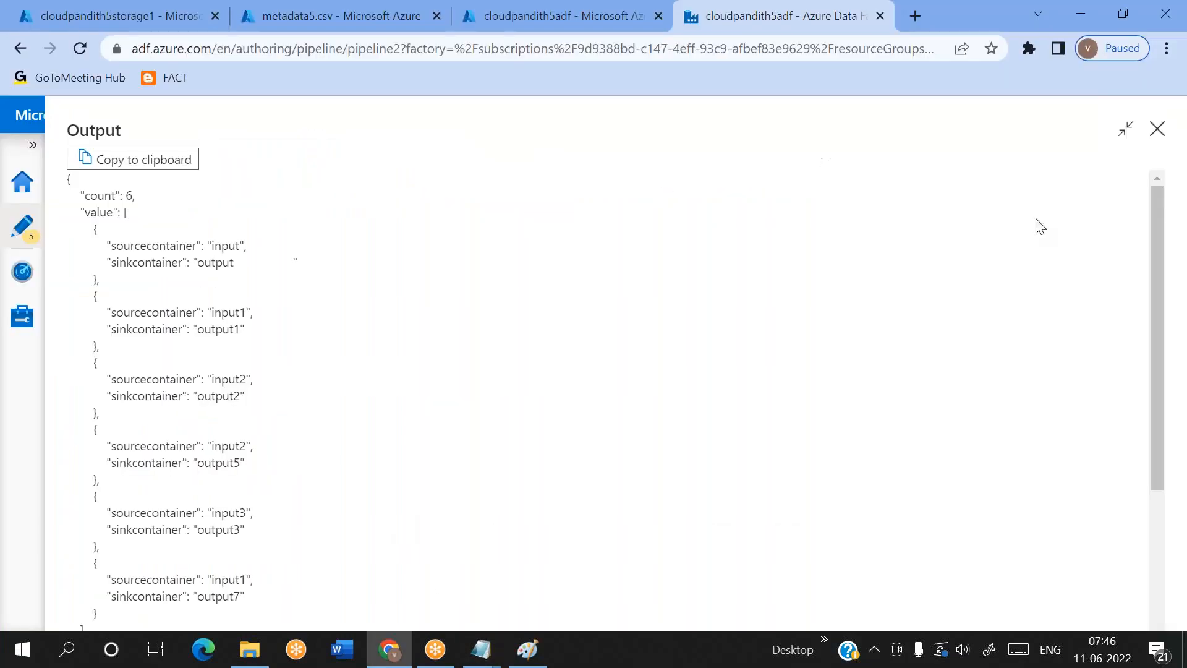
click(1156, 129)
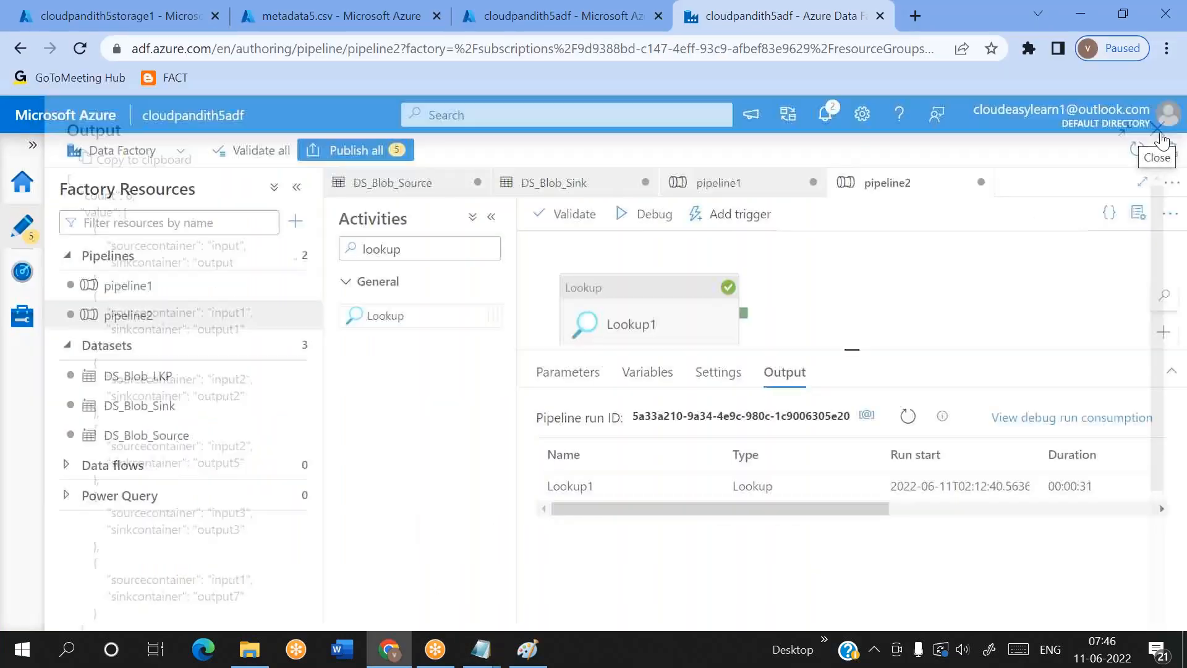
click(642, 320)
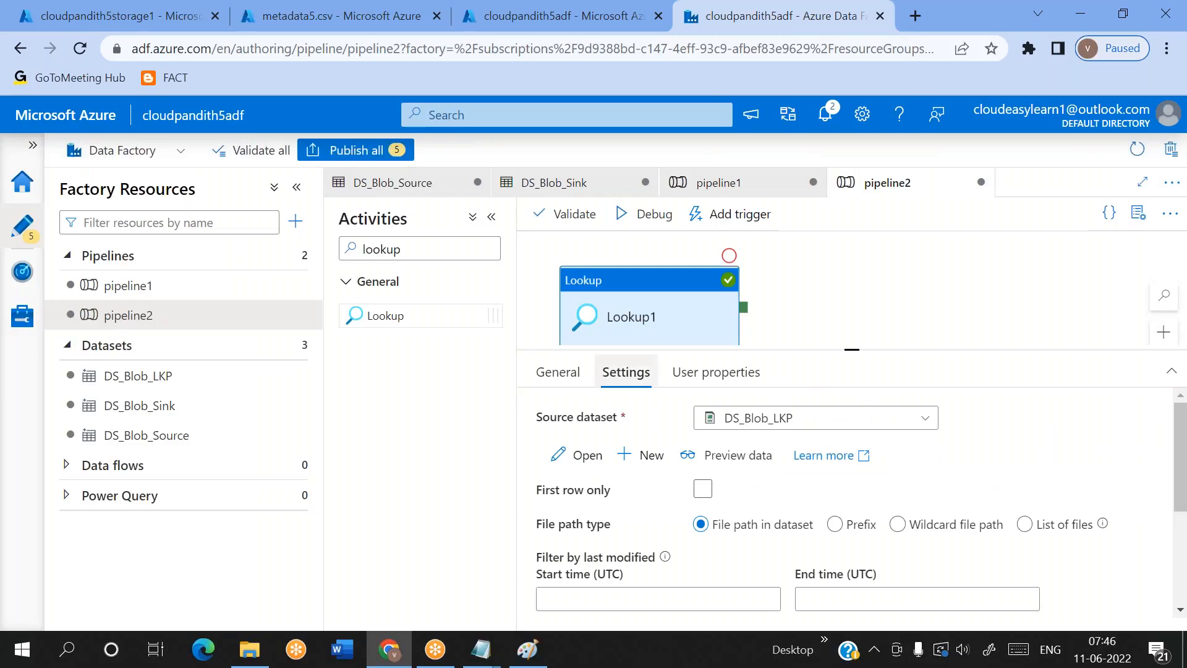
click(574, 386)
click(736, 417)
double_click(736, 418)
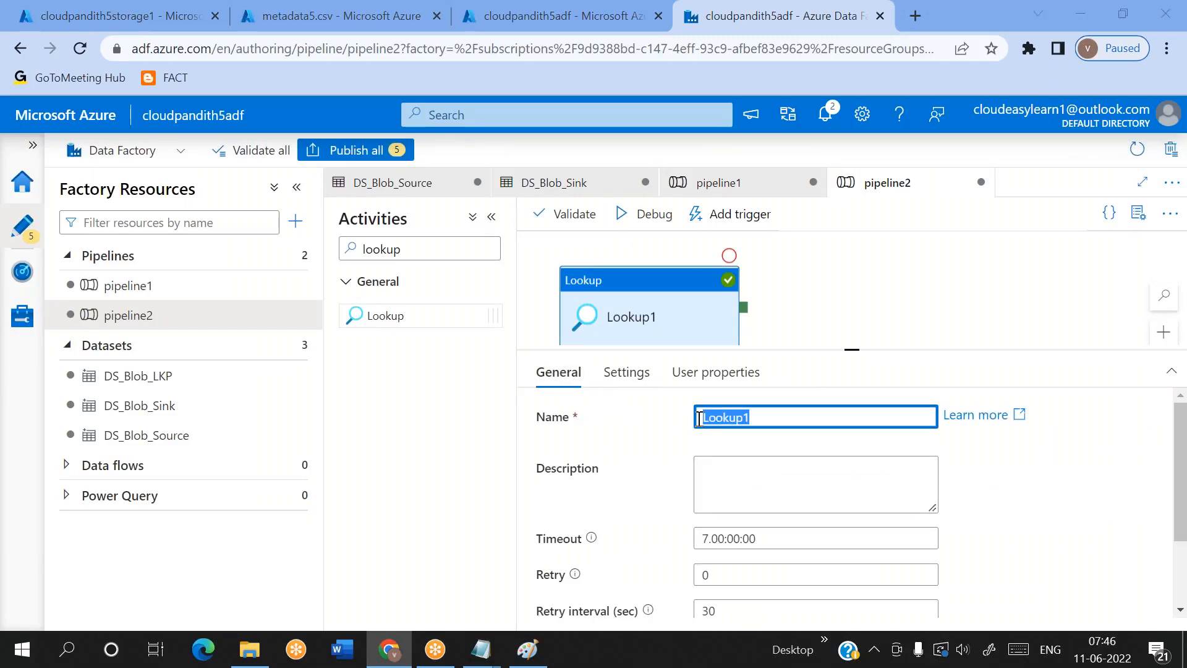
key(ctrl+c)
key(alt+Tab)
key(Left)
key(Left)
key(ctrl+v)
key(Right)
key(Right)
text(.otuput)
key(BackSpace)
key(BackSpace)
key(BackSpace)
key(BackSpace)
key(BackSpace)
text(utput)
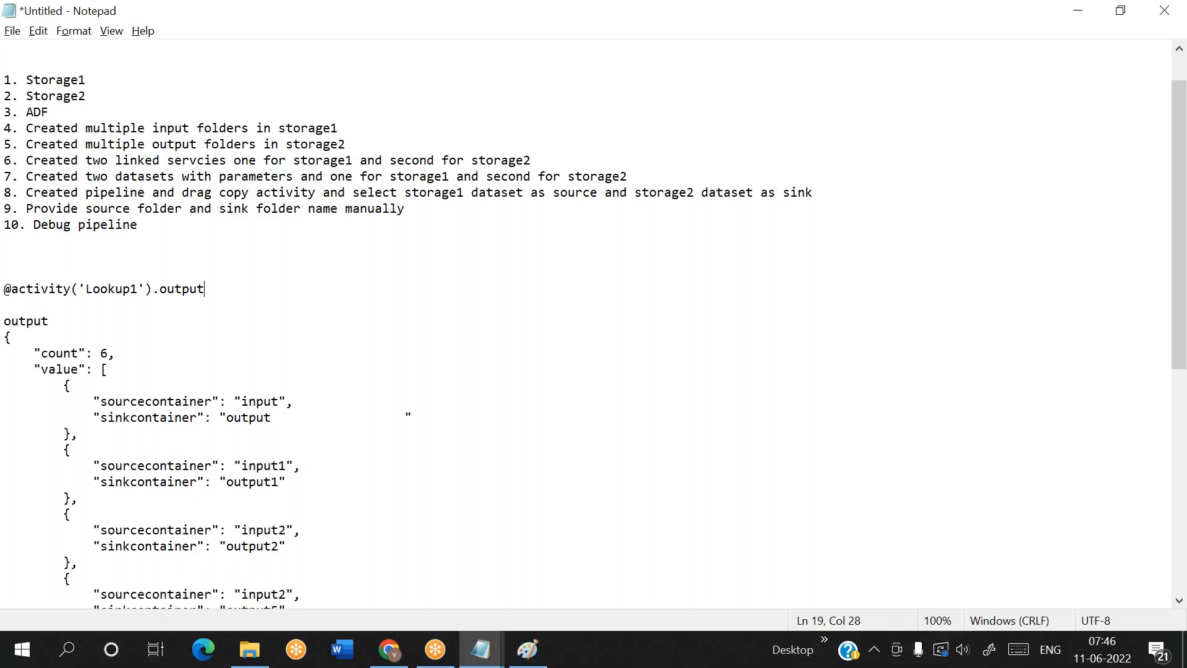
Compare the expression with the pasted JSON's keys and append .value to it
click(19, 309)
double_click(21, 318)
click(21, 317)
double_click(22, 317)
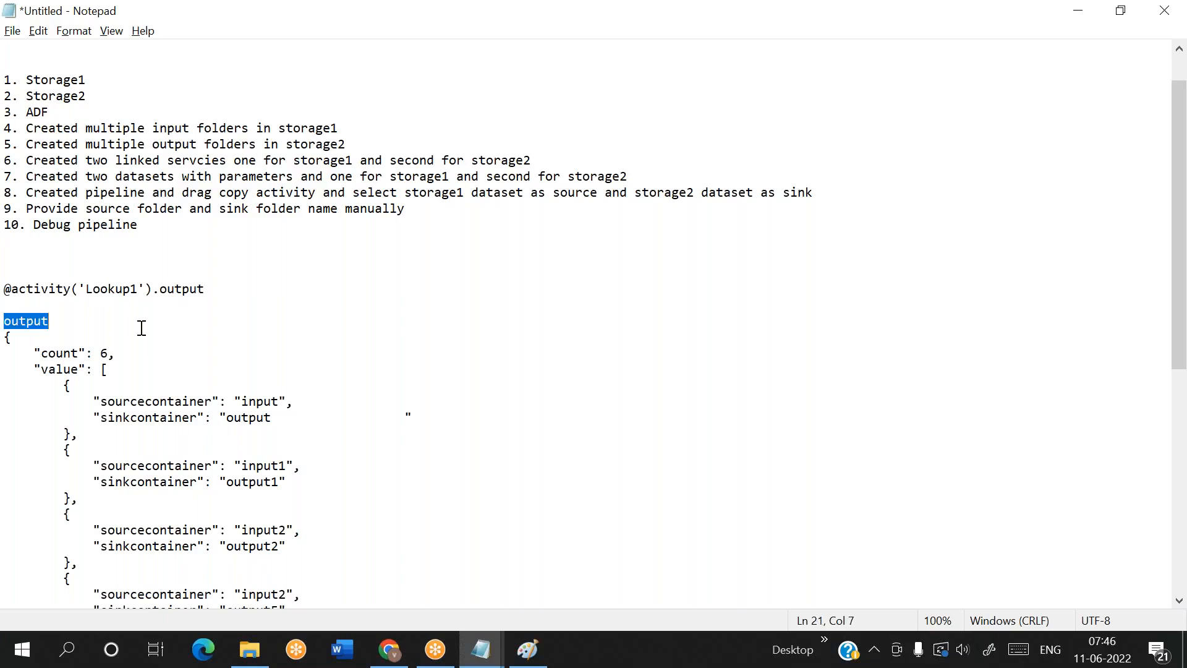
double_click(56, 354)
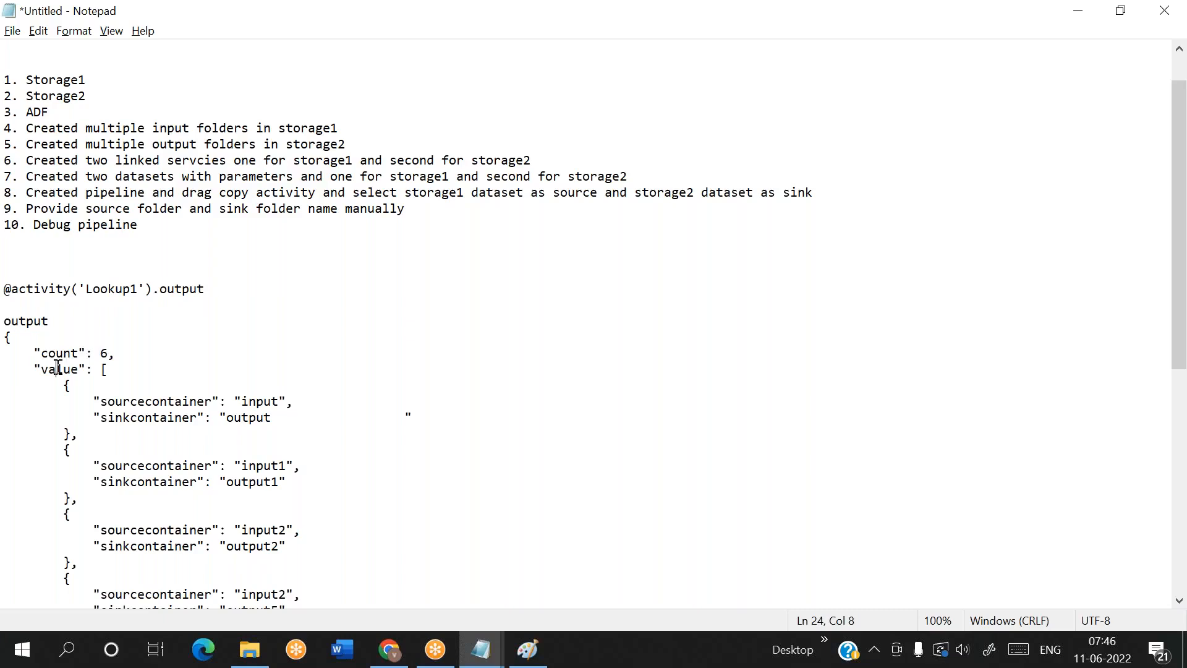
double_click(57, 369)
click(210, 291)
text(.value)
key(shift+Home)
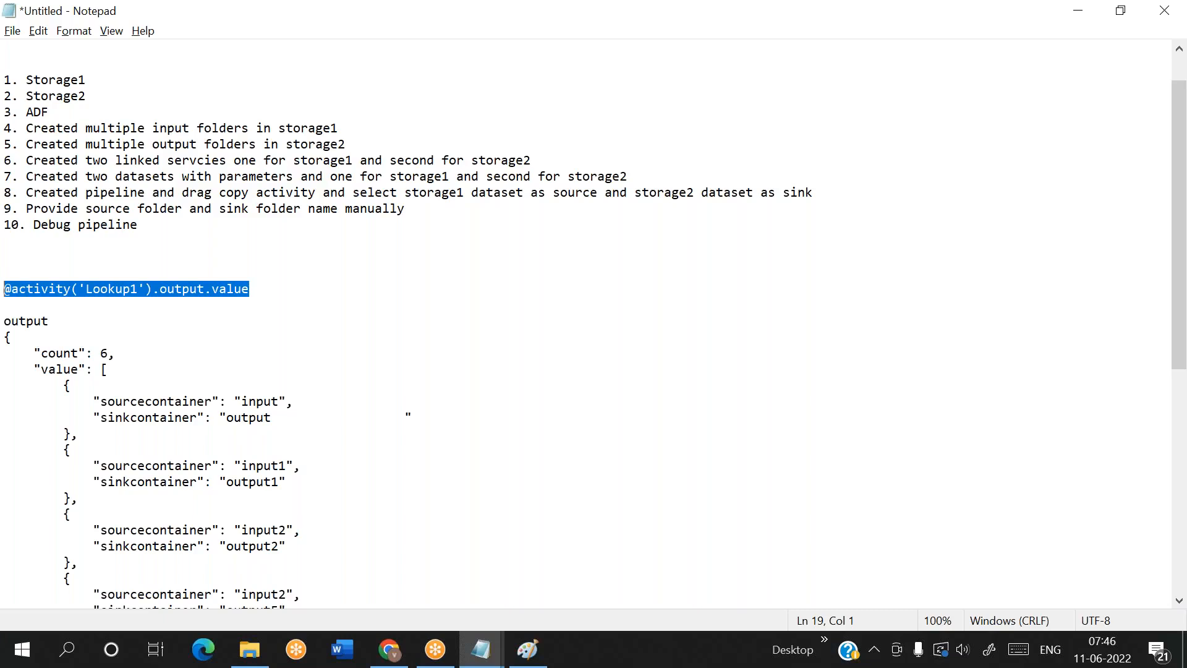
key(End)
key(shift+Home)
key(alt+Tab)
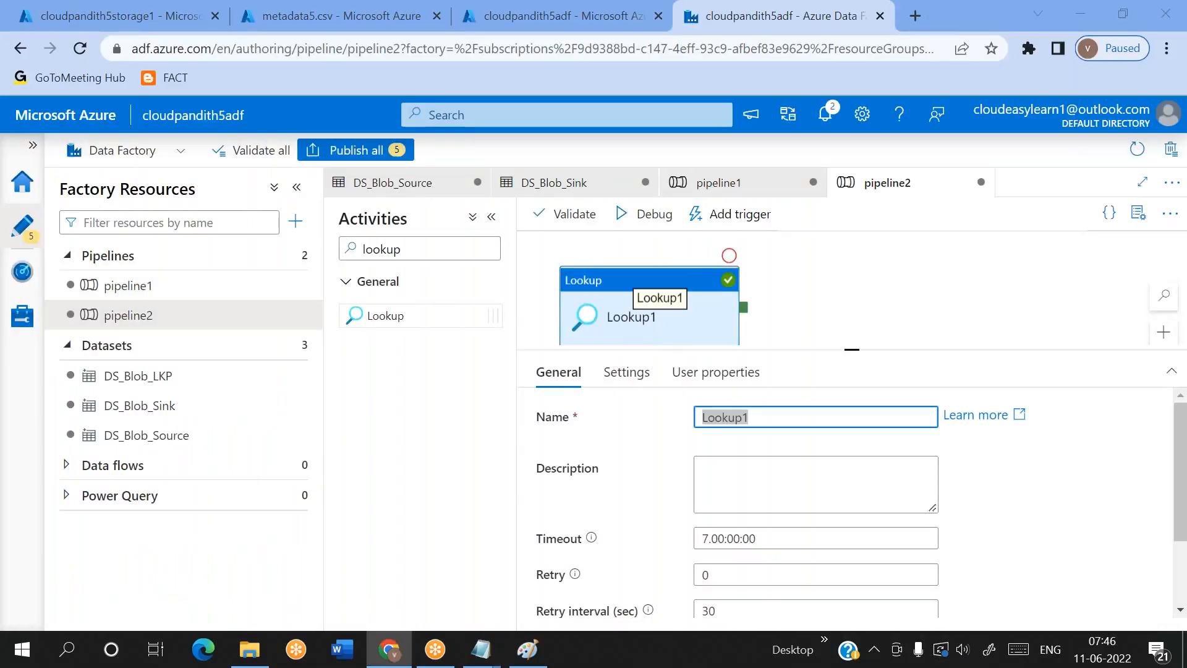
key(alt+Tab)
text(@activity)
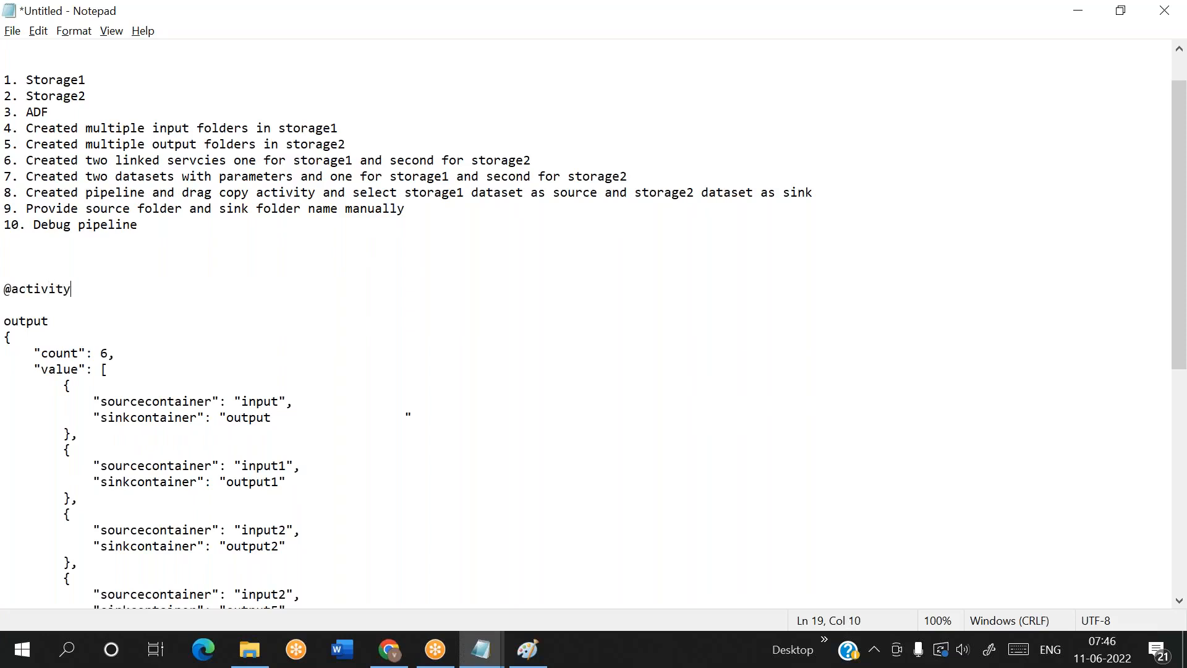
text(()'')
key(Left)
text(Lookup1)
key(Right)
key(Right)
text(.)
double_click(21, 320)
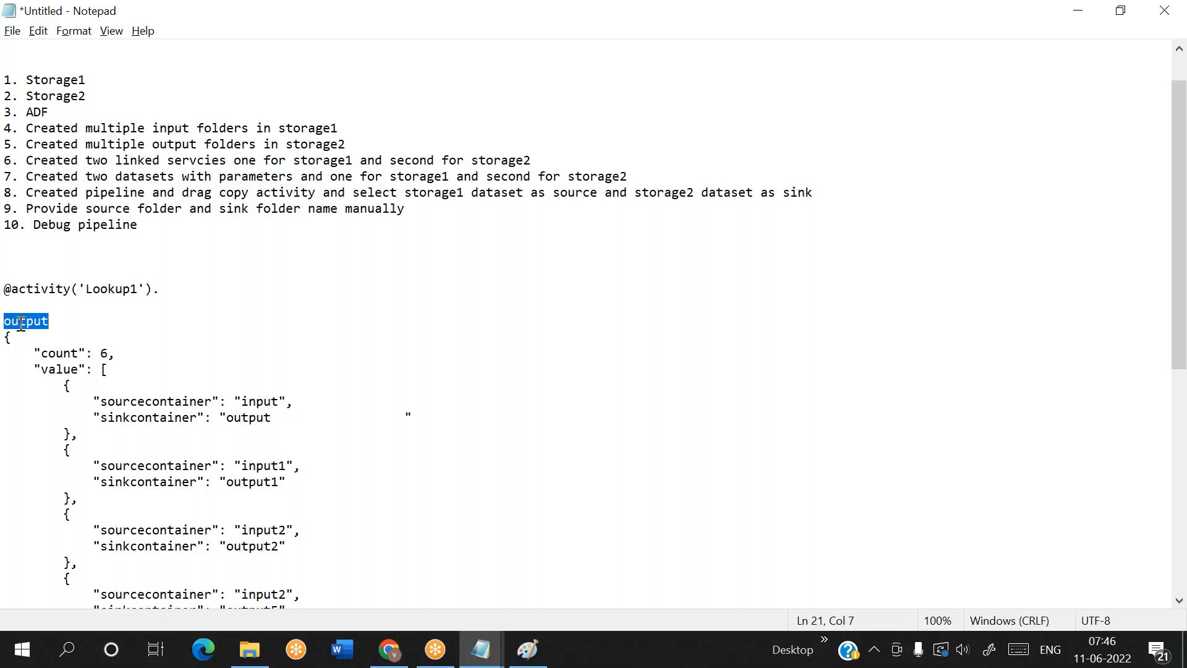
click(193, 288)
text(output.)
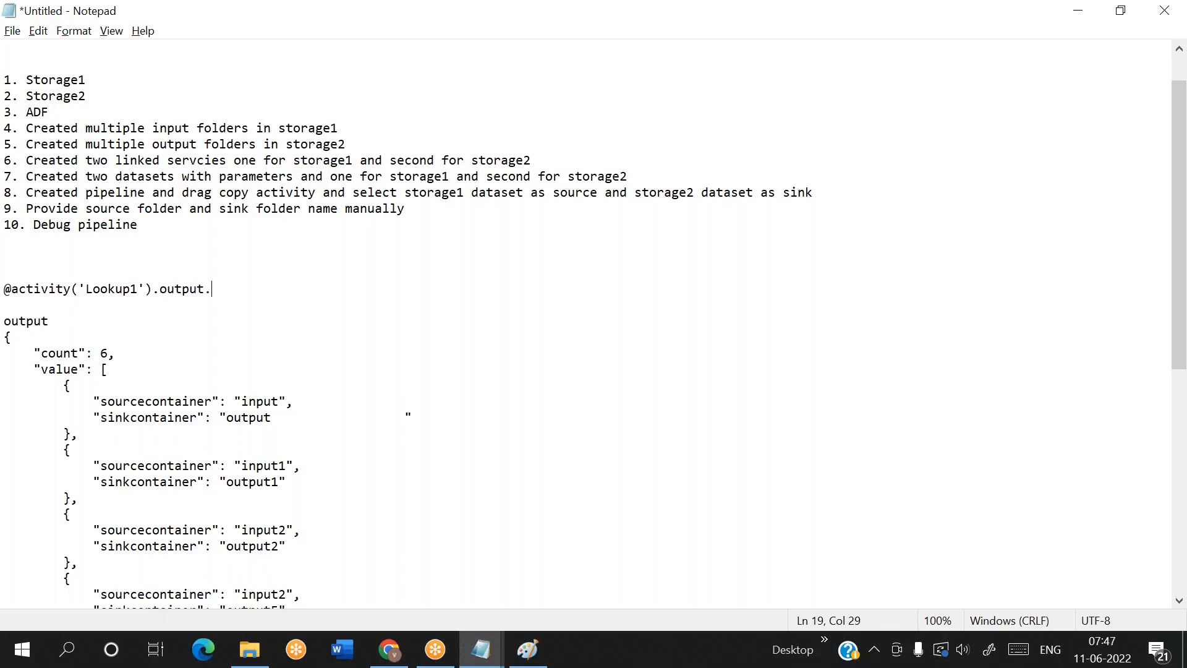
double_click(62, 369)
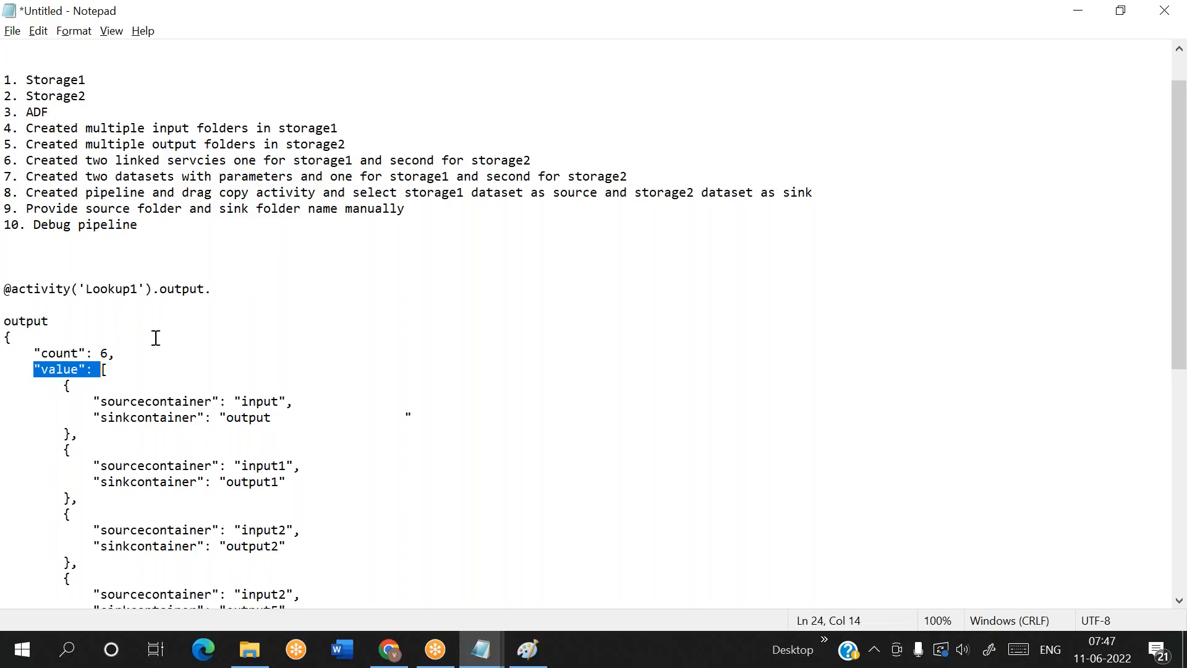
click(228, 289)
text(valu)
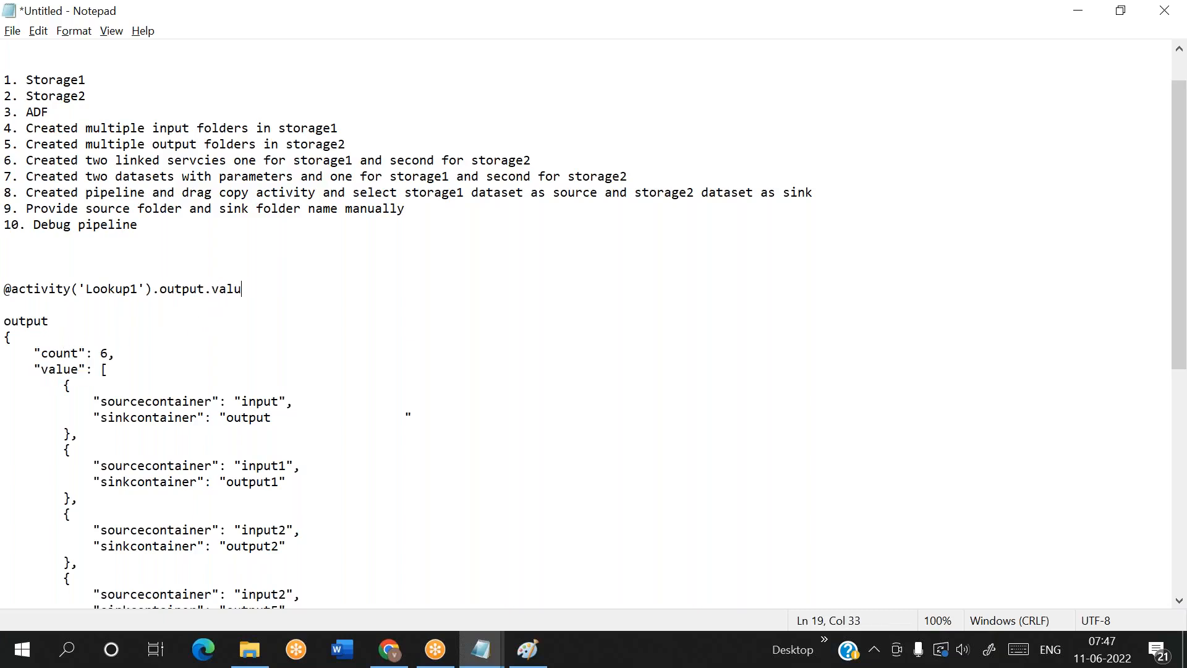
key(BackSpace)
key(BackSpace)
key(BackSpace)
key(BackSpace)
text(count)
key(BackSpace)
key(BackSpace)
key(BackSpace)
key(BackSpace)
key(BackSpace)
text(value)
Examine the individual sourcecontainer and sinkcontainer entries of the value array in the pasted JSON
drag(56, 384, 87, 601)
click(71, 450)
mouse_move(57, 385)
mouse_down()
mouse_move(74, 403)
mouse_move(290, 425)
mouse_move(81, 433)
mouse_move(59, 392)
mouse_up()
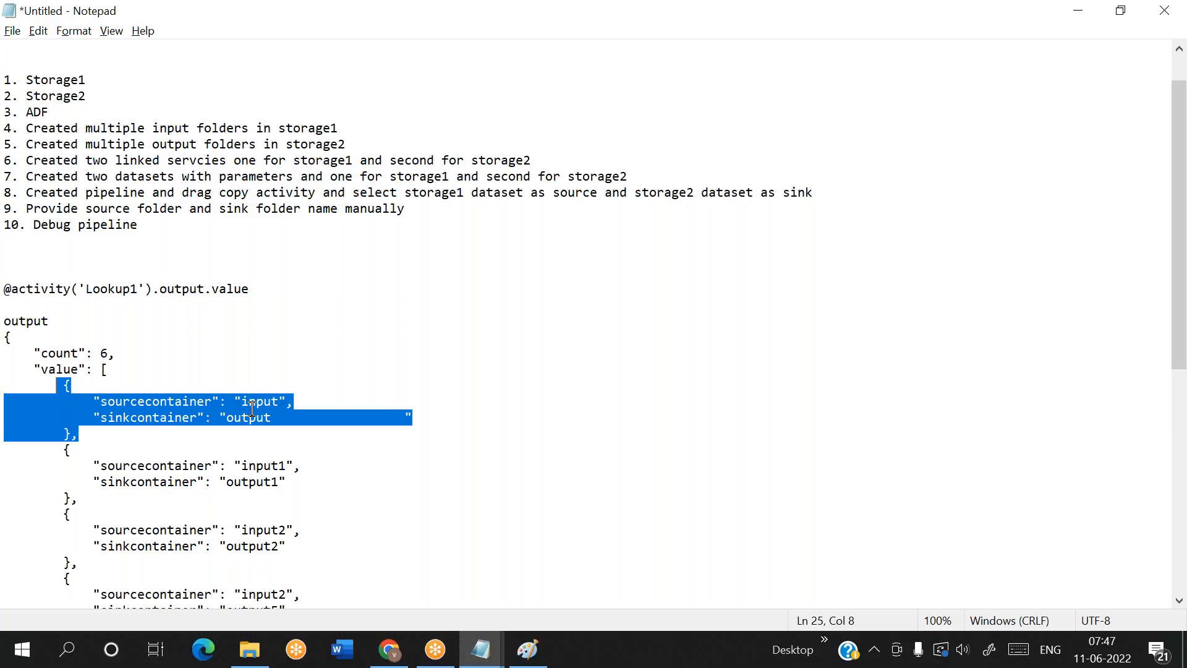
drag(55, 451, 92, 562)
scroll(87, 538, down, 3)
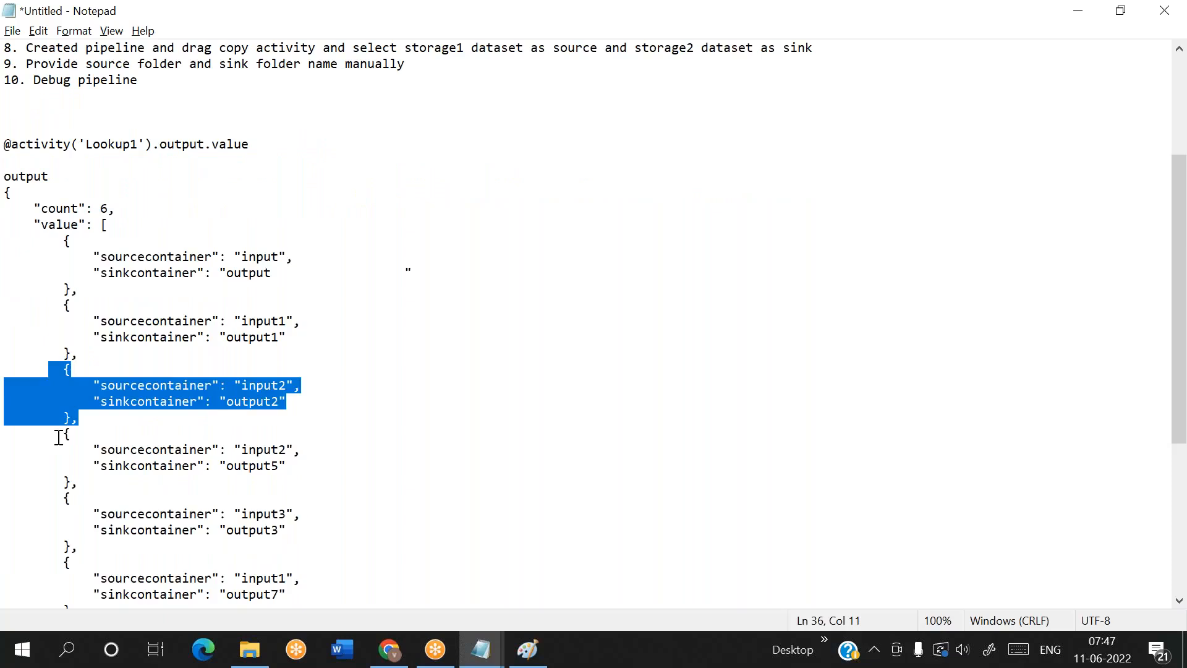
drag(56, 434, 103, 480)
click(353, 480)
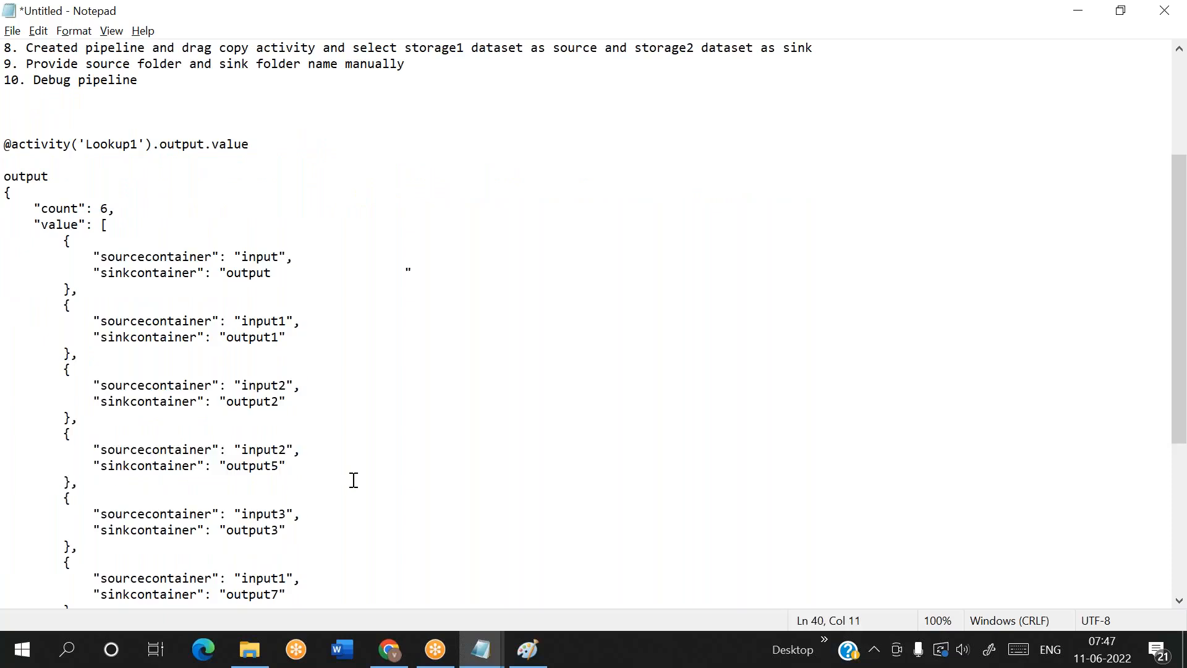
Switch to Azure Data Factory, find the ForEach activity and place it beside Lookup1 in pipeline2
key(alt+Tab)
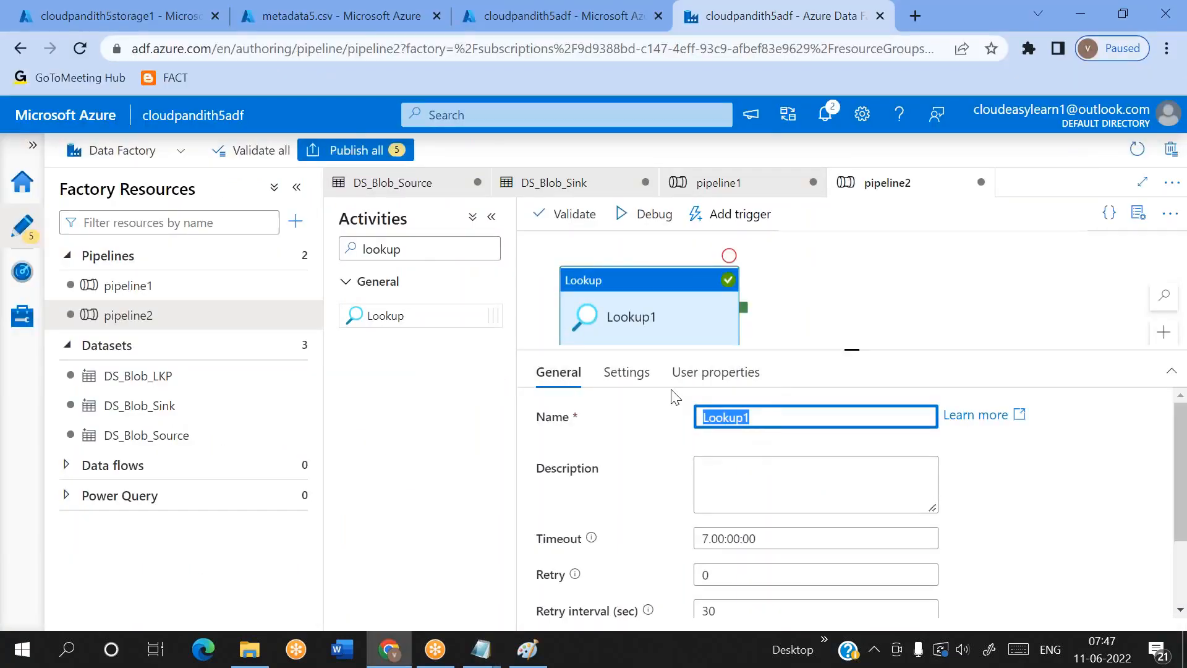
click(638, 381)
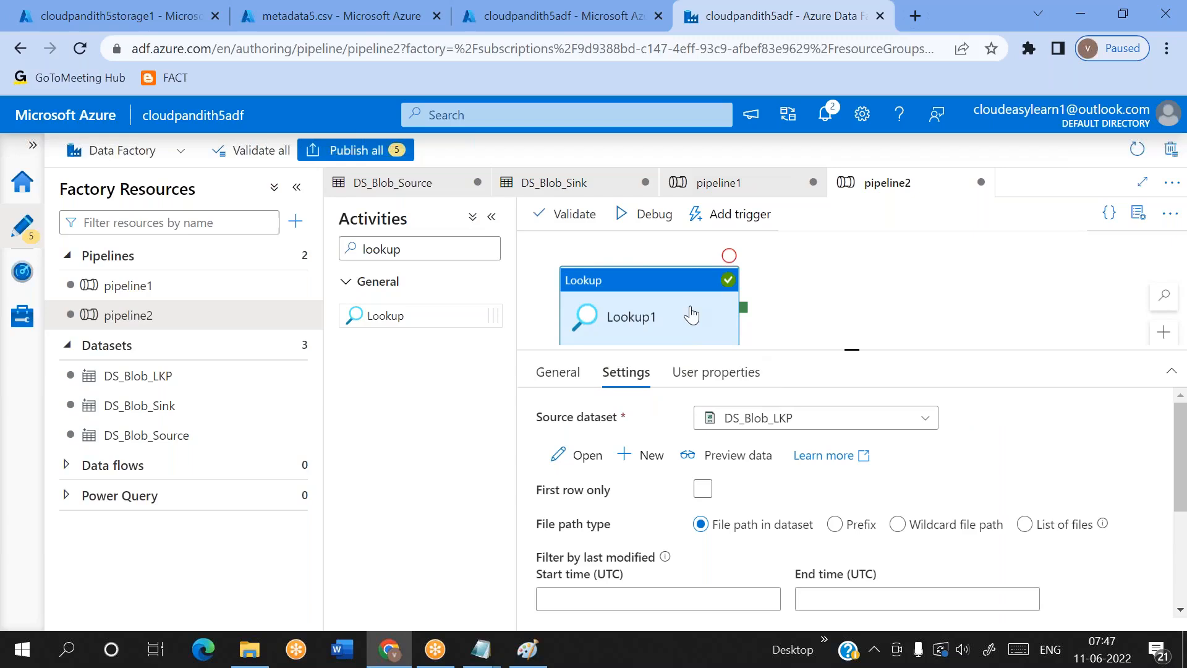
scroll(682, 309, down, 1)
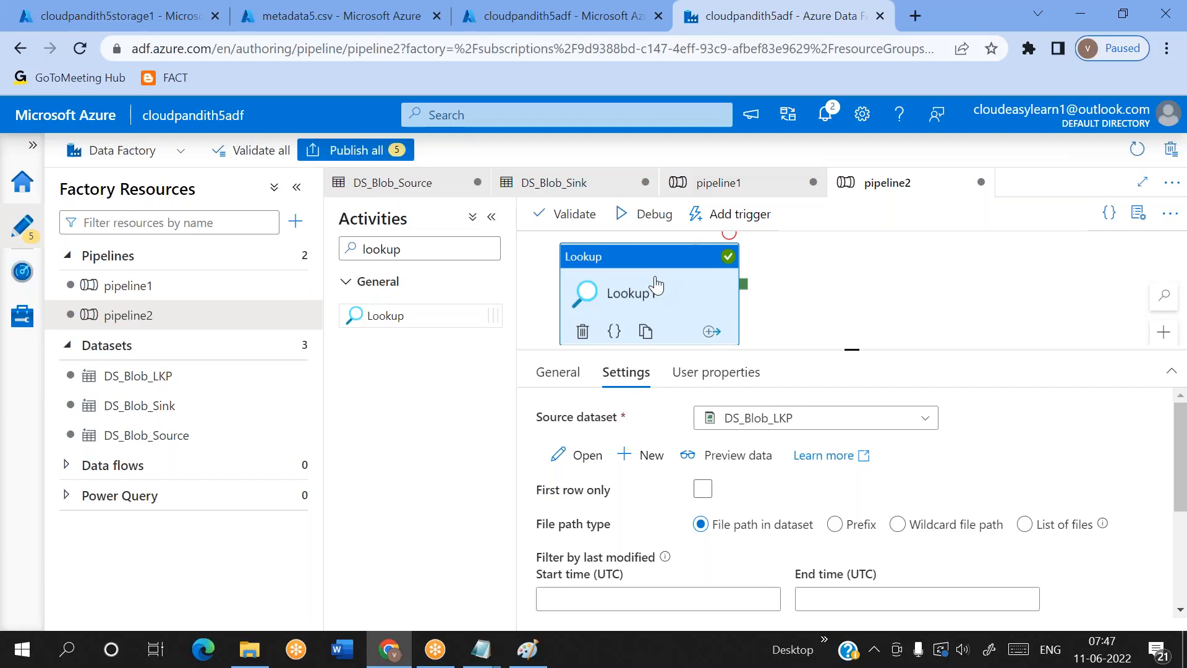
double_click(426, 247)
text(for)
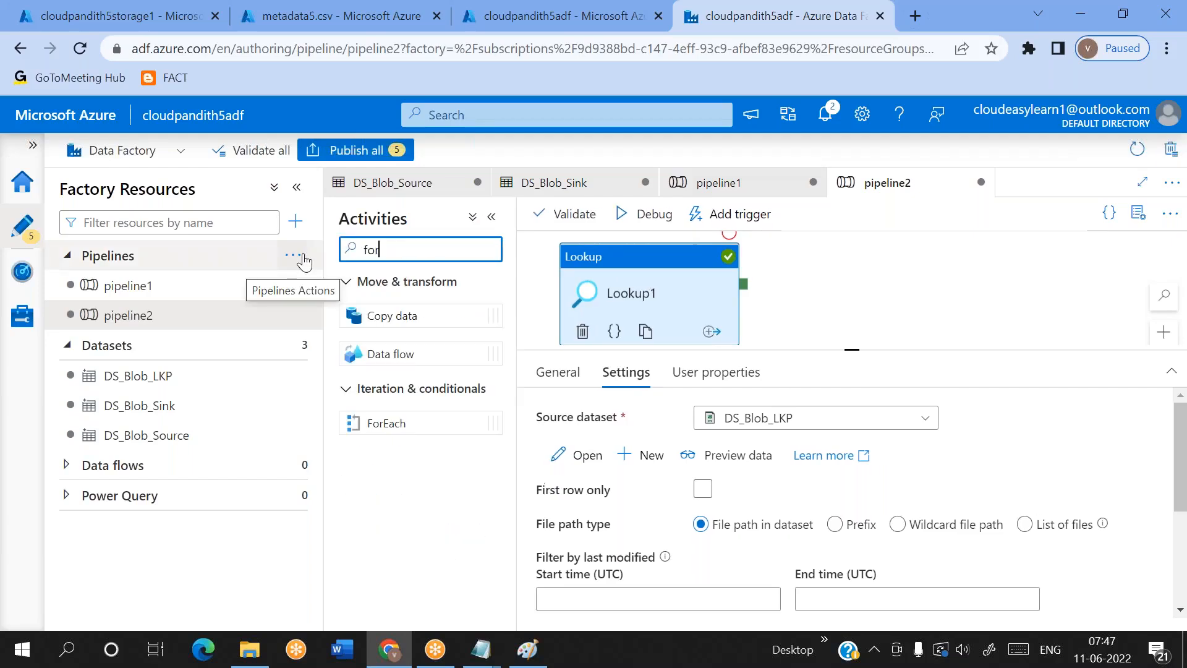
text(ea)
drag(385, 317, 884, 316)
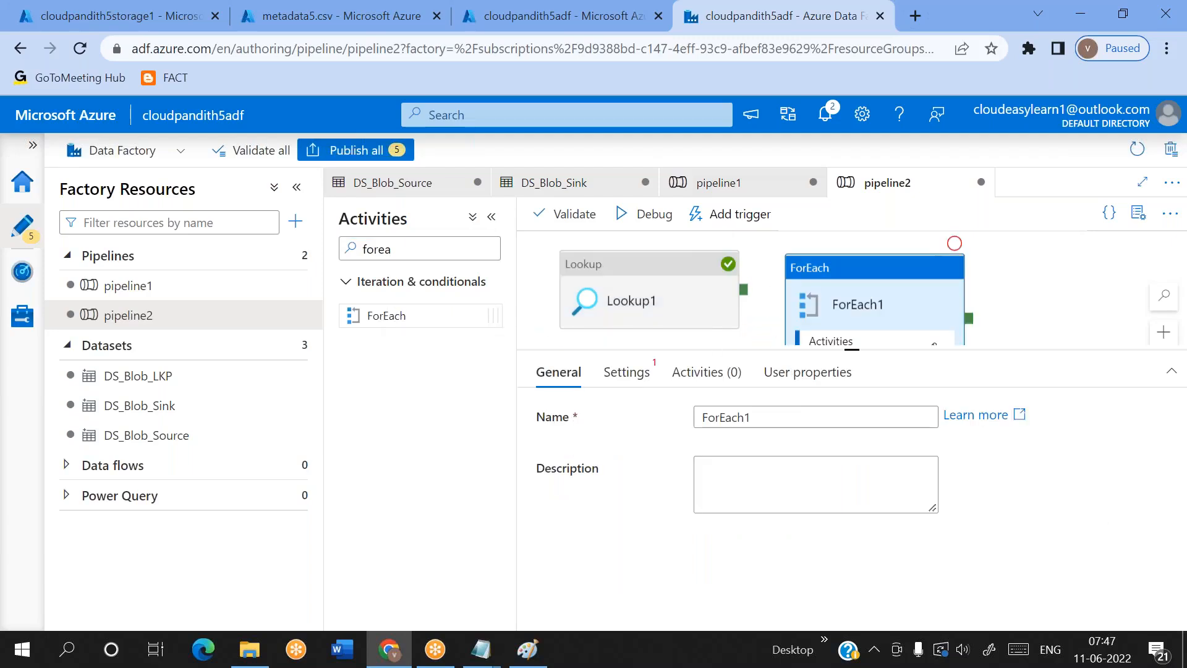
drag(876, 307, 888, 296)
Connect the success output of Lookup1 to the ForEach activity and open the ForEach activity's settings
drag(743, 299, 874, 285)
click(880, 302)
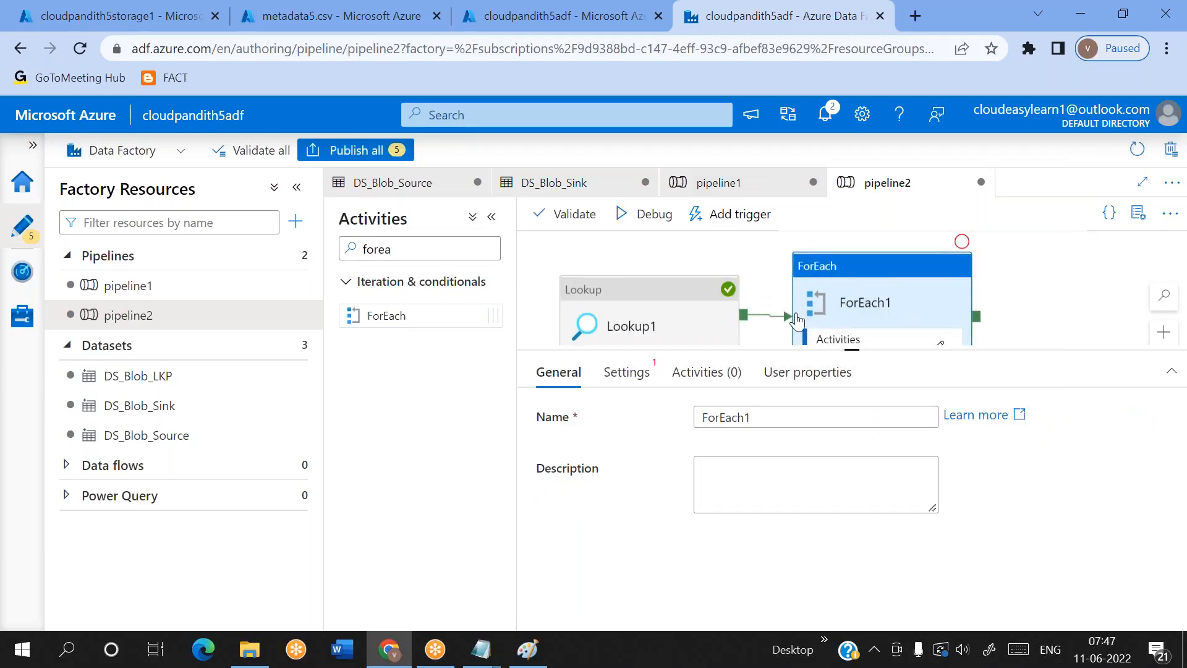
click(650, 315)
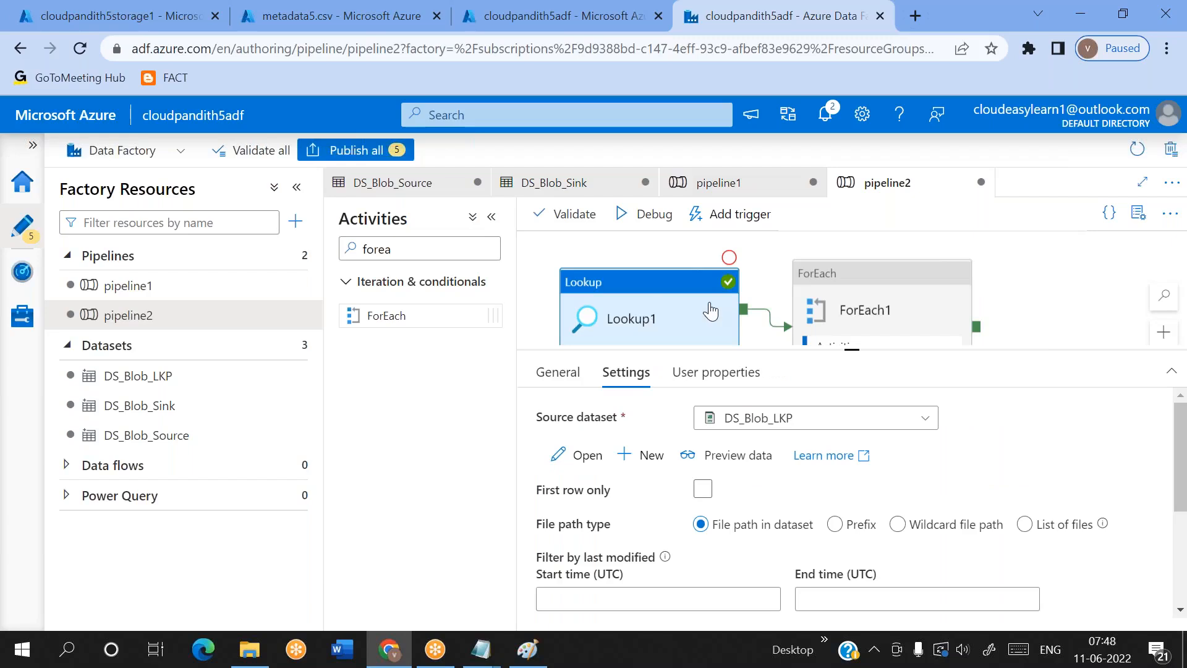
click(887, 299)
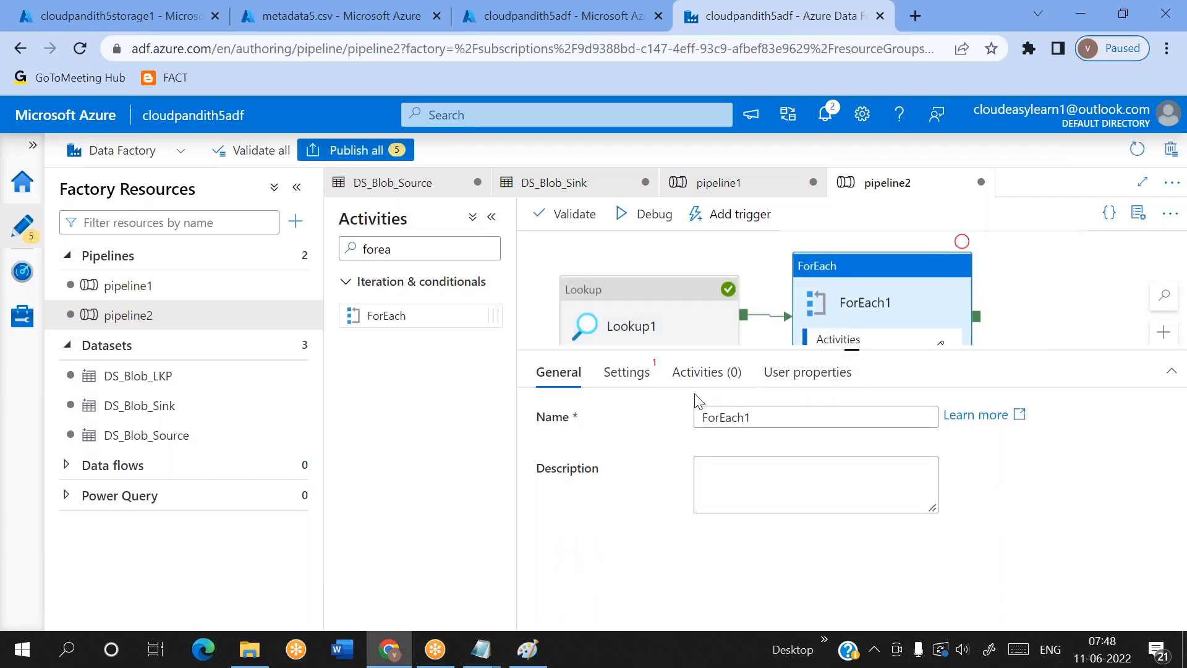
click(637, 377)
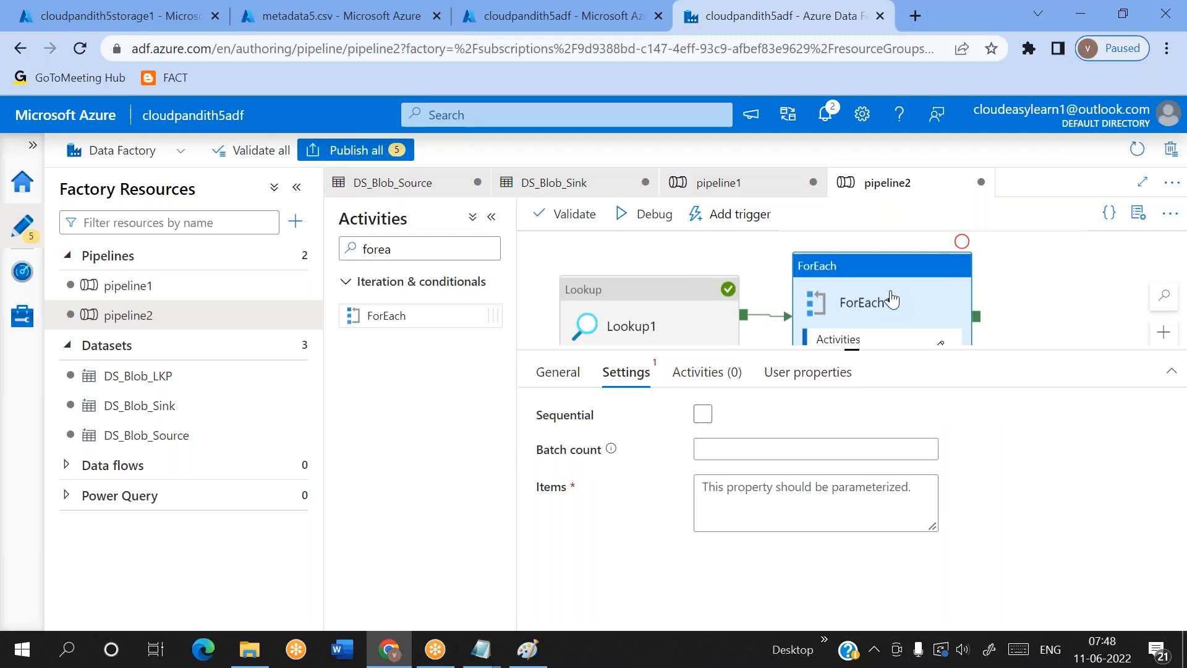
Enable sequential execution for the ForEach1 activity
double_click(589, 416)
click(701, 415)
click(701, 415)
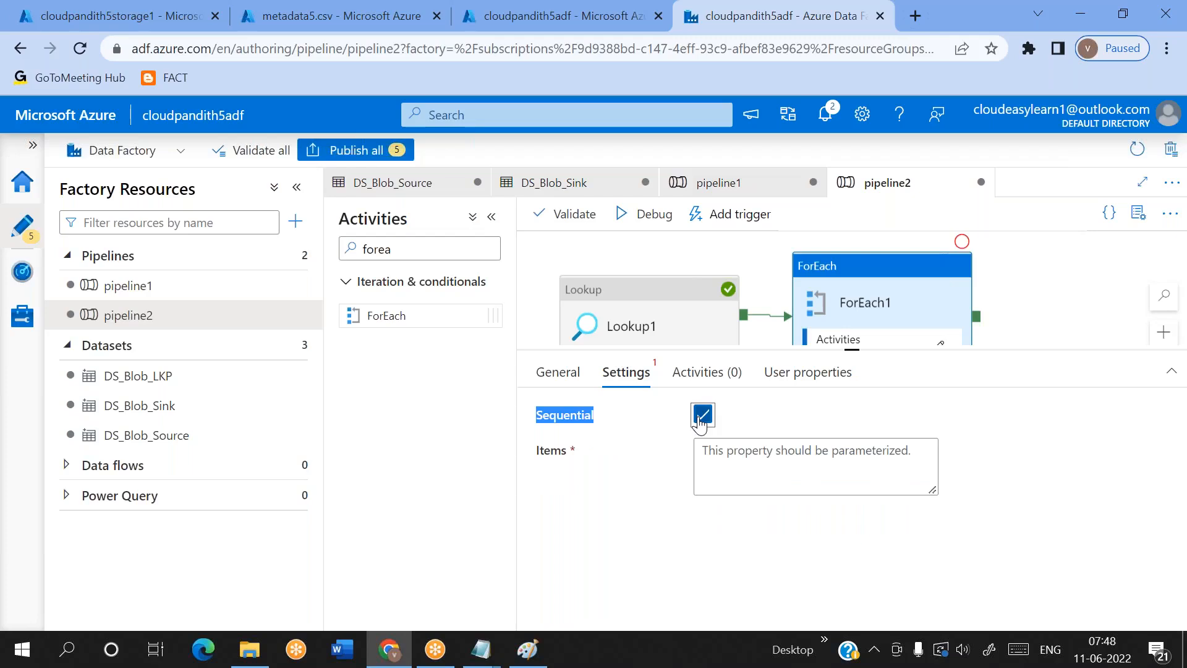
click(795, 407)
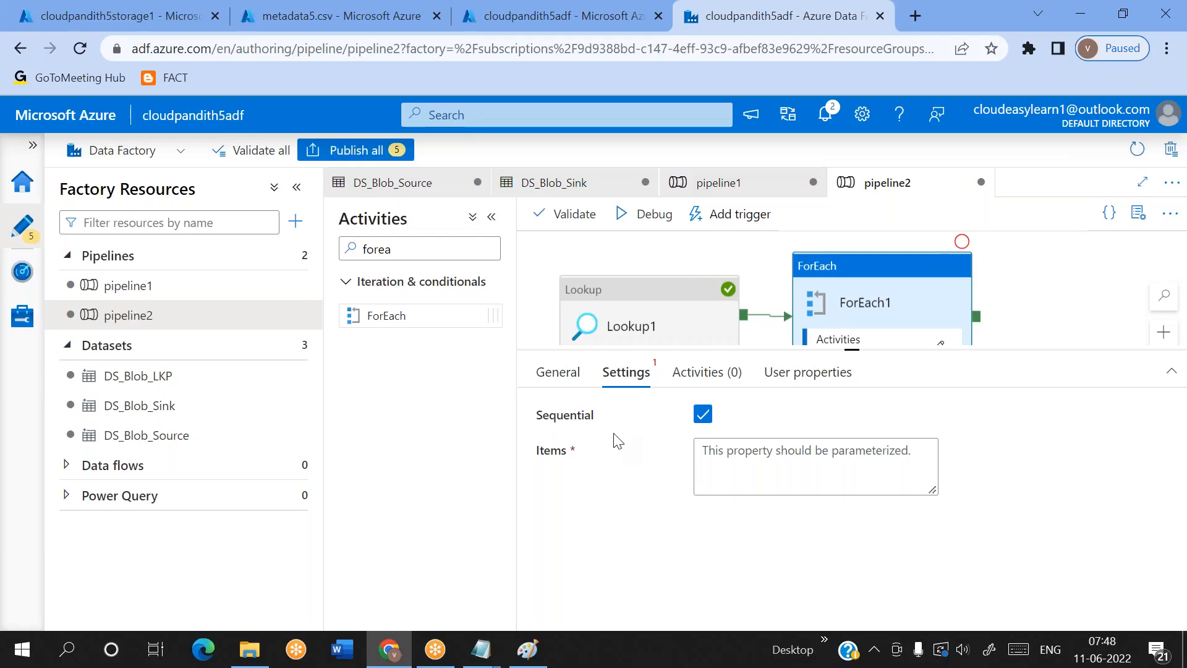
double_click(581, 420)
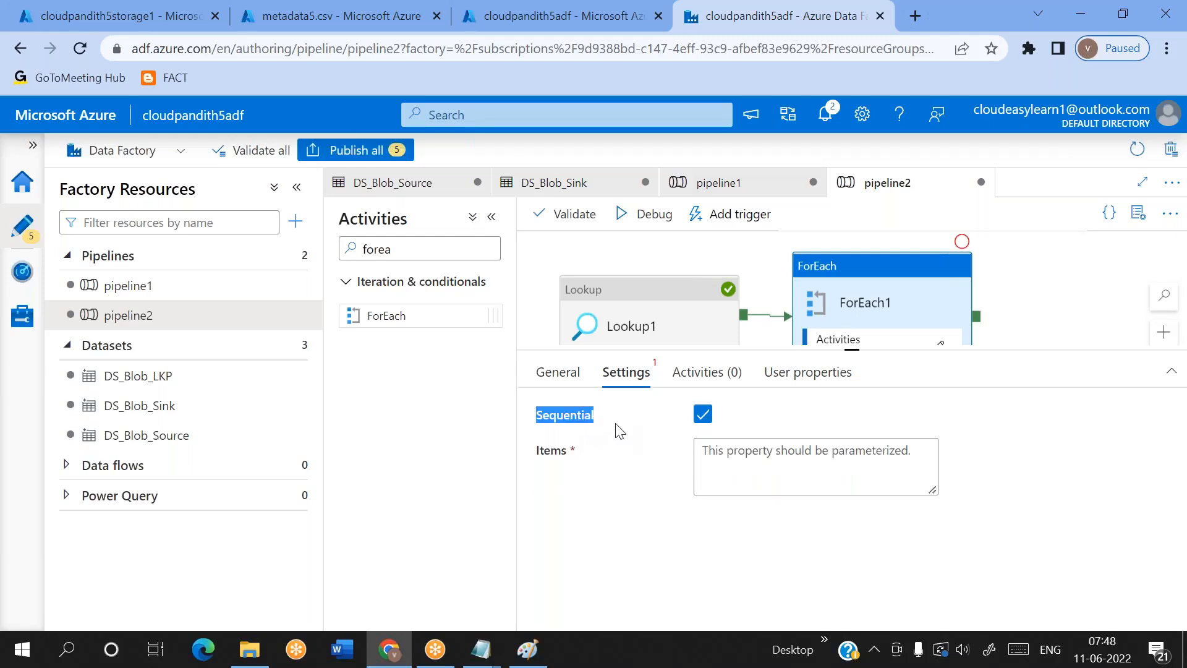
click(638, 481)
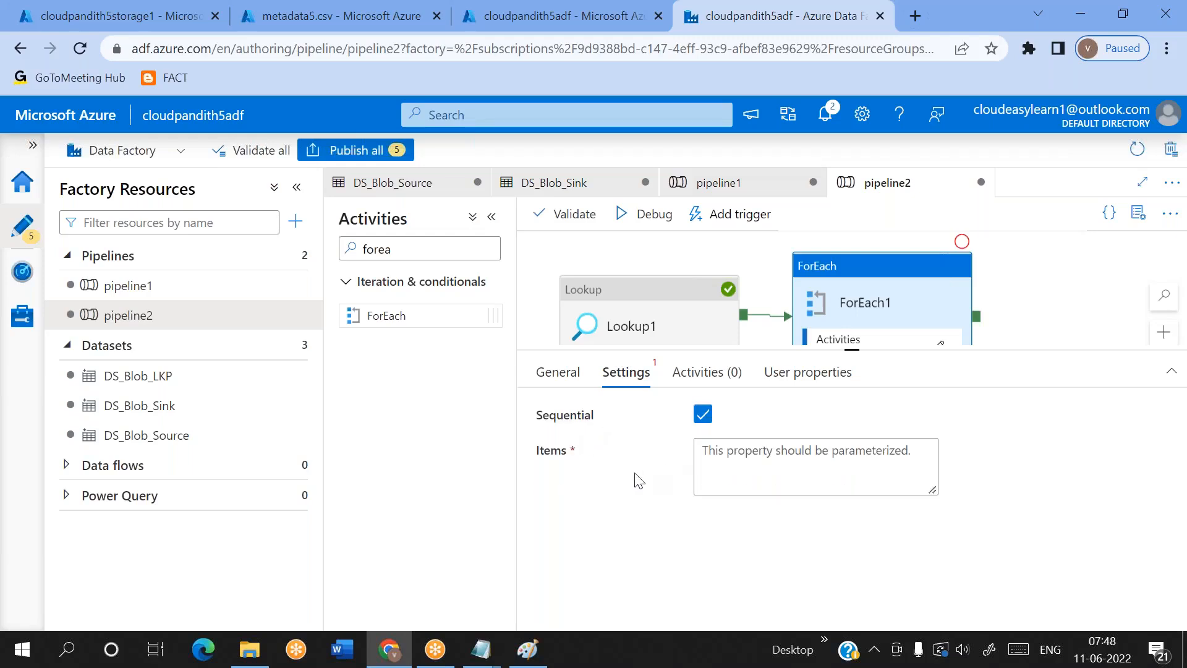
click(759, 458)
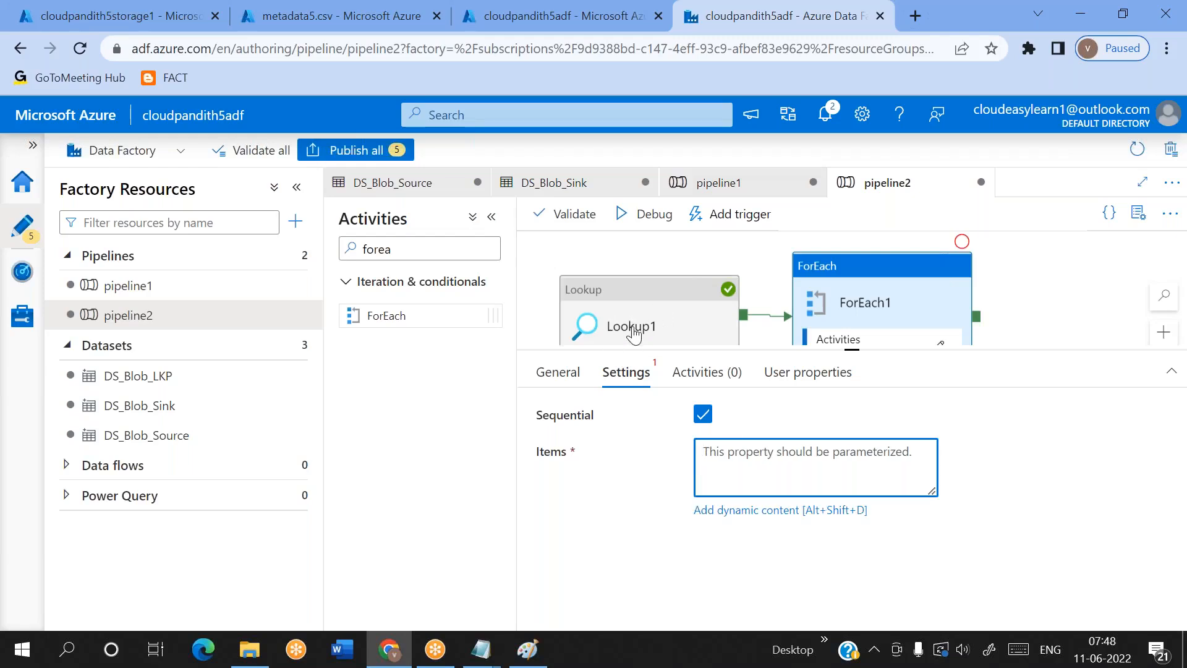
click(747, 511)
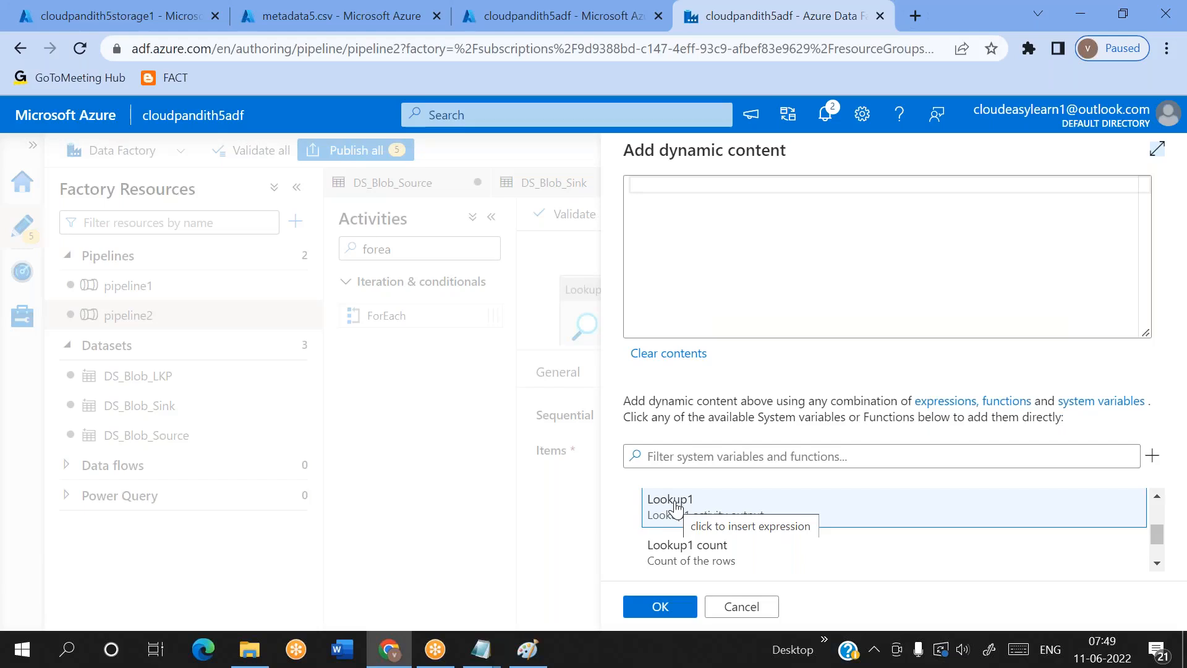
scroll(676, 507, down, 1)
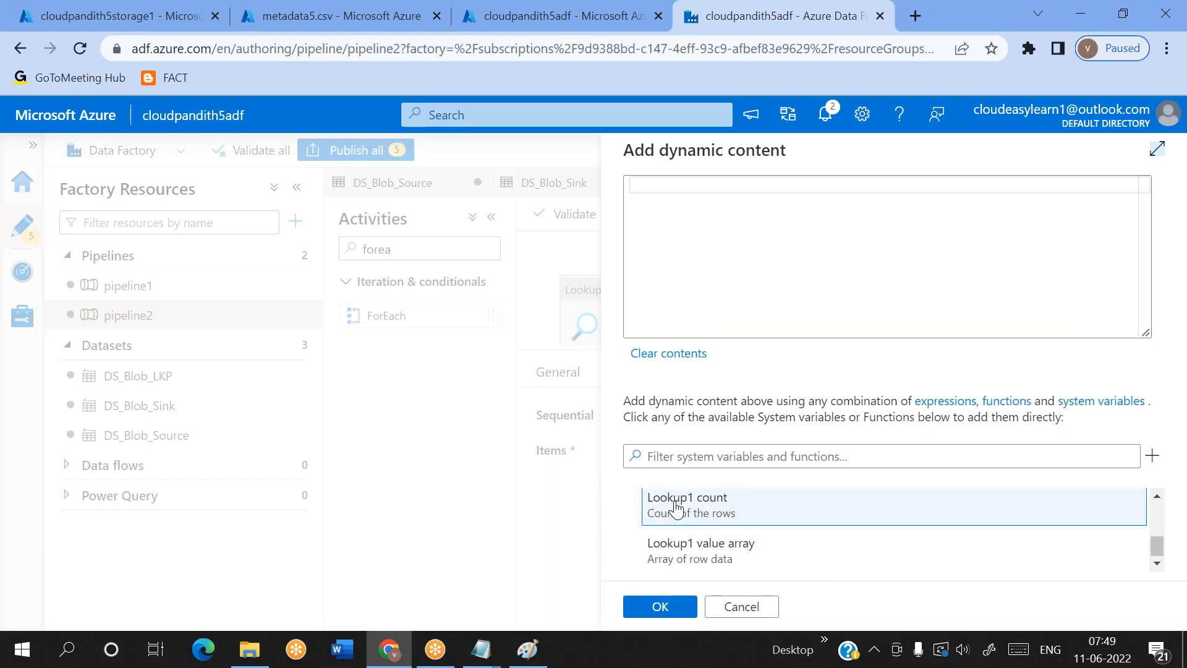
click(735, 554)
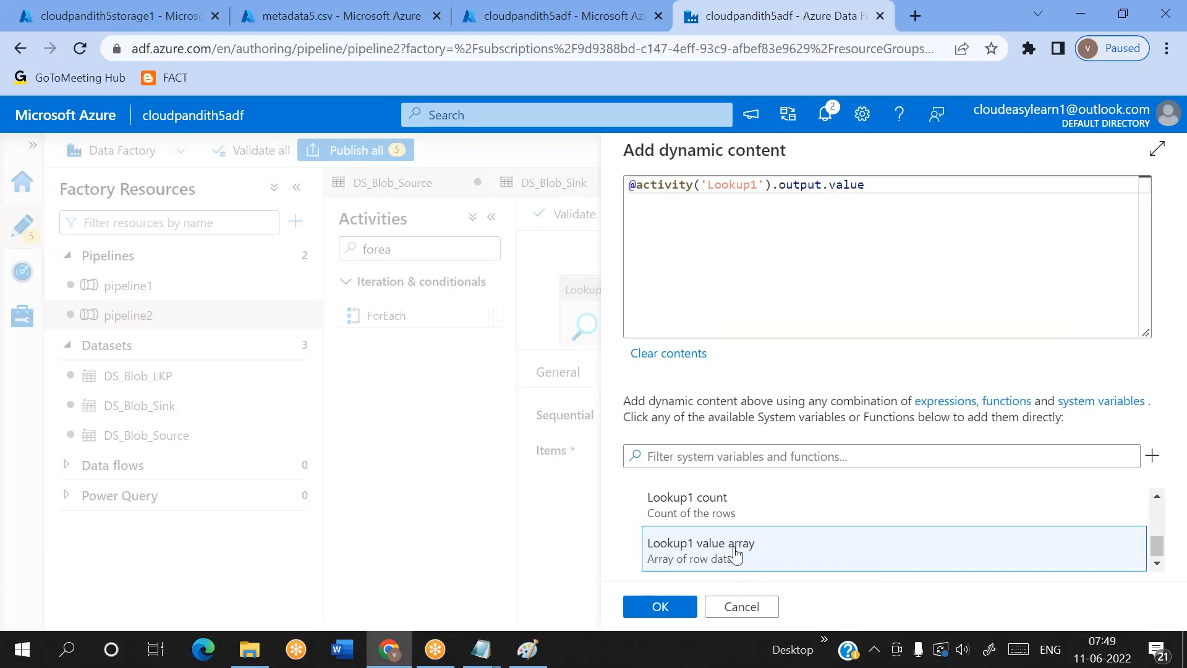
click(856, 185)
double_click(859, 186)
key(Right)
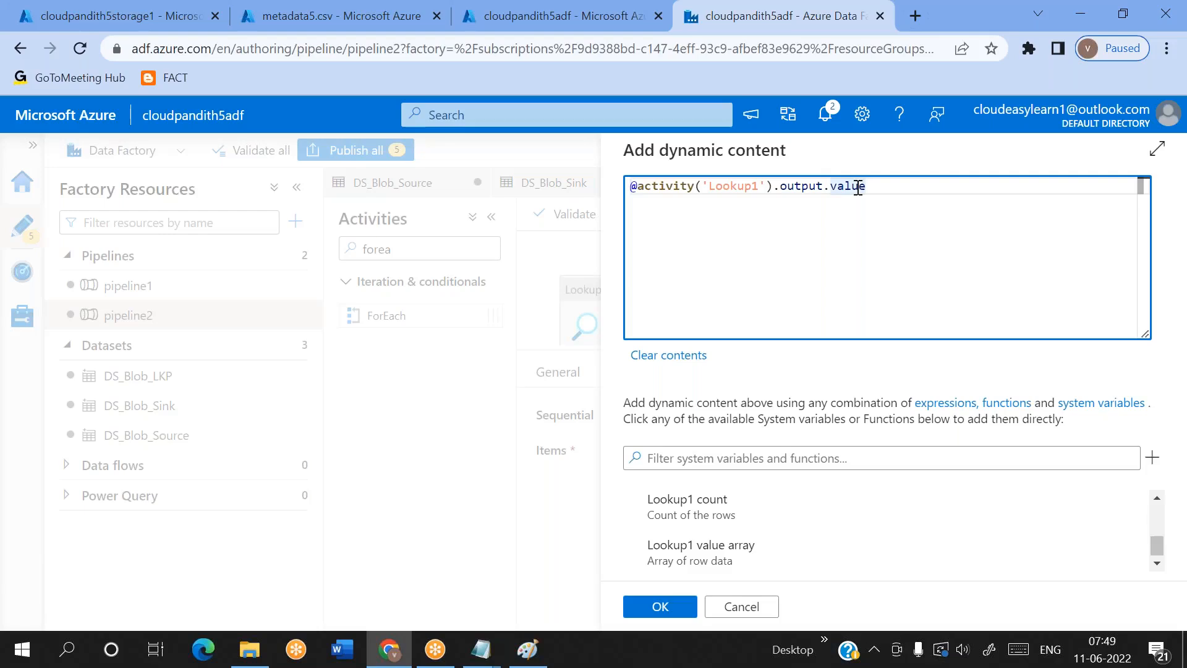
click(661, 608)
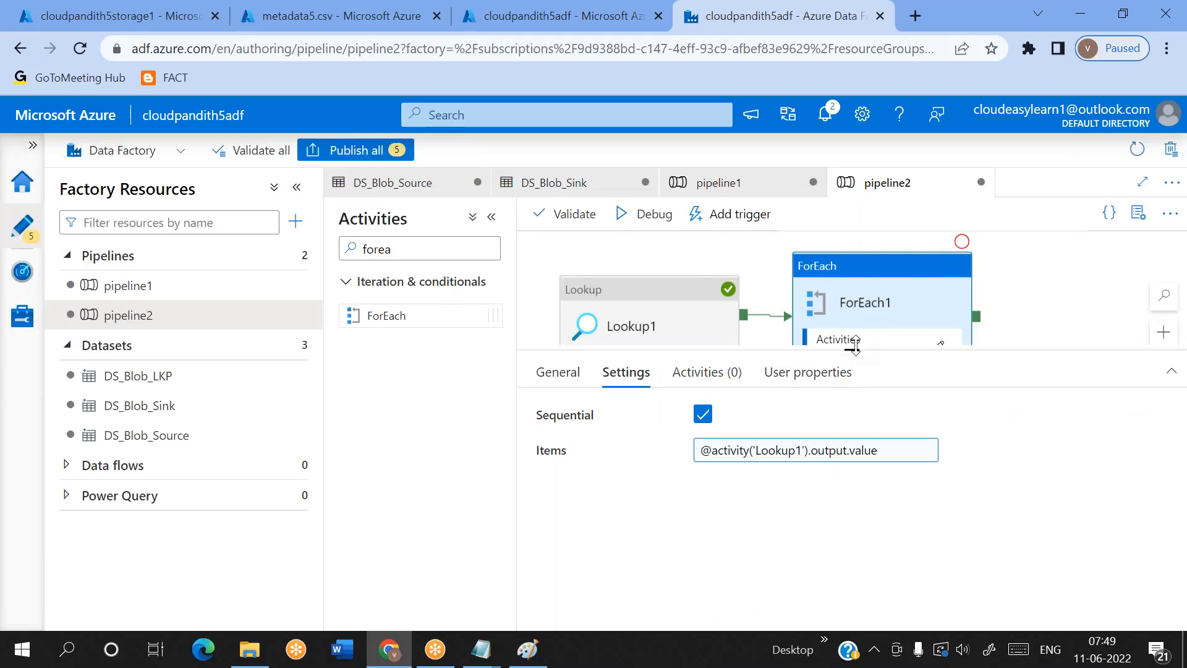
drag(854, 350, 855, 413)
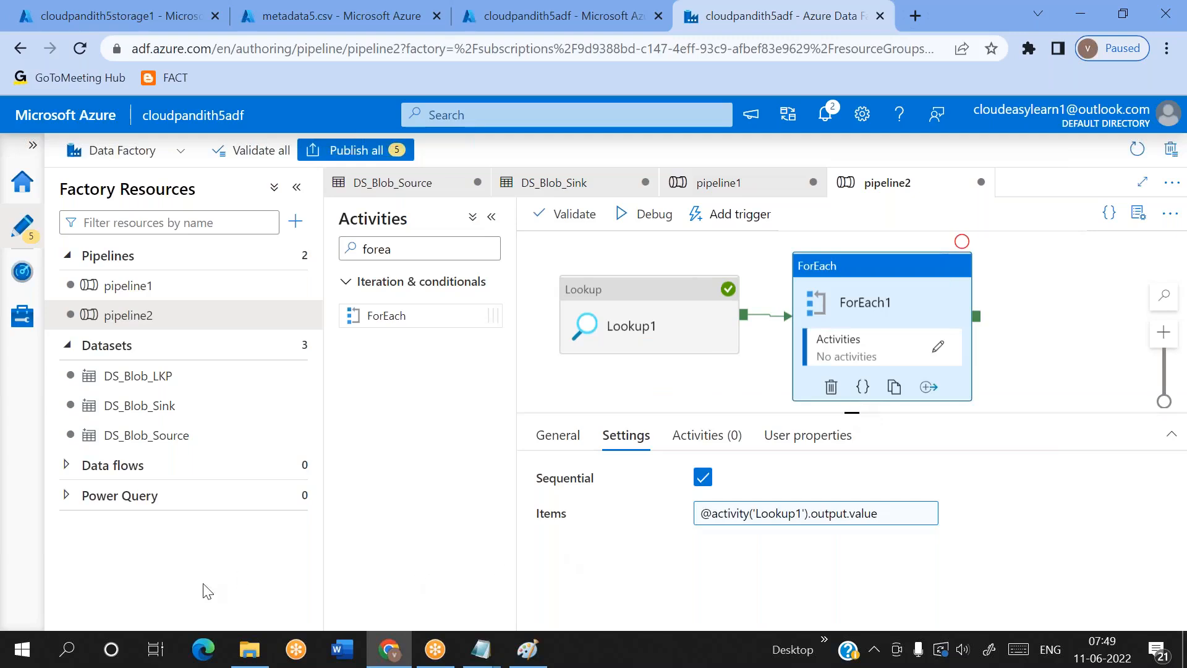
Switch to the untitled Notepad file and try the loop line for i in range(10); below the pasted JSON
click(480, 649)
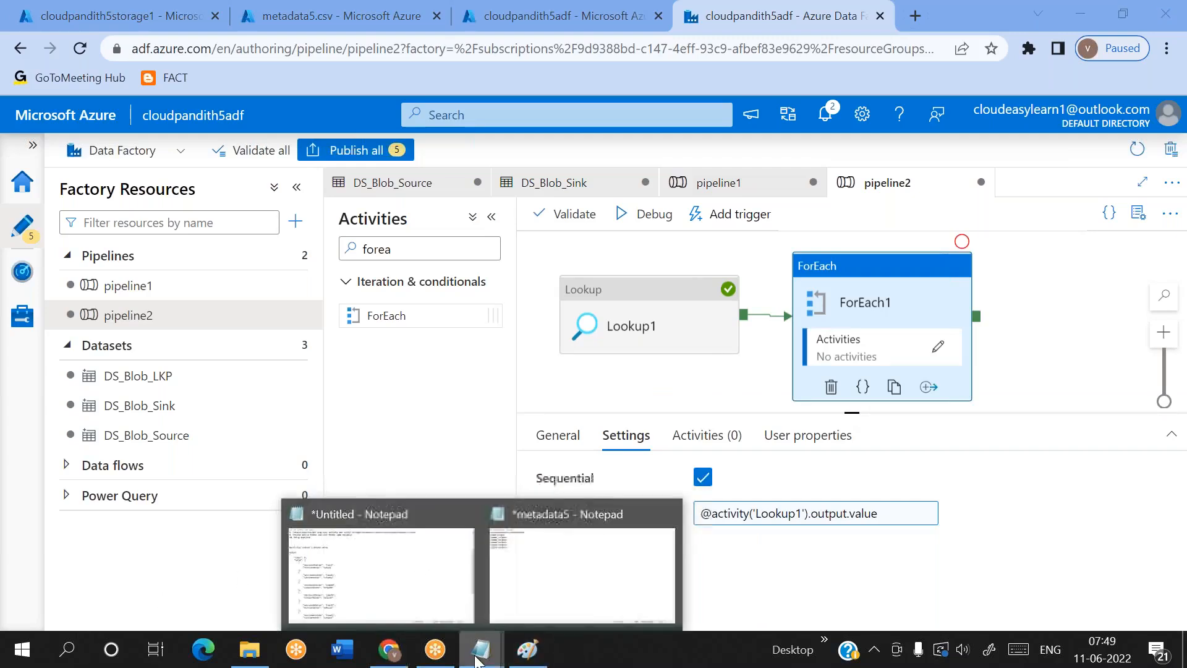
click(580, 581)
mouse_move(481, 649)
click(387, 583)
scroll(58, 570, down, 5)
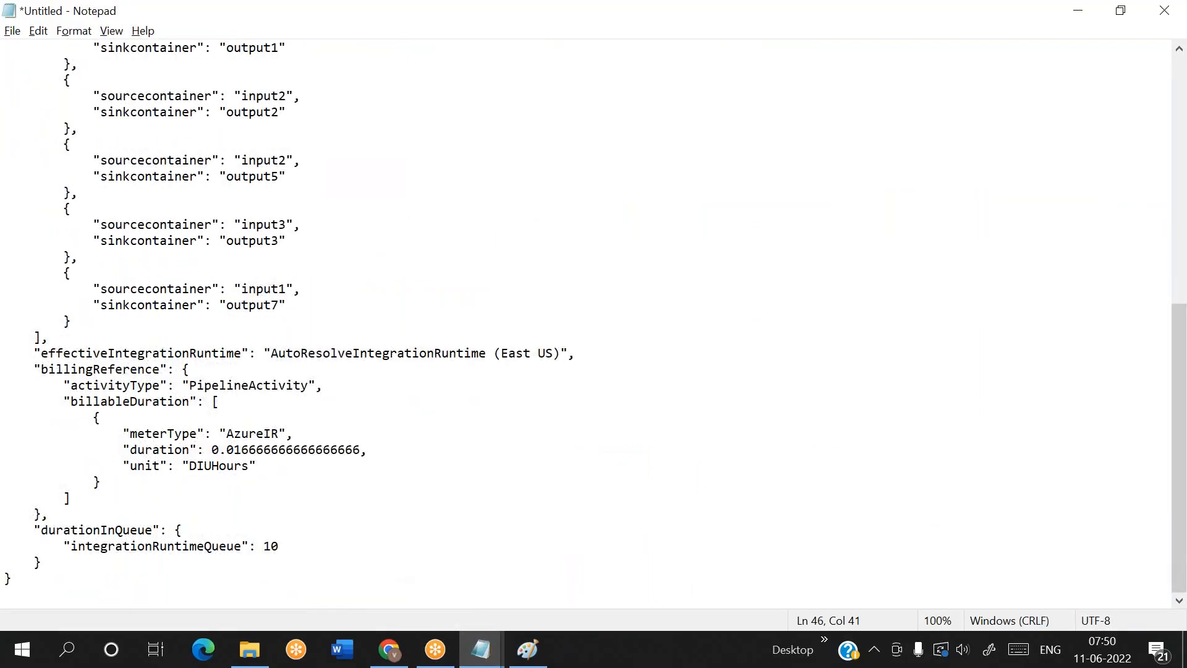
click(95, 582)
key(Return)
key(Return)
key(Return)
key(Return)
key(Return)
key(Return)
text(for i in range)
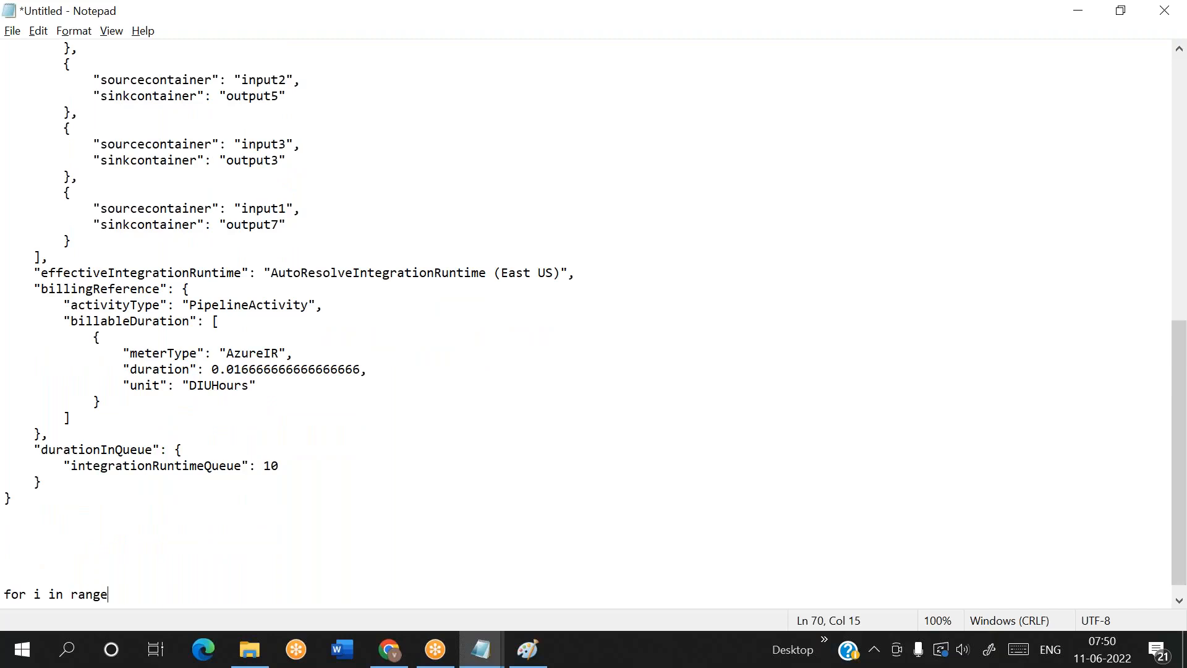
text((10);)
key(shift+Home)
key(BackSpace)
Write the loop header foreach 6 : below the JSON and start an indented line under it
text(foreach 6 :)
key(BackSpace)
text(6 :)
key(Return)
key(Return)
key(Tab)
key(BackSpace)
key(BackSpace)
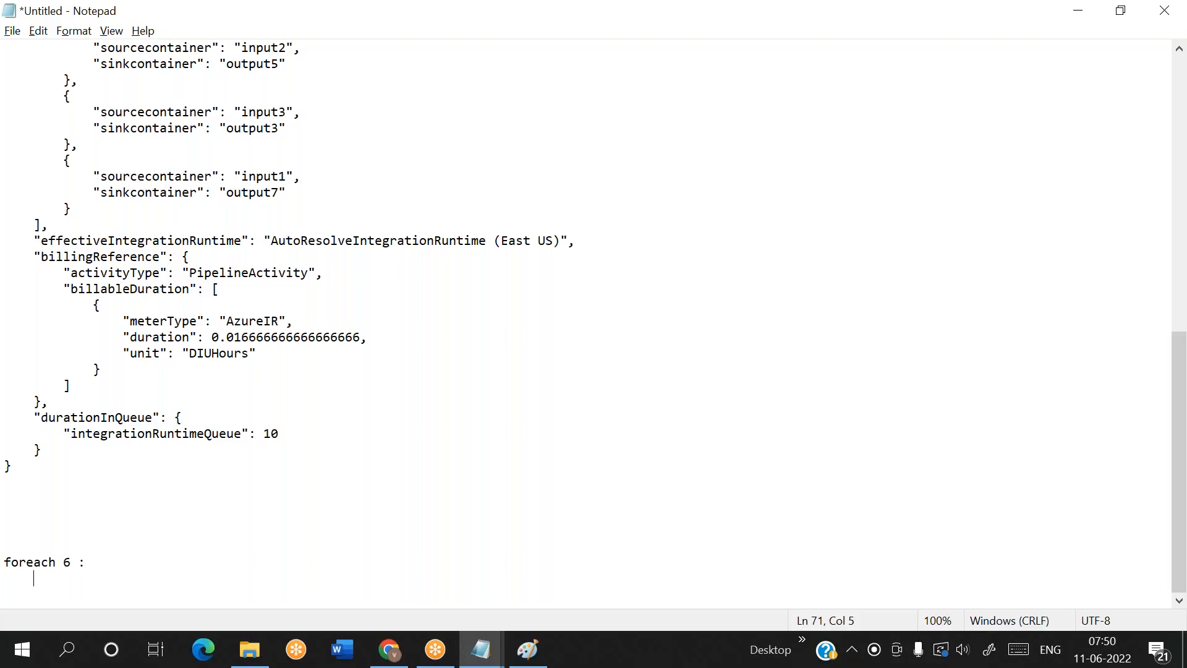
Check the metadata5 rows and the pipeline, and examine the first value array entry in the untitled Notepad file
key(alt+Tab)
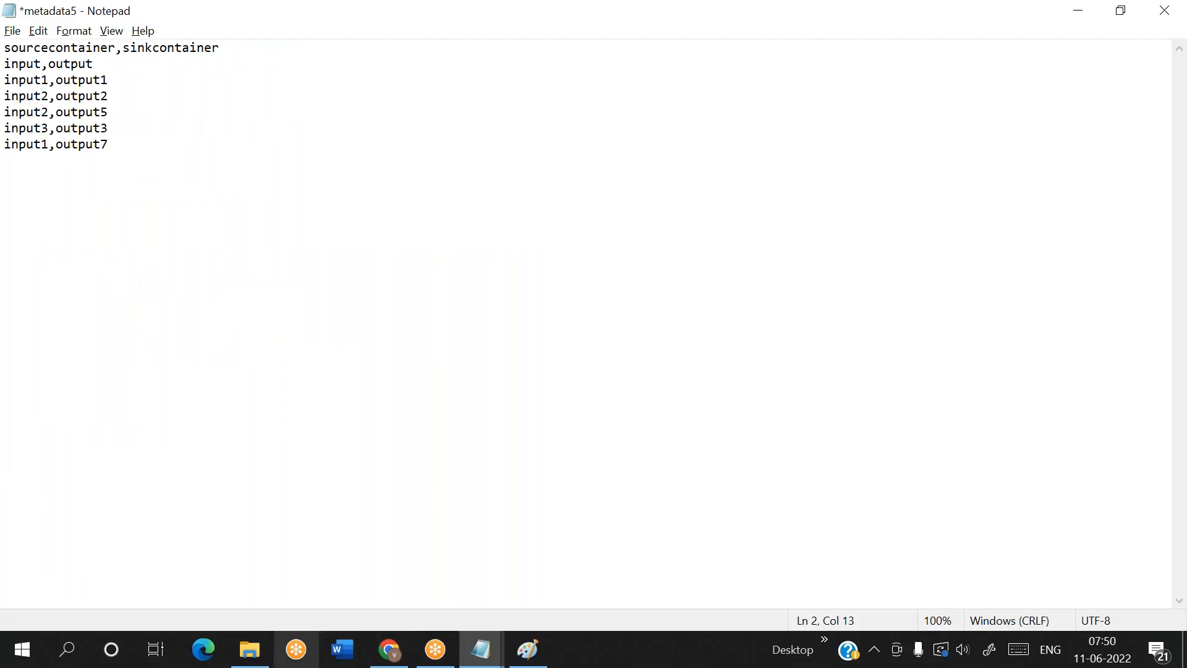
click(389, 649)
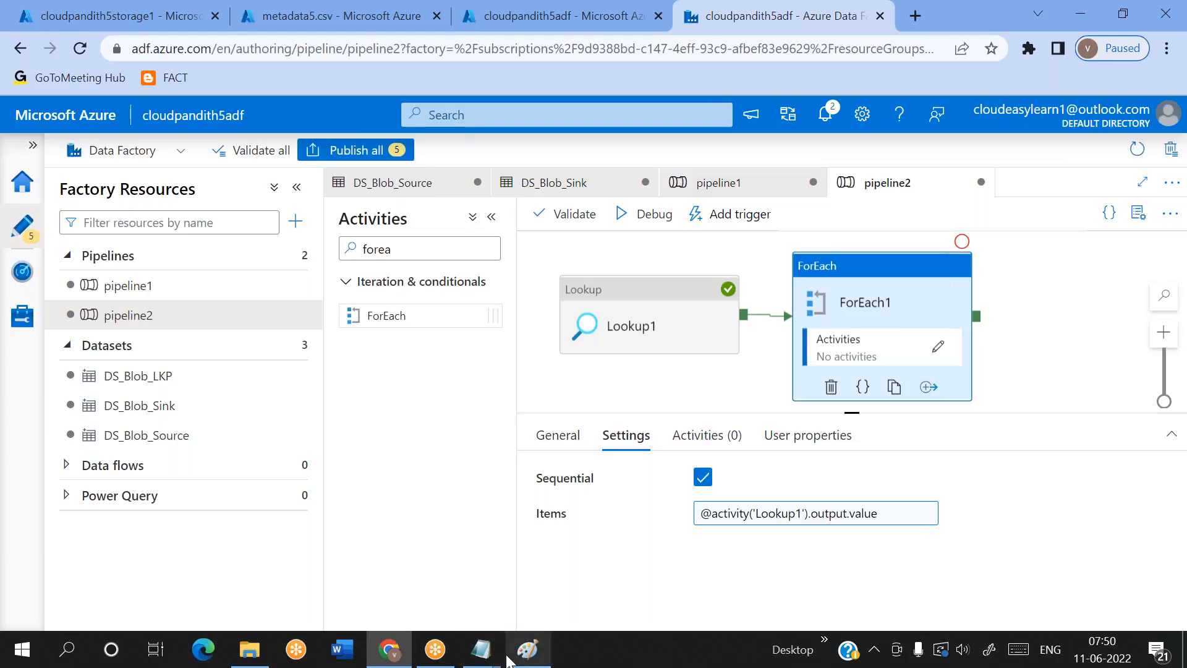
mouse_move(479, 658)
mouse_move(423, 610)
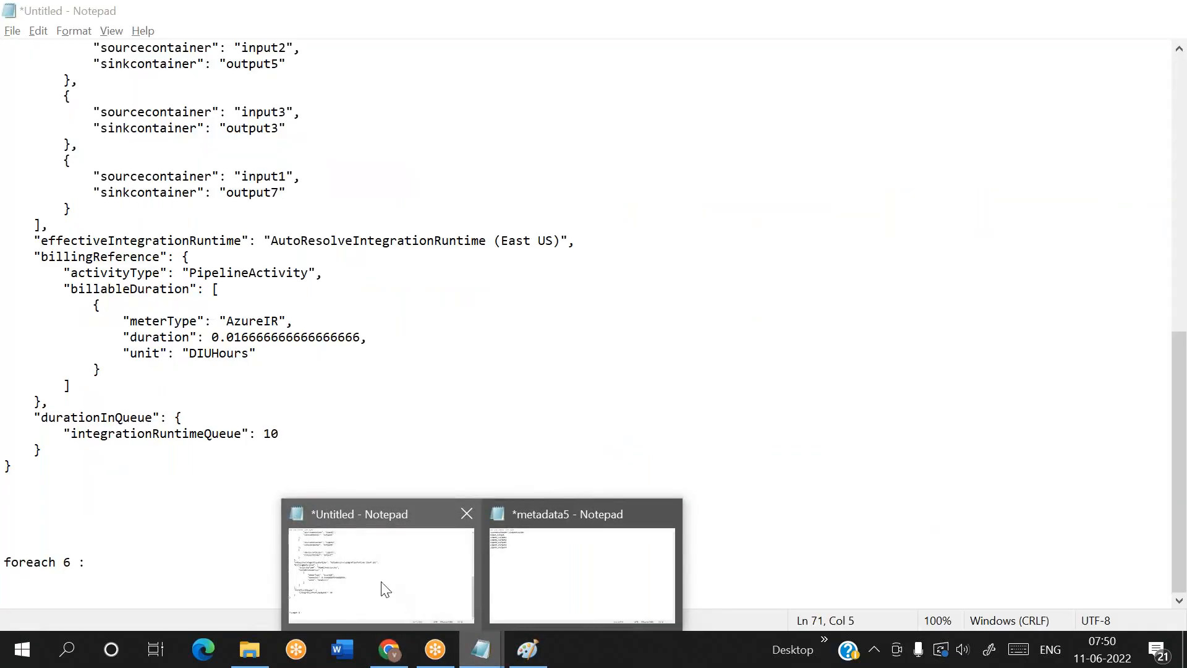
click(385, 589)
scroll(276, 387, up, 7)
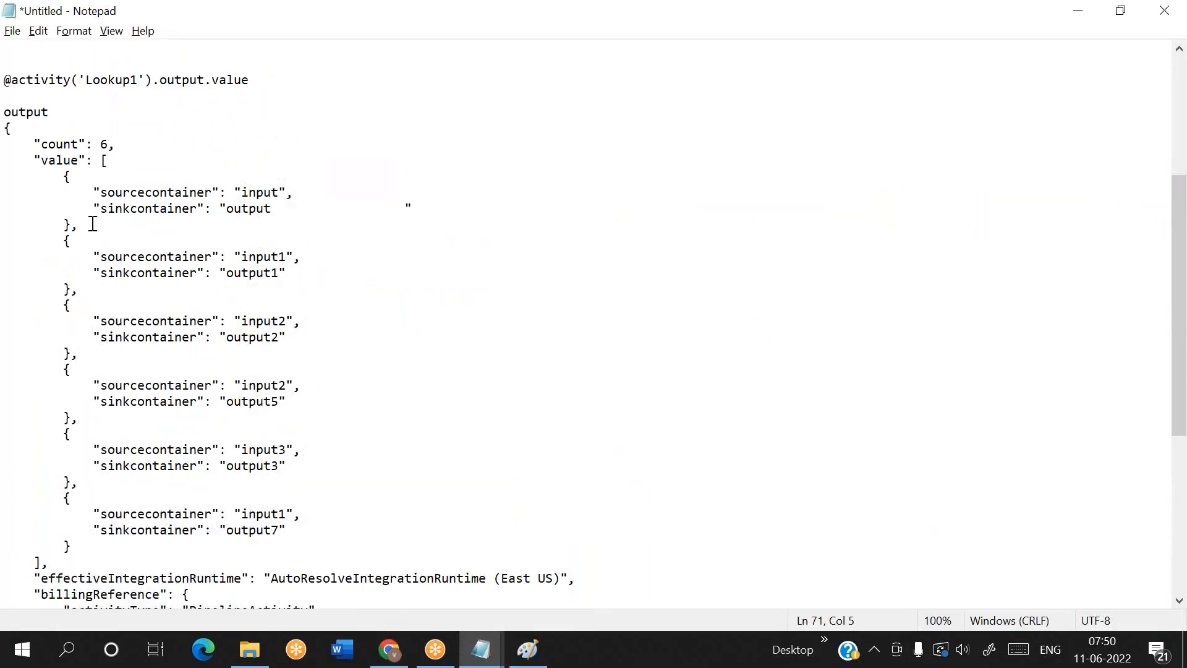
drag(55, 173, 105, 225)
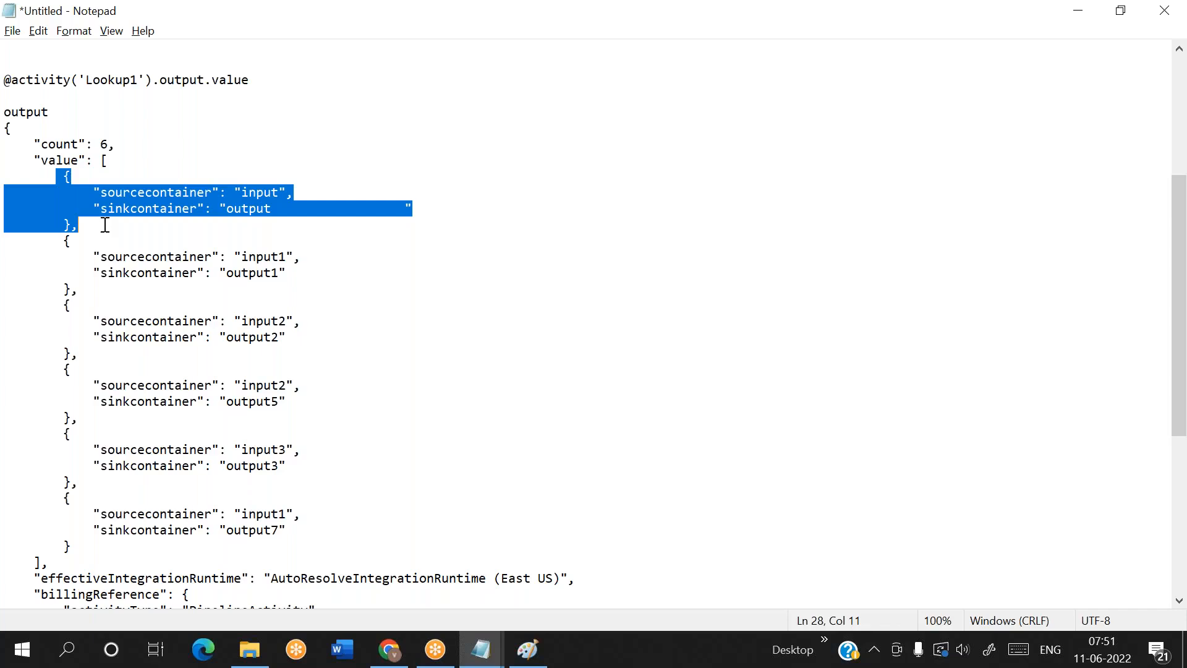
Delete everything from the effectiveIntegrationRuntime line to the end of the notes, keeping the value array
scroll(323, 440, down, 1)
drag(27, 530, 63, 546)
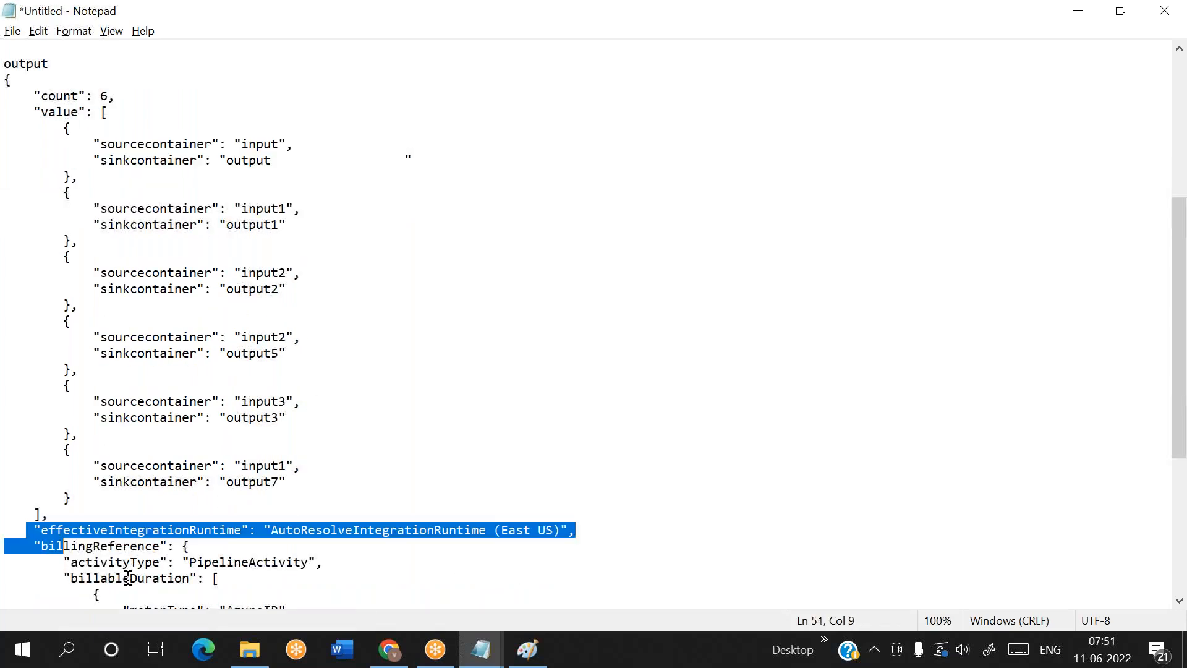
drag(127, 578, 18, 603)
key(Delete)
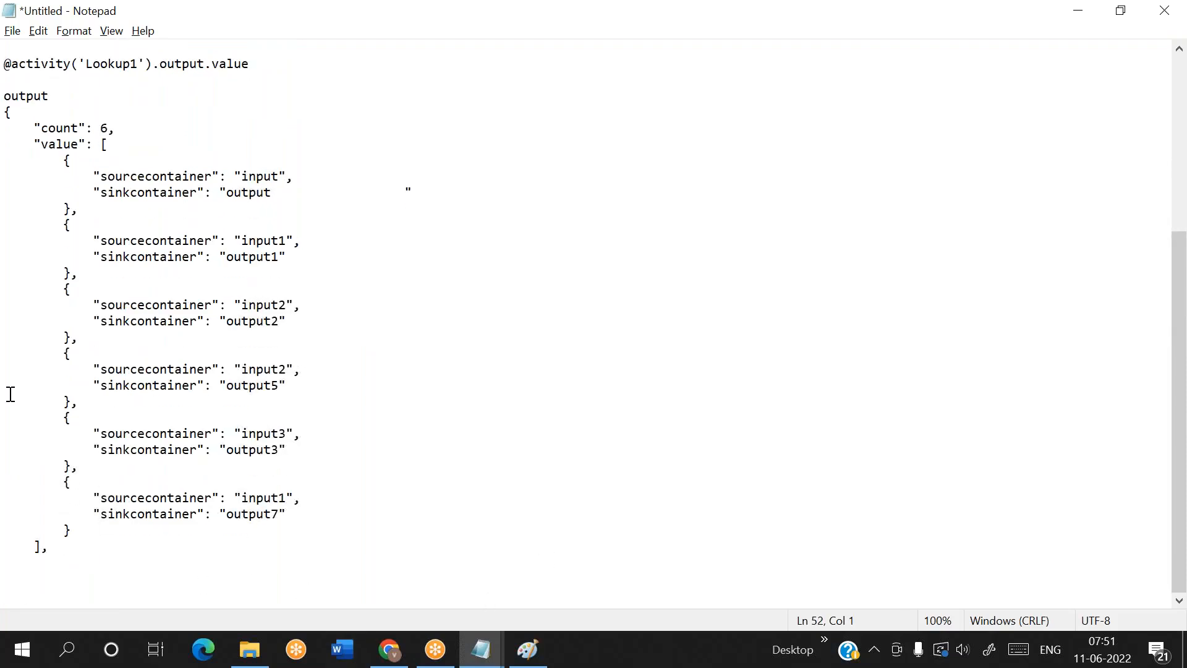
Examine the first three value array entries one by one, then the sourcecontainer value of the first entry
drag(49, 160, 93, 206)
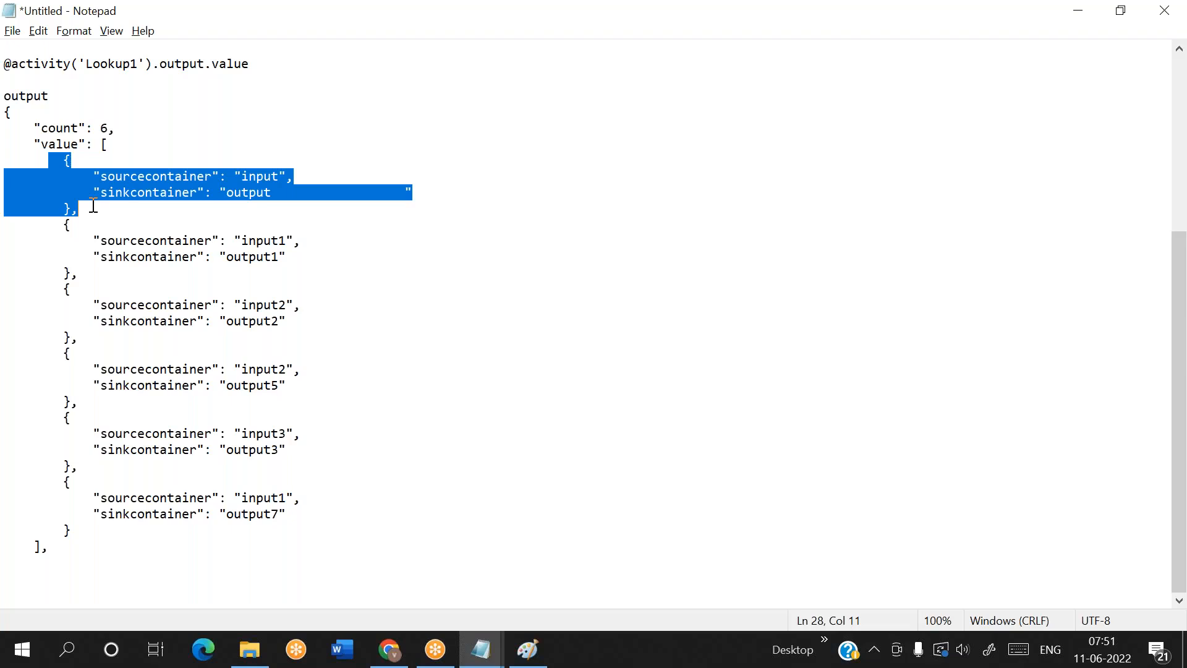
drag(60, 223, 87, 270)
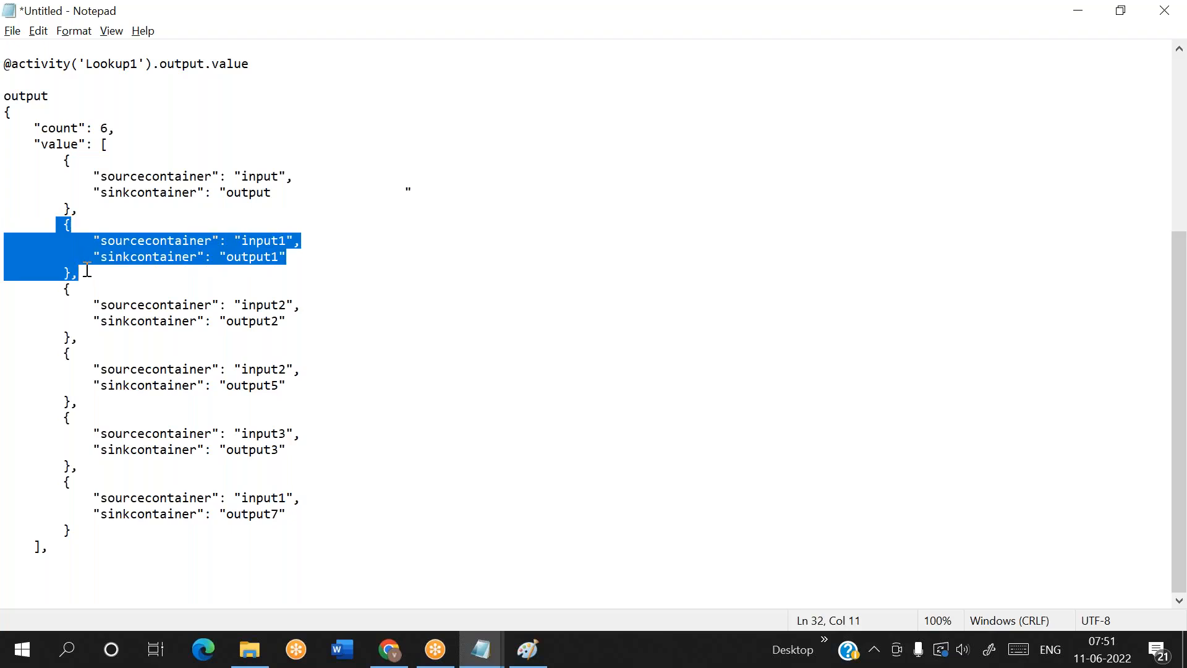
drag(58, 288, 88, 337)
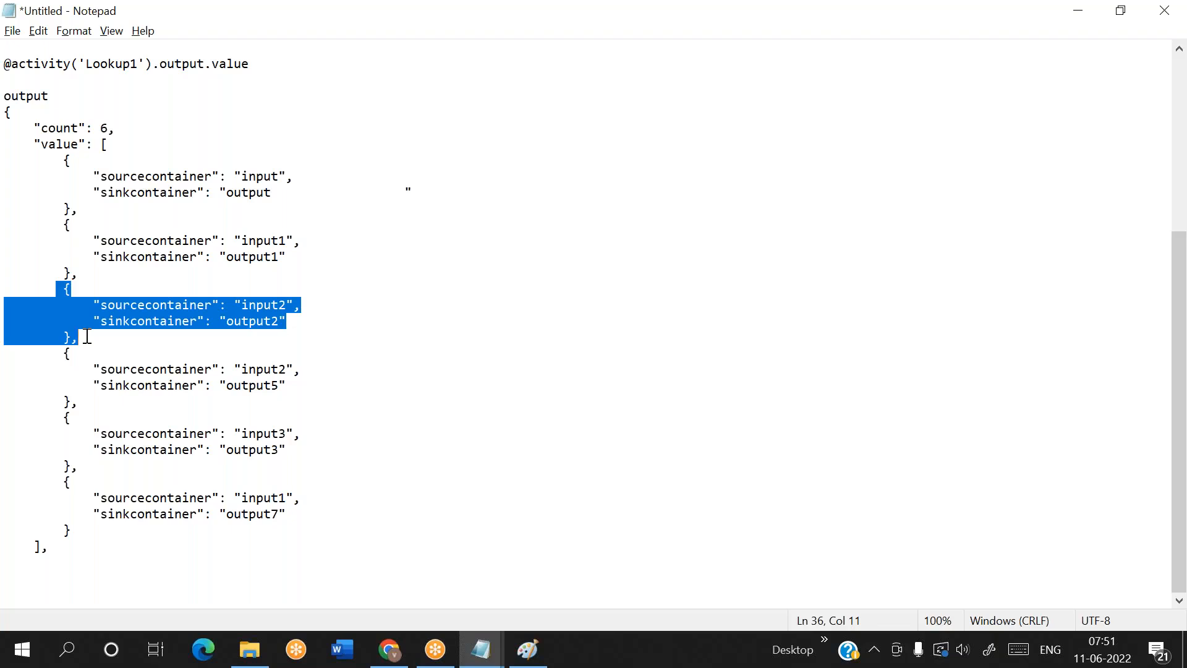
click(46, 593)
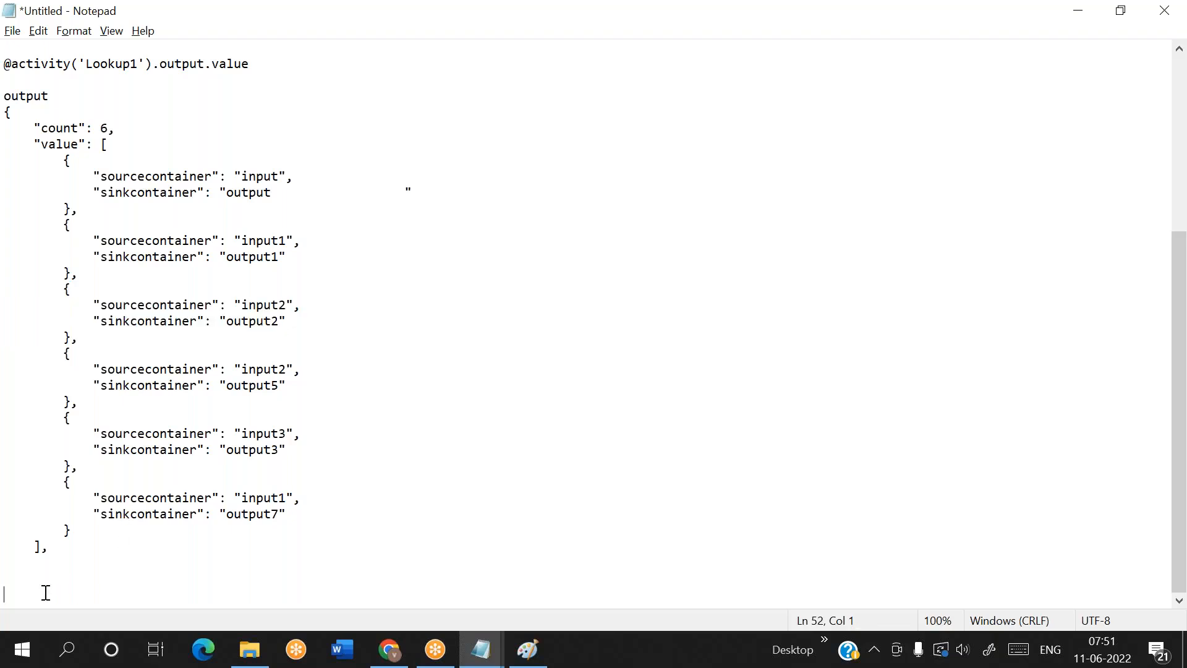
drag(57, 159, 91, 205)
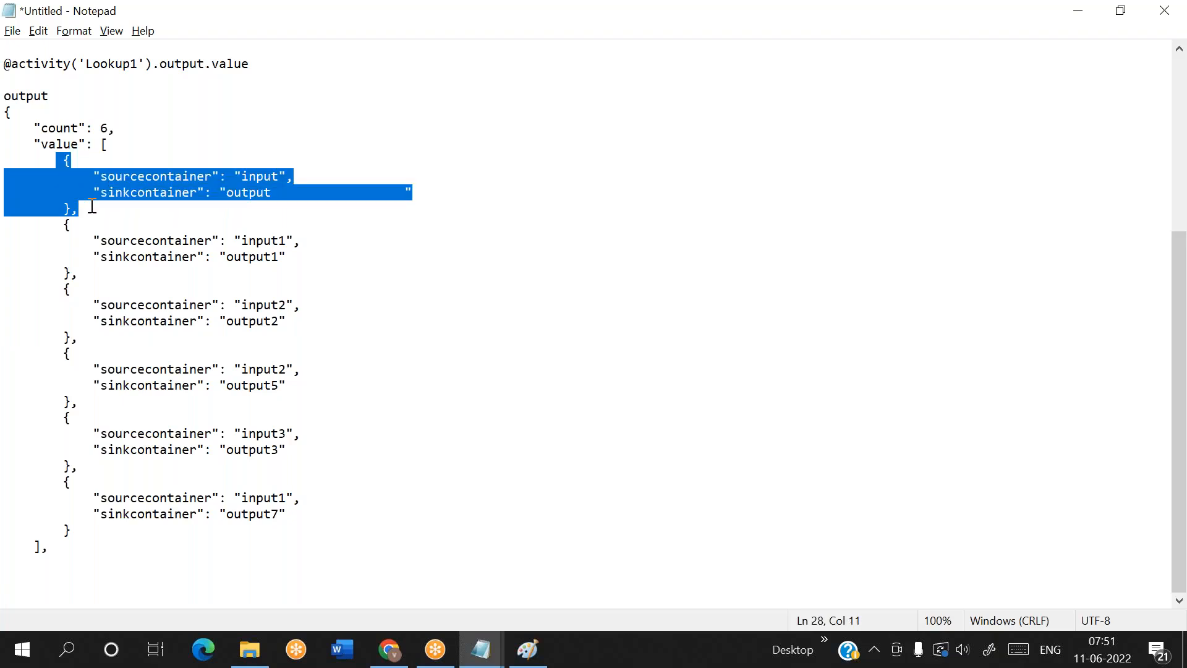
drag(241, 176, 278, 175)
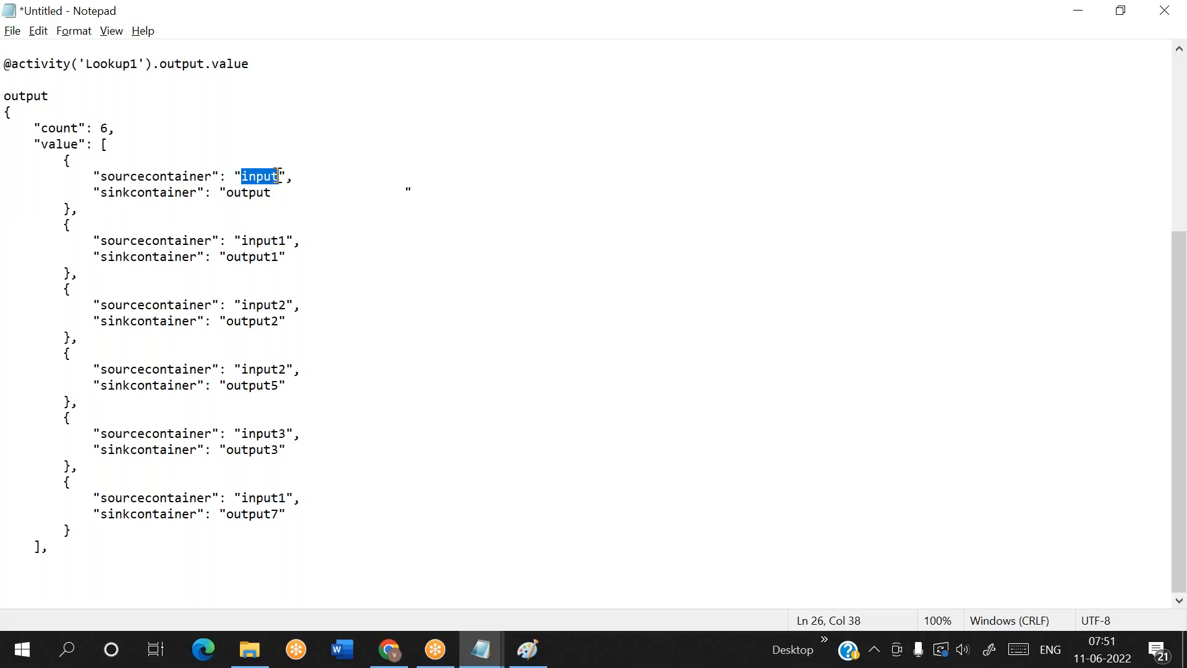
click(53, 574)
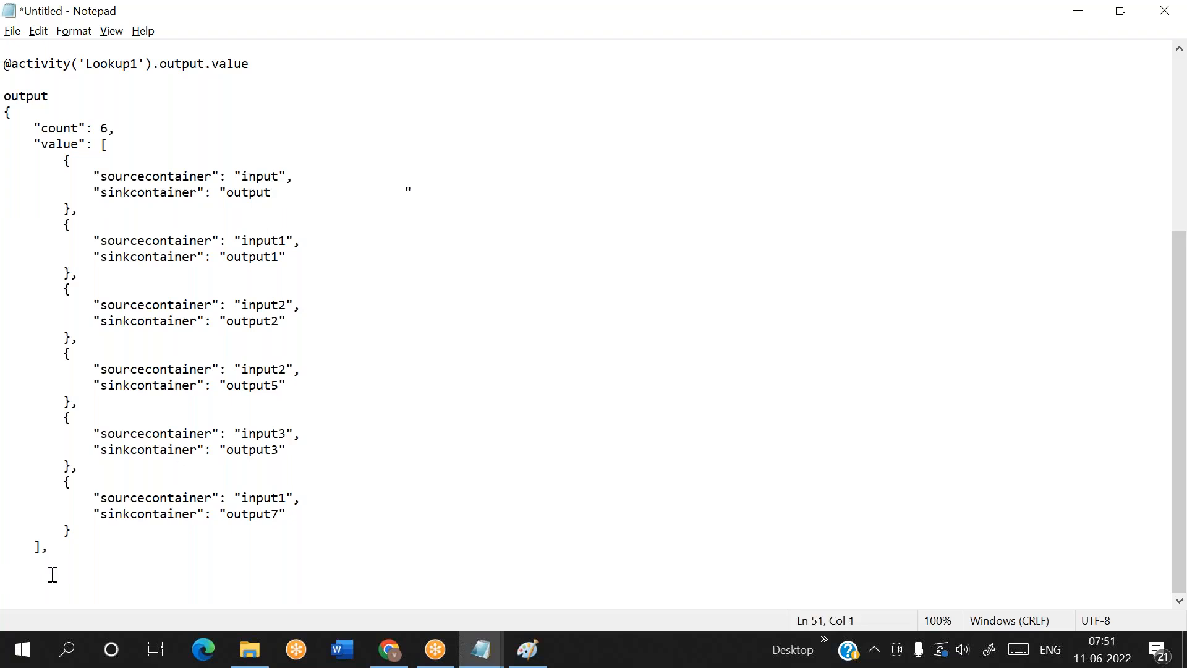
text(@item().)
double_click(257, 176)
drag(212, 176, 103, 178)
key(ctrl+c)
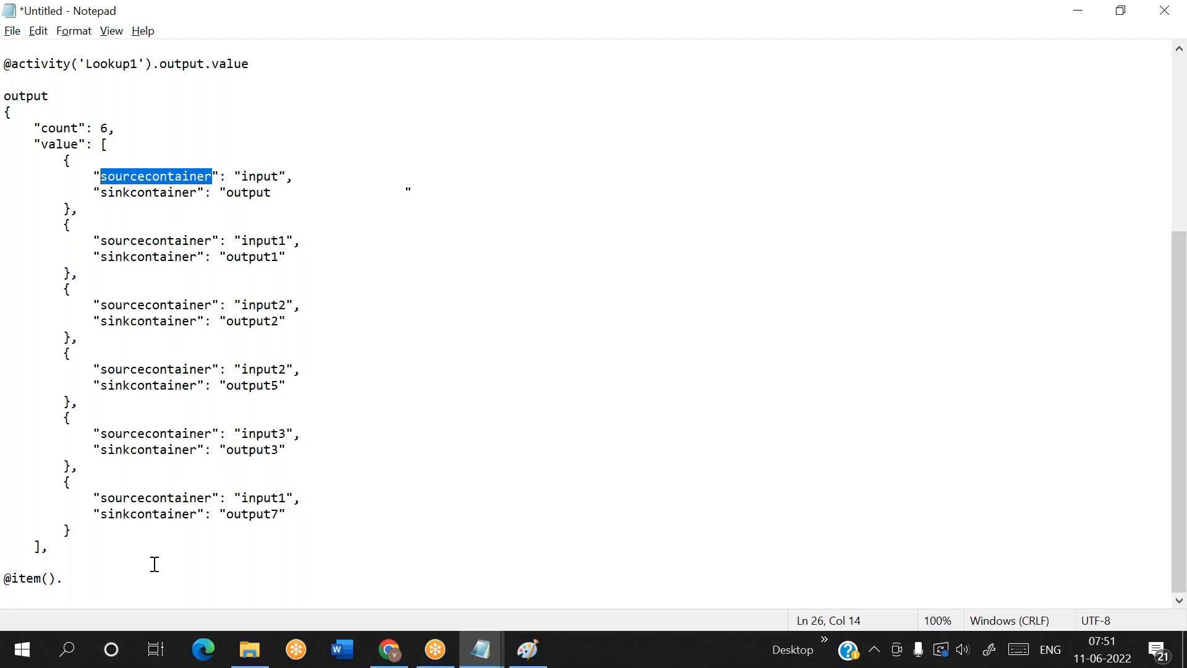
click(69, 579)
key(ctrl+v)
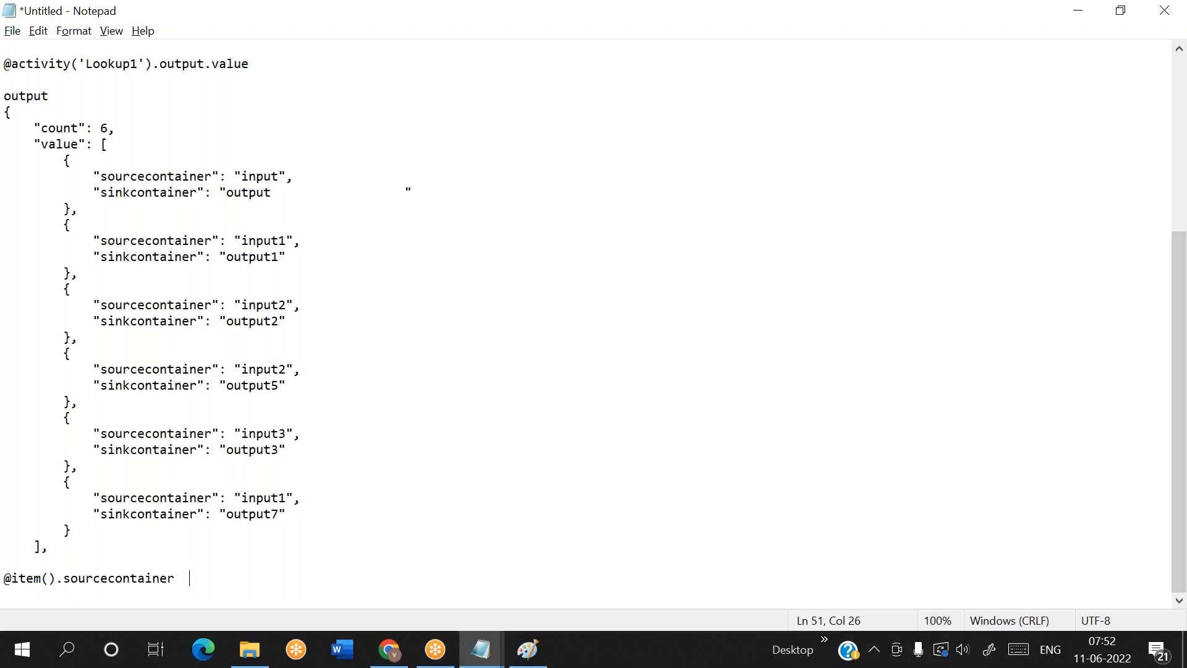
text(--->inpu)
text(t)
key(Return)
Add a closing quotation mark directly after output in the first entry's sinkcontainer value and select the word output
click(281, 191)
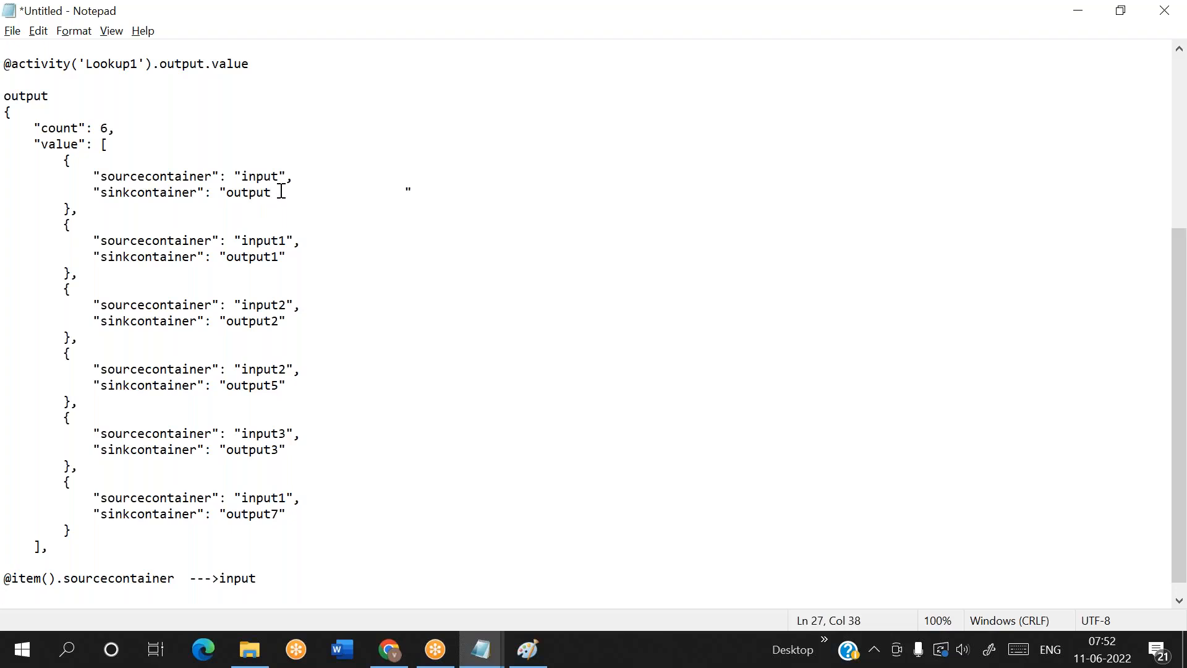
text(")
double_click(256, 192)
double_click(256, 192)
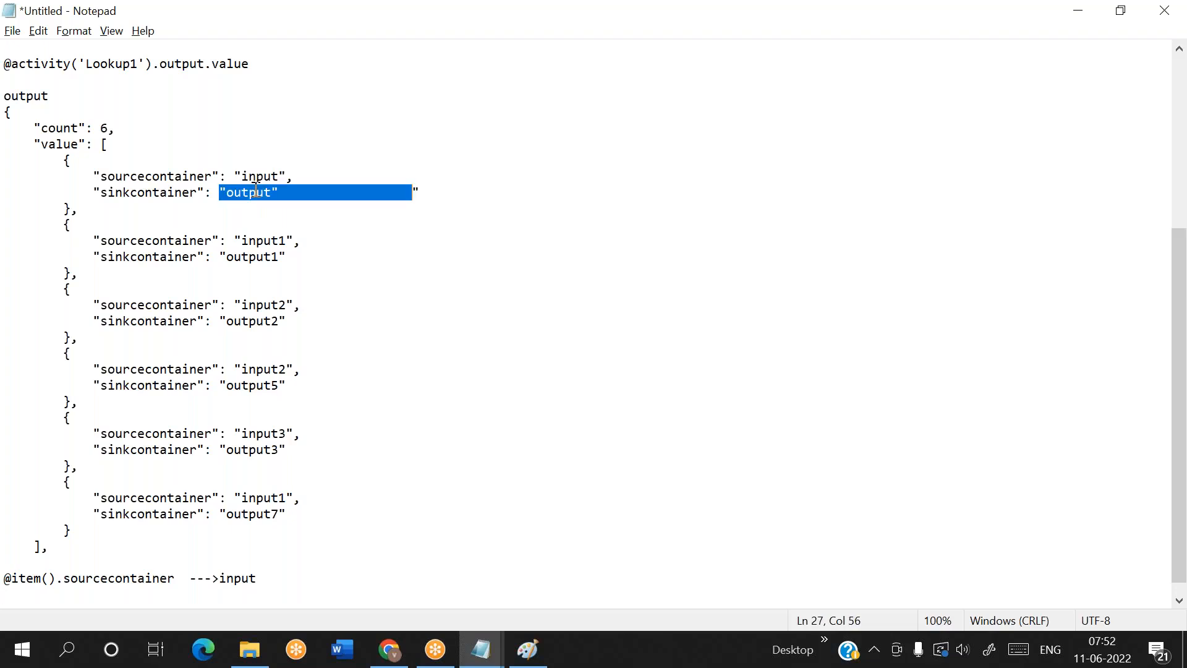
double_click(273, 194)
click(261, 196)
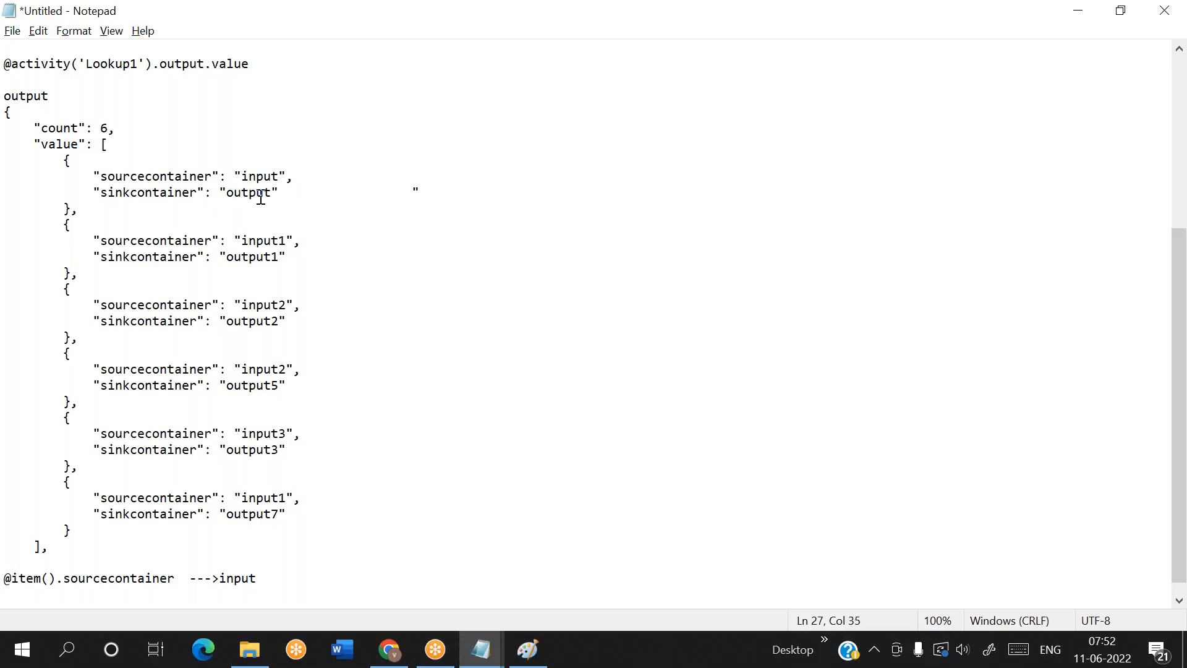
drag(226, 192, 275, 197)
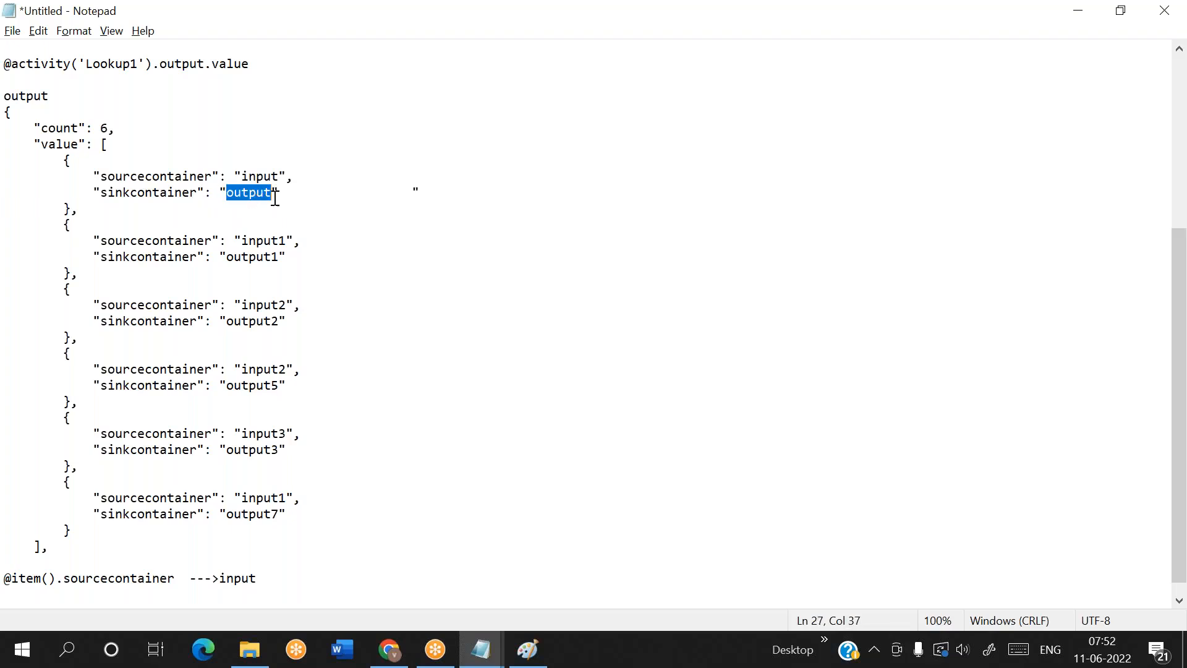
key(ctrl+End)
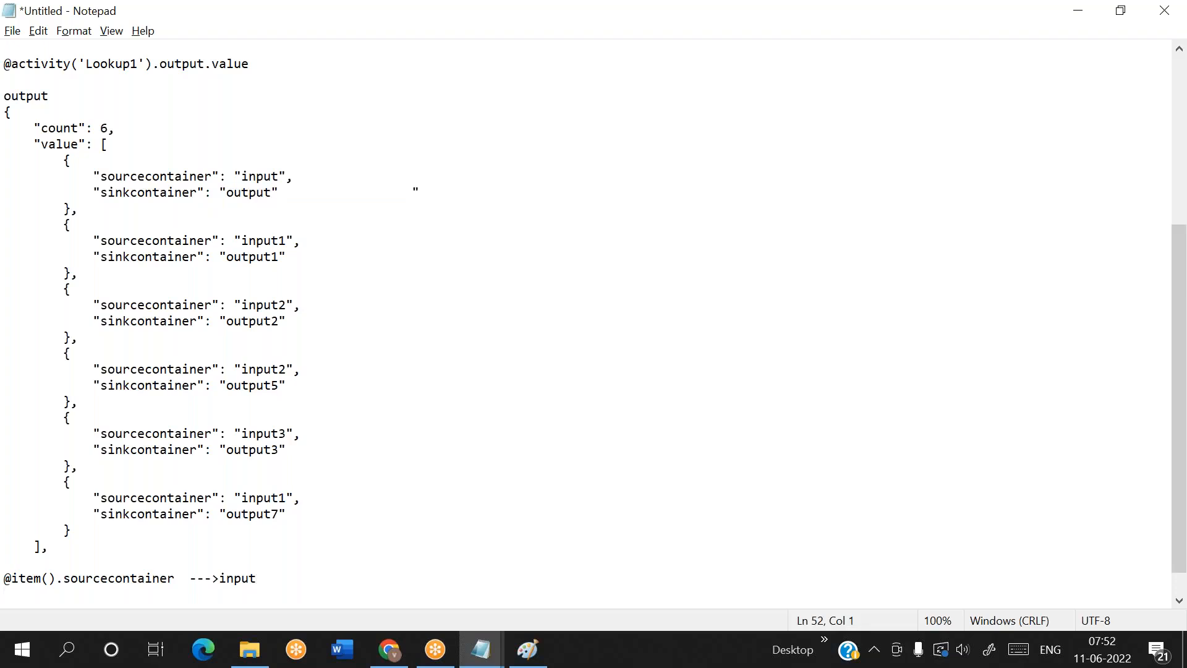
text(@item().)
drag(99, 192, 198, 195)
key(ctrl+c)
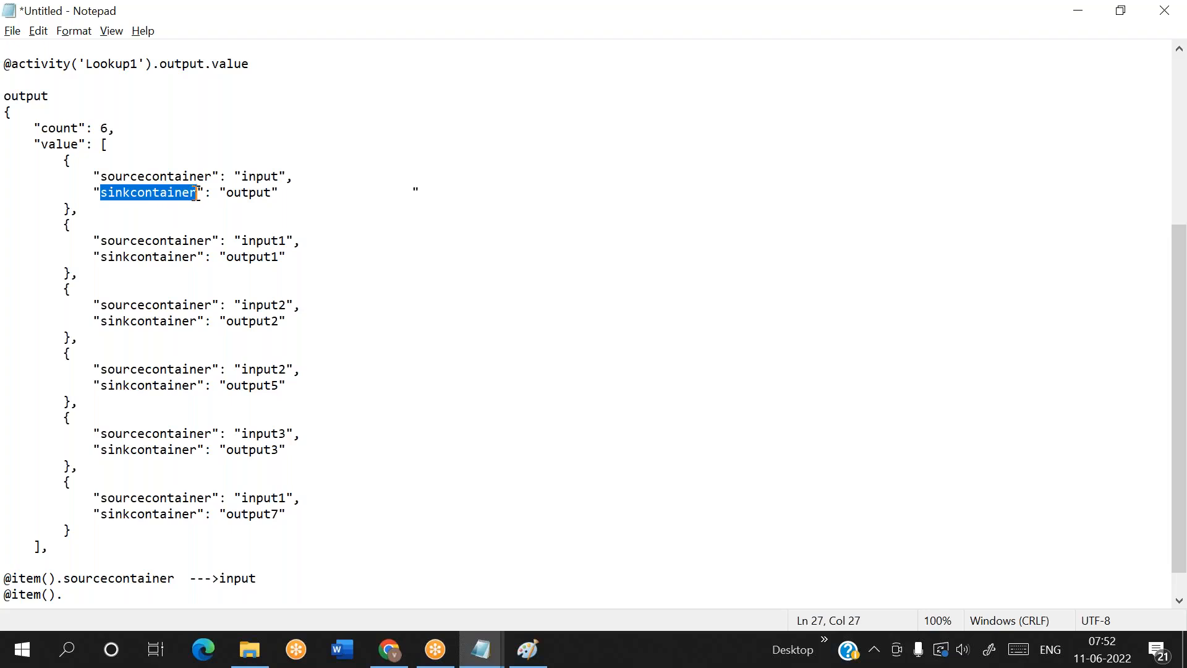
click(76, 597)
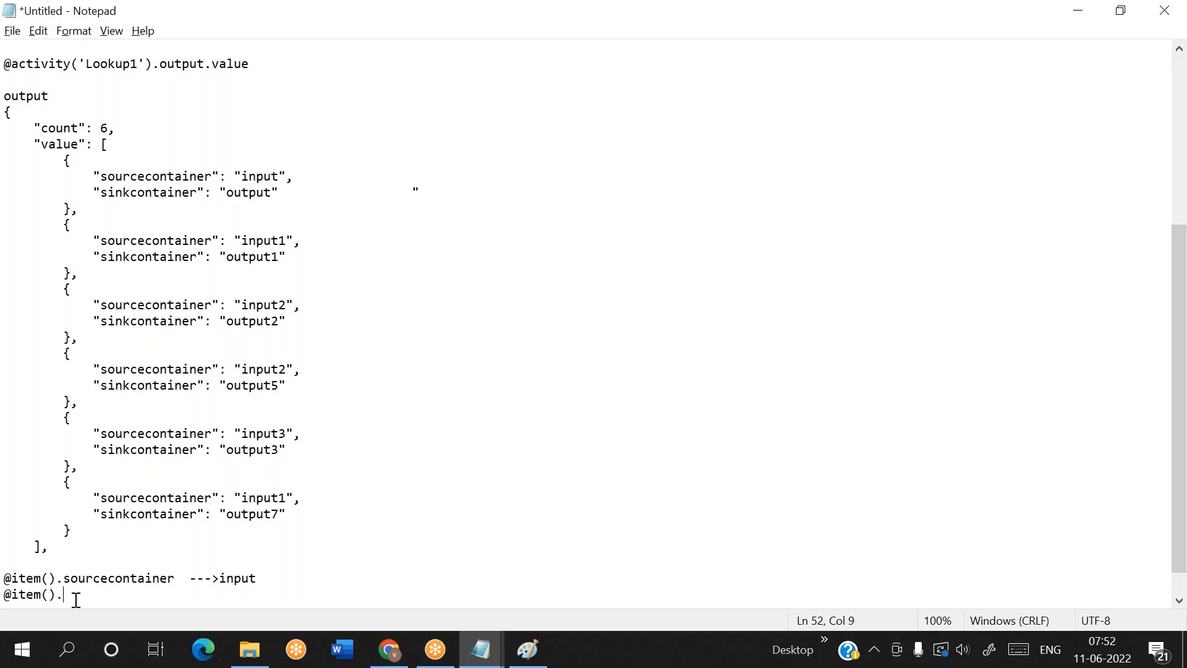
key(ctrl+v)
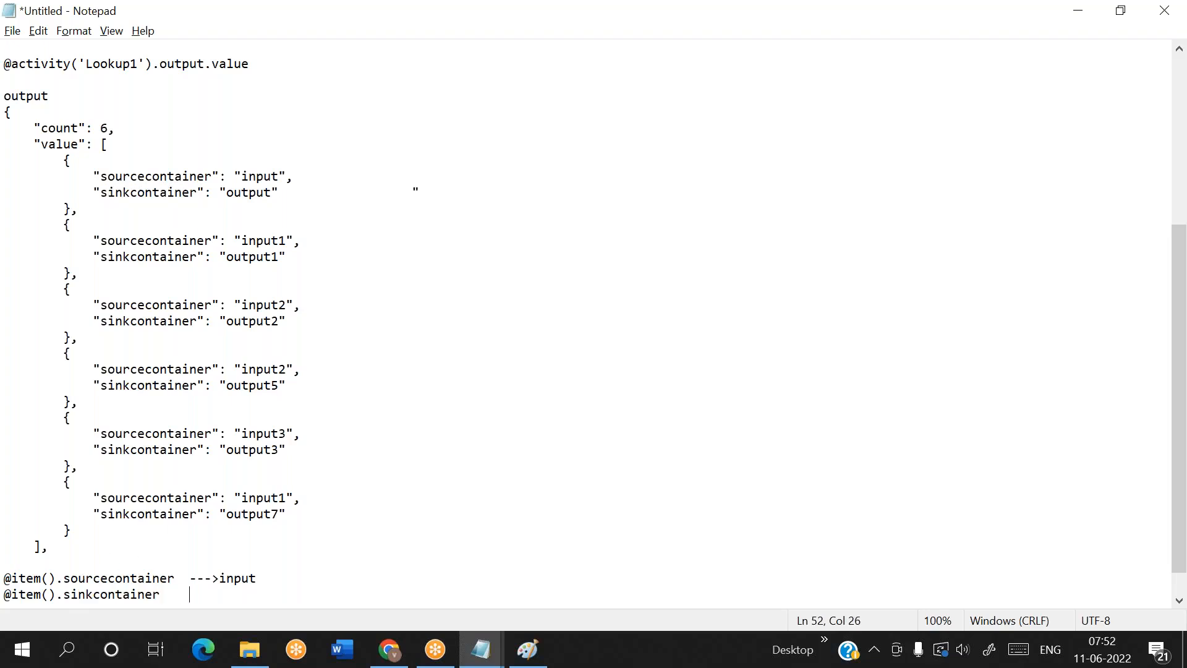
text(--->output)
key(Return)
key(Return)
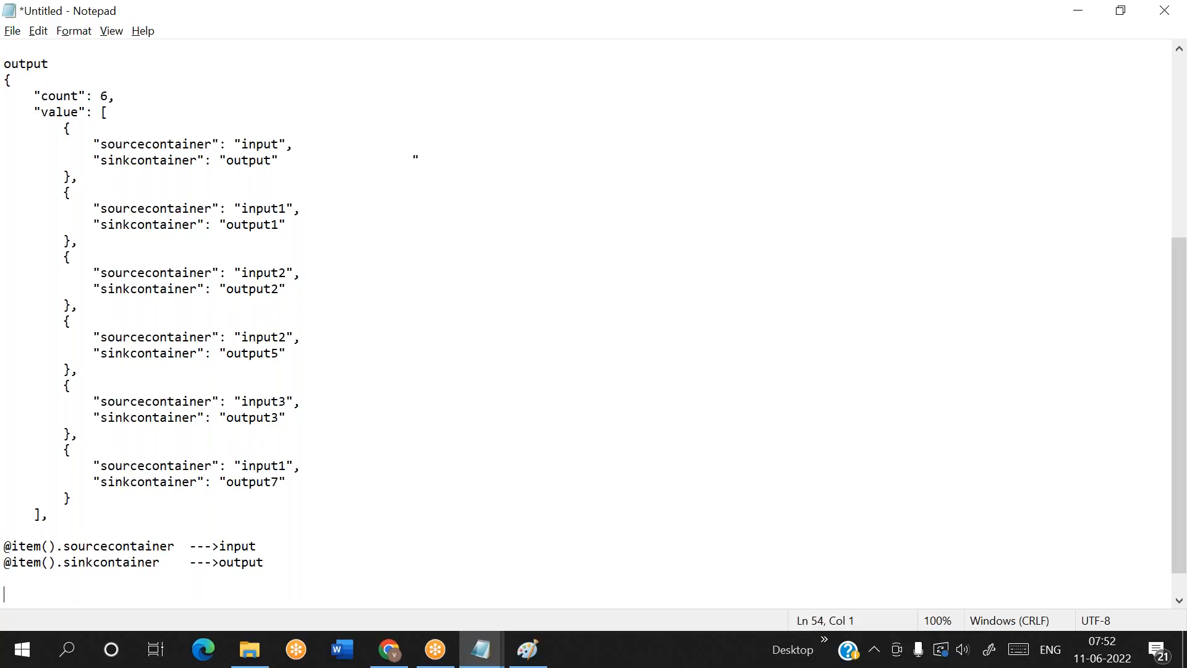
drag(88, 180, 61, 133)
drag(49, 193, 85, 240)
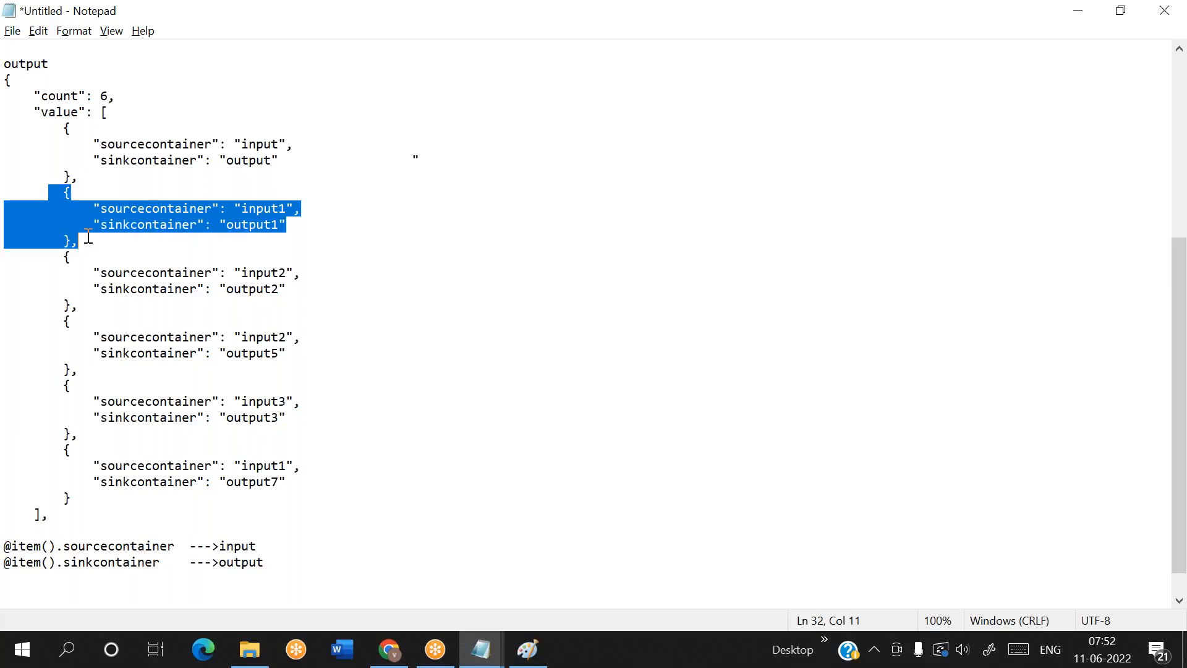
click(270, 545)
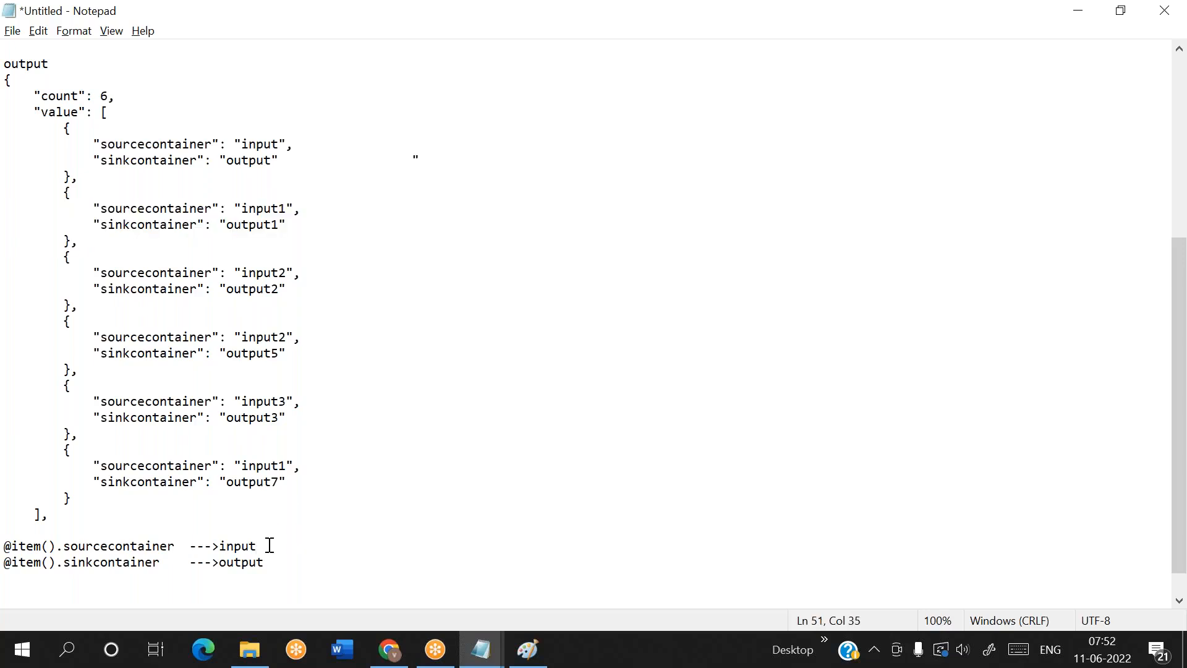
drag(53, 194, 112, 241)
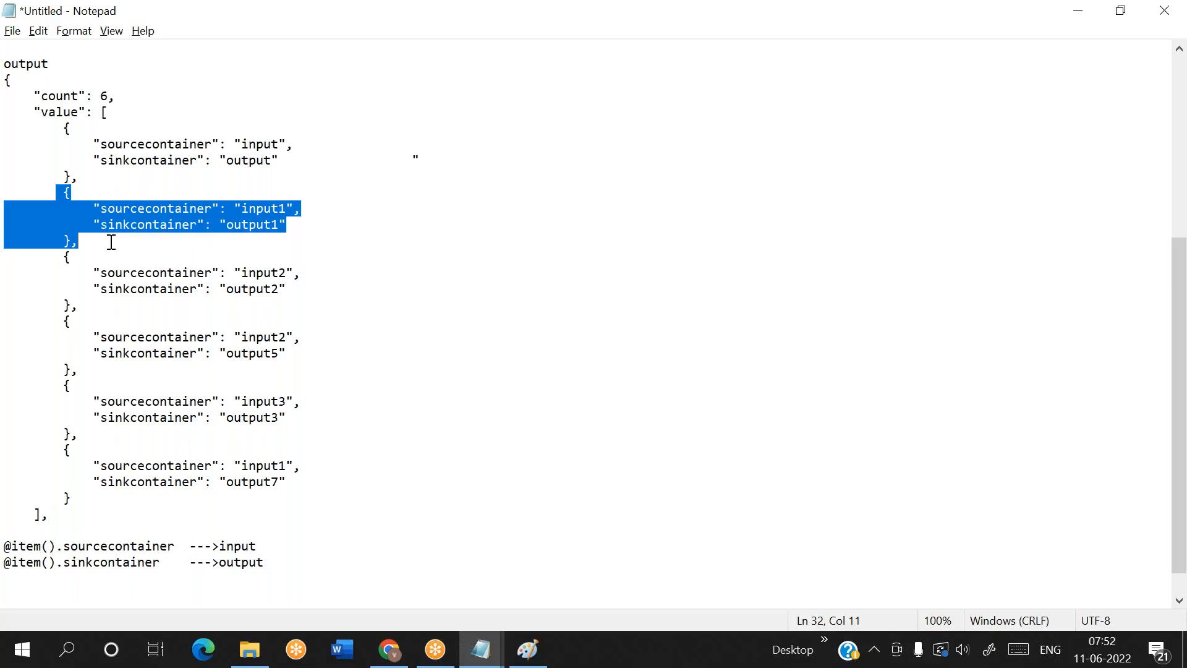
click(270, 547)
text(1)
key(Down)
text(1)
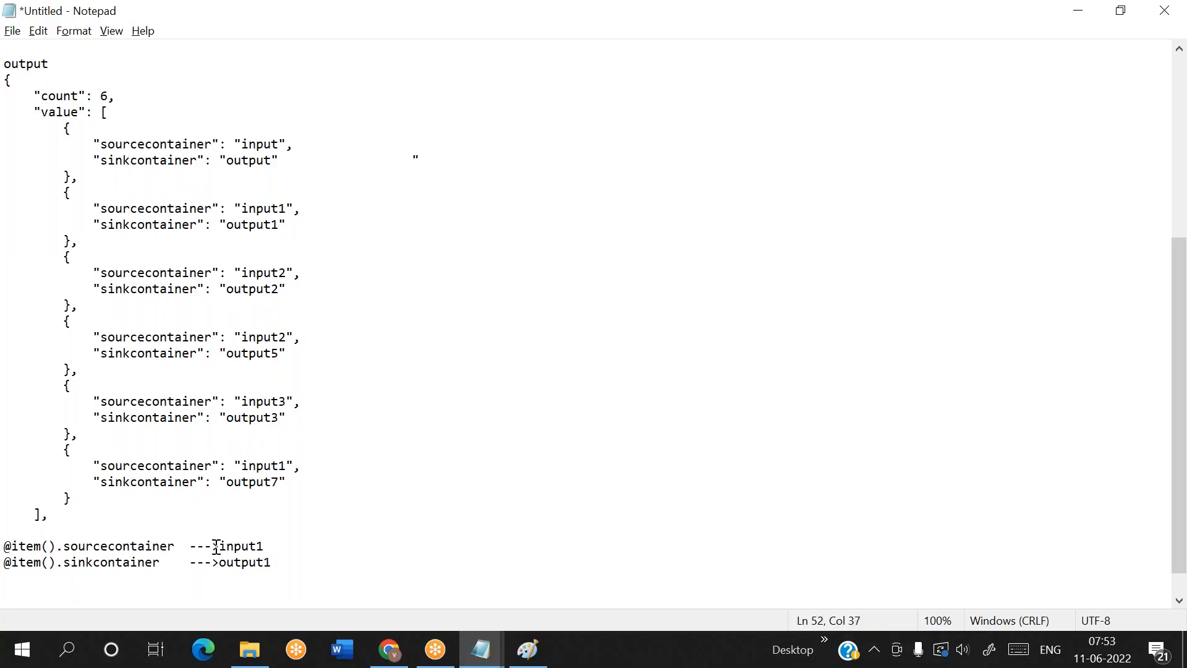
drag(175, 546, 9, 547)
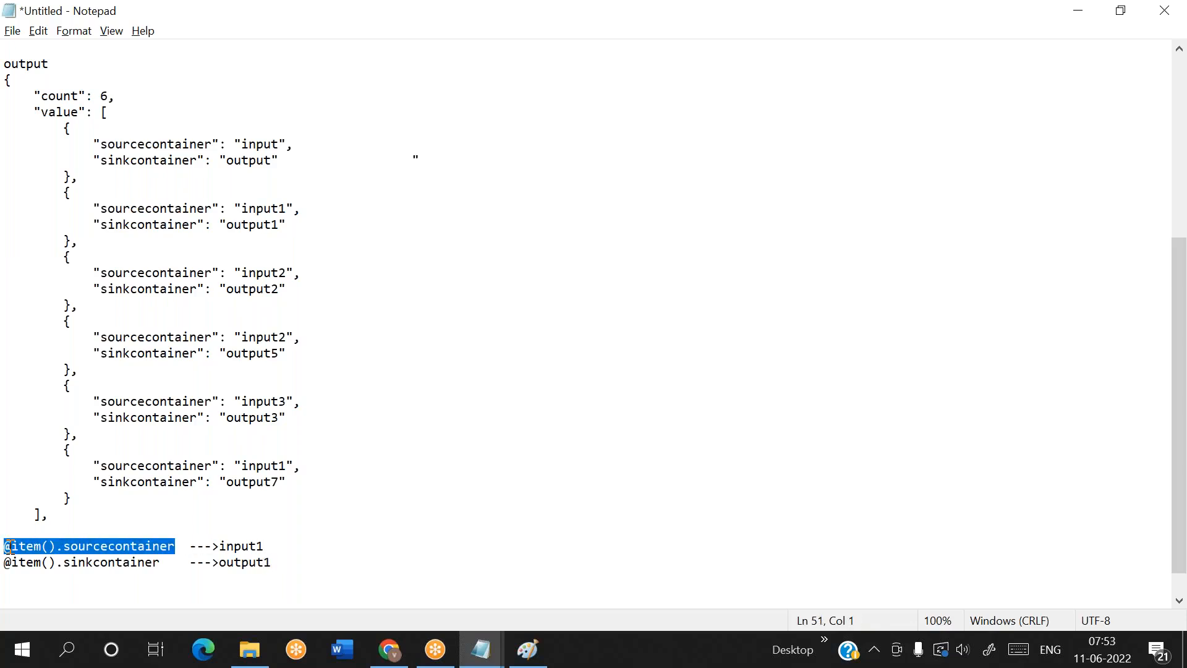
drag(160, 562, 9, 563)
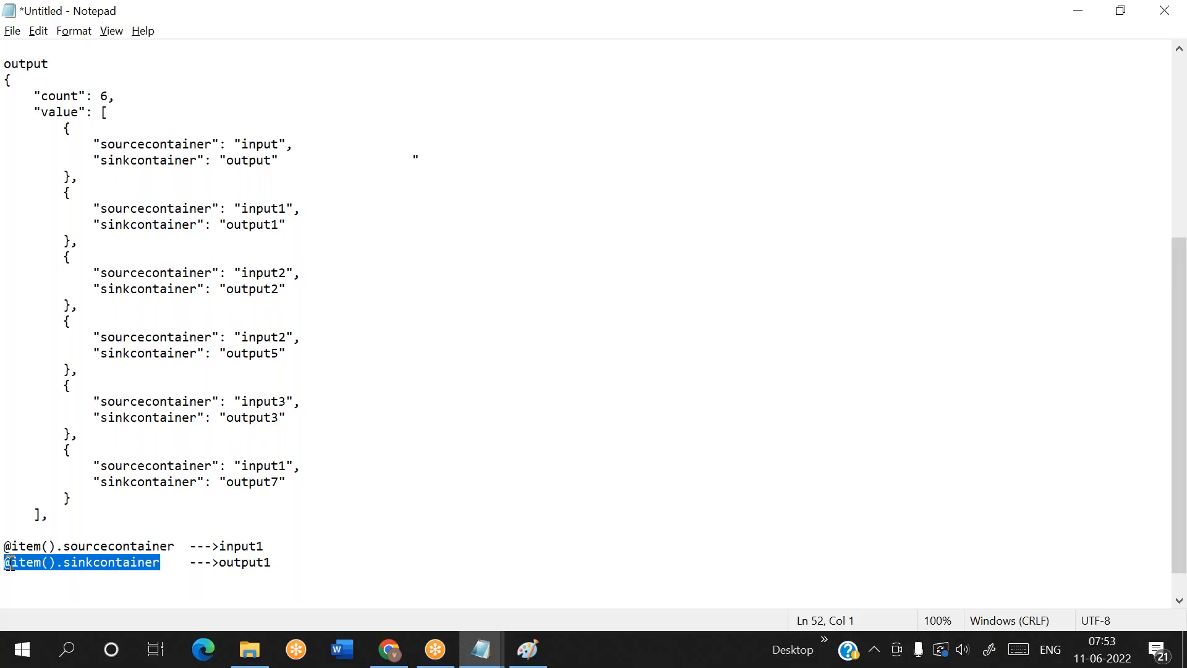
drag(57, 192, 87, 309)
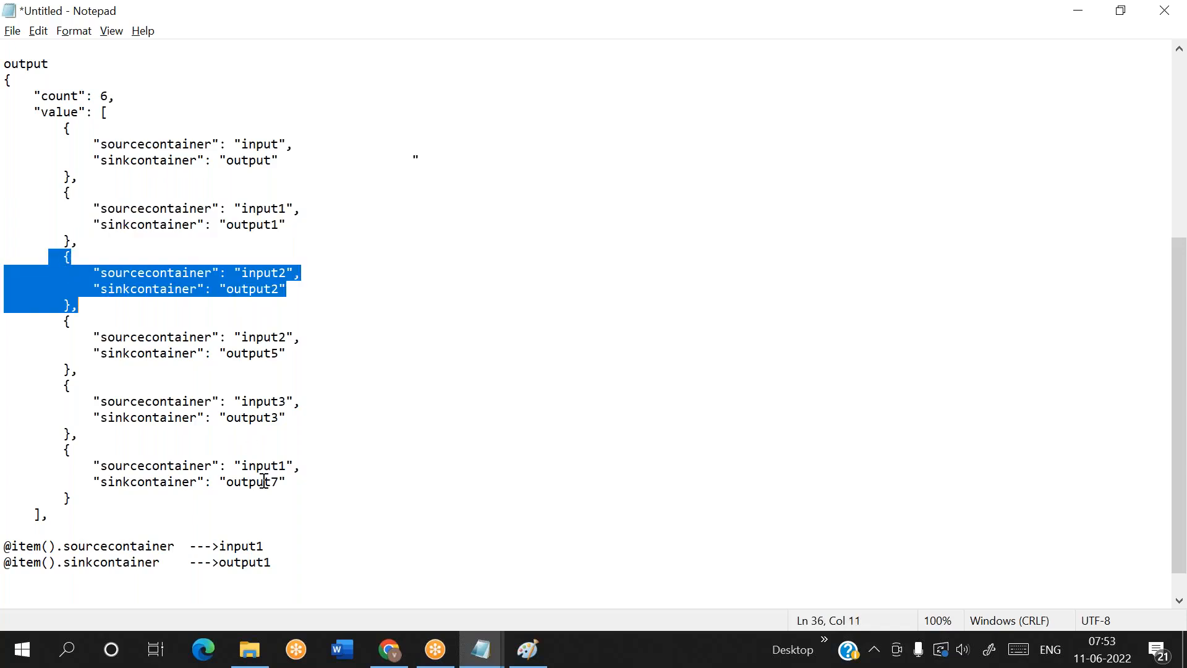
click(266, 543)
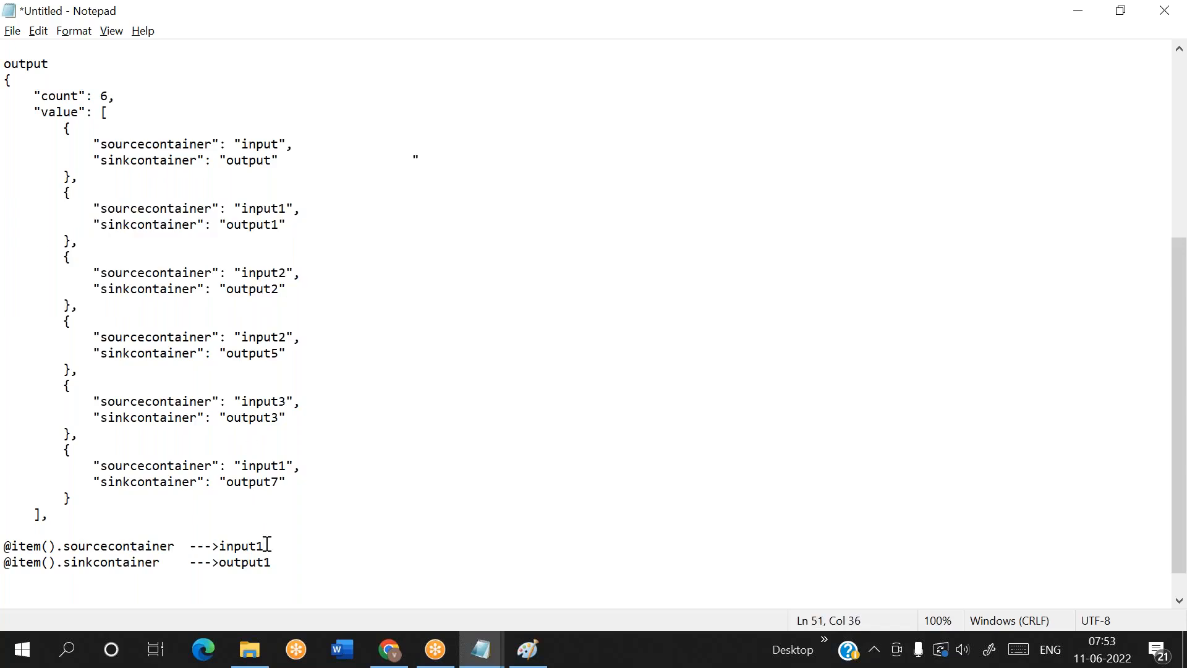
key(BackSpace)
text(2)
mouse_move(55, 450)
mouse_down()
mouse_move(93, 482)
mouse_move(73, 498)
mouse_move(90, 484)
mouse_move(93, 496)
mouse_move(41, 467)
mouse_move(58, 451)
mouse_up()
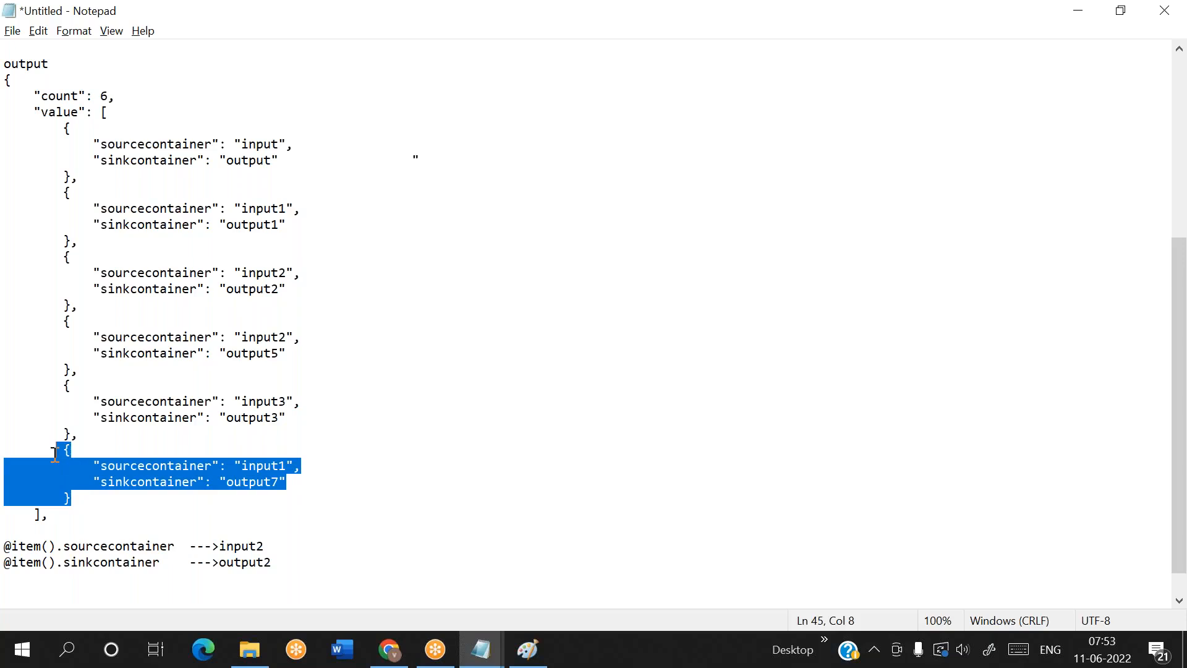
click(281, 548)
key(BackSpace)
text(1)
key(Down)
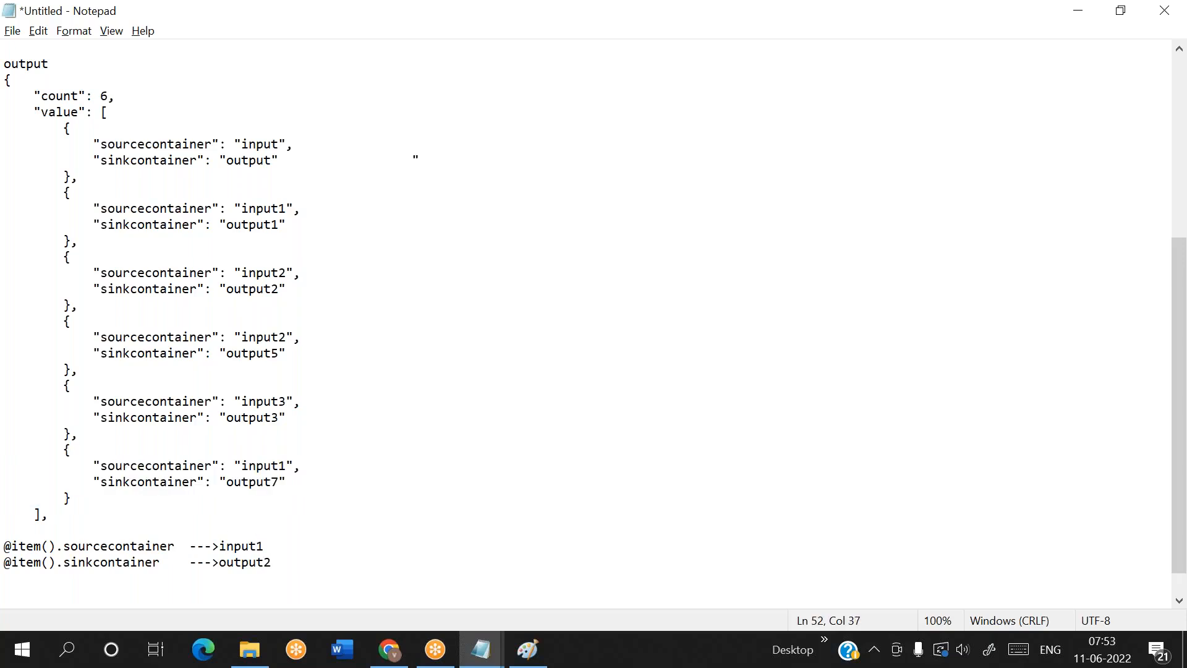
key(BackSpace)
text(7)
Switch to Azure Data Factory and copy the Copy data1 activity from pipeline1 into the ForEach1 loop of pipeline2, repositioning it on the canvas
click(395, 649)
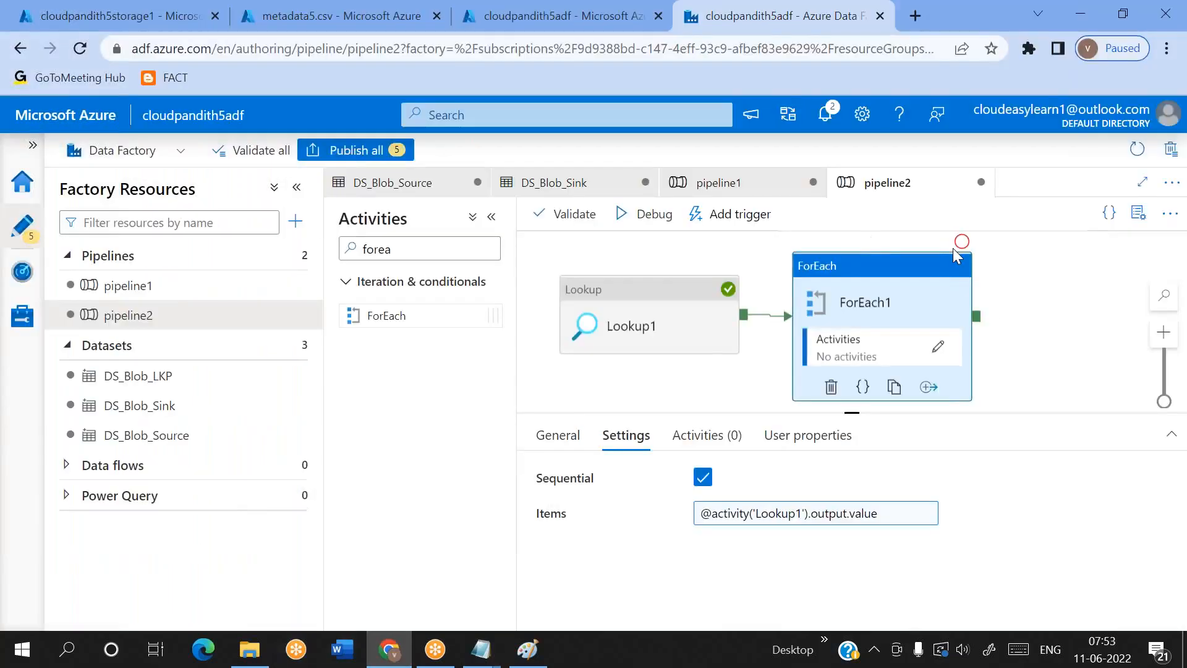
click(938, 347)
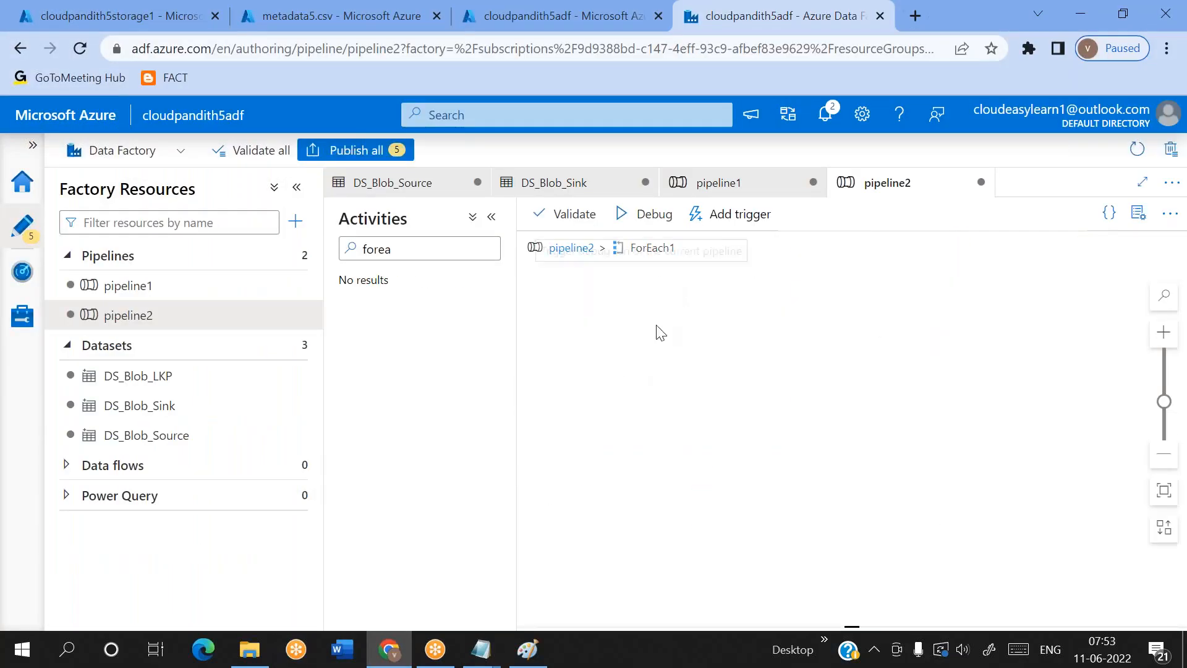
click(167, 285)
right_click(799, 312)
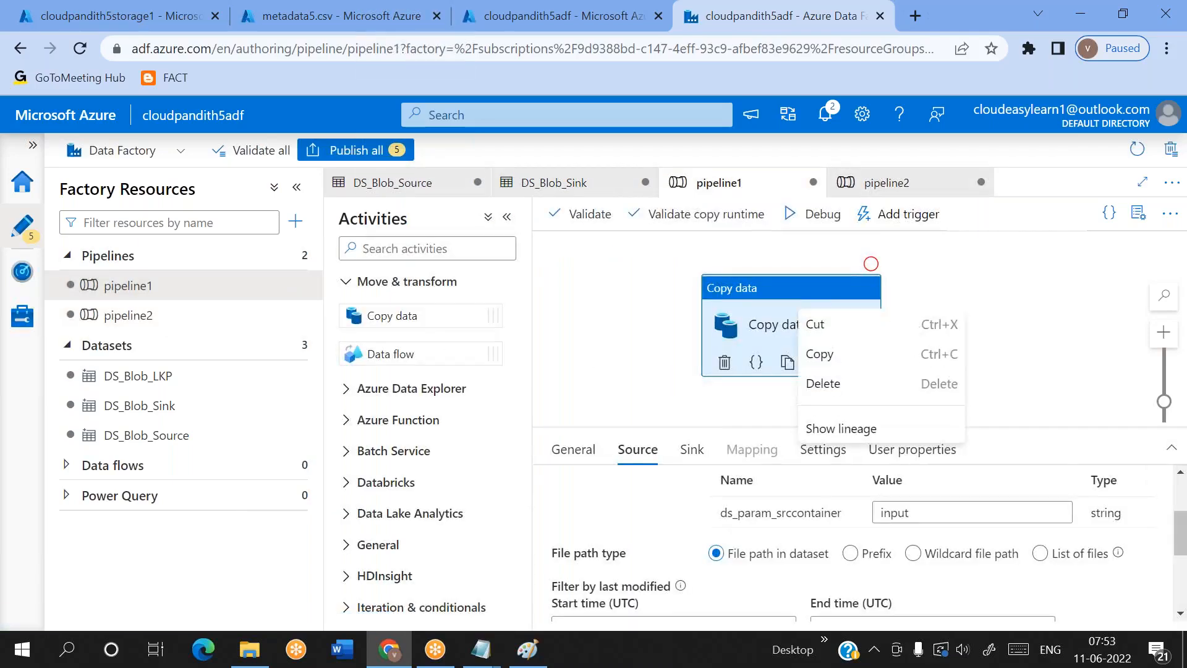
click(824, 364)
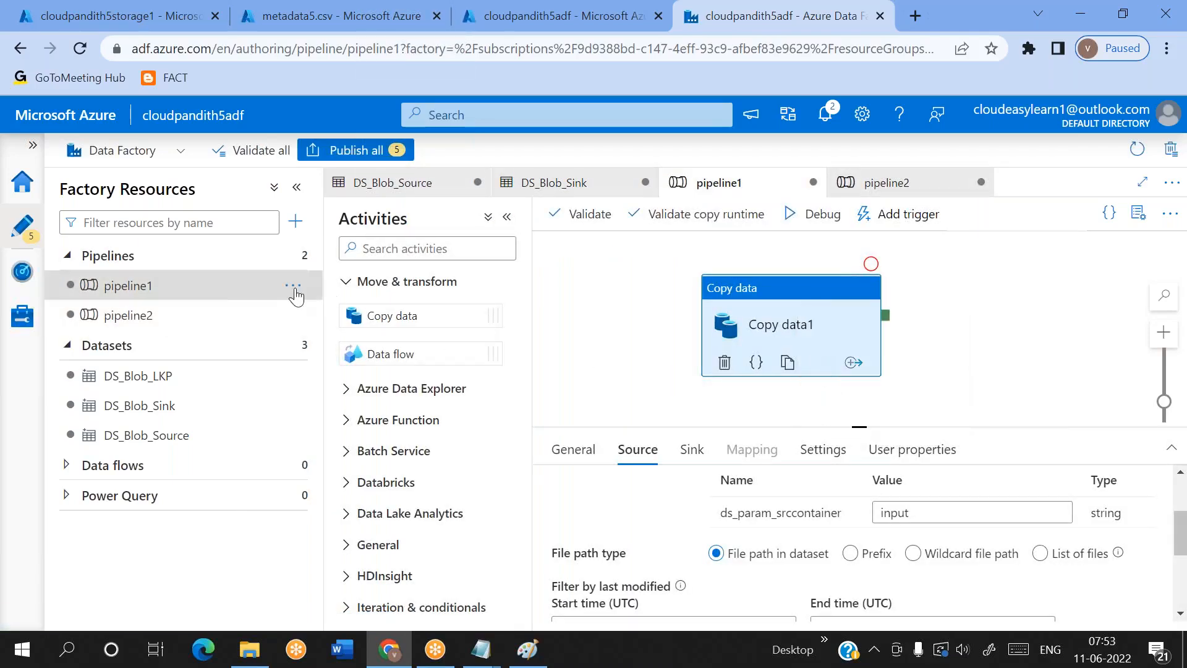
click(294, 312)
right_click(613, 307)
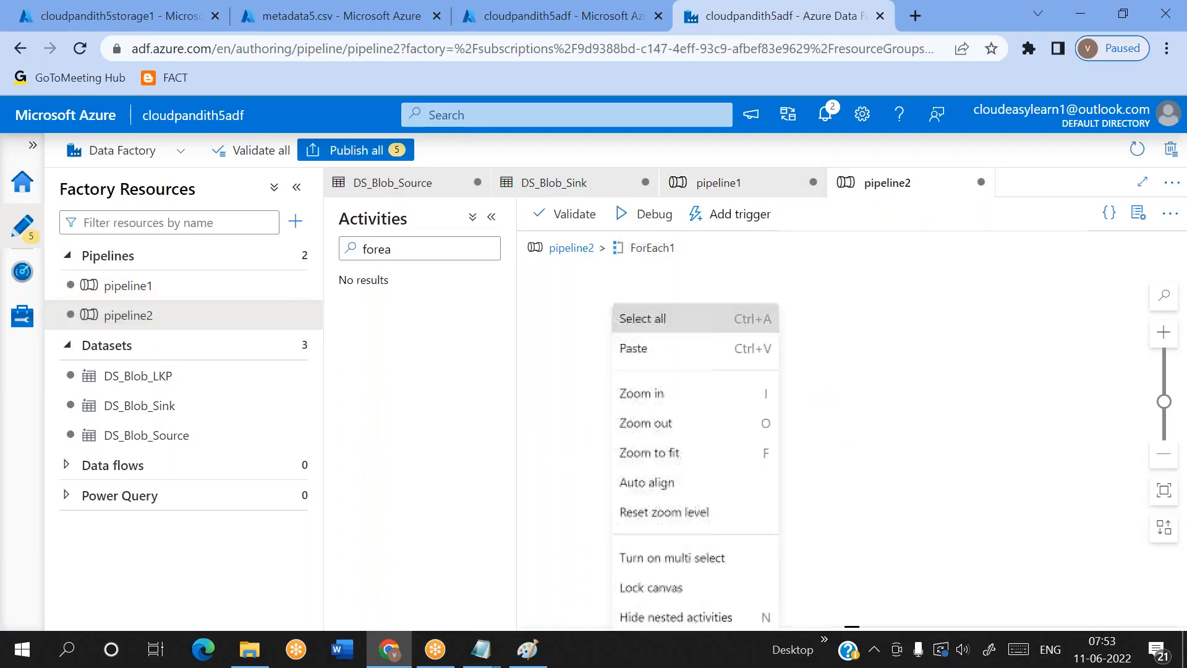
click(690, 363)
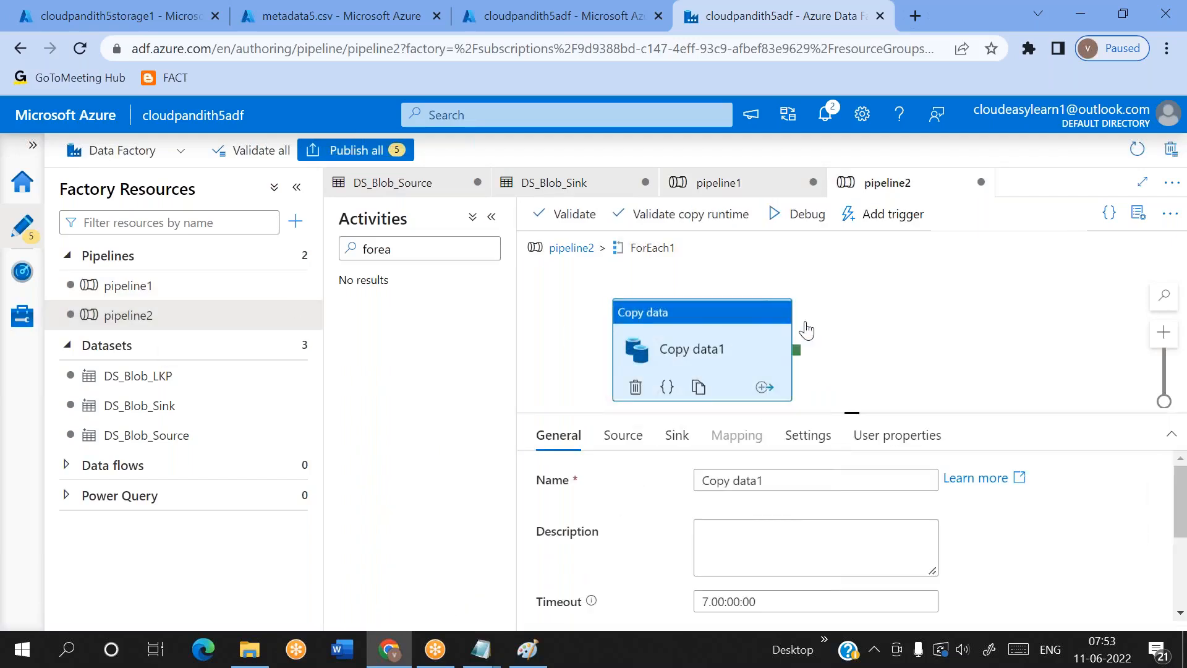
drag(703, 318, 798, 298)
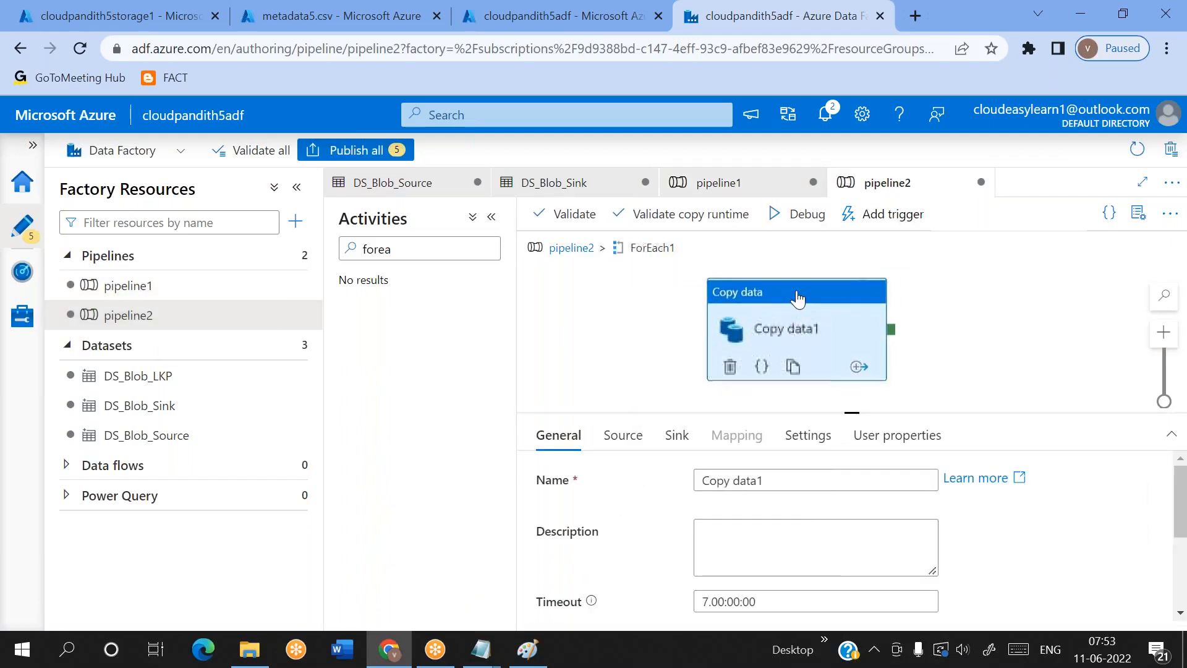
Clear the ds_param_srccontainer value in the source settings of the Copy data1 activity inside ForEach1
click(647, 449)
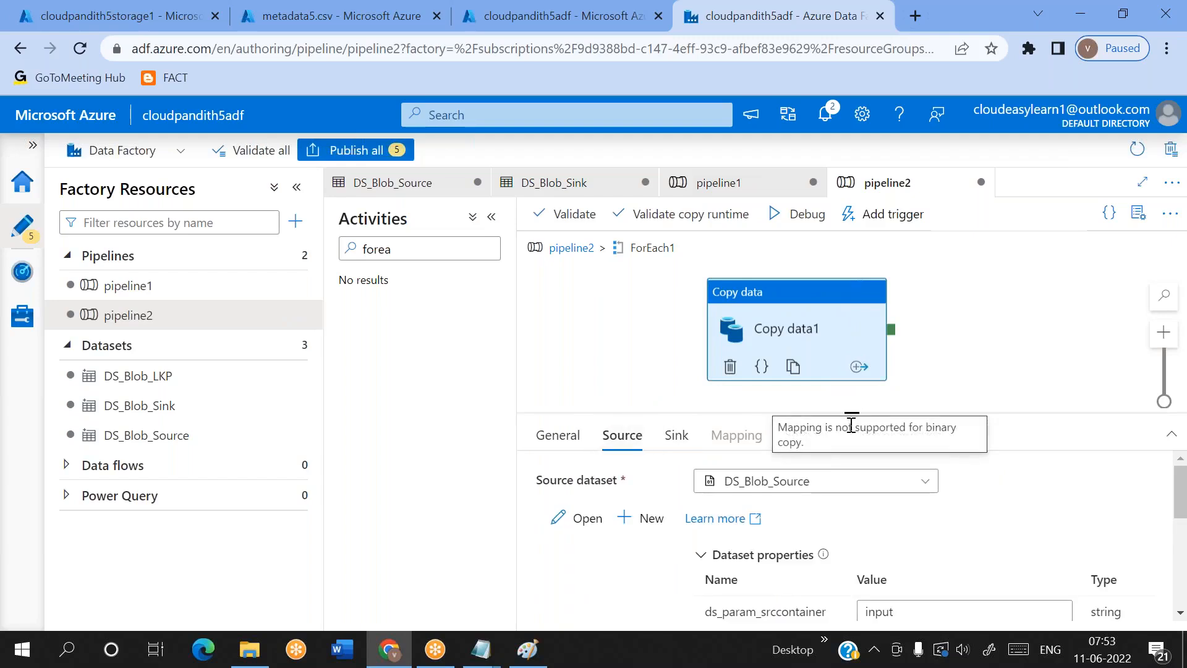
drag(839, 411, 842, 354)
click(901, 546)
drag(902, 547, 867, 552)
key(BackSpace)
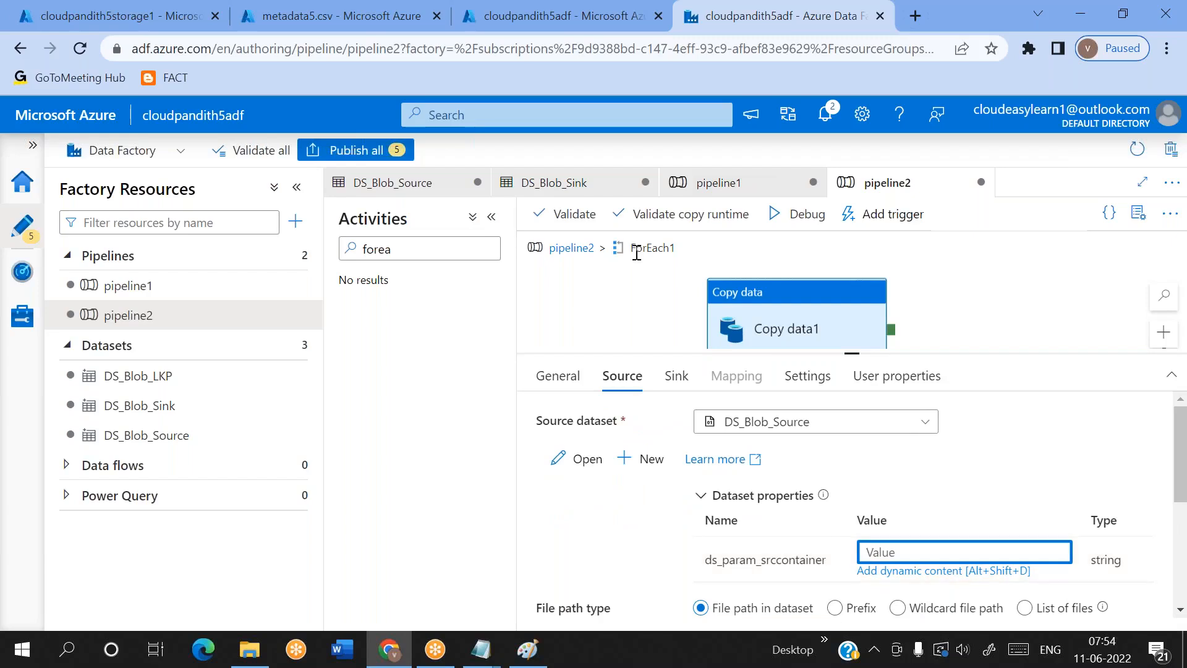
click(885, 576)
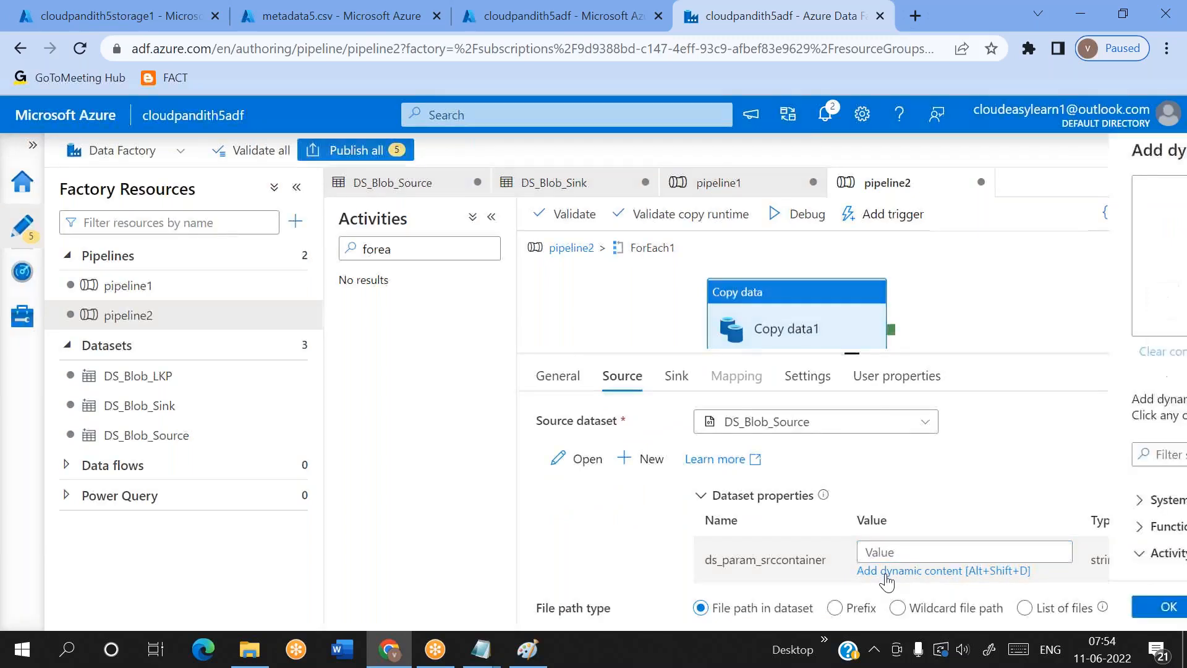
scroll(766, 542, down, 3)
click(715, 546)
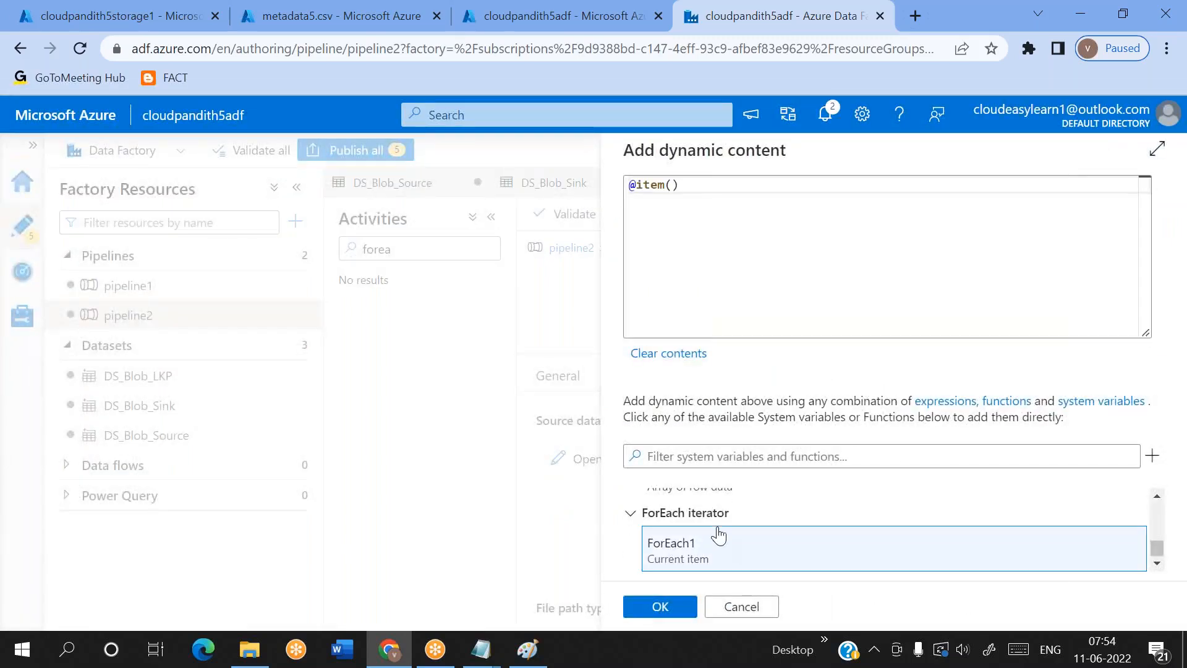
text(.)
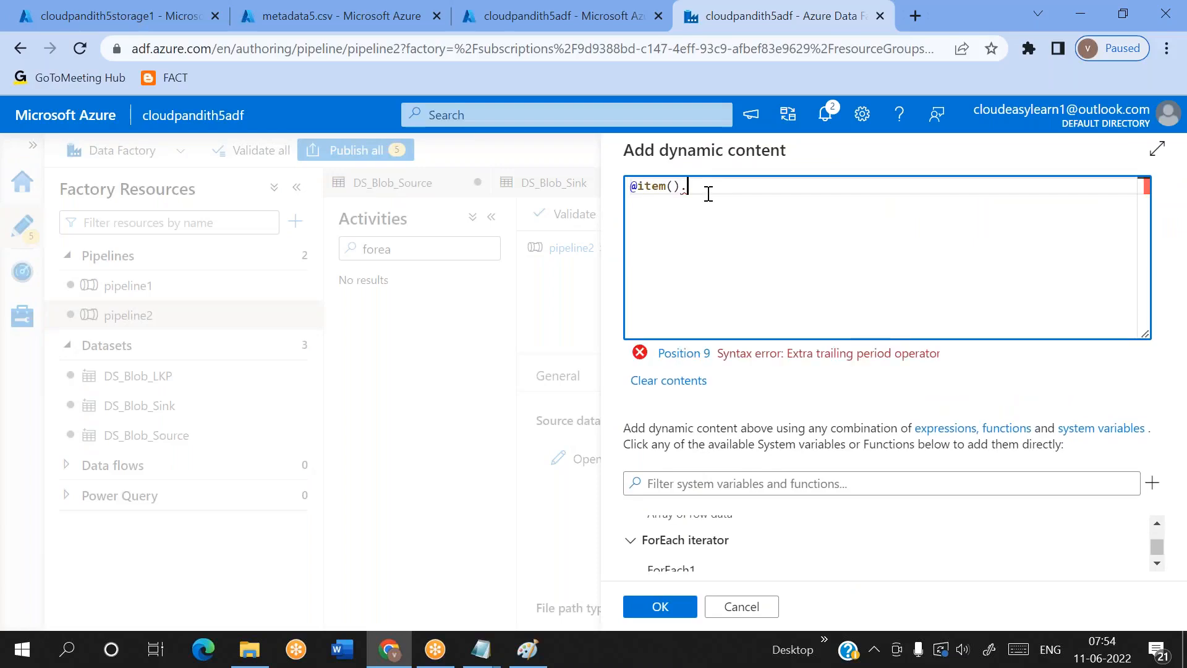
key(alt+Tab)
drag(62, 134, 213, 146)
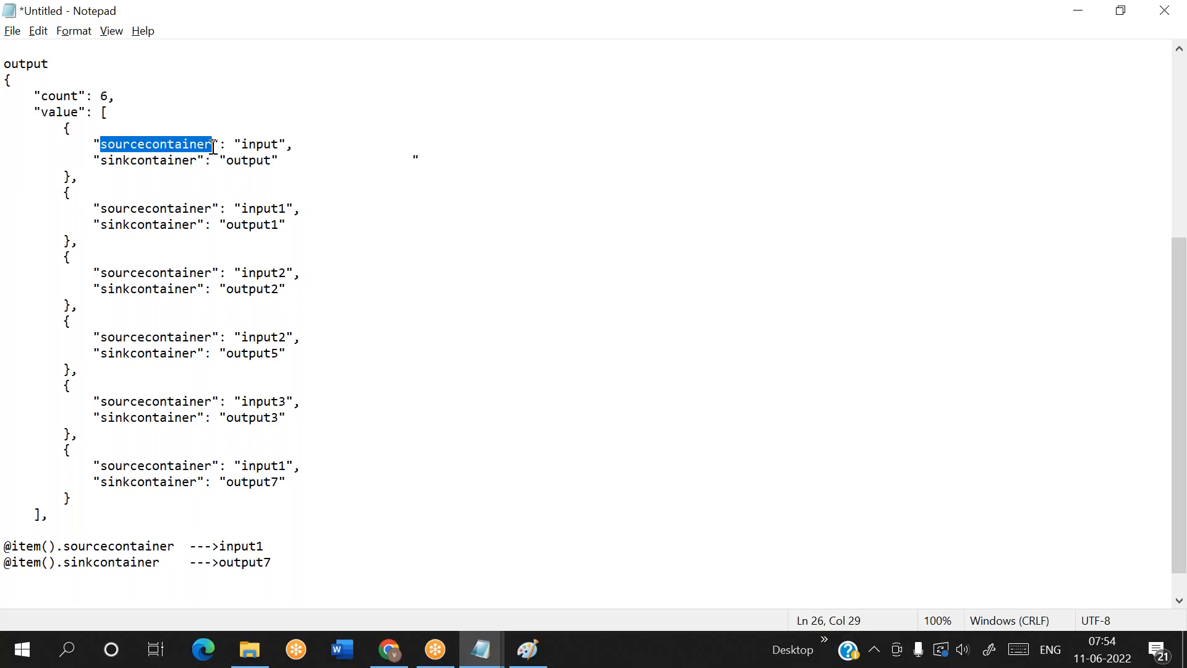
key(ctrl+c)
key(alt+Tab)
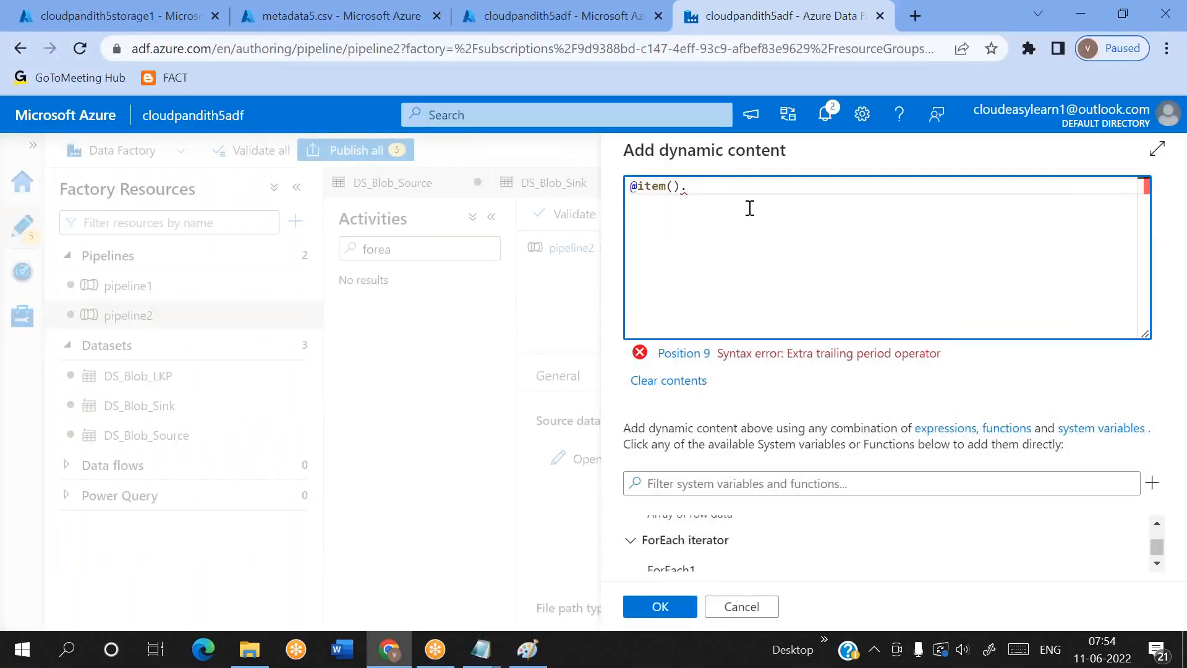
key(ctrl+v)
click(650, 607)
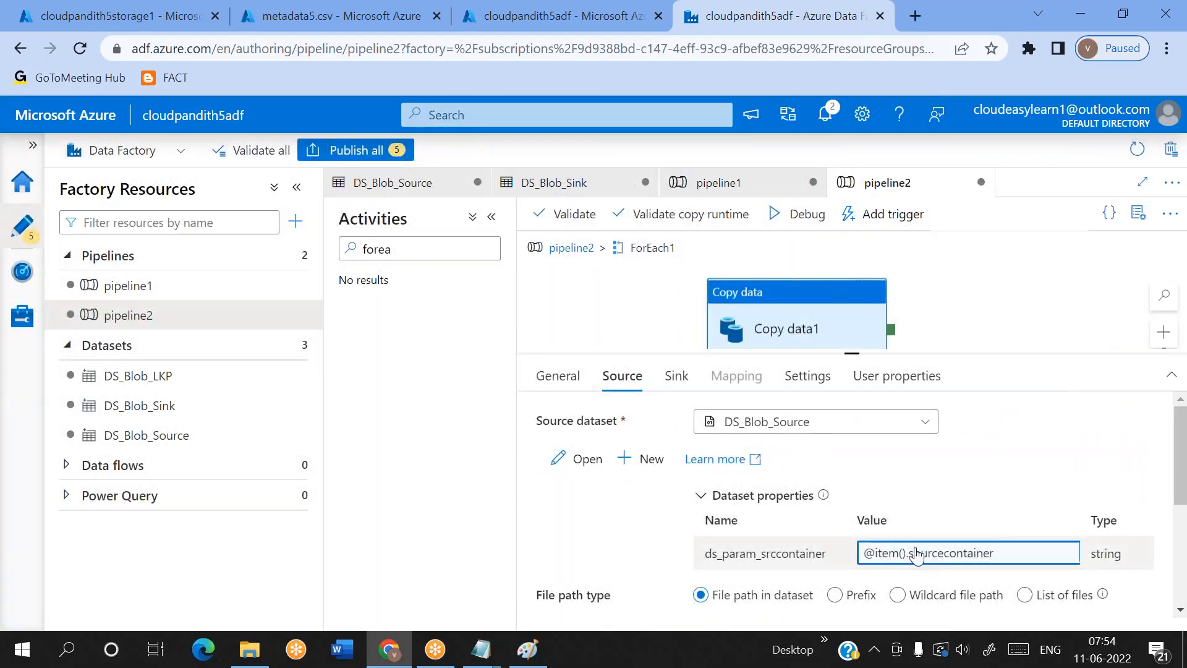
Clear the ds_param_sinkcontainer value in the sink settings of the Copy data1 activity
click(676, 375)
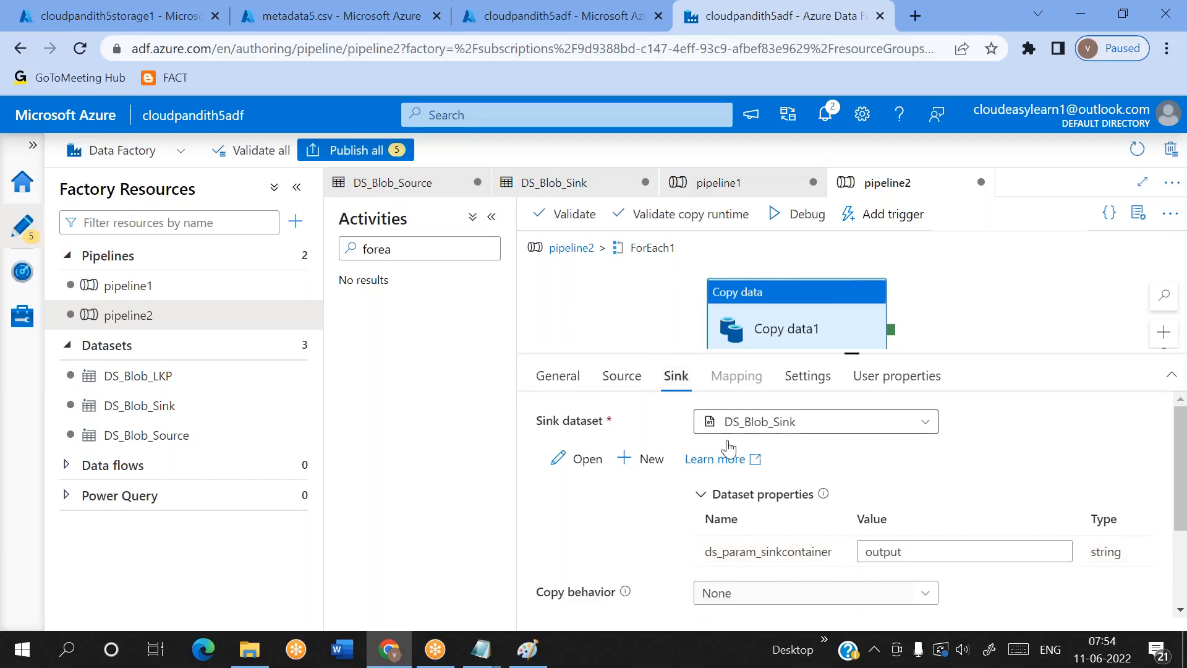
click(948, 550)
double_click(948, 551)
key(BackSpace)
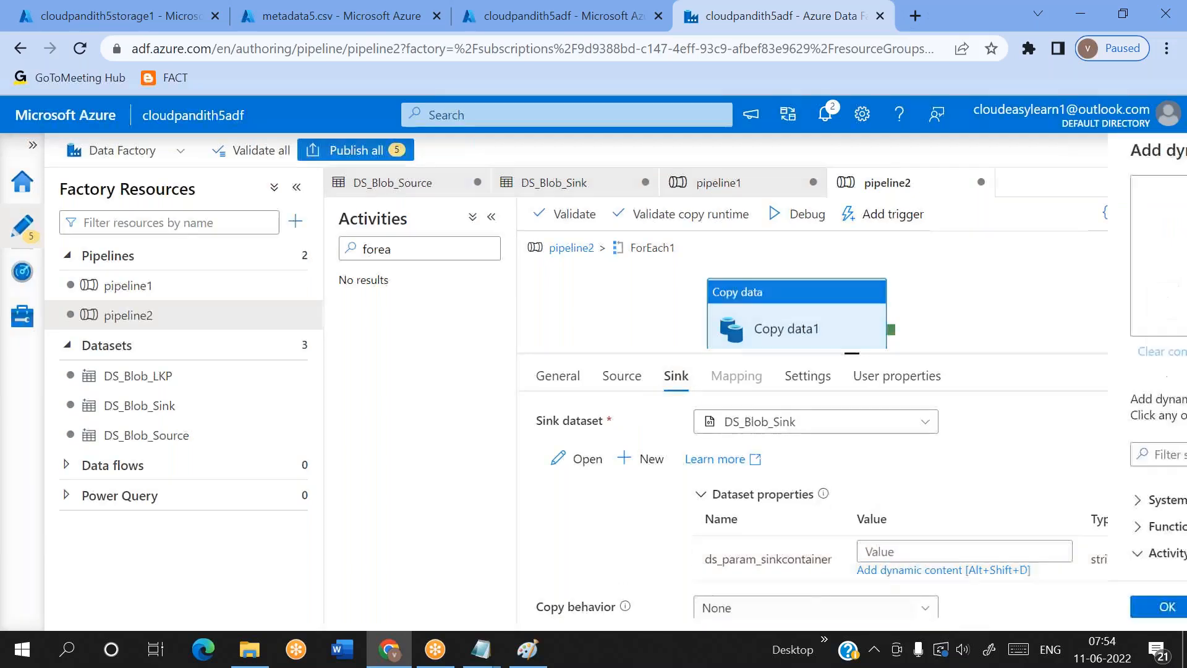
click(880, 570)
scroll(777, 542, down, 5)
click(721, 553)
click(724, 185)
text(.)
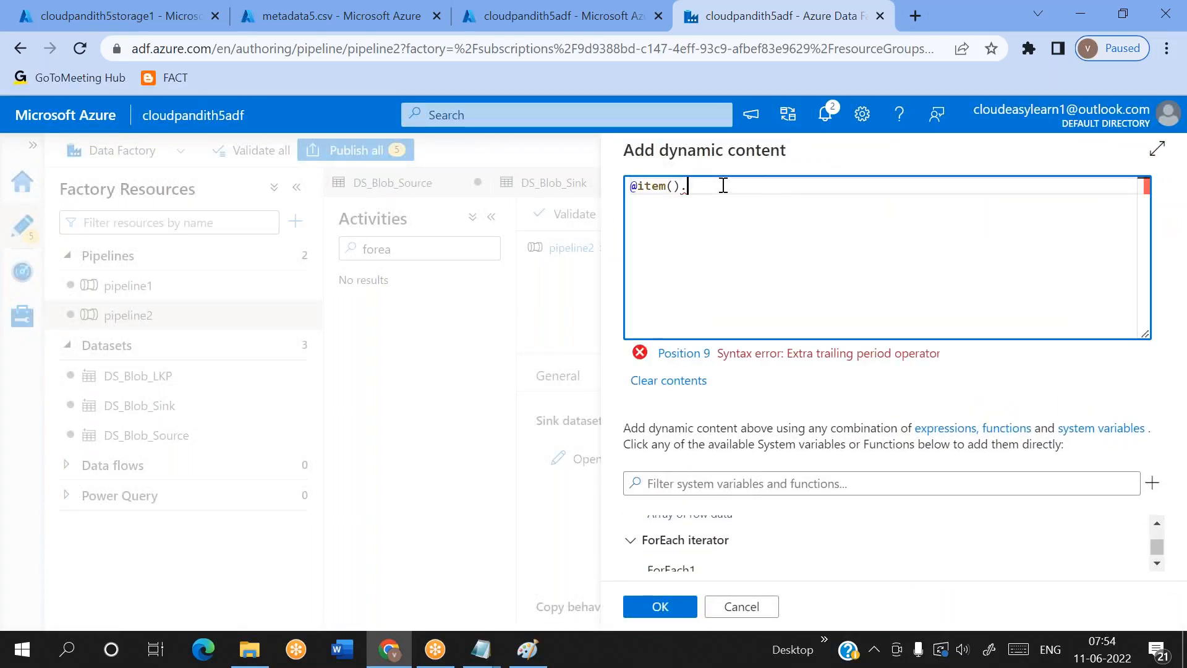
key(alt+Tab)
drag(101, 160, 196, 161)
key(alt+Tab)
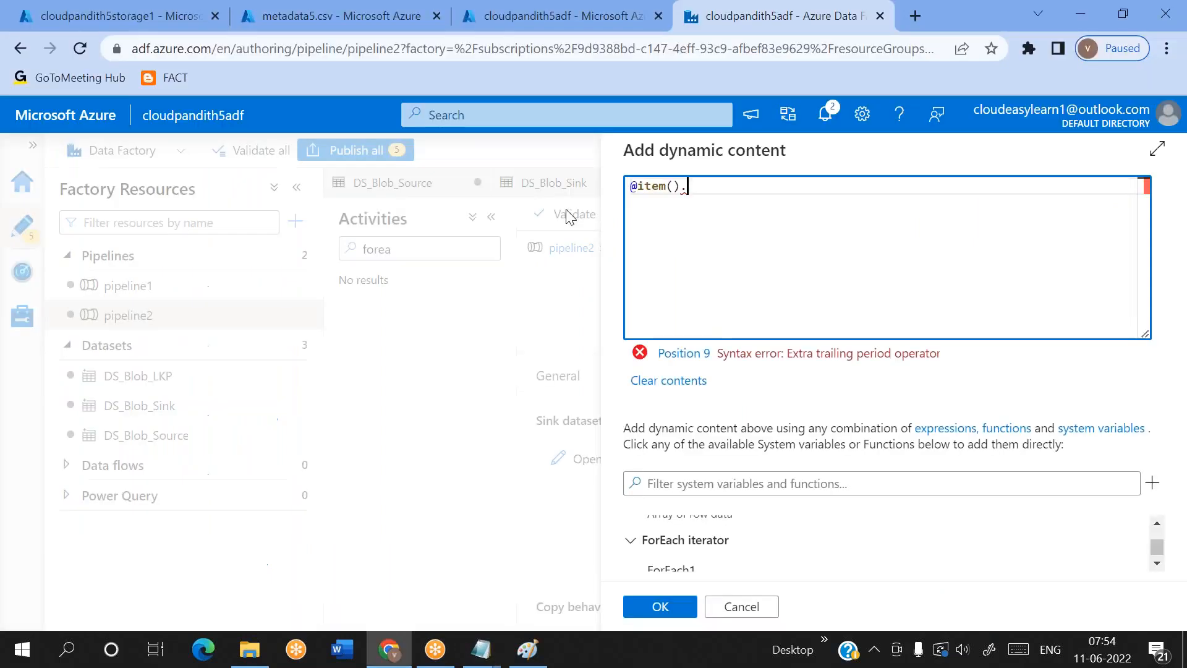
key(ctrl+v)
click(659, 607)
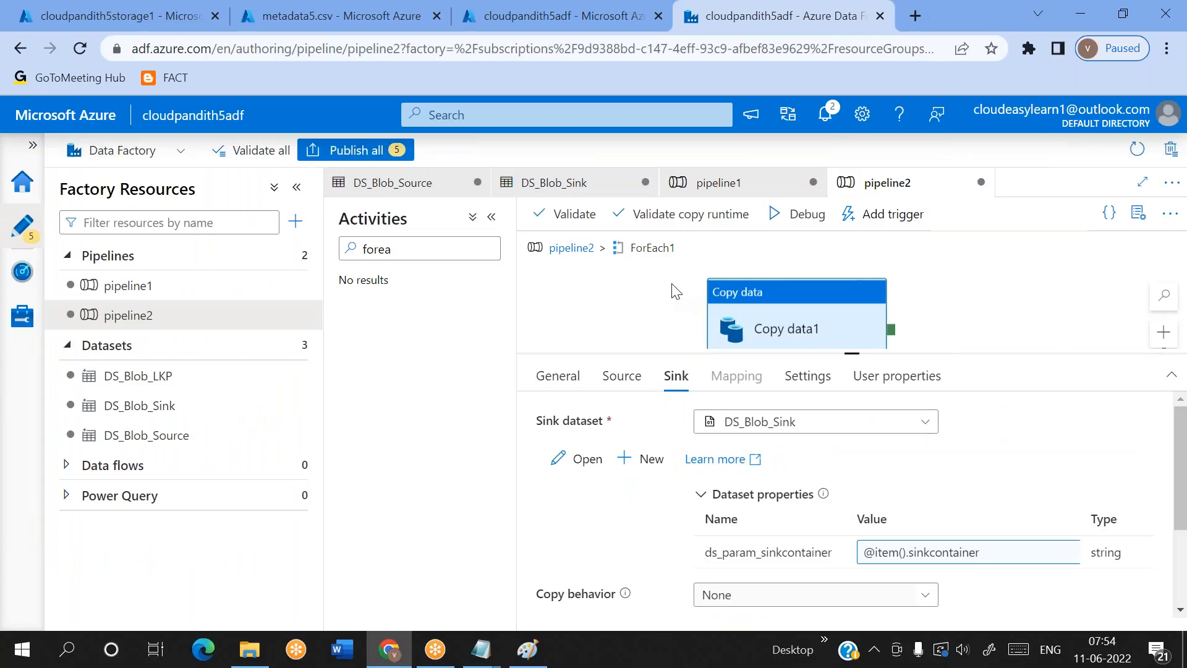
Compare the first two entries of the lookup output in the Notepad notes with Copy data1's source and sink container parameters
key(alt+Tab)
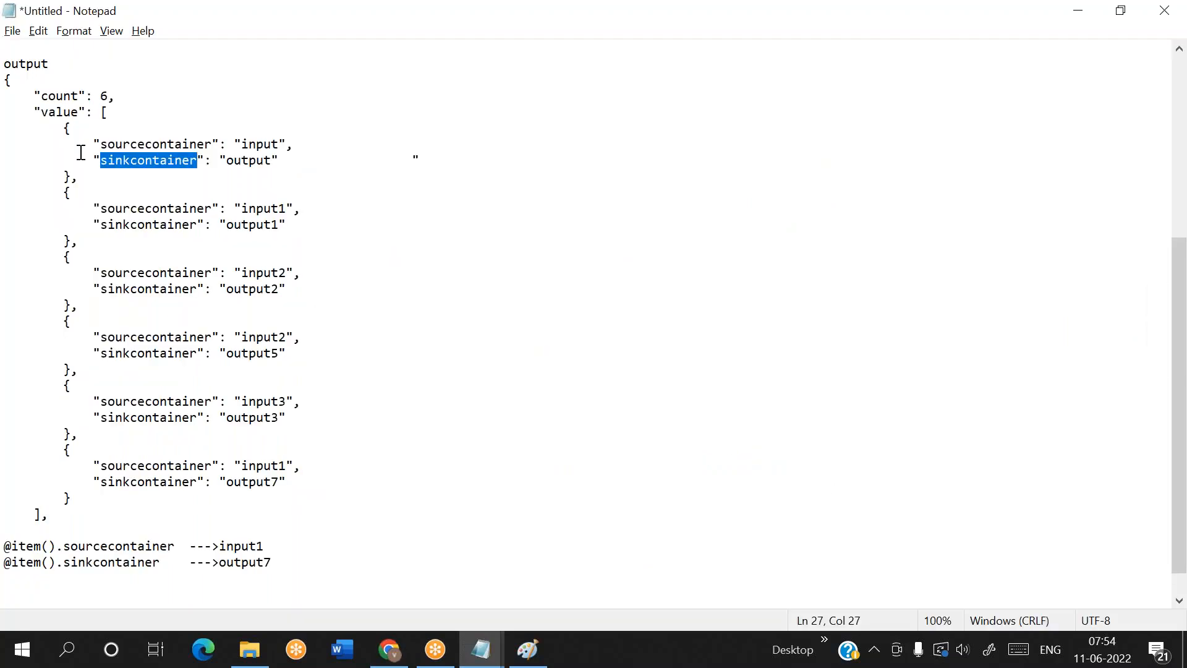
drag(64, 129, 93, 183)
key(alt+Tab)
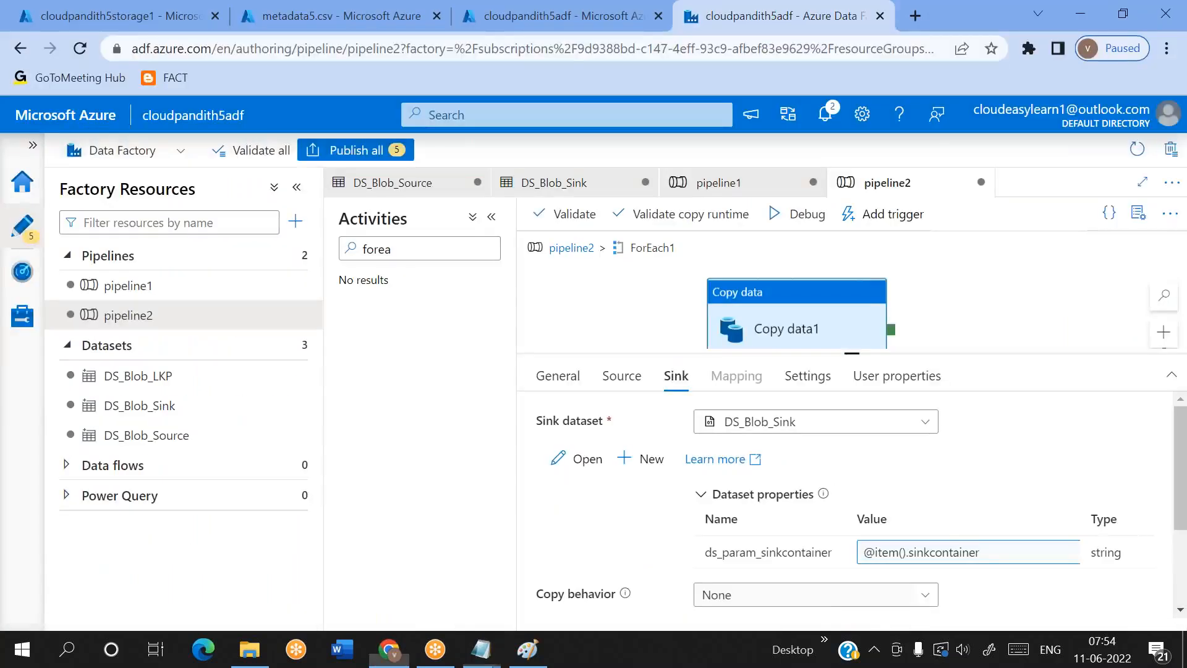
click(624, 377)
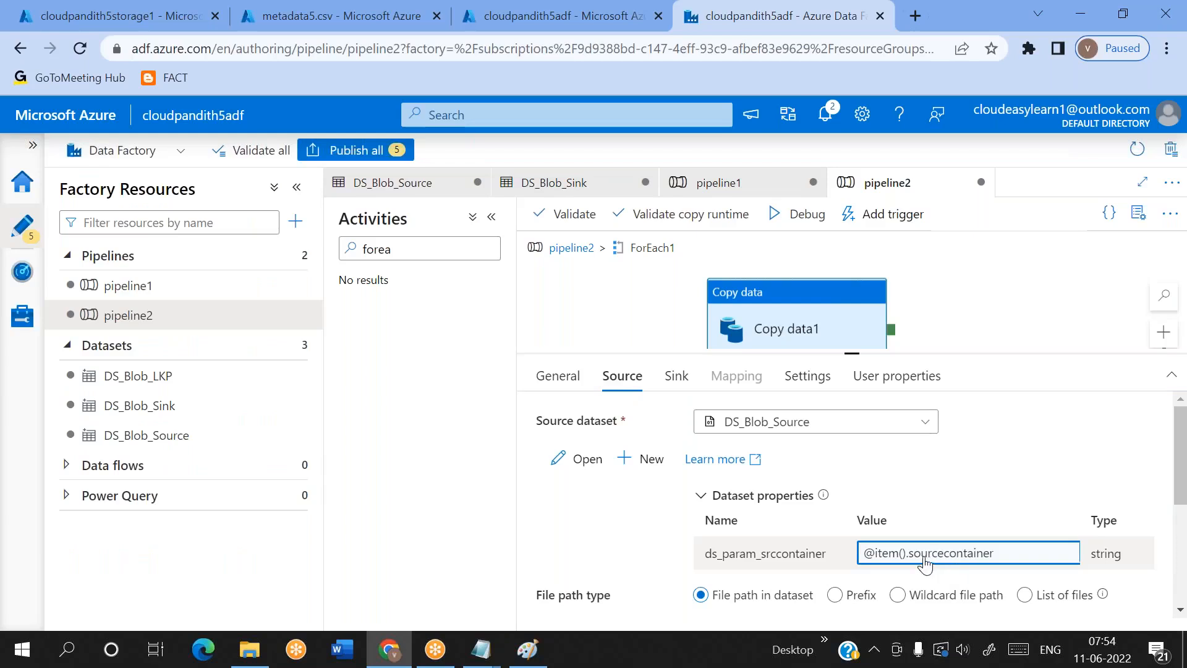
click(677, 377)
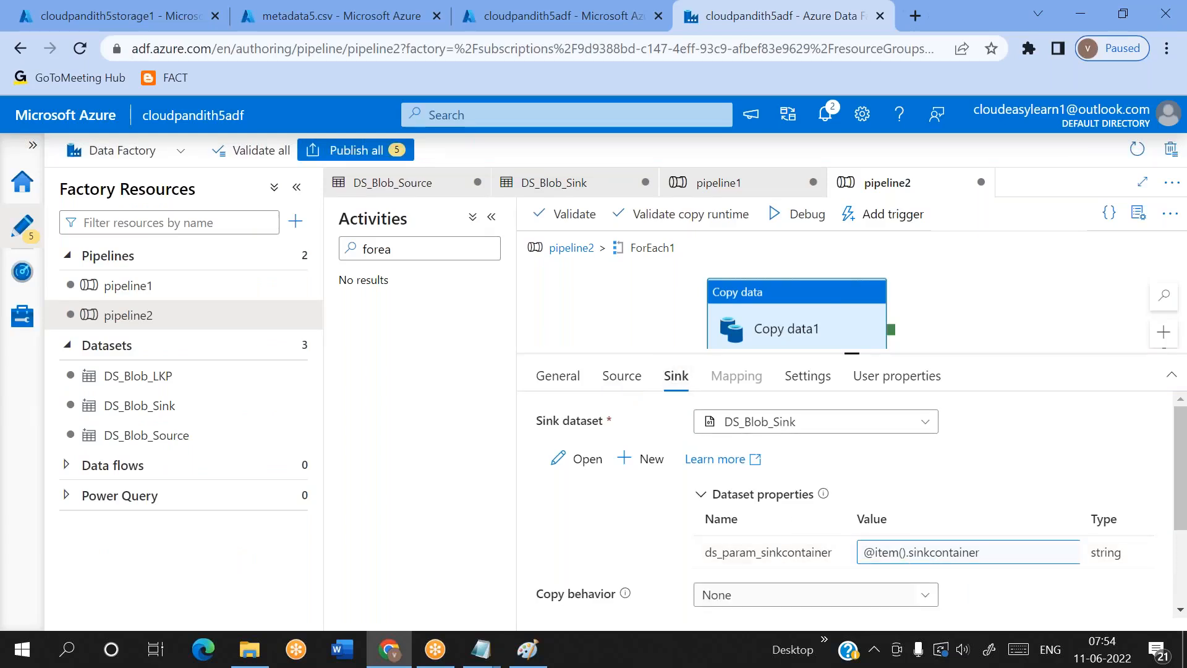
click(622, 390)
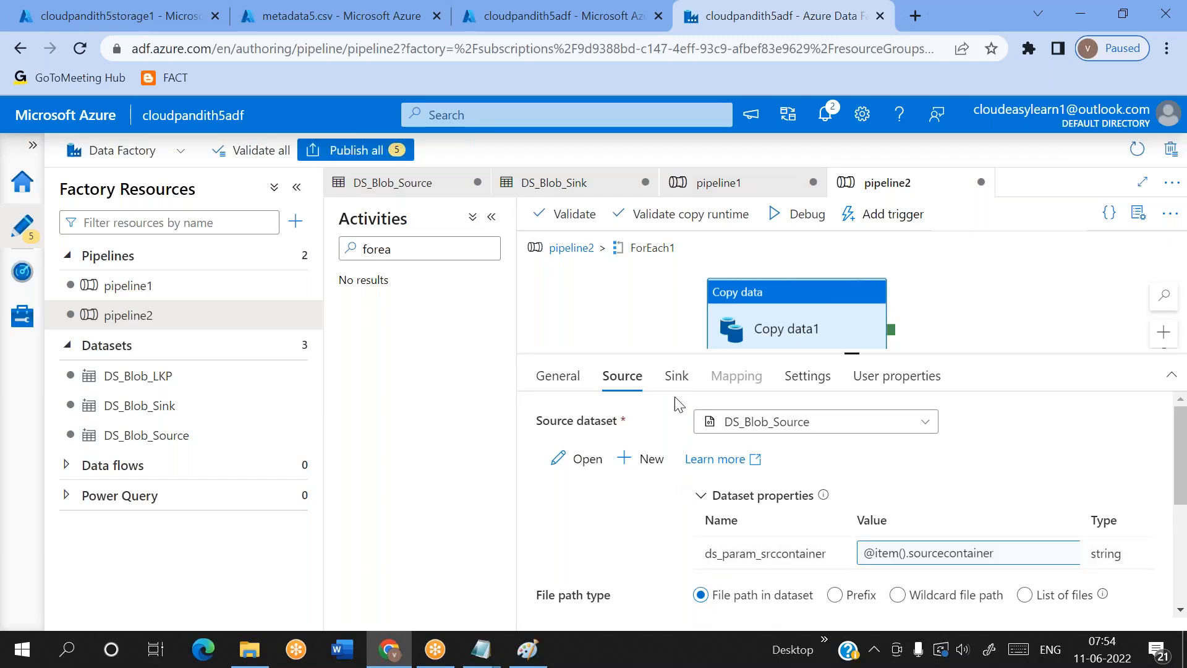
click(678, 377)
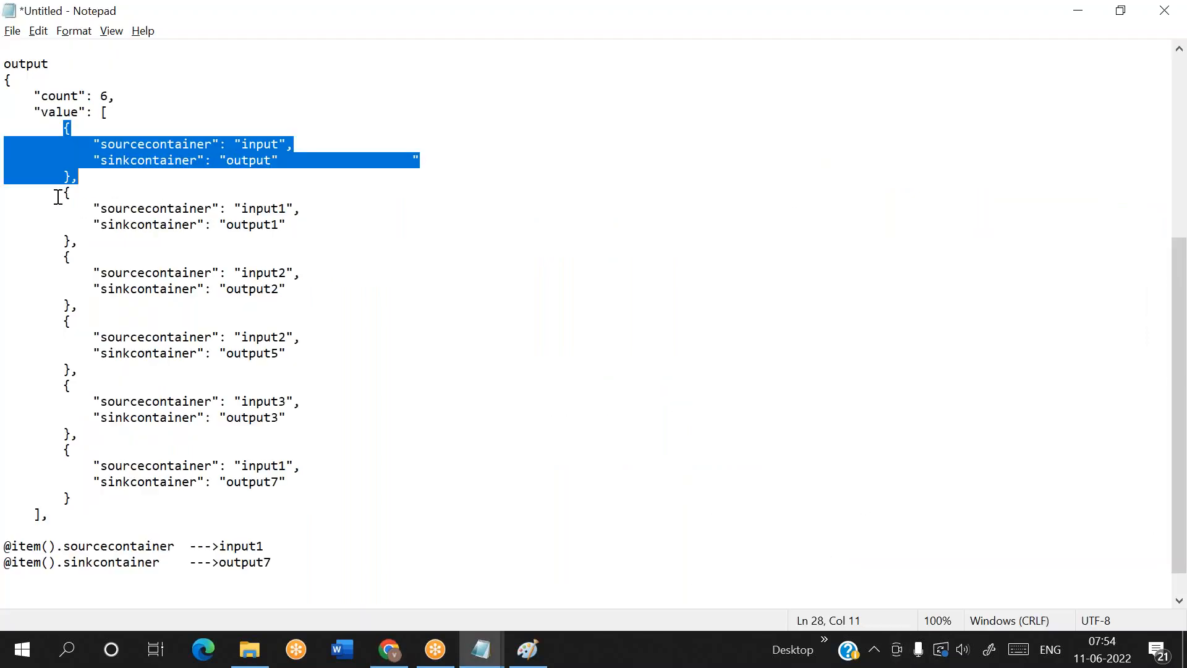
drag(59, 192, 97, 243)
key(alt+Tab)
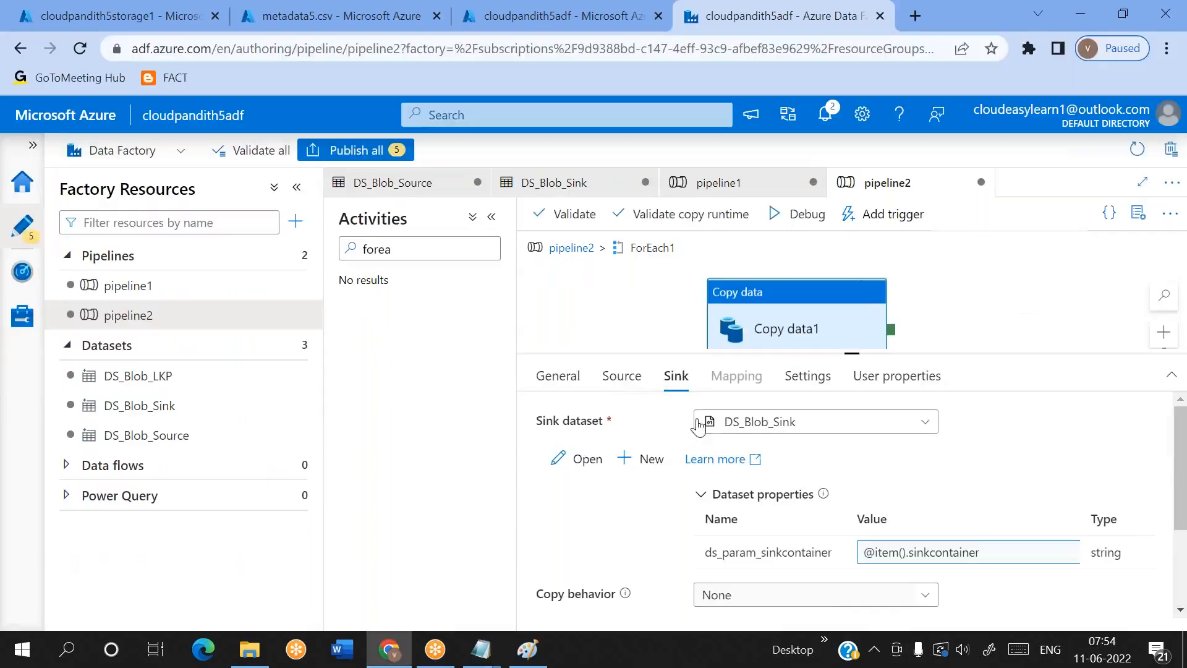
click(623, 378)
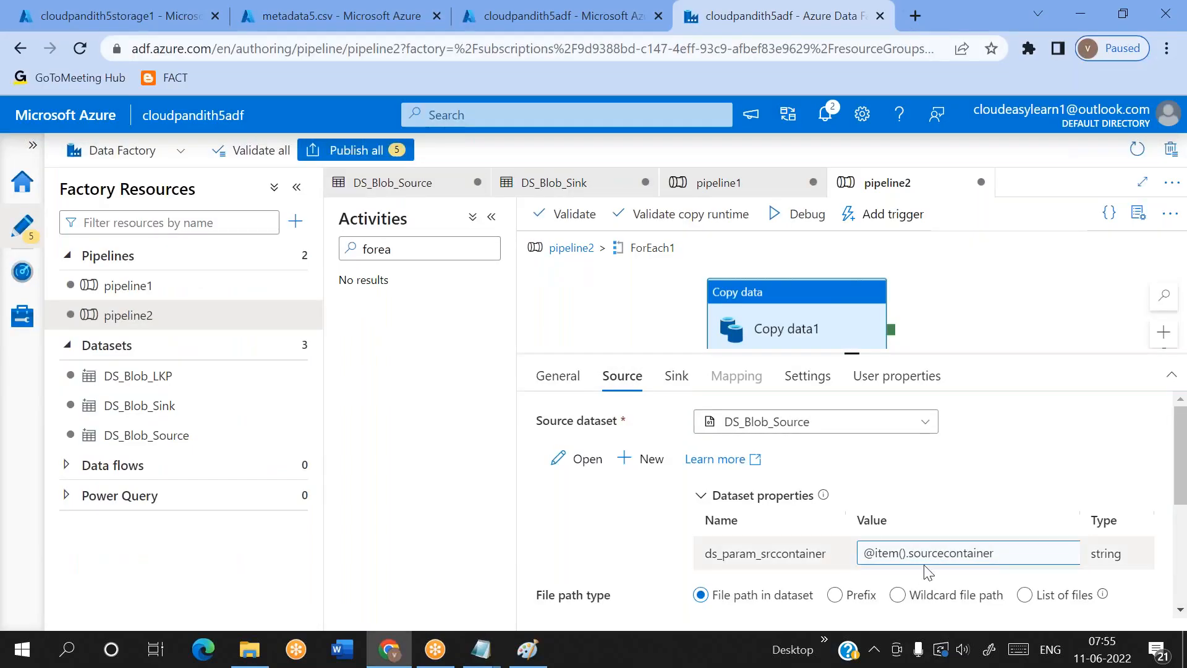
key(alt+Tab)
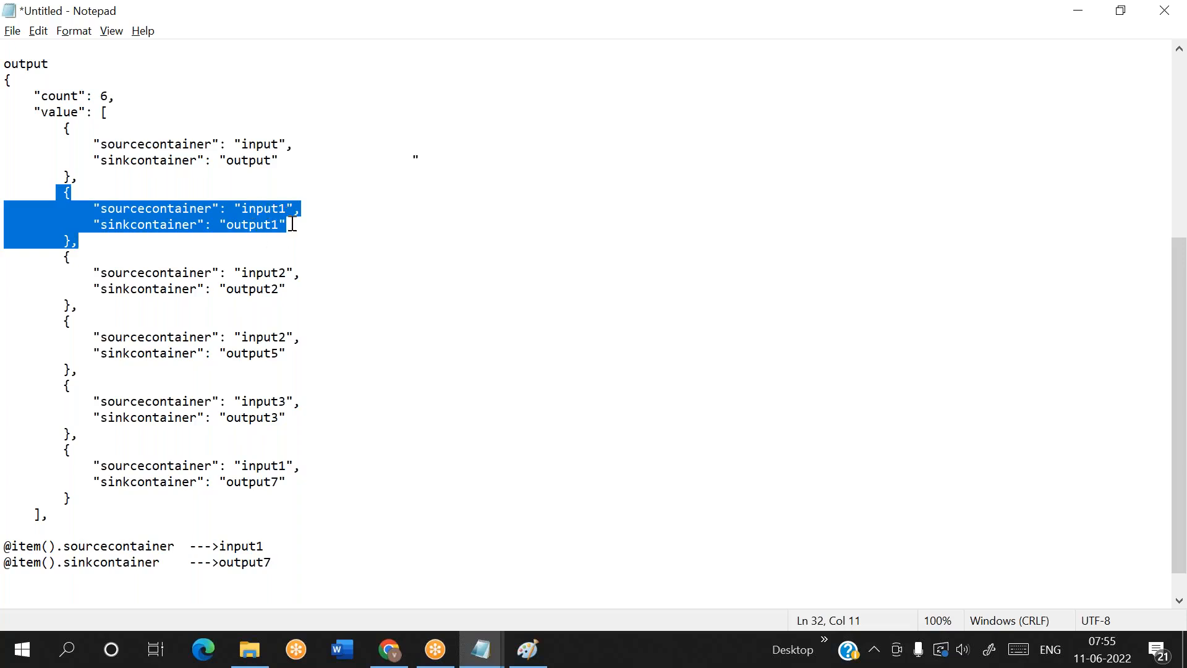
key(alt+Tab)
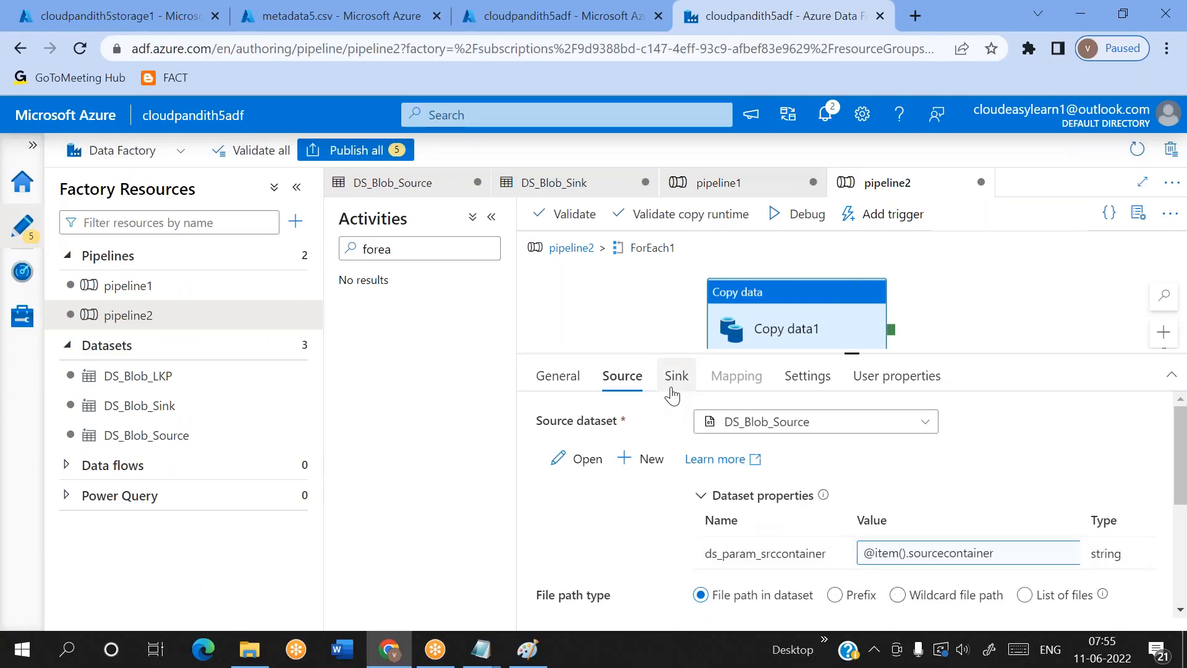
click(676, 377)
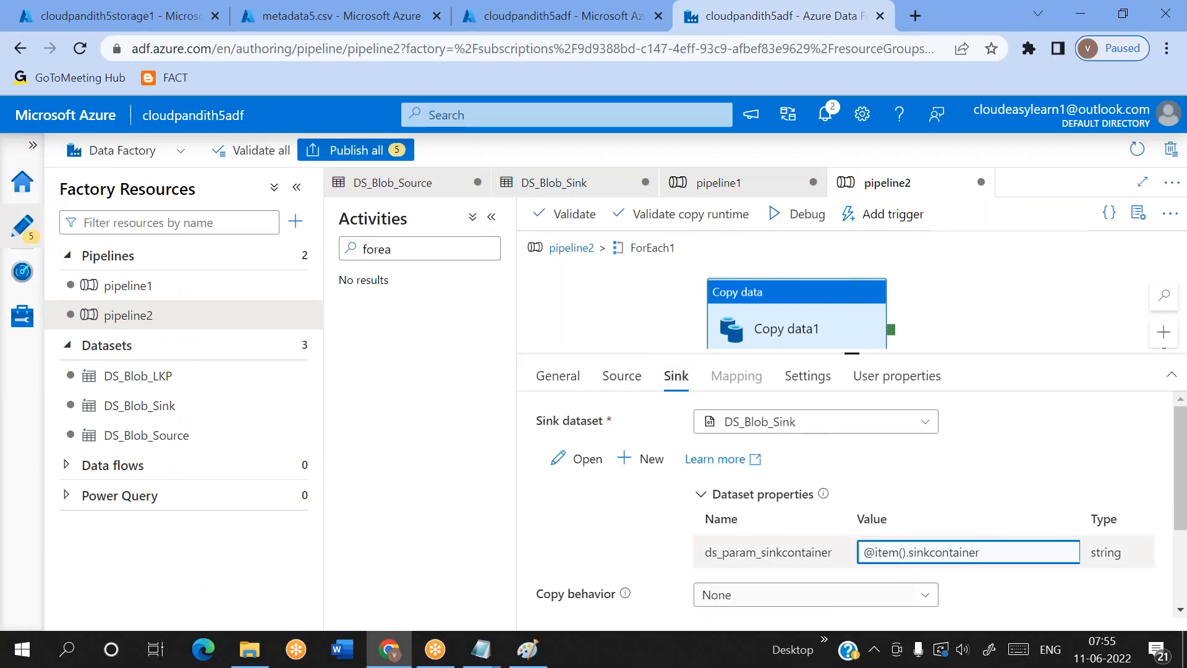
key(alt+Tab)
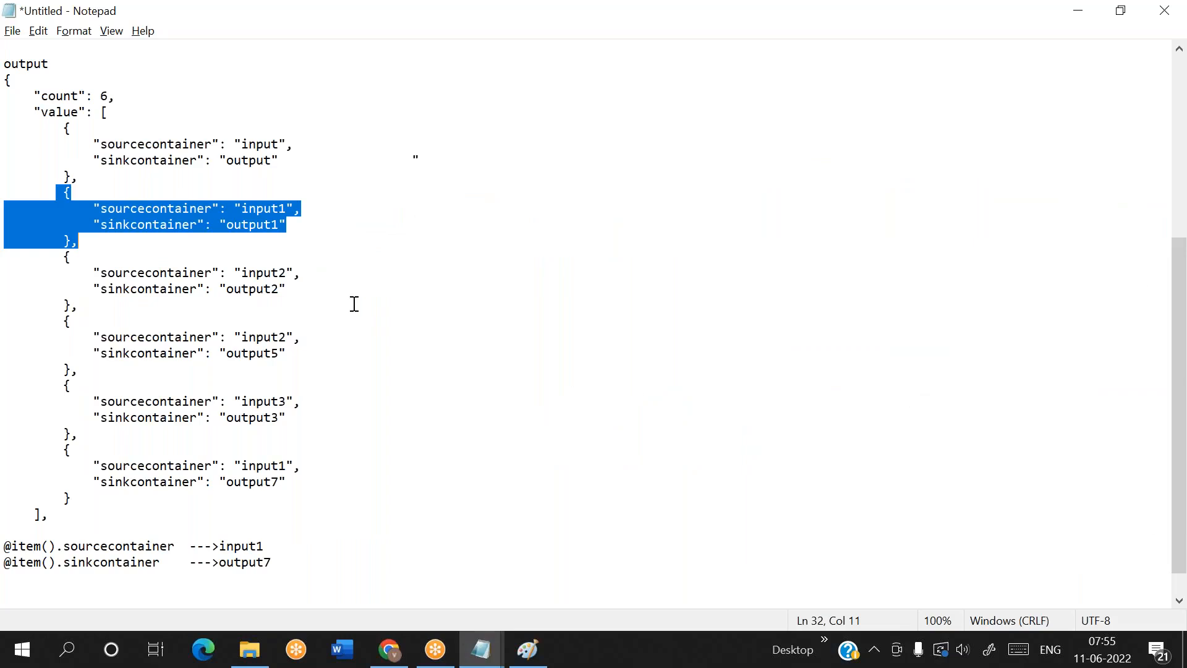
Compare the last entry of the lookup output, input1 to output7, with Copy data1's source and sink container parameters
click(262, 232)
drag(48, 453, 90, 499)
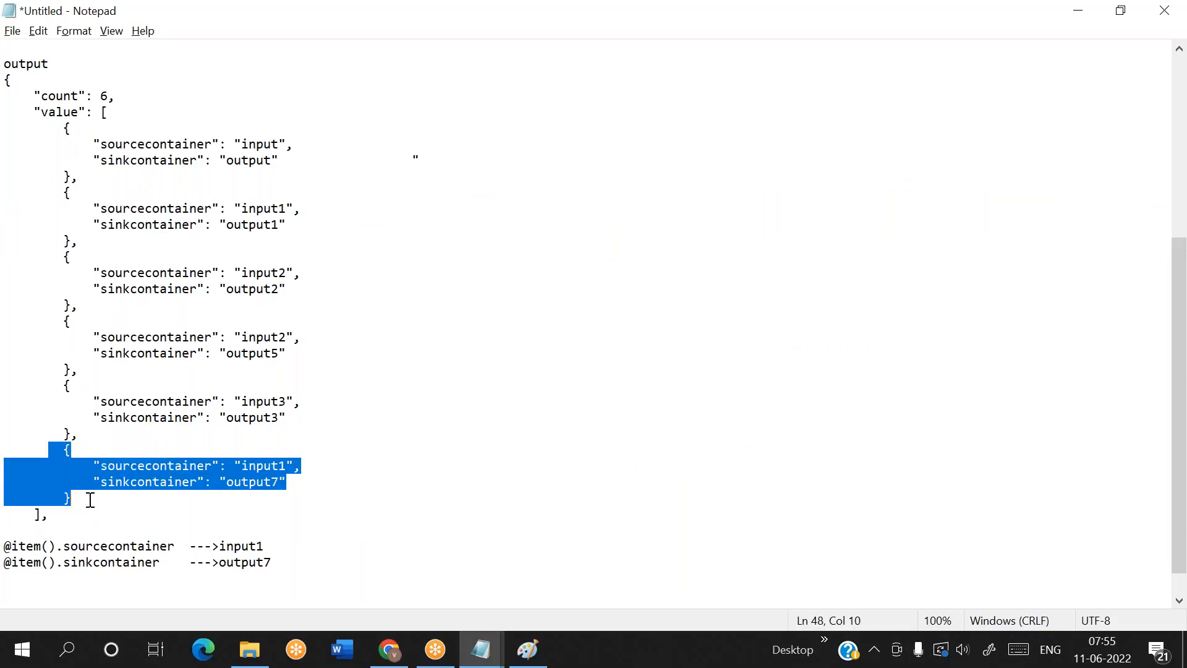
key(alt+Tab)
click(624, 376)
click(897, 594)
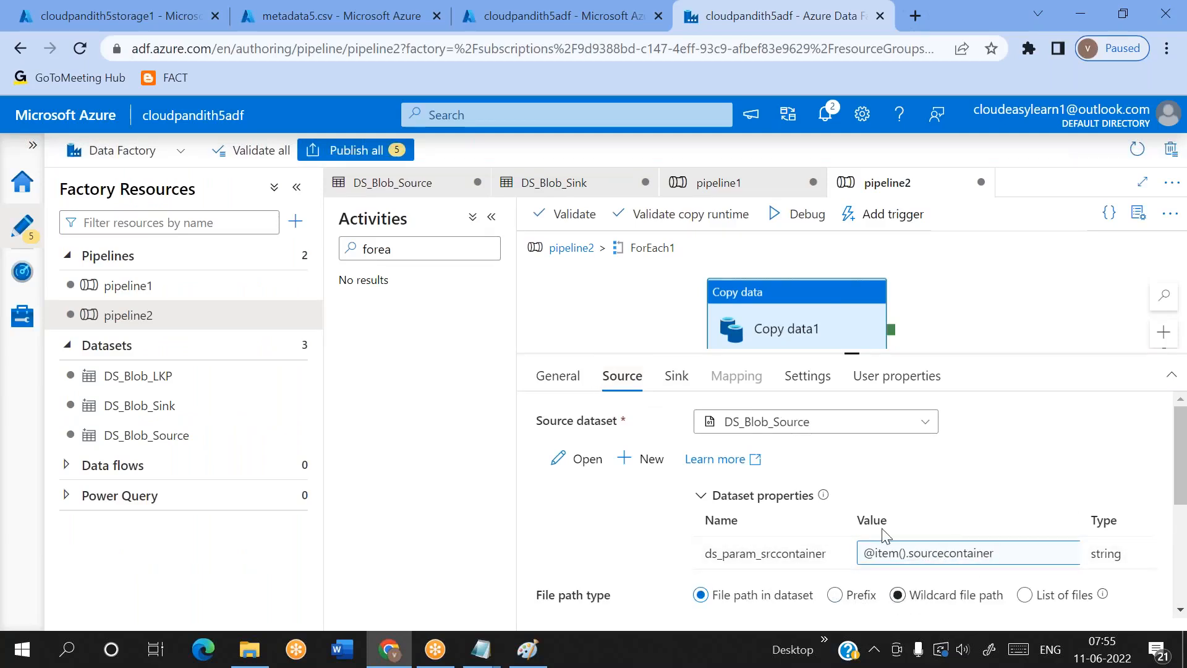
click(677, 376)
click(963, 552)
key(alt+Tab)
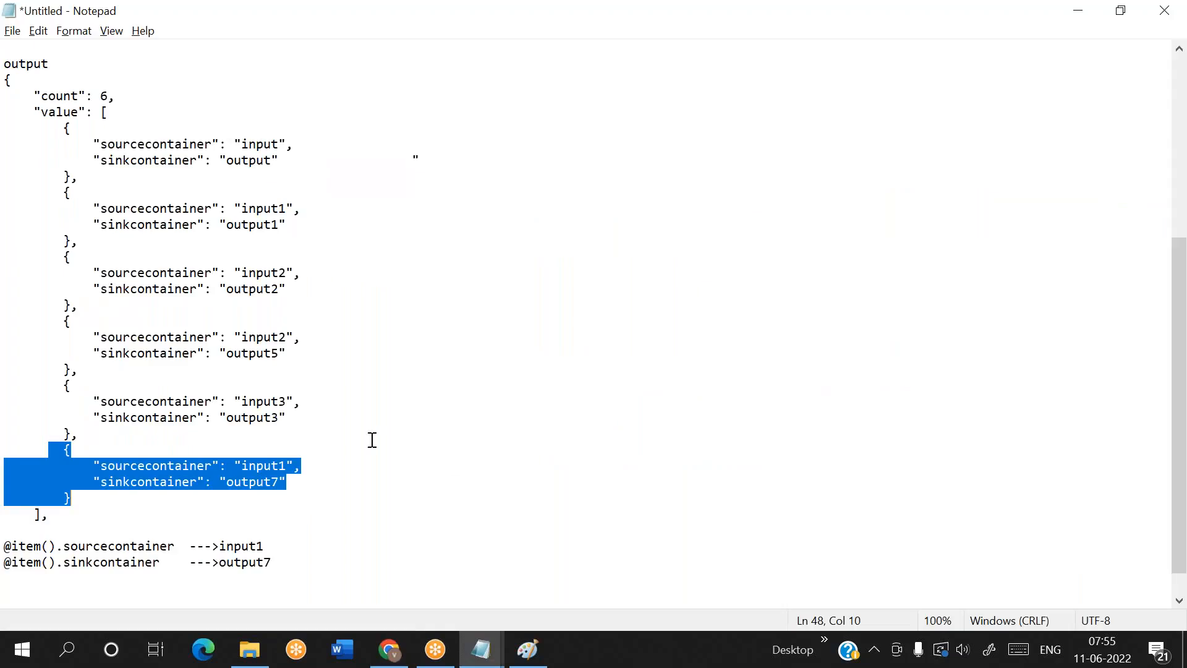
drag(220, 481, 328, 486)
key(alt+Tab)
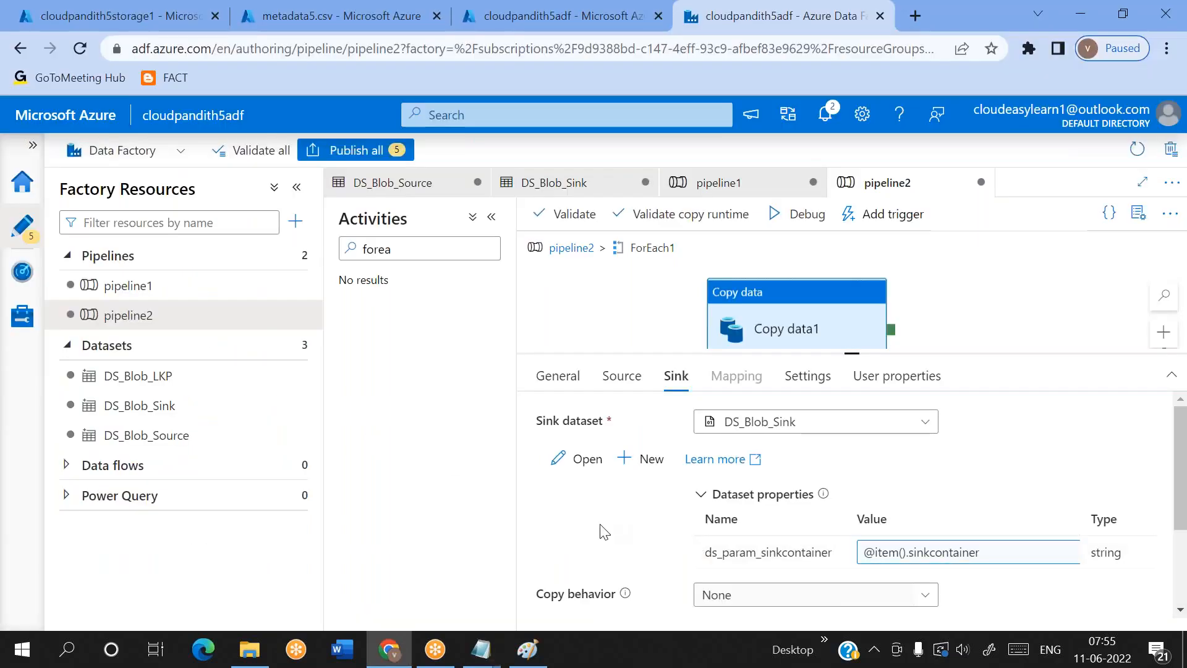
Return to the pipeline2 level, select Lookup1, and examine the container pairs, count and value array of its output in Notepad
click(572, 249)
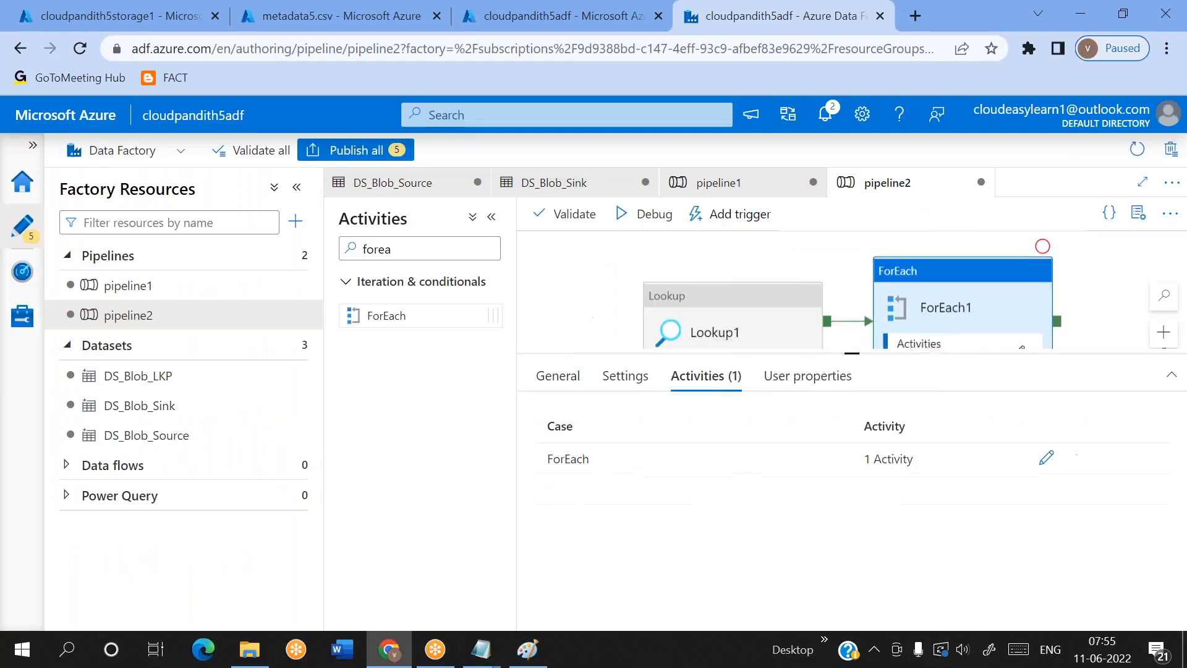
click(718, 318)
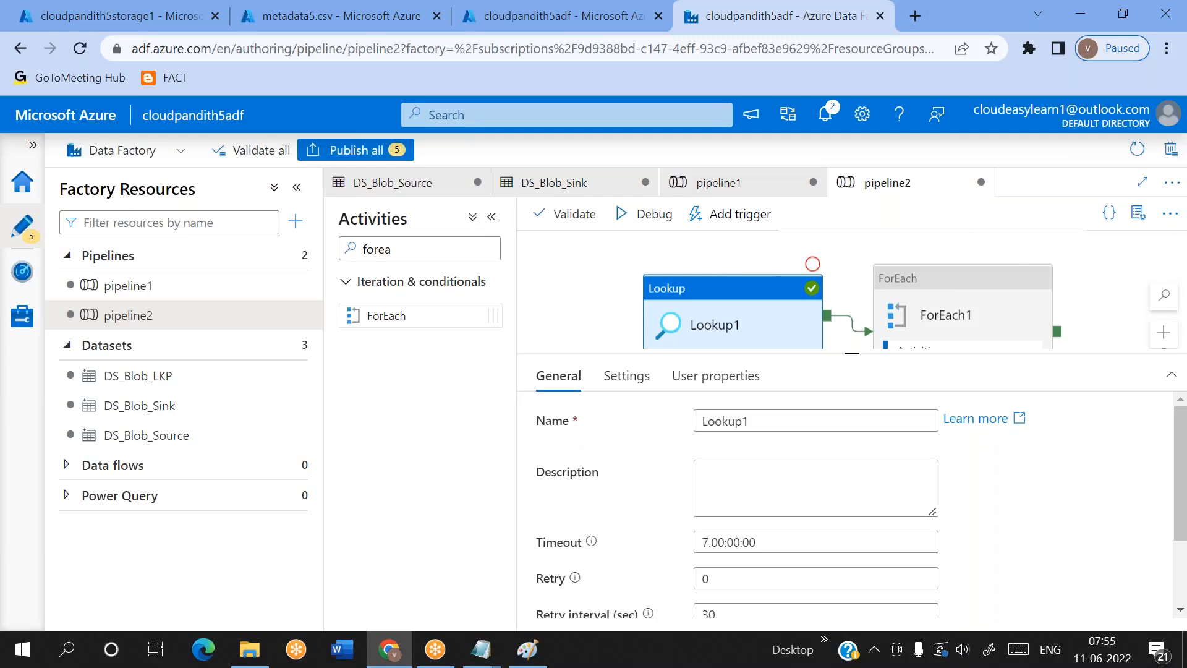
key(alt+Tab)
drag(133, 144, 189, 144)
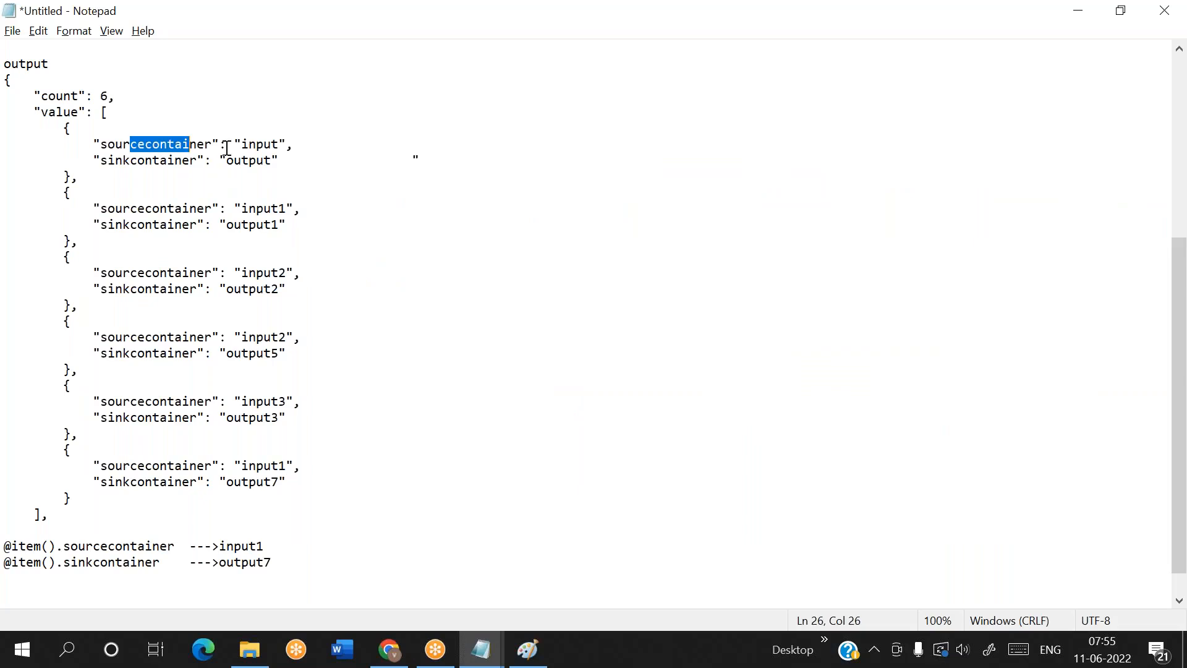
drag(122, 160, 253, 160)
key(alt+Tab)
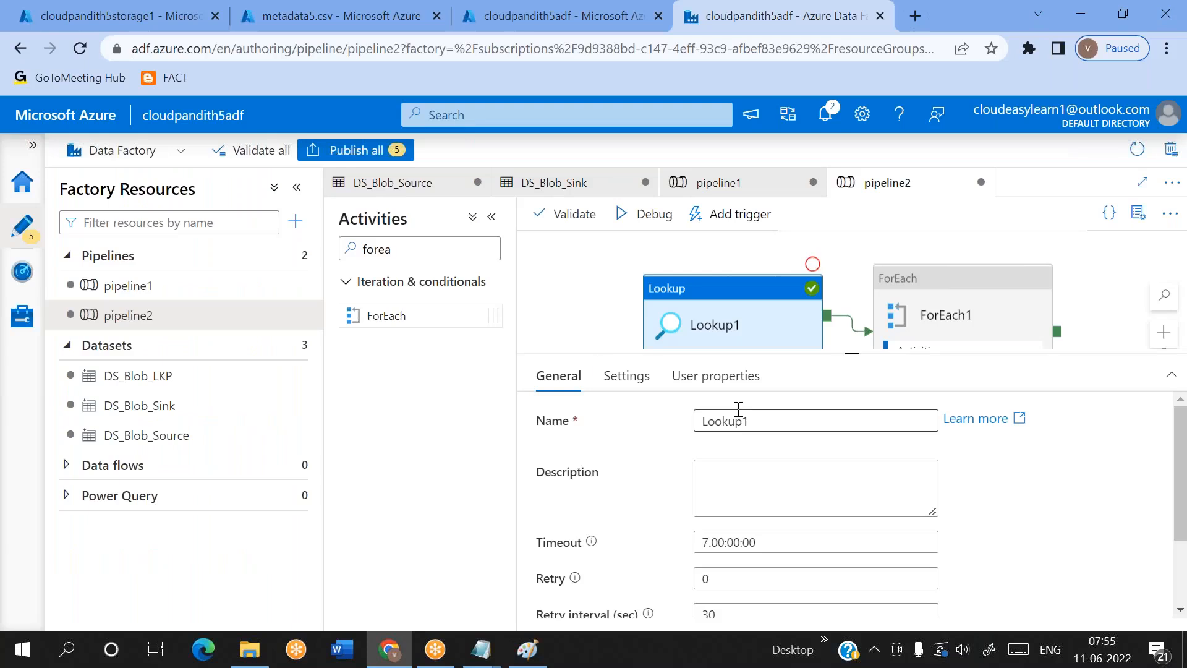
key(alt+Tab)
drag(63, 192, 185, 241)
drag(63, 257, 128, 371)
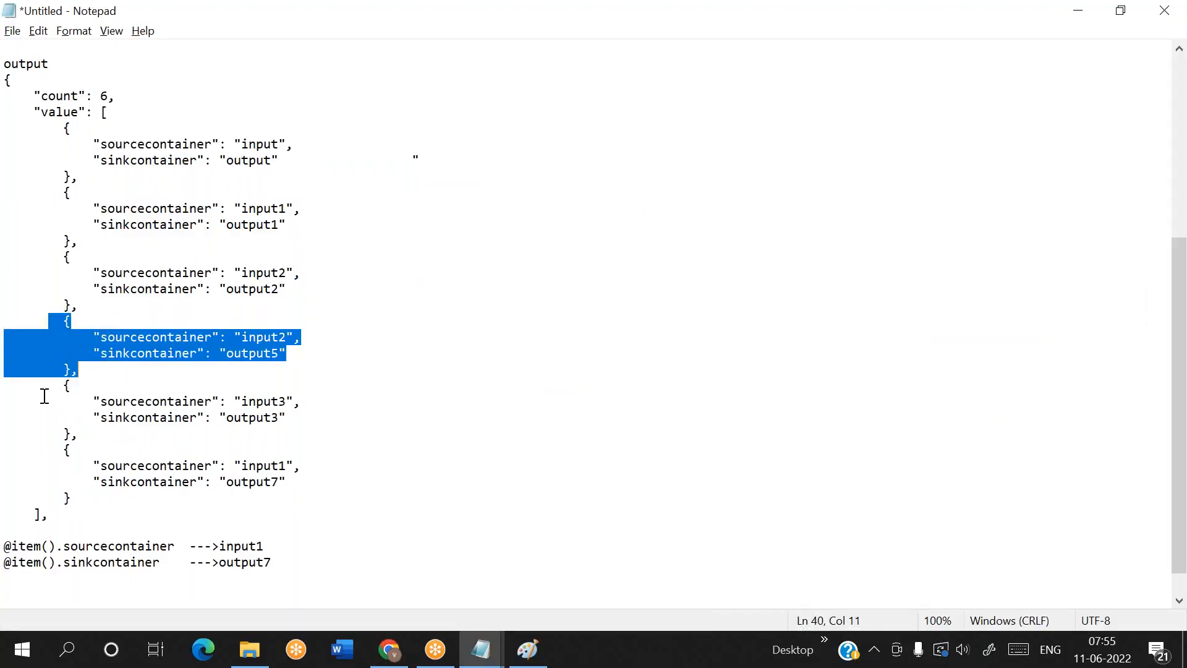
drag(49, 388, 115, 401)
drag(36, 96, 117, 97)
click(120, 98)
drag(26, 112, 80, 519)
key(alt+Tab)
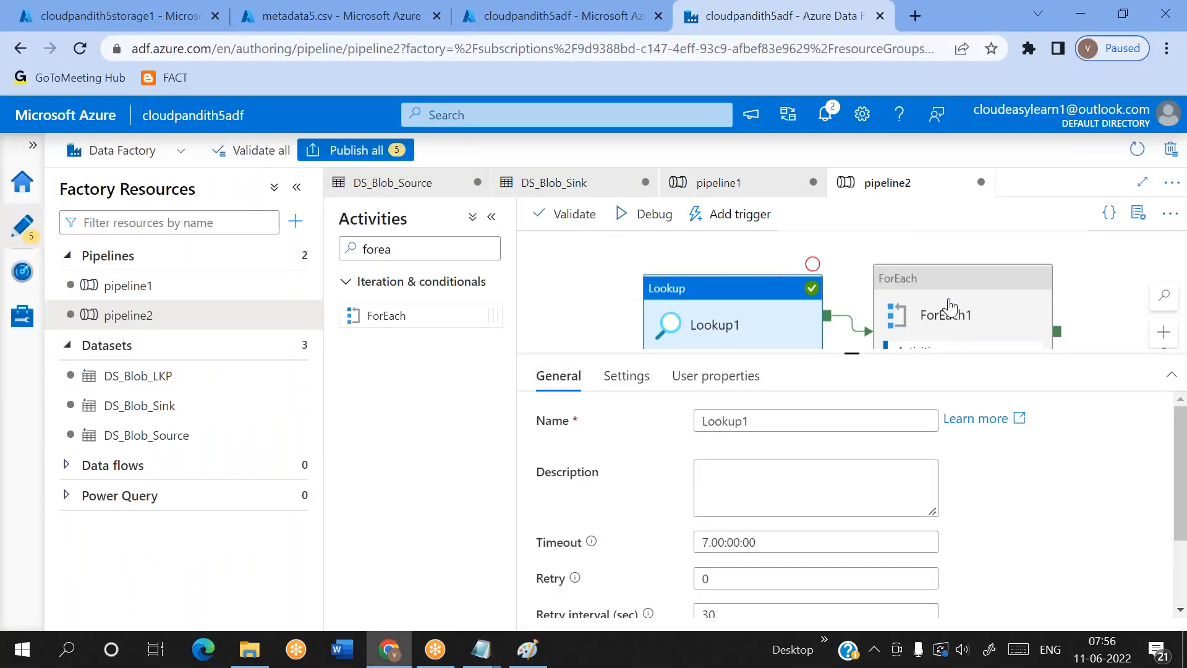
Select ForEach1 and go through the entries of the value array it iterates over in the Notepad notes
drag(946, 310, 927, 297)
key(alt+Tab)
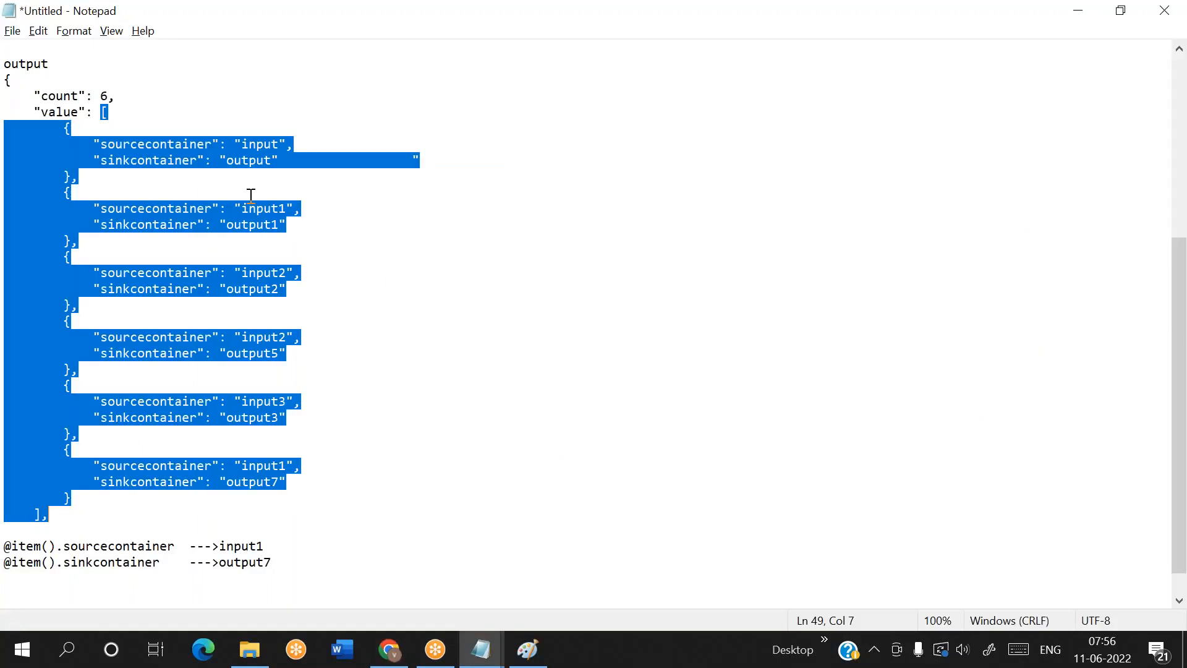
click(154, 193)
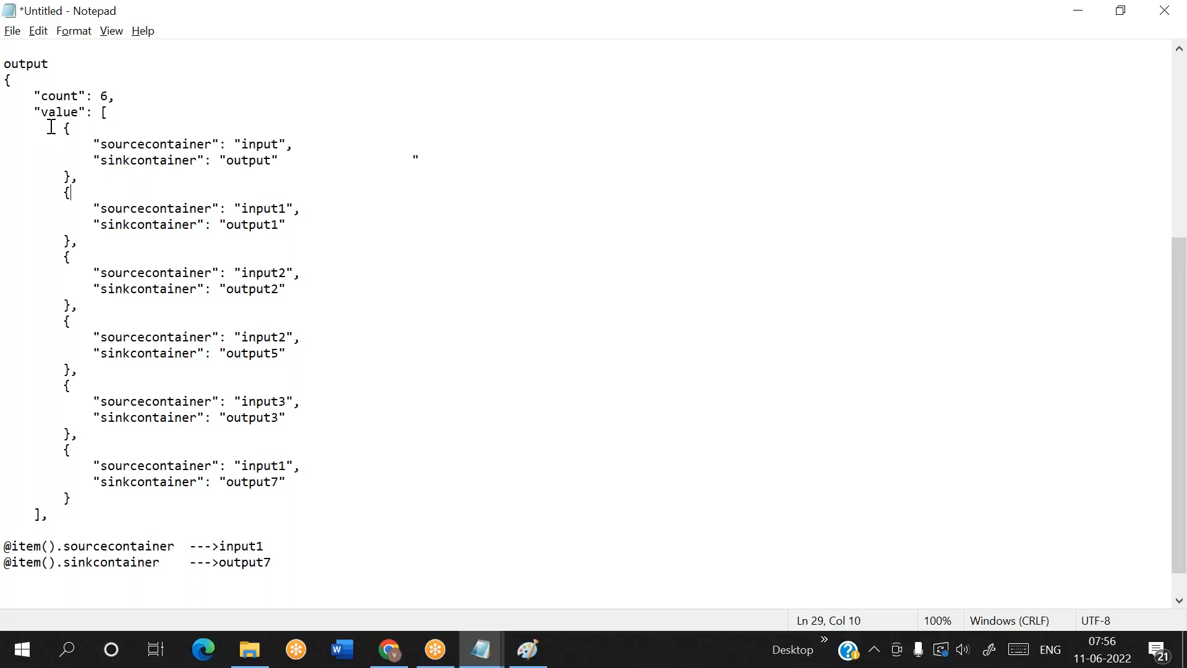
drag(51, 126, 80, 176)
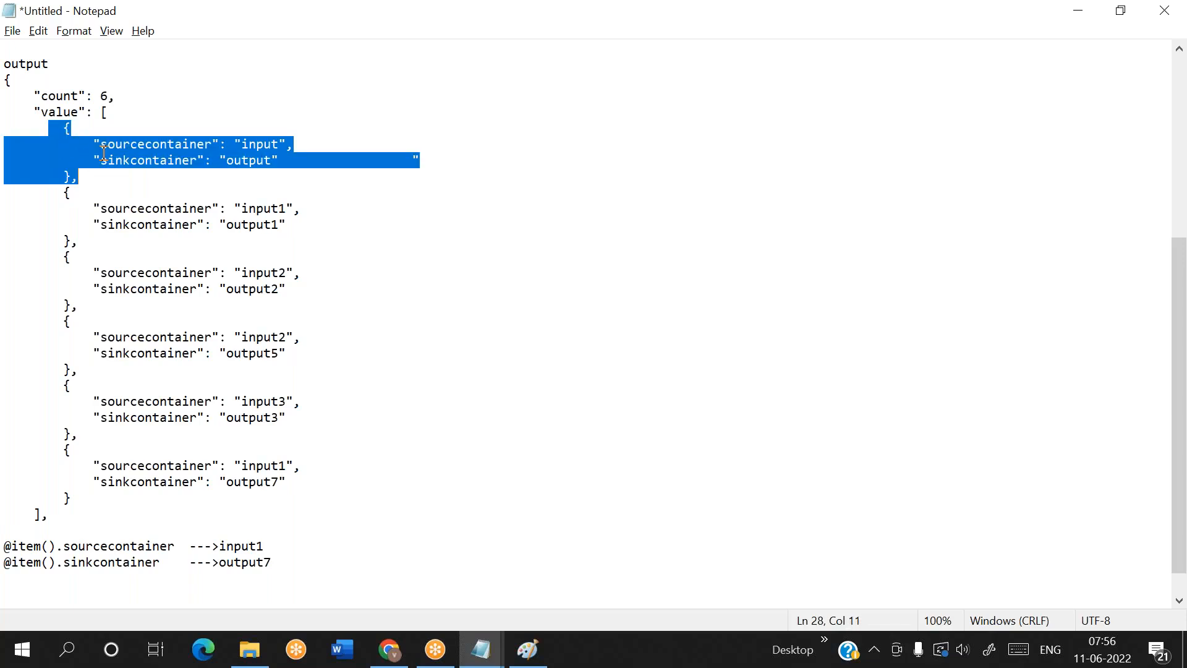
drag(56, 192, 100, 383)
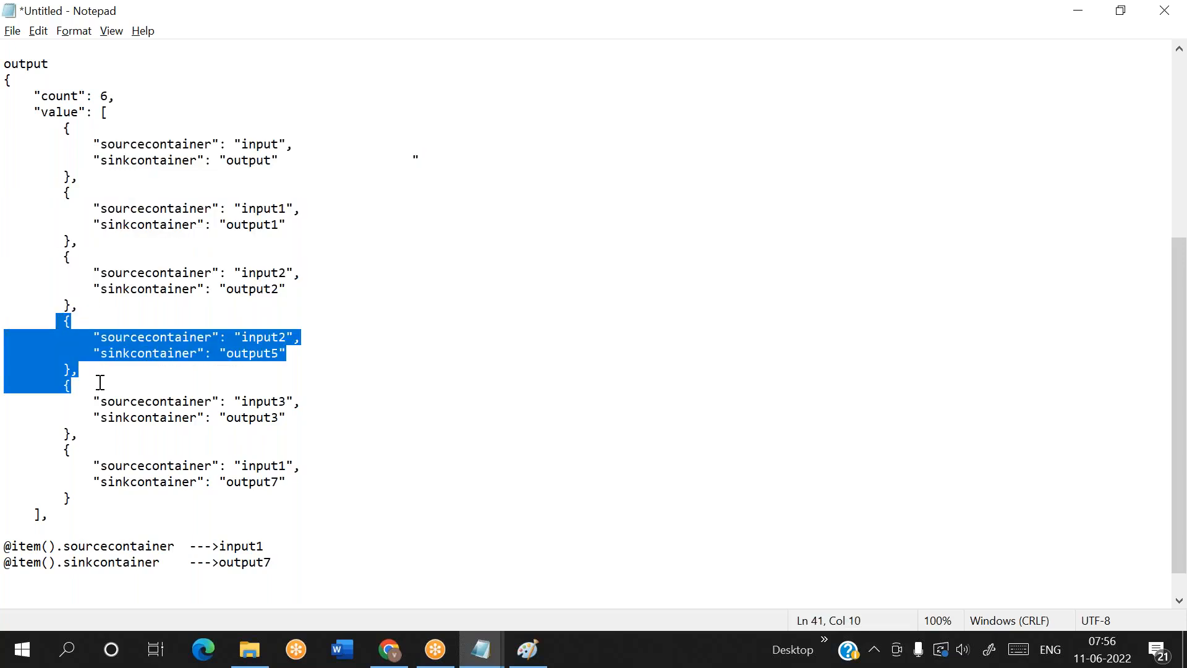
key(alt+Tab)
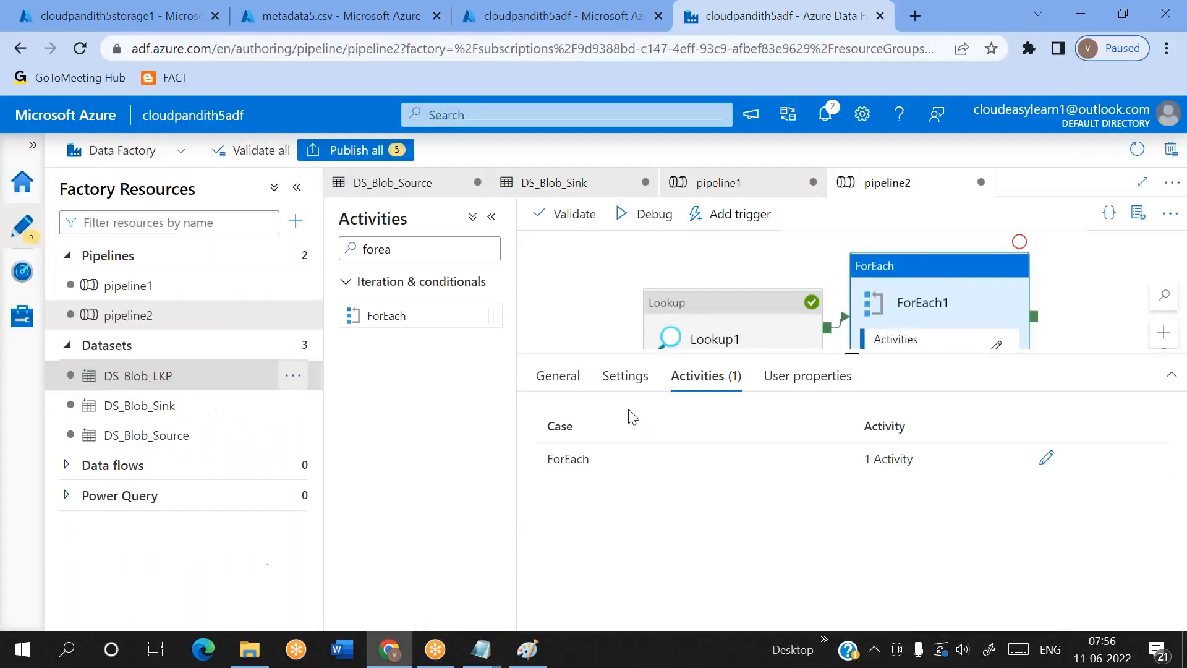
Open the Copy data1 activity inside ForEach1 and review its source and sink container parameters
click(997, 345)
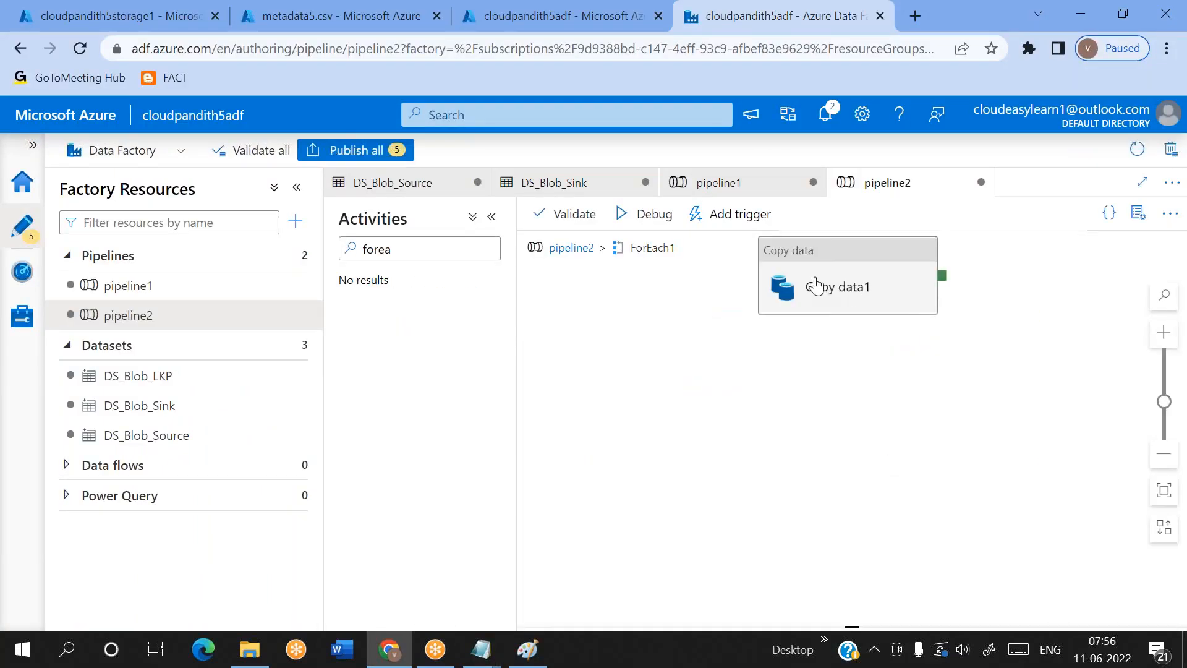
click(814, 281)
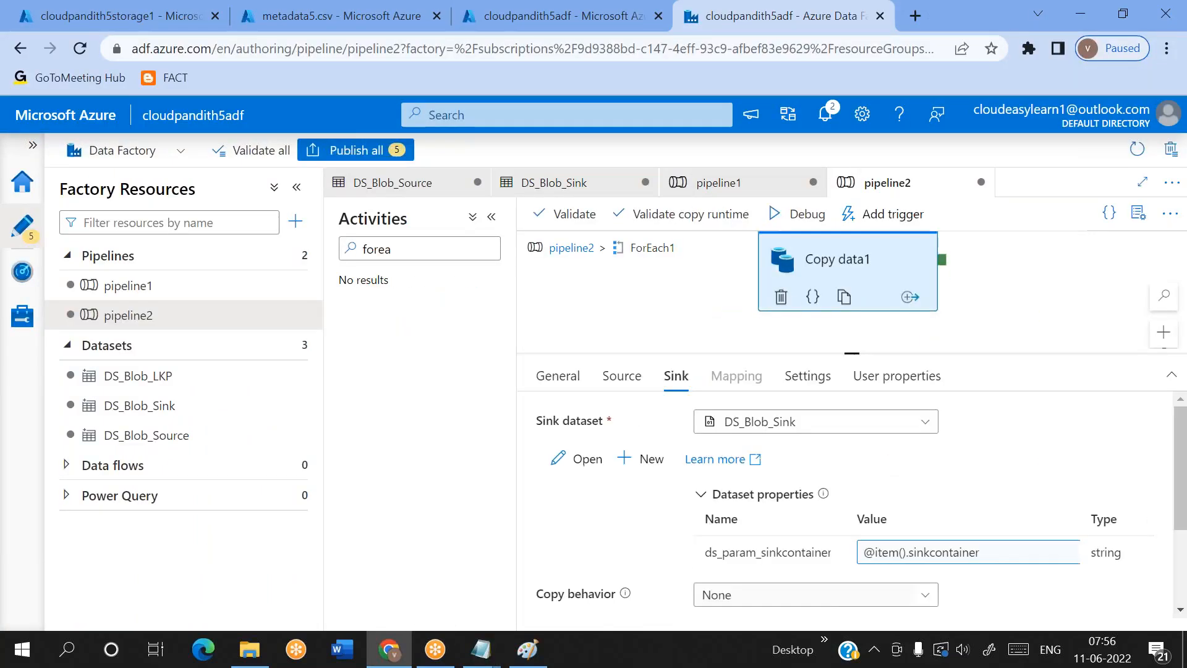
click(623, 376)
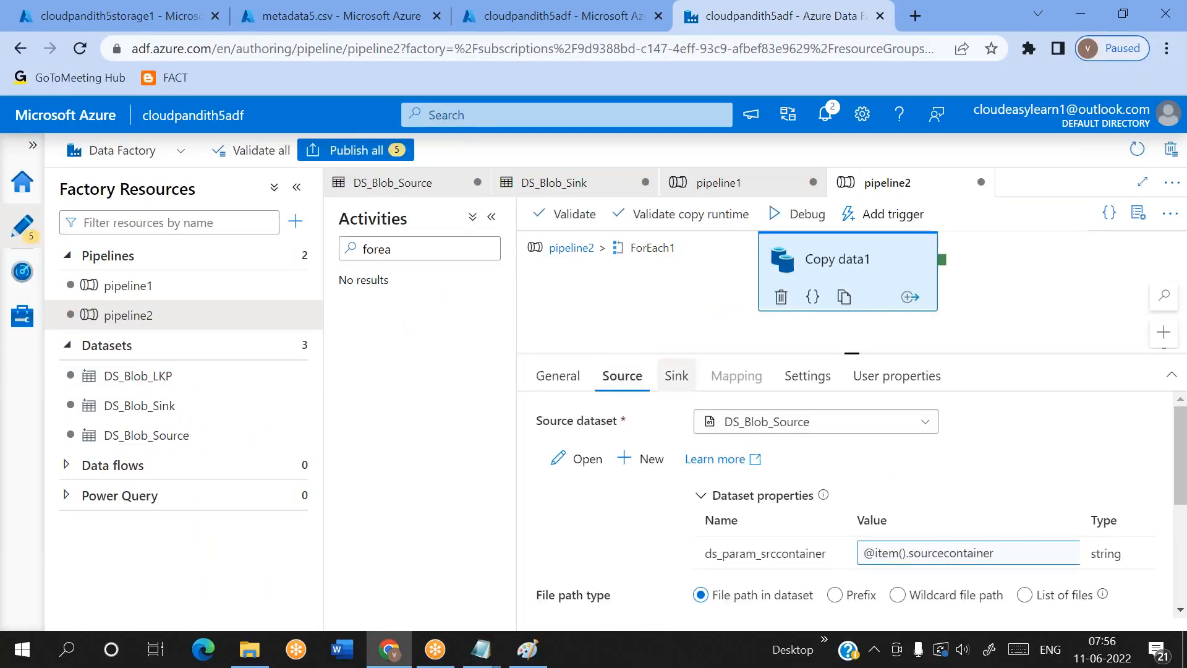
click(684, 392)
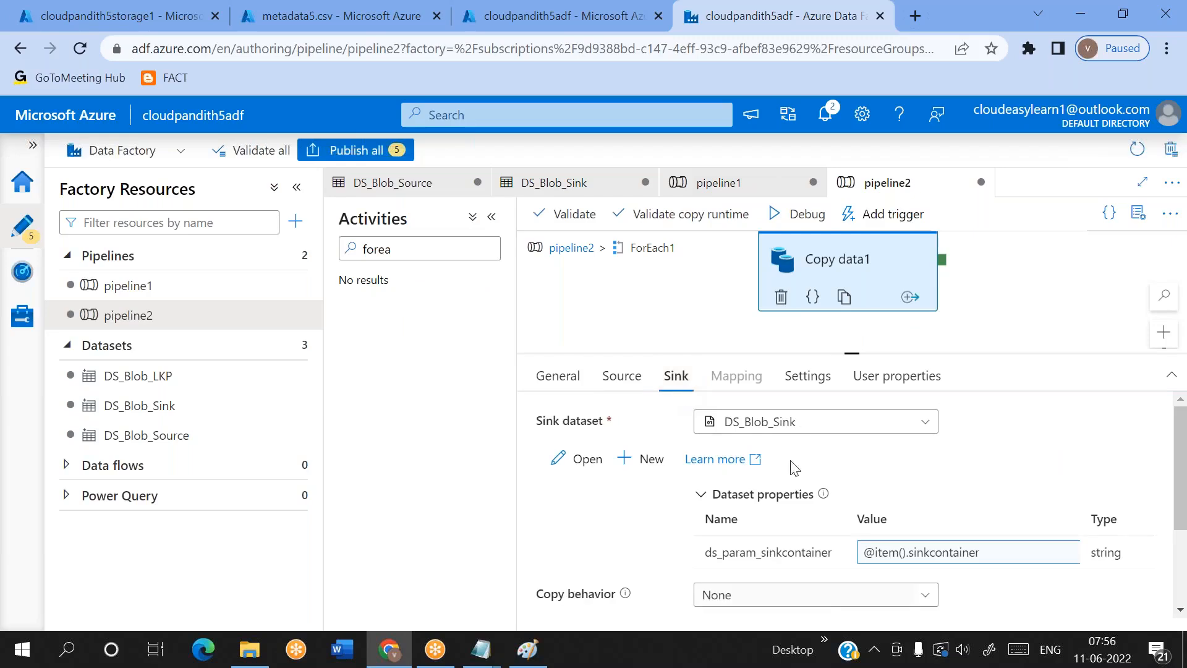
click(628, 391)
click(686, 387)
Set the file path type of Copy data1's source to Wildcard file path, with * as the wildcard file name
click(623, 377)
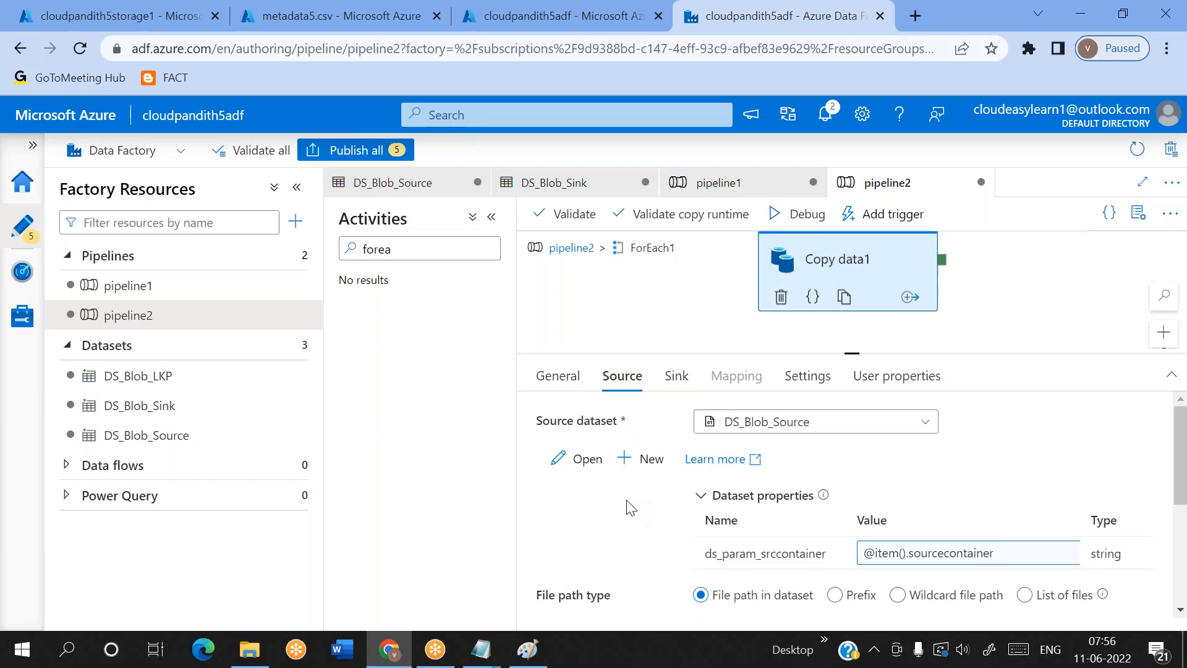
scroll(630, 507, down, 1)
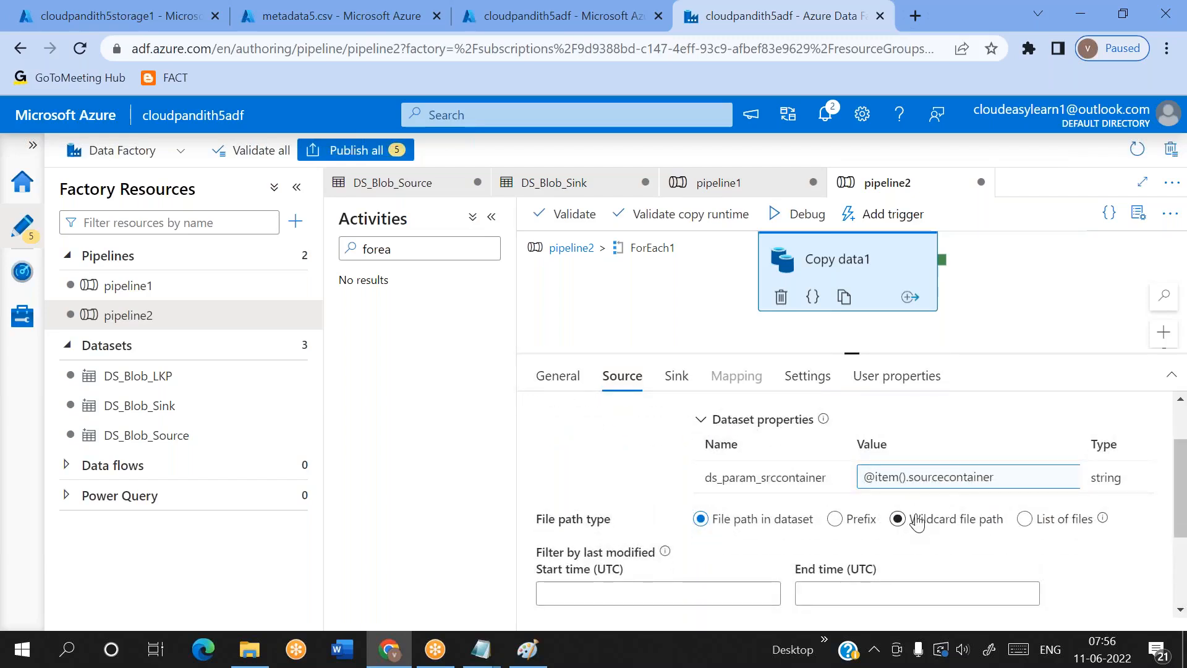
click(891, 524)
click(981, 559)
text(*)
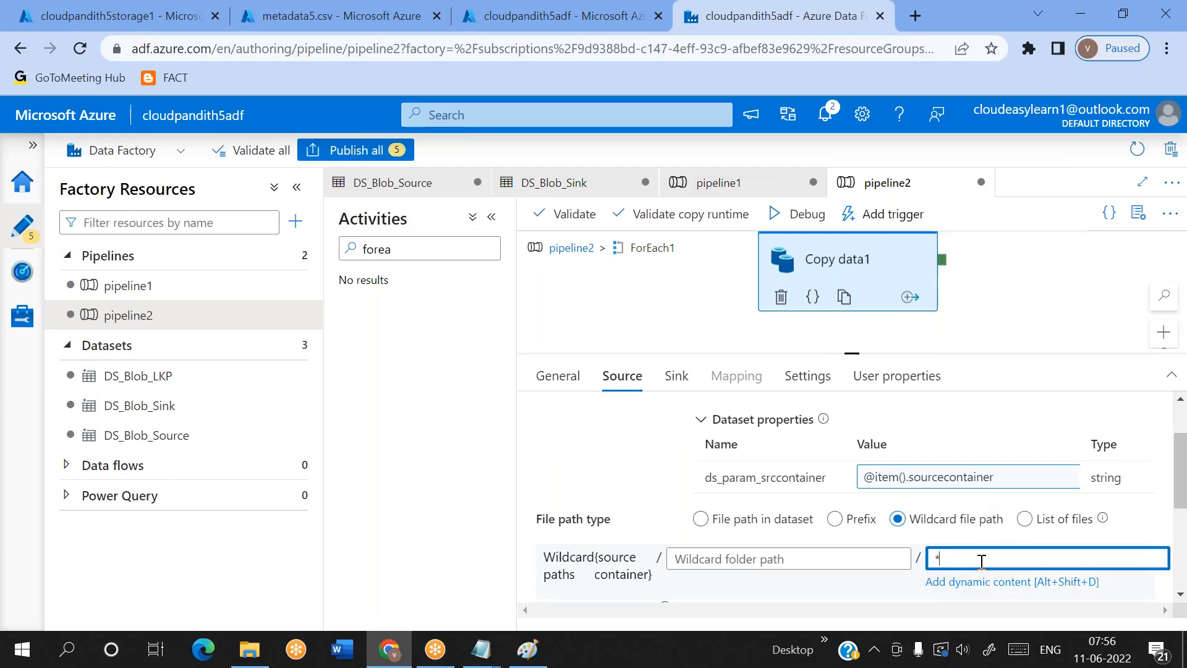
Return to the pipeline2 level, start a debug run of the pipeline and refresh its run status
click(824, 34)
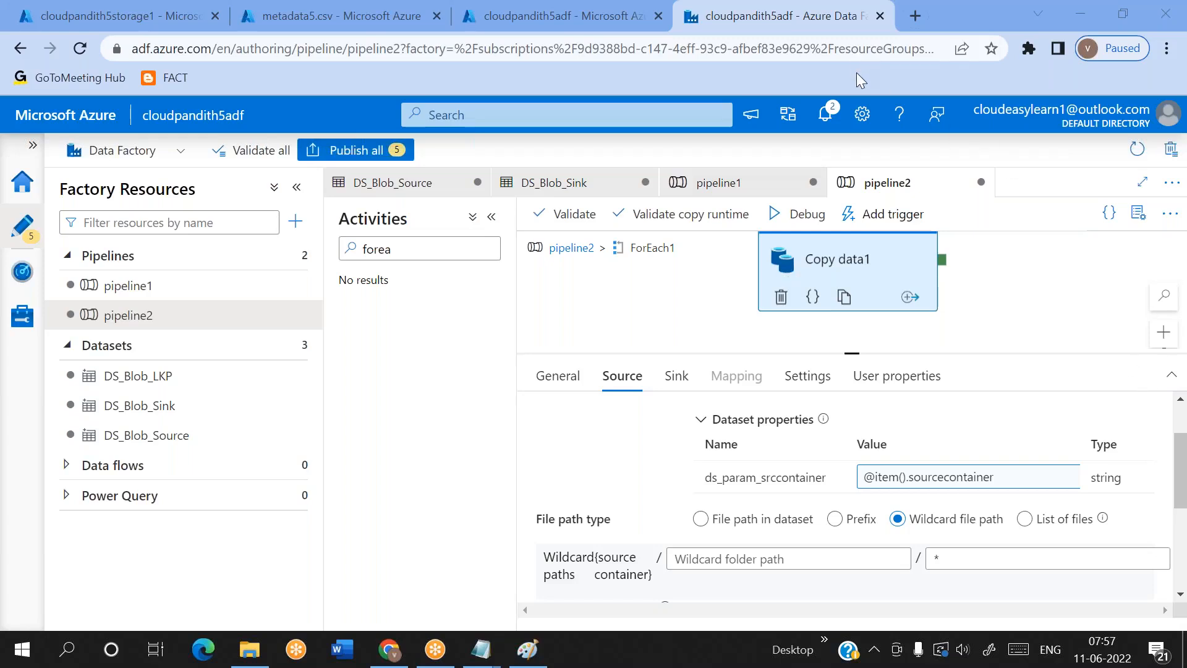
click(571, 248)
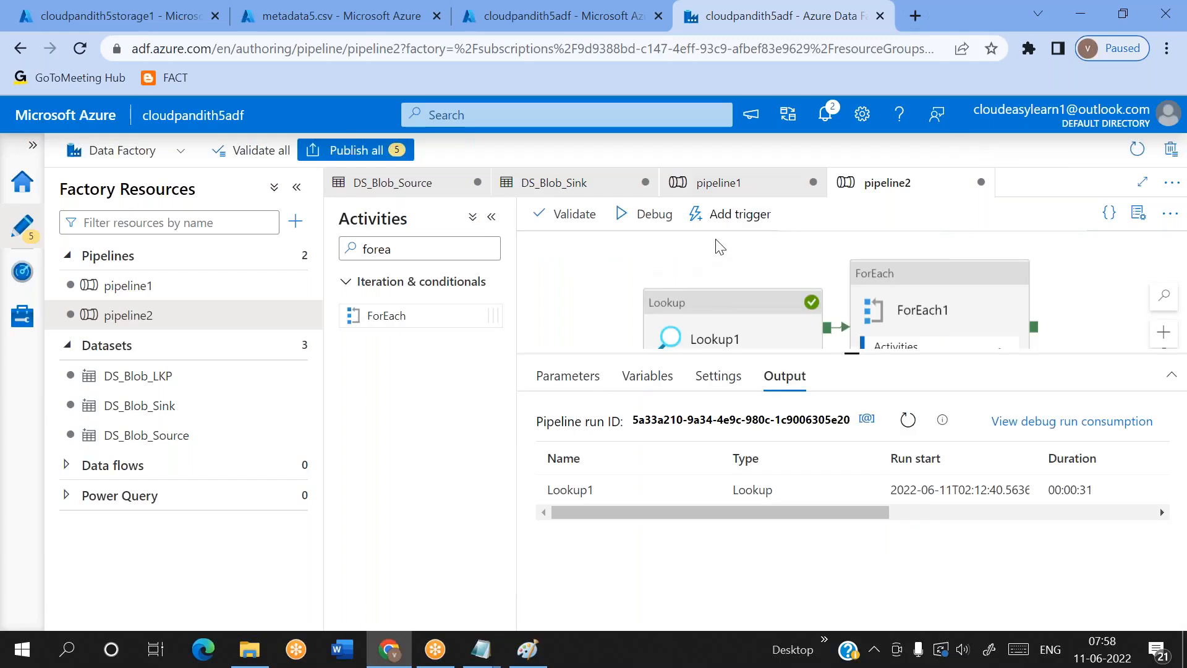
click(667, 224)
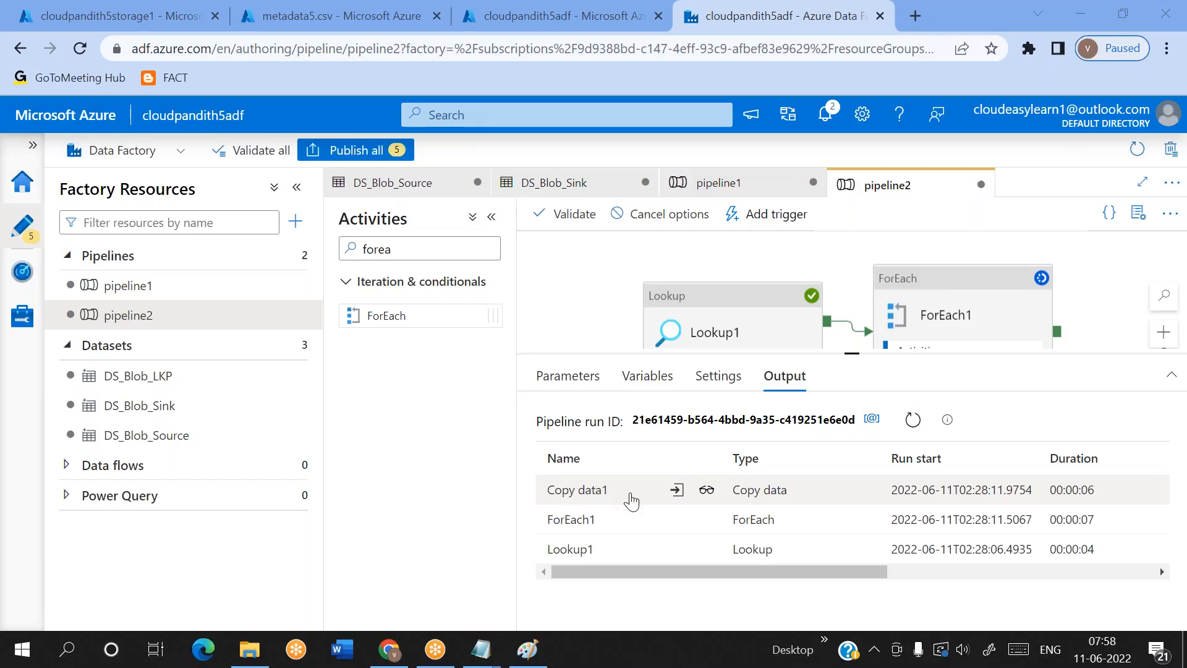
click(913, 420)
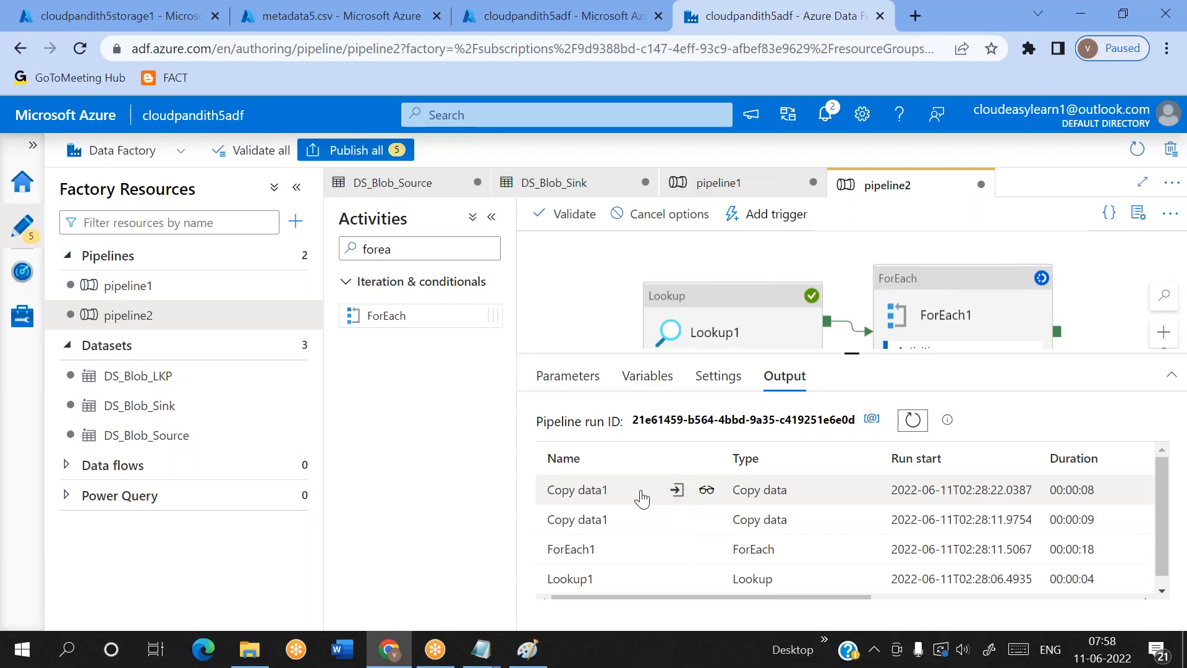
Open the container list of cloudpandith5storage2 and check the copied files in output1 and output, refreshing the output container
click(311, 18)
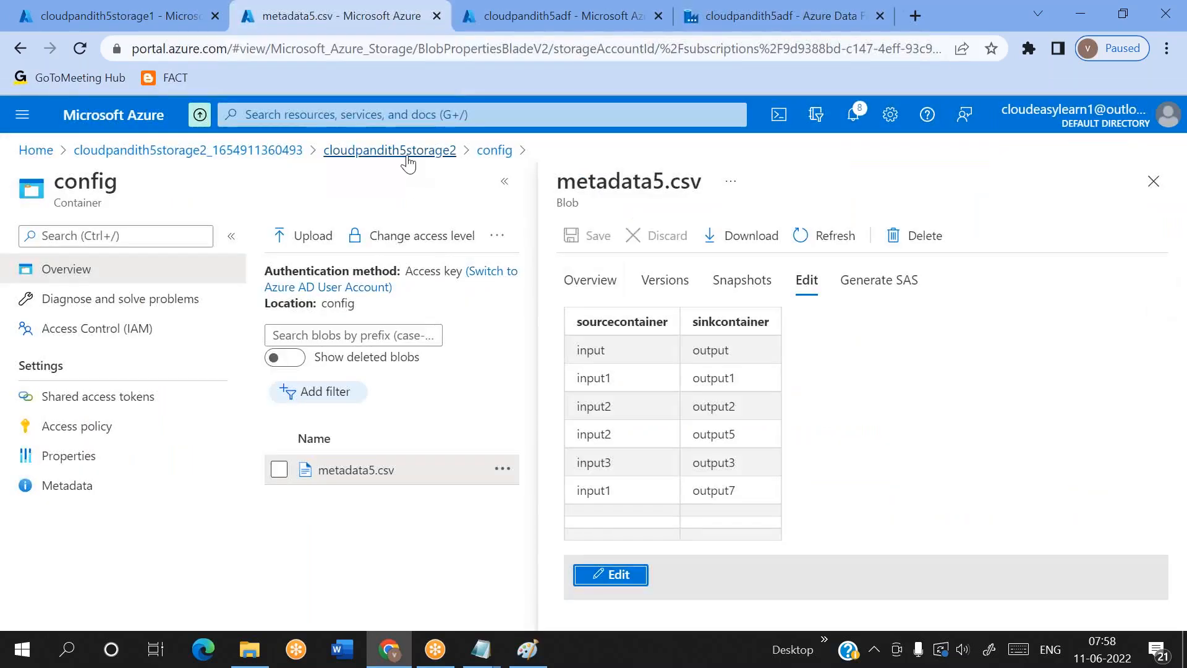
click(433, 153)
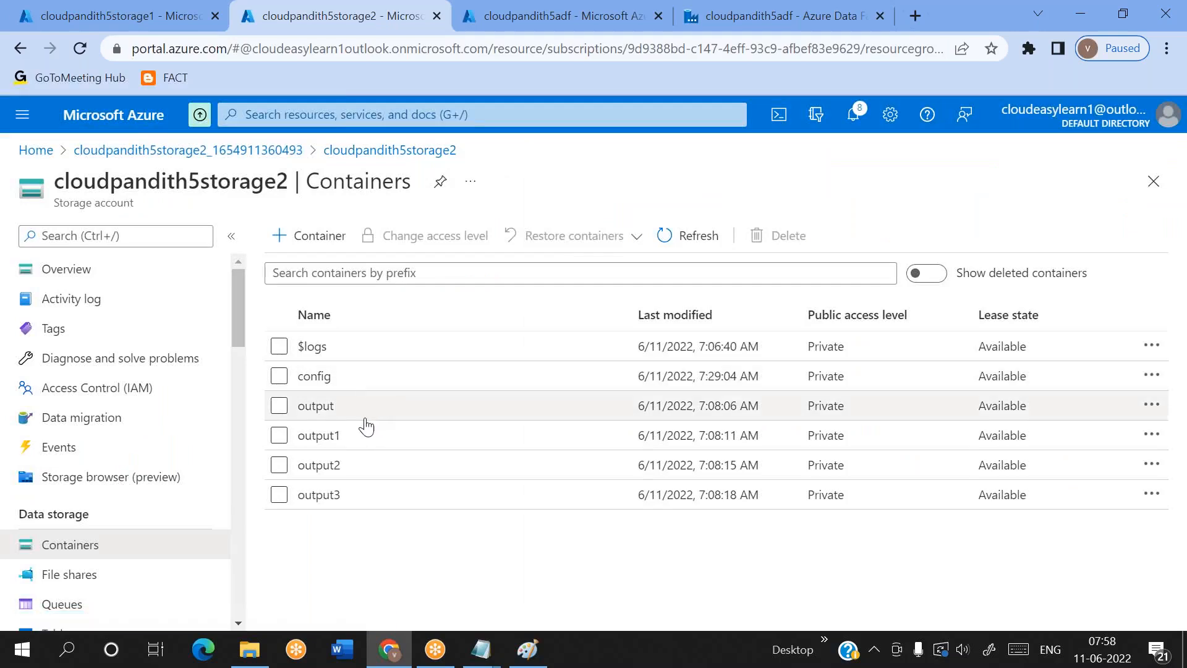
click(363, 432)
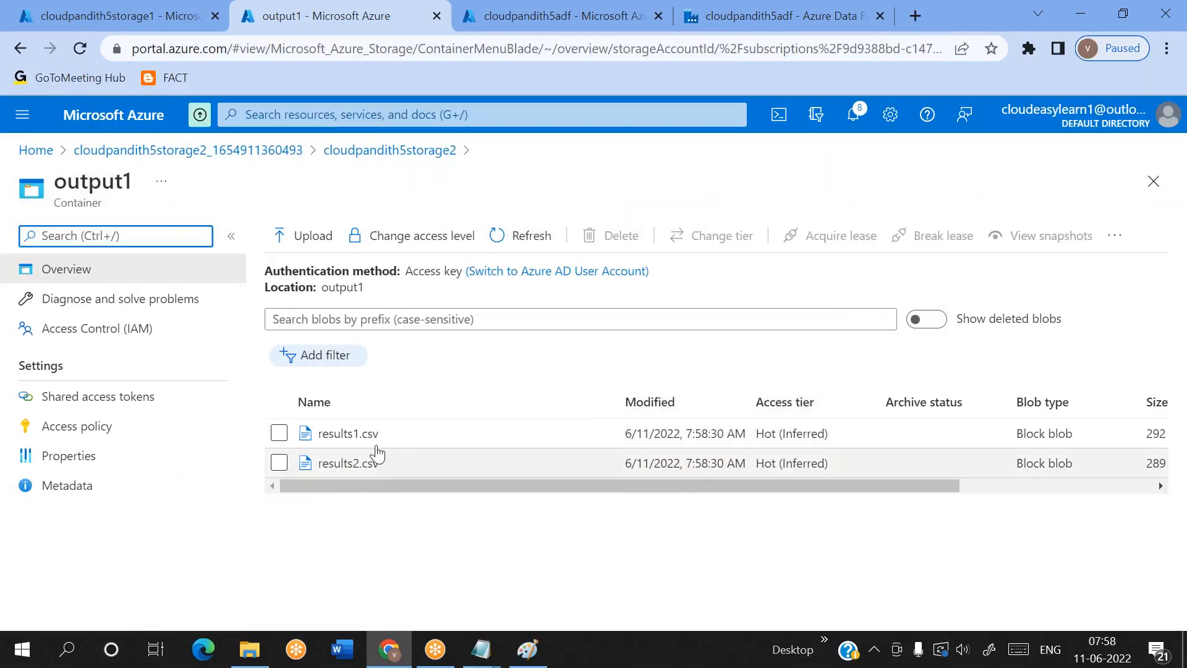
click(419, 150)
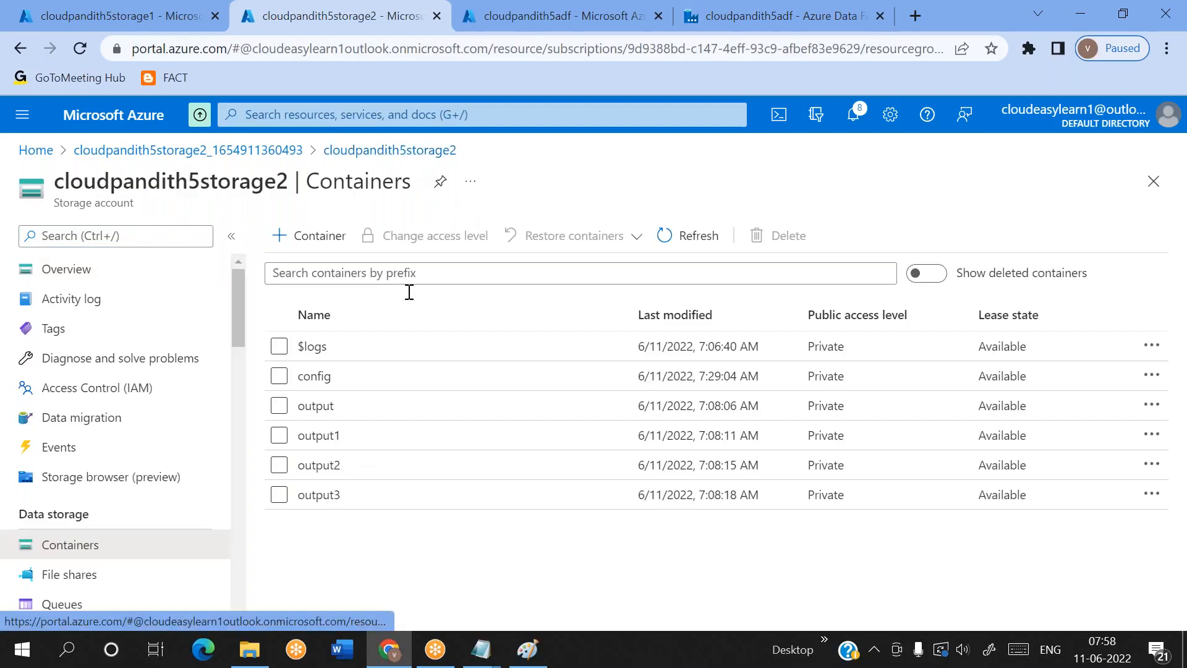
click(319, 405)
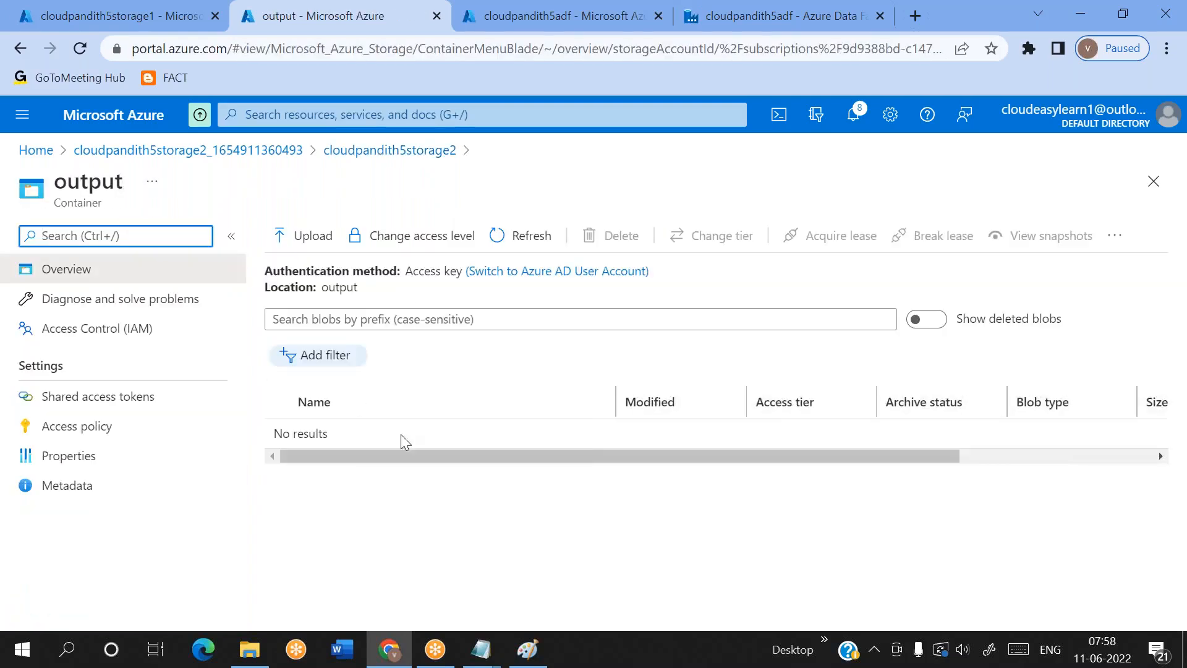
click(525, 250)
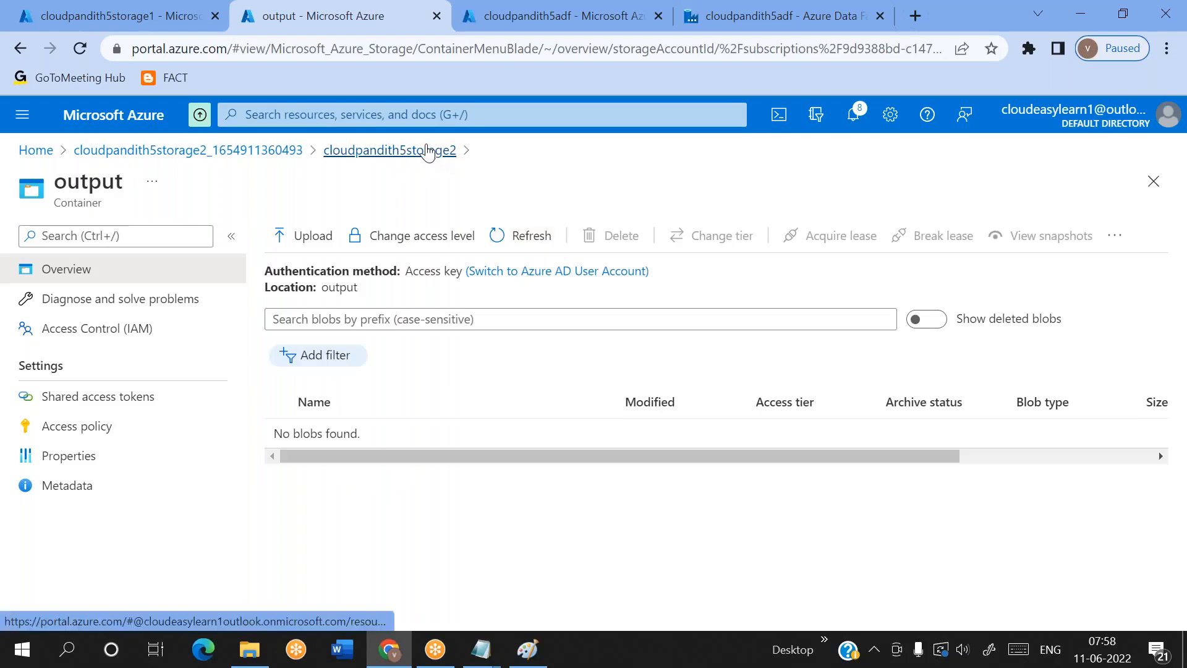
Check the files copied into the output2 and output3 containers of cloudpandith5storage2
click(424, 151)
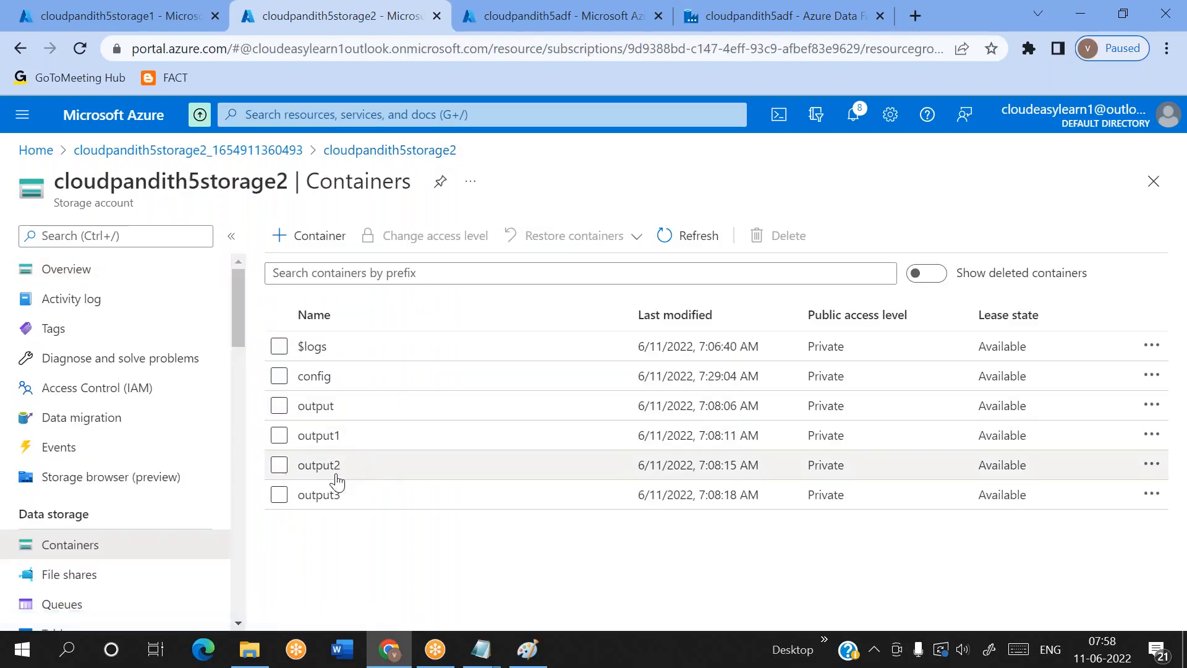
click(318, 466)
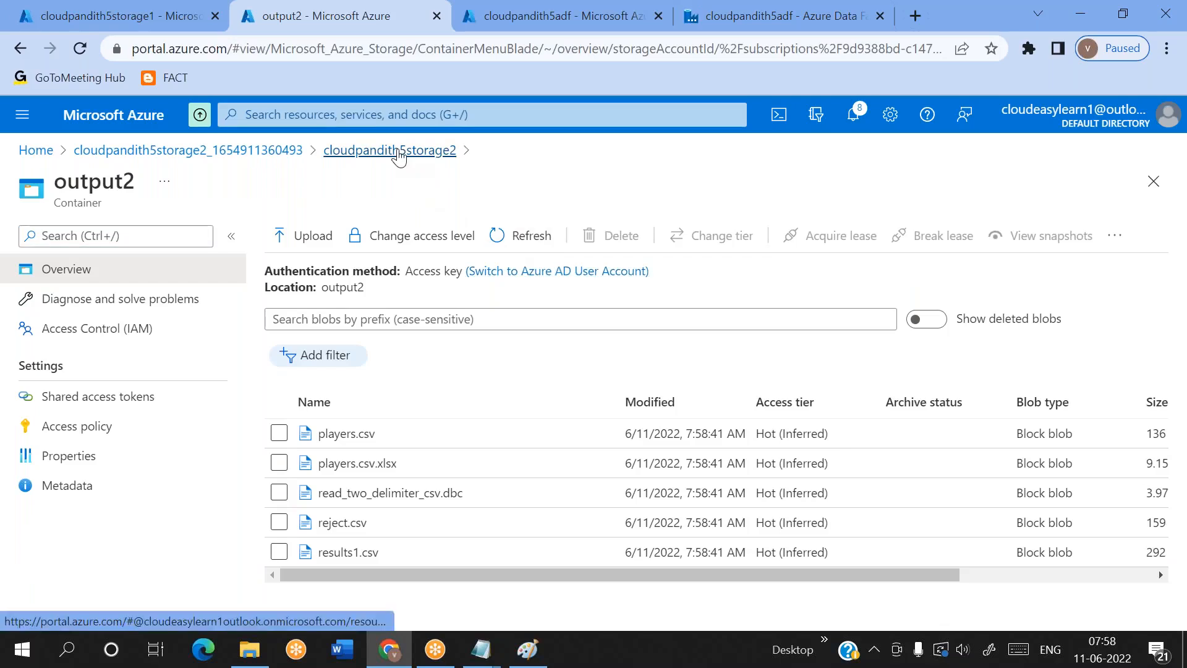
click(395, 150)
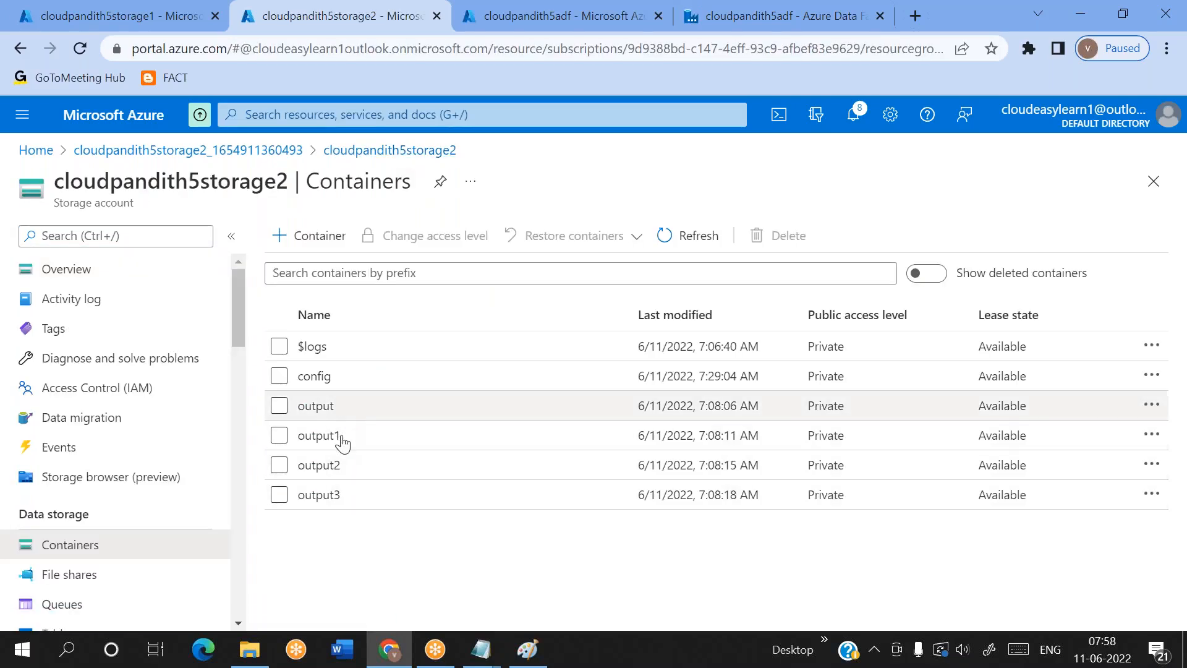
click(332, 498)
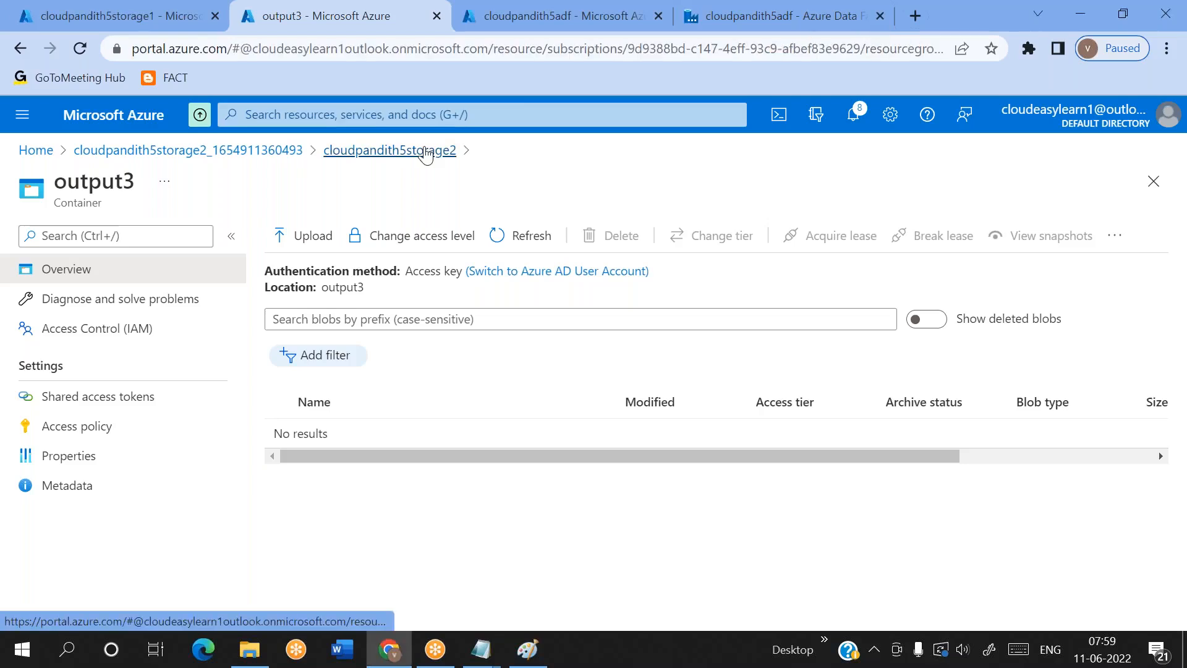
Recheck the contents of the output container, followed by those of output3
click(425, 154)
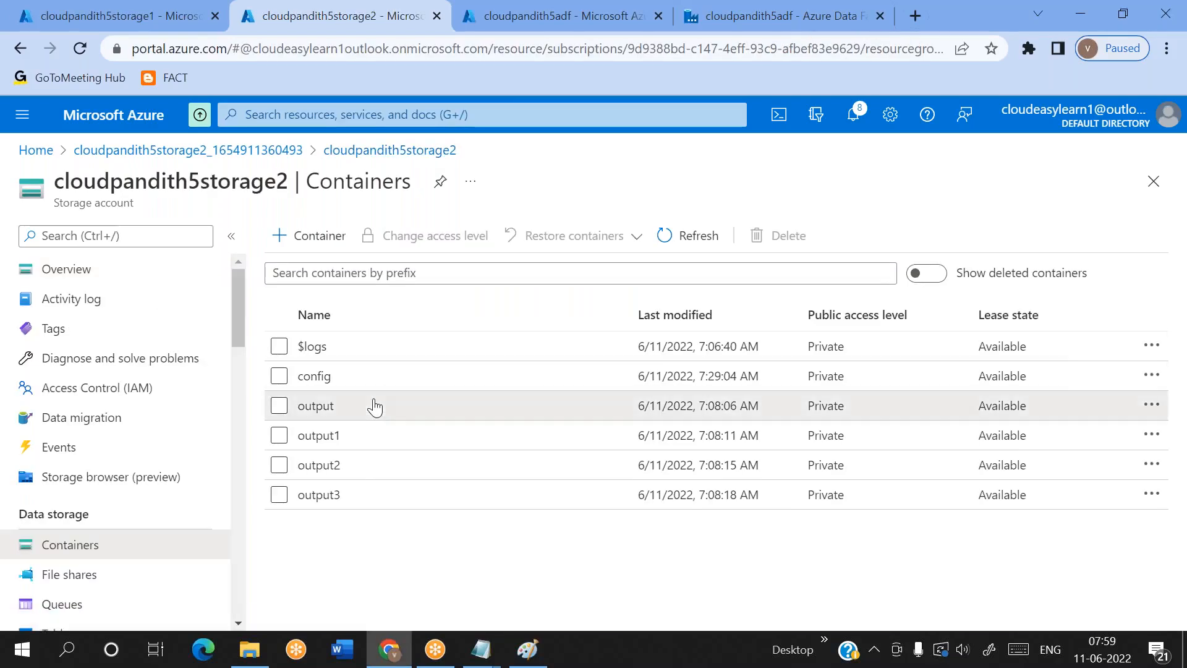
click(315, 405)
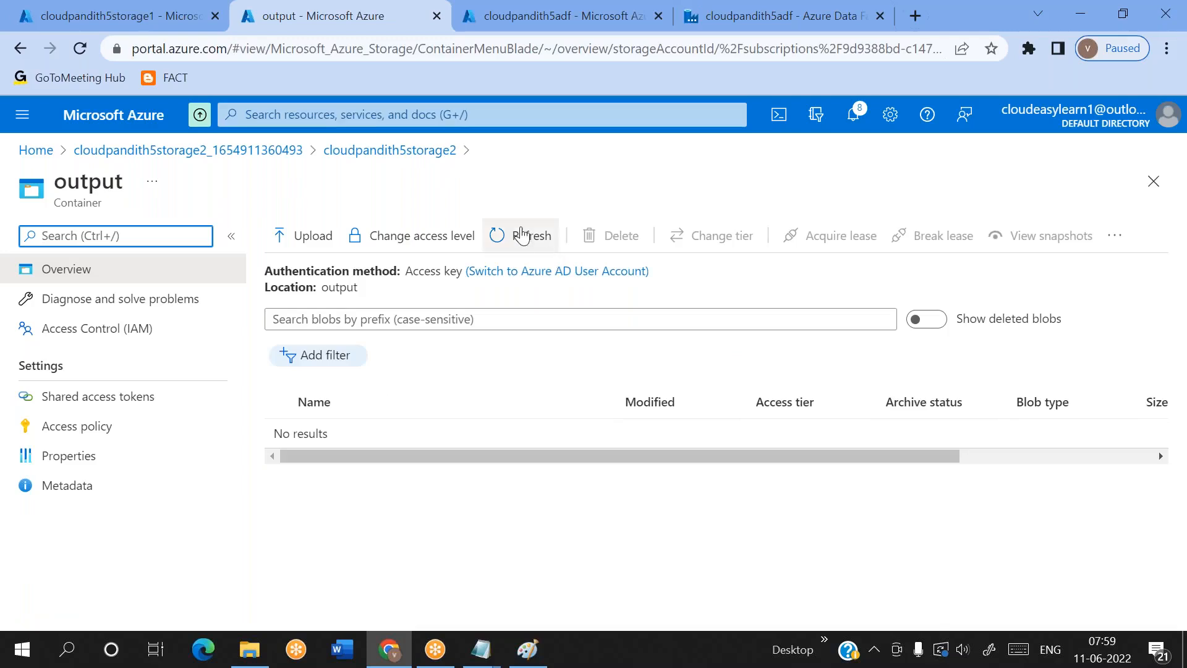
click(415, 155)
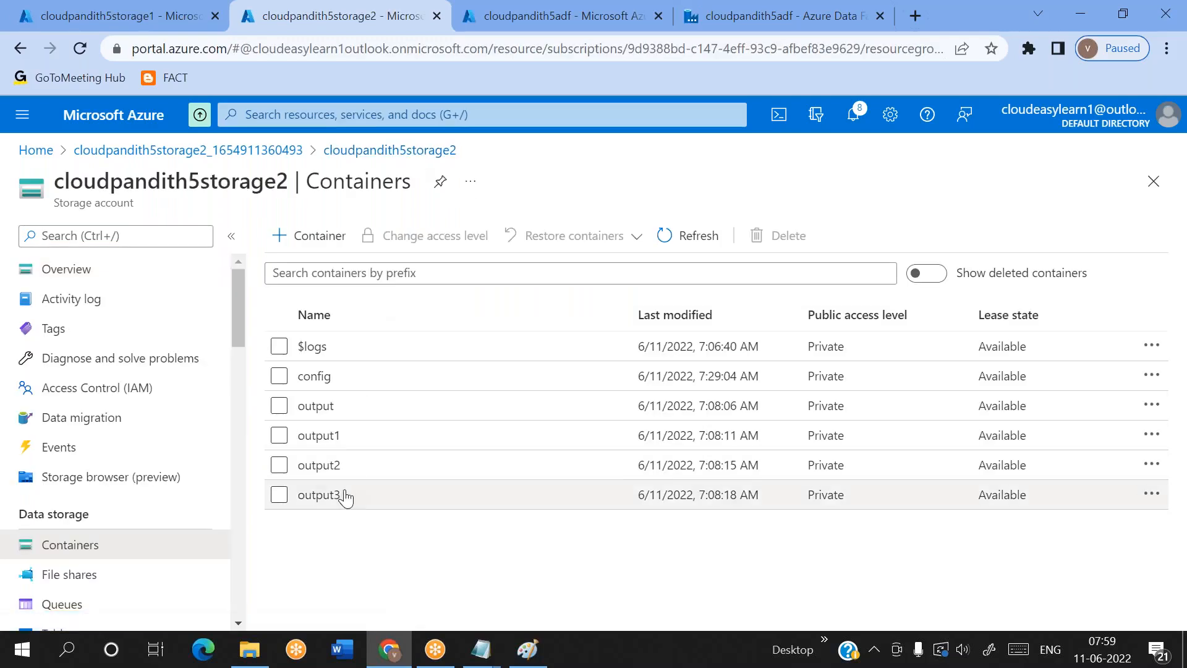
click(339, 493)
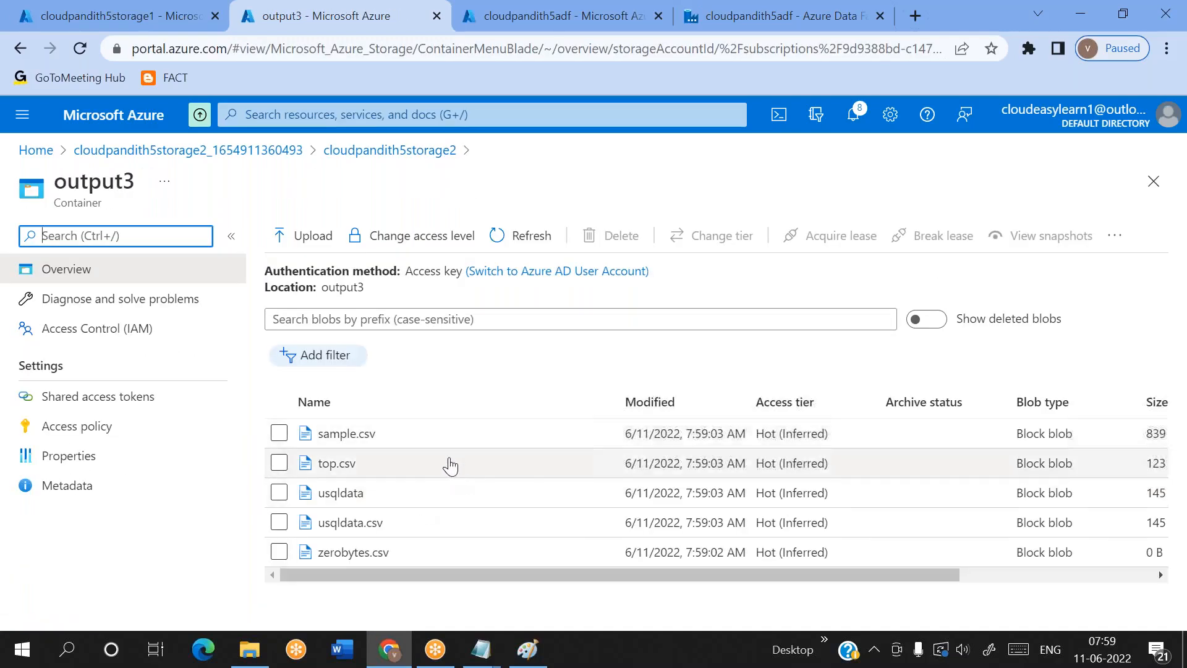
Refresh the container list of cloudpandith5storage2 and inspect the files in output5 and output7
click(396, 152)
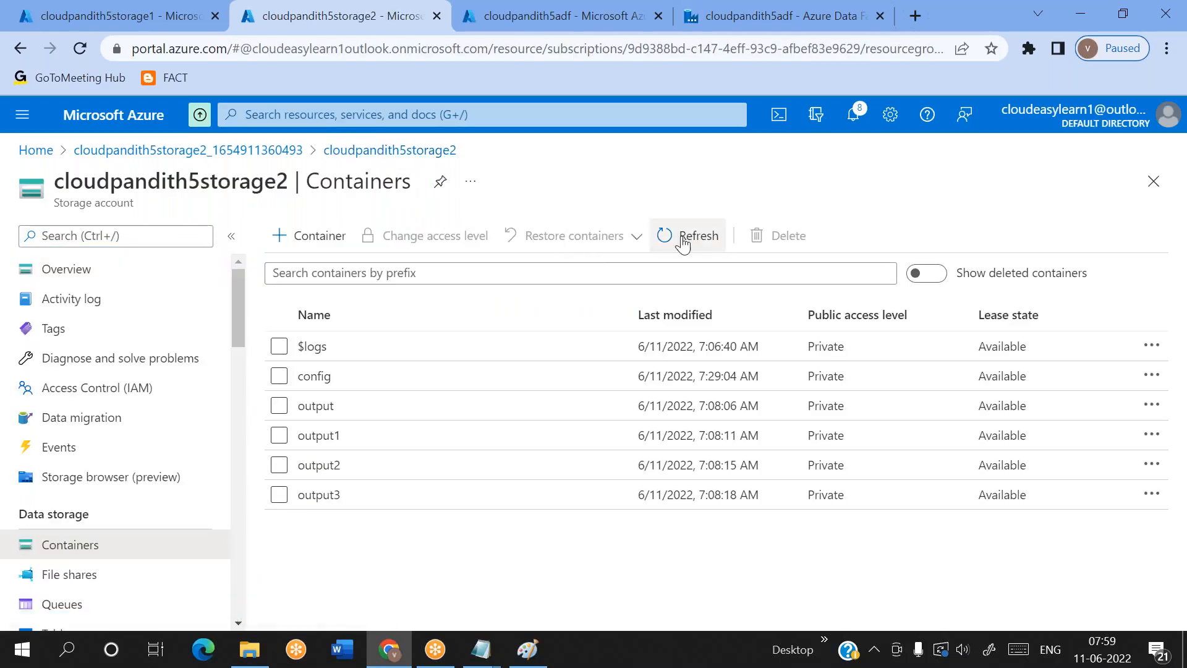
click(683, 244)
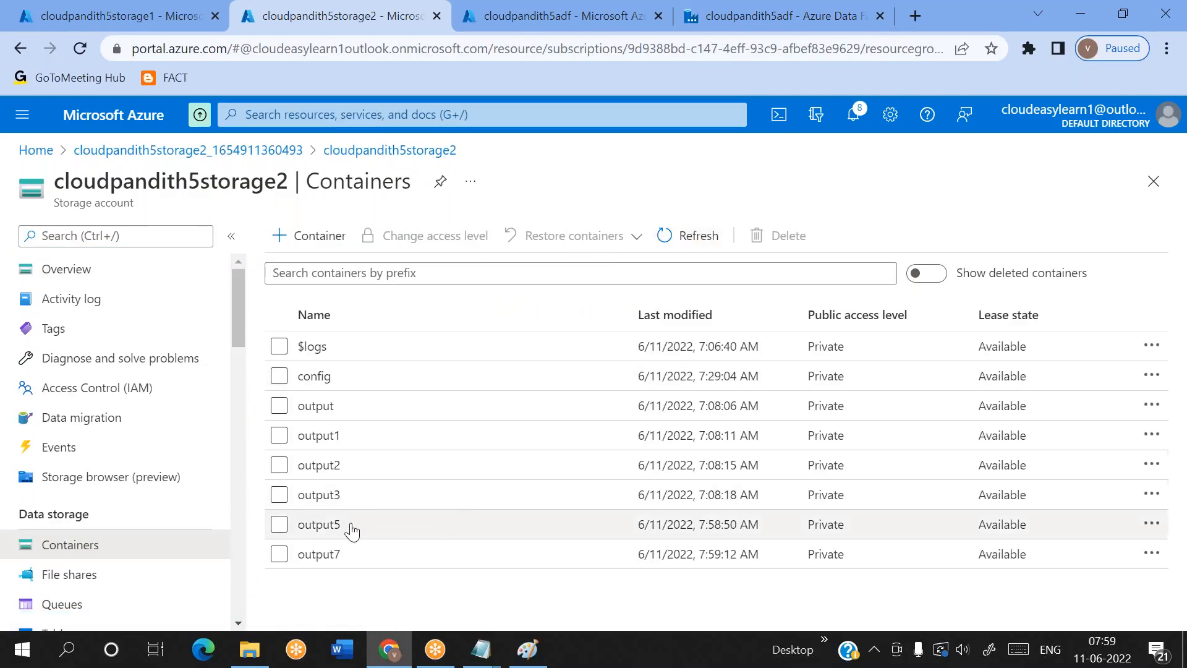
click(318, 524)
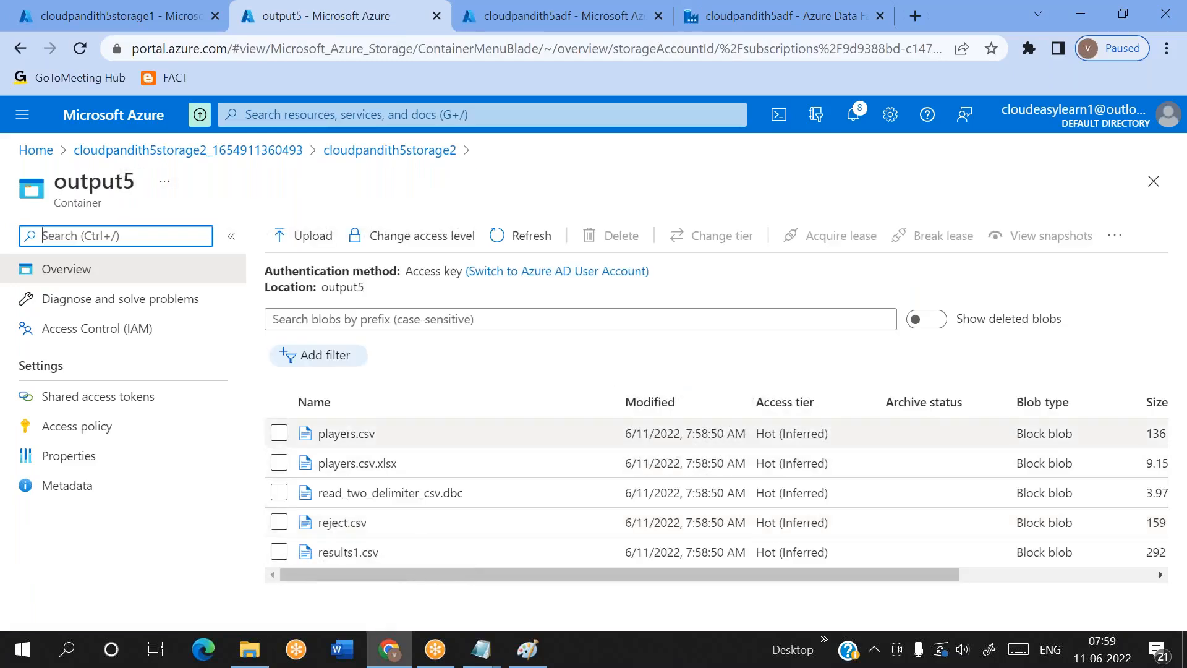
click(395, 150)
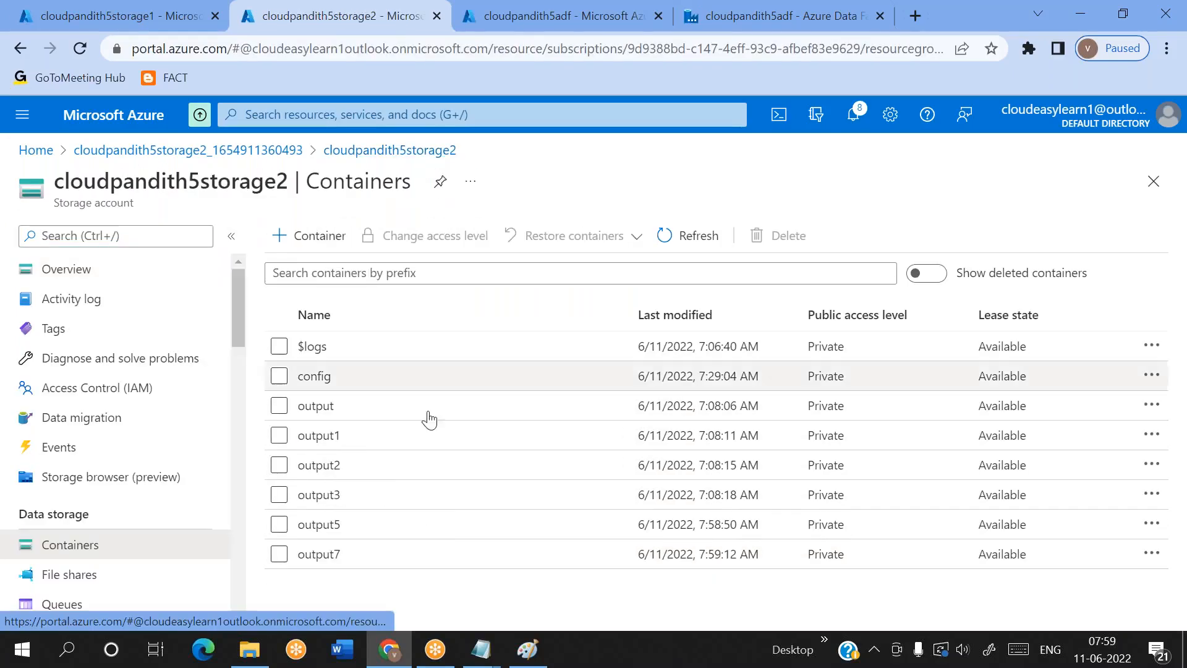
click(359, 556)
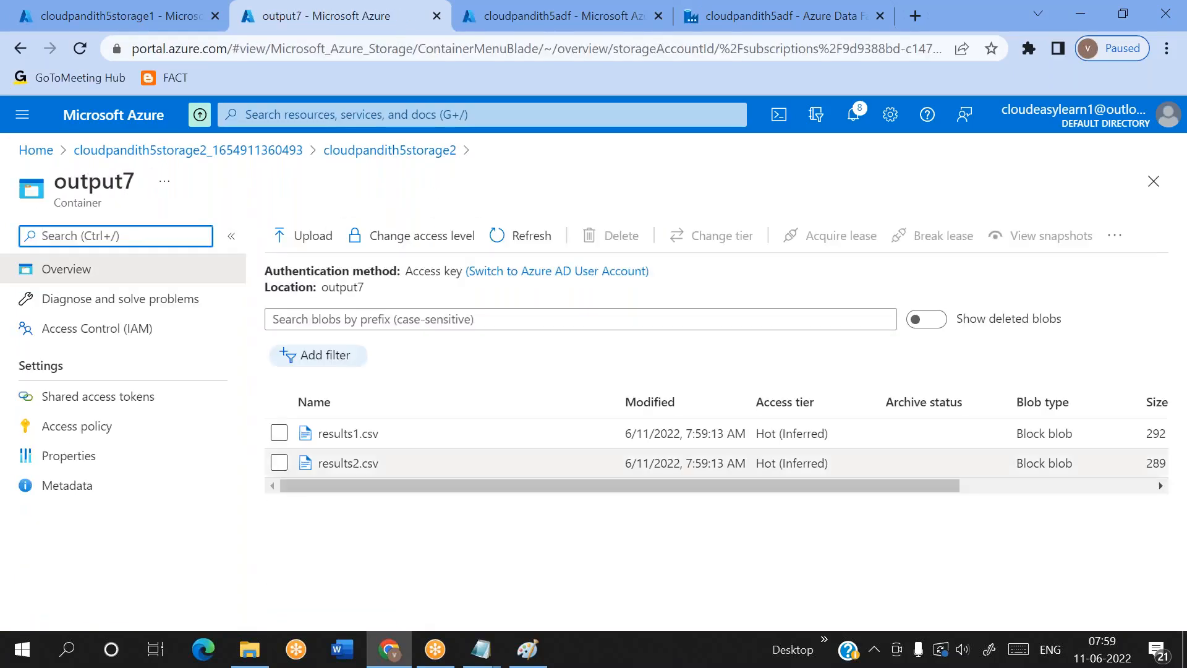
Go through the output2, output3 and output containers once more to compare their contents
click(433, 149)
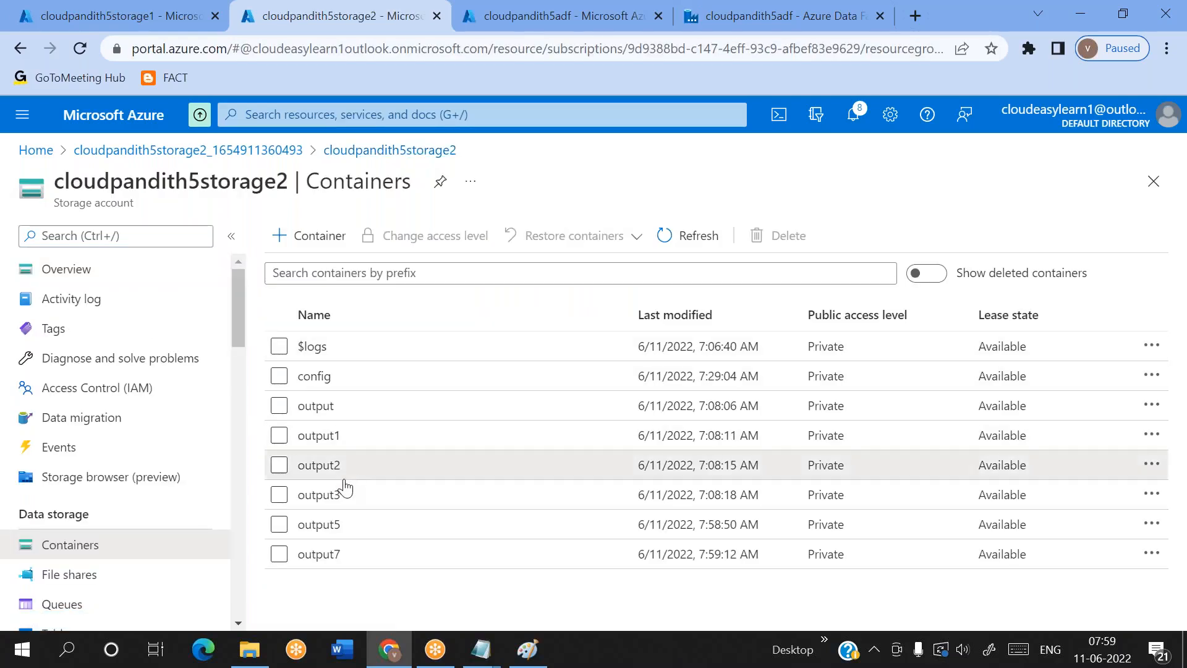
click(341, 475)
click(395, 150)
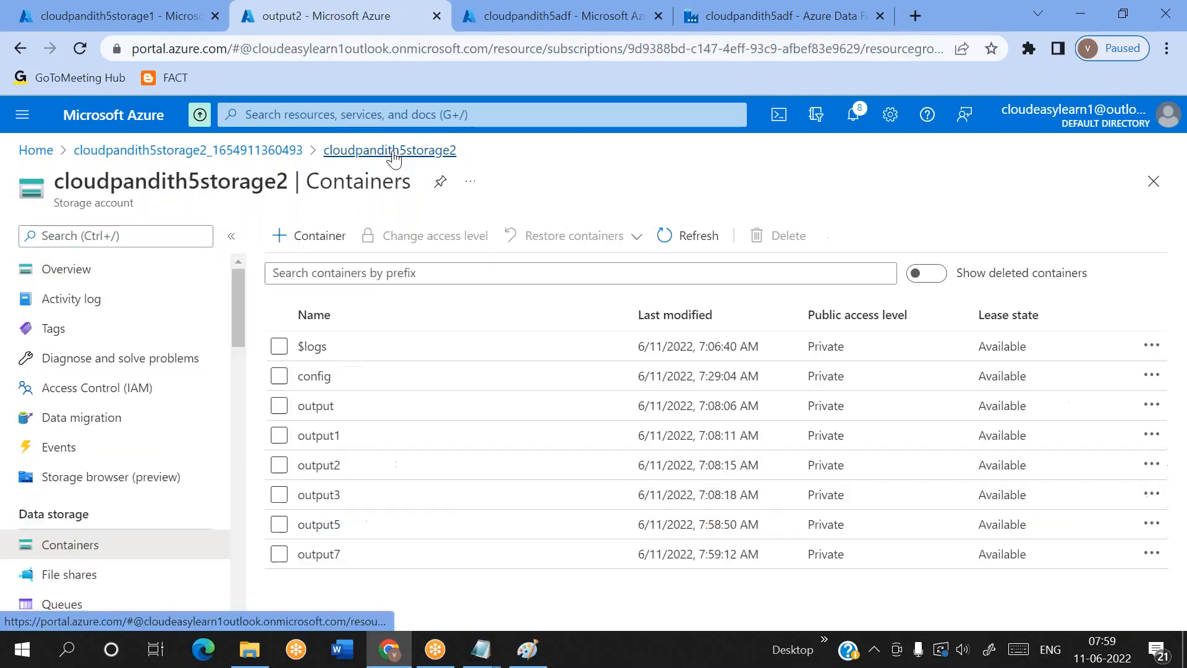
click(327, 496)
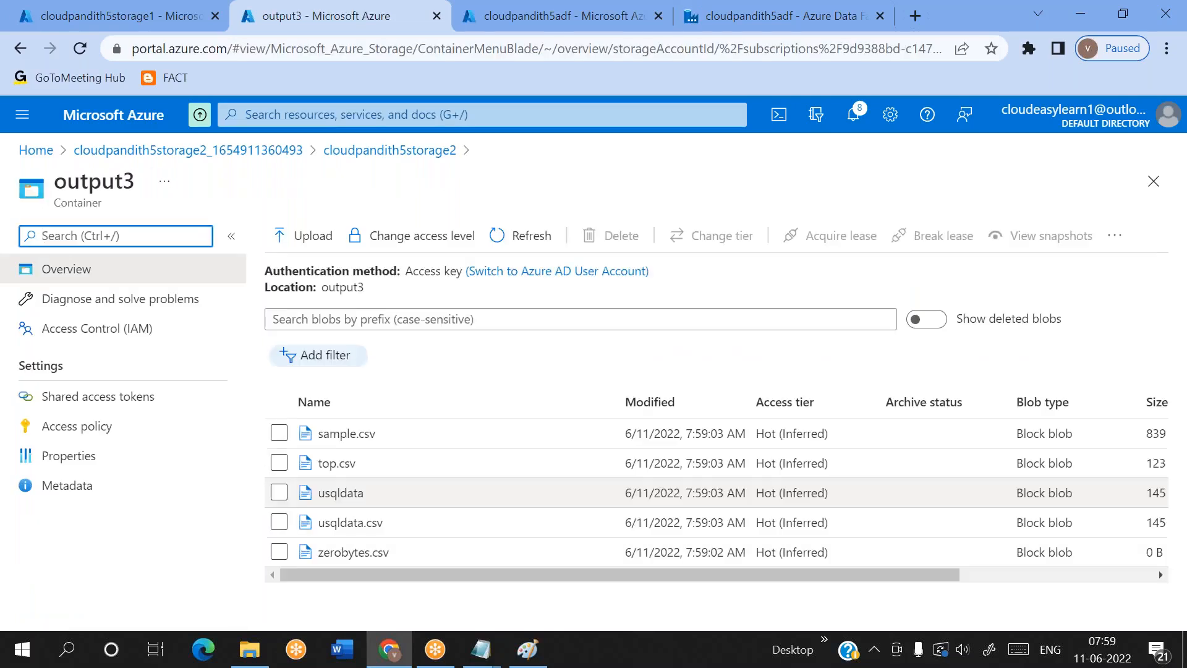
click(389, 150)
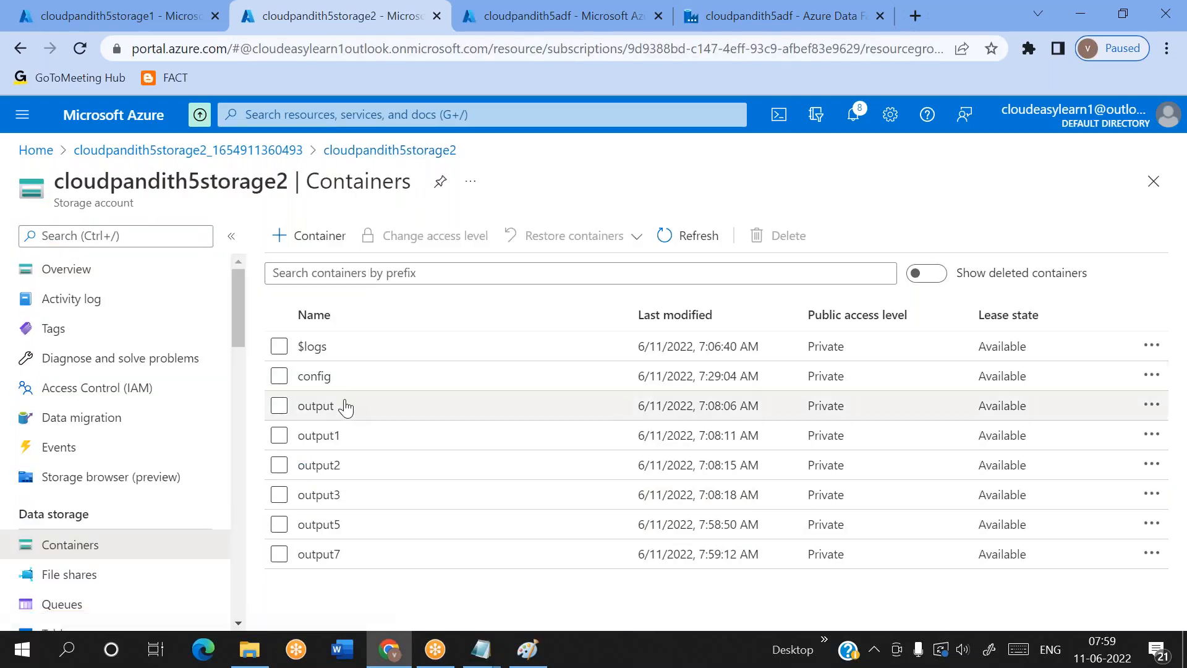
click(315, 406)
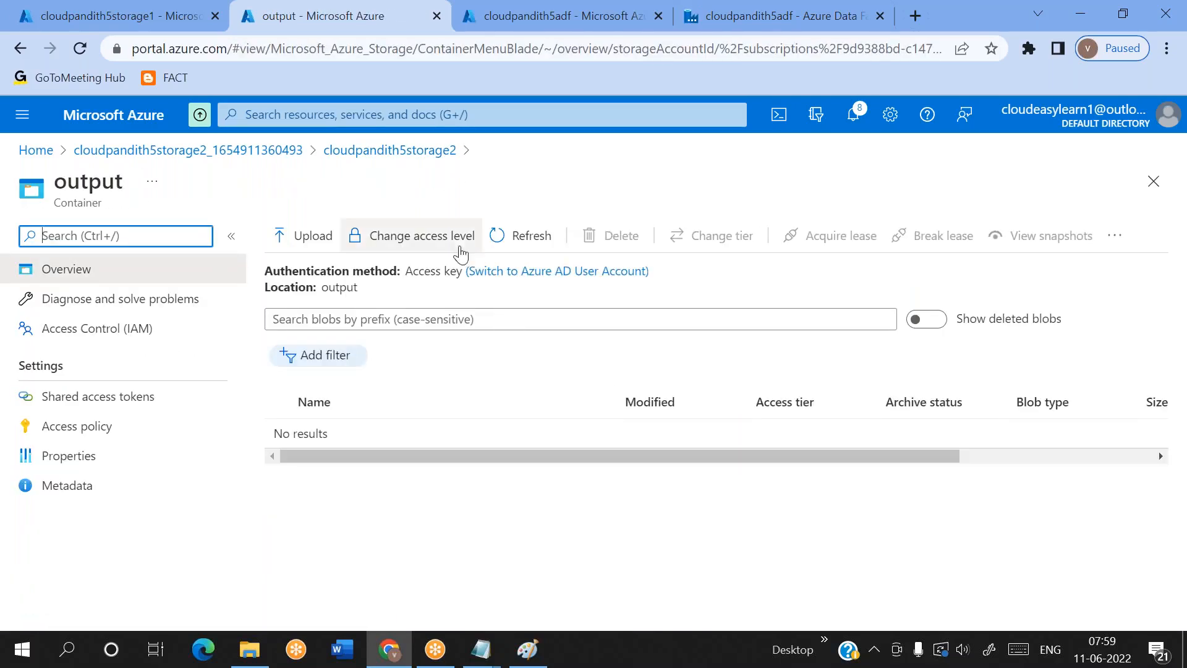
Switch to the metadata5 file in Notepad, check its input,output row, and return to the browser
click(481, 649)
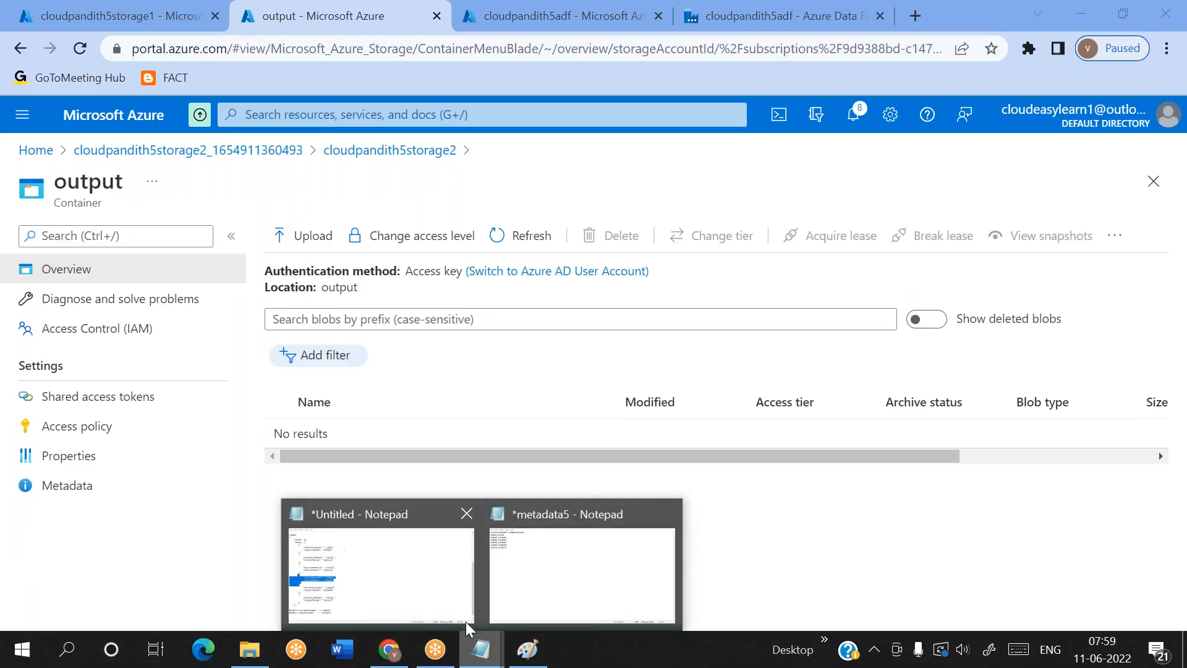
click(544, 580)
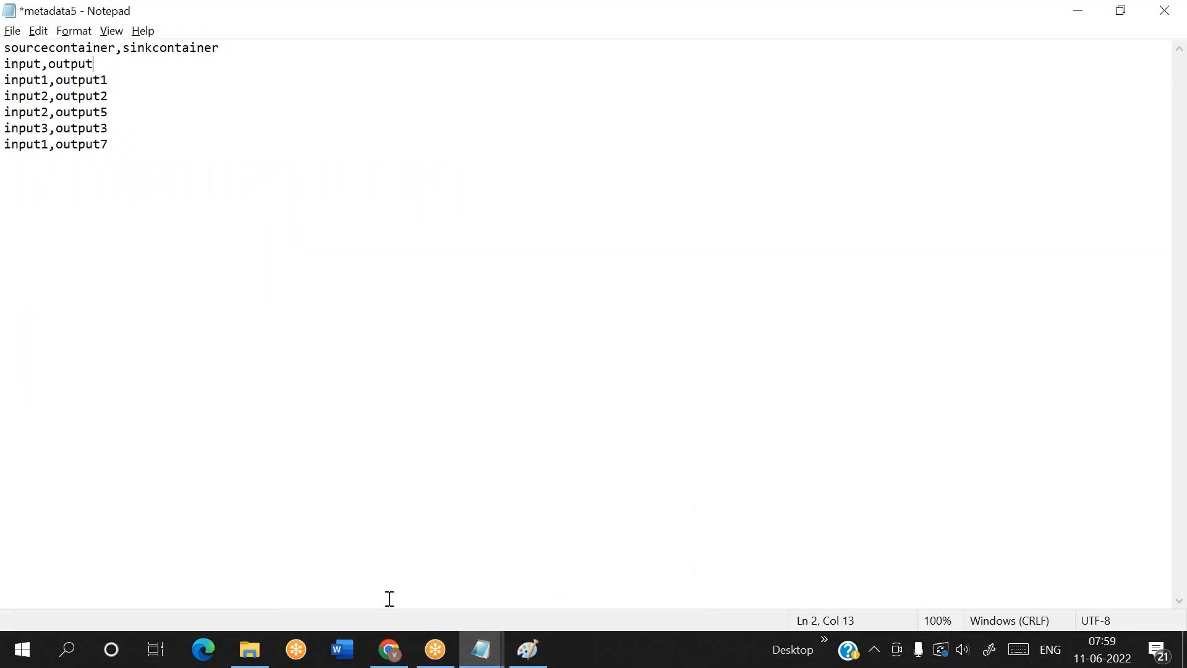
click(390, 648)
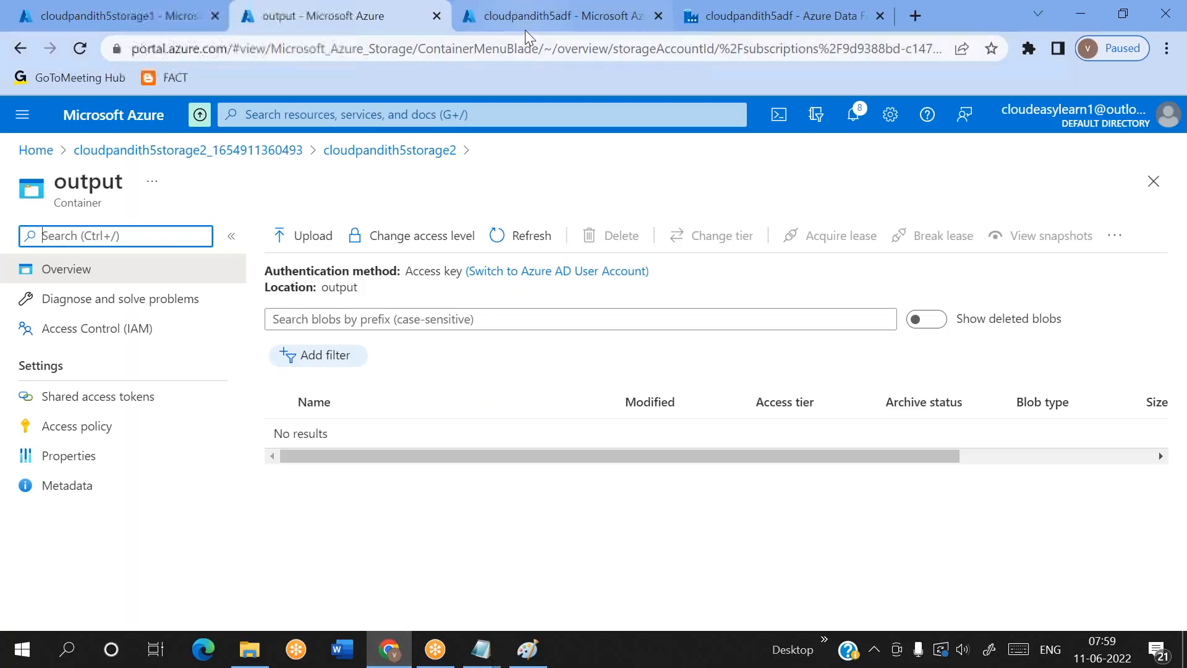
Go through pipeline2's activity runs in Data Factory and examine the first sinkcontainer value in Lookup1's output
click(618, 24)
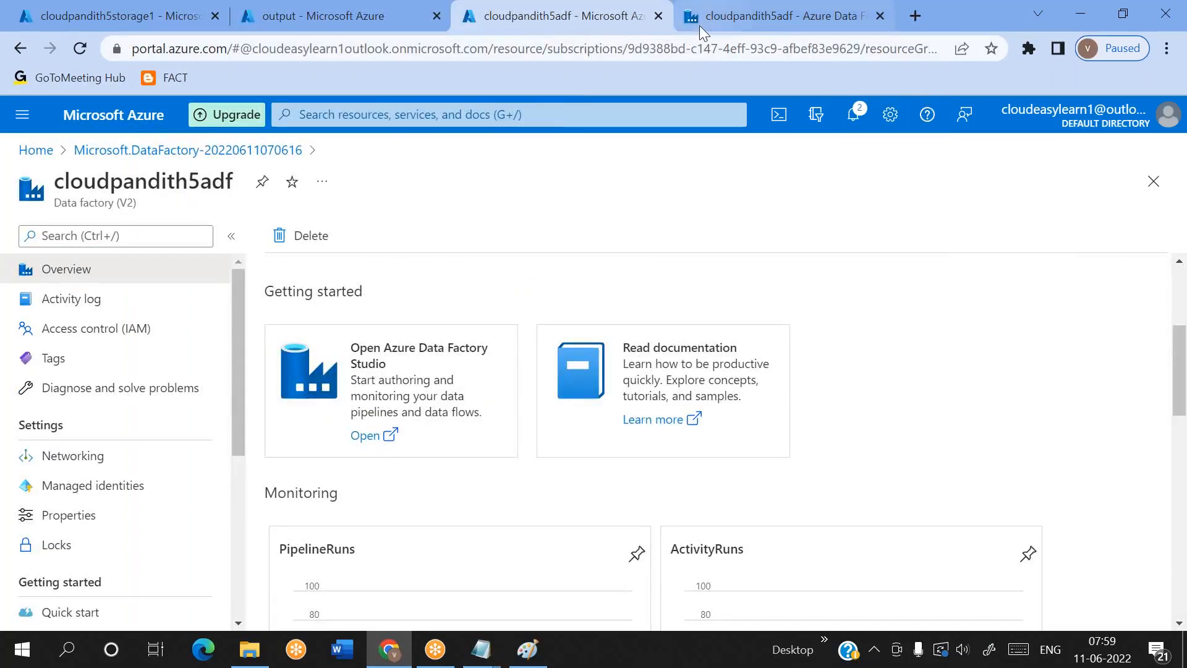
click(699, 24)
scroll(691, 495, down, 5)
scroll(691, 494, right, 3)
scroll(662, 491, left, 3)
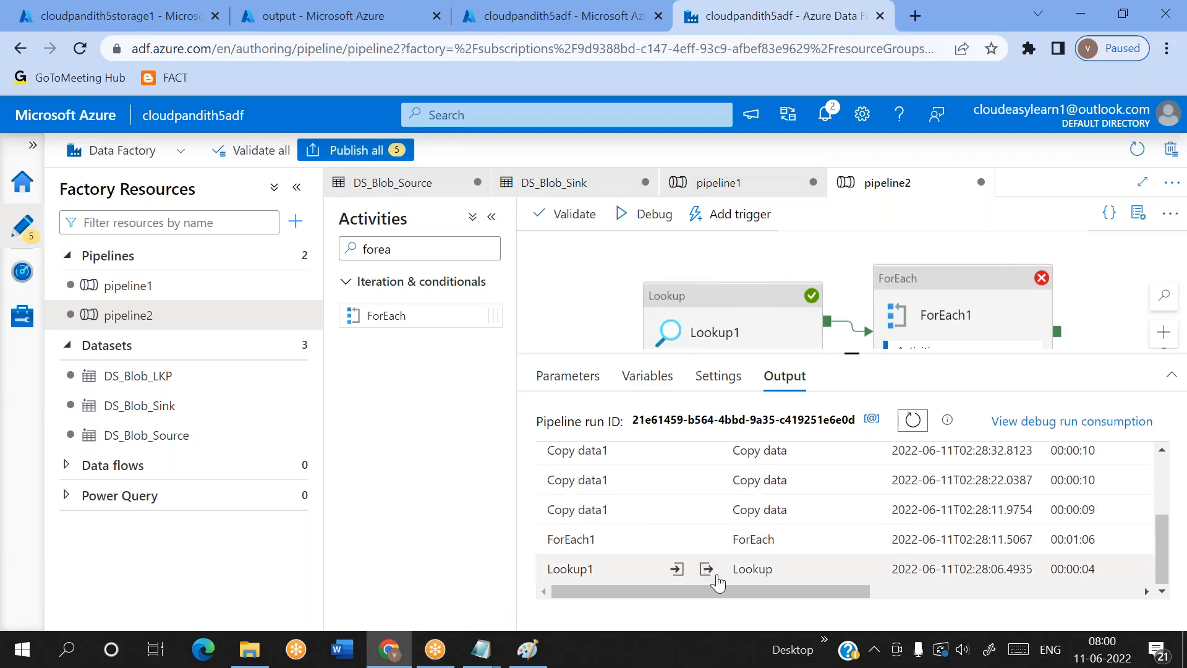
click(706, 569)
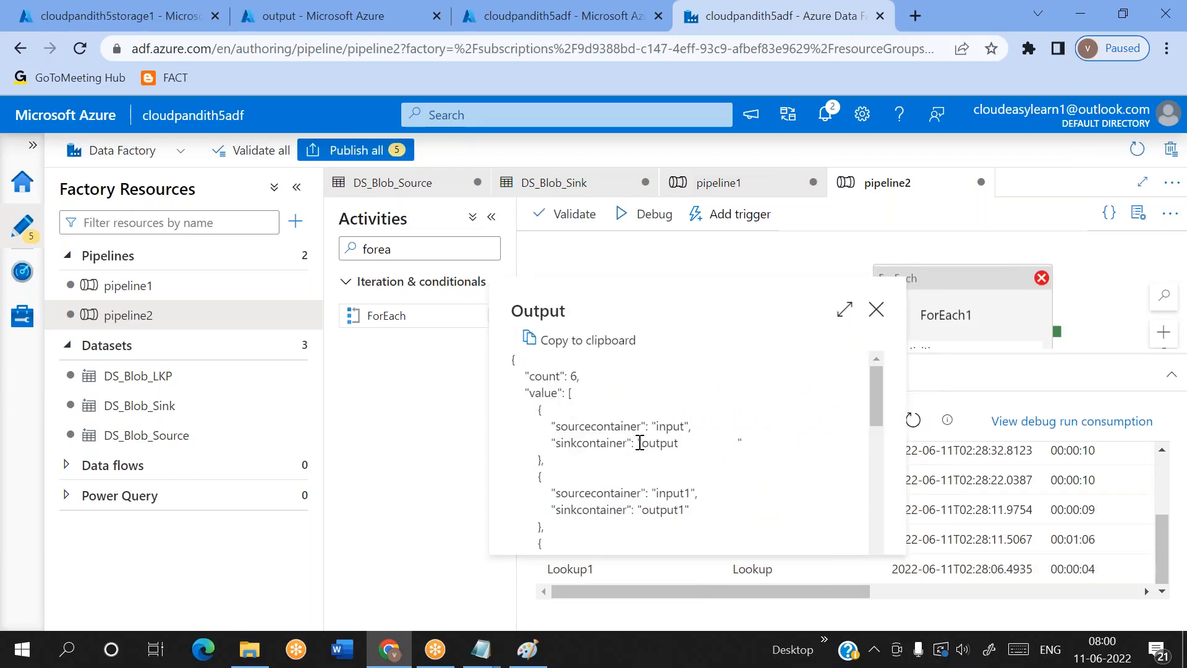
drag(638, 443, 680, 439)
click(687, 437)
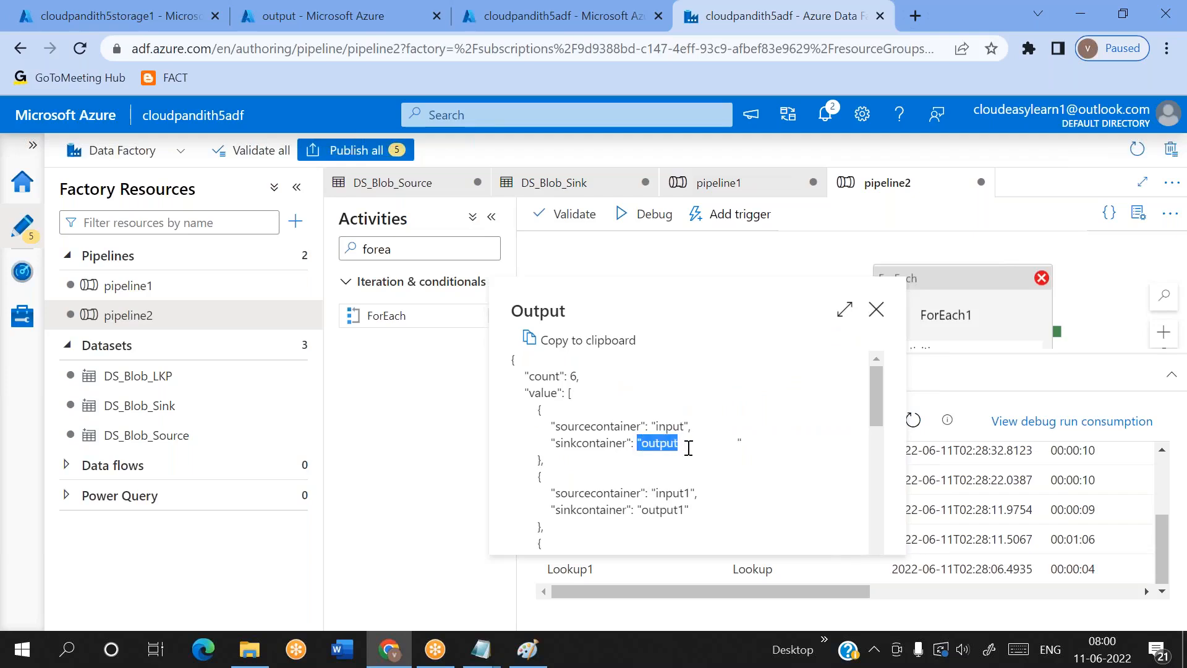
Switch to the storage account's portal page and open metadata5.csv from cloudpandith5storage2's config container for editing
click(688, 447)
click(303, 15)
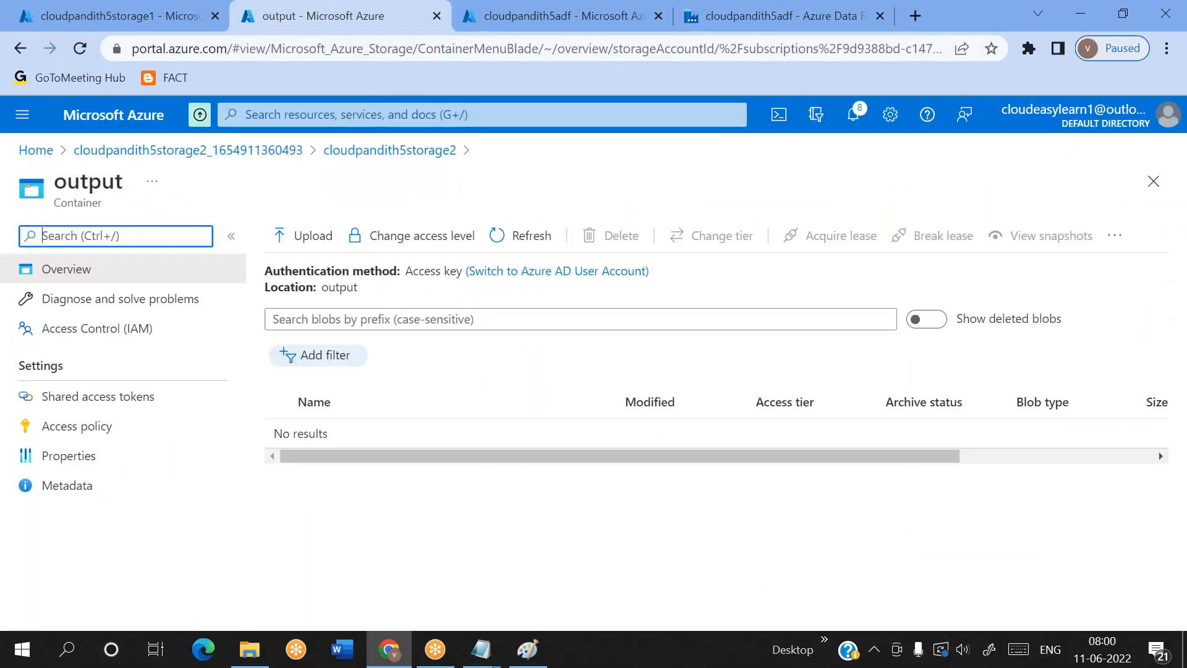
click(391, 150)
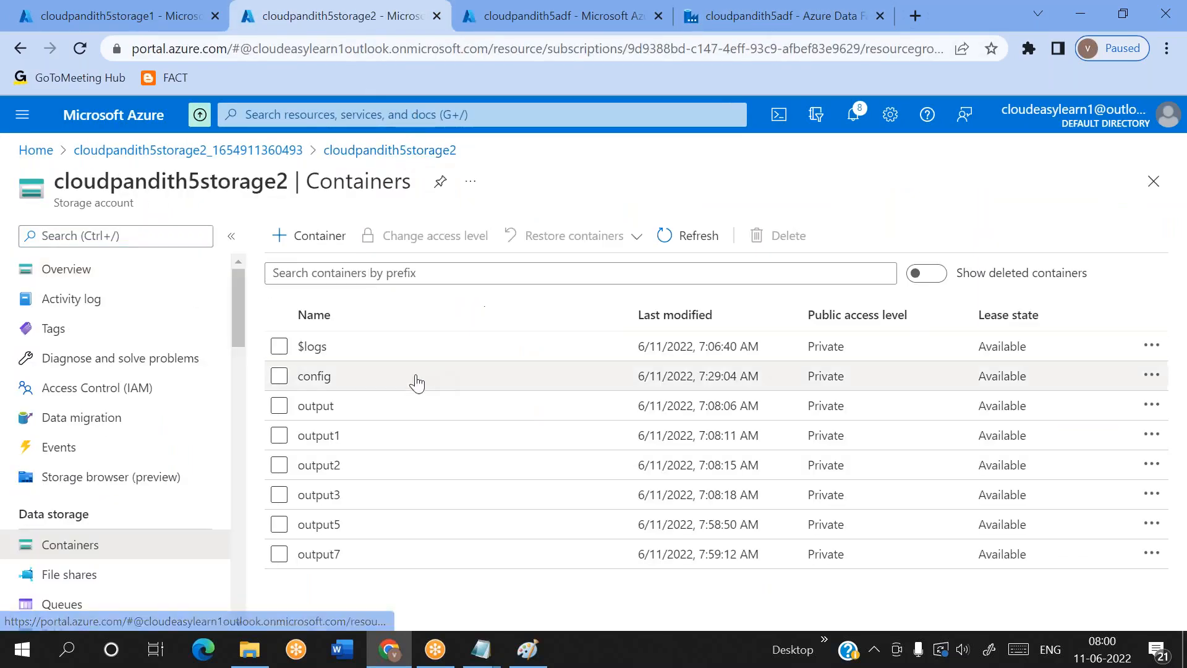
click(400, 381)
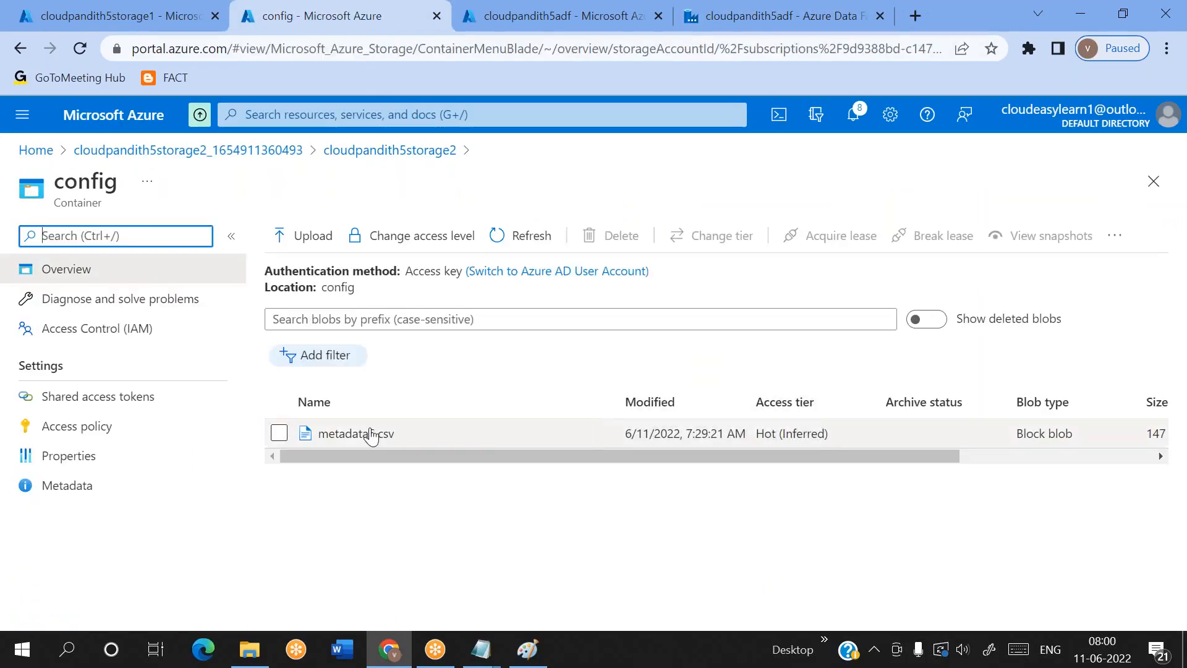
click(369, 433)
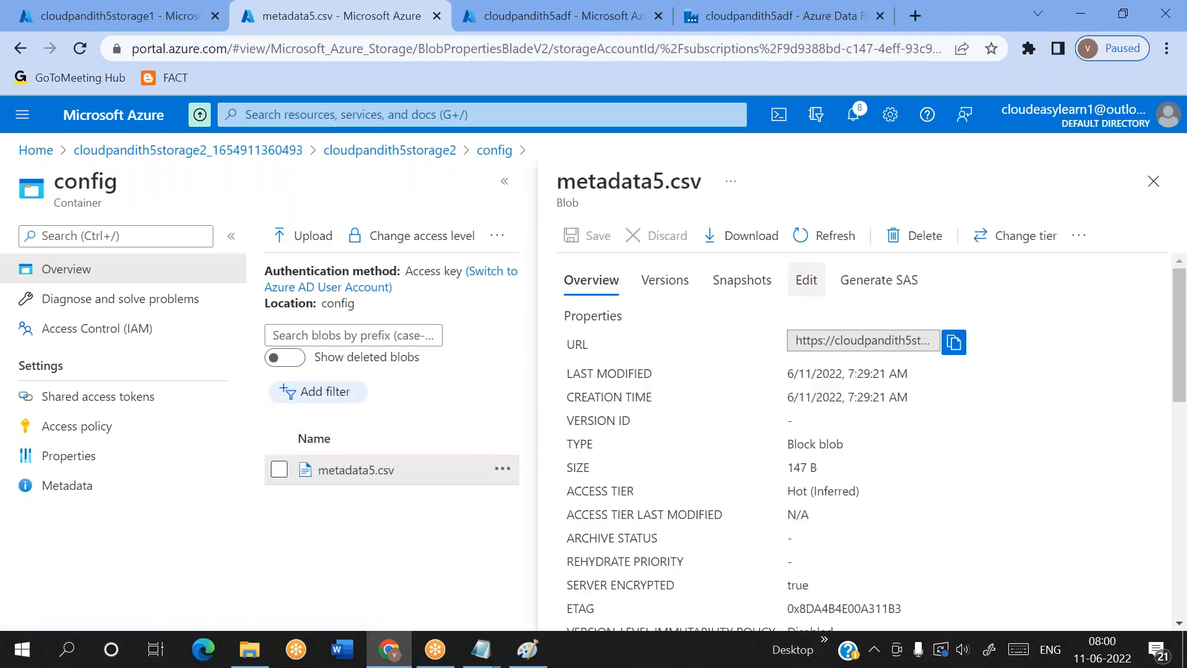
click(806, 280)
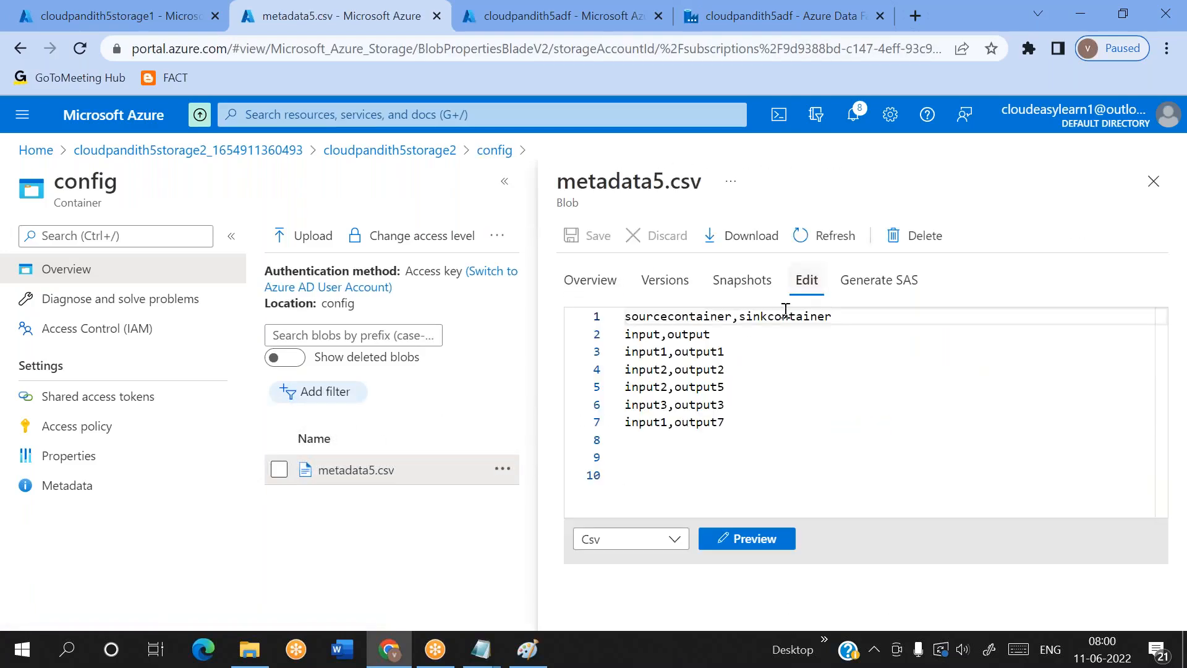
Delete trailing spaces after the input,output row in metadata5.csv, save the file and close it
click(738, 333)
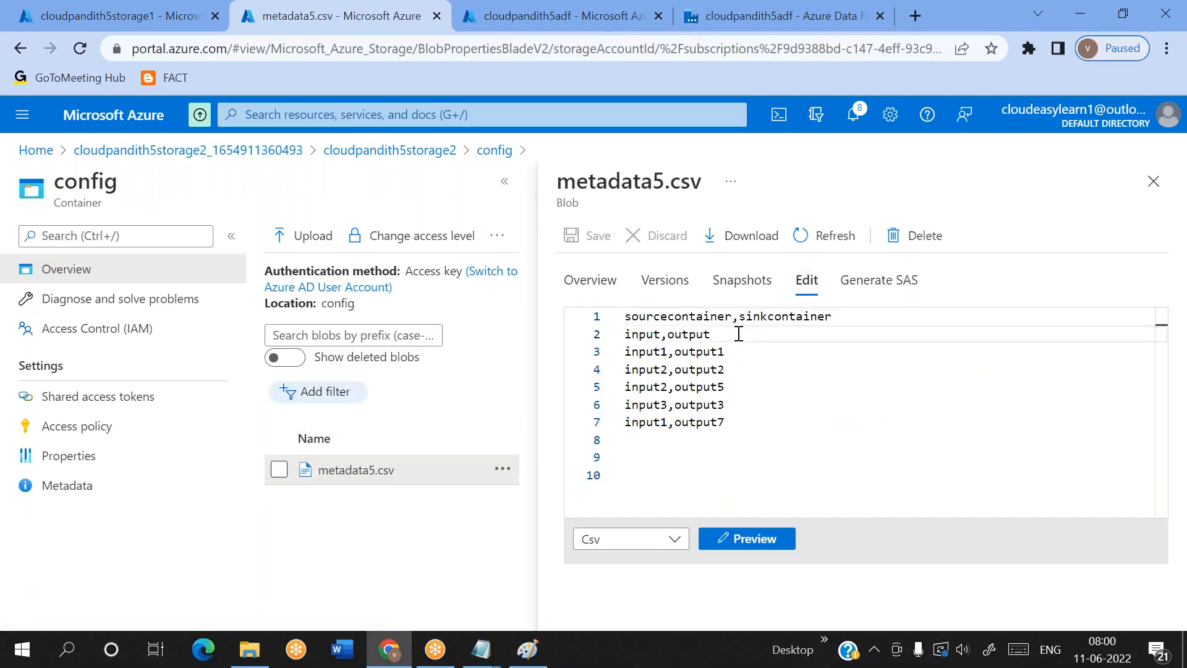
key(BackSpace)
key(BackSpace)
key(BackSpace)
key(BackSpace)
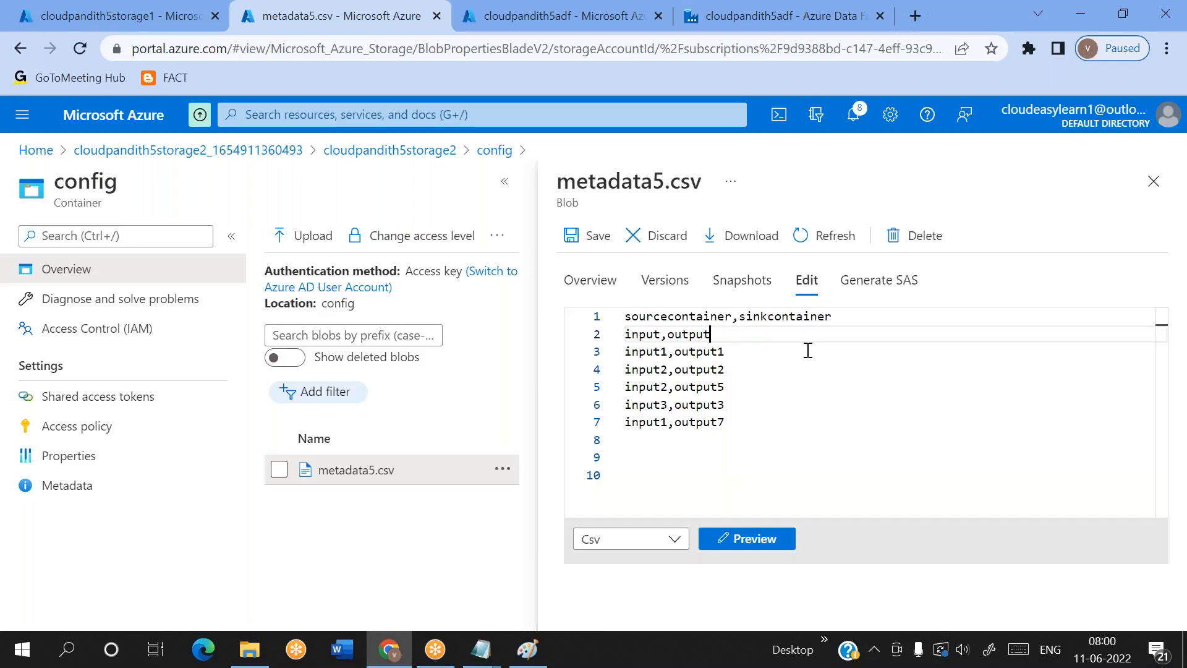
click(808, 350)
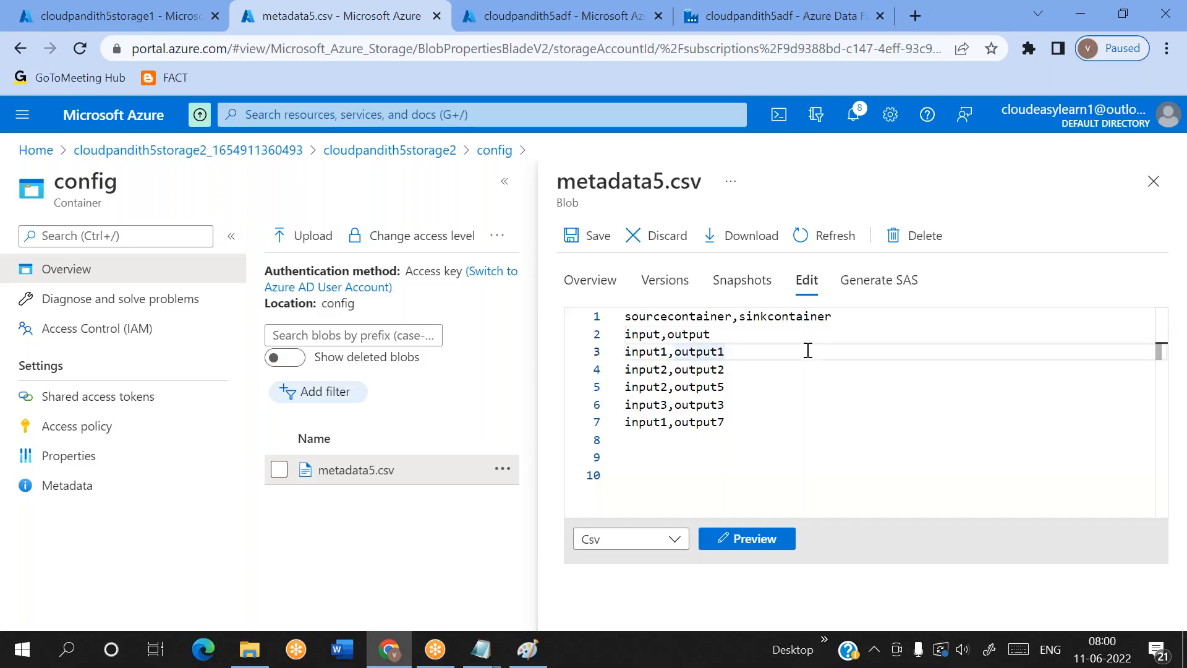
click(586, 235)
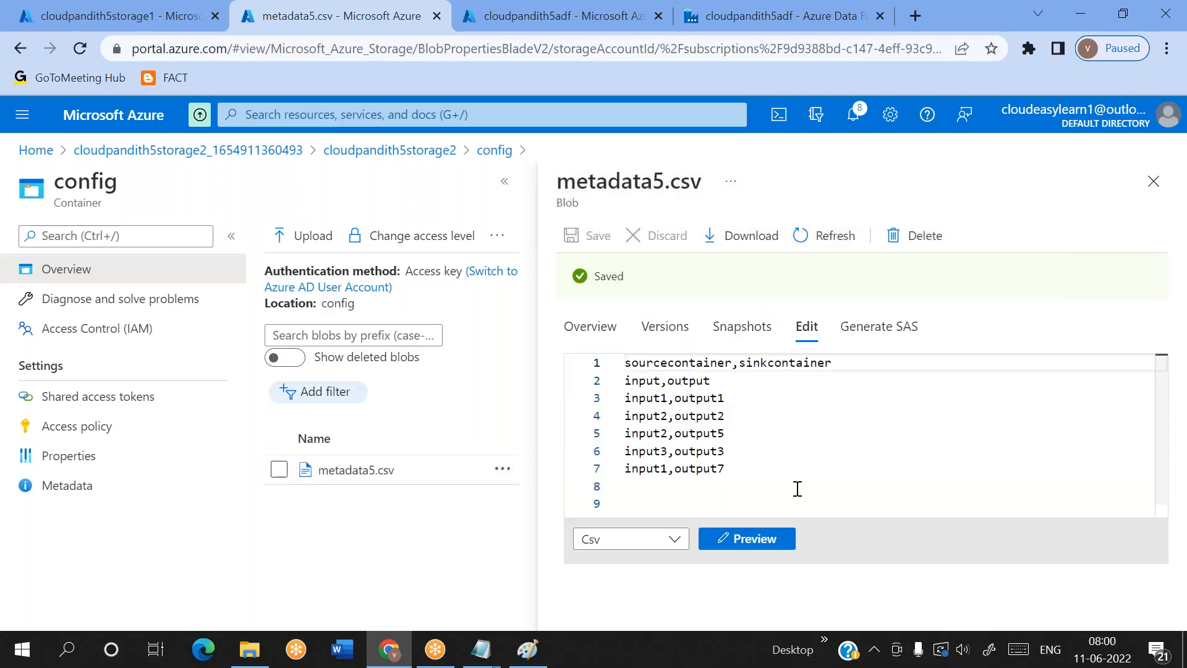
click(1166, 180)
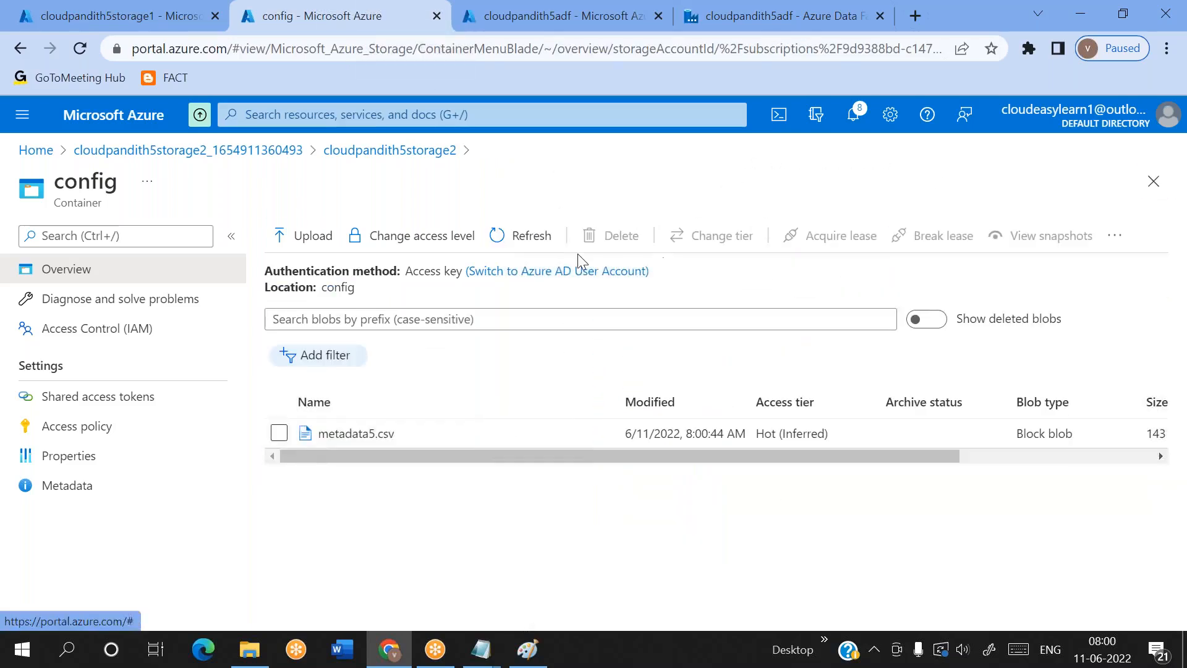
Delete the output, output1, output2, output3, output5 and output7 containers from cloudpandith5storage2
click(402, 152)
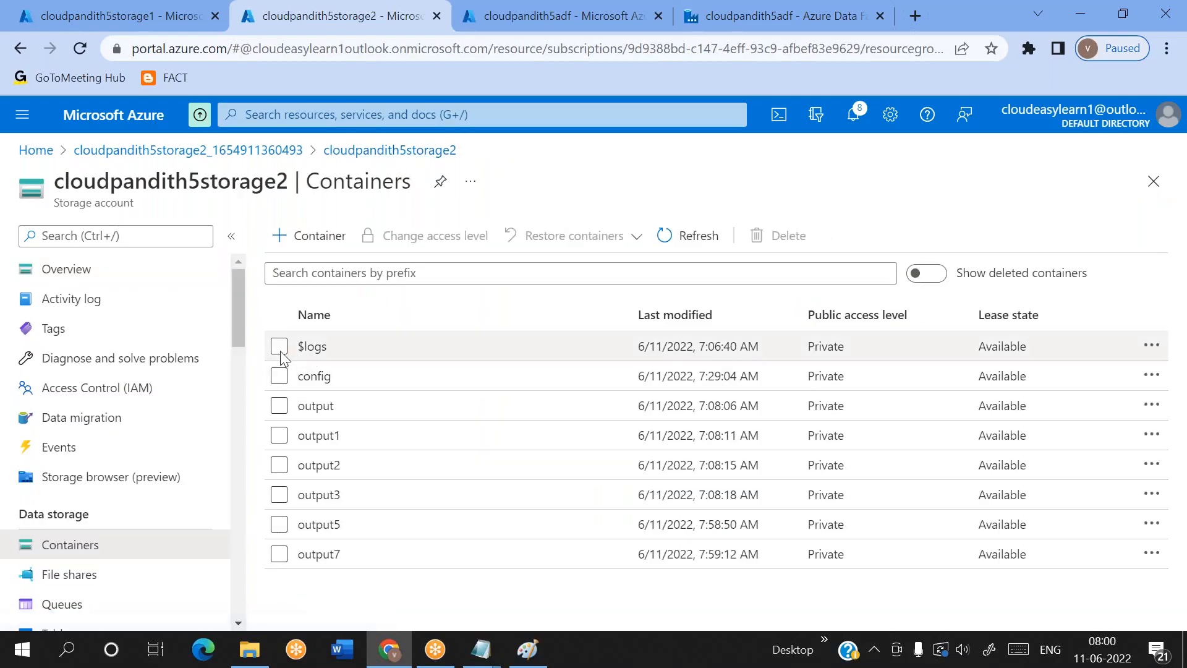
click(279, 407)
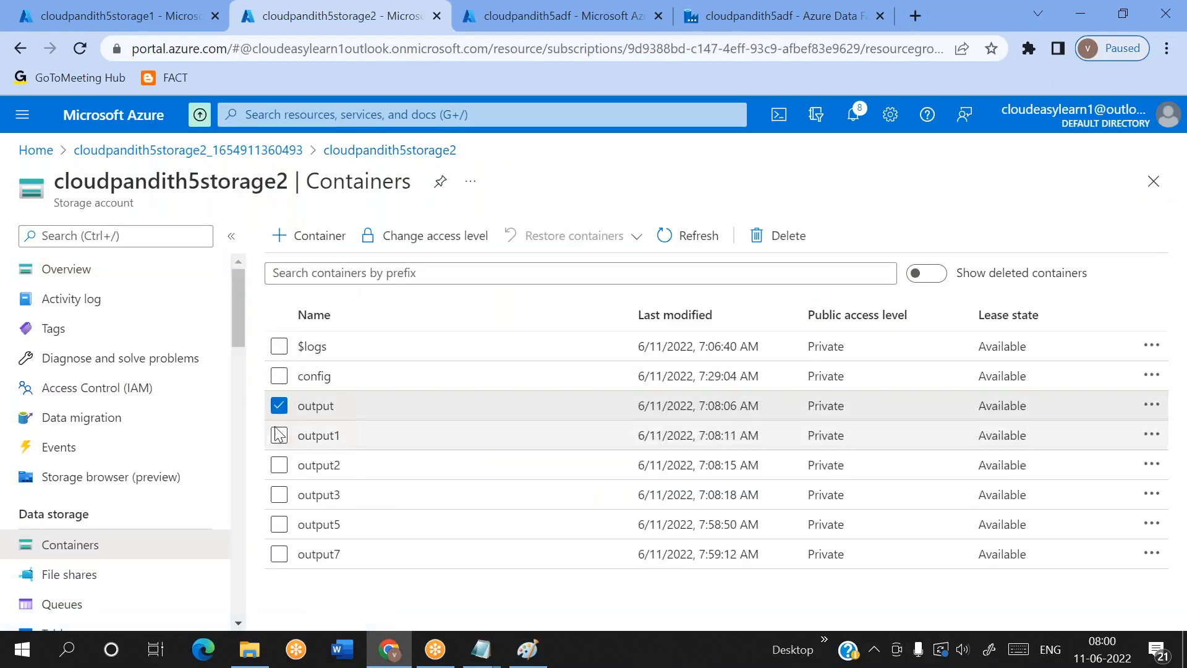
click(279, 435)
click(278, 467)
click(278, 495)
click(279, 525)
click(279, 554)
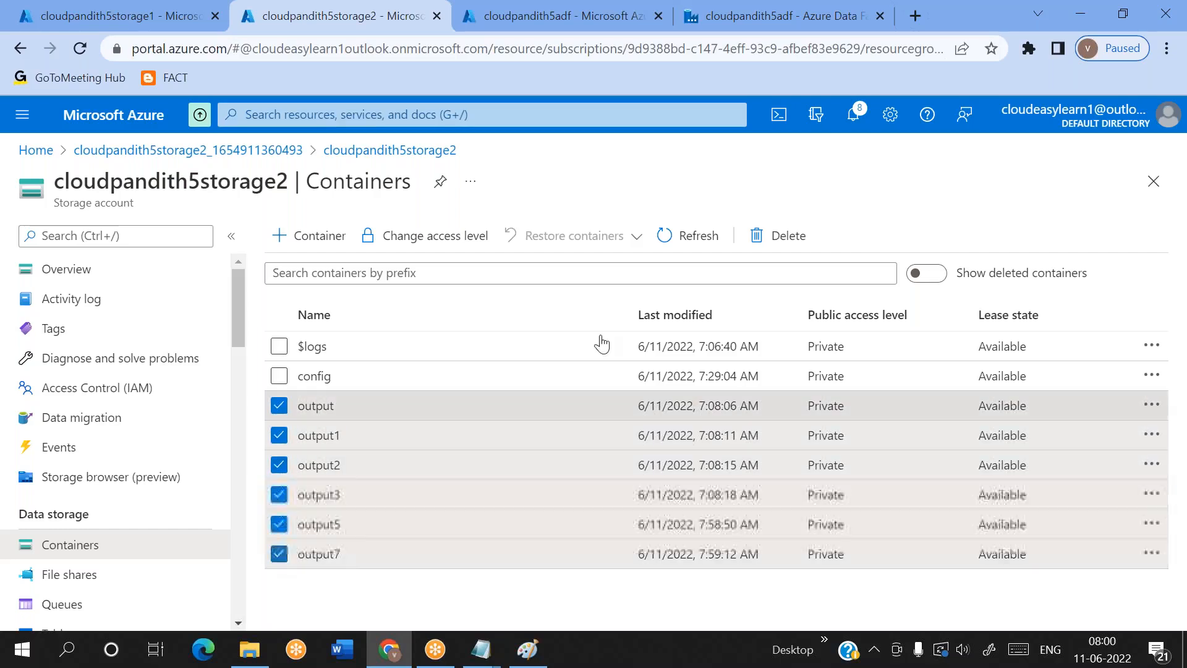
click(778, 236)
click(317, 531)
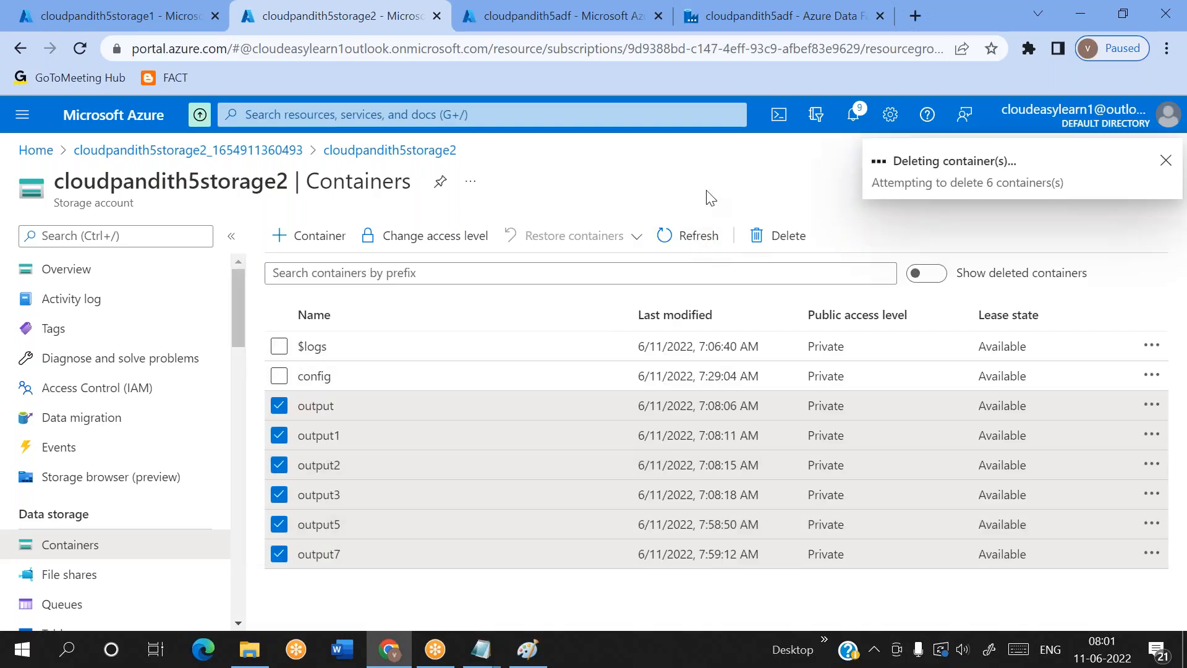
Return to pipeline2's debug output in Data Factory and read the error details of the failed Copy data1 run
click(691, 24)
click(878, 311)
scroll(708, 566, right, 5)
scroll(709, 565, left, 3)
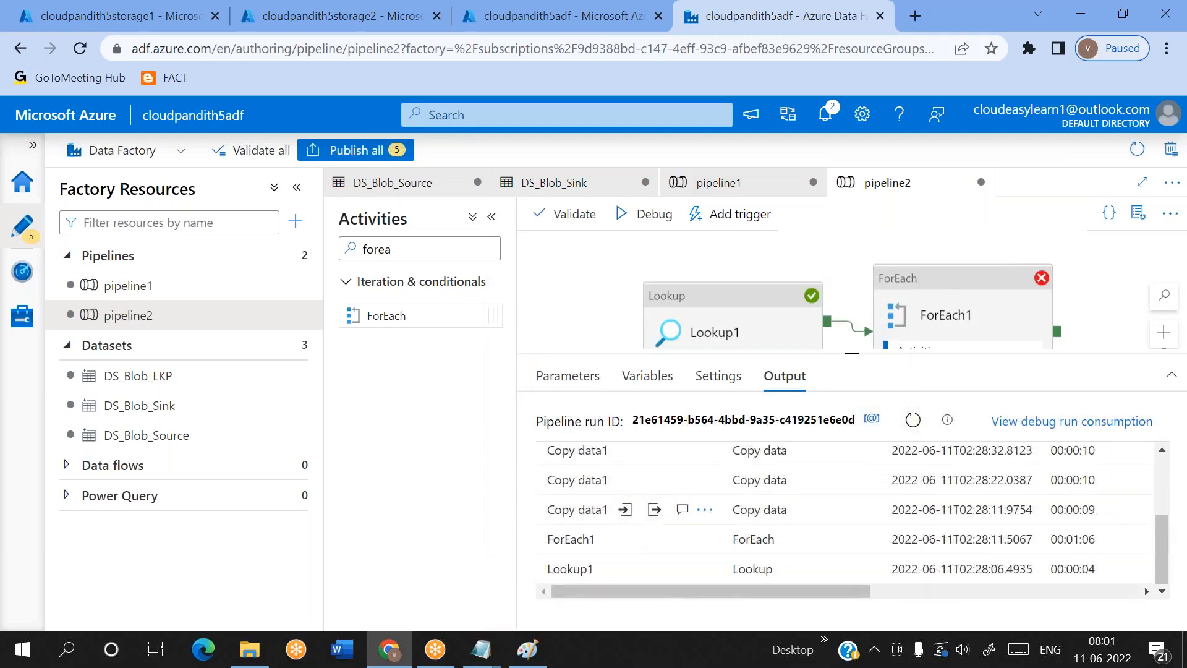
click(682, 509)
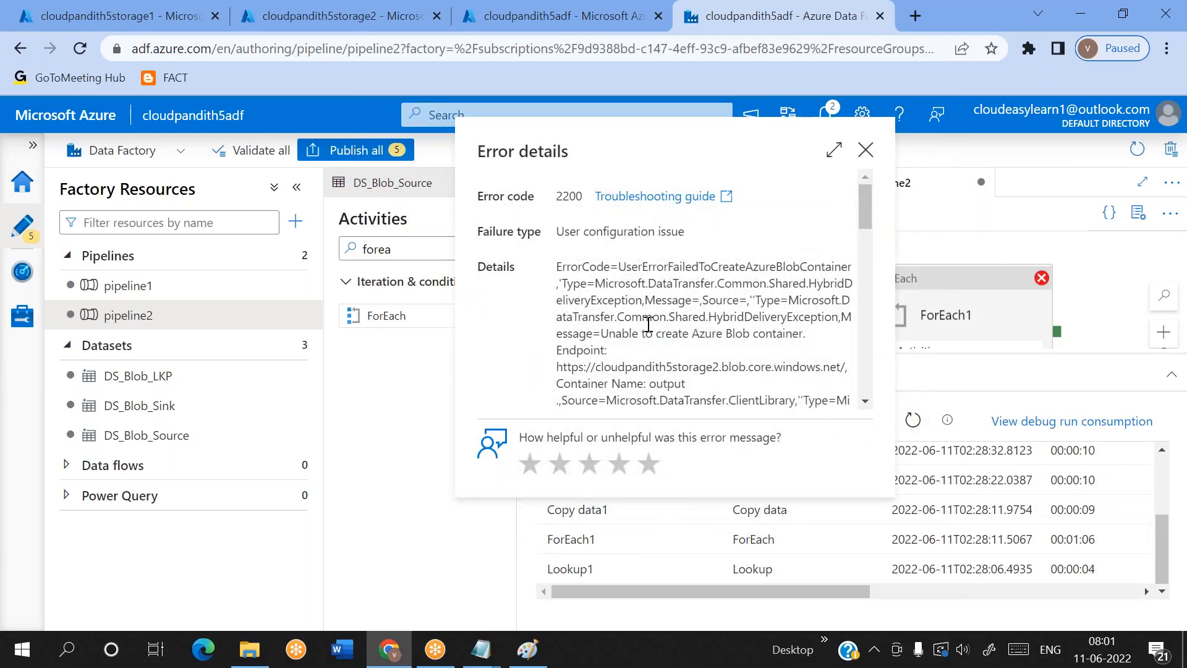
drag(616, 332, 784, 328)
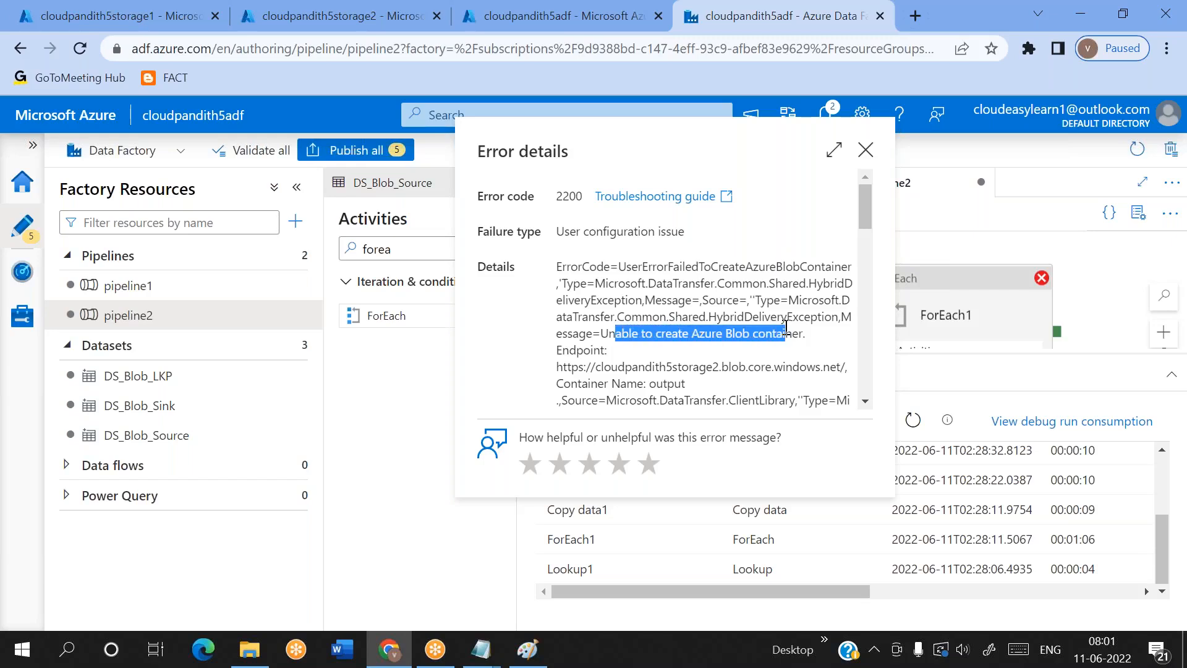
click(785, 327)
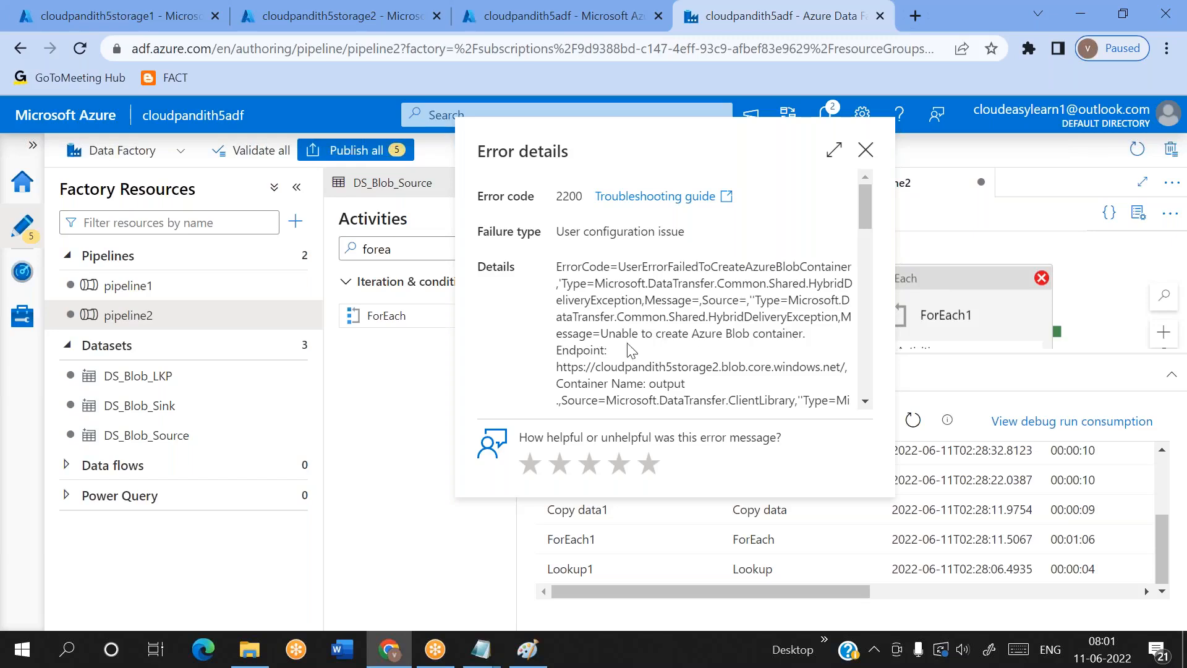
drag(600, 333, 750, 334)
click(751, 333)
triple_click(749, 329)
click(750, 333)
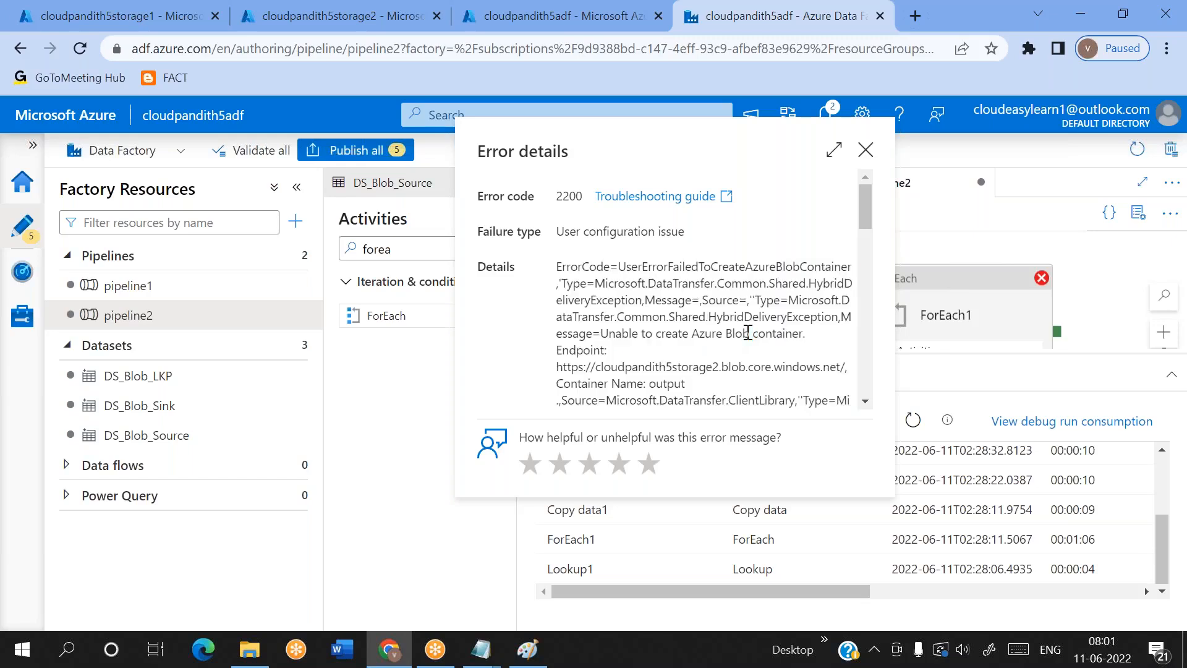
click(866, 150)
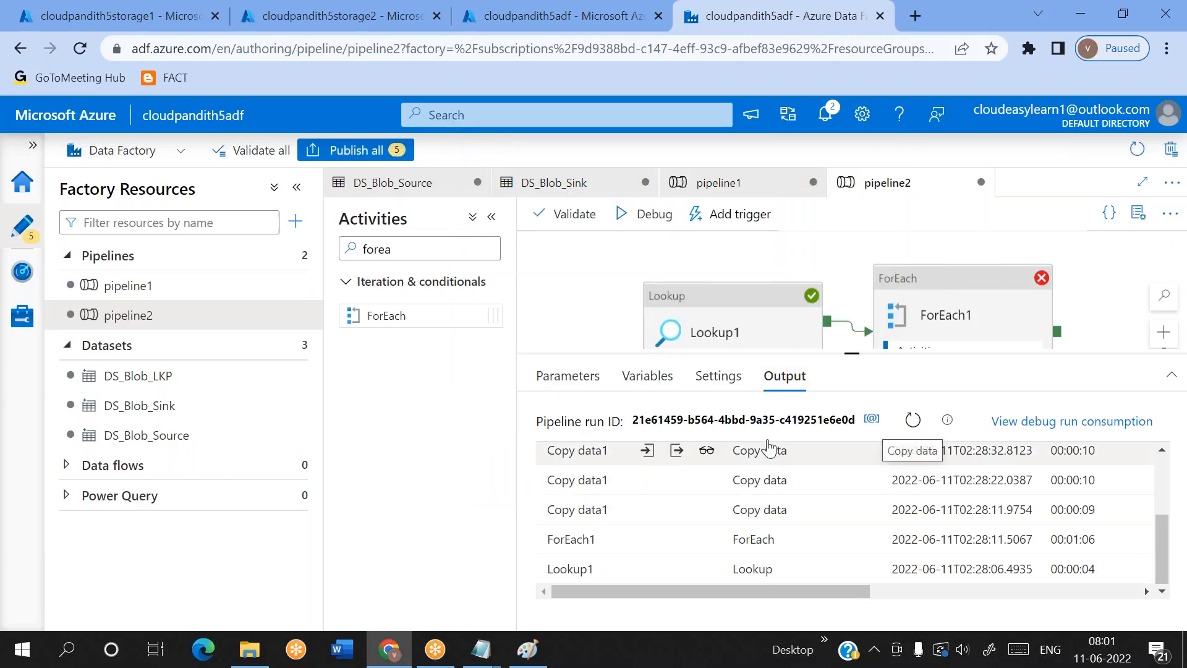
Check the refreshed container list of cloudpandith5storage2 and start a new debug run of pipeline2
click(326, 8)
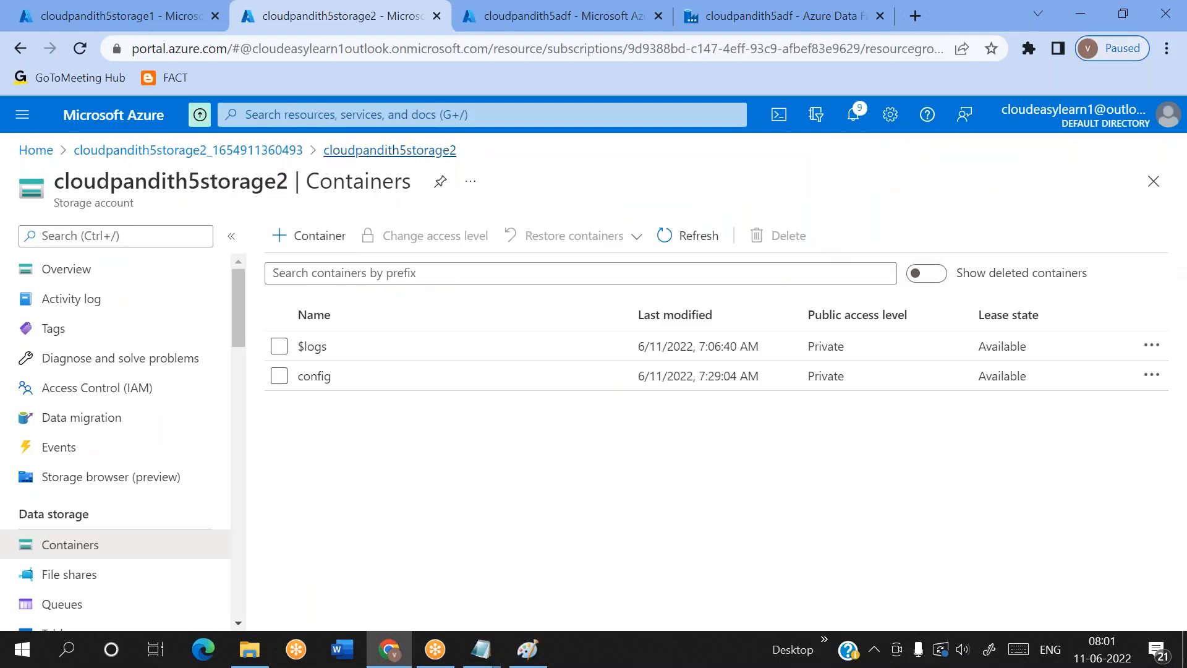
click(694, 250)
click(713, 28)
click(649, 214)
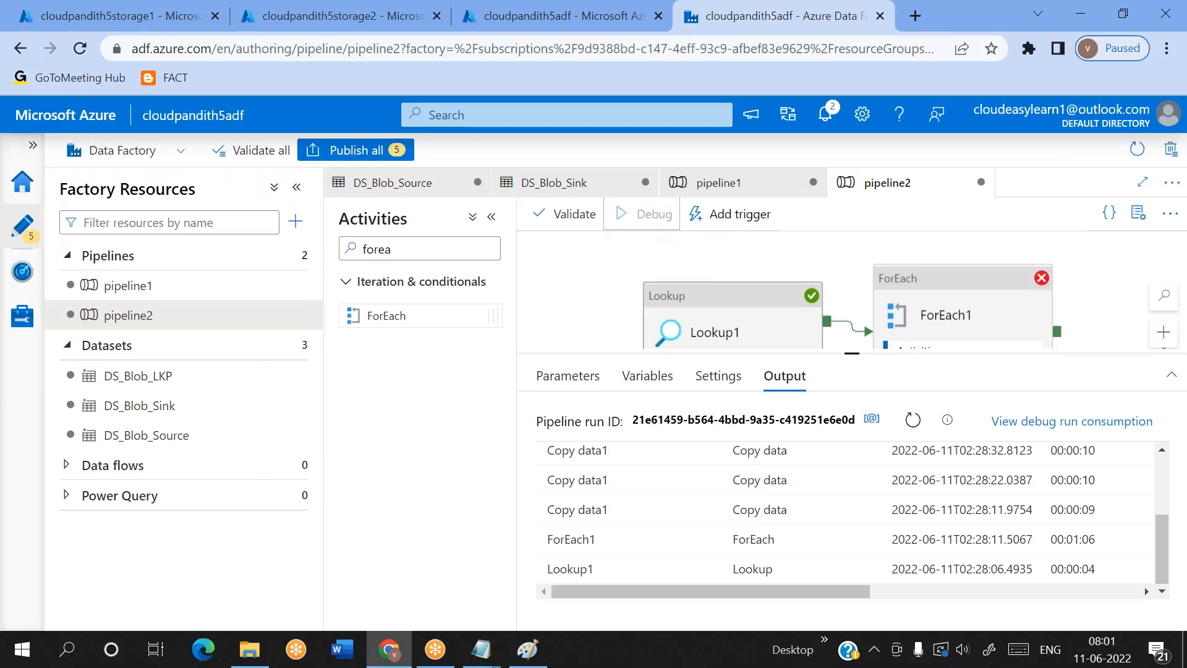
Monitor the debug run's activities and examine the first sinkcontainer value in Lookup1's output for trailing spaces
click(904, 423)
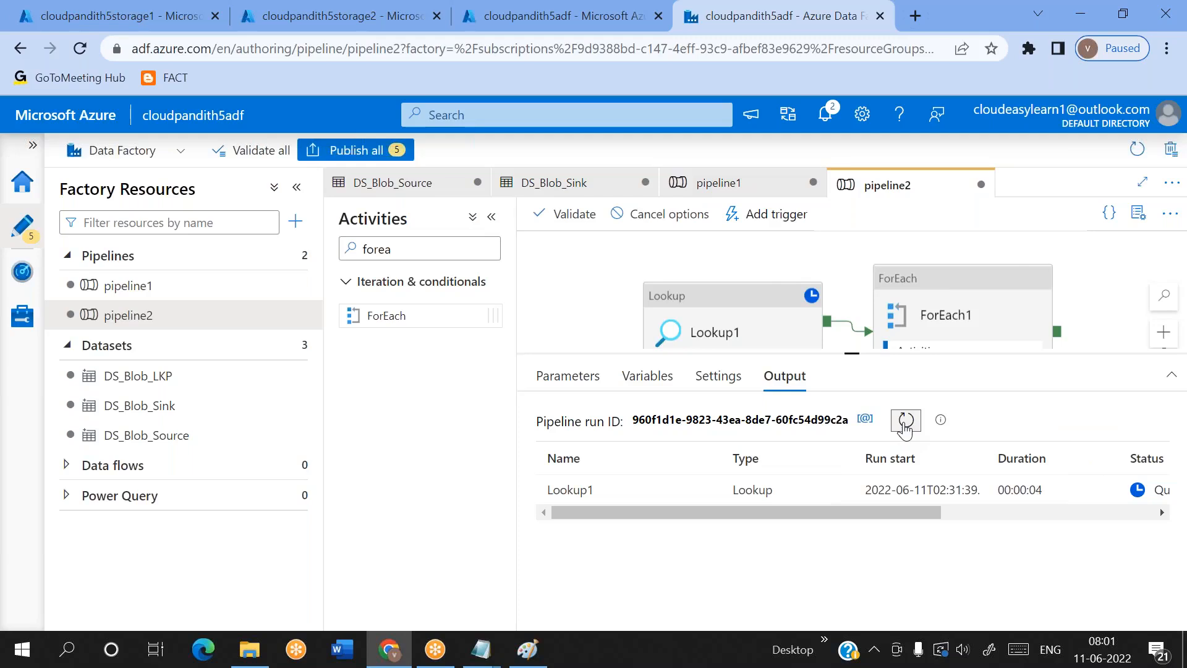
drag(855, 509, 940, 509)
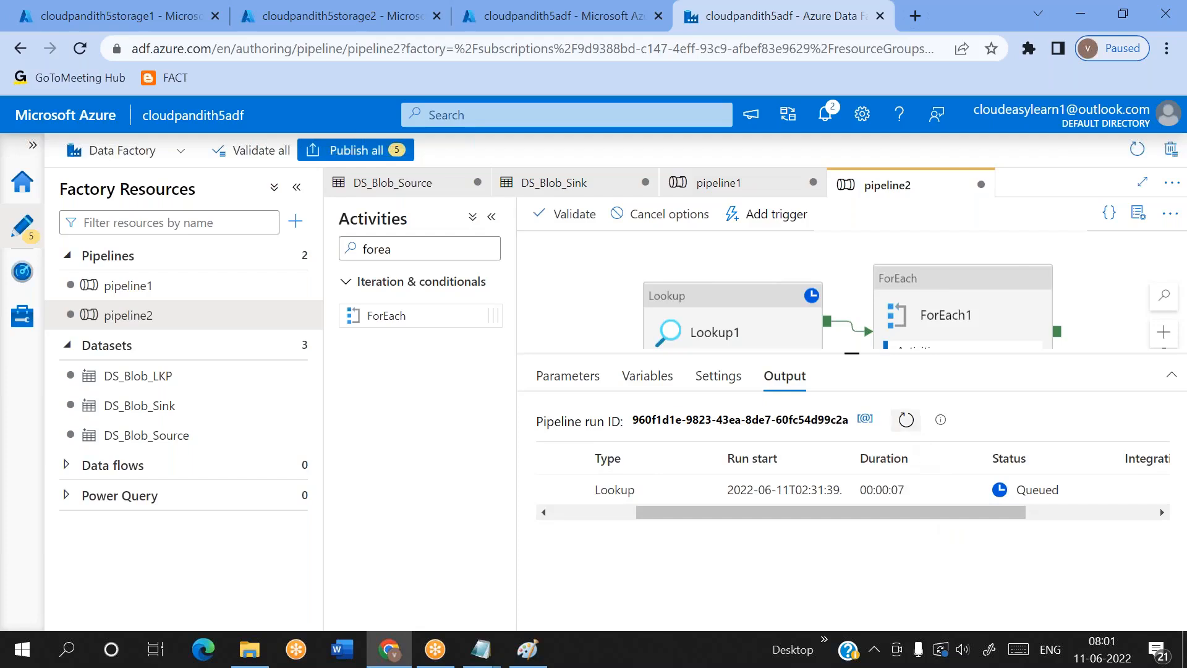
click(906, 420)
drag(744, 514, 650, 530)
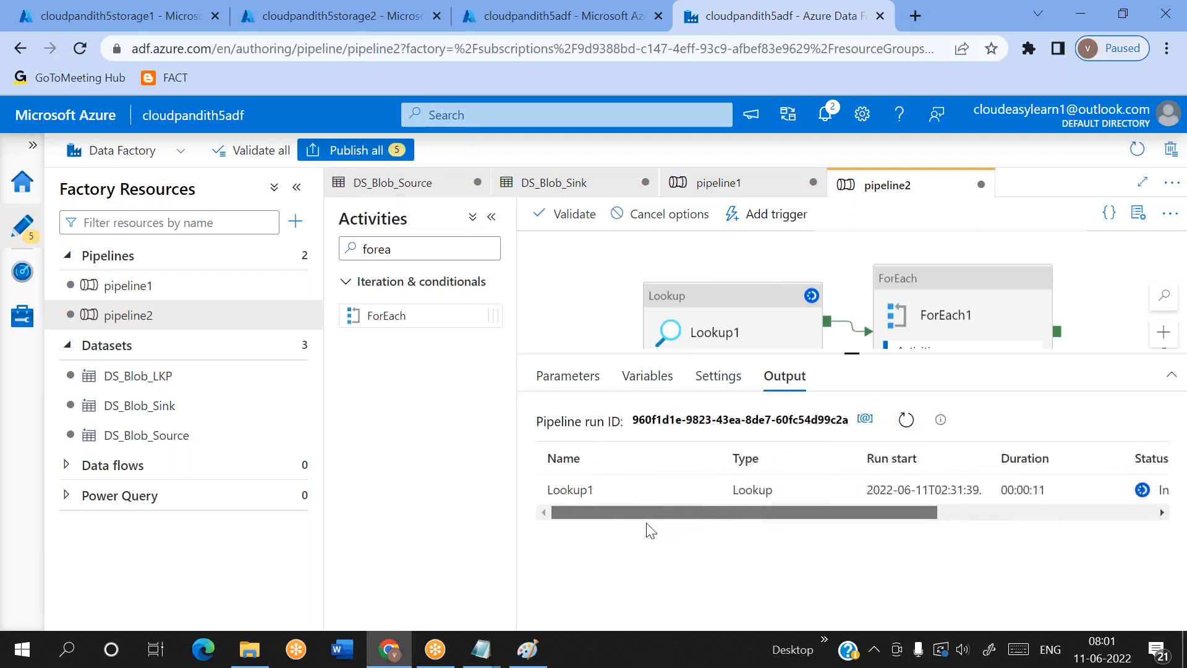
click(907, 421)
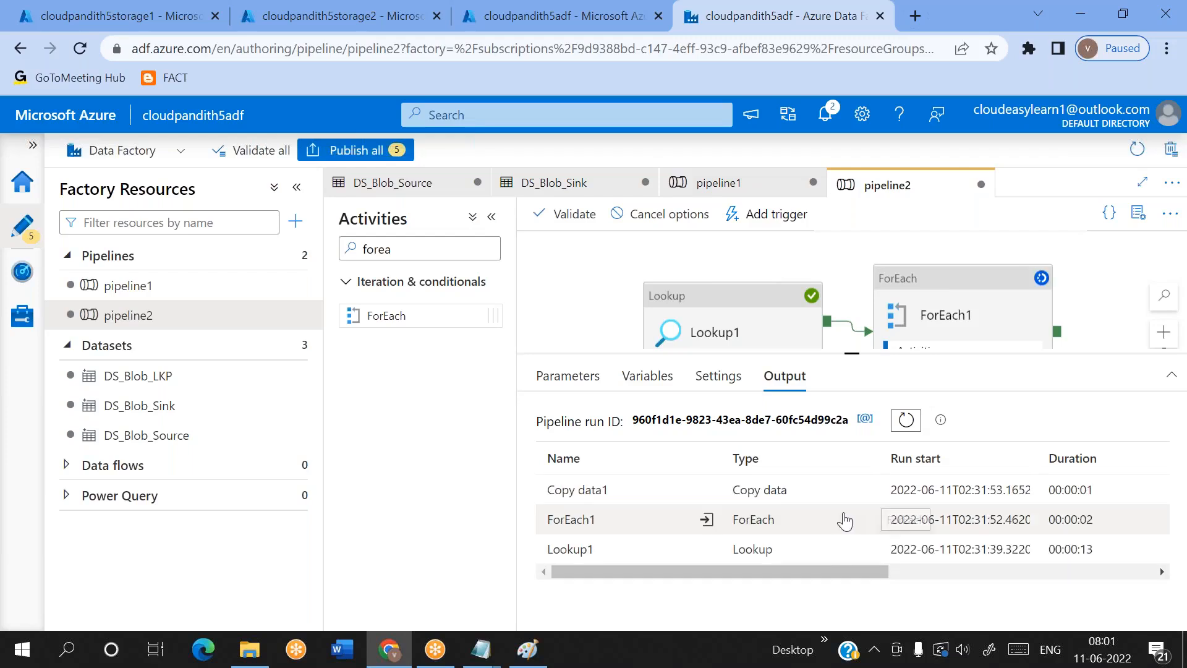
click(703, 549)
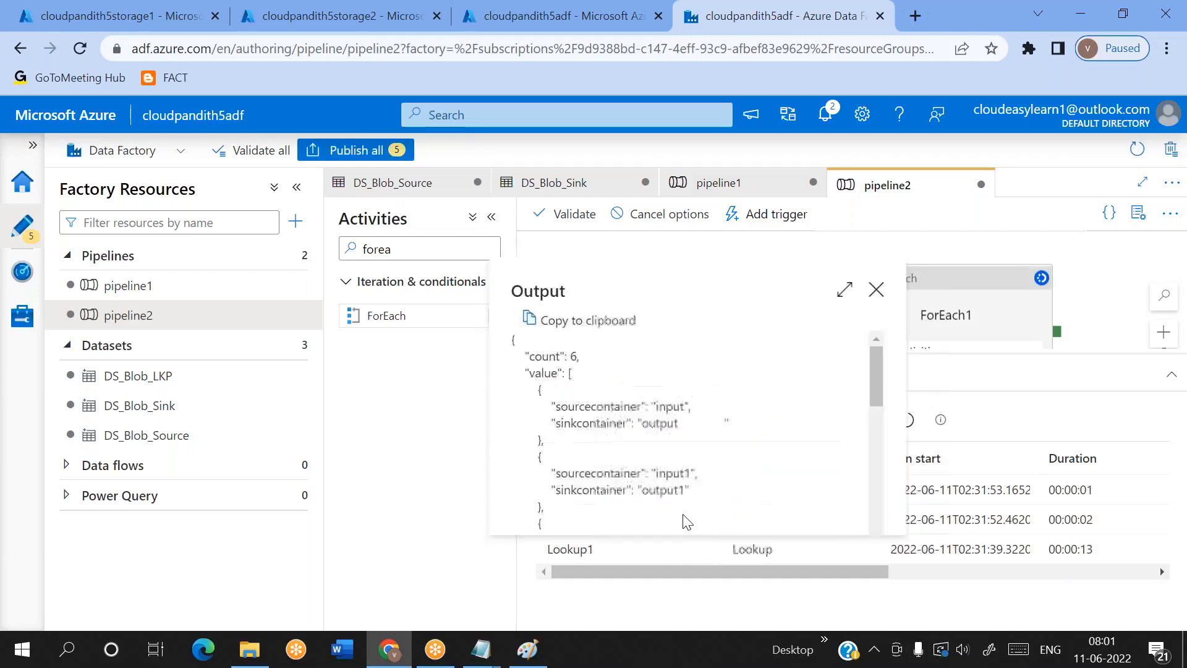
double_click(645, 422)
drag(722, 421, 682, 422)
click(876, 289)
Reopen metadata5.csv in the config container, remove remaining trailing spaces from the input,output row and save it
click(311, 16)
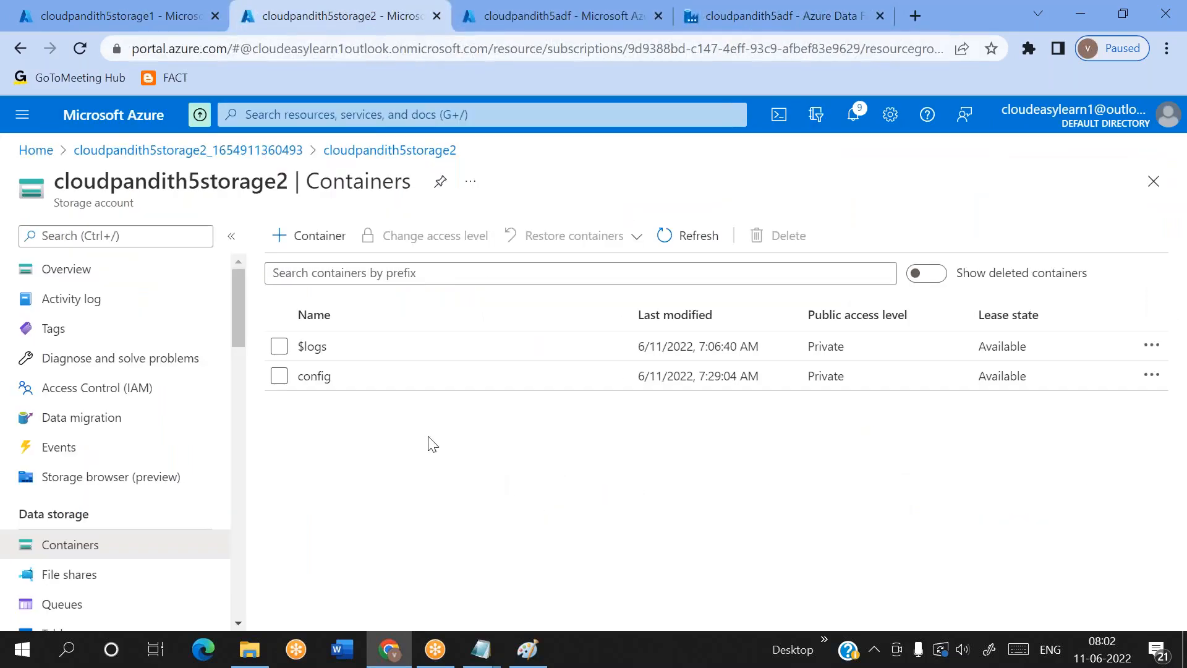
click(334, 376)
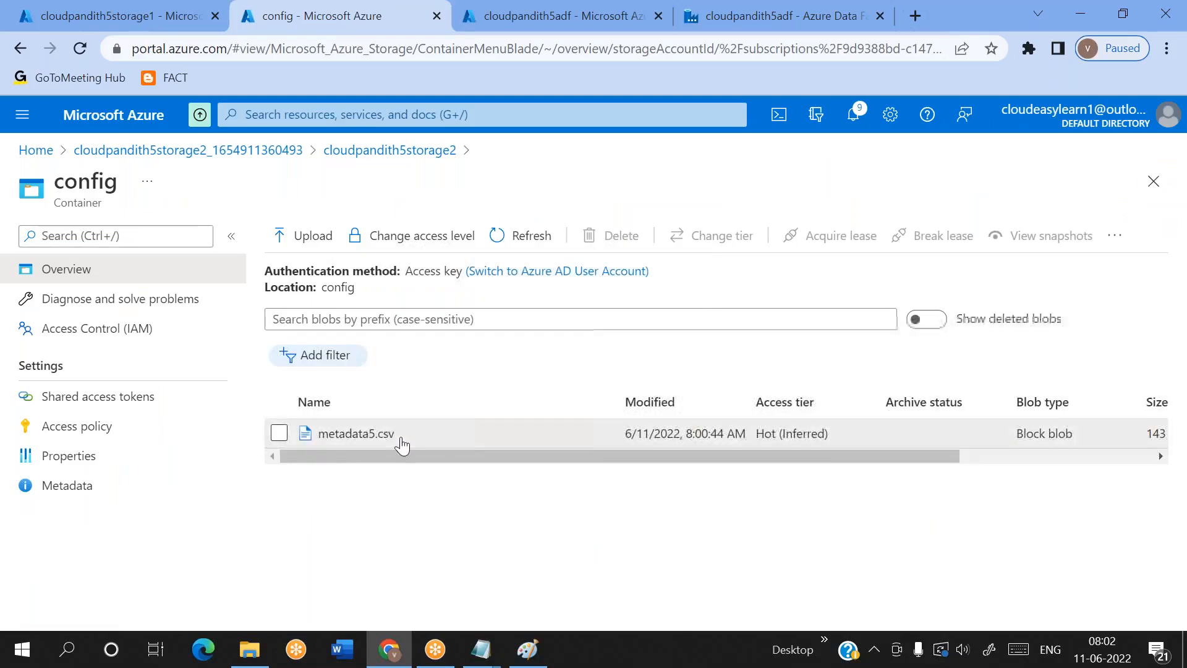
click(395, 435)
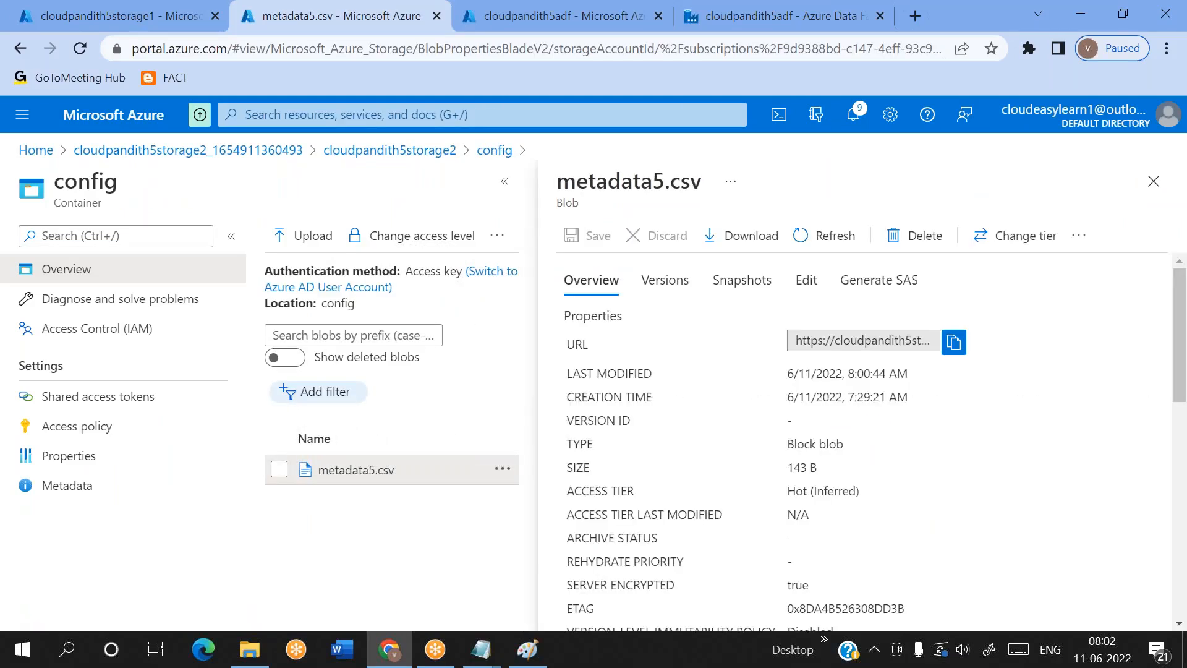
click(805, 278)
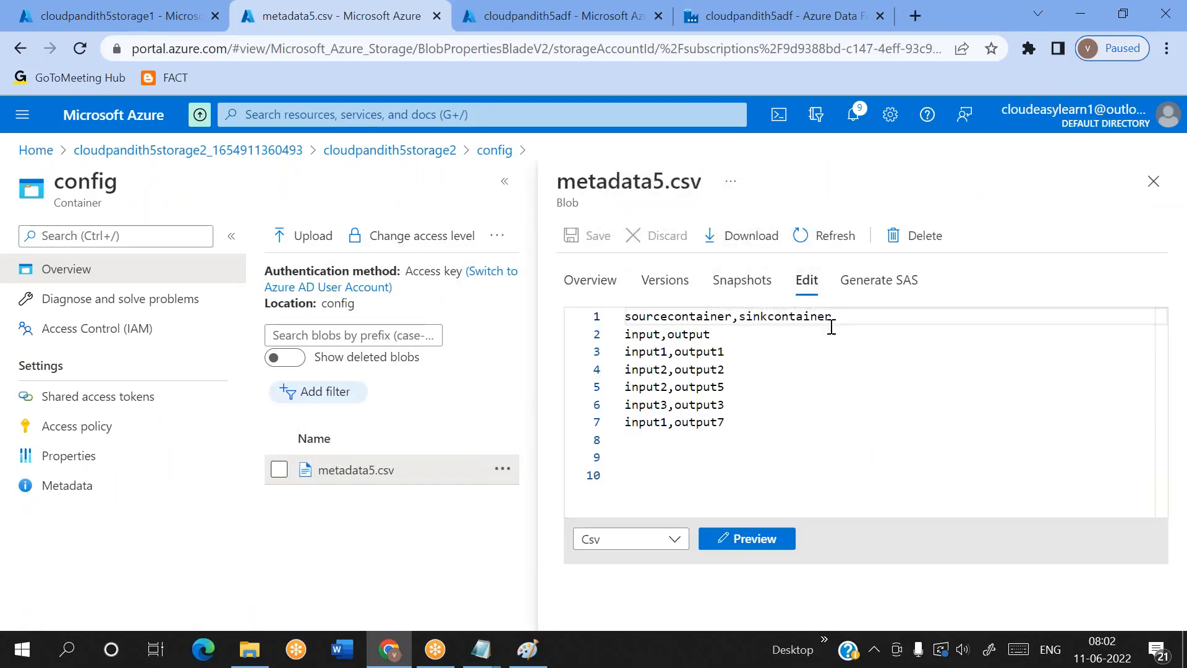
click(819, 333)
key(BackSpace)
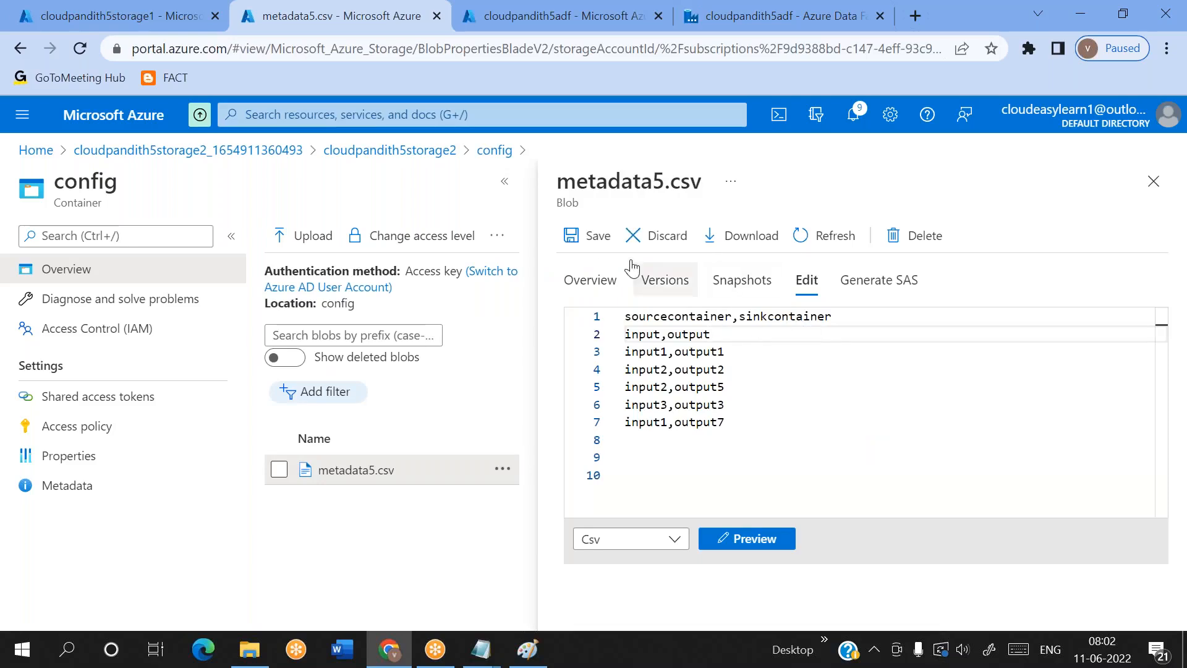
click(594, 235)
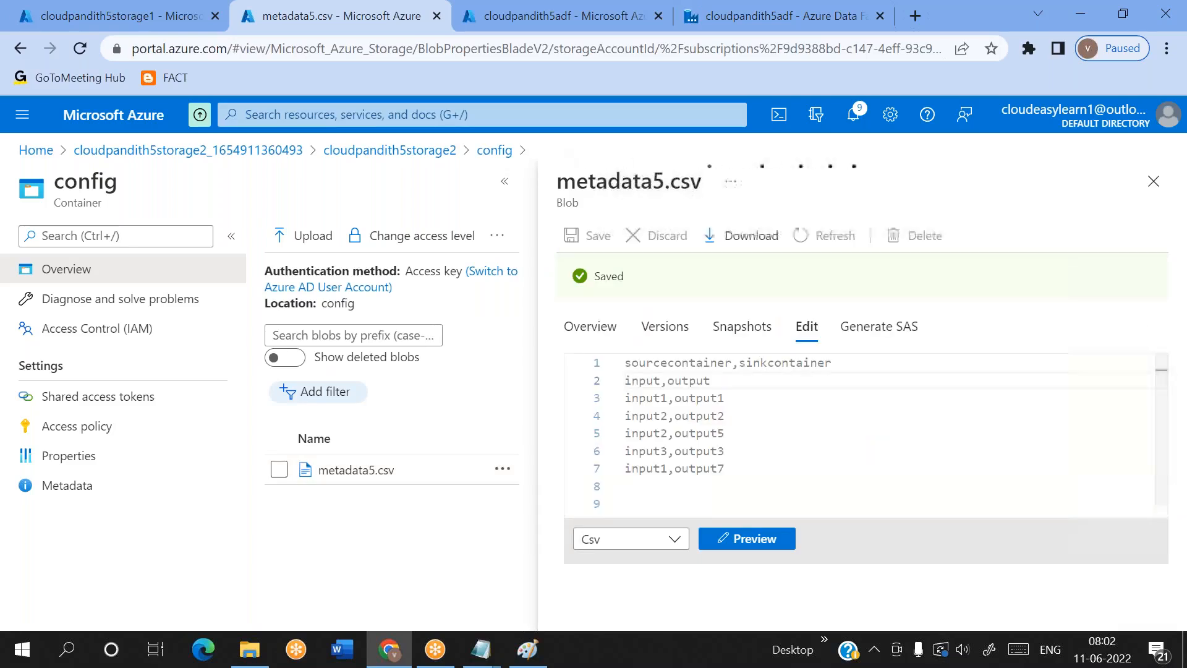
Return to Data Factory and cancel pipeline2's running debug run recursively
click(705, 25)
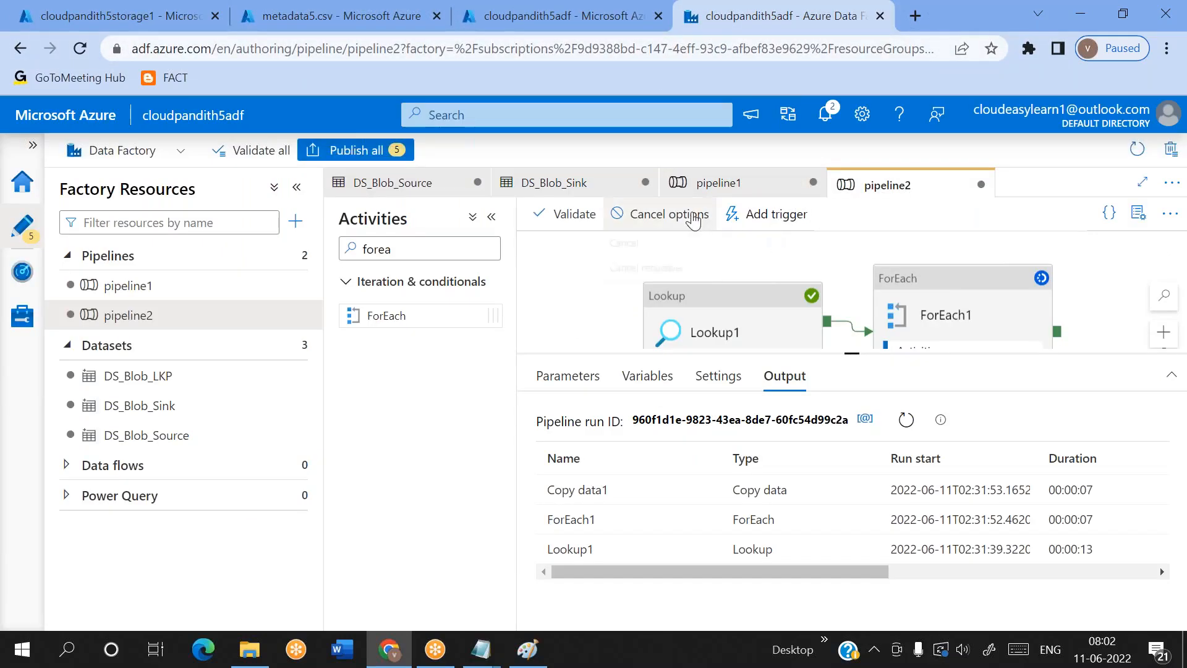
click(661, 214)
click(656, 275)
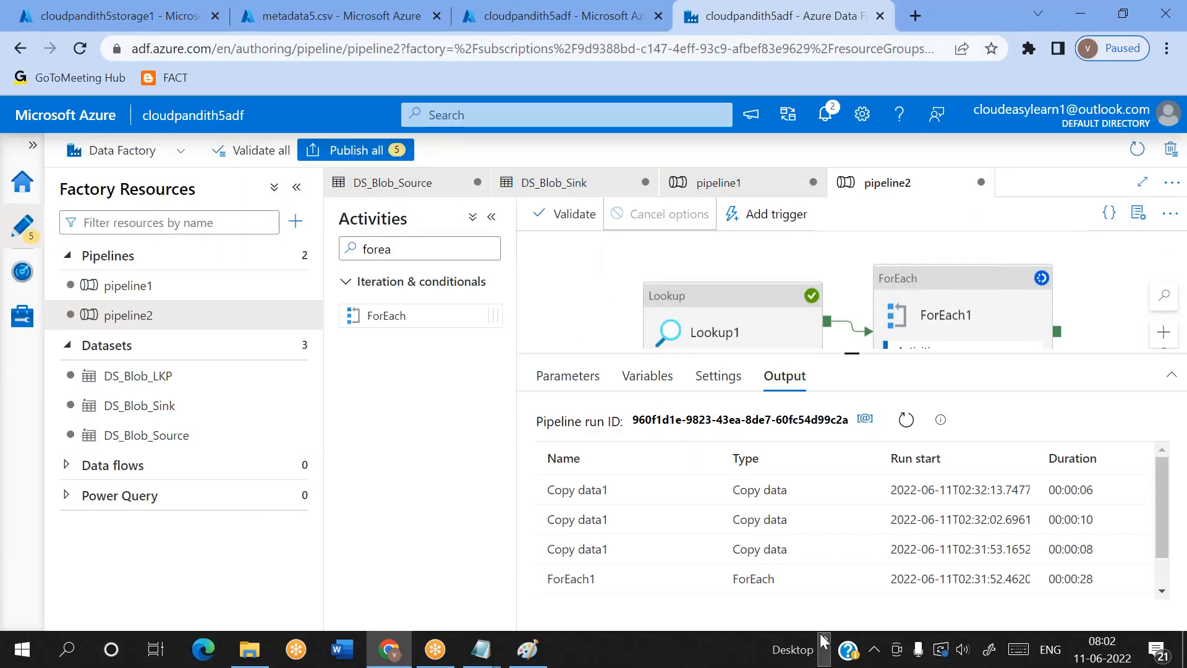
Check the activity statuses of pipeline2's cancelled run and read the error details of the failed Copy data1 activity
scroll(910, 552, right, 6)
scroll(910, 552, left, 6)
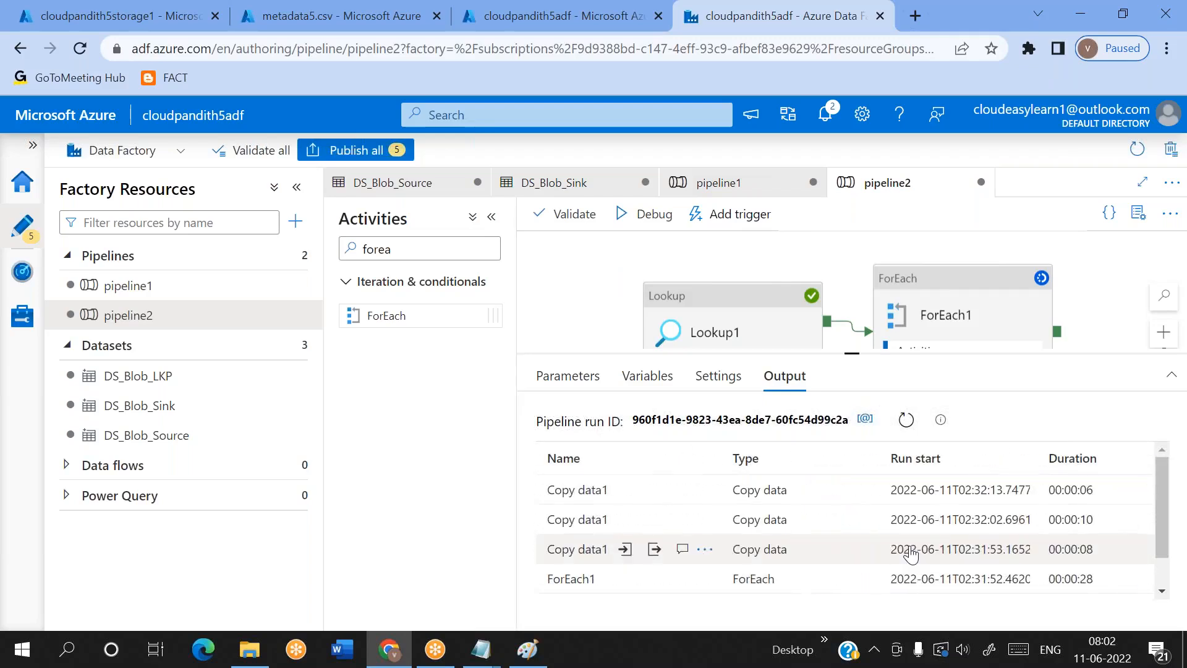
scroll(702, 503, right, 4)
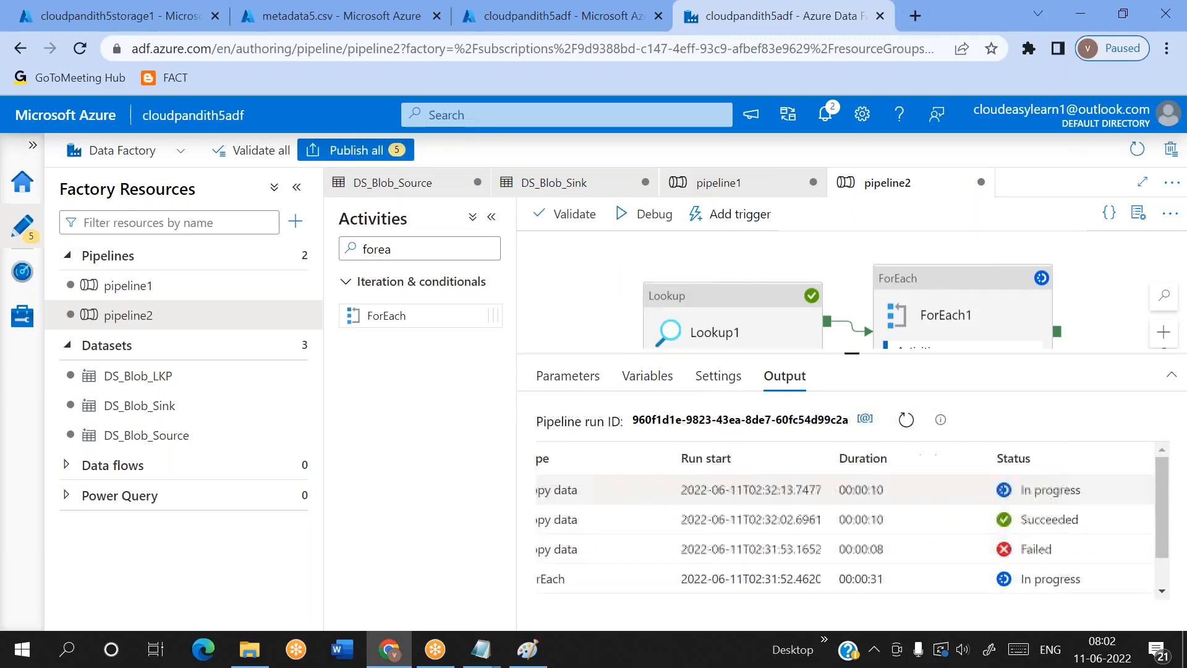
scroll(664, 548, left, 4)
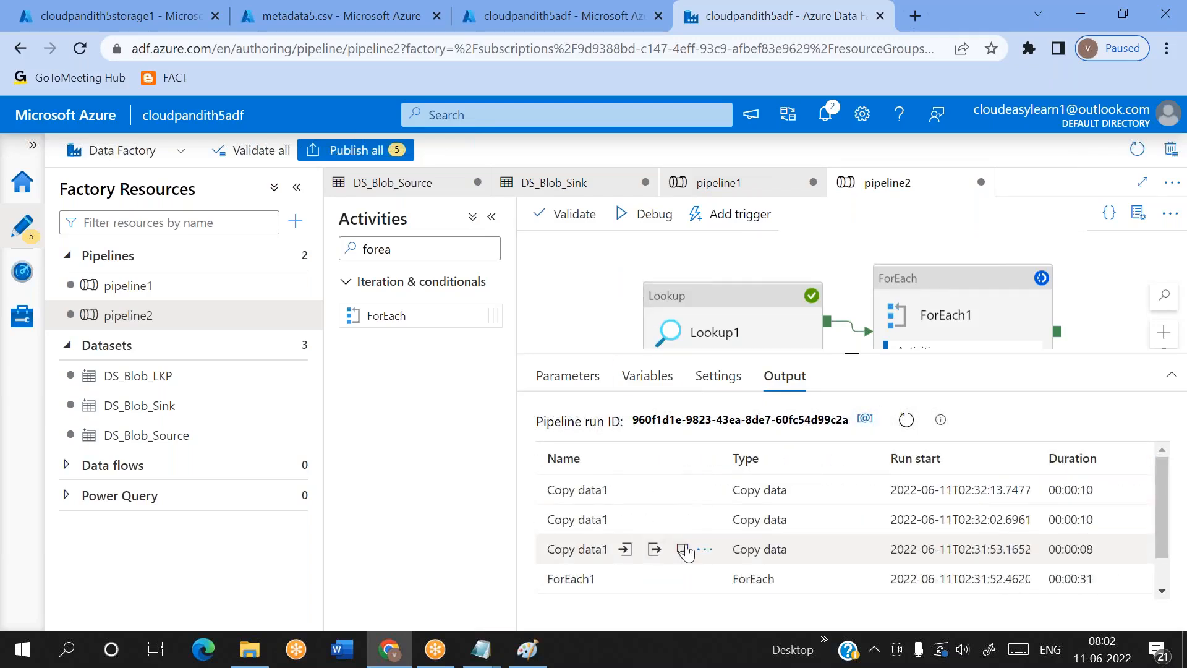
click(682, 549)
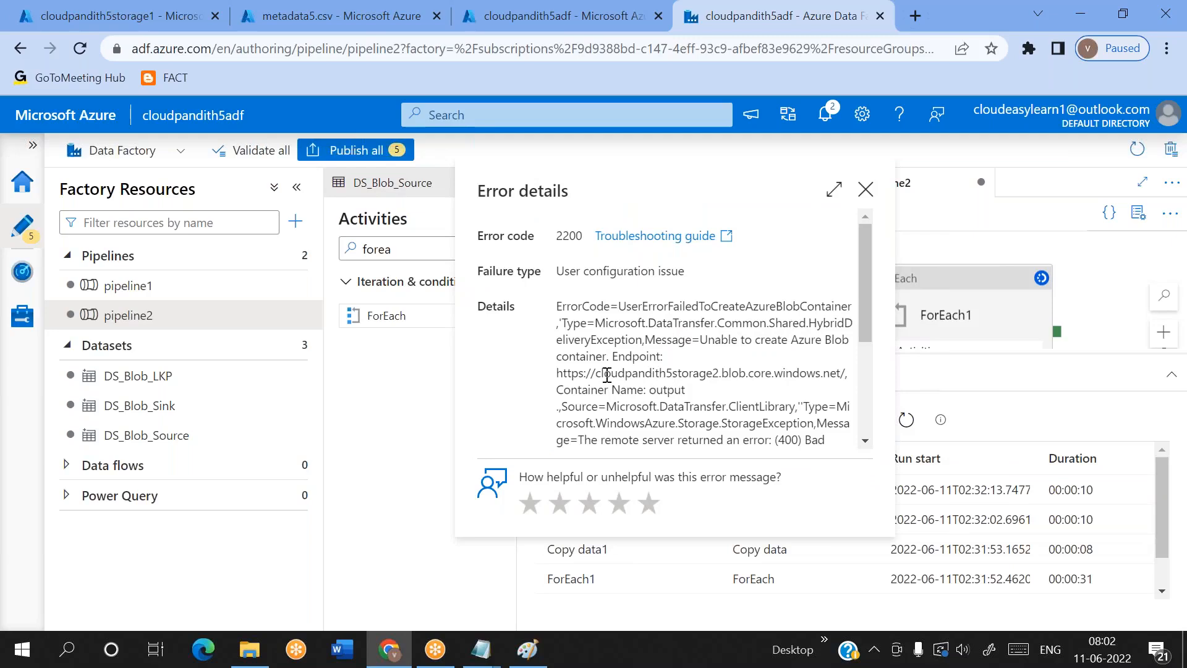
drag(700, 339, 806, 336)
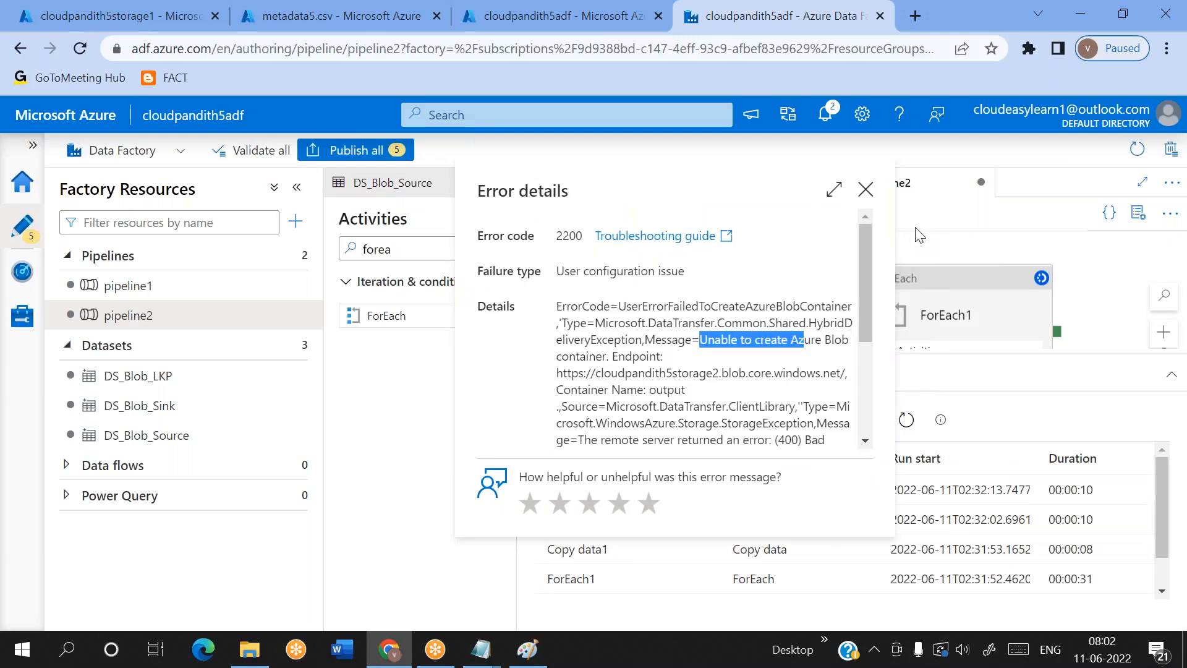
click(866, 194)
Reopen metadata5.csv from the config container in the blob editor and check the input,output row for trailing spaces
click(303, 7)
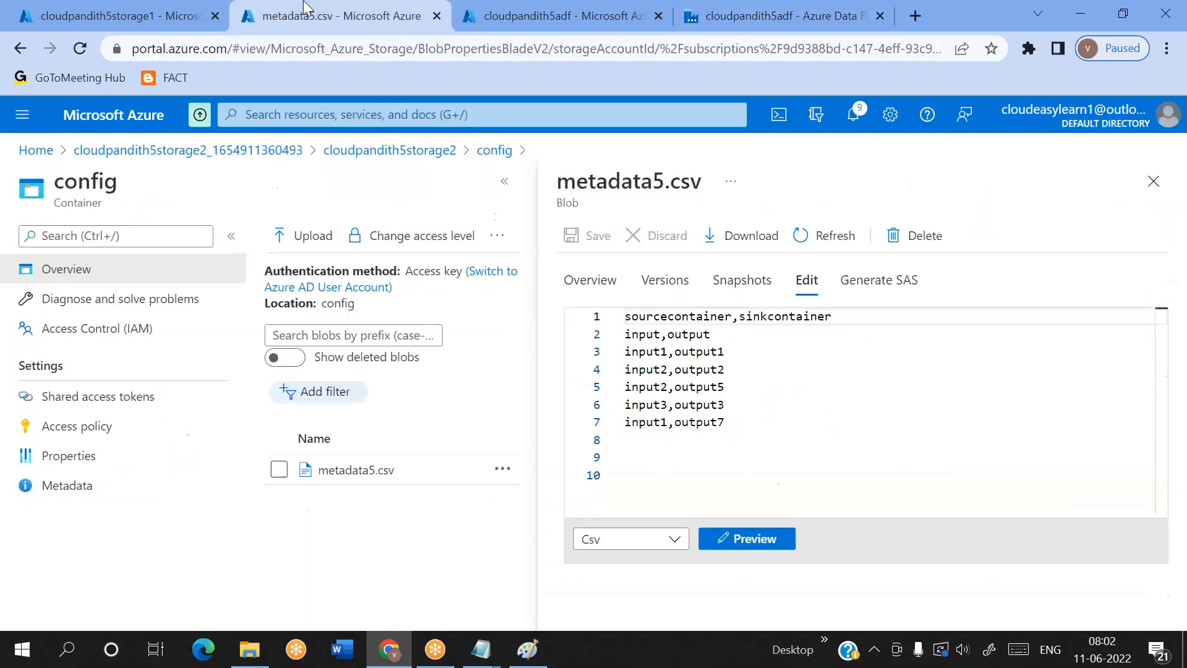
click(1154, 181)
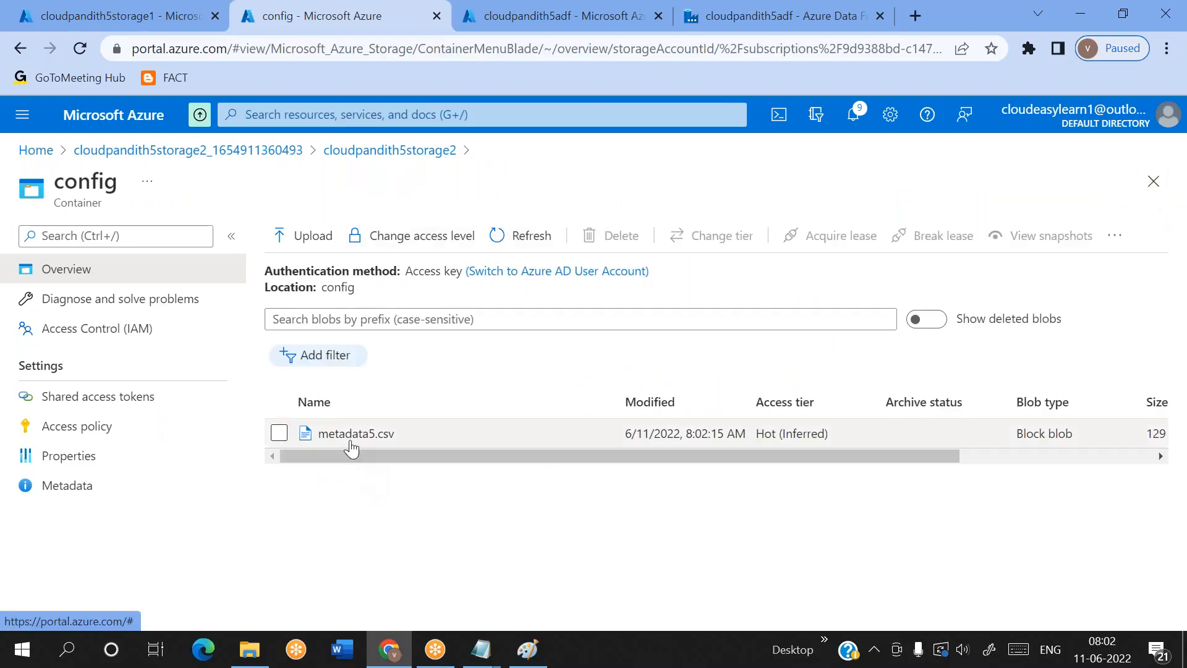
click(357, 436)
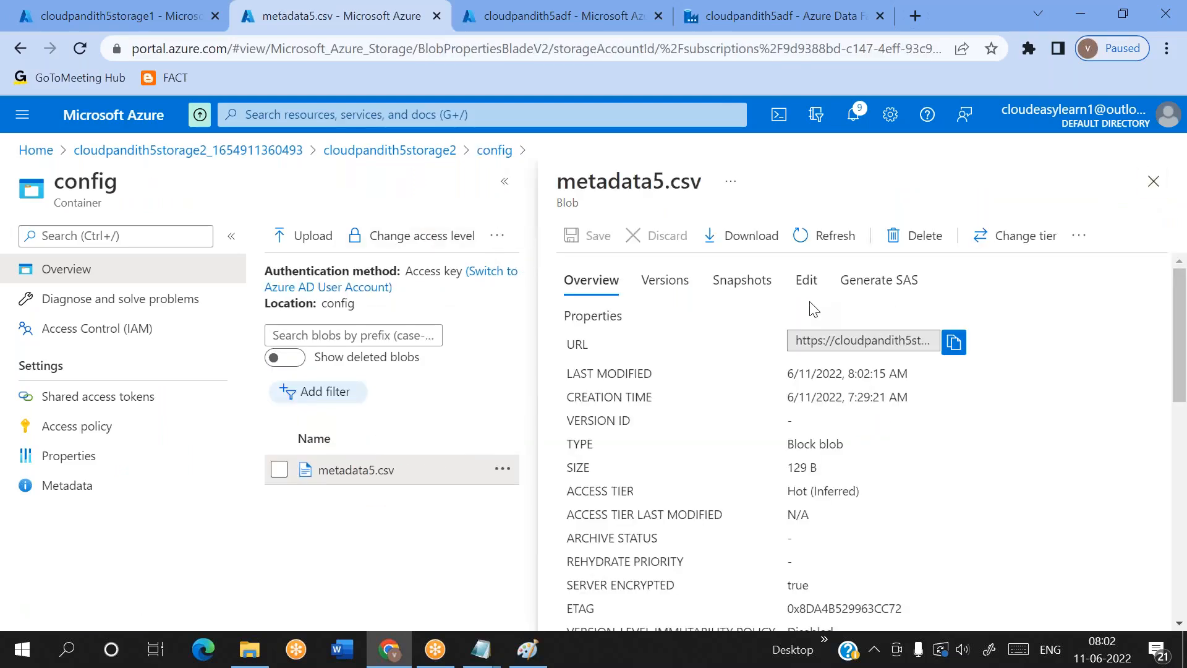
click(807, 281)
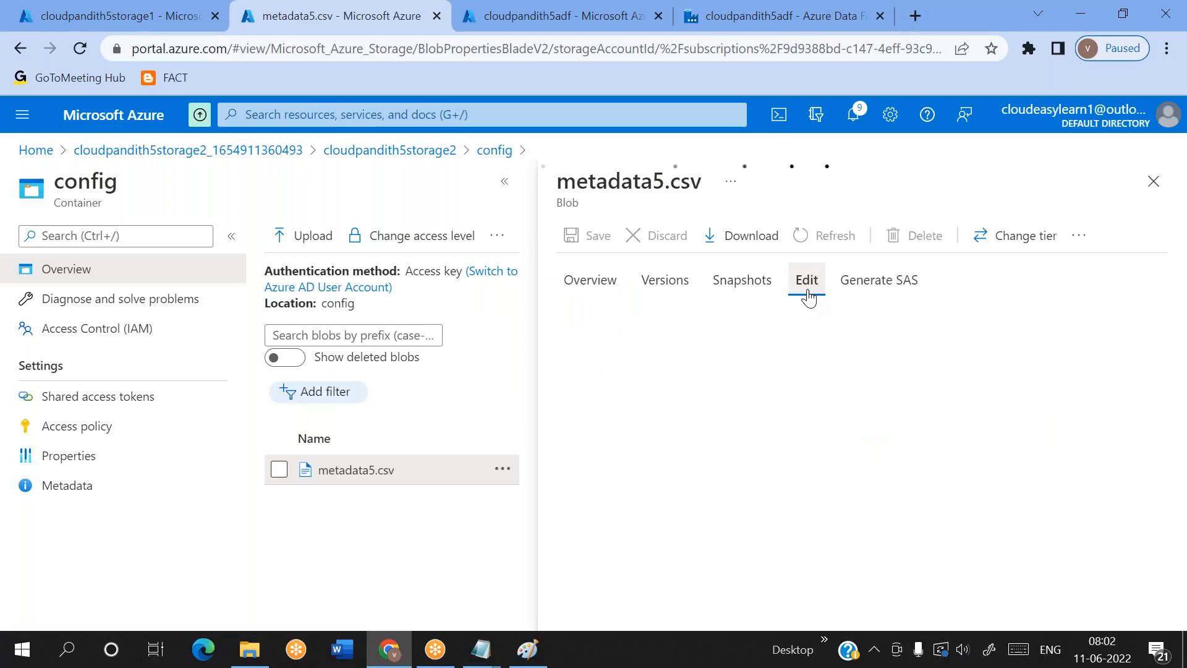
click(765, 330)
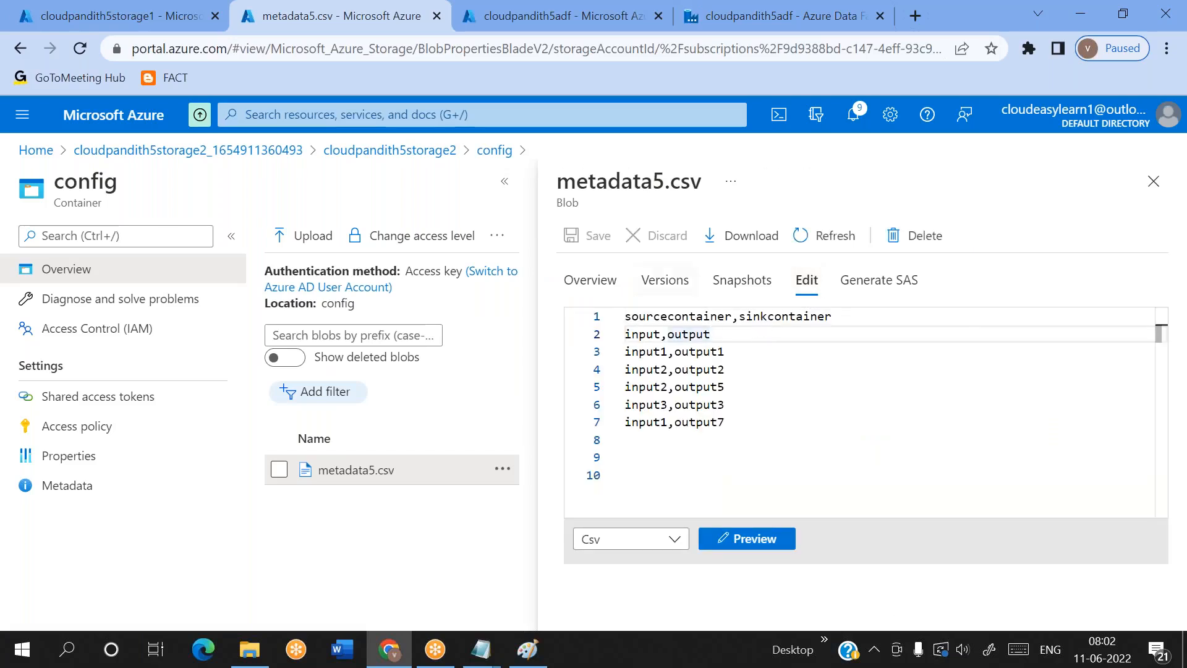
click(1153, 181)
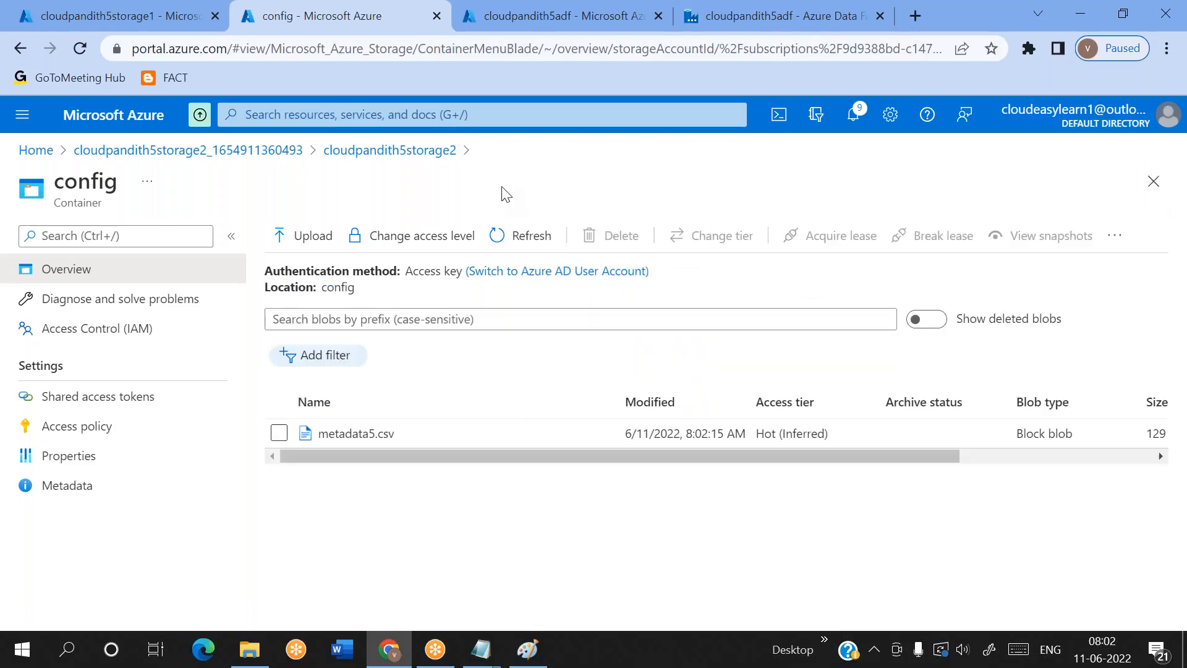
Try naming a new cloudpandith5storage2 container "output" with trailing spaces, test the name without them, and discard the container
click(388, 150)
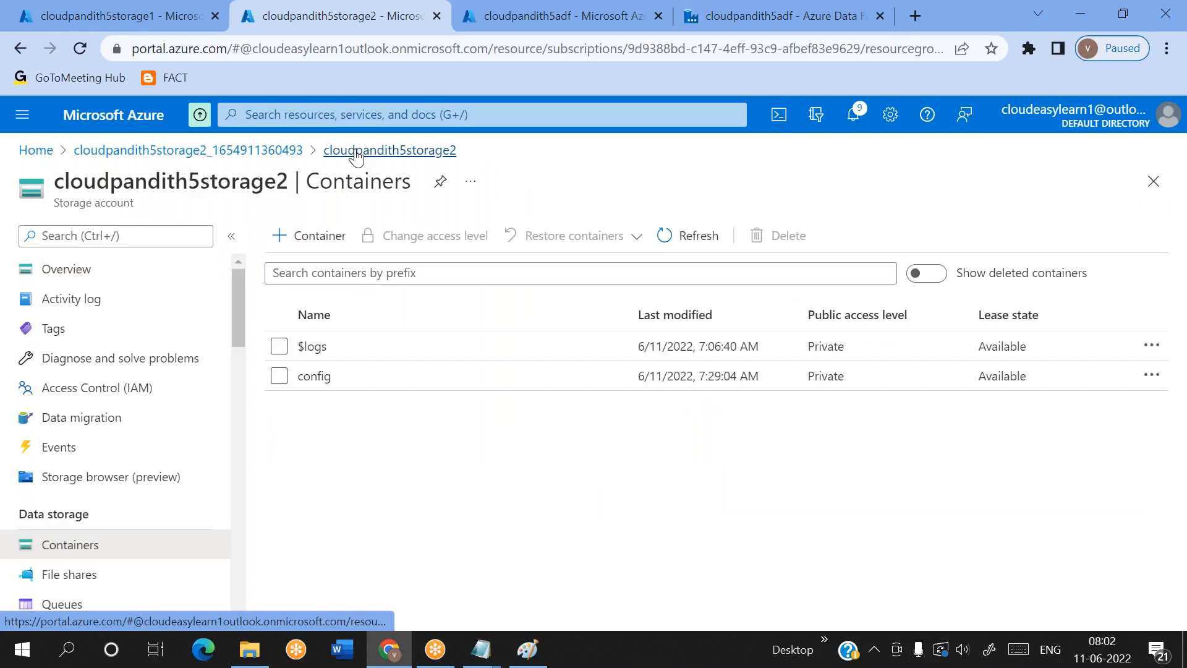
click(327, 240)
text(output)
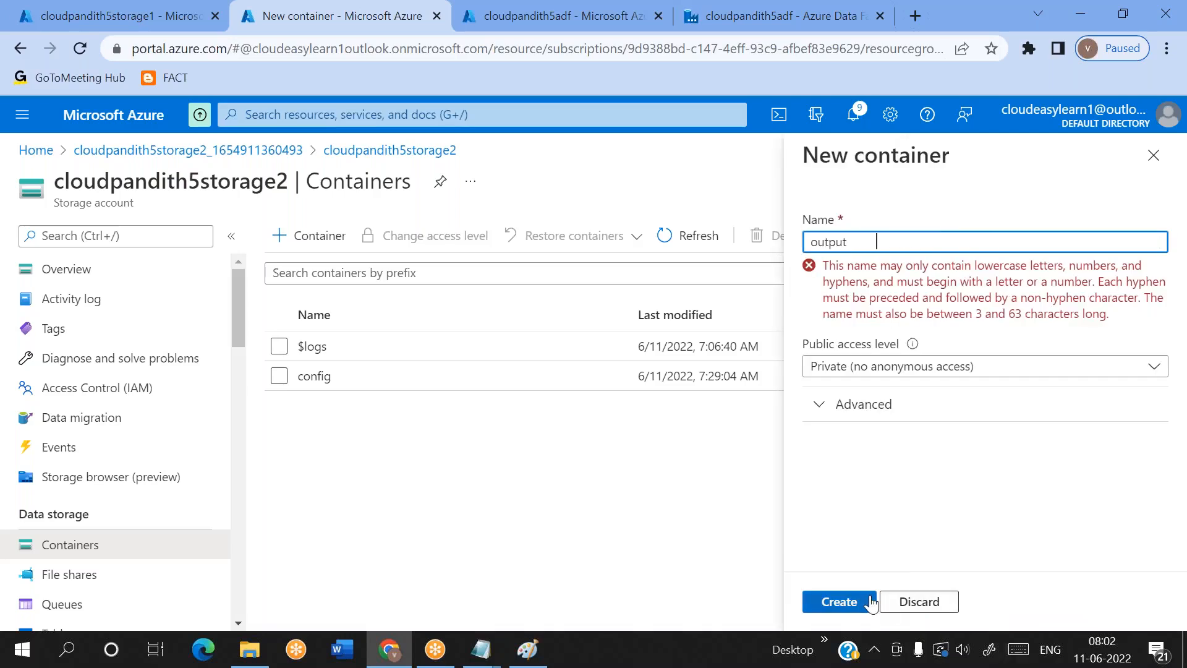
drag(844, 266, 927, 272)
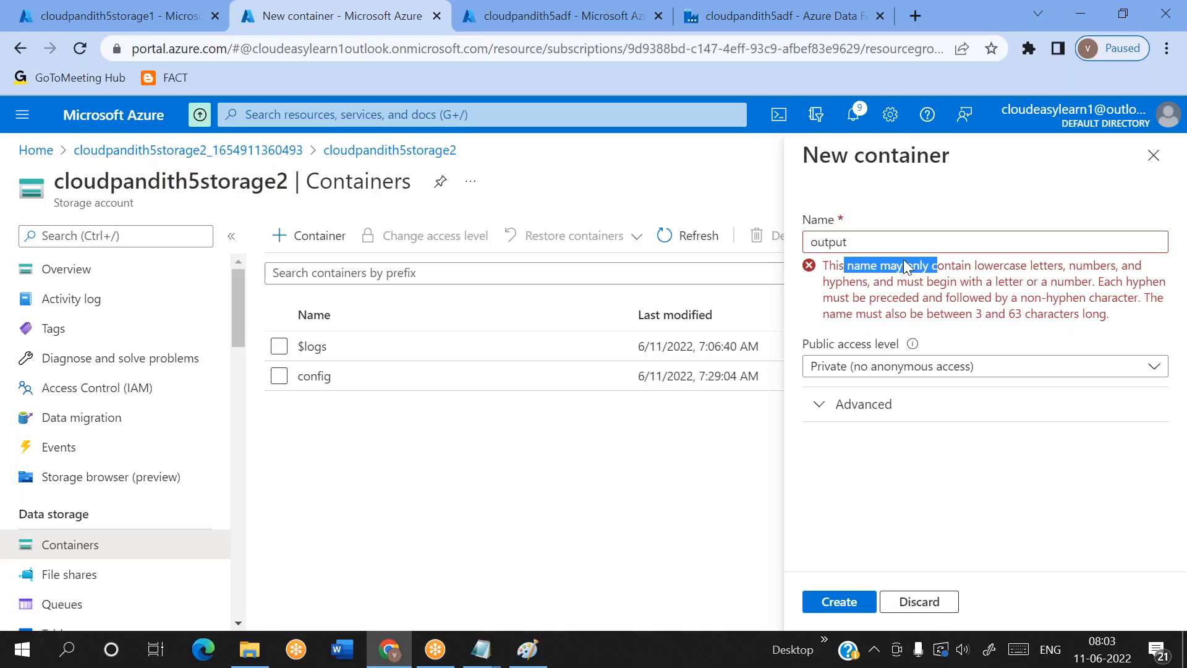
click(880, 244)
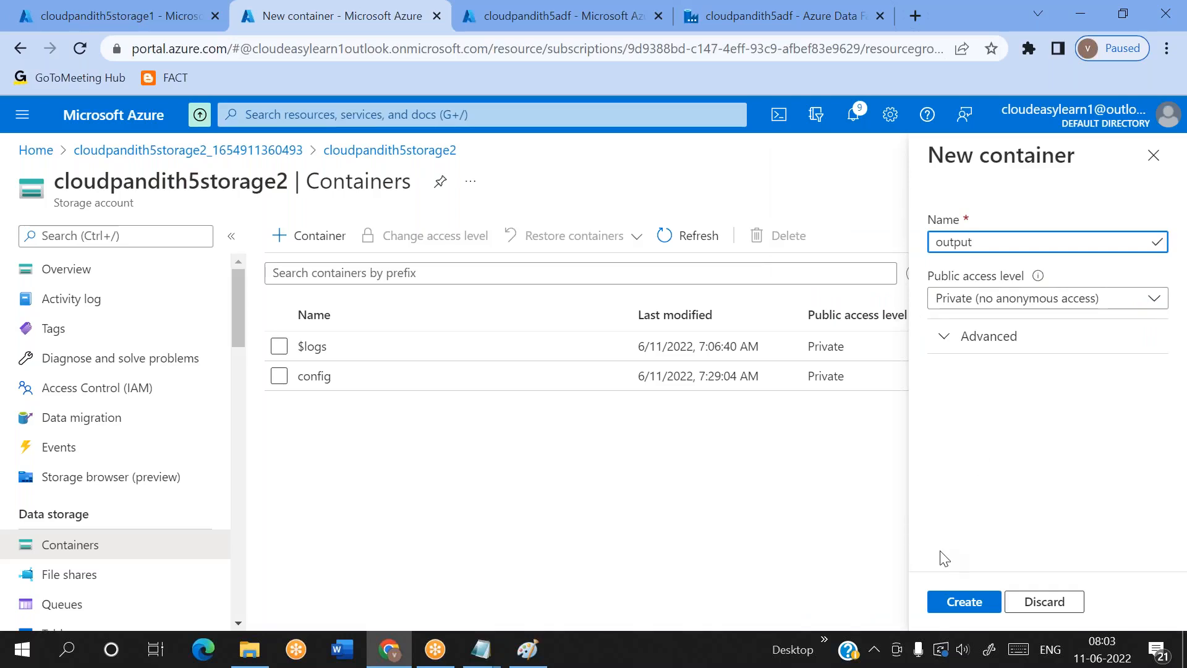
click(1151, 159)
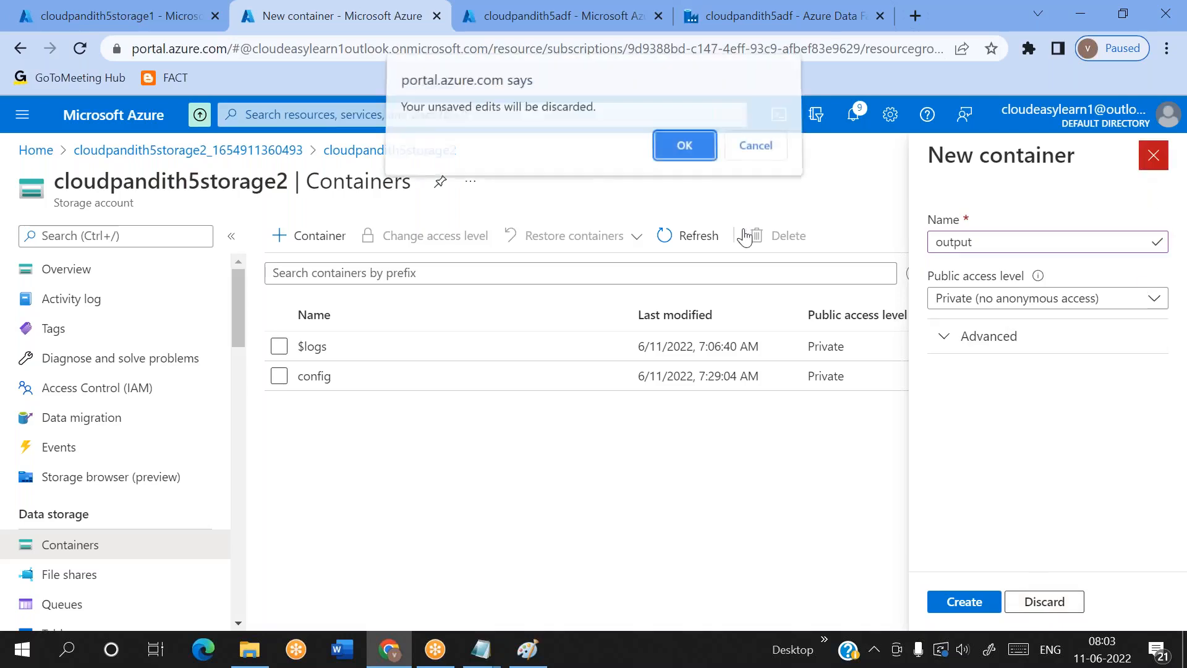
click(684, 153)
Refresh the container list of cloudpandith5storage2 and delete the output1 and output2 containers
click(688, 236)
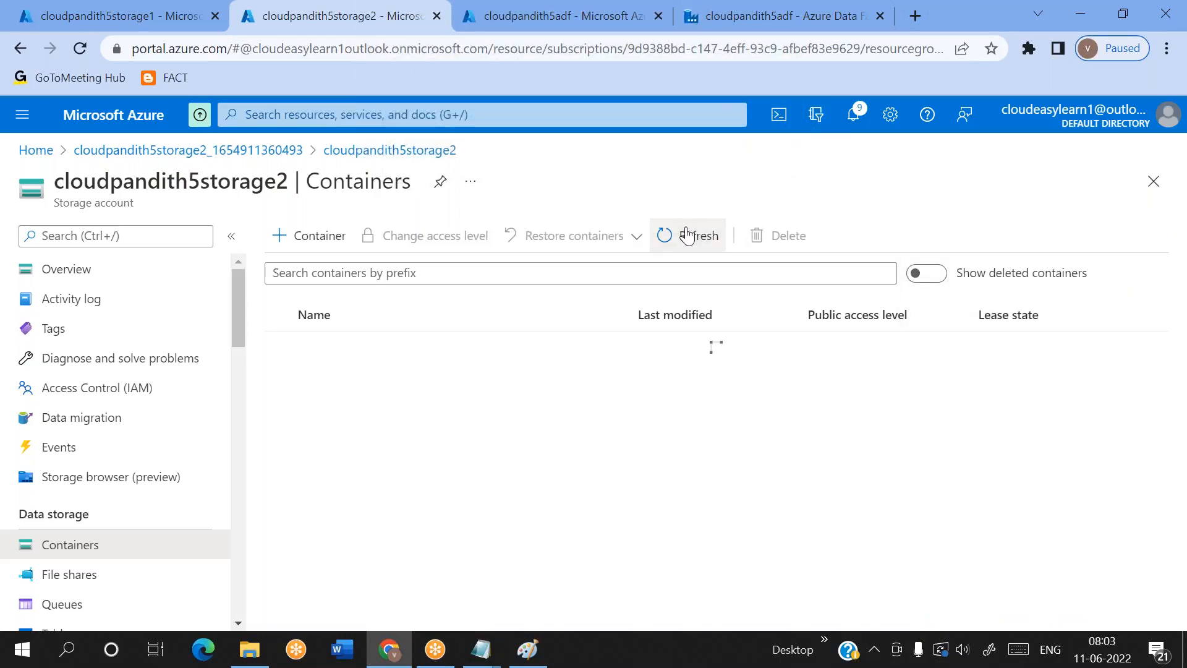
click(279, 405)
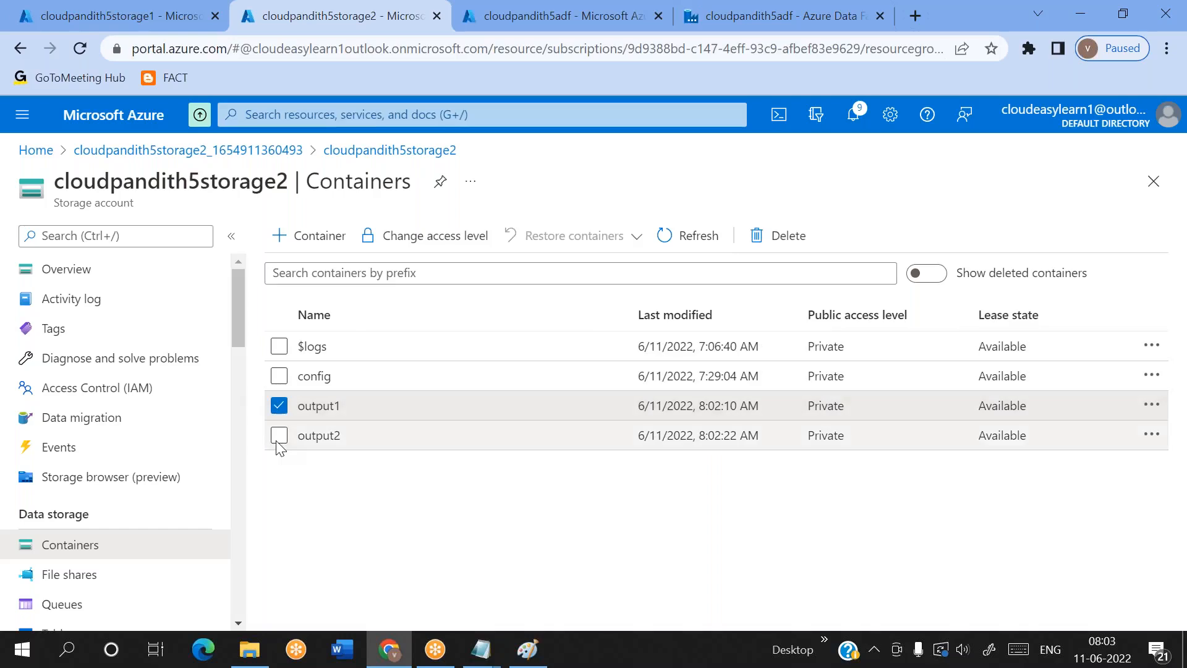
click(279, 436)
click(778, 236)
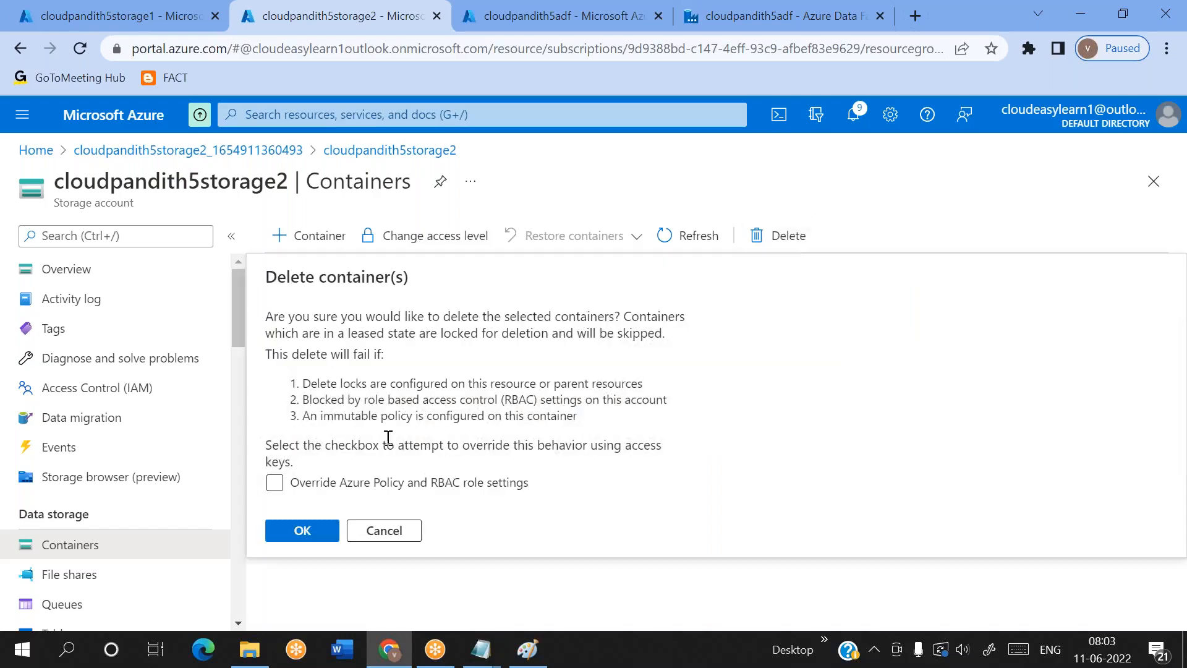
click(300, 531)
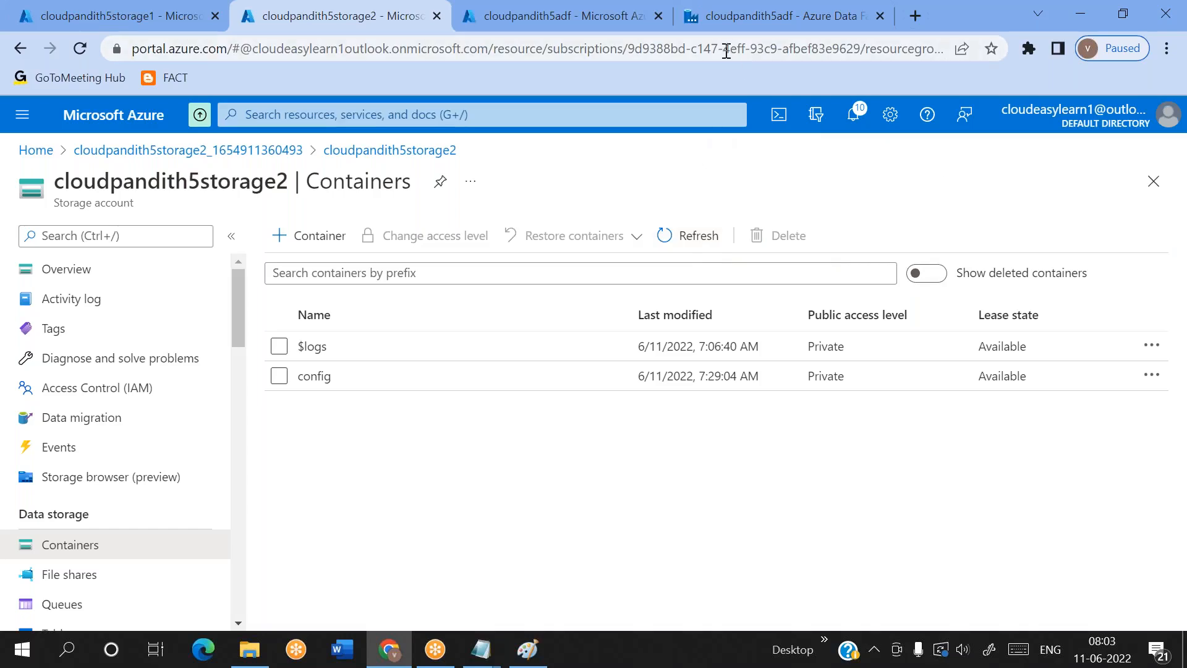
Check pipeline2's debug run status in Data Factory and the remaining containers in cloudpandith5storage2, and return to Data Factory
click(703, 24)
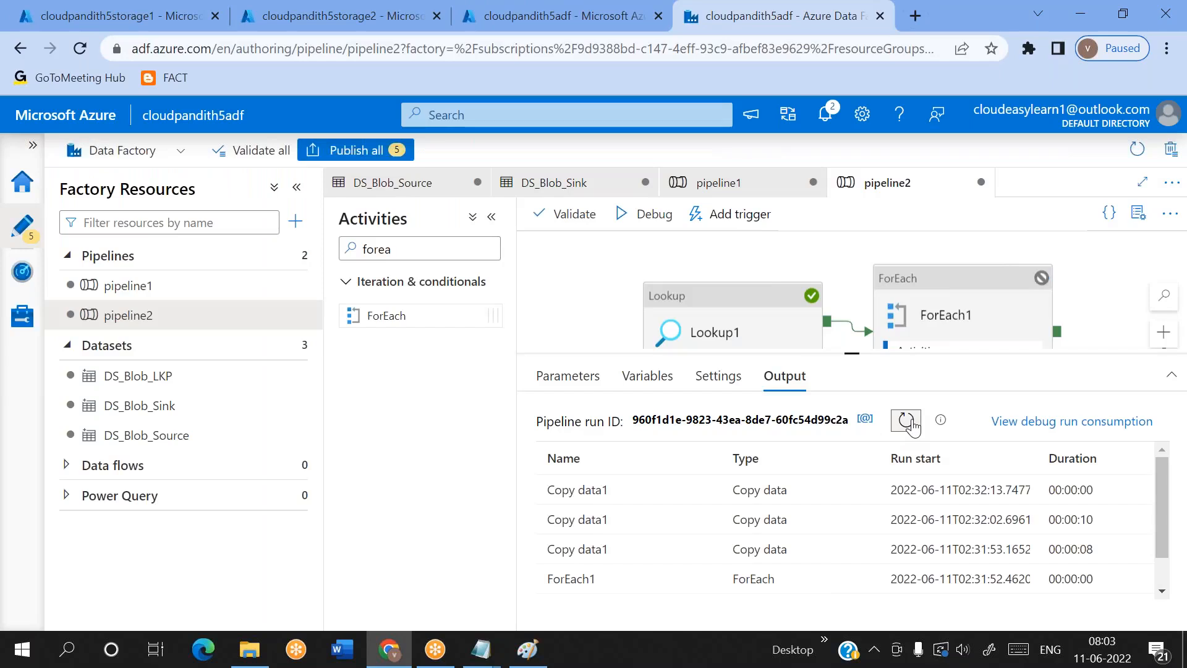
click(281, 15)
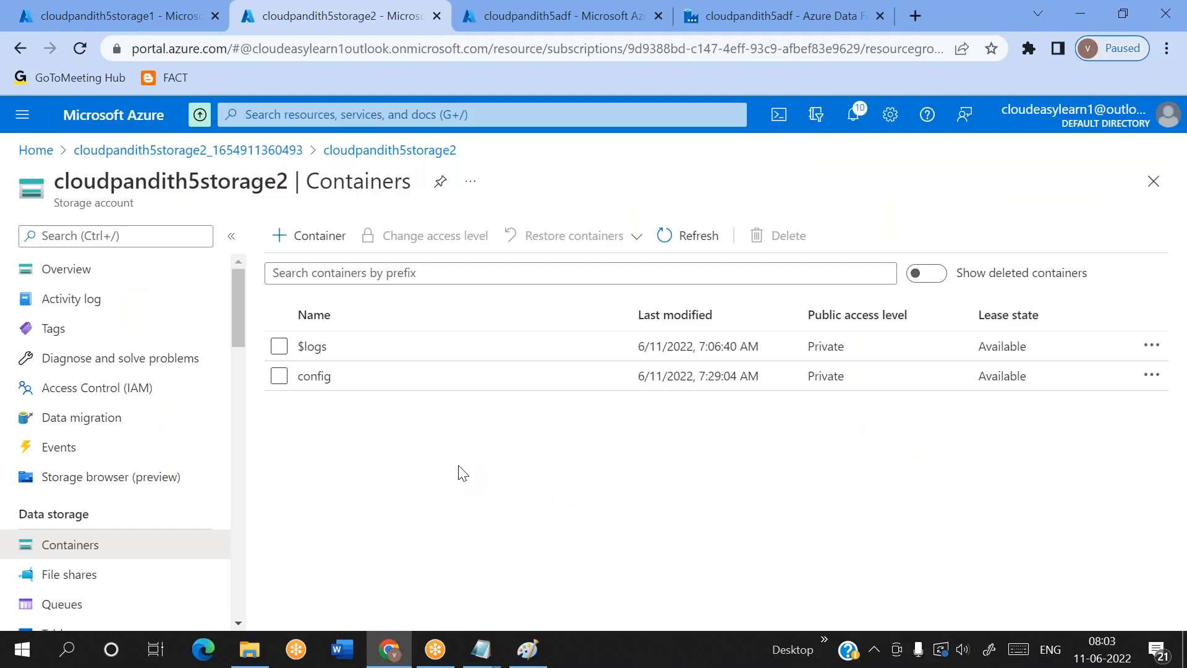
click(814, 17)
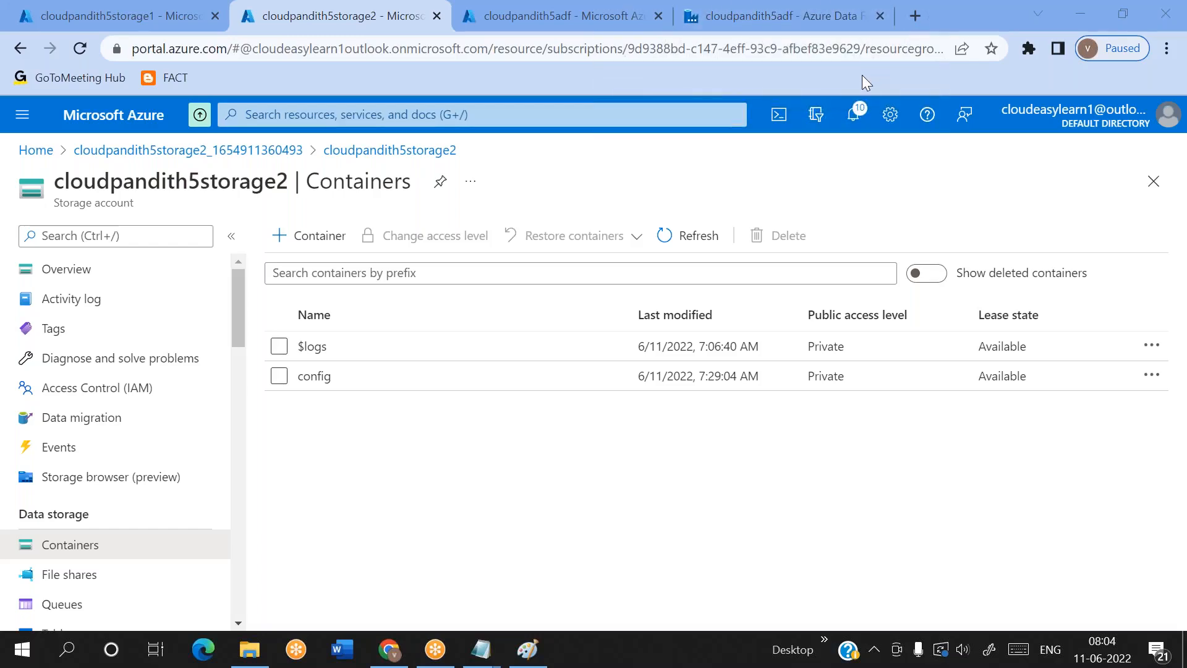
Switch to Data Factory, set a debug-until breakpoint on pipeline2's Lookup1 activity, and start a debug run up to it
click(748, 27)
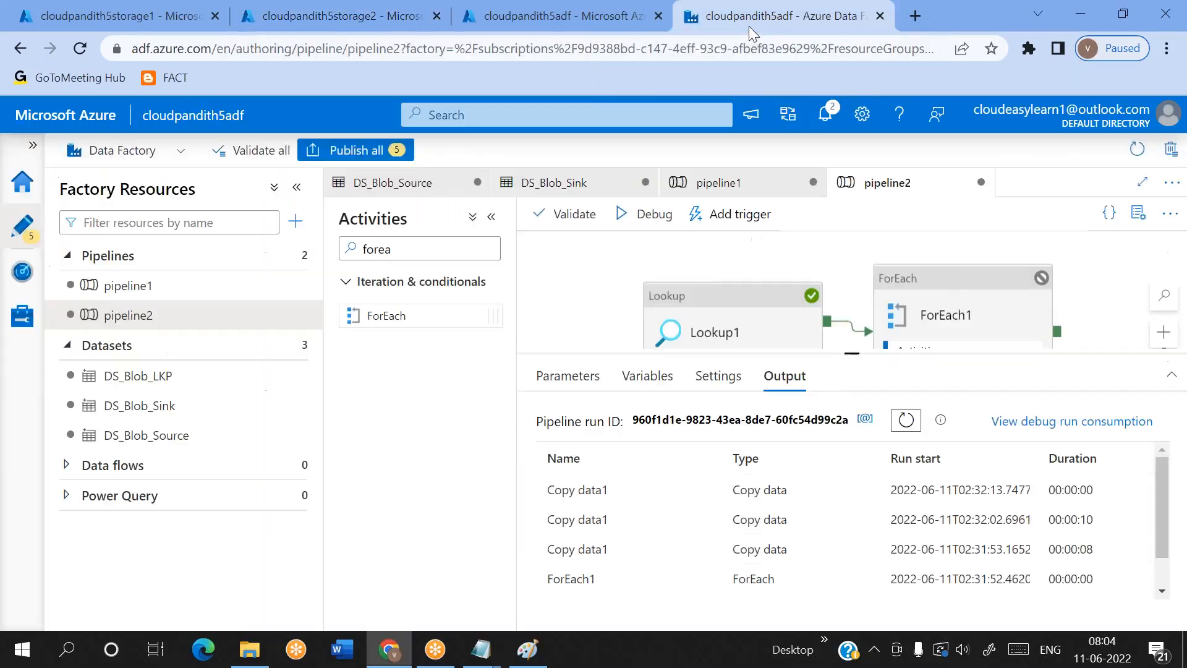
click(747, 304)
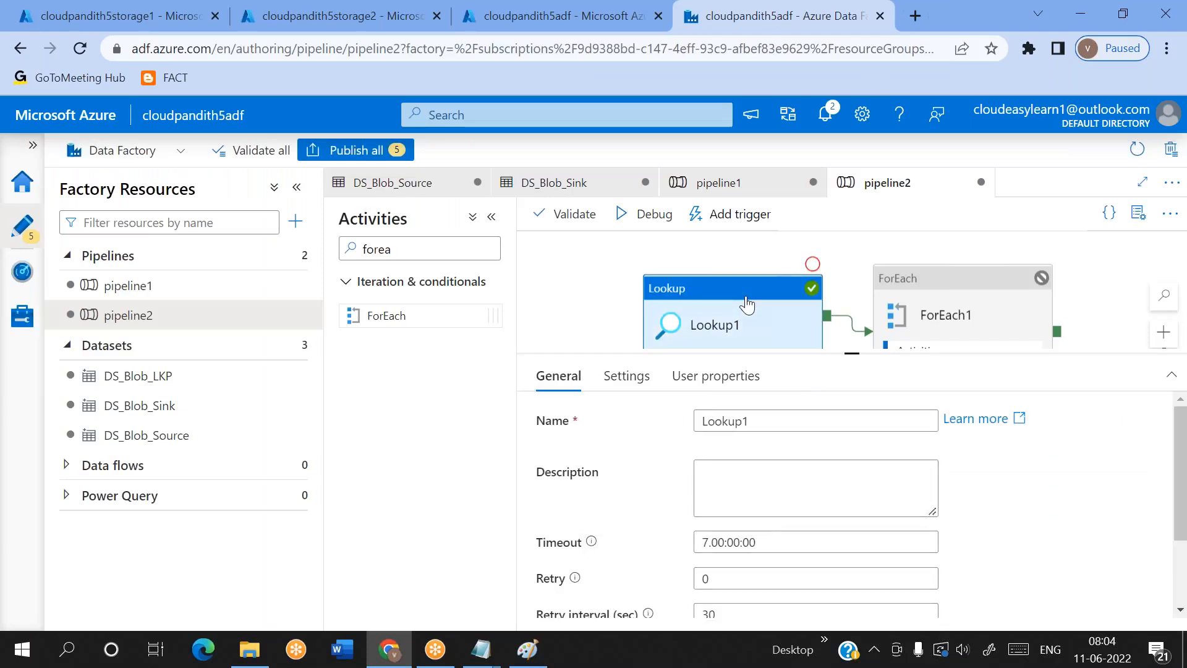
click(812, 265)
click(812, 264)
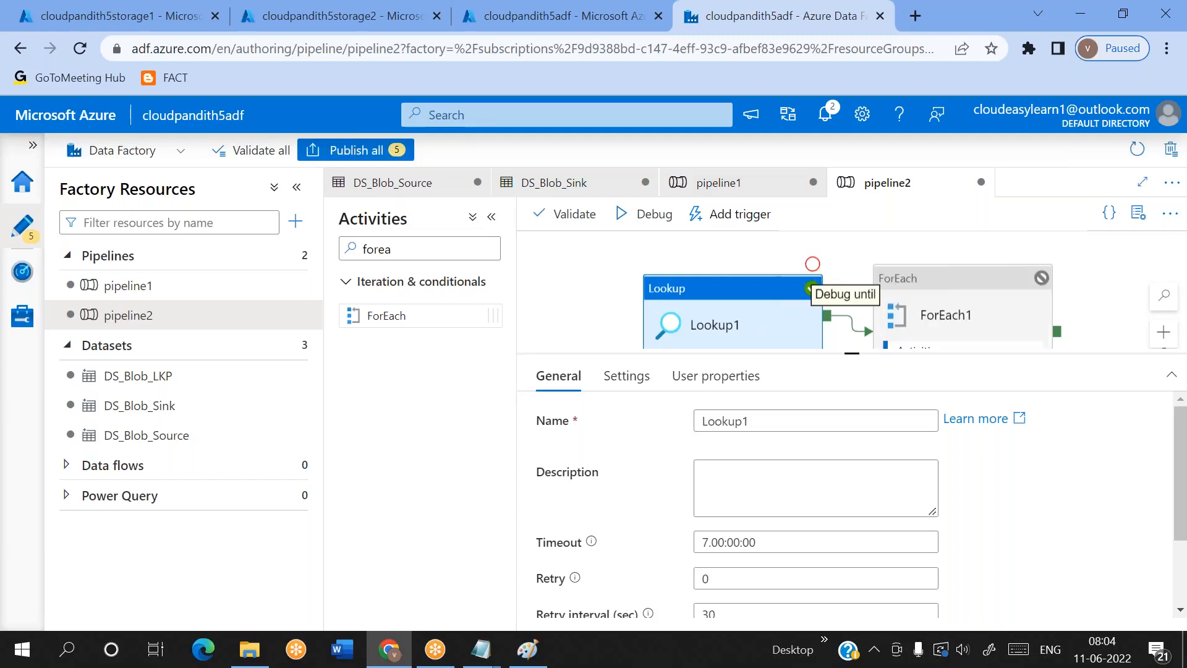
click(812, 264)
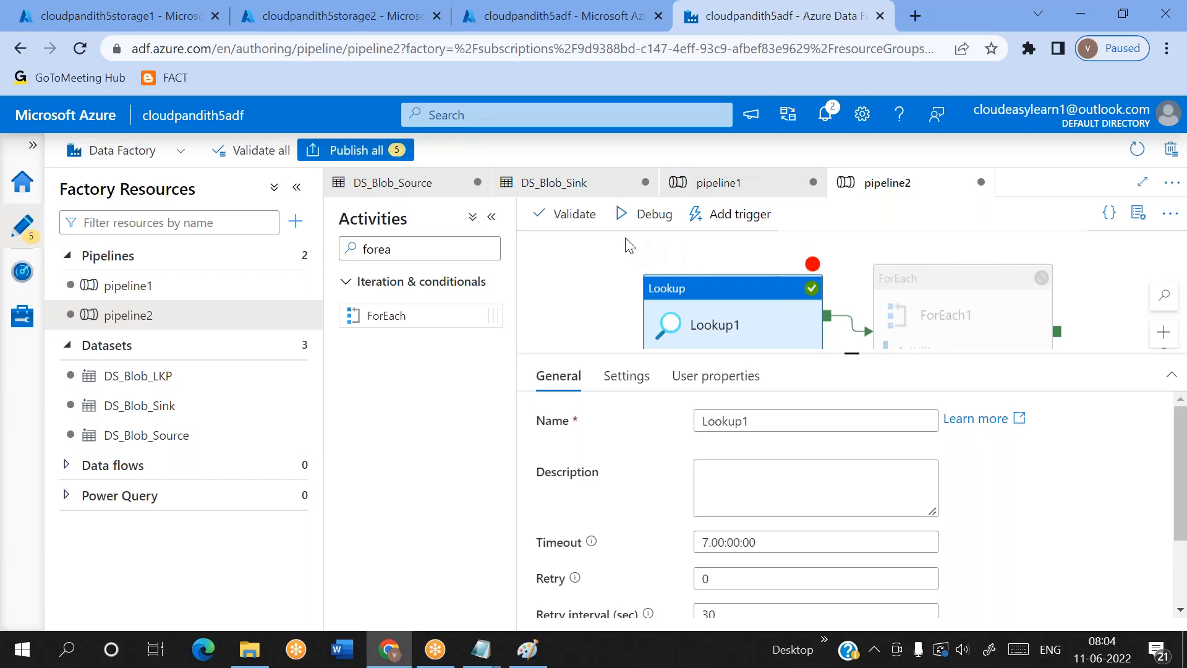
click(646, 214)
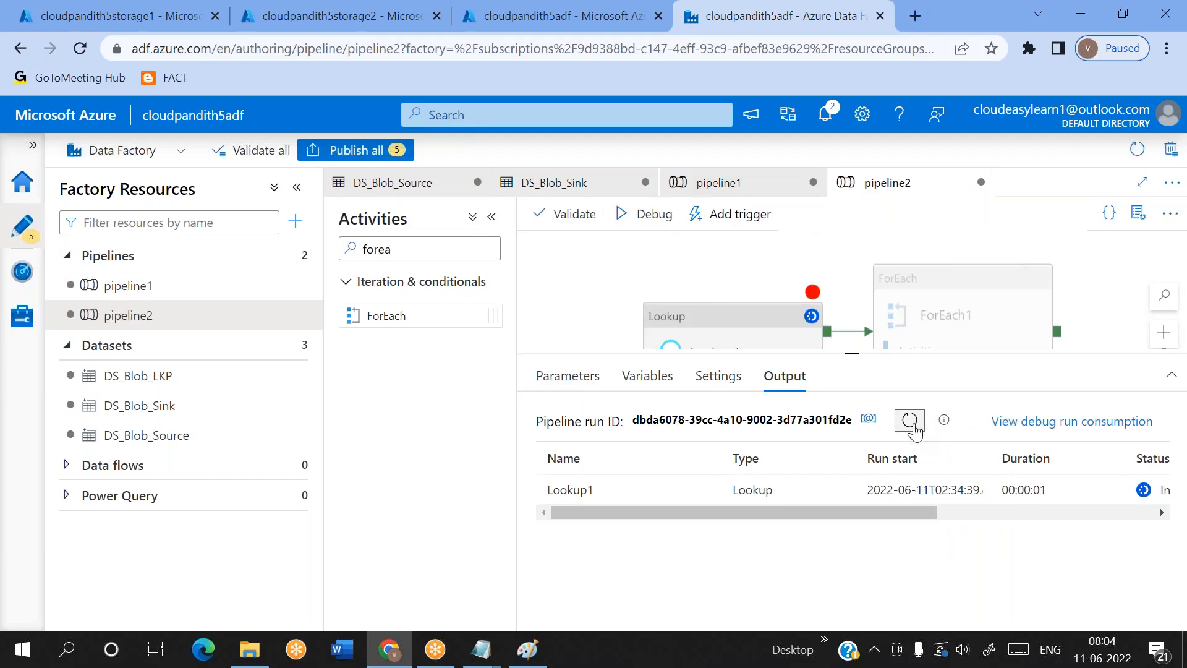
Examine Lookup1's output from the debug run for trailing spaces in the first sinkcontainer value, and close the output
mouse_move(705, 489)
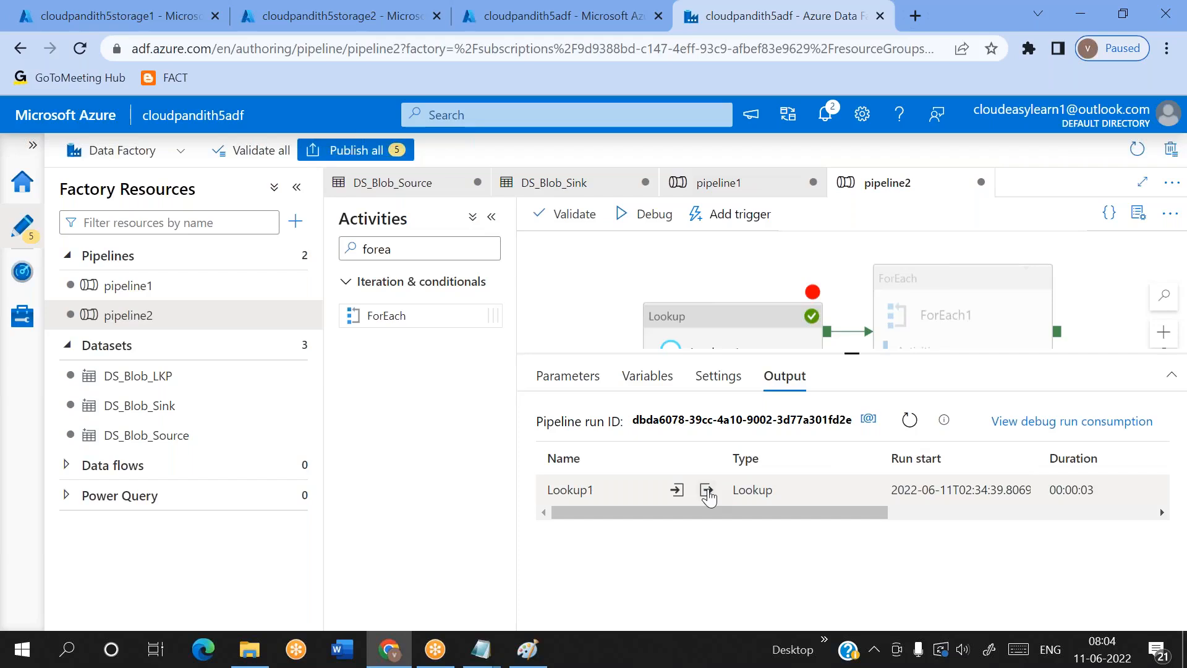
click(707, 492)
drag(642, 365, 683, 365)
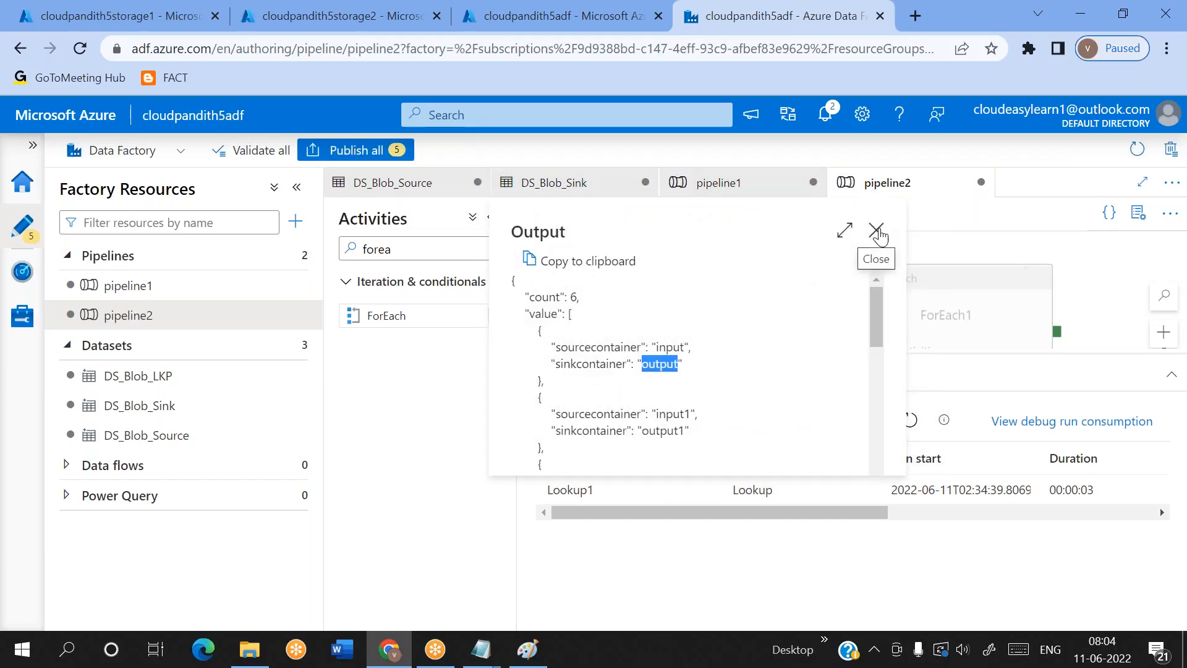
click(877, 233)
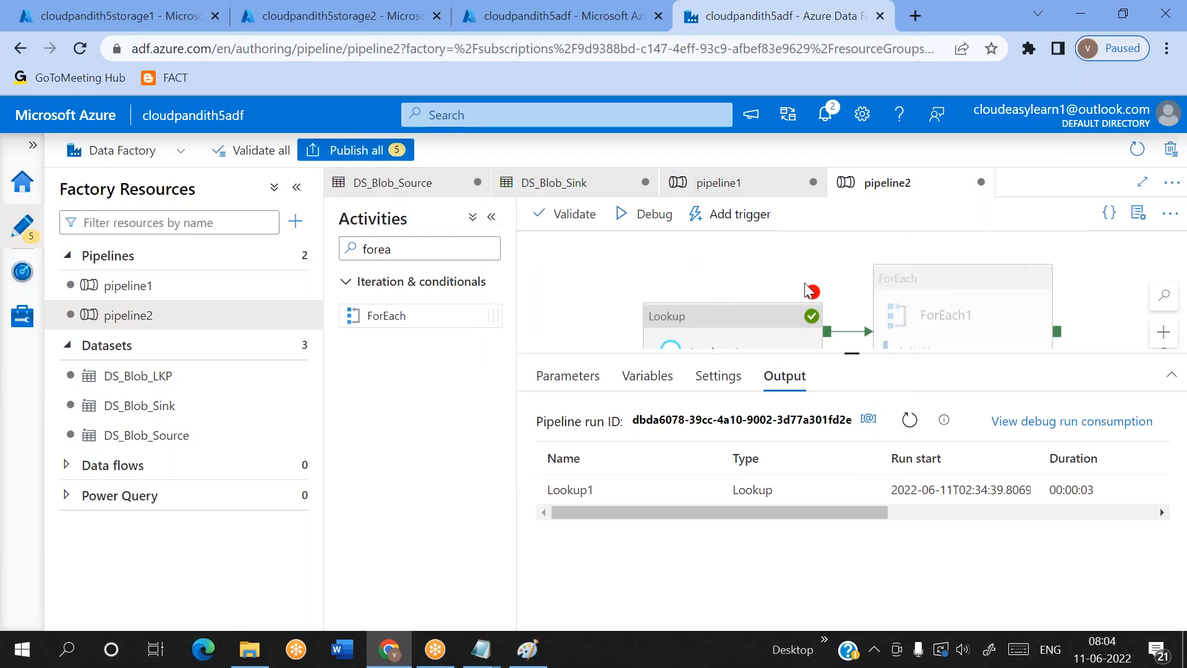
Remove the breakpoint from Lookup1, debug the whole of pipeline2, and keep refreshing the run's activity list
drag(812, 297, 812, 267)
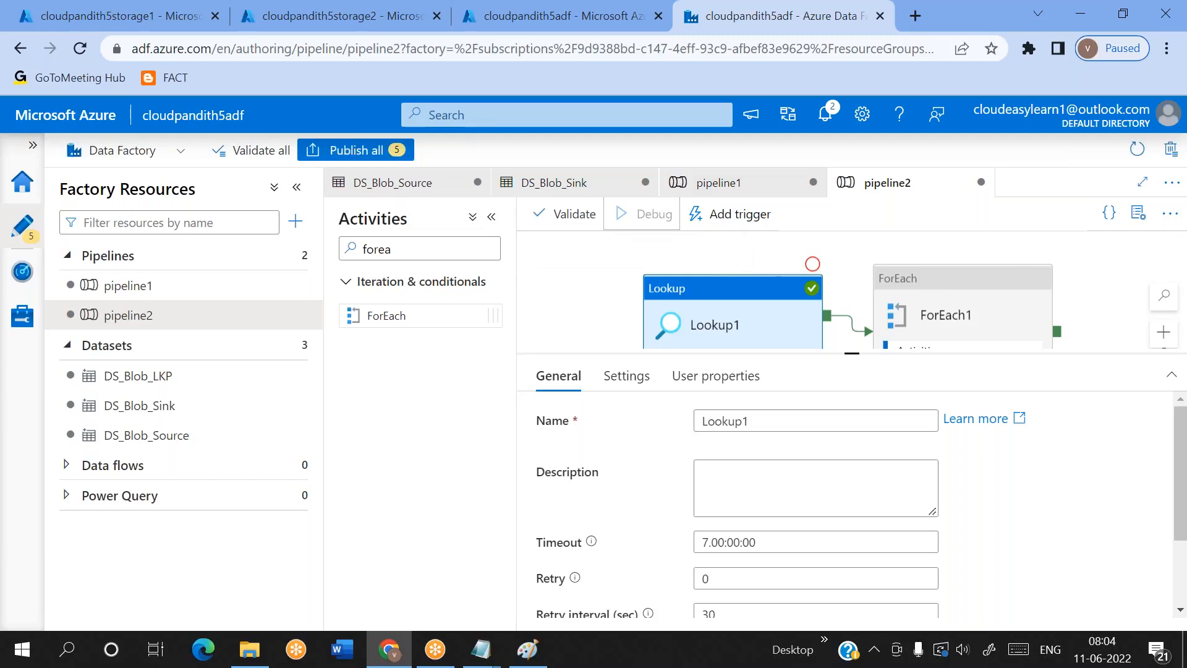
click(812, 264)
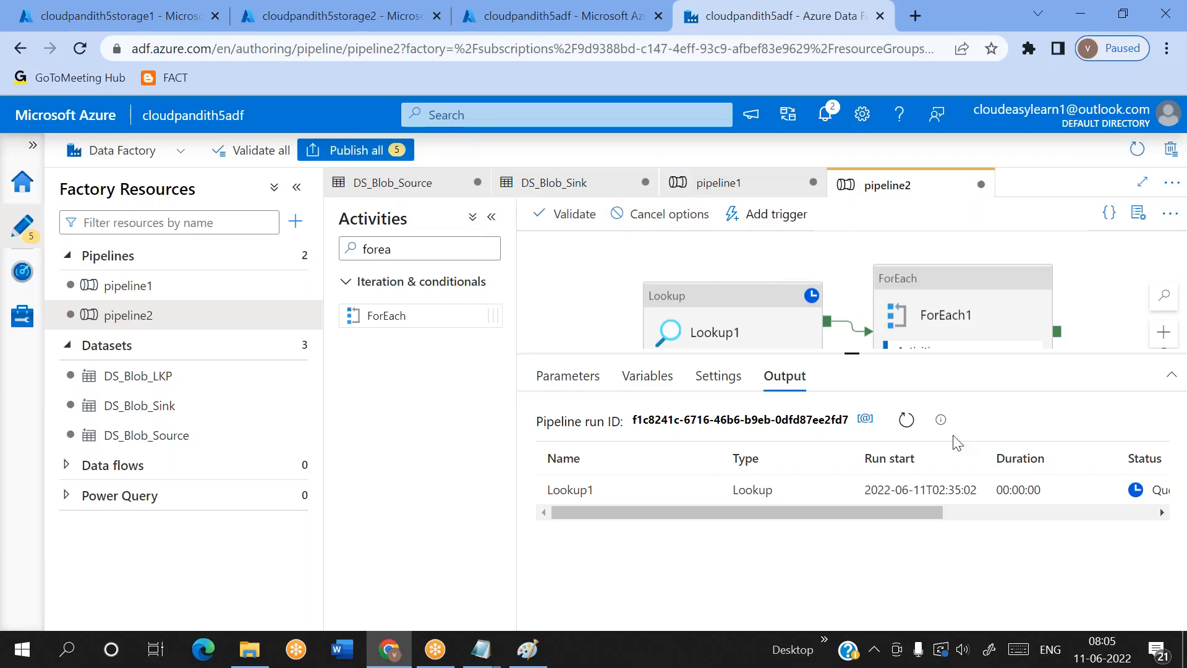
click(903, 423)
click(903, 423)
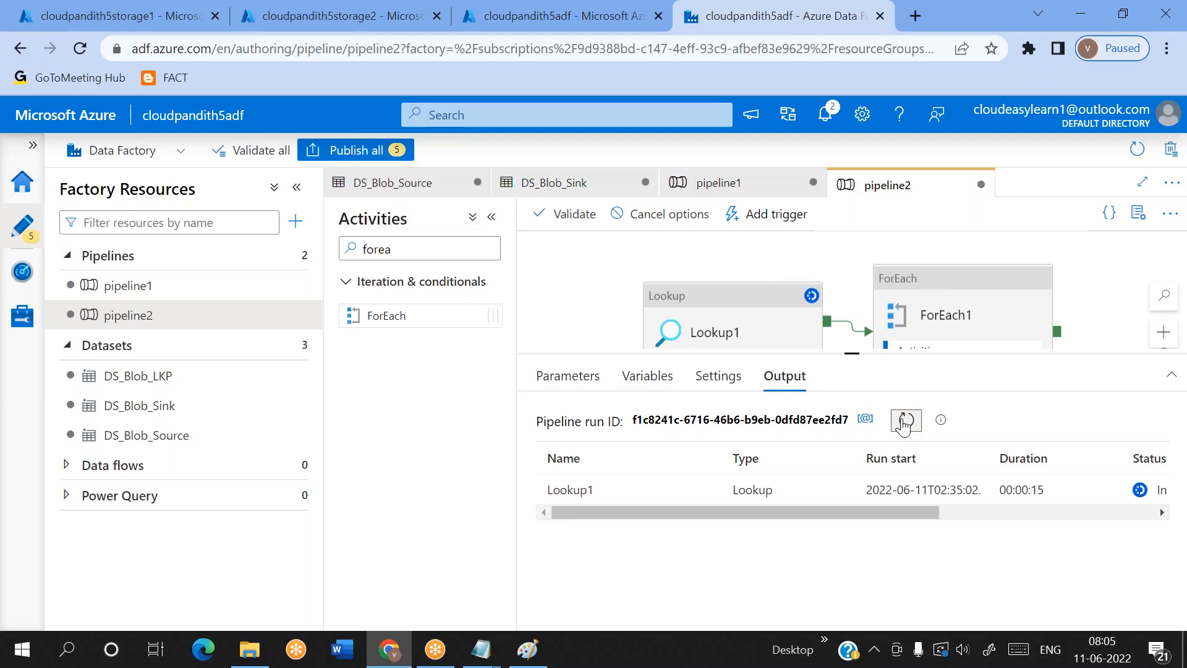
click(903, 424)
click(903, 424)
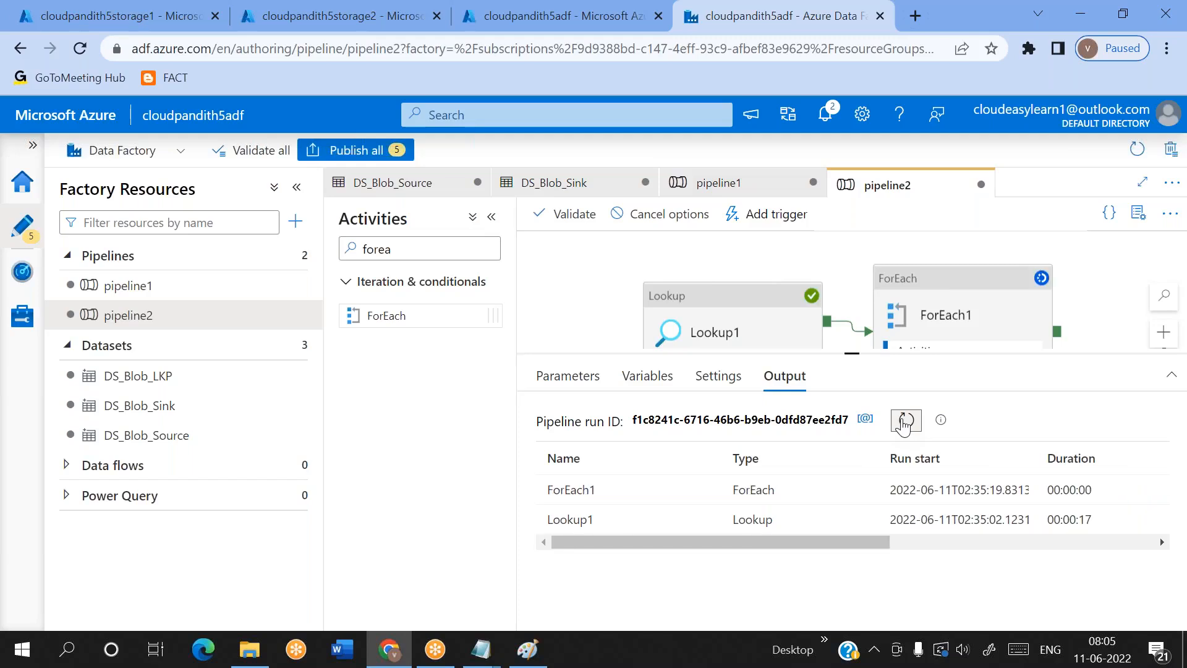
click(903, 423)
click(903, 424)
click(903, 424)
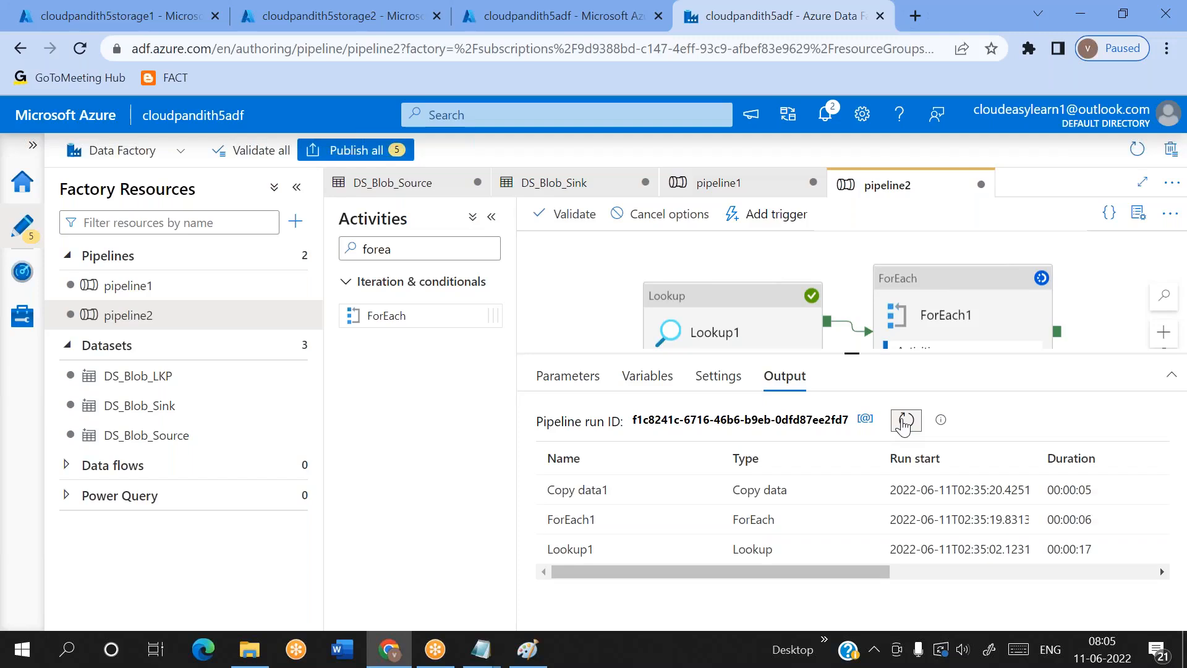
click(903, 424)
Check the status of each activity in pipeline2's debug run, collapsing the Factory Resources pane for more room
scroll(827, 509, right, 4)
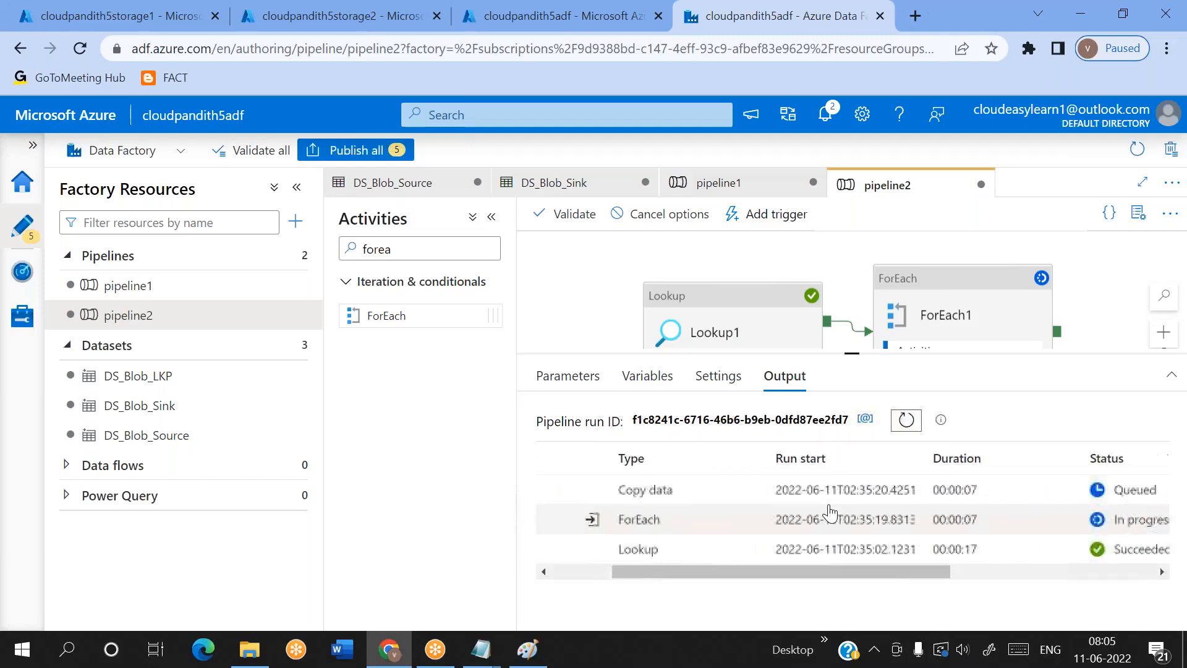
scroll(829, 513, right, 5)
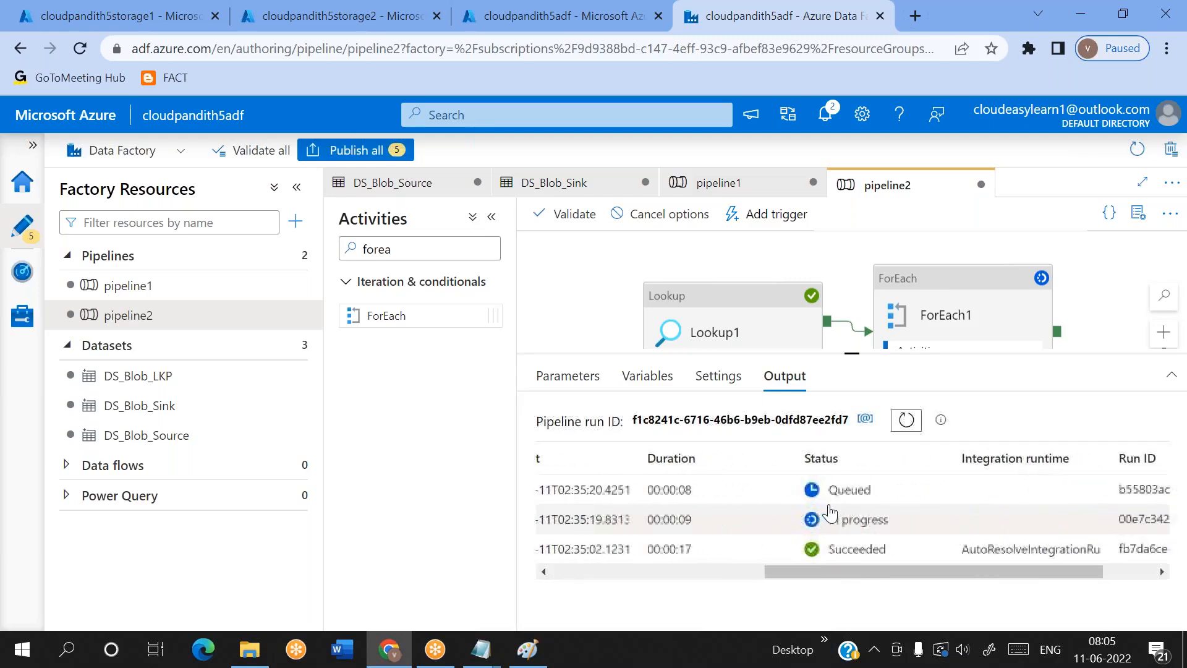
scroll(829, 513, left, 5)
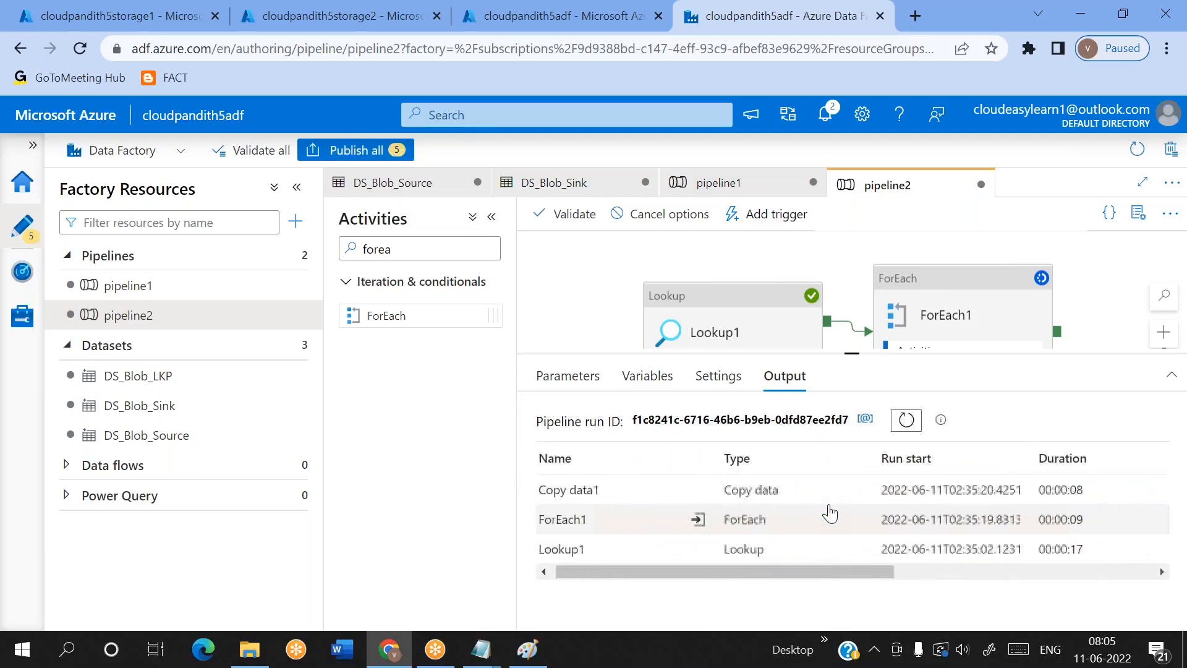
click(906, 420)
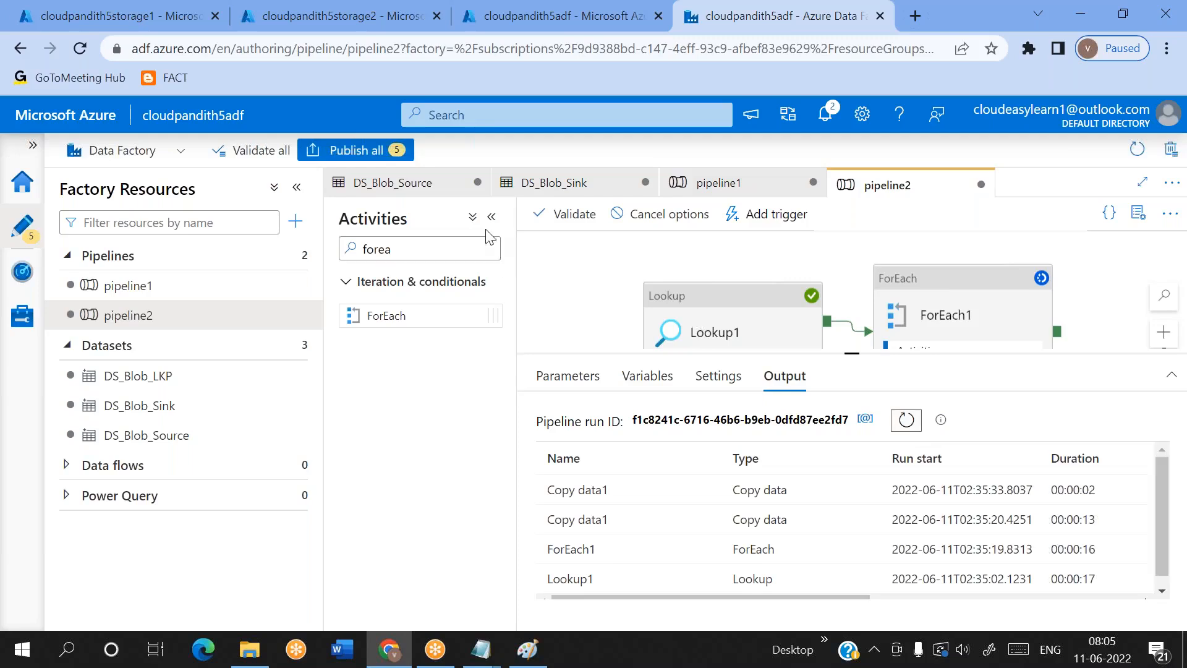
click(296, 186)
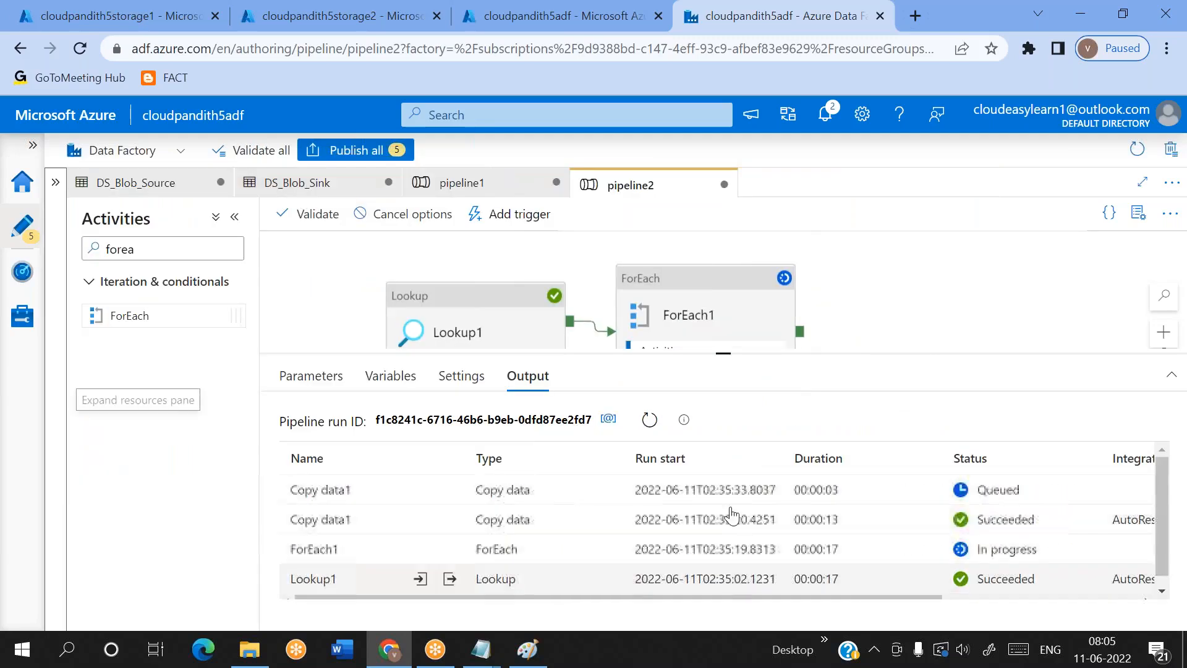
click(657, 423)
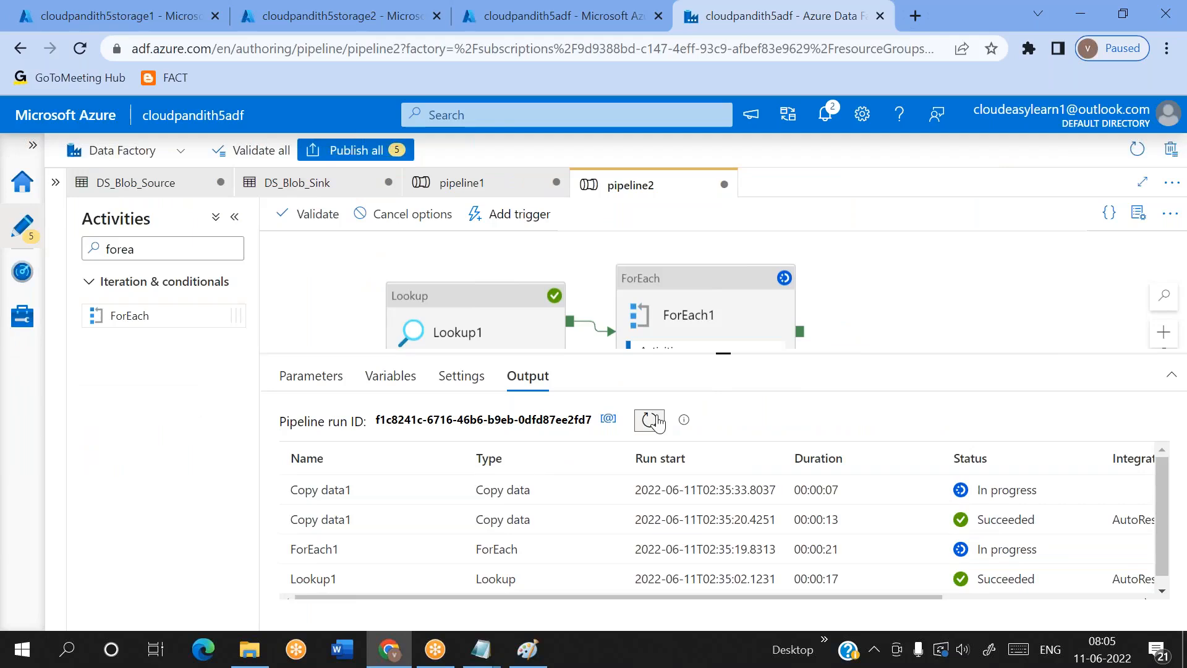
Refresh the container list of cloudpandith5storage2, inspect the files copied into the output container, and return to the list
click(339, 16)
click(696, 243)
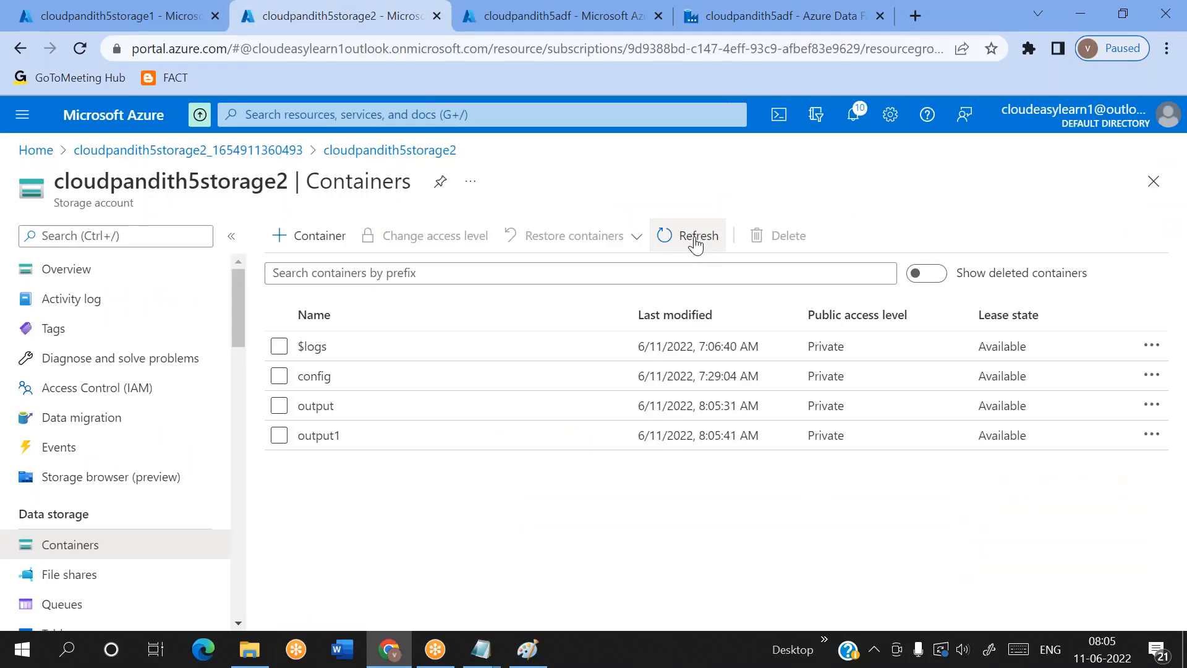
click(395, 407)
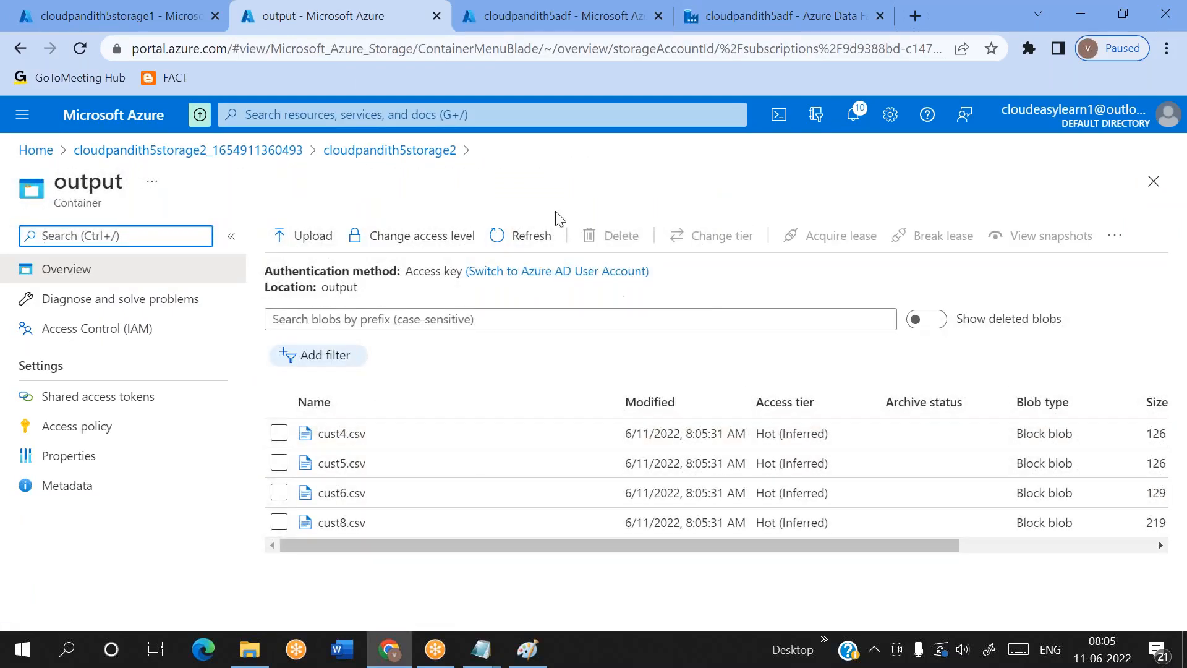
click(432, 153)
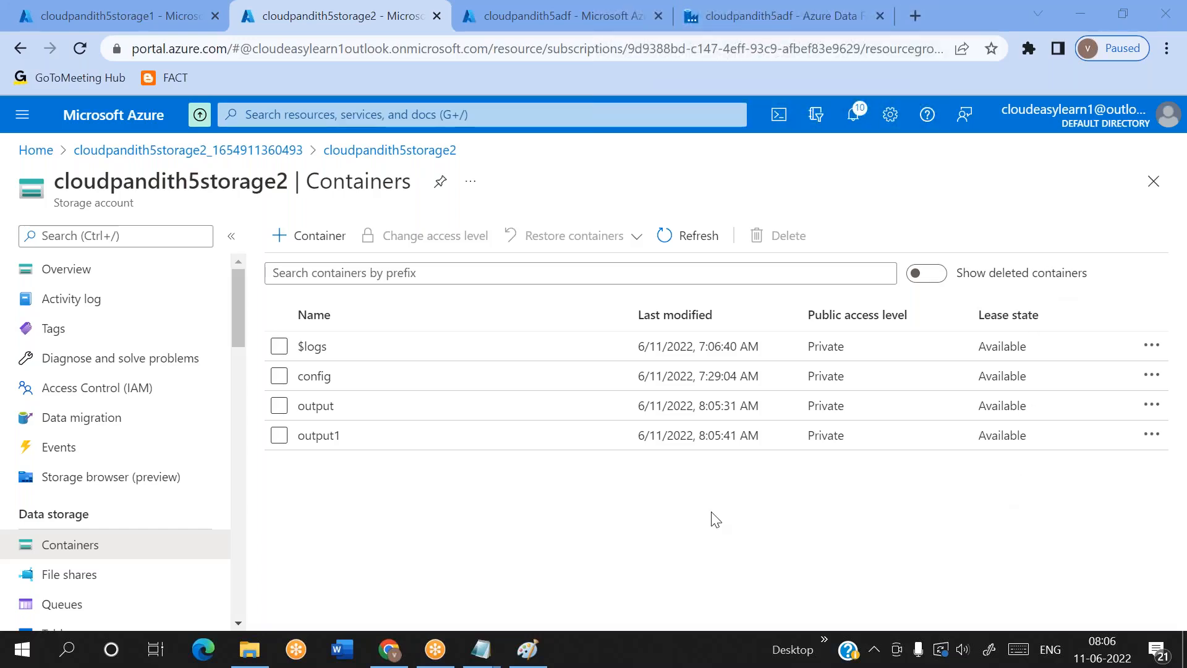
Refresh the cloudpandith5storage2 containers again, inspect the files in output2, and go back to the storage account
click(695, 254)
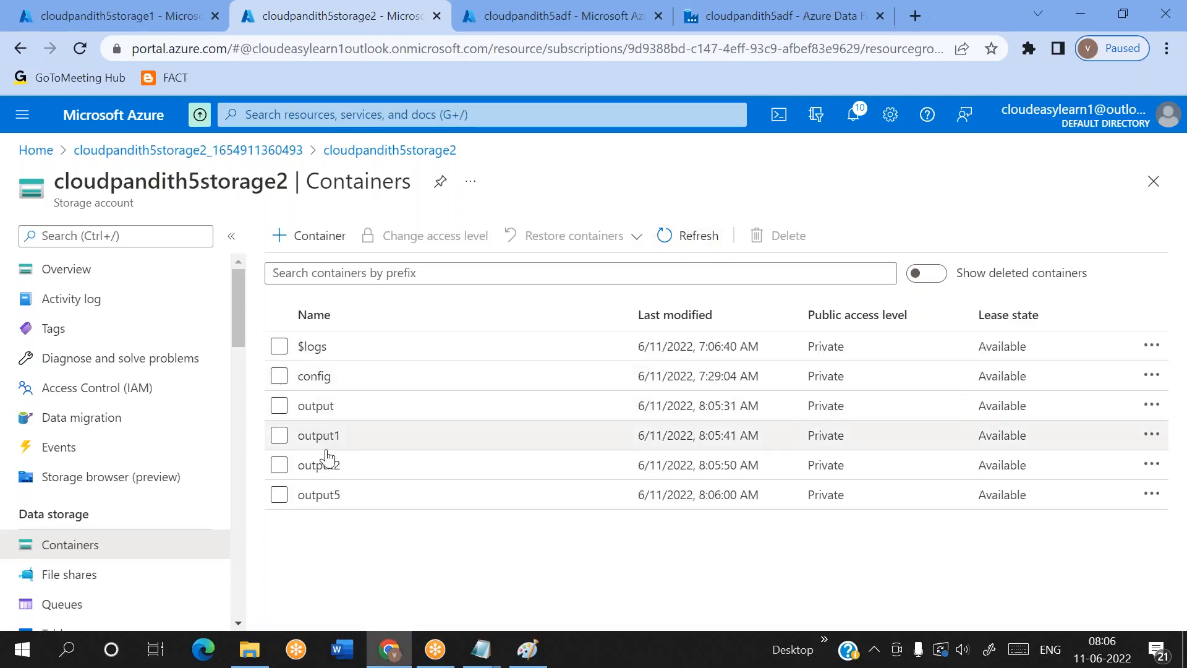
click(319, 464)
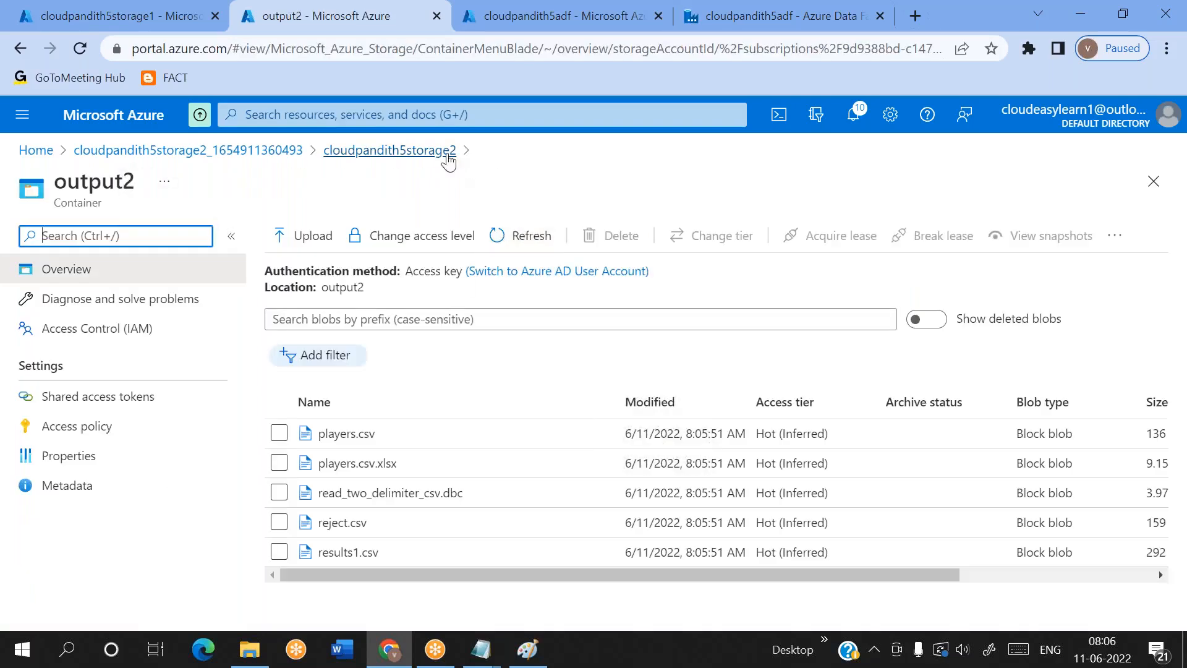
click(408, 150)
Return to Data Factory and review the status and duration of pipeline2's Copy data1, ForEach1 and Lookup1 runs
click(711, 25)
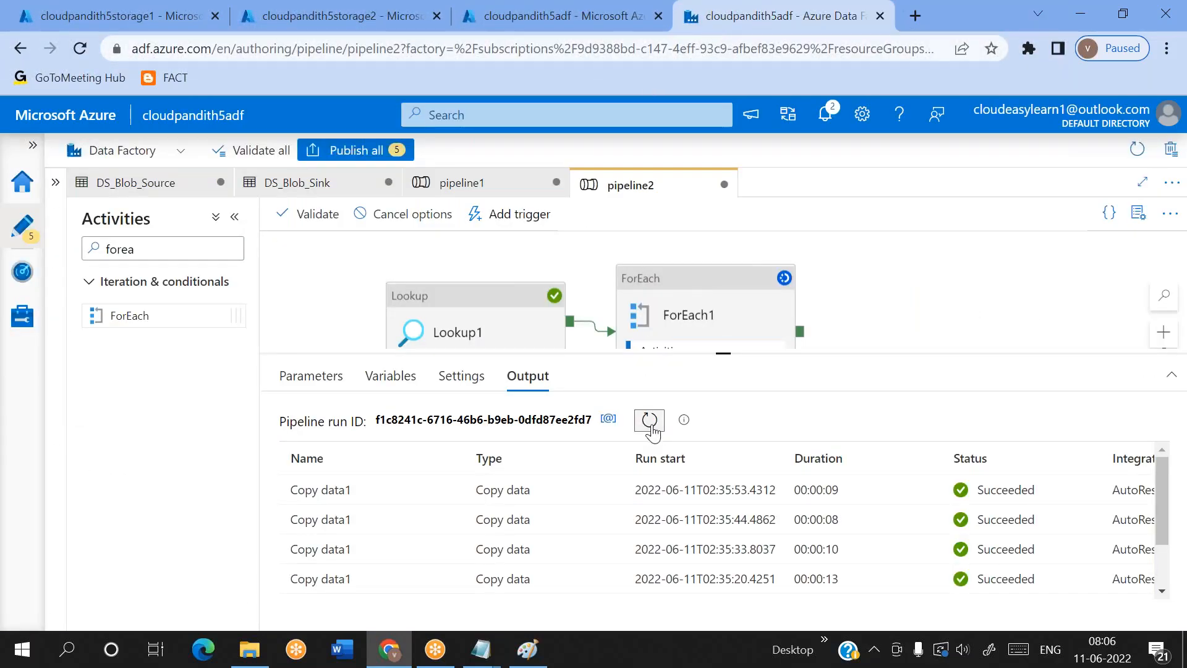
scroll(550, 521, right, 2)
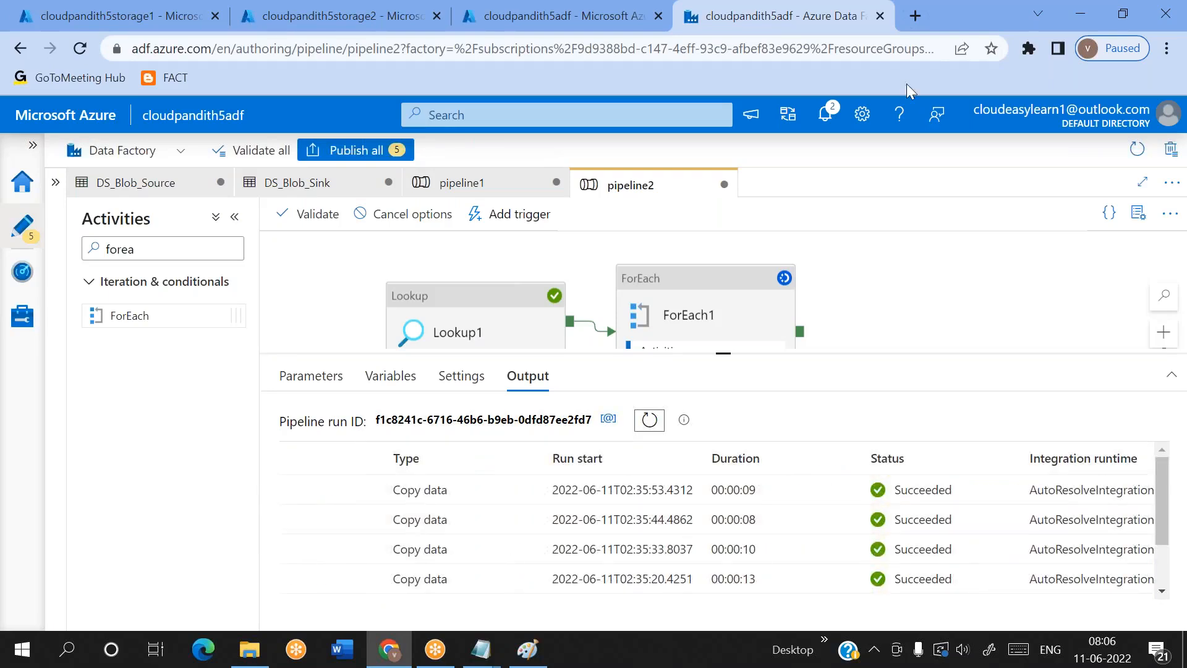
click(858, 76)
scroll(717, 486, down, 2)
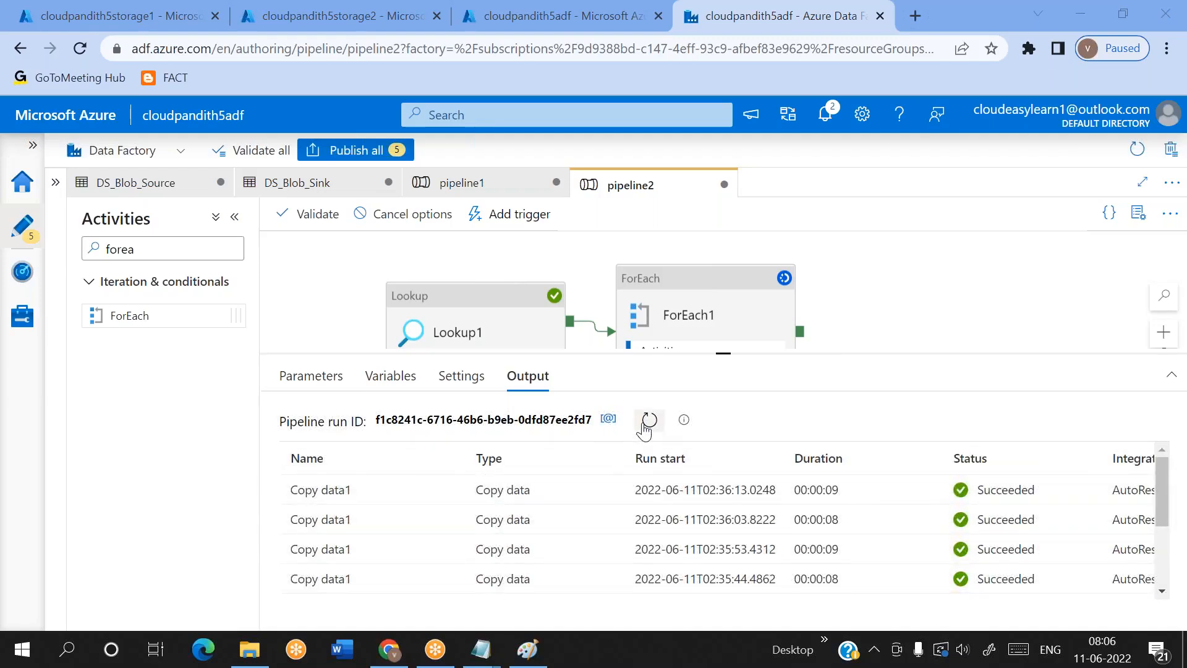
scroll(655, 544, down, 3)
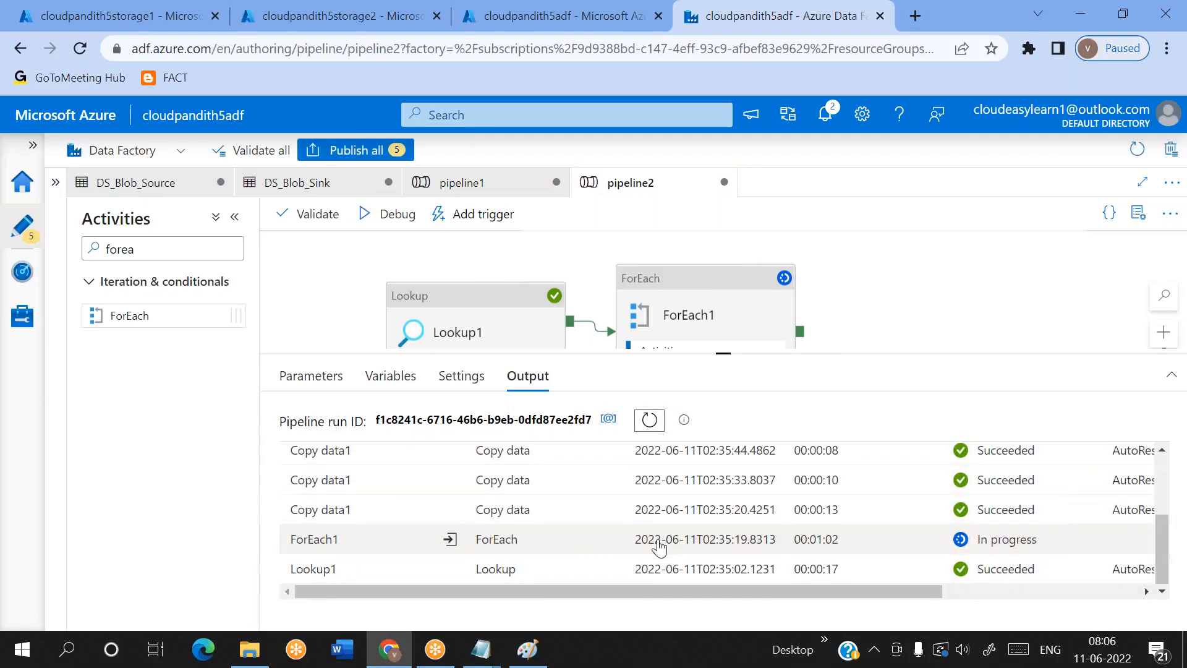
scroll(688, 524, up, 3)
scroll(688, 524, down, 3)
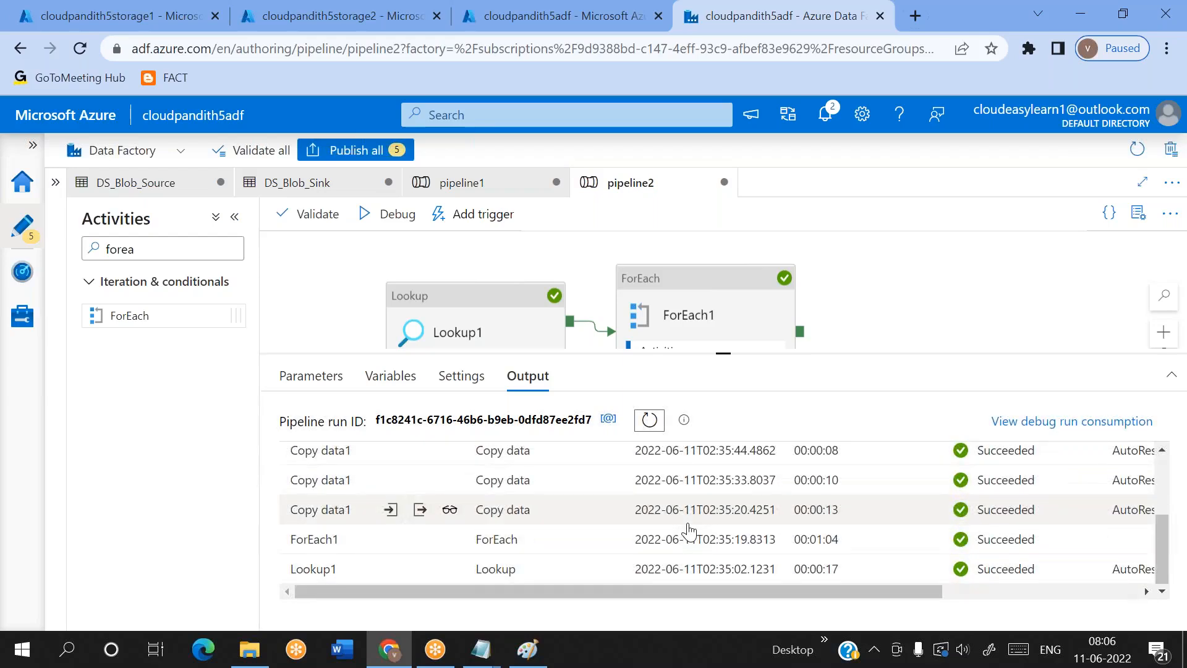
scroll(688, 529, up, 2)
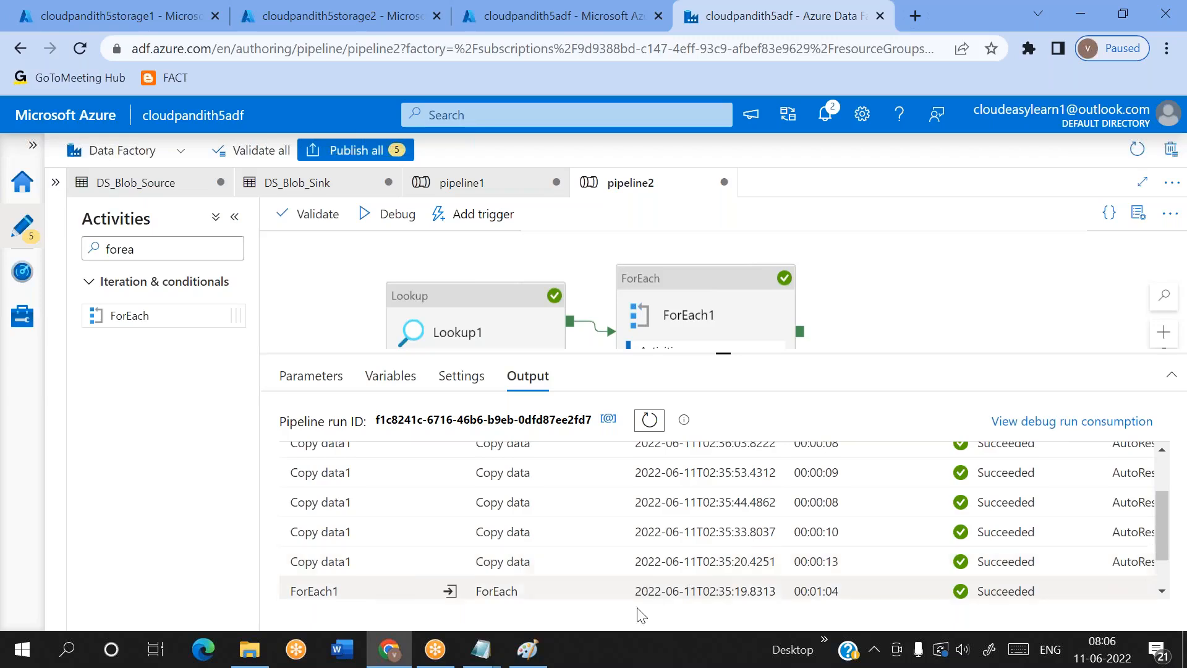
scroll(804, 559, up, 3)
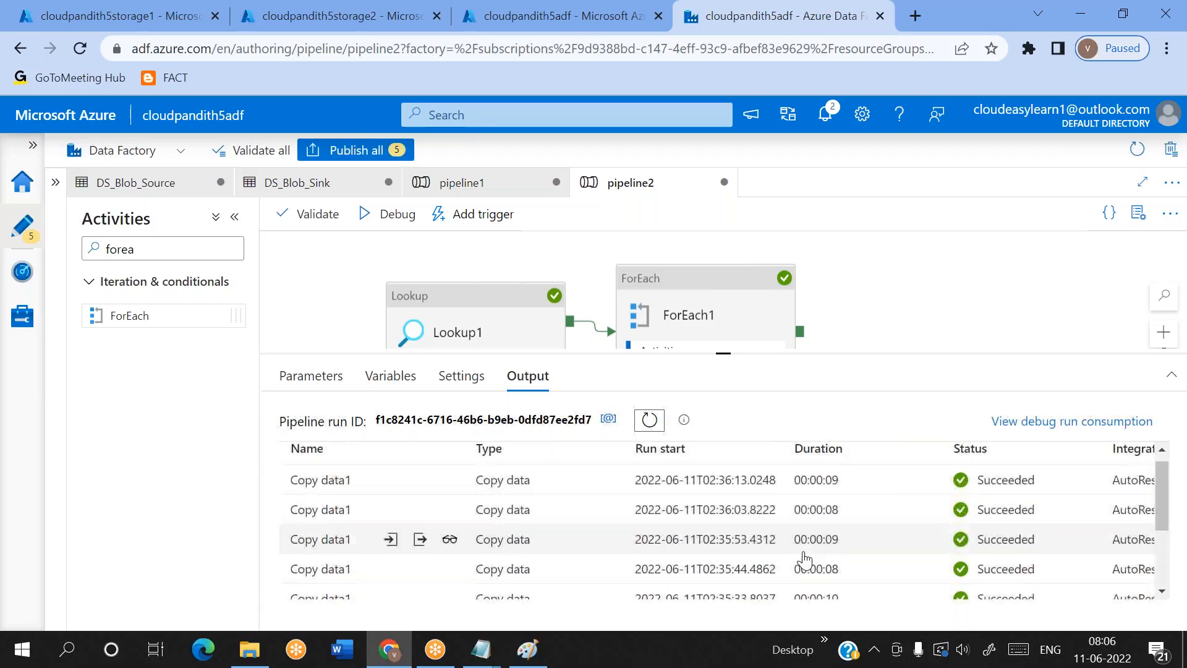
scroll(349, 550, right, 1)
scroll(349, 550, left, 1)
scroll(351, 559, down, 1)
scroll(351, 562, down, 2)
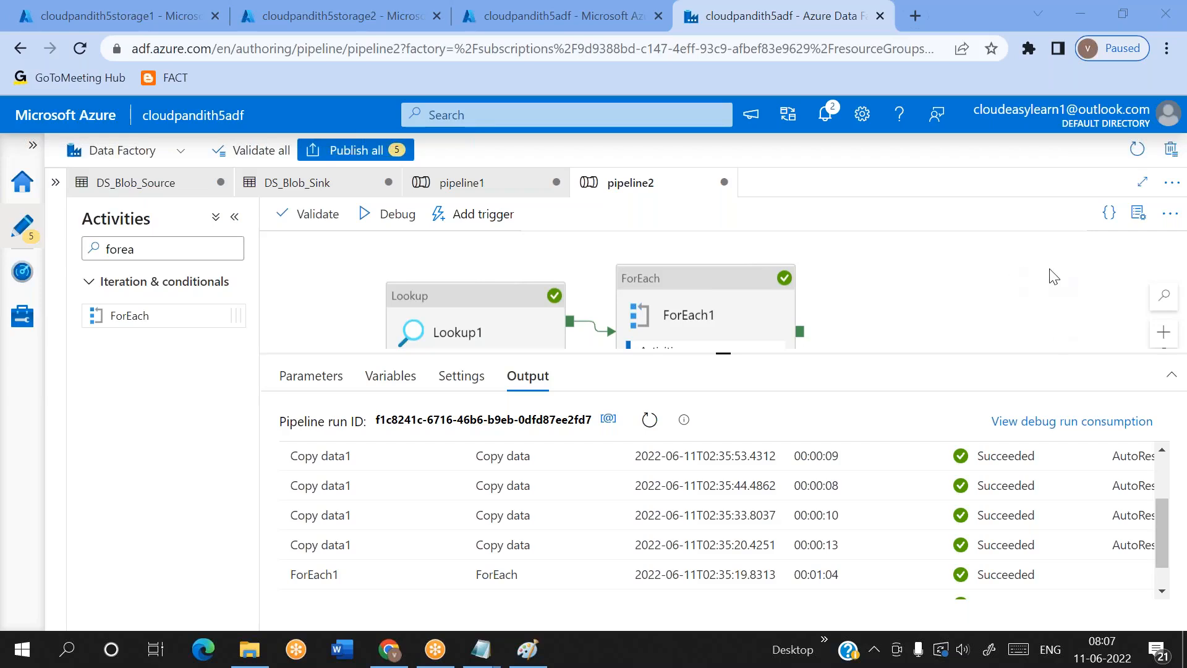
Turn off Sequential execution in the ForEach1 settings and set its batch count to 6
drag(711, 295, 712, 288)
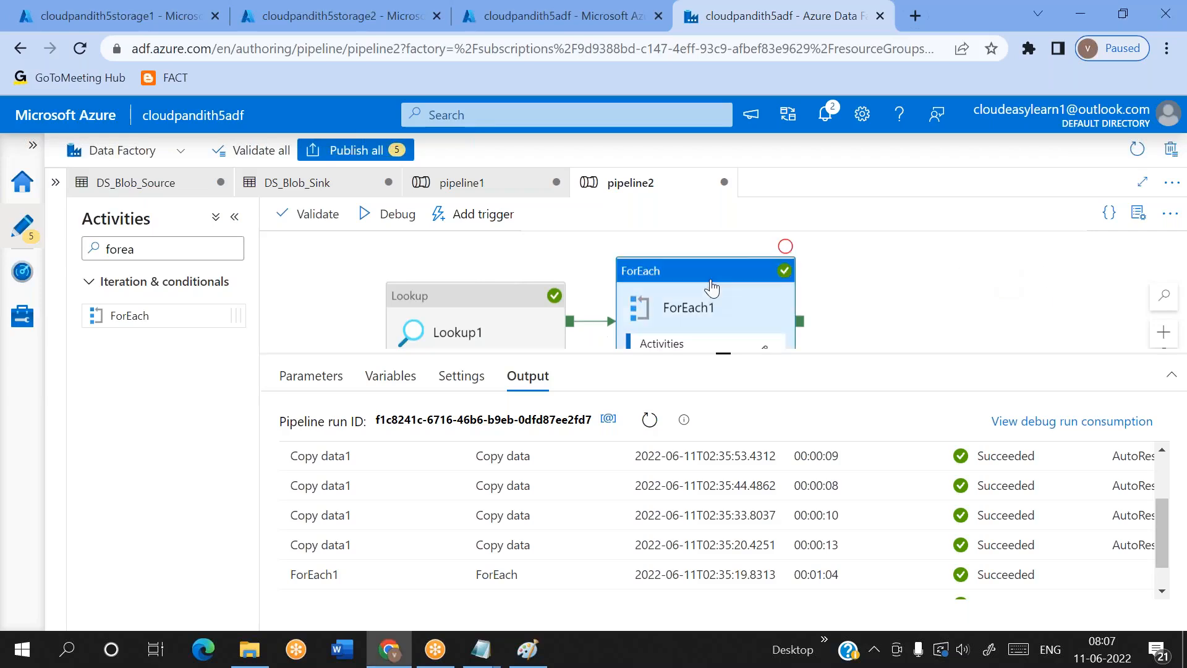
click(371, 379)
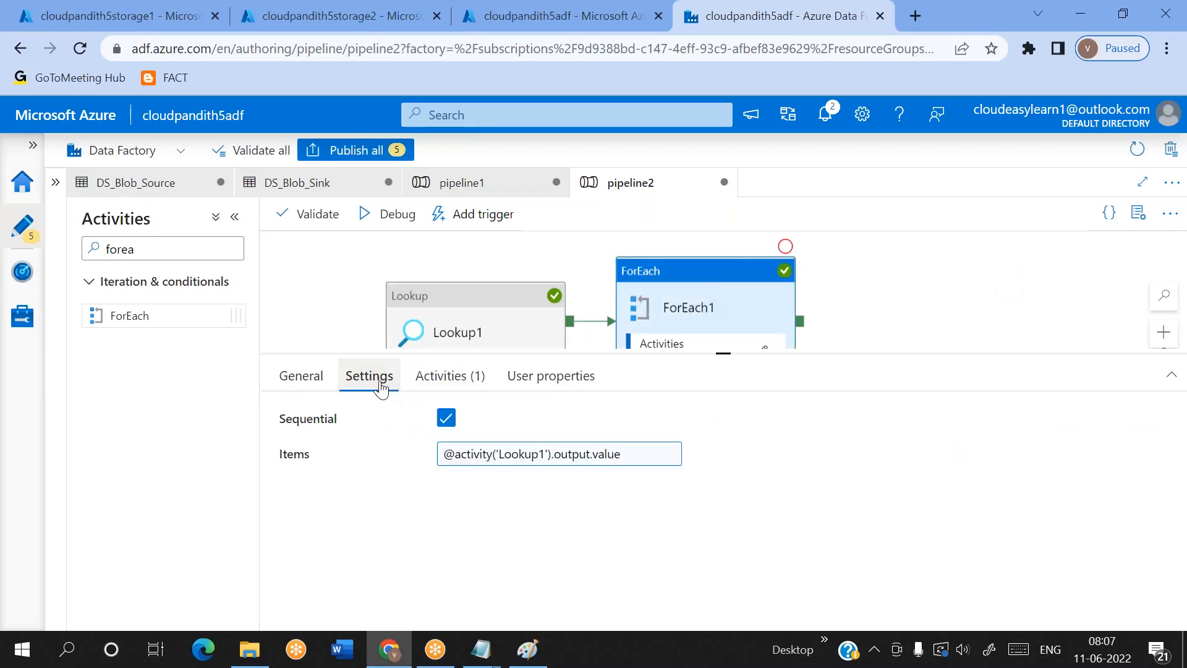
click(445, 416)
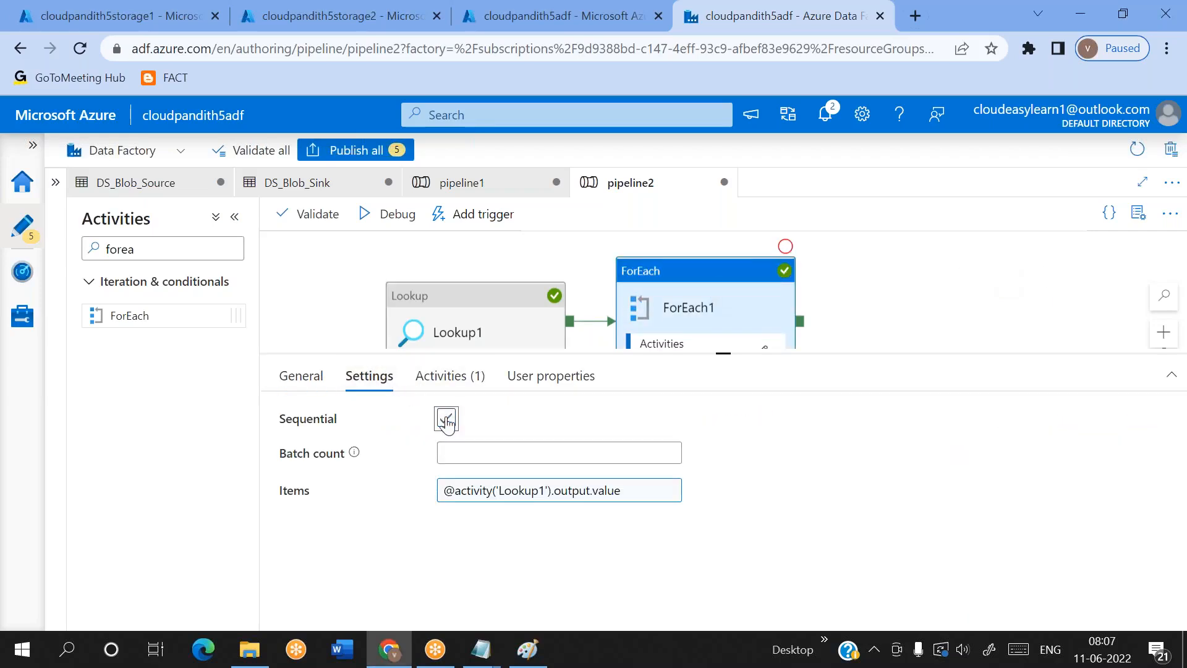
click(460, 453)
text(6)
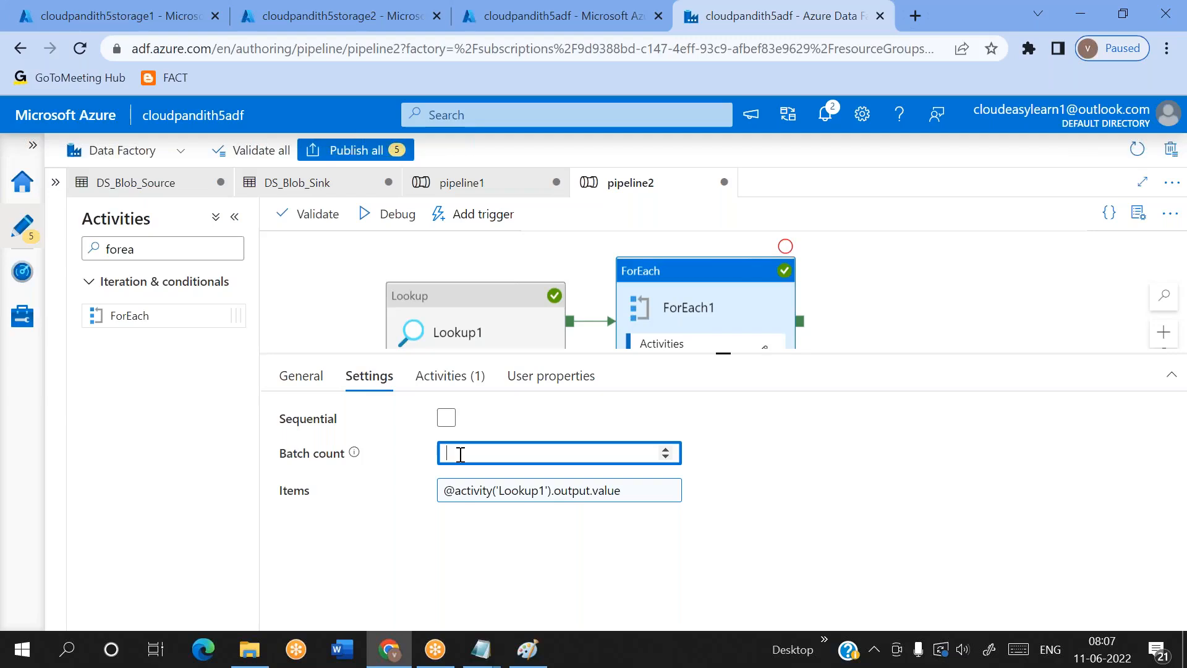
Switch to cloudpandith5storage2 and delete the output, output1, output2, output3, output5 and output7 containers
click(289, 15)
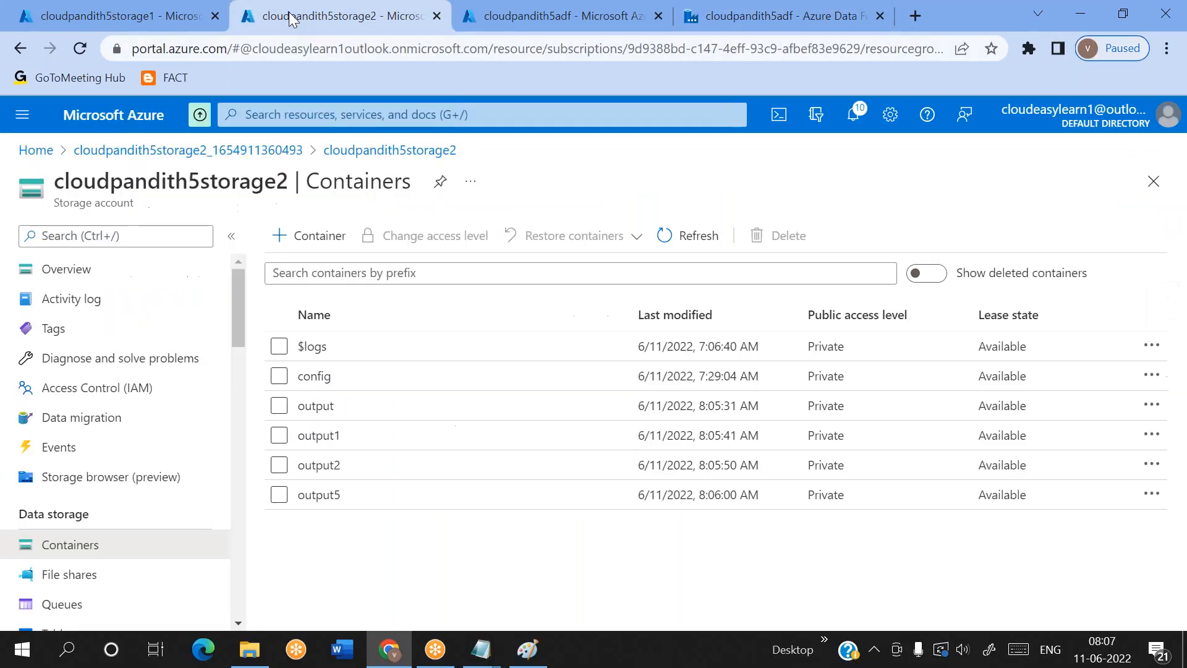
click(278, 406)
click(710, 233)
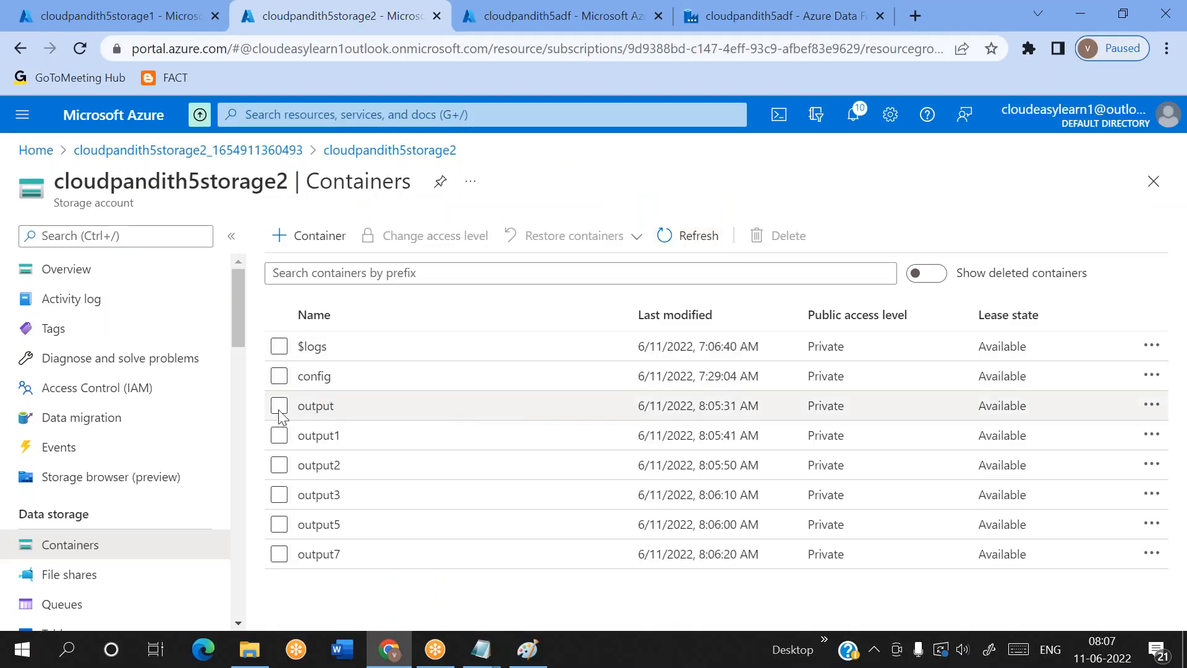
click(279, 413)
click(279, 435)
click(279, 465)
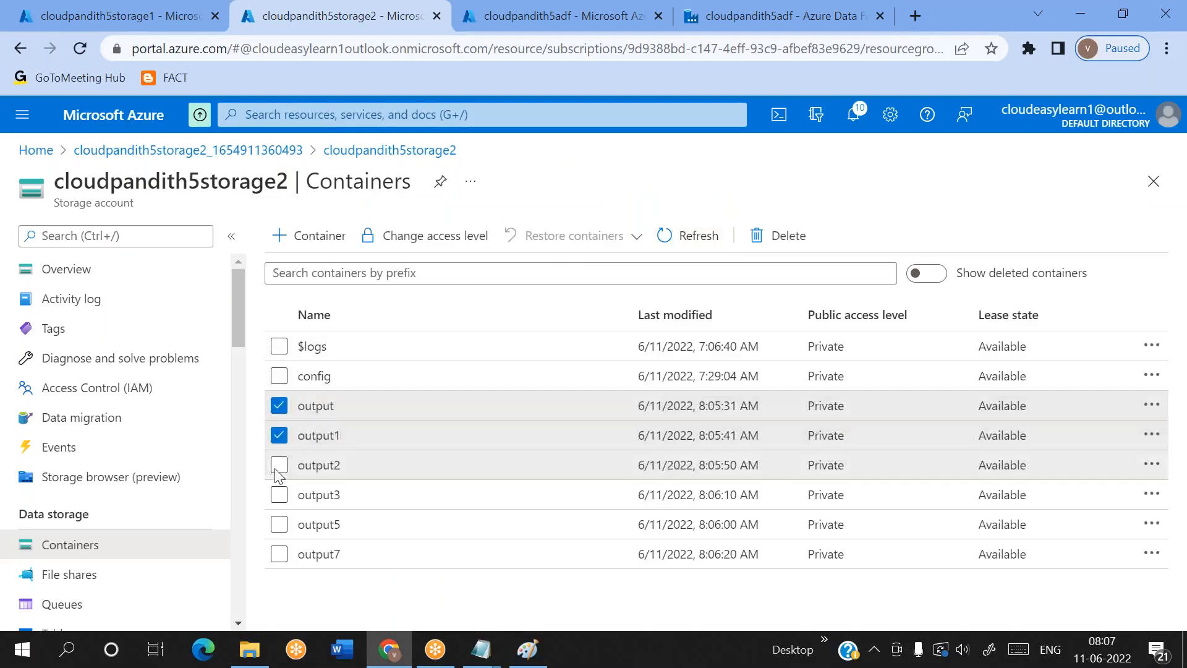
click(279, 524)
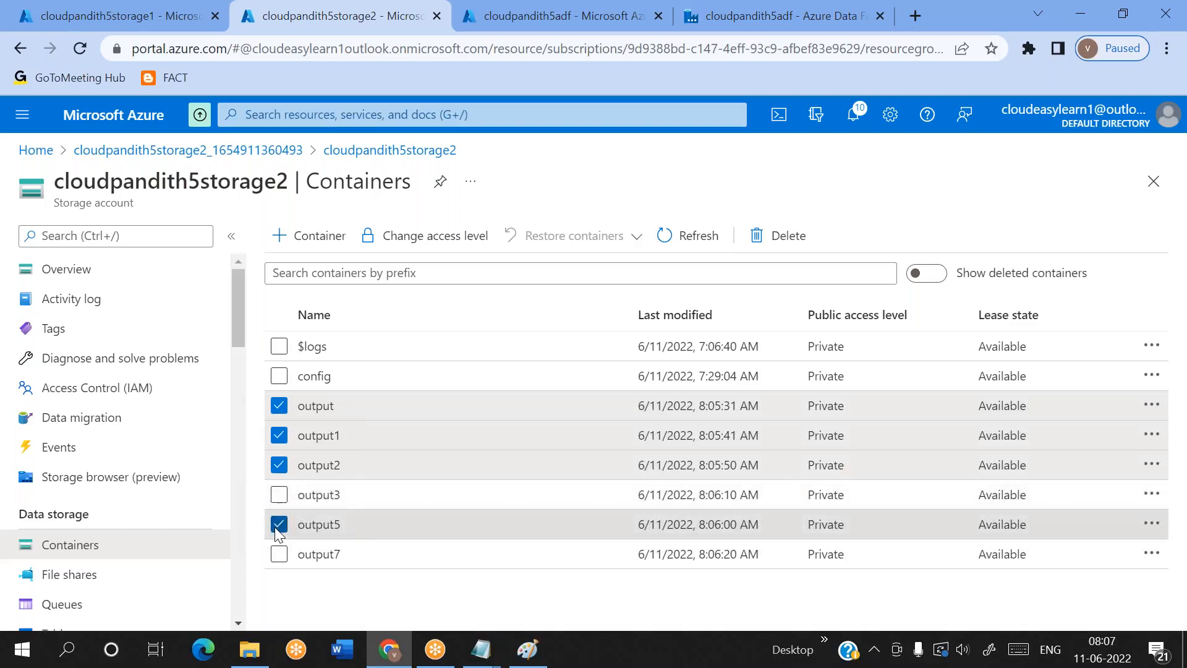
click(279, 553)
click(279, 495)
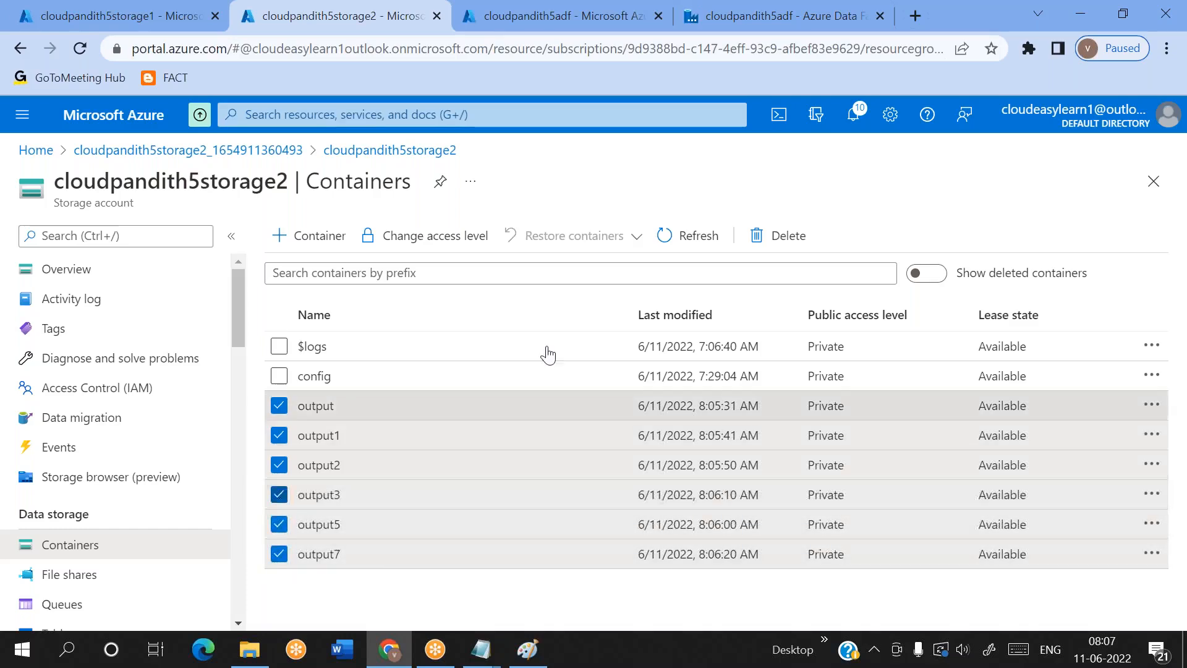
click(774, 233)
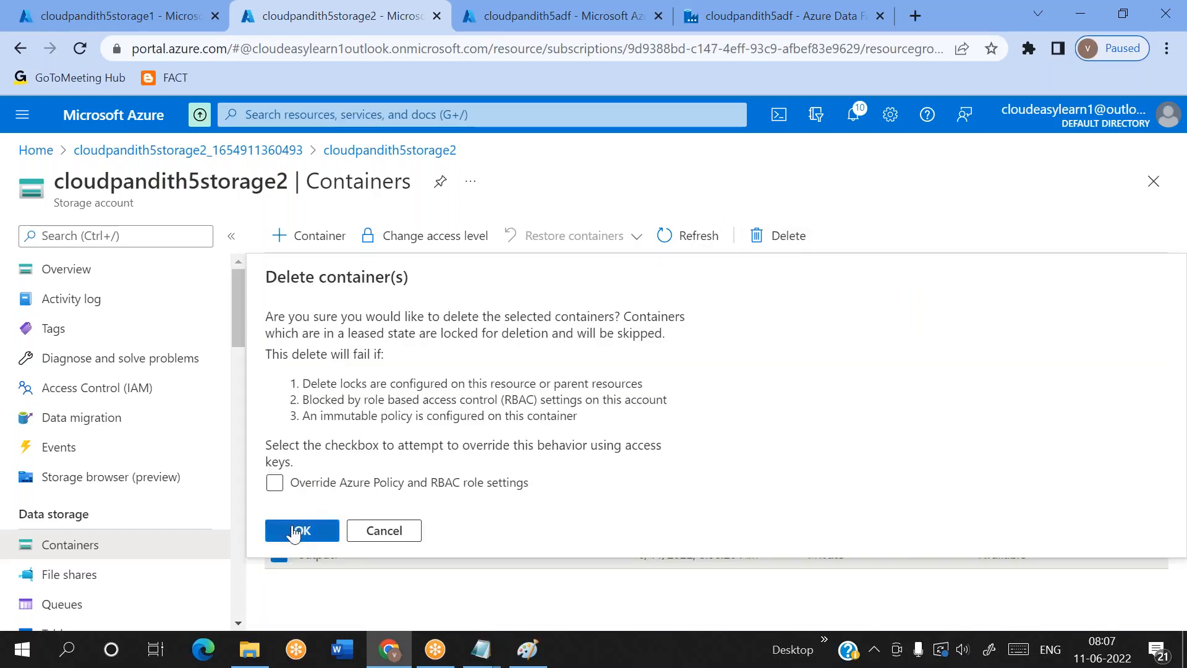
click(294, 530)
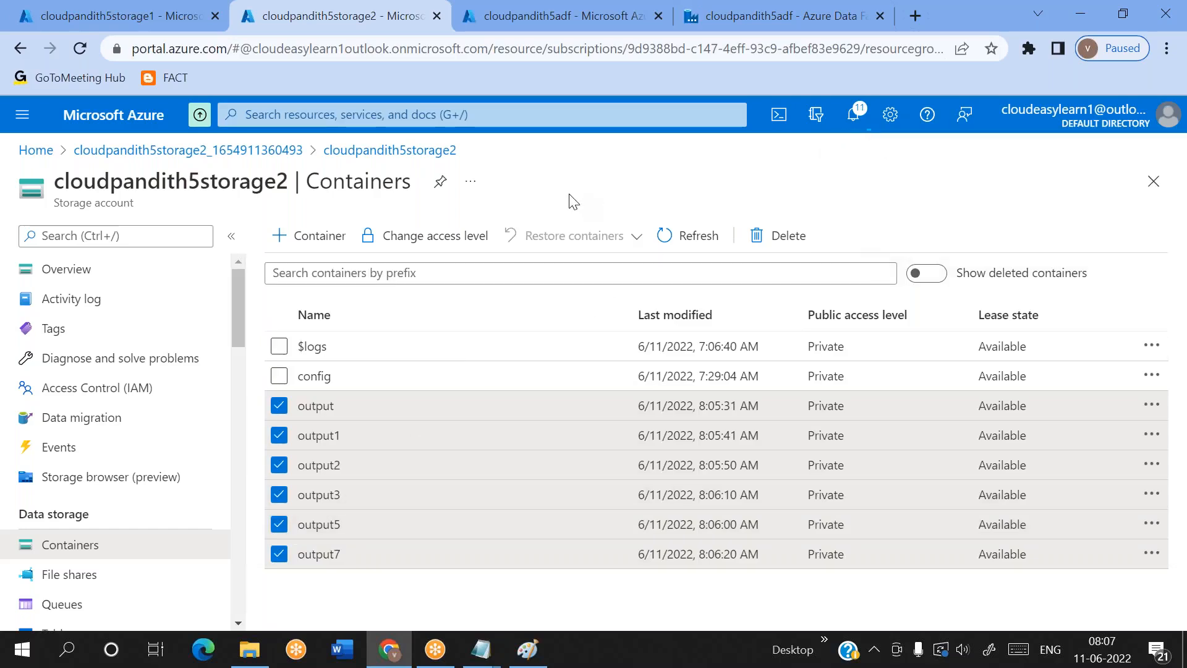
Refresh the cloudpandith5storage2 container list to check which containers remain
click(705, 241)
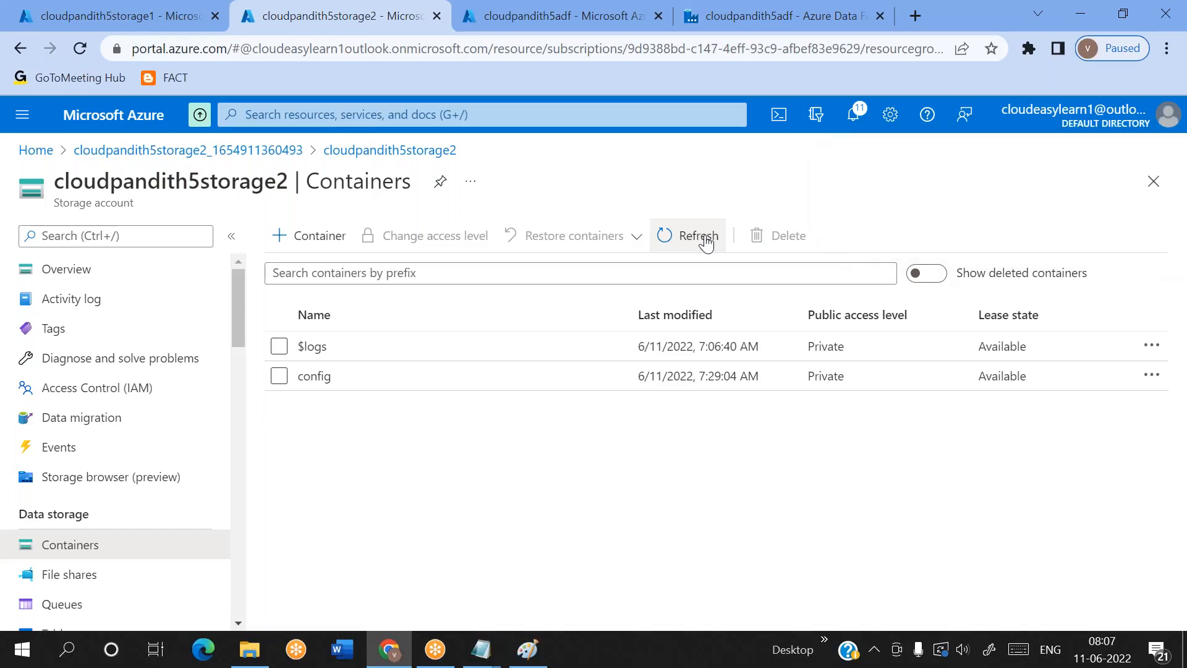
click(705, 242)
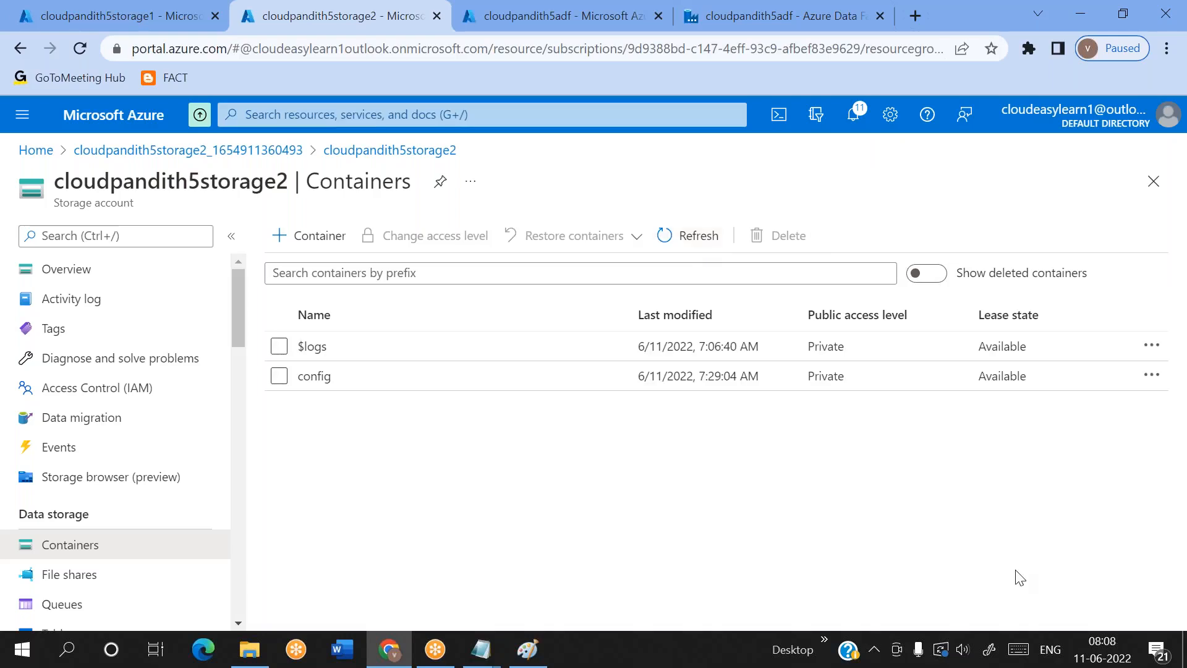
click(686, 240)
click(1175, 365)
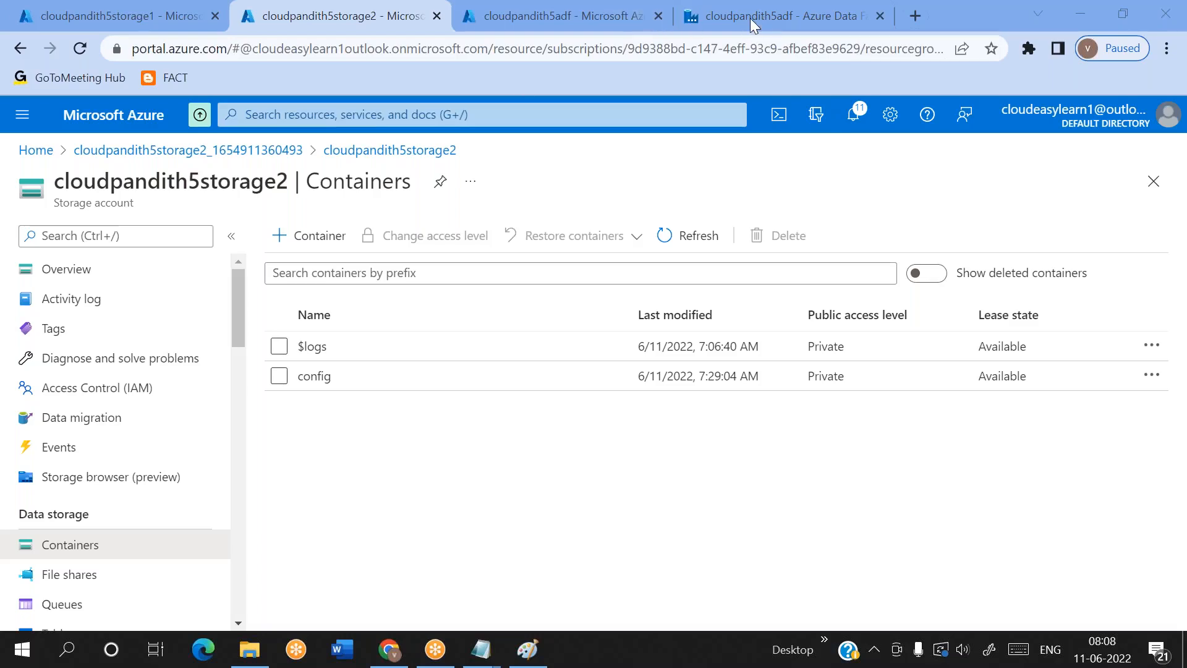
Return to Data Factory and start a debug run of pipeline2 with ForEach1's Sequential option off
click(690, 25)
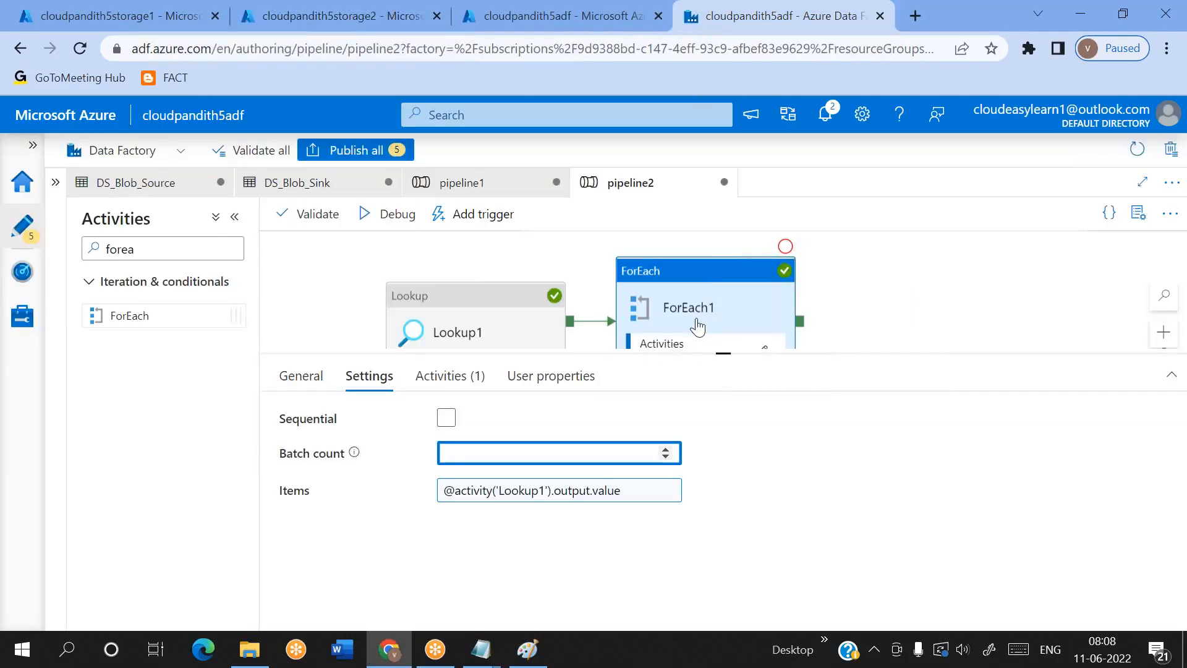
click(445, 418)
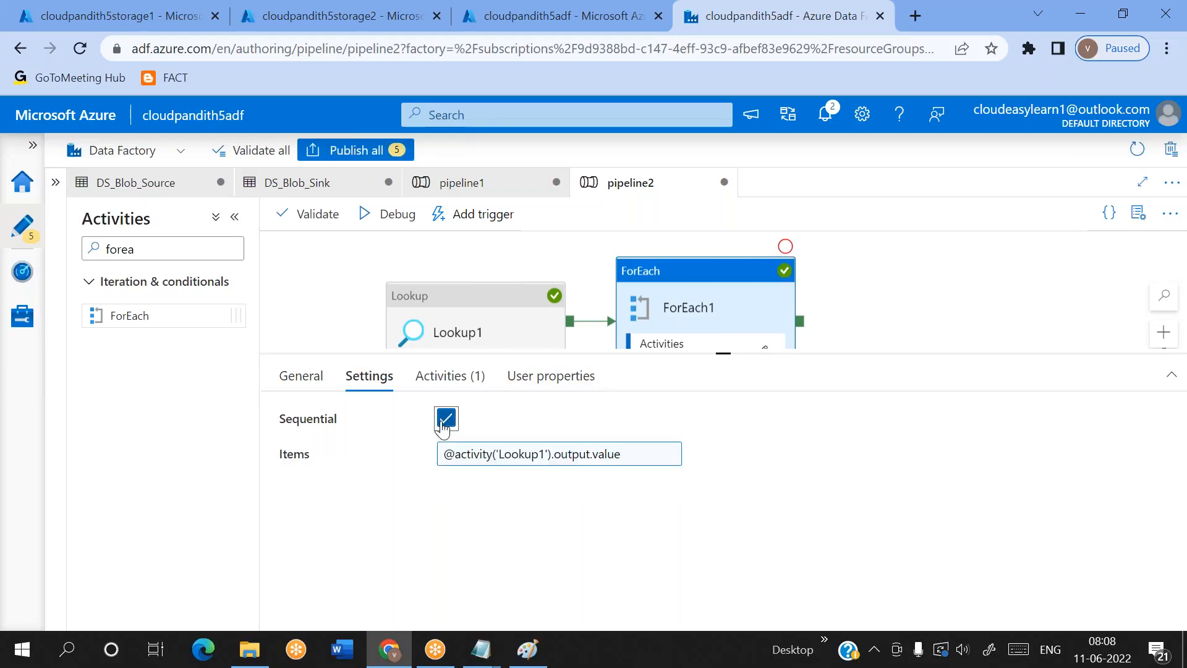
click(443, 424)
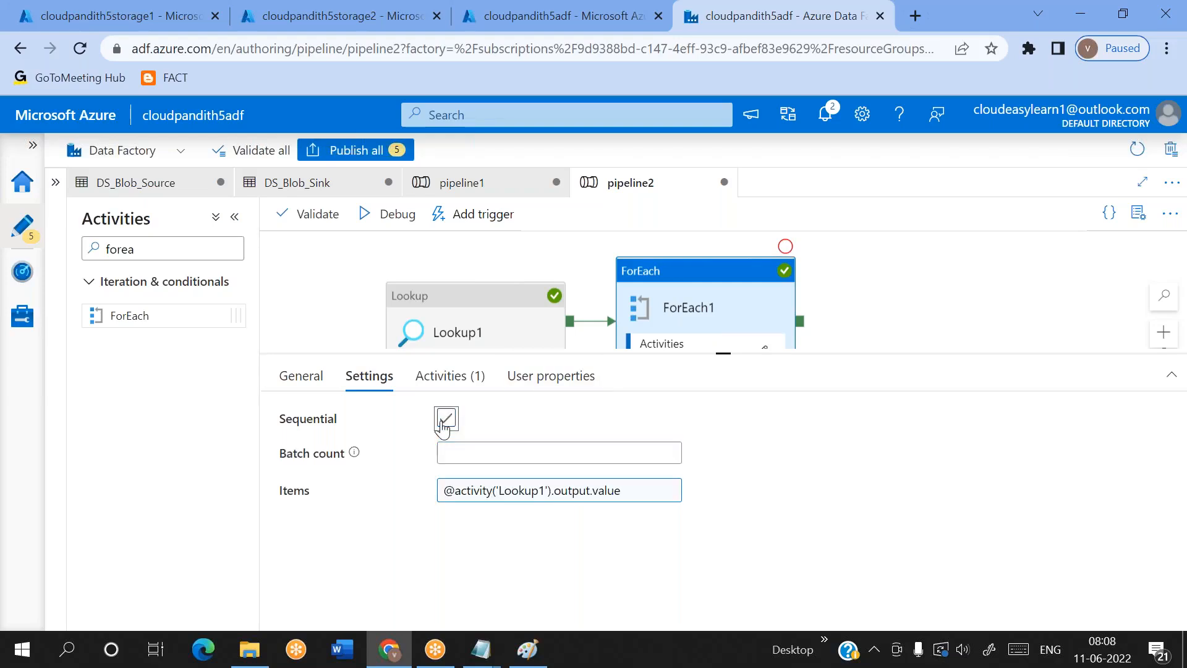
click(401, 217)
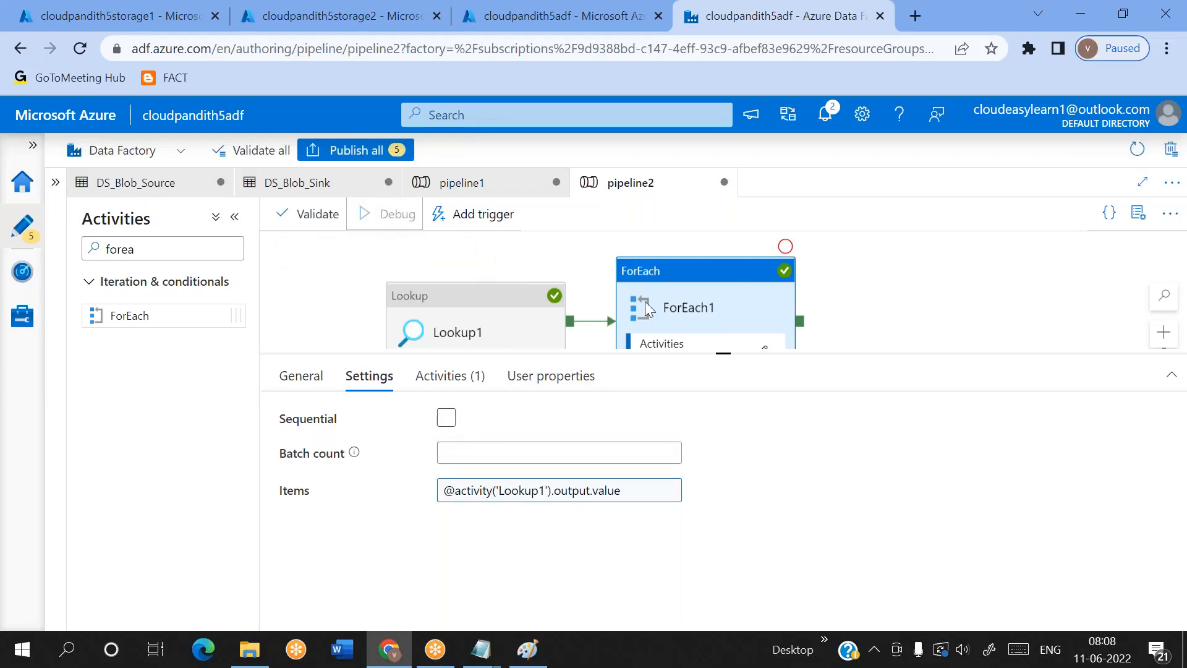
Enlarge pipeline2's output area and refresh the debug run to check the progress of its activities
drag(728, 353, 725, 277)
click(655, 344)
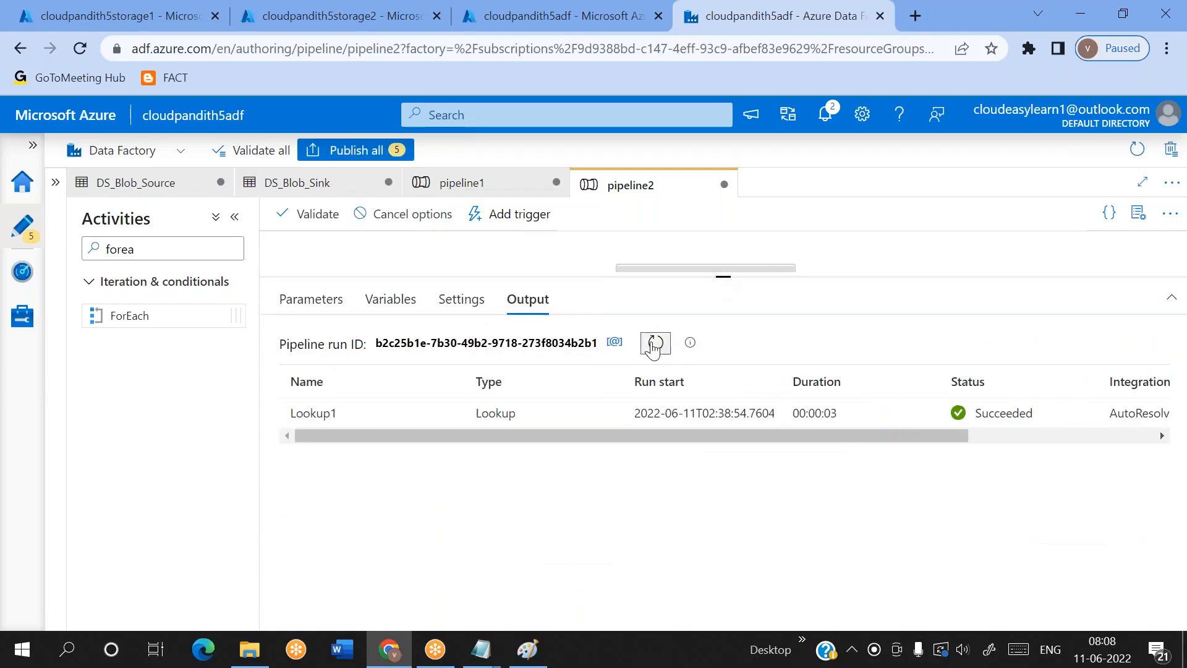
click(655, 344)
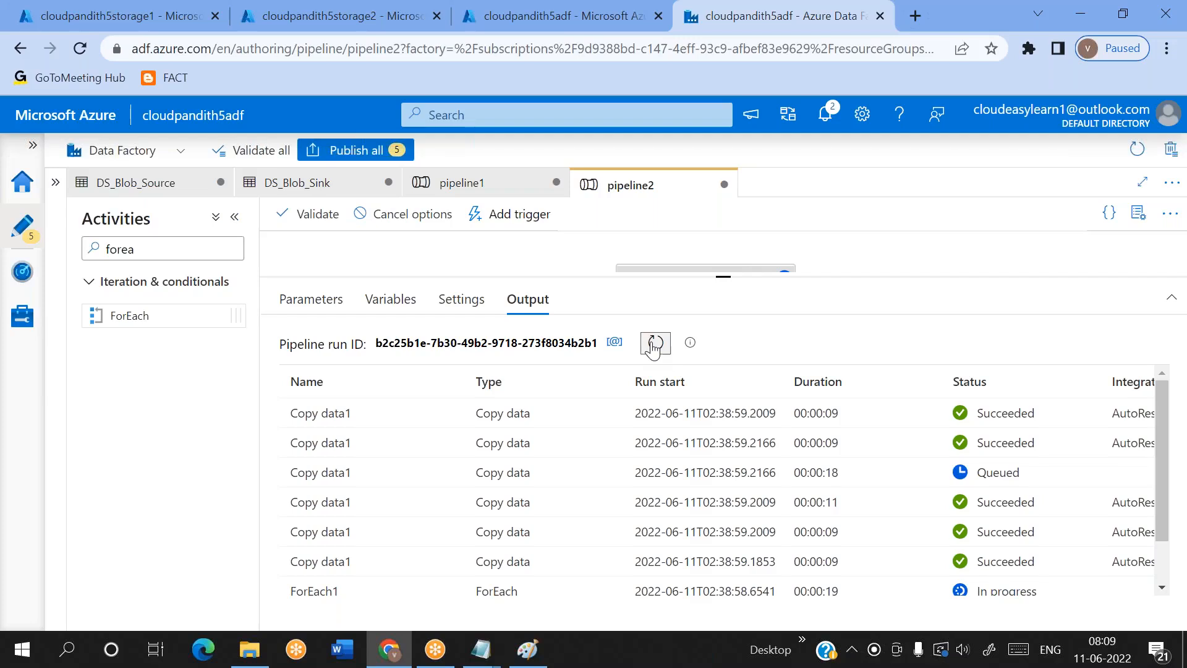
scroll(784, 512, down, 1)
scroll(784, 507, up, 1)
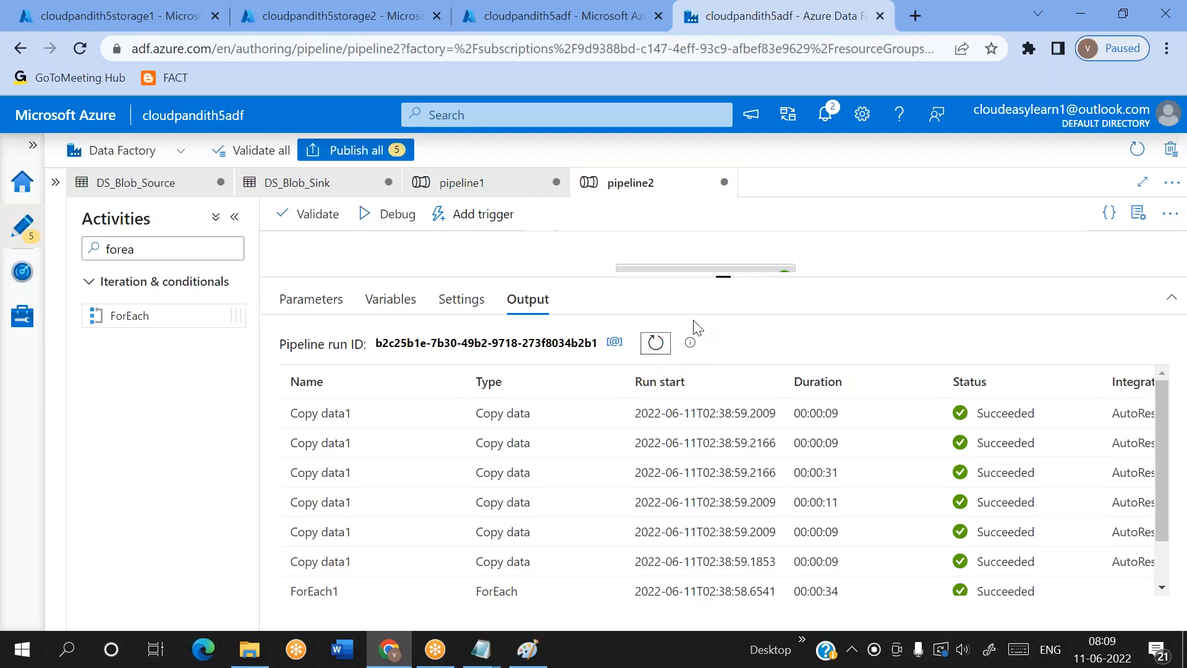
Compare the start times, durations and statuses of the Copy data1 and ForEach1 runs in the debug output
scroll(784, 469, right, 1)
scroll(784, 469, down, 1)
scroll(784, 469, up, 1)
scroll(783, 469, down, 1)
scroll(783, 469, up, 1)
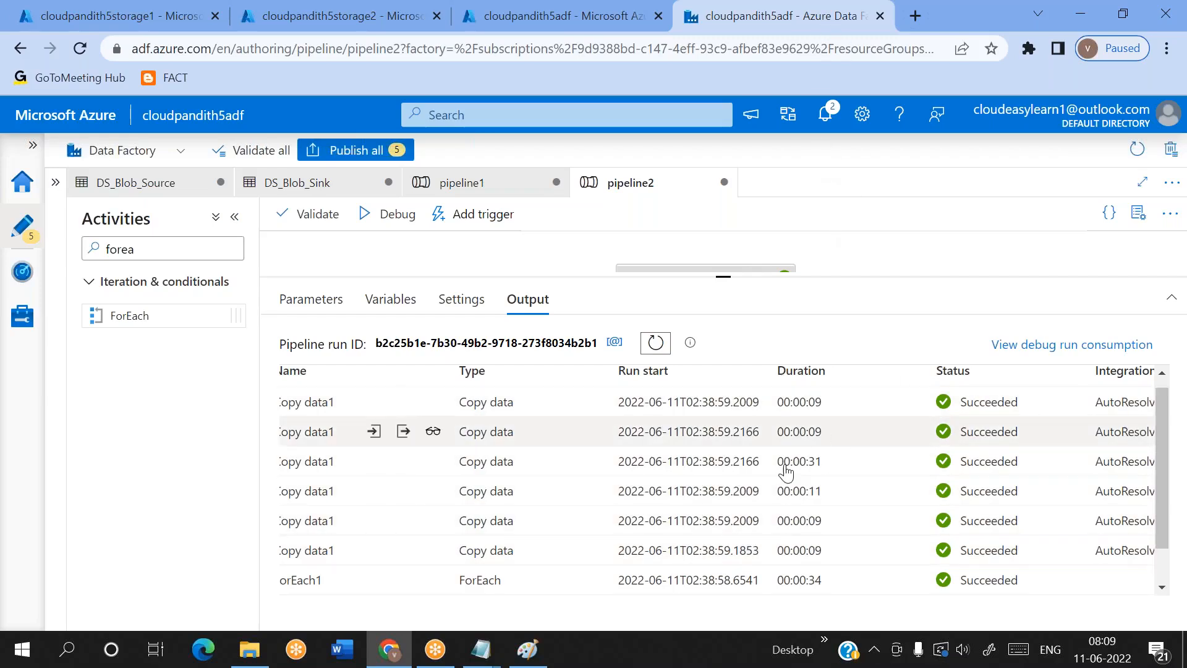
click(825, 32)
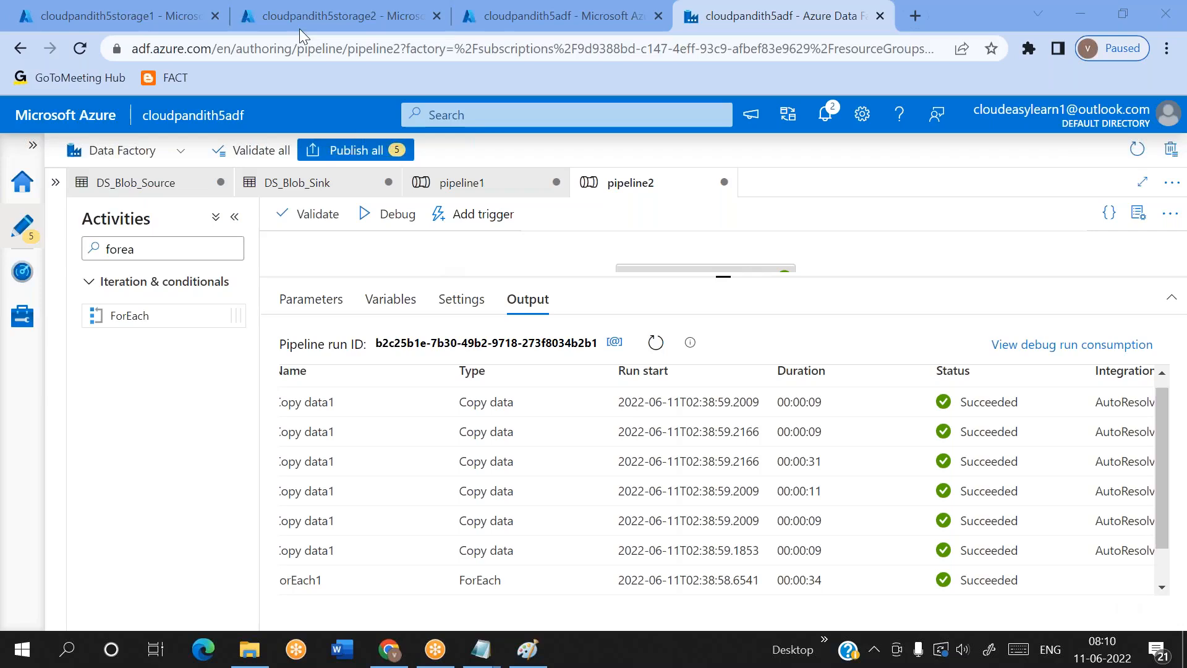
Review the source and sink container pairs in metadata5.csv in cloudpandith5storage2's config container, then close the file
click(178, 7)
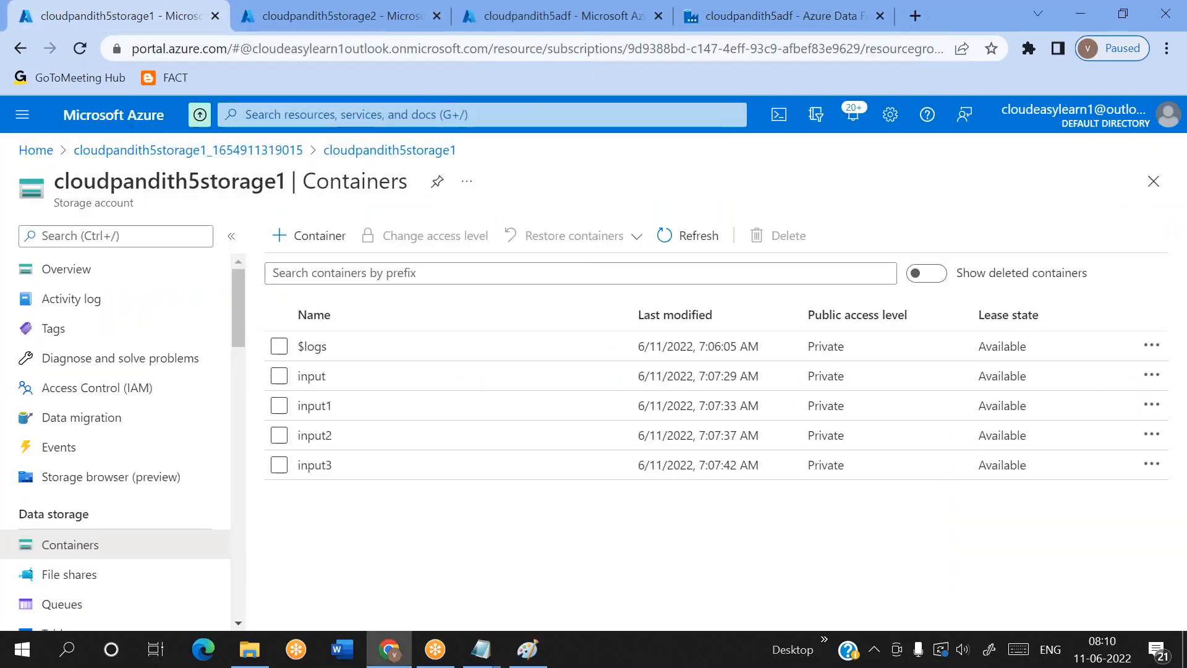
click(311, 7)
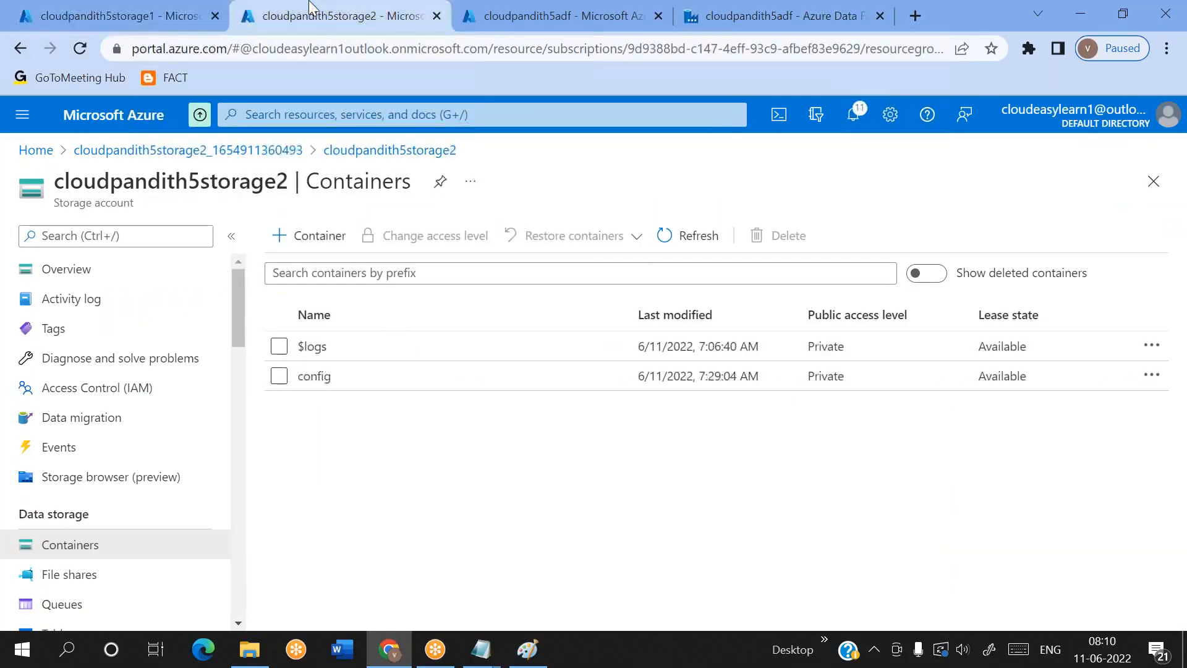
click(313, 376)
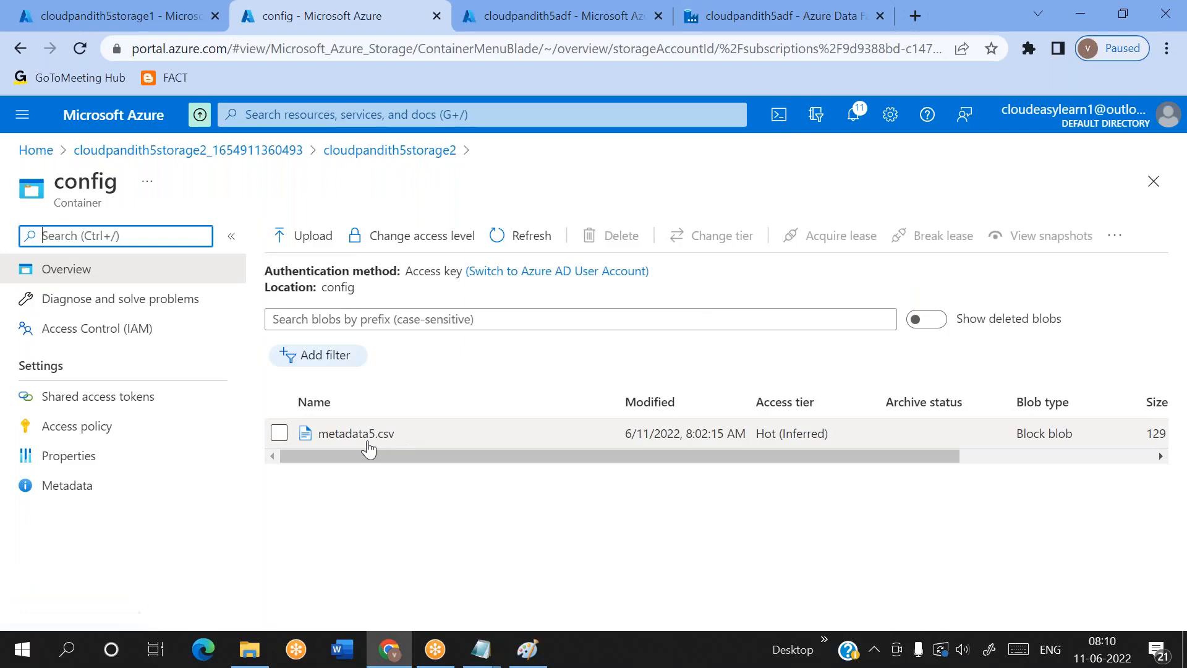
click(367, 433)
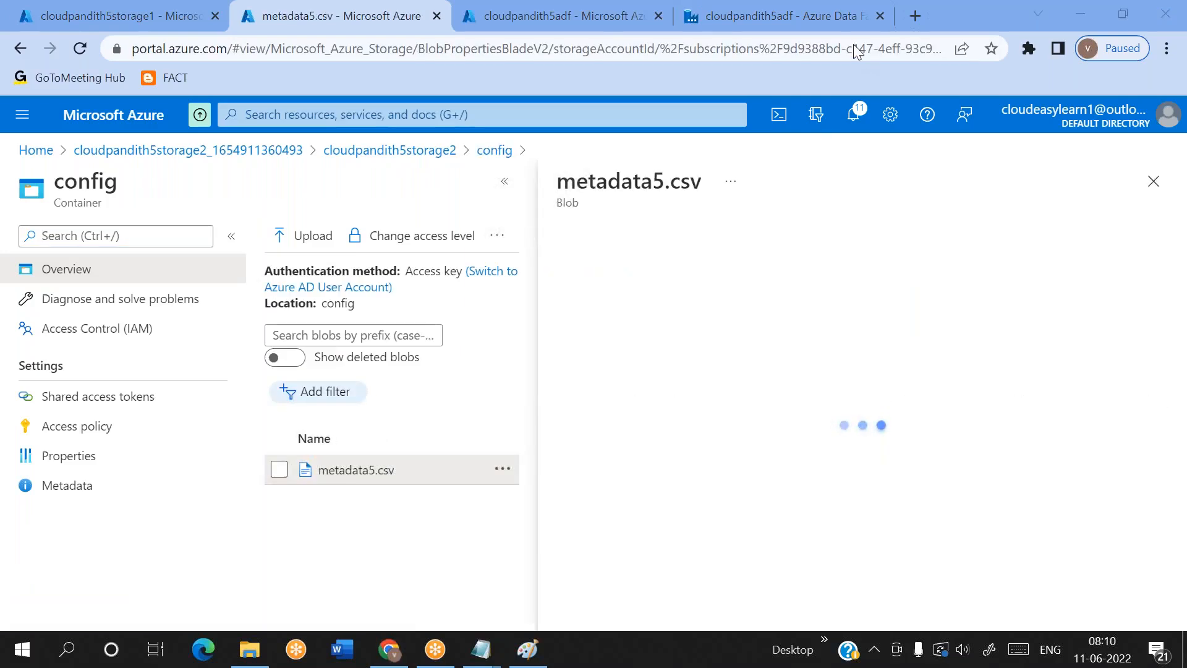
click(804, 279)
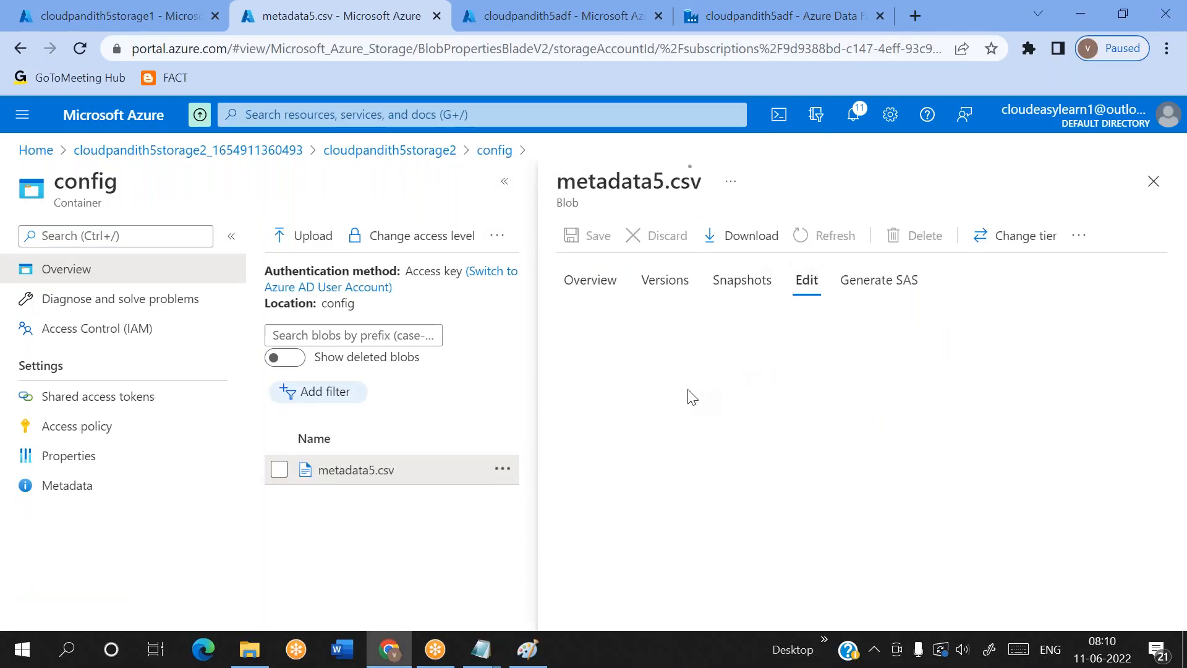
click(688, 387)
key(ctrl+a)
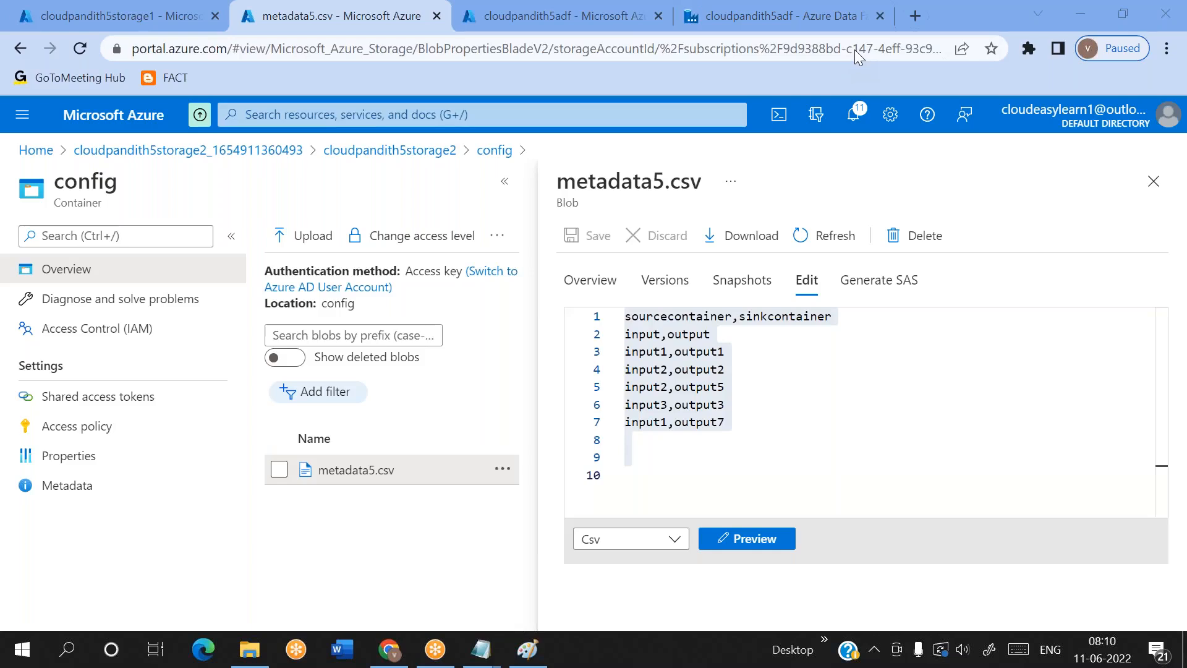
click(1153, 181)
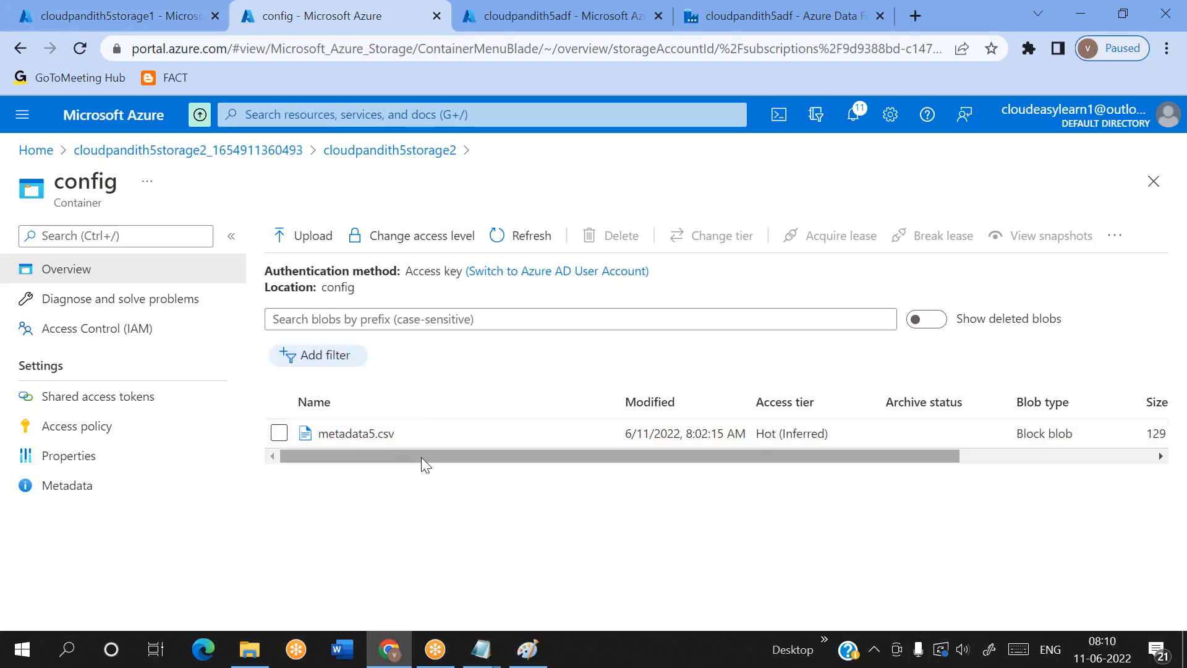
click(280, 433)
click(621, 236)
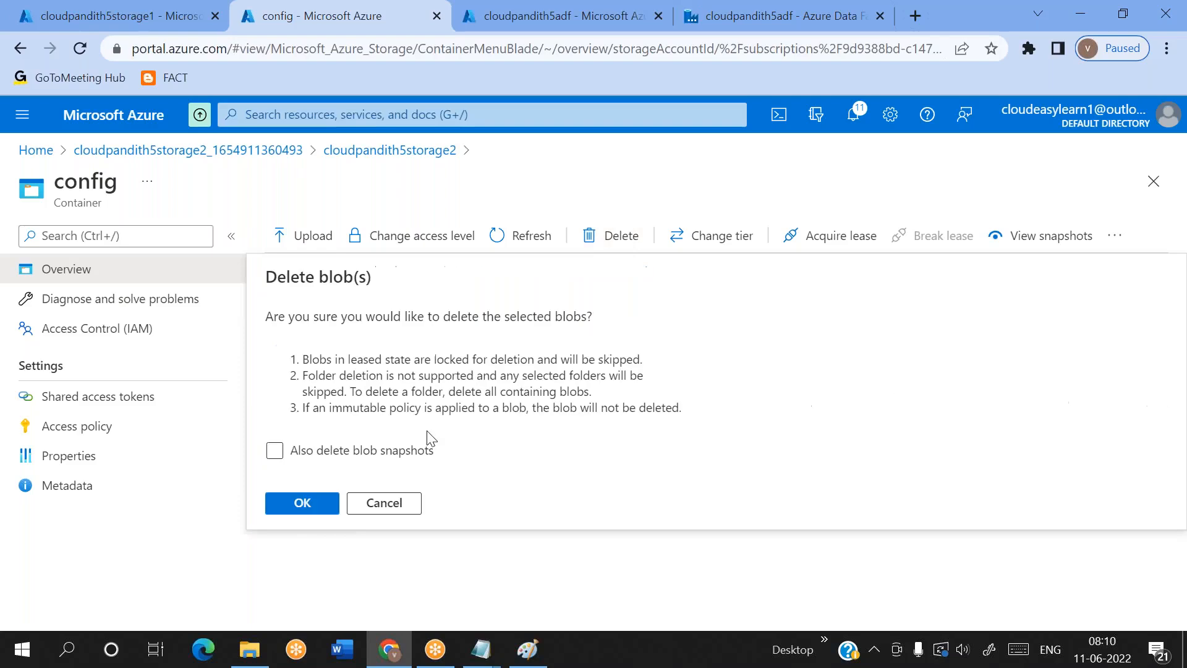
click(387, 503)
click(280, 433)
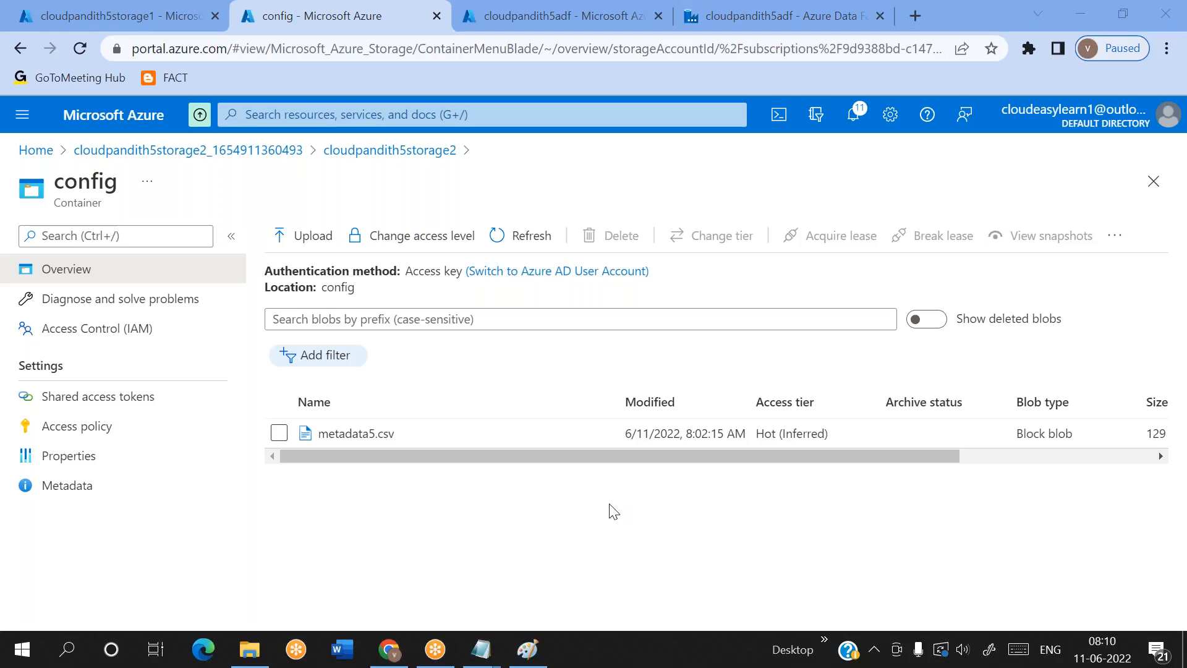
click(745, 533)
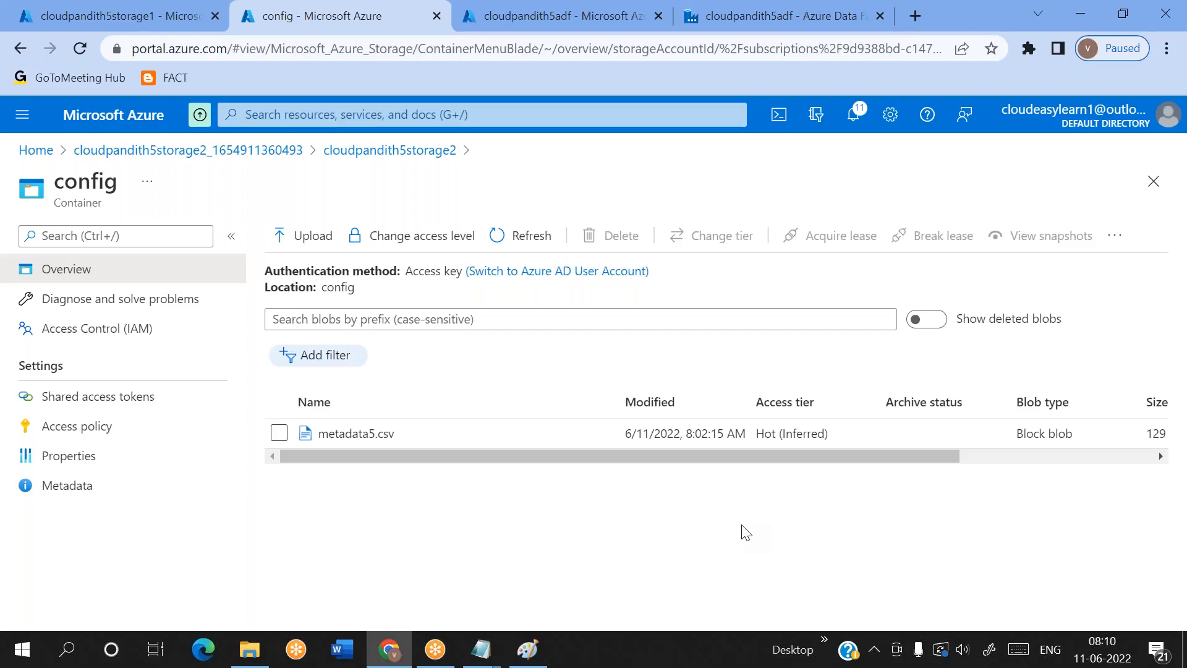
click(858, 51)
Delete metadata5.csv from the config container
click(279, 432)
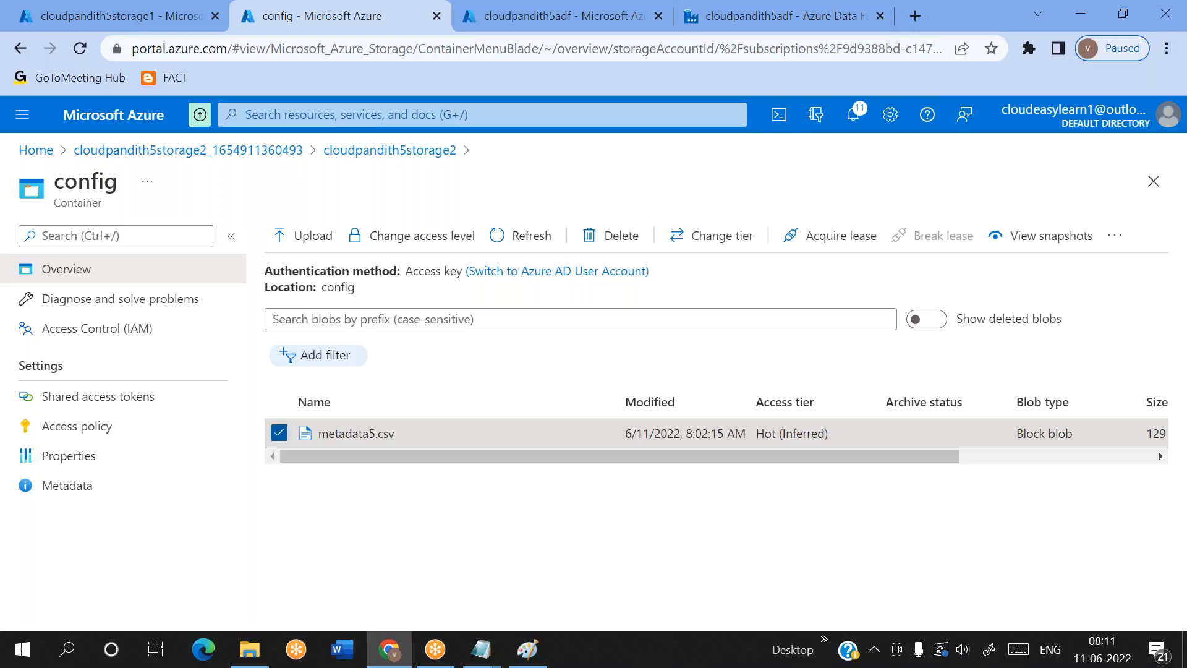
click(602, 243)
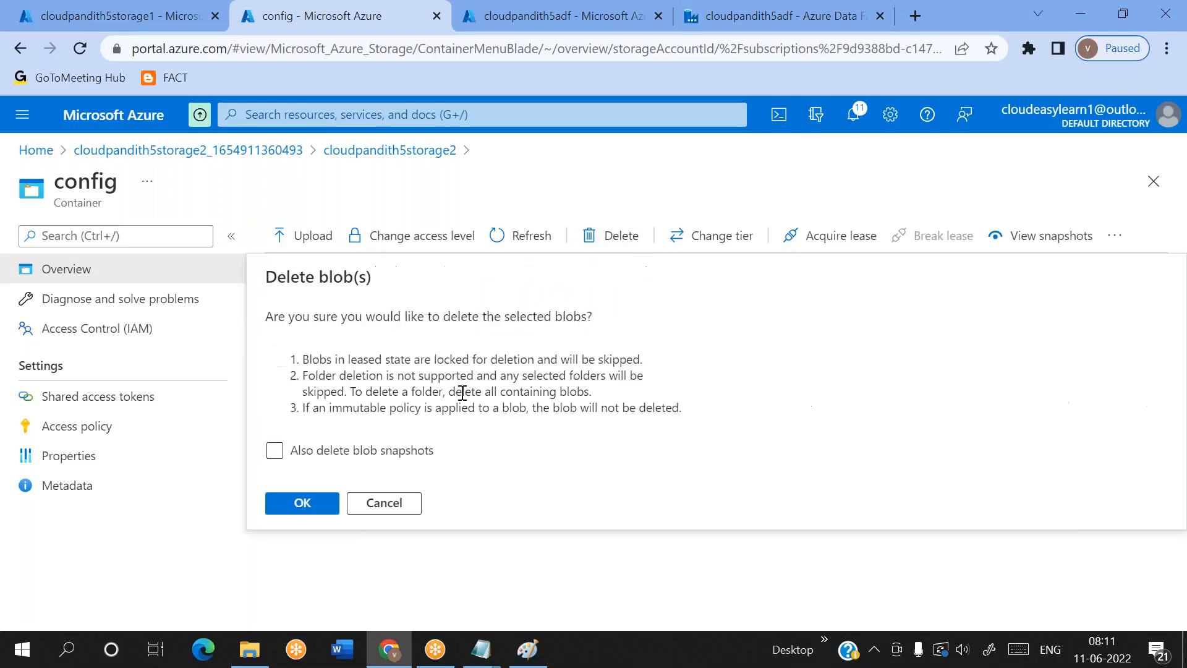
click(304, 502)
Save the metadata5 text in Notepad and save a copy on the Desktop as text document metadata6
mouse_move(481, 649)
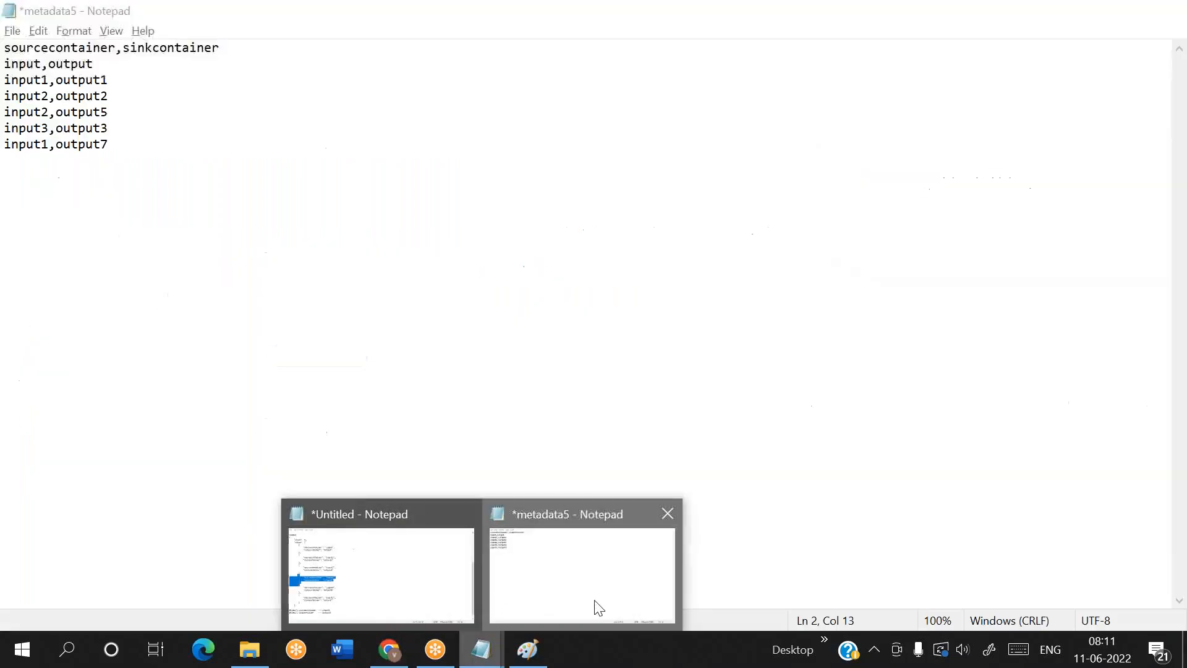
click(599, 608)
key(ctrl+s)
click(15, 32)
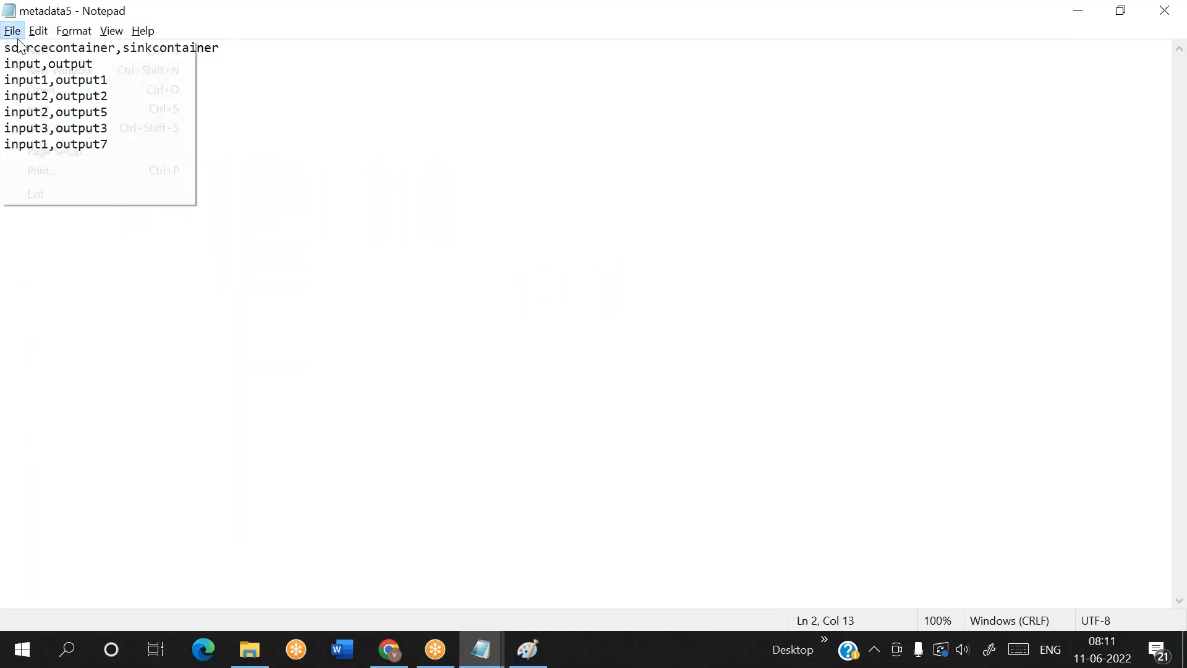
click(58, 129)
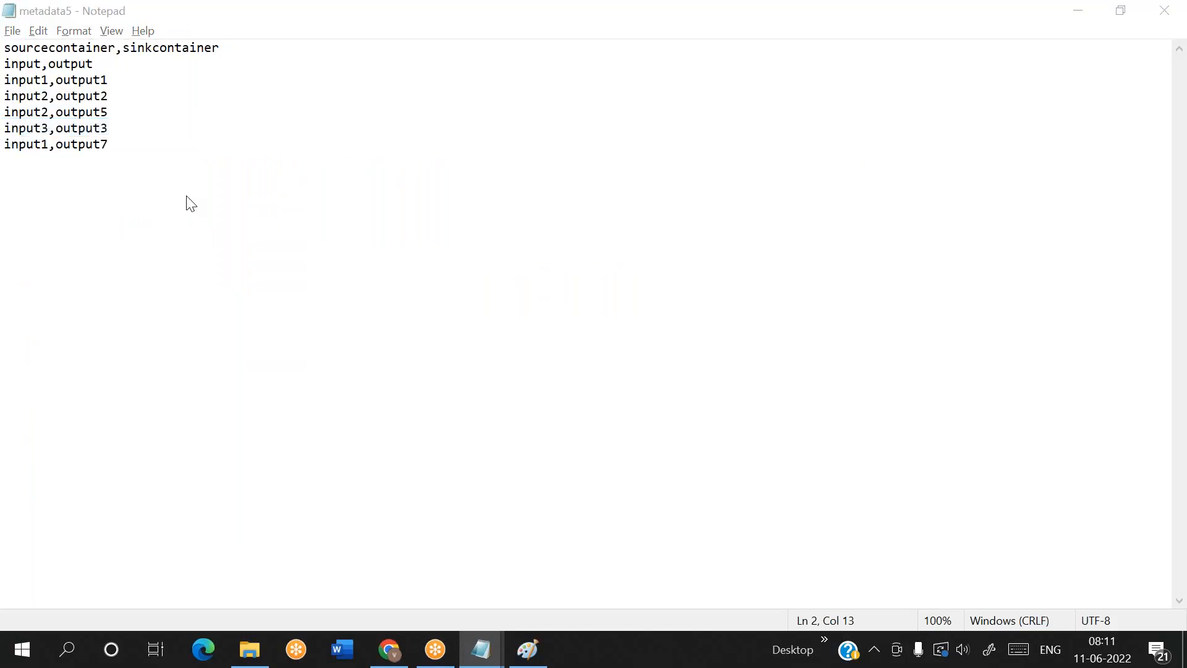
text(metad)
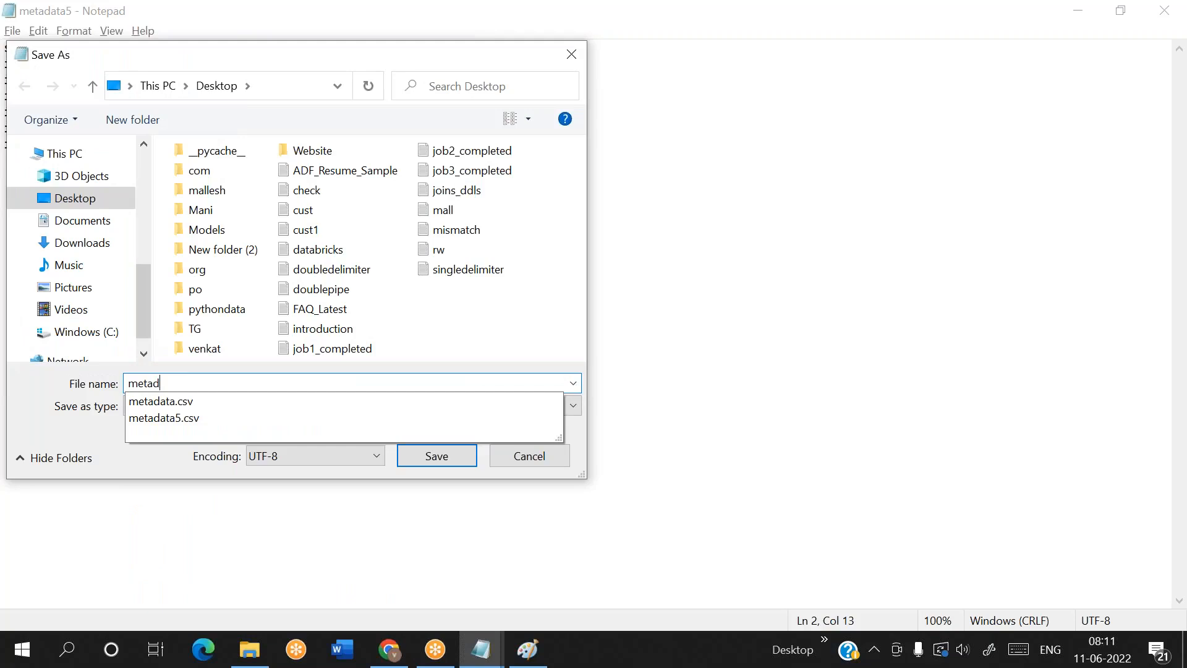
text(ata6)
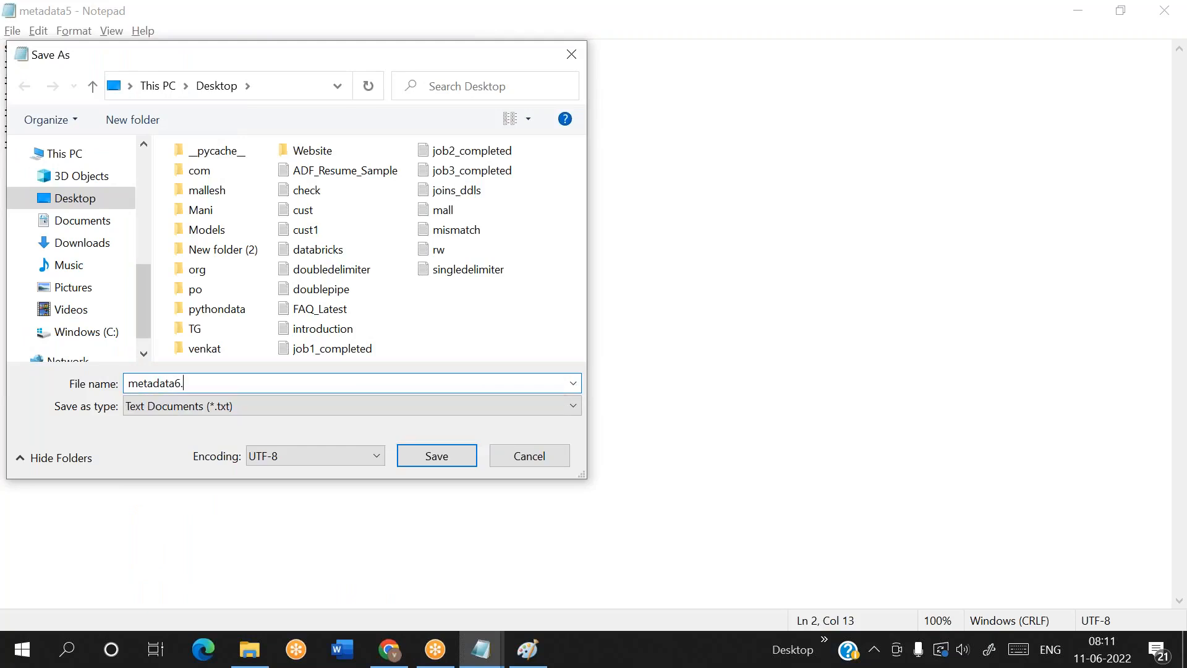
text(.)
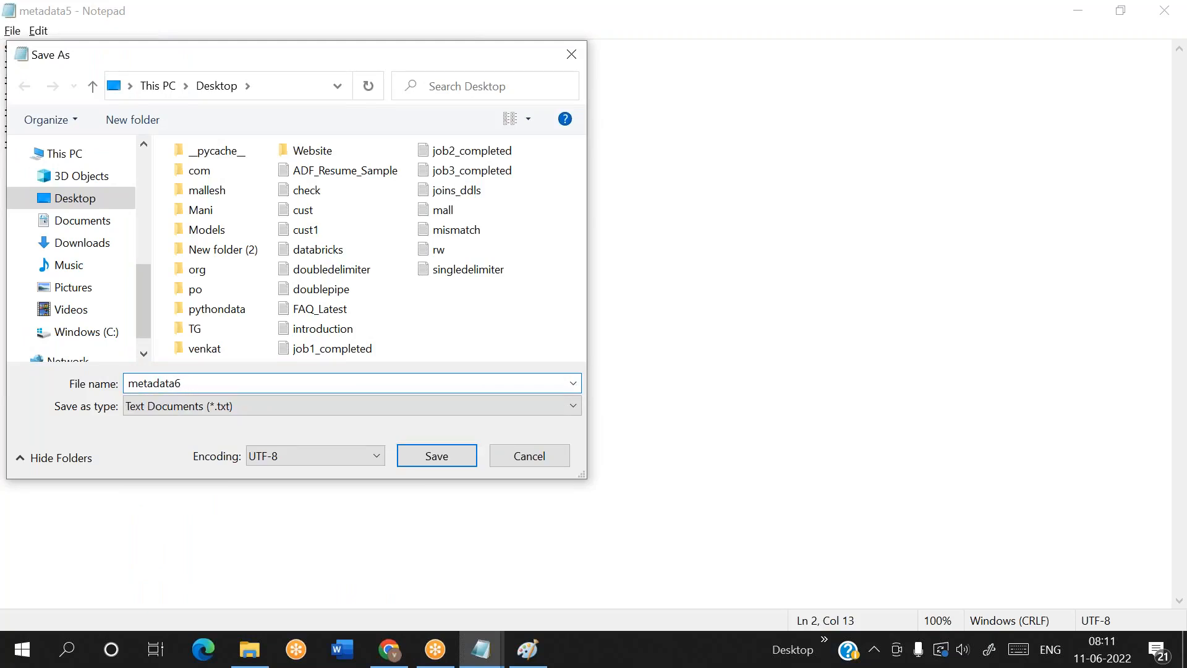
key(Return)
Switch back to the Azure portal and open the local file chooser for a blob upload to the config container
click(389, 648)
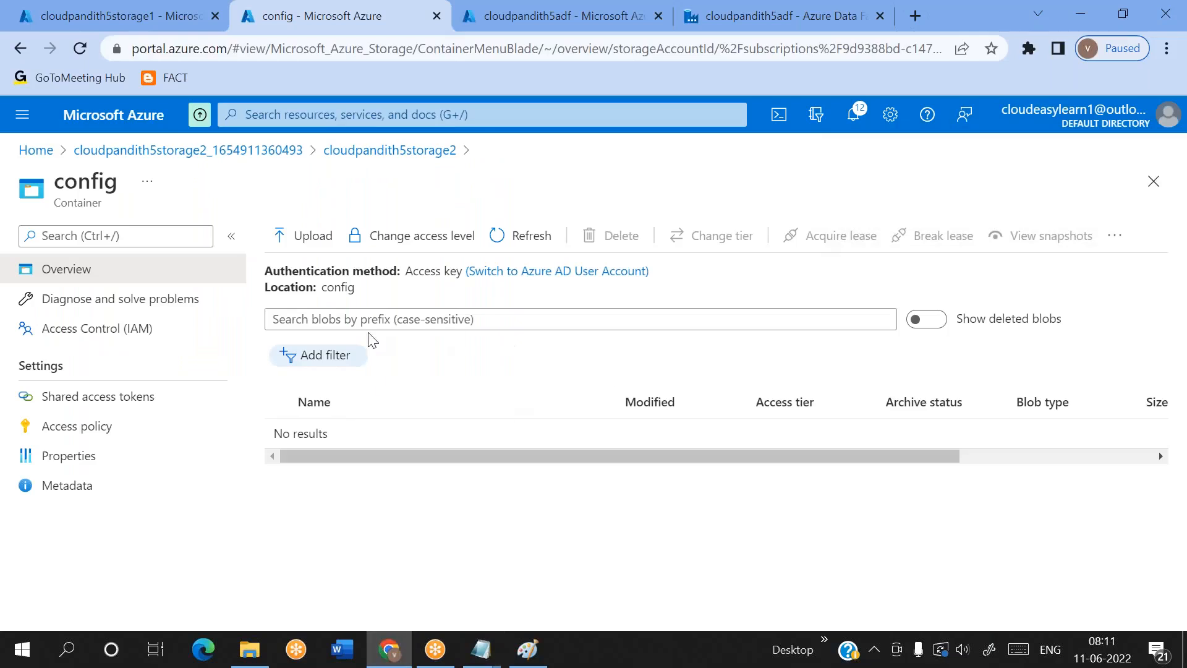
click(322, 250)
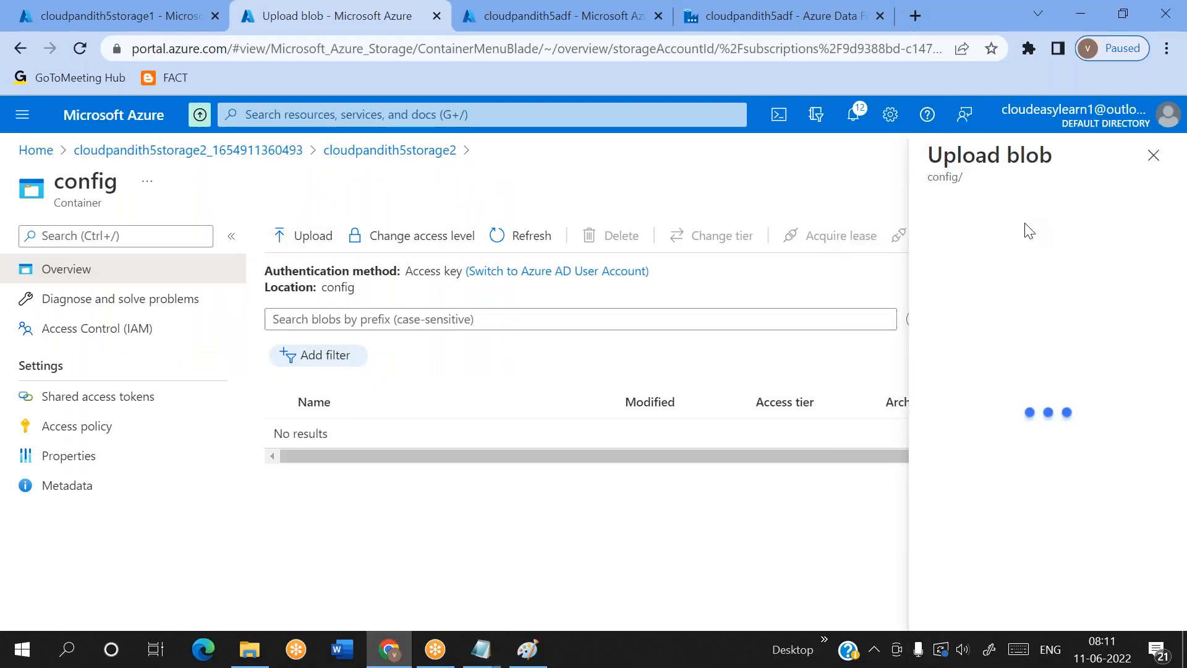
click(974, 238)
scroll(151, 197, up, 5)
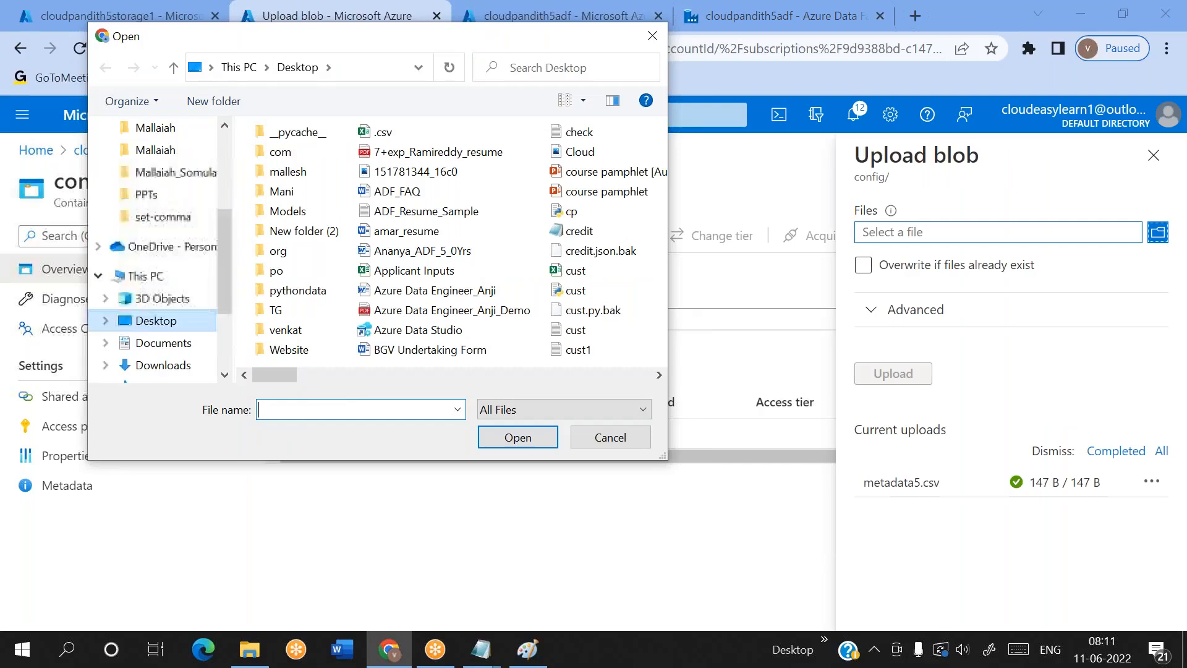
click(165, 299)
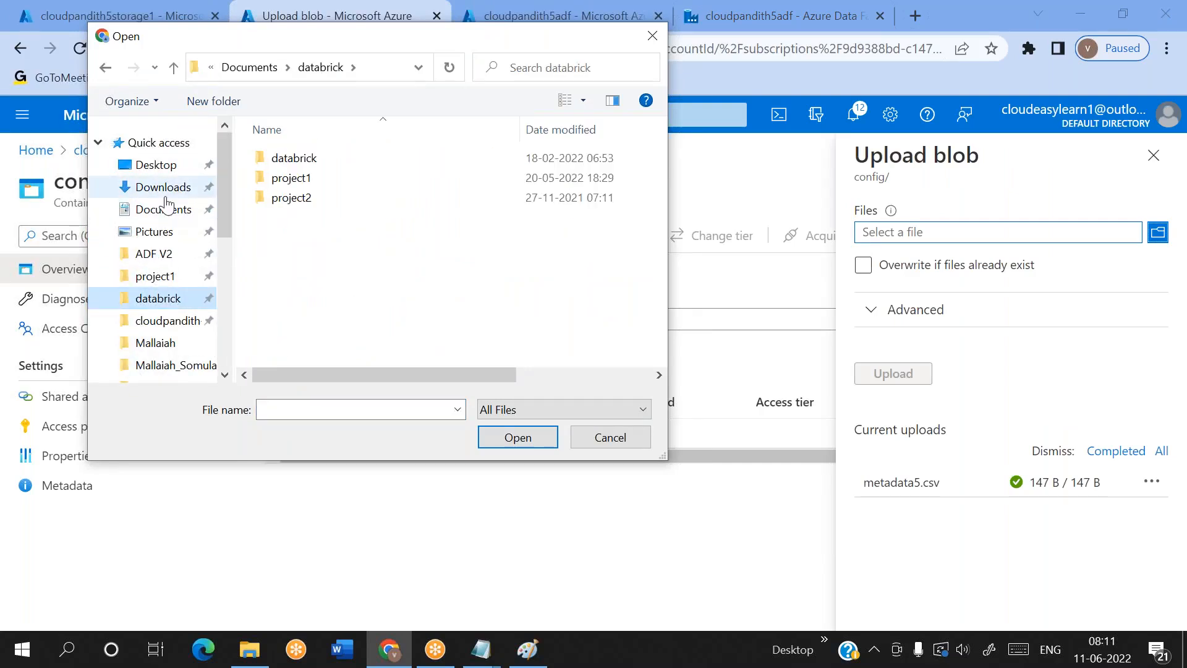
click(166, 196)
click(164, 218)
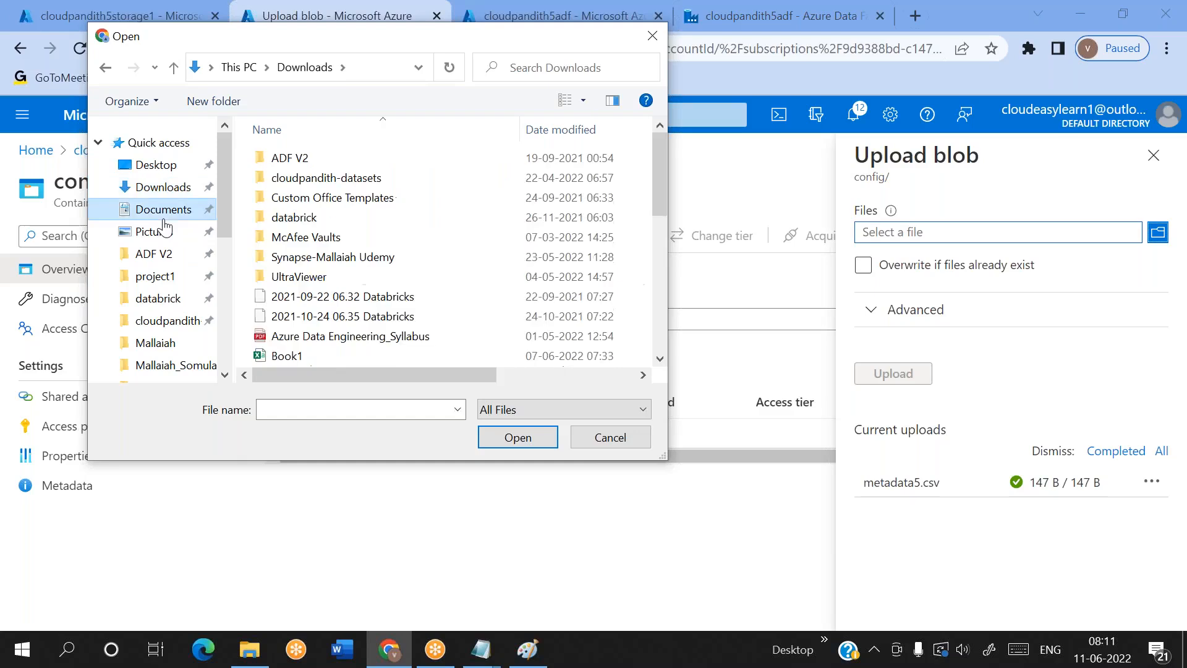
scroll(156, 294, down, 1)
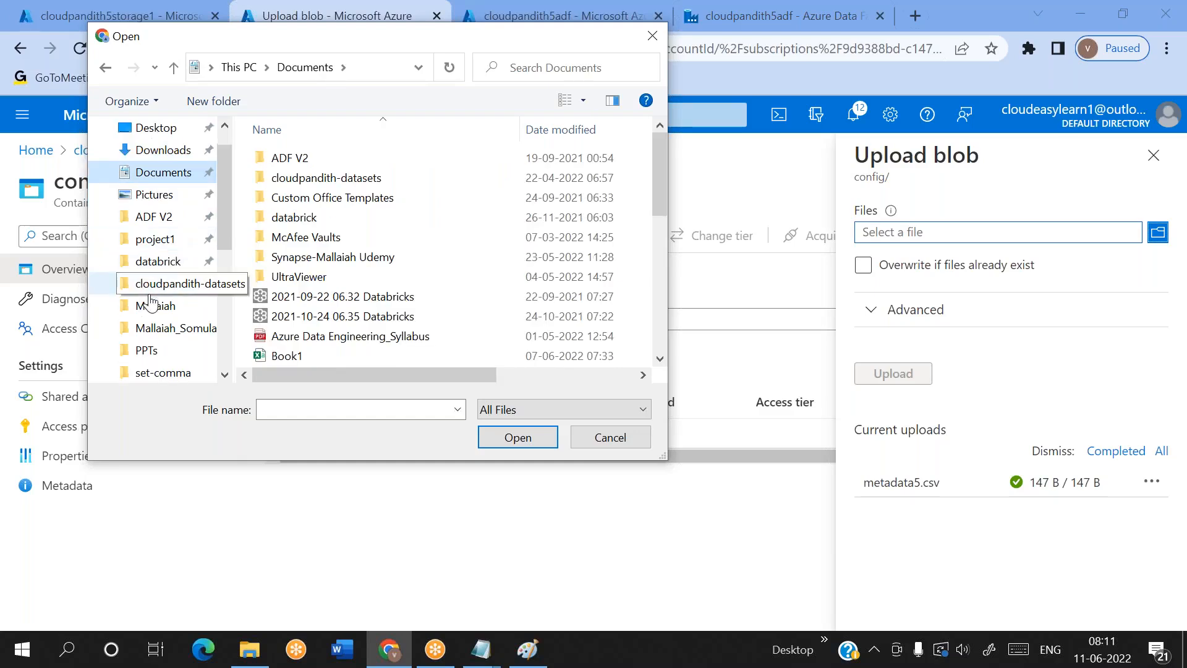
scroll(152, 326, down, 1)
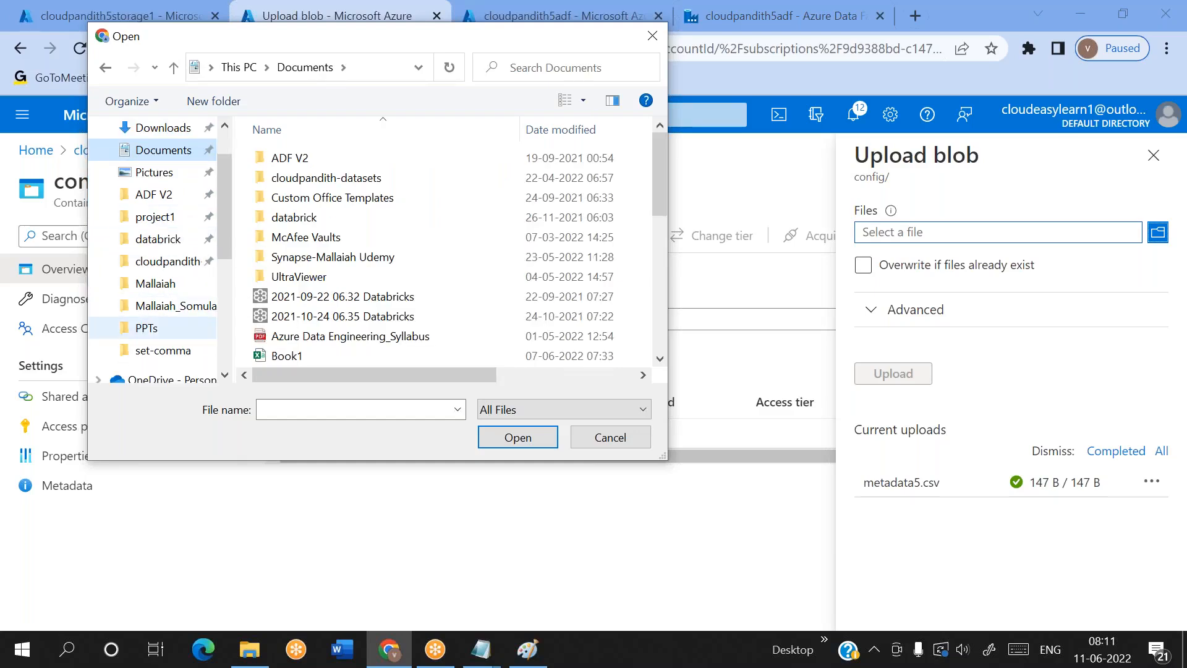
scroll(155, 324, up, 3)
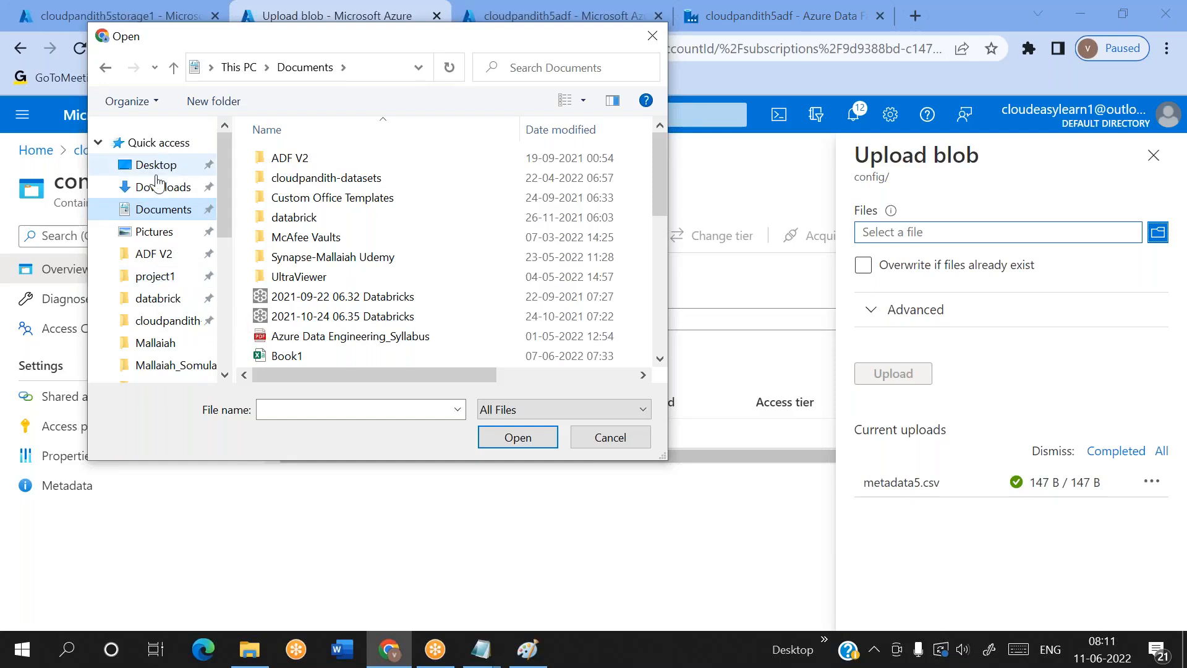
drag(146, 185, 148, 166)
Choose metadata6.txt from the Desktop and upload it to the config container
click(301, 413)
text(metadat)
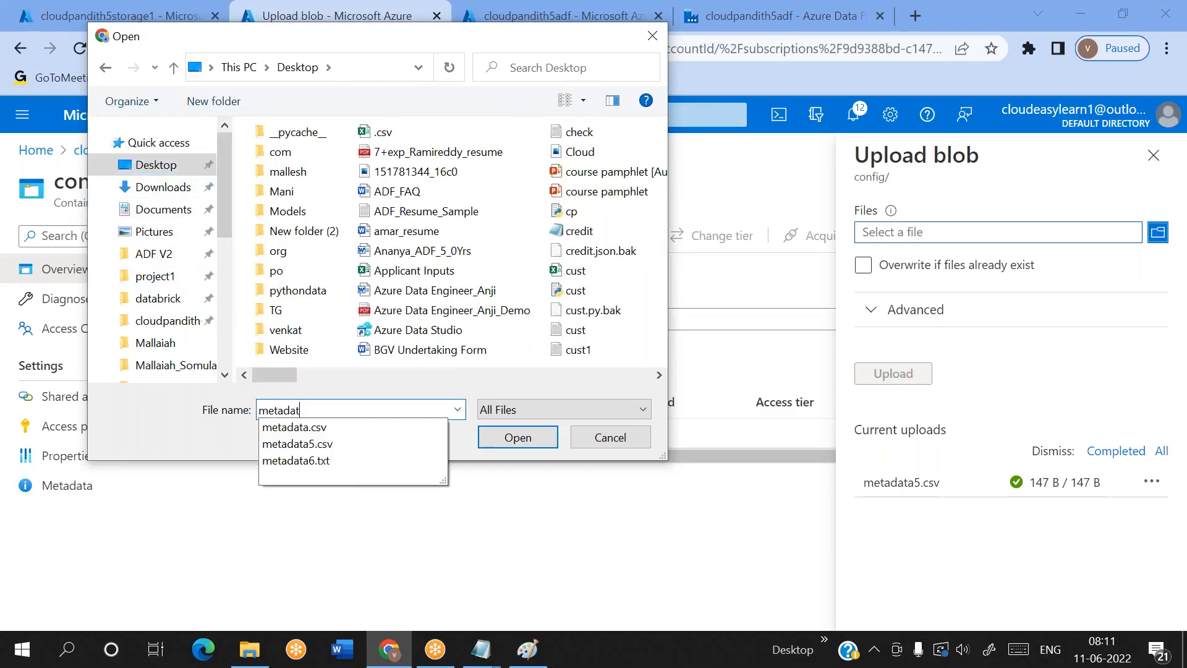
click(319, 473)
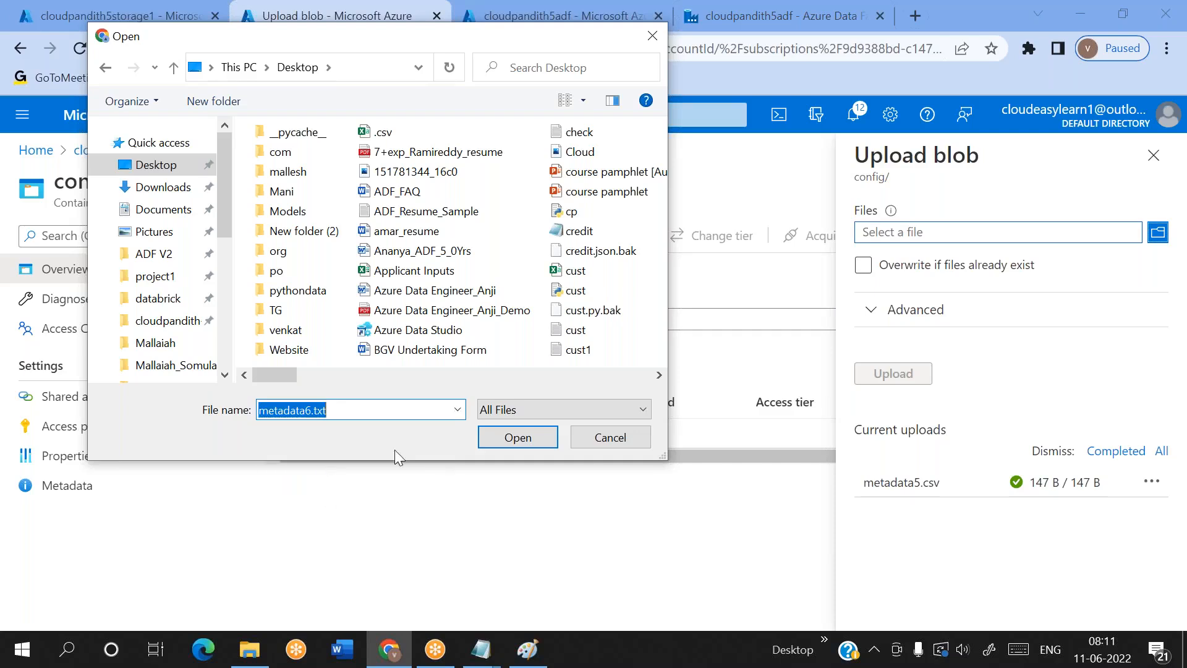
click(534, 439)
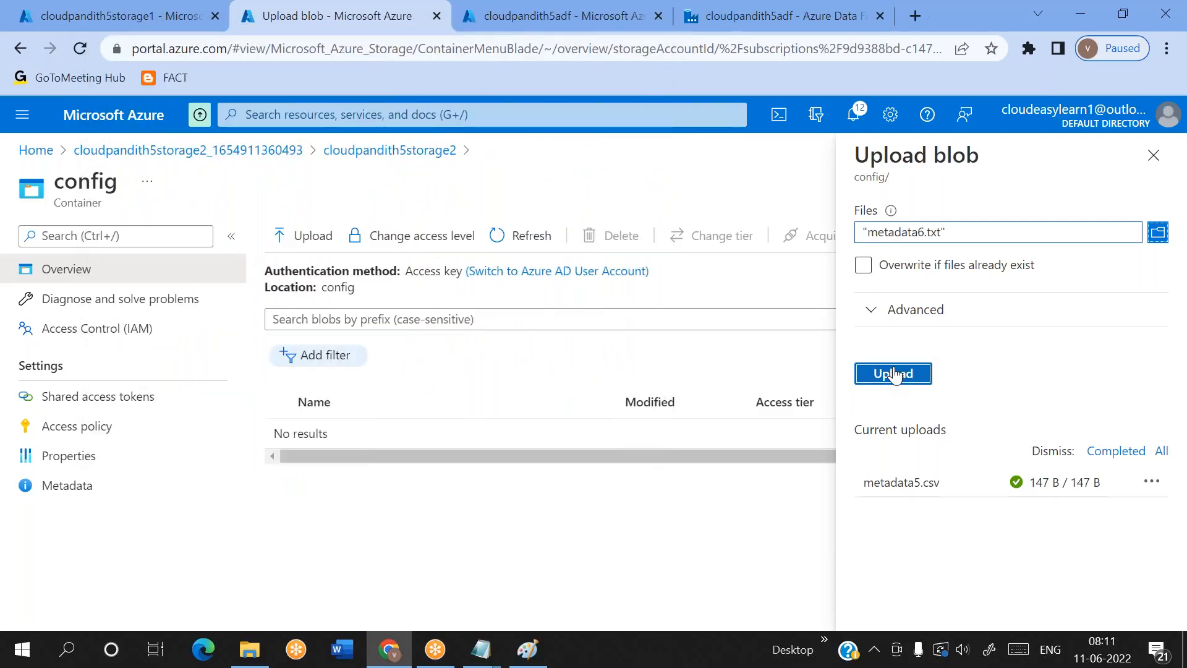
click(892, 373)
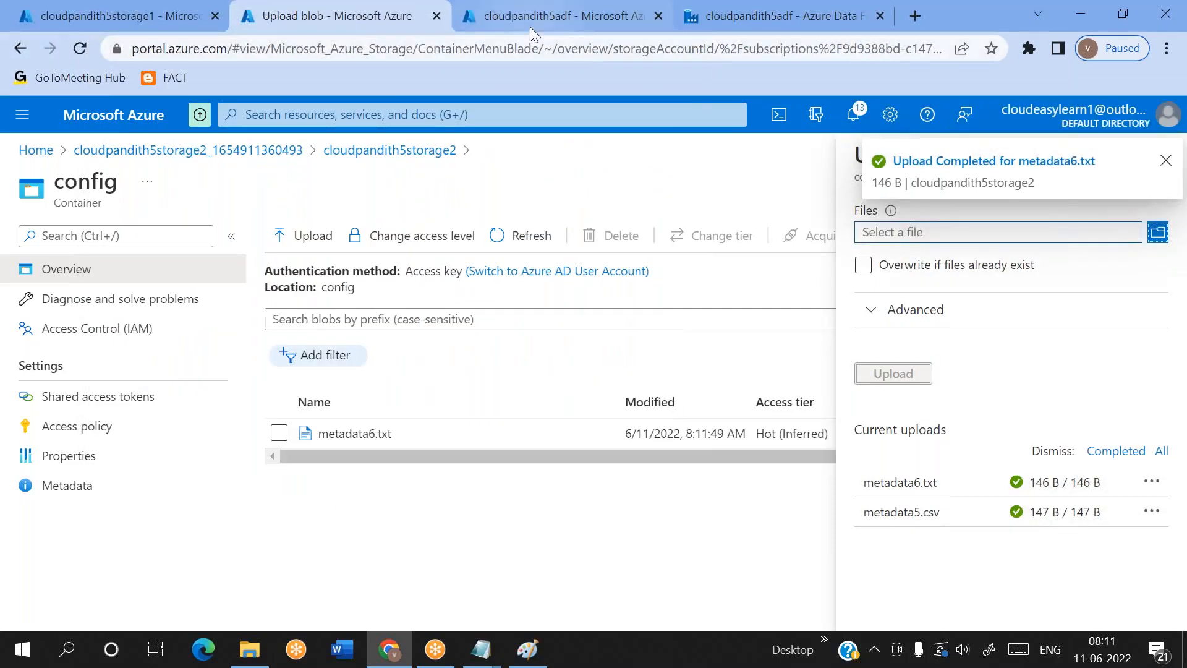
Return to pipeline2 in Azure Data Factory Studio and open Lookup1's source dataset DS_Blob_LKP
click(530, 27)
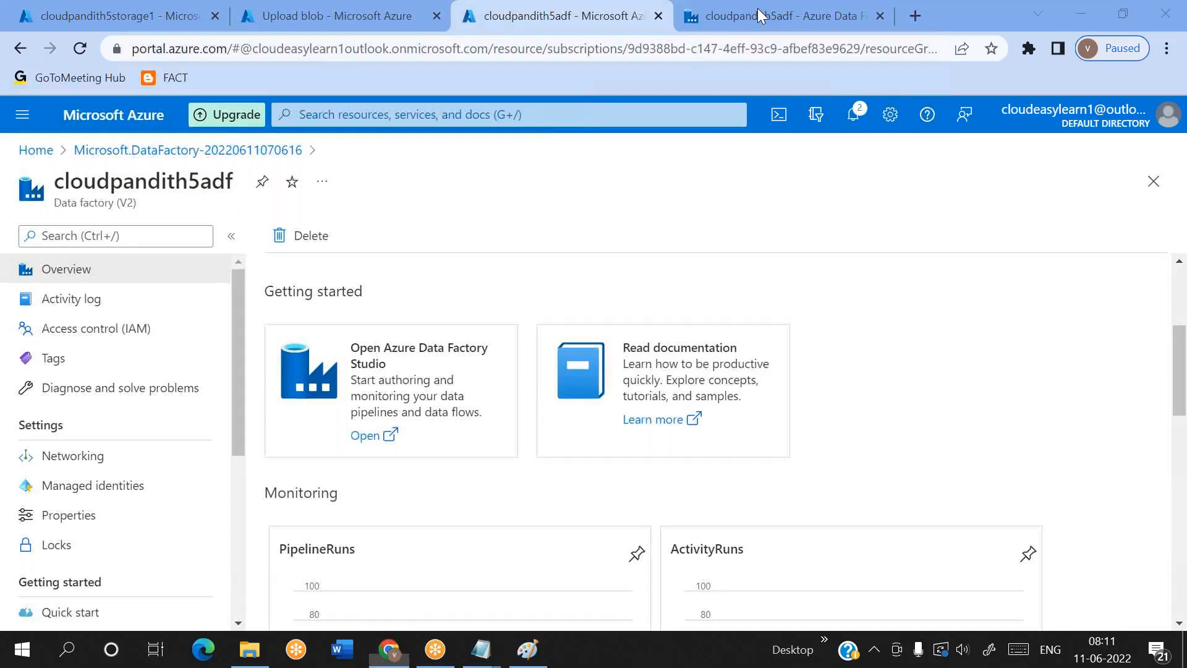
click(702, 24)
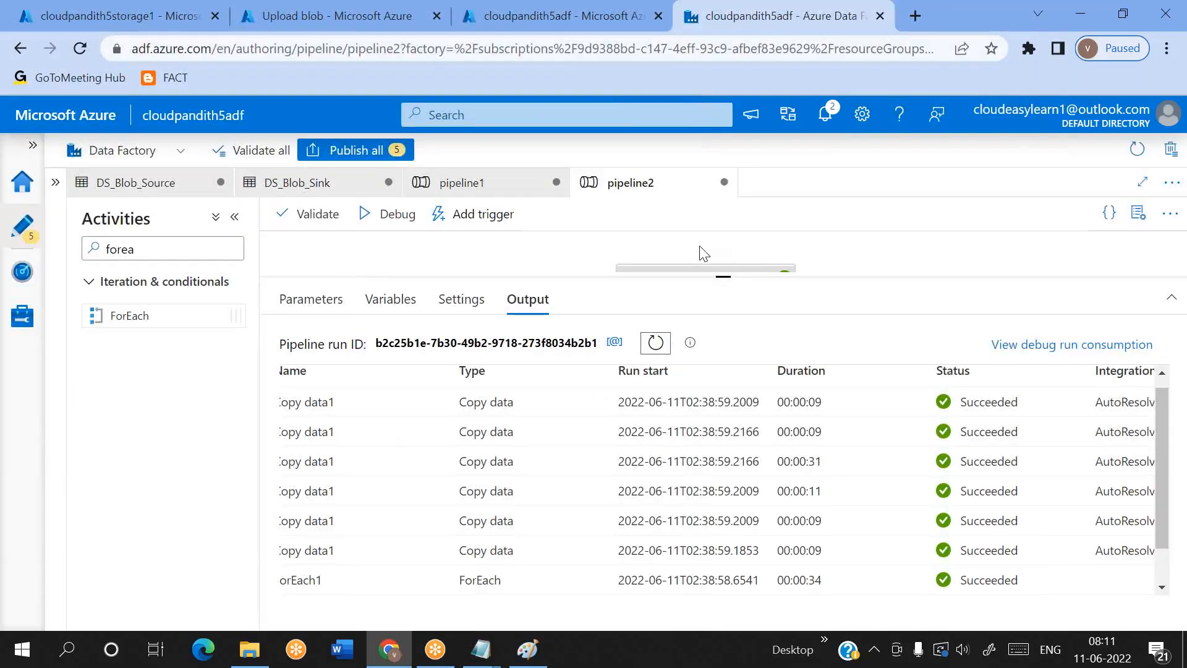
drag(721, 273, 722, 426)
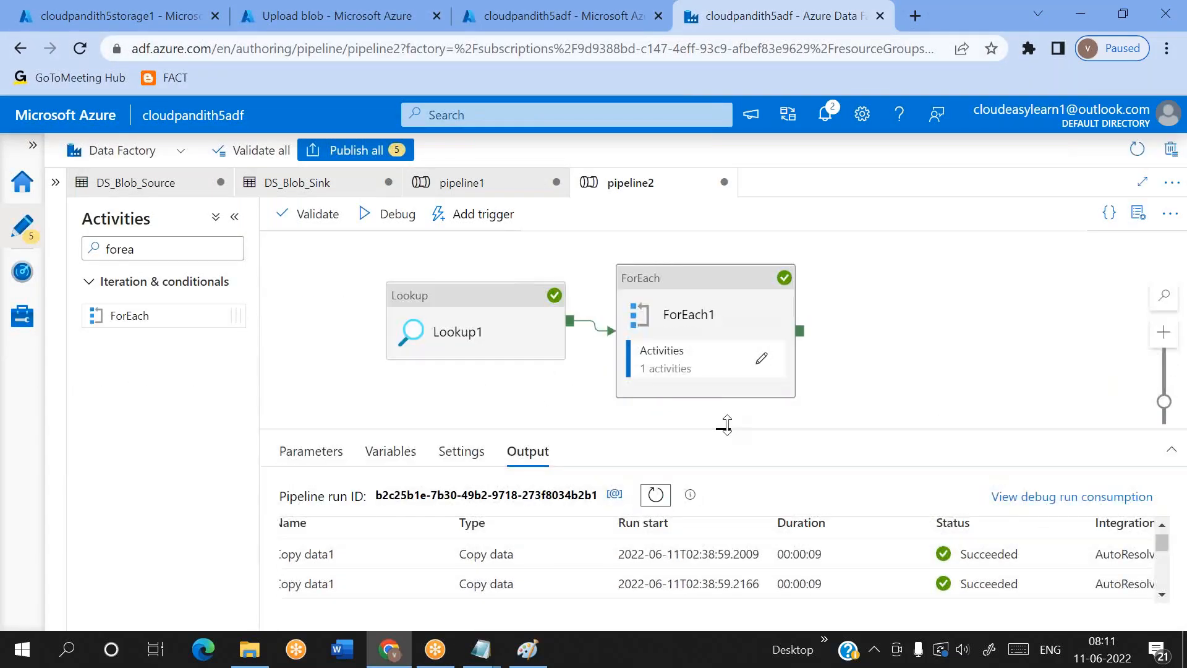
click(453, 329)
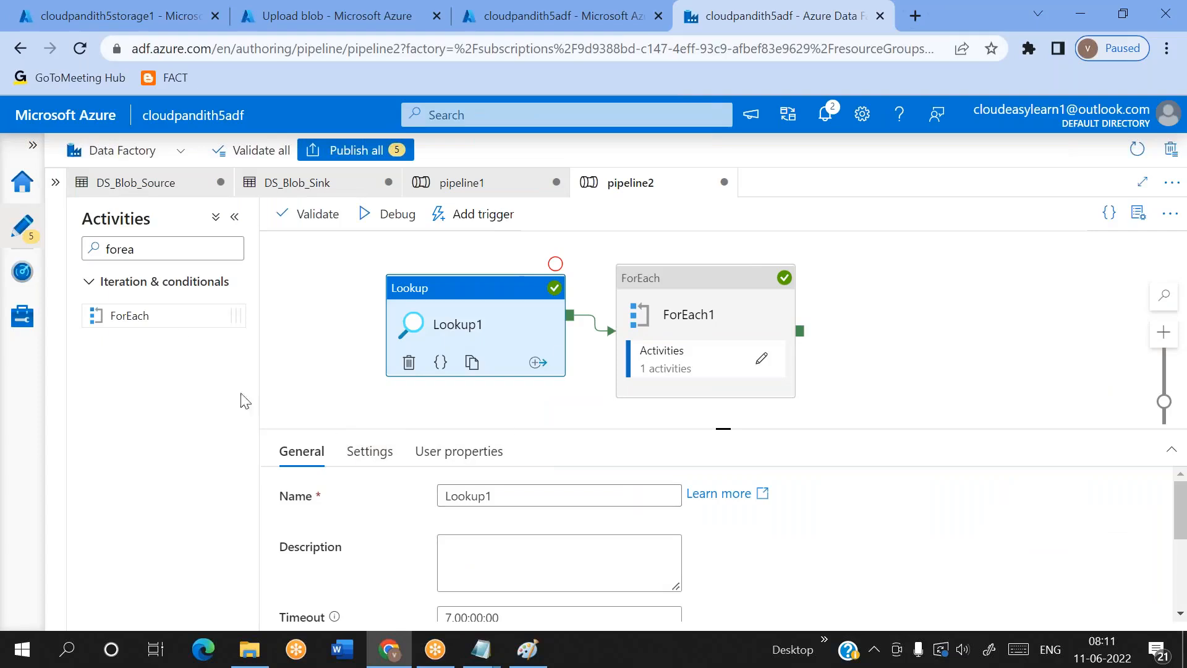
click(364, 452)
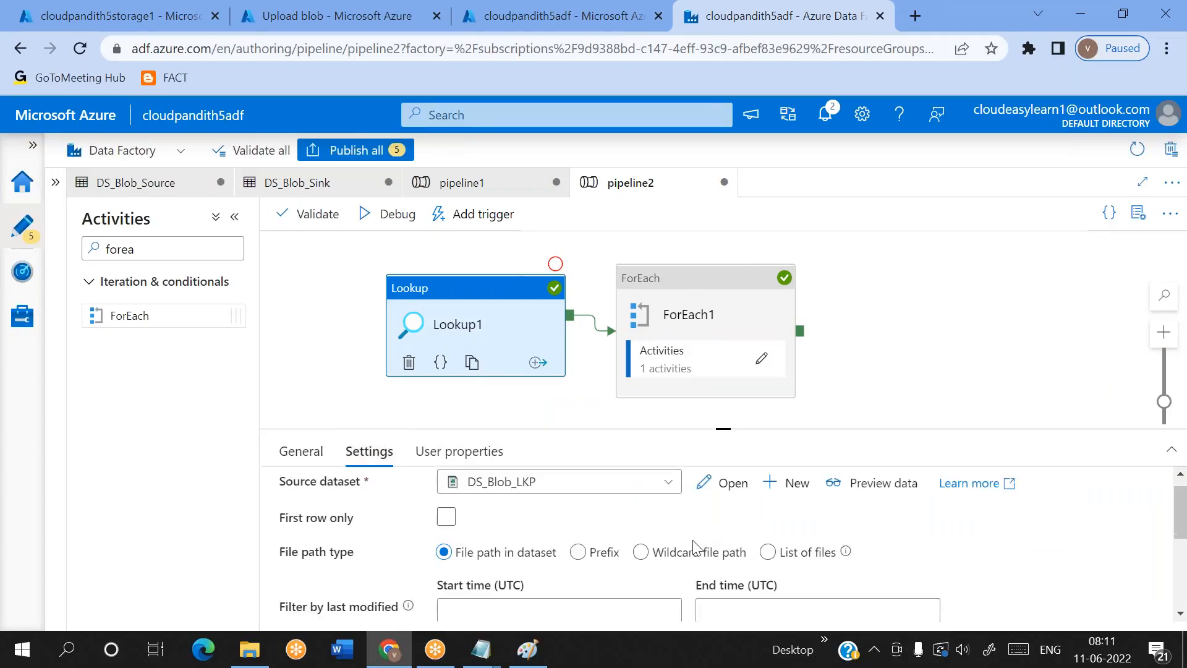
click(728, 507)
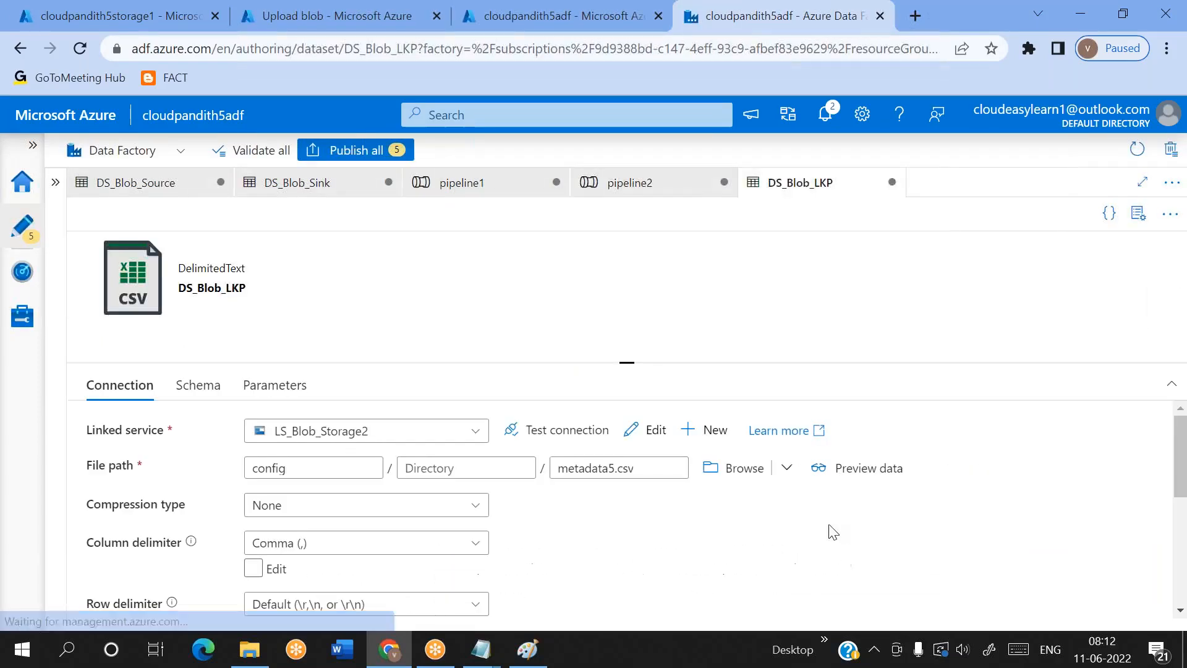
Set DS_Blob_LKP's file name to metadata6.txt in the config container and preview its data
right_click(829, 527)
click(650, 472)
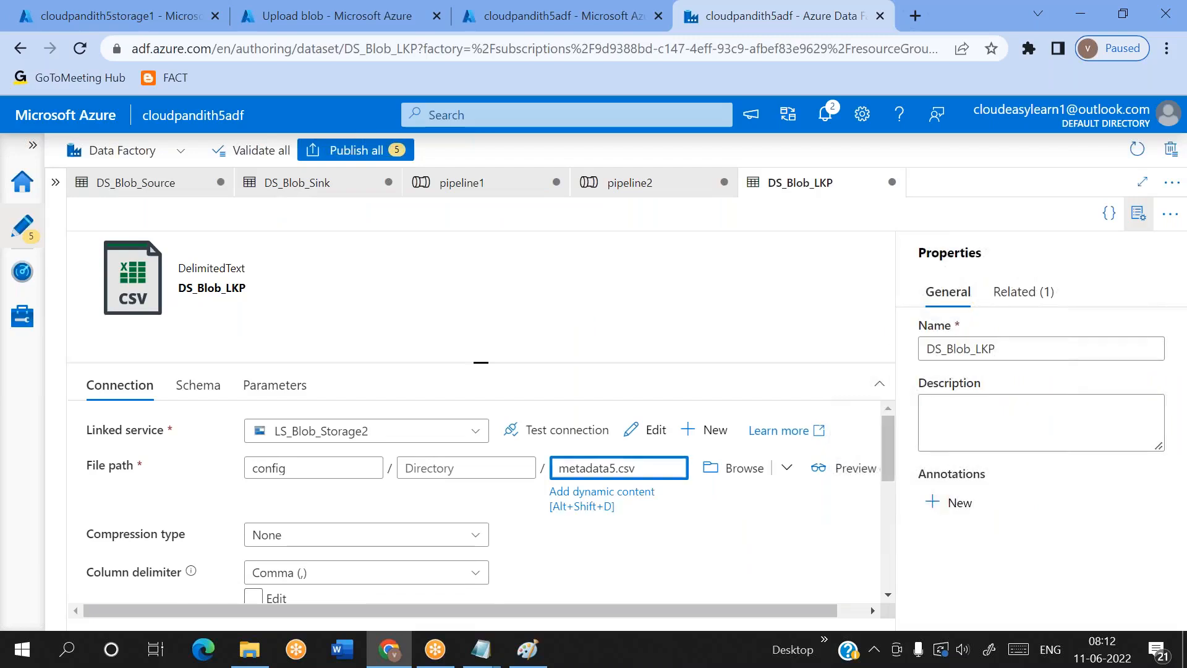
text(txt)
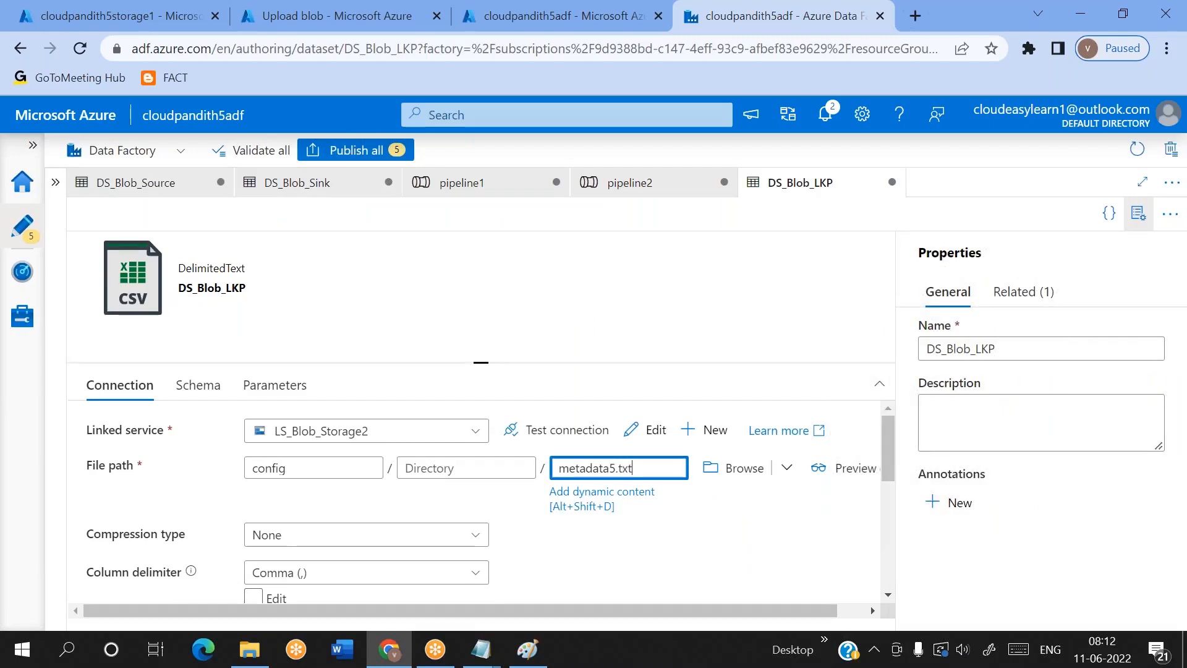
click(733, 480)
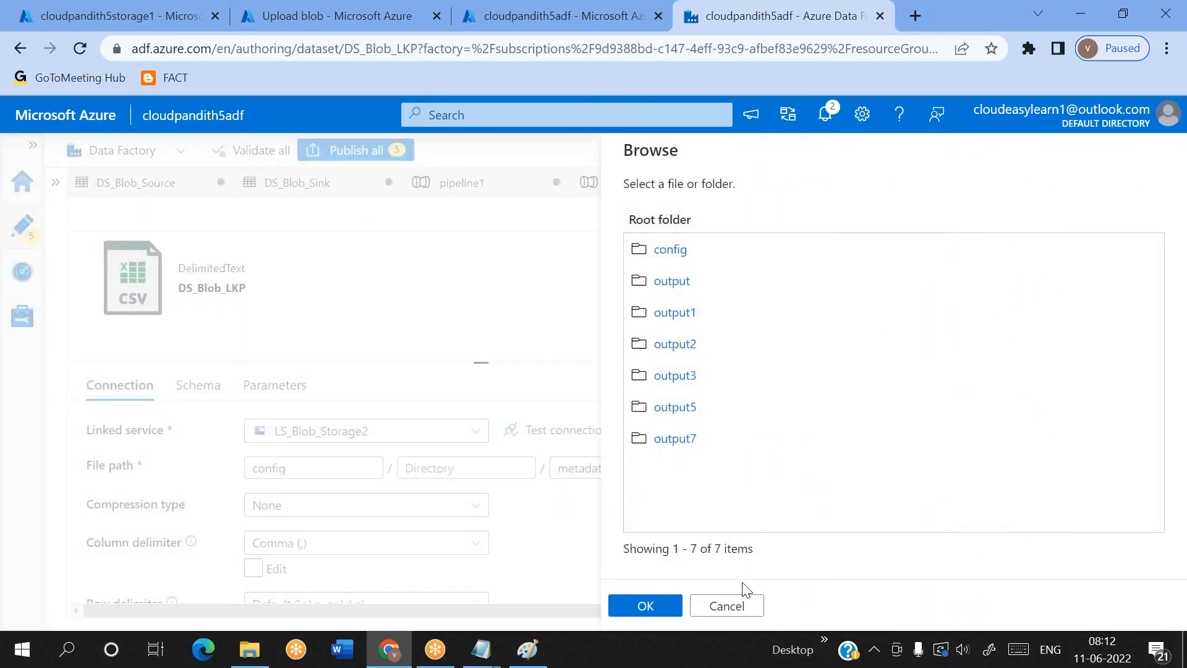
click(726, 606)
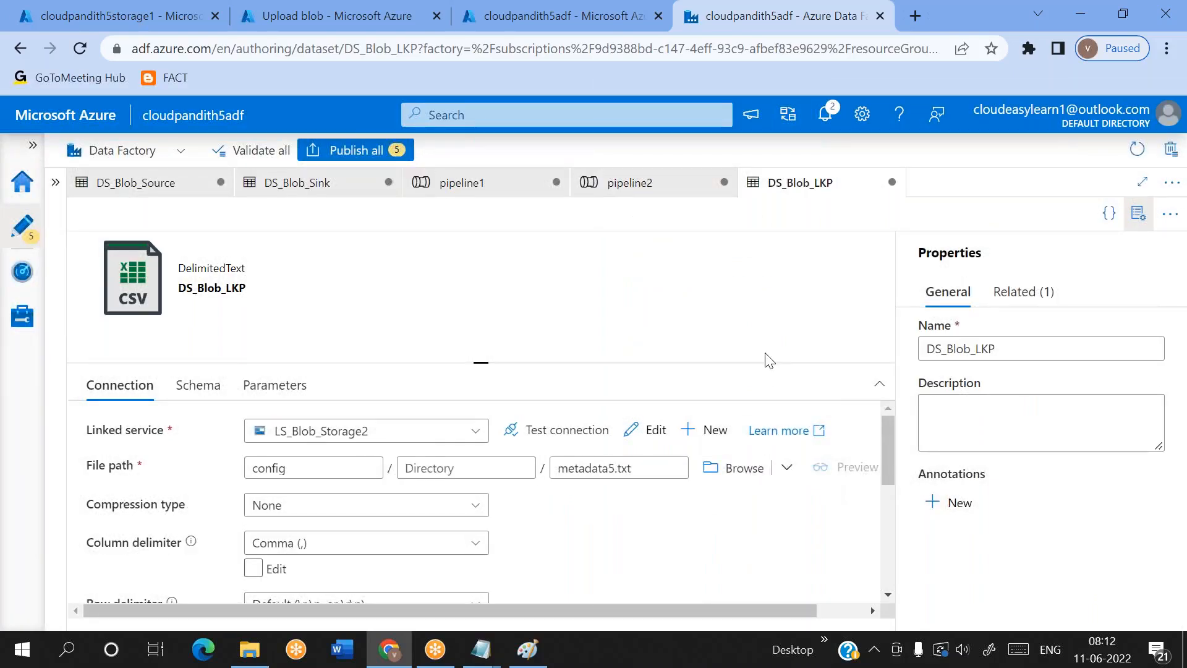
click(618, 470)
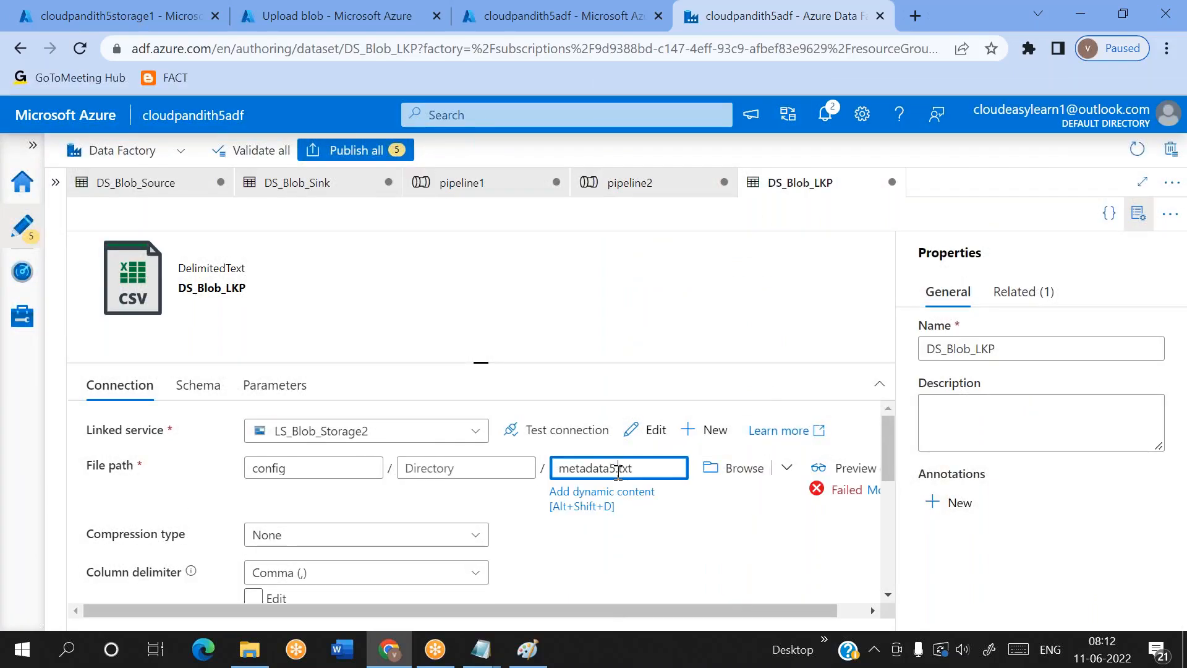
text(6)
click(839, 475)
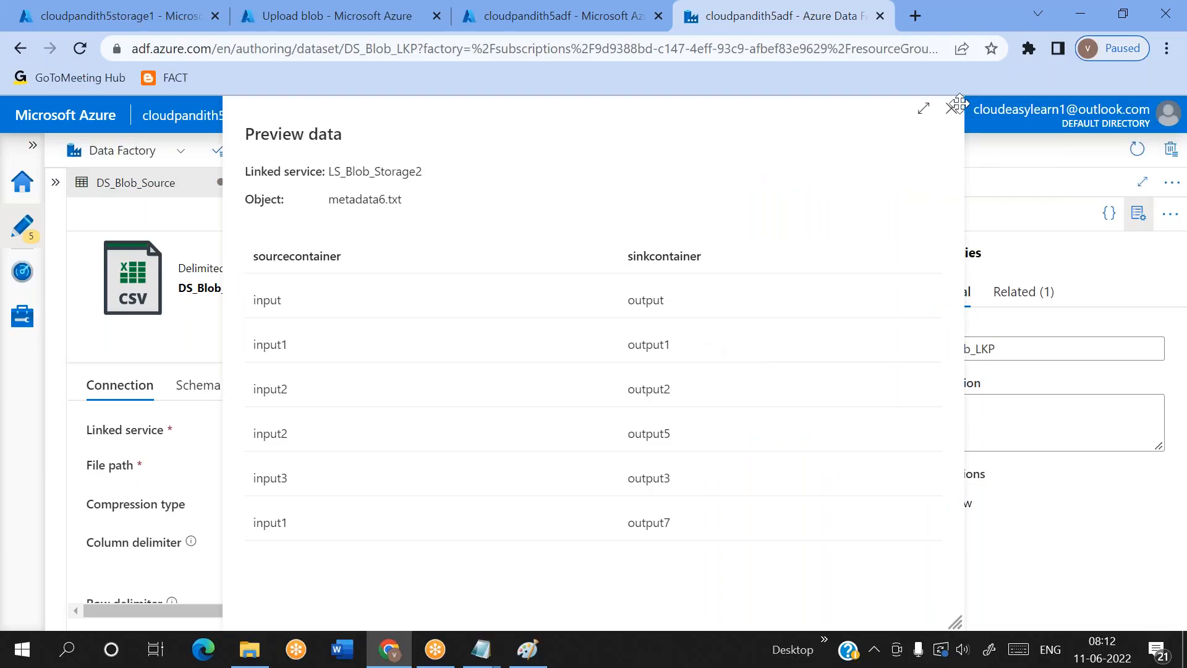
click(951, 109)
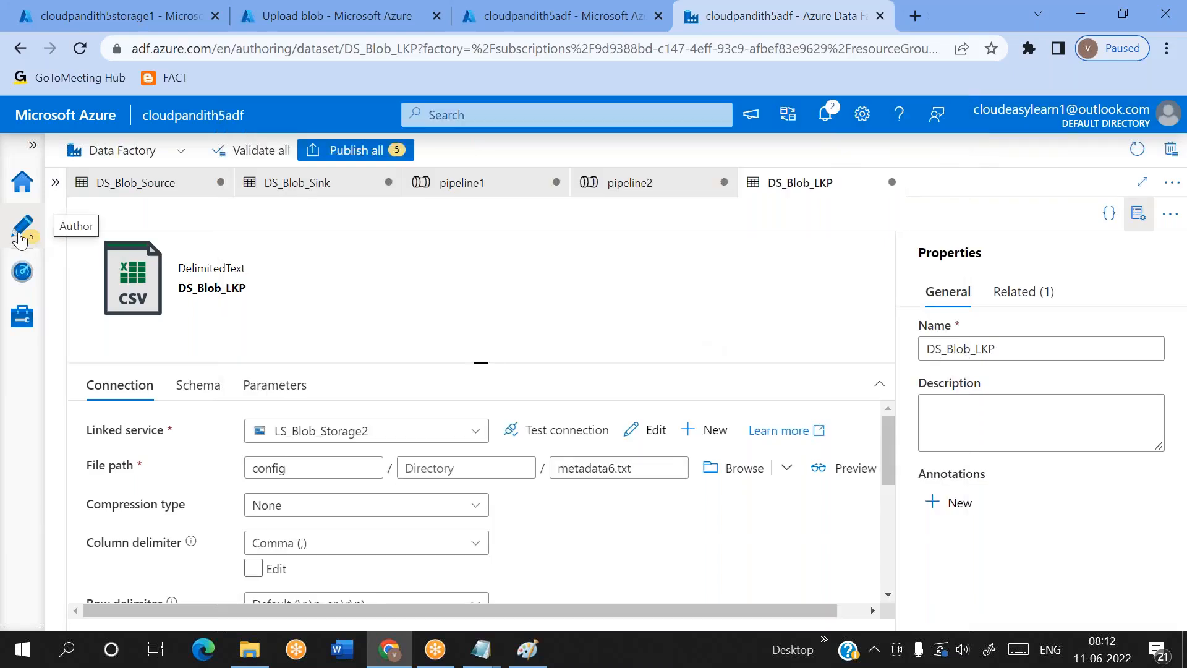
Set a breakpoint on pipeline2's Lookup1 activity and start a debug run up to it
click(463, 197)
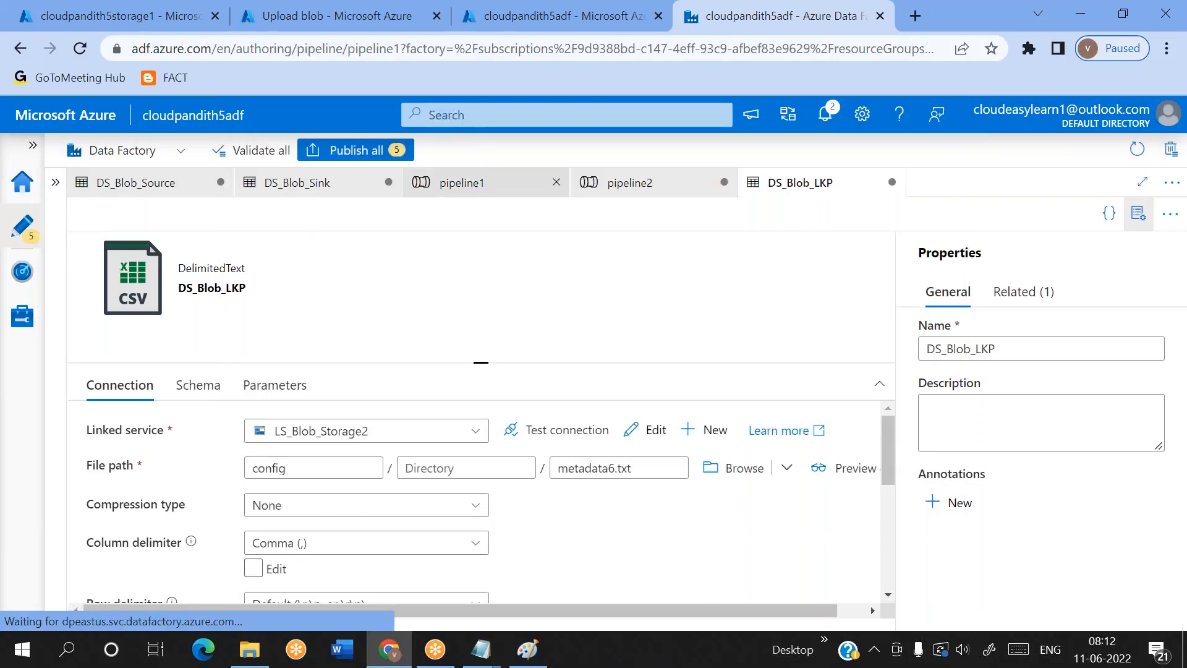
click(55, 181)
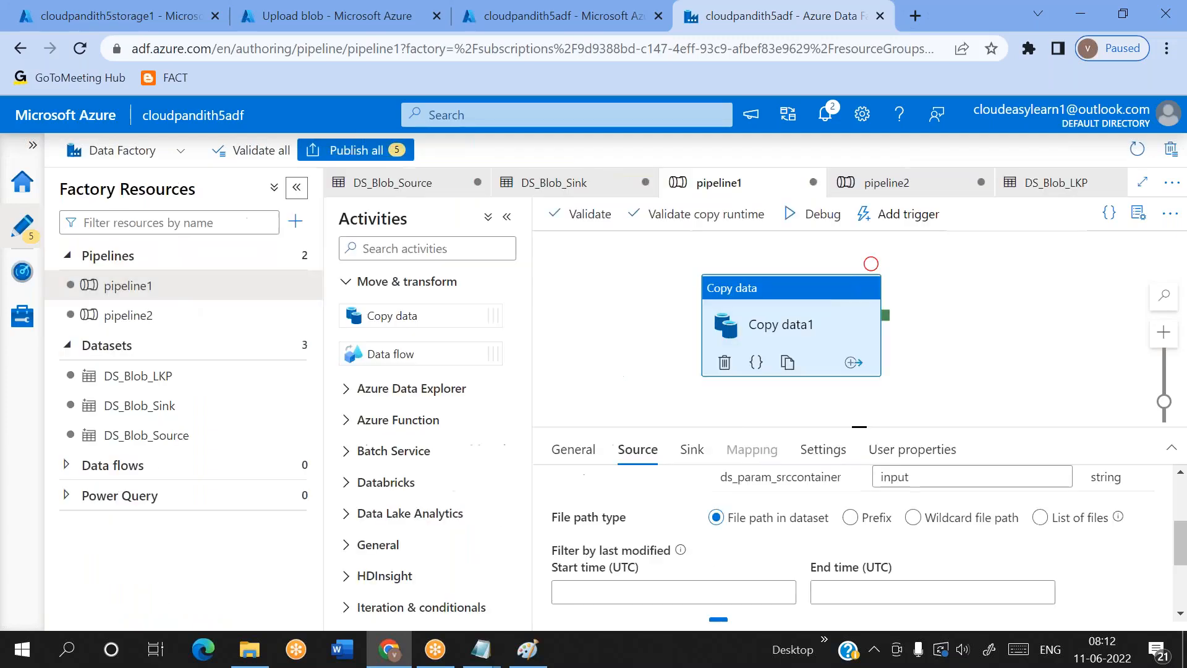
click(159, 311)
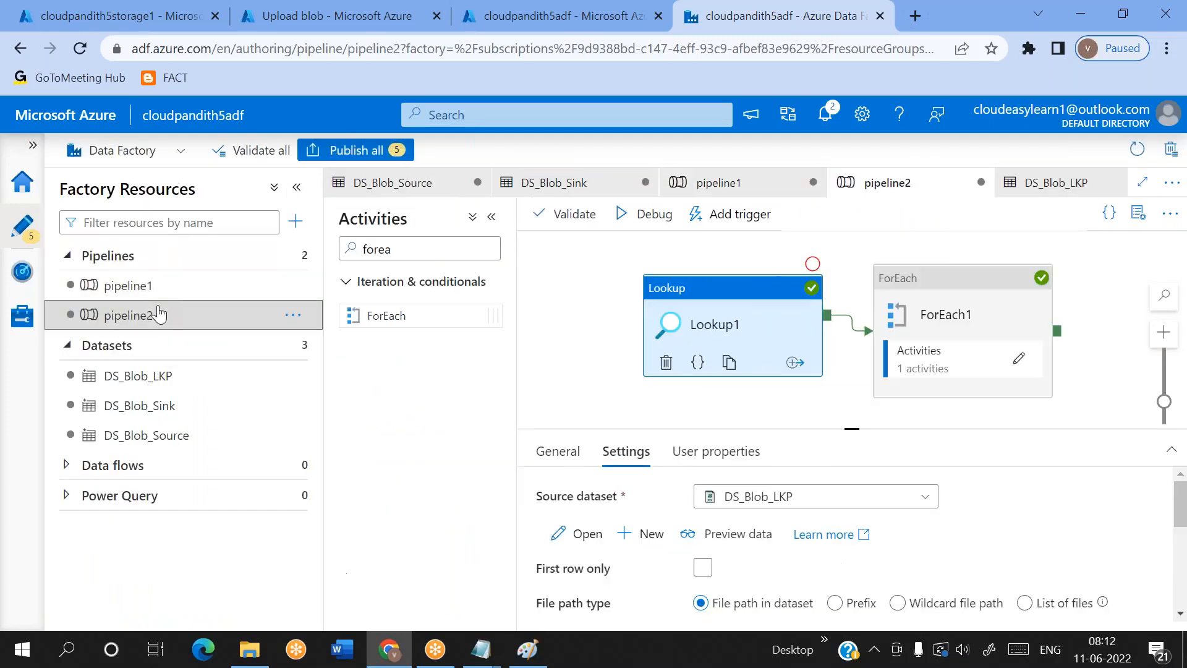
click(812, 263)
click(649, 233)
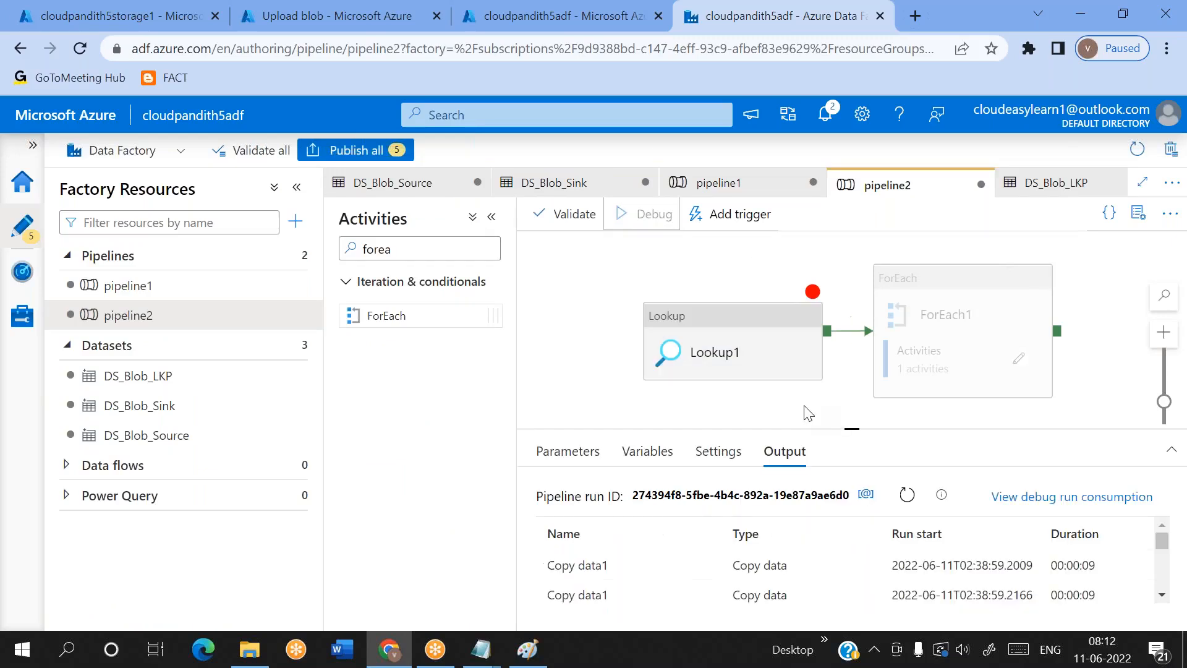
Check the DS_Blob_LKP dataset's connection, return to pipeline2, and refresh its debug run status
click(740, 354)
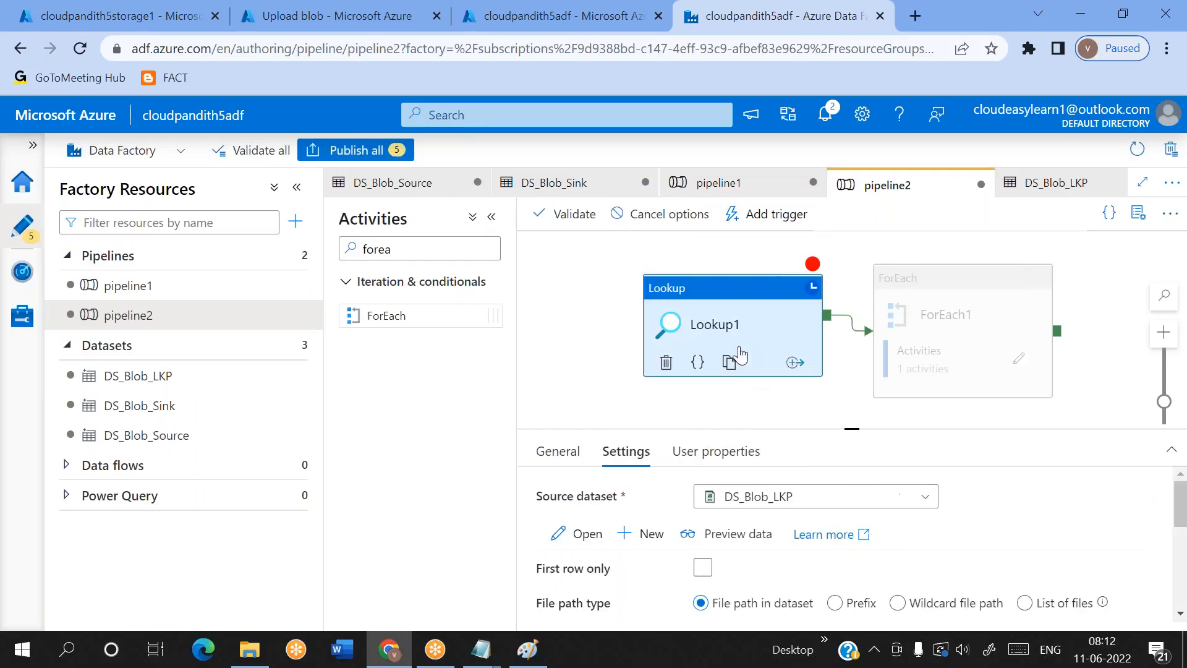
click(203, 387)
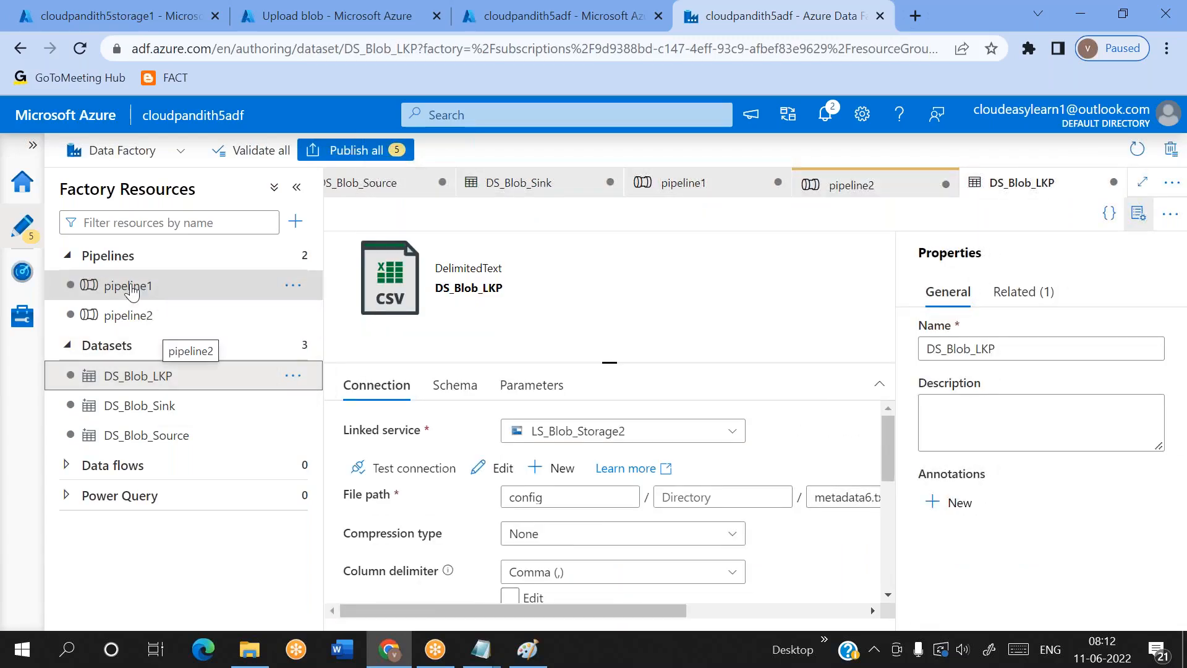
click(129, 316)
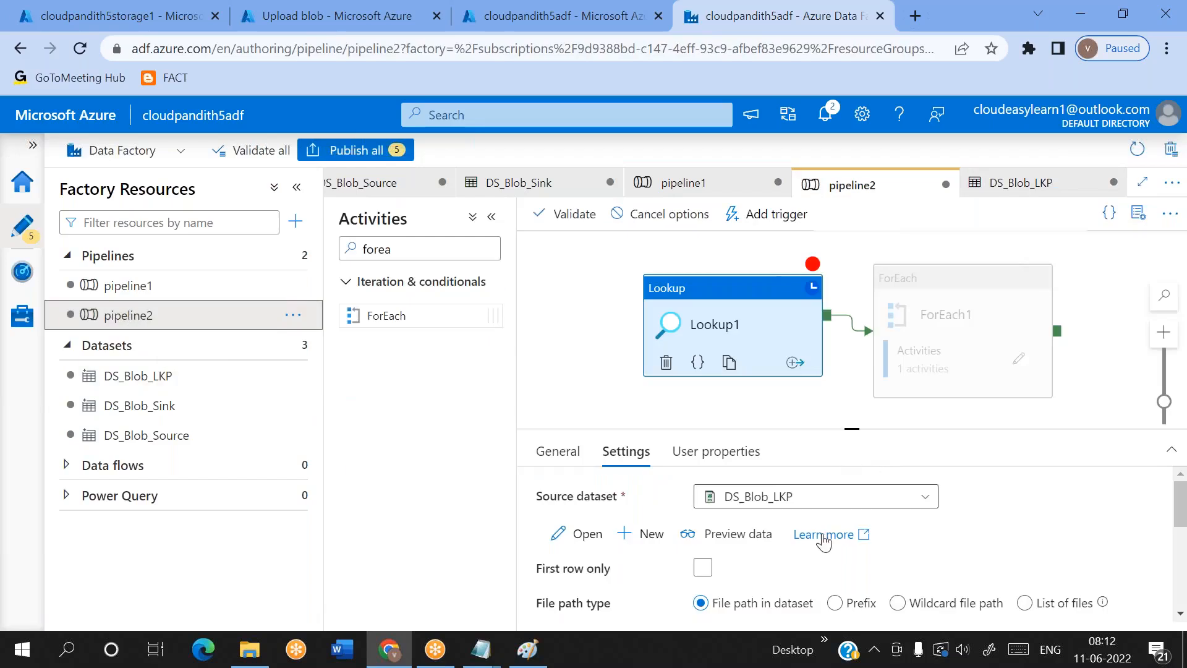
click(772, 413)
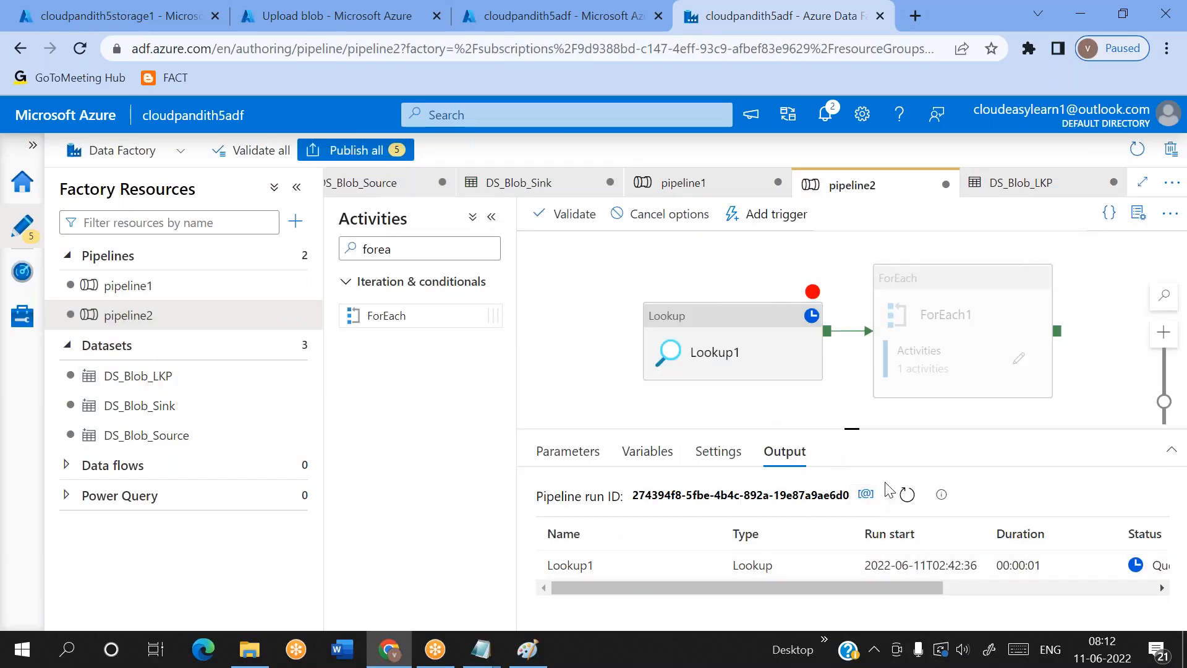
click(906, 495)
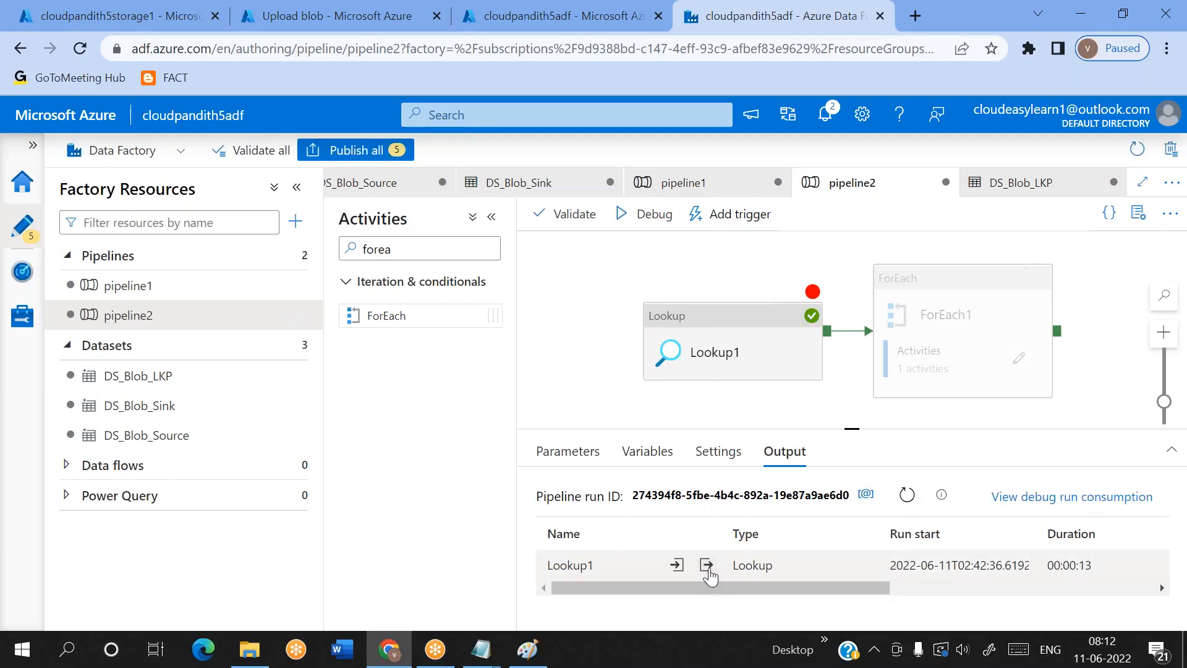
Review the output JSON of Lookup1's debug run, checking the source and sink container pairs
click(706, 565)
scroll(558, 415, down, 3)
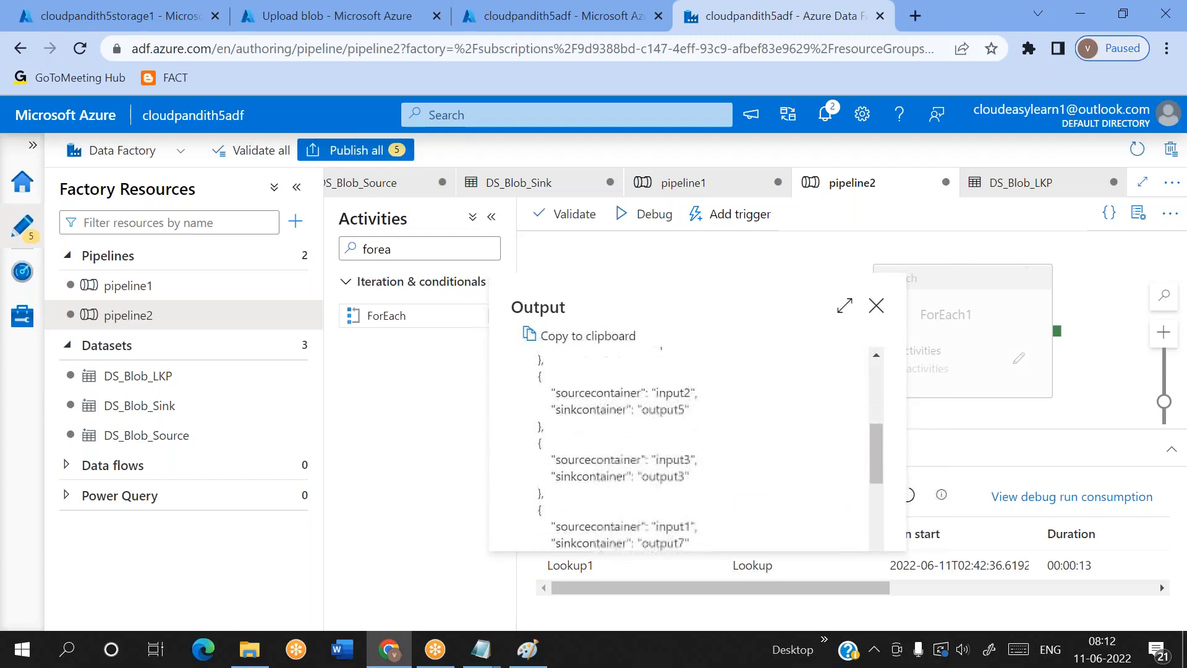
scroll(558, 416, up, 3)
scroll(558, 415, down, 3)
scroll(559, 416, up, 3)
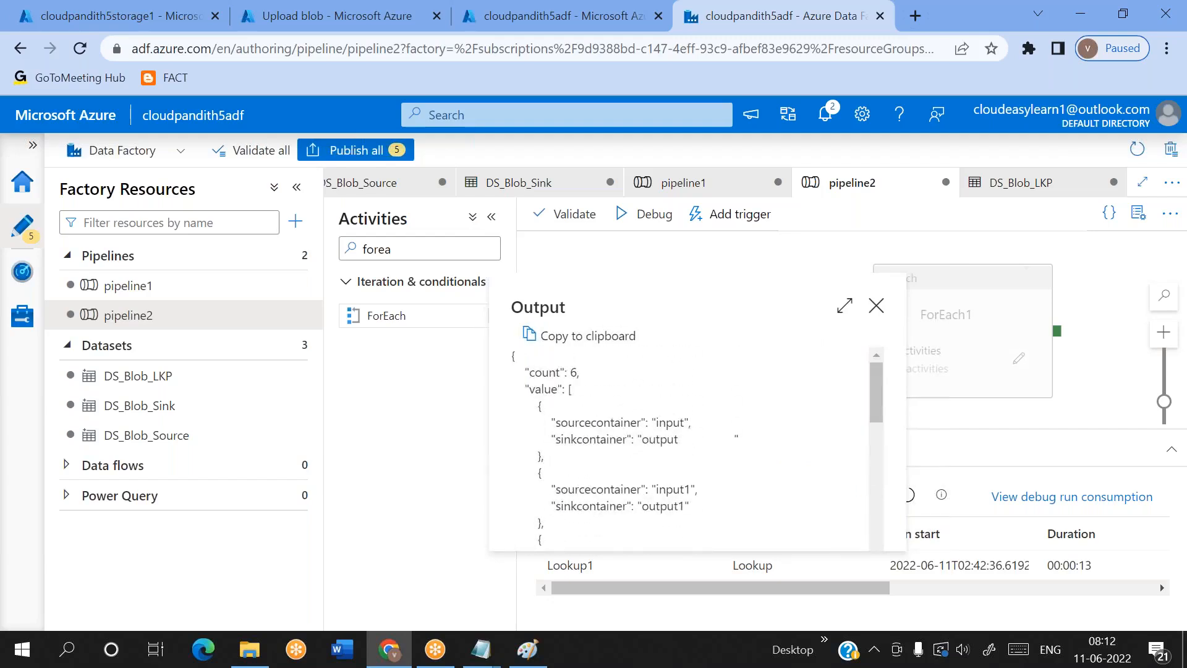
click(876, 306)
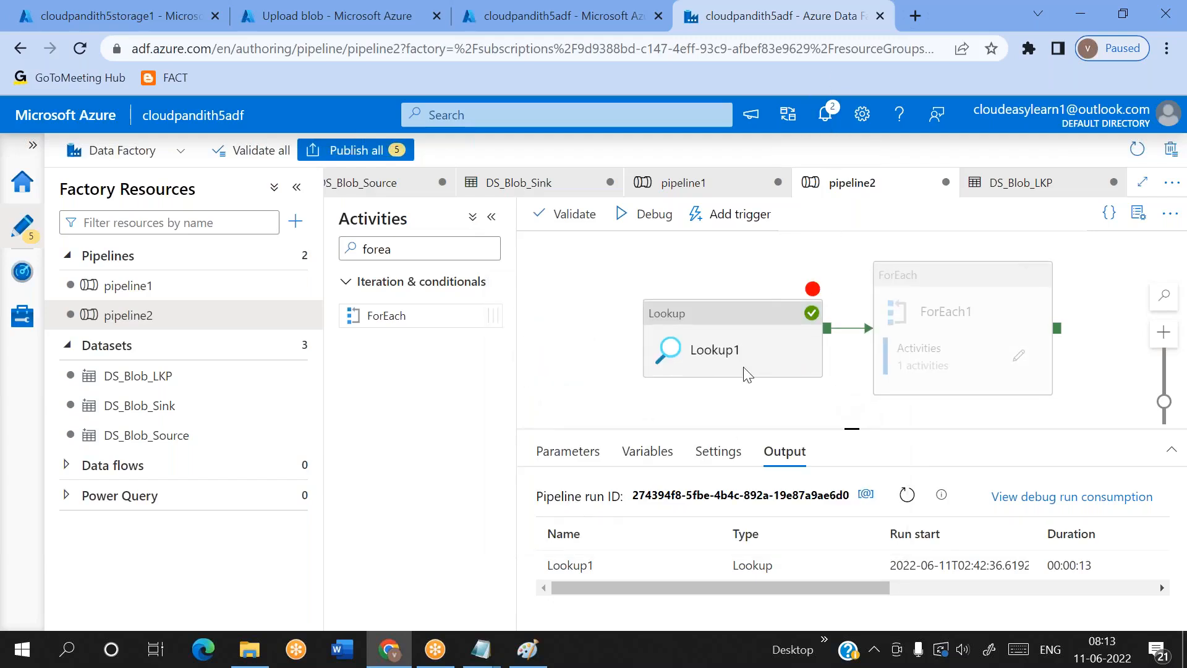
Create a new pipeline, place a Lookup activity on its canvas, and hide the pipeline properties
click(299, 235)
mouse_move(411, 247)
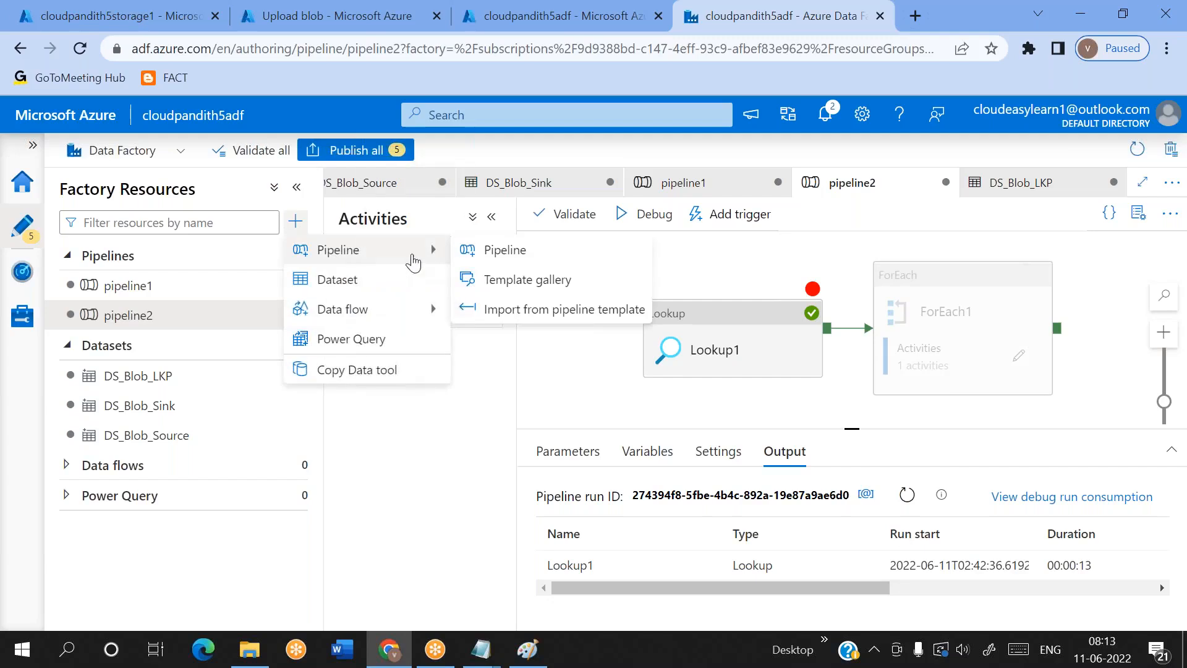
click(488, 251)
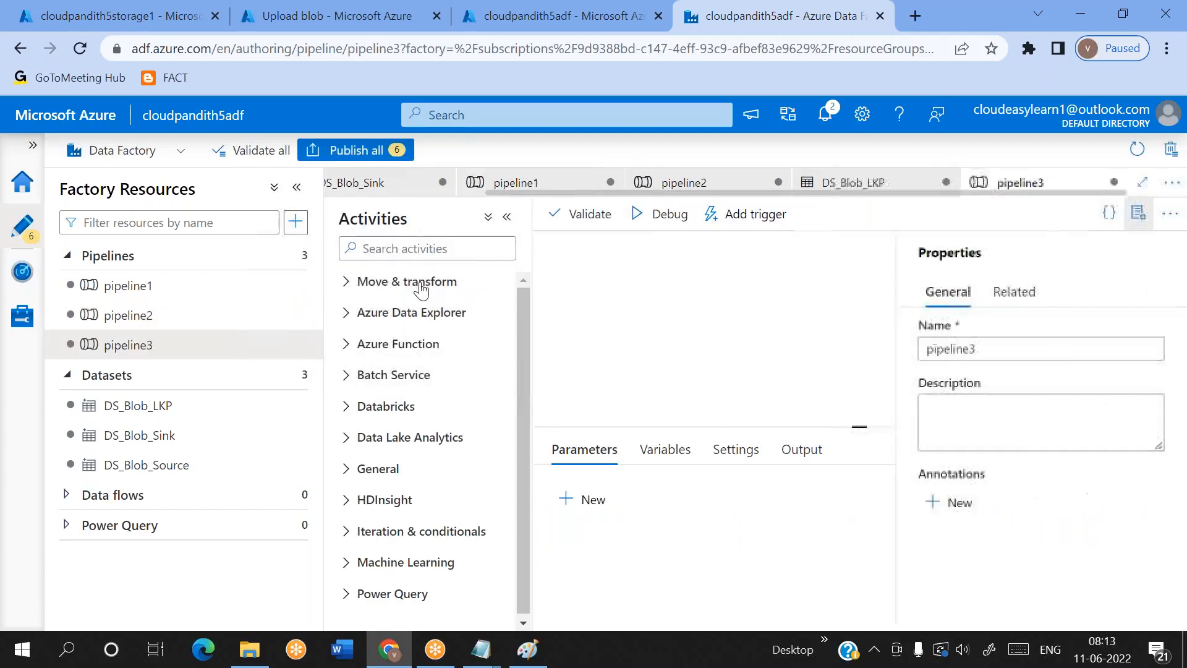
click(383, 281)
click(388, 249)
text(loo)
drag(385, 316, 684, 308)
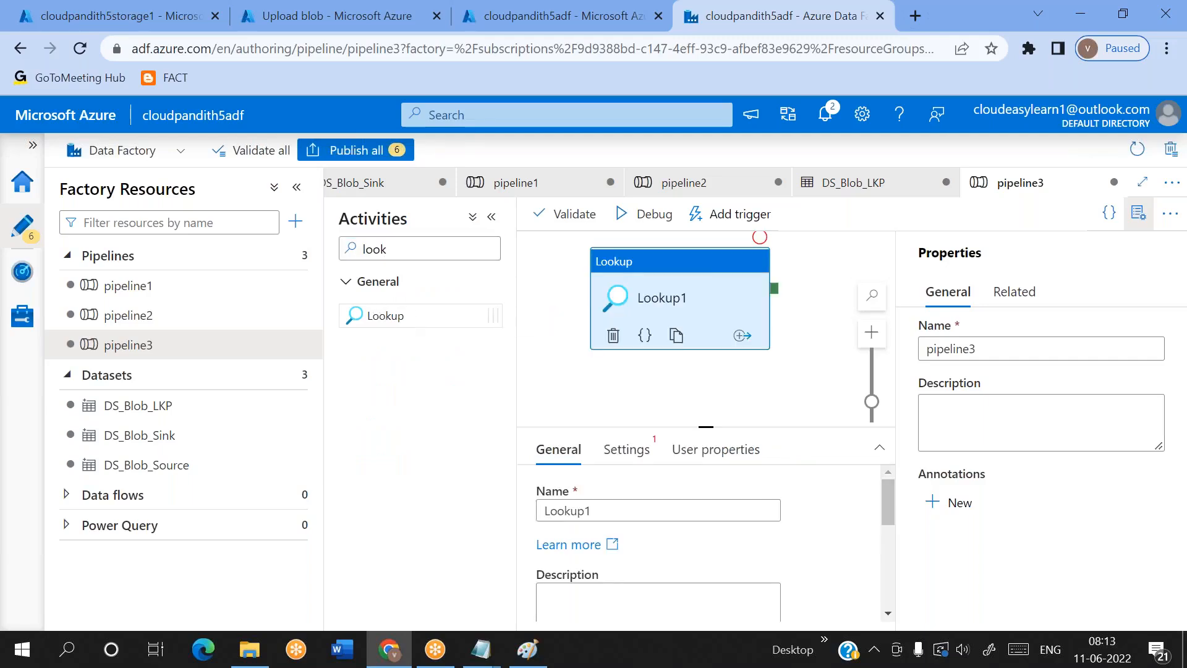
click(1138, 216)
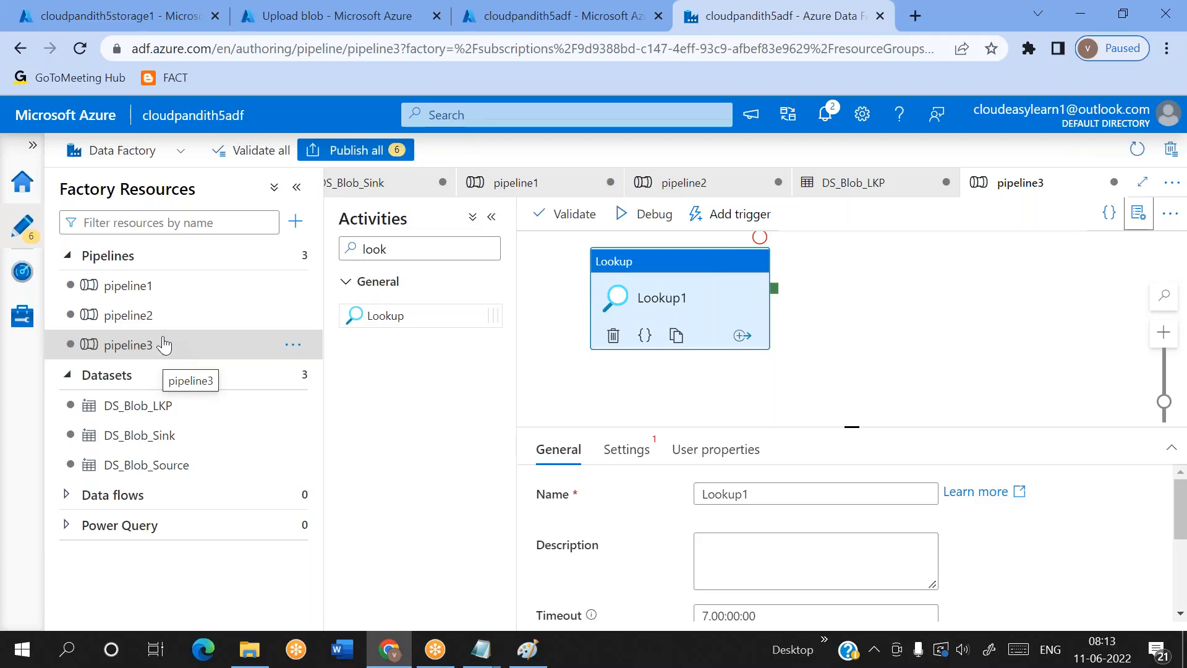
Reopen the Lookup1 output in pipeline2 and examine the first row's sinkcontainer value for trailing blanks
click(129, 316)
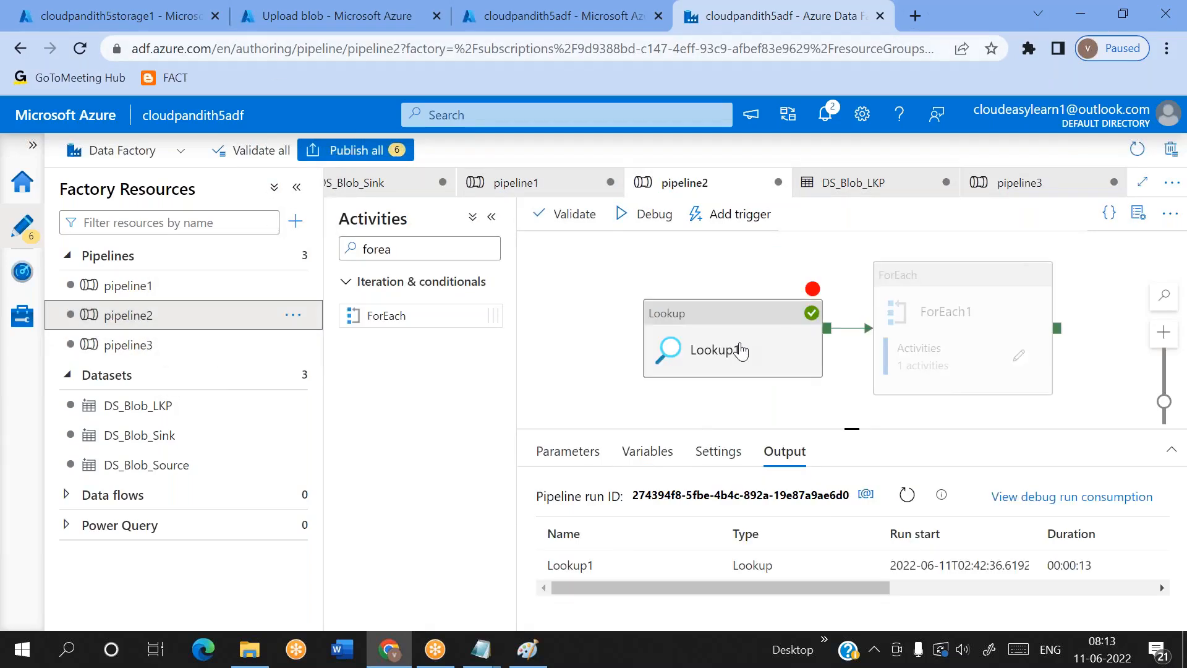
click(697, 566)
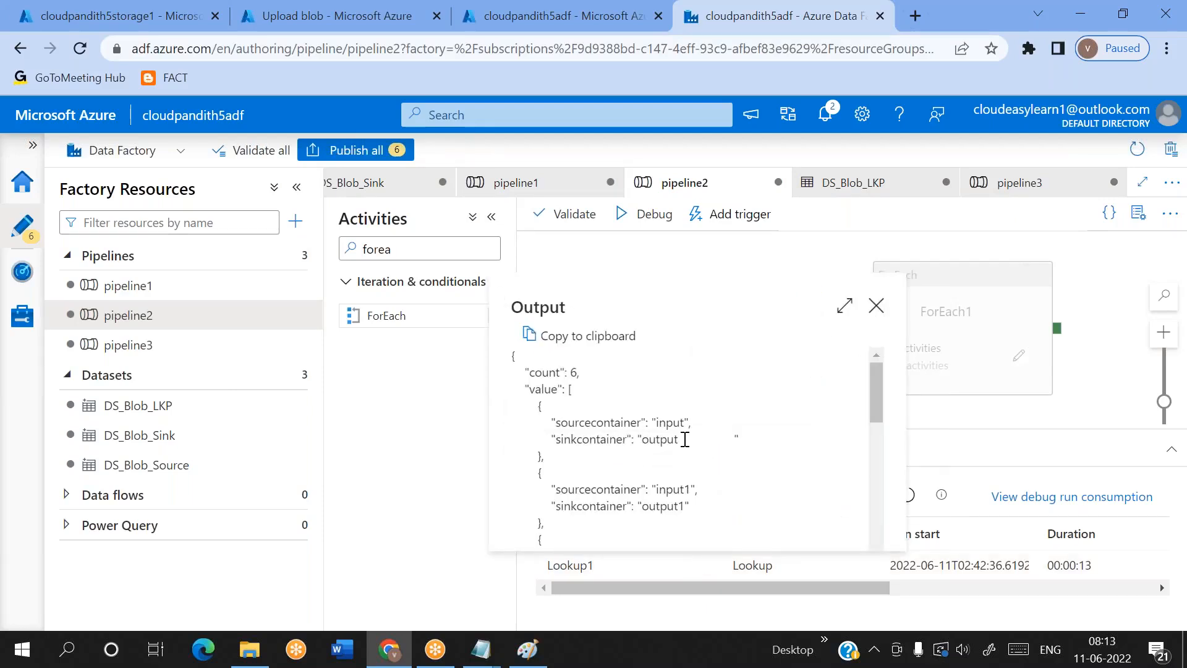
drag(684, 439, 731, 436)
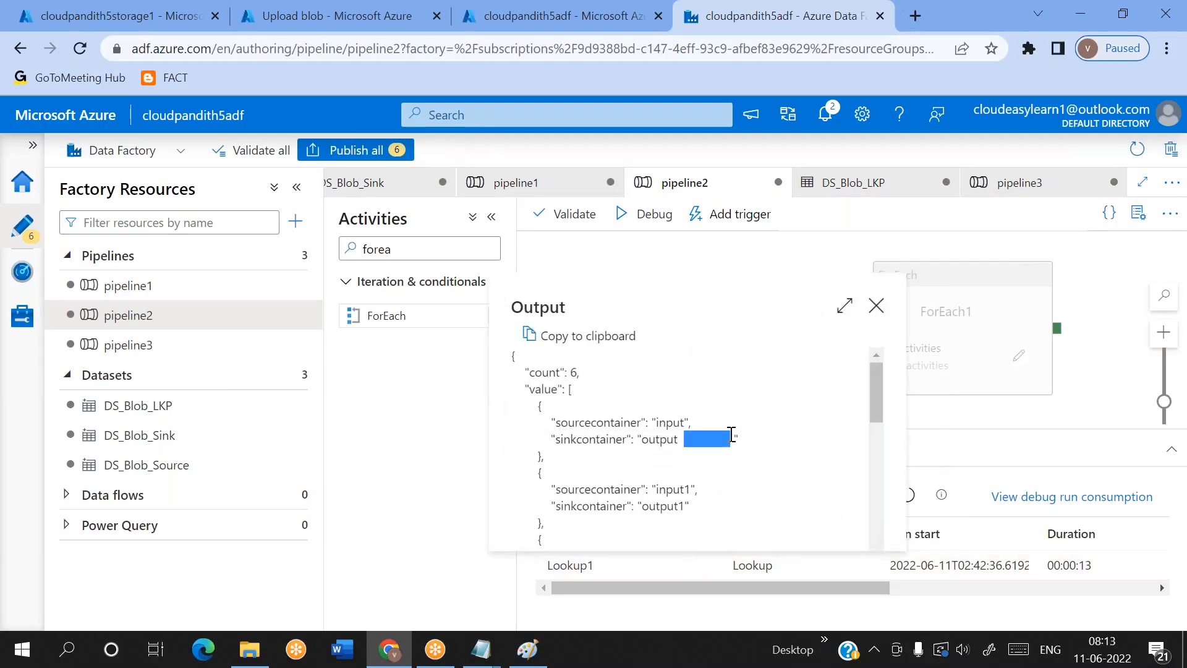
click(876, 307)
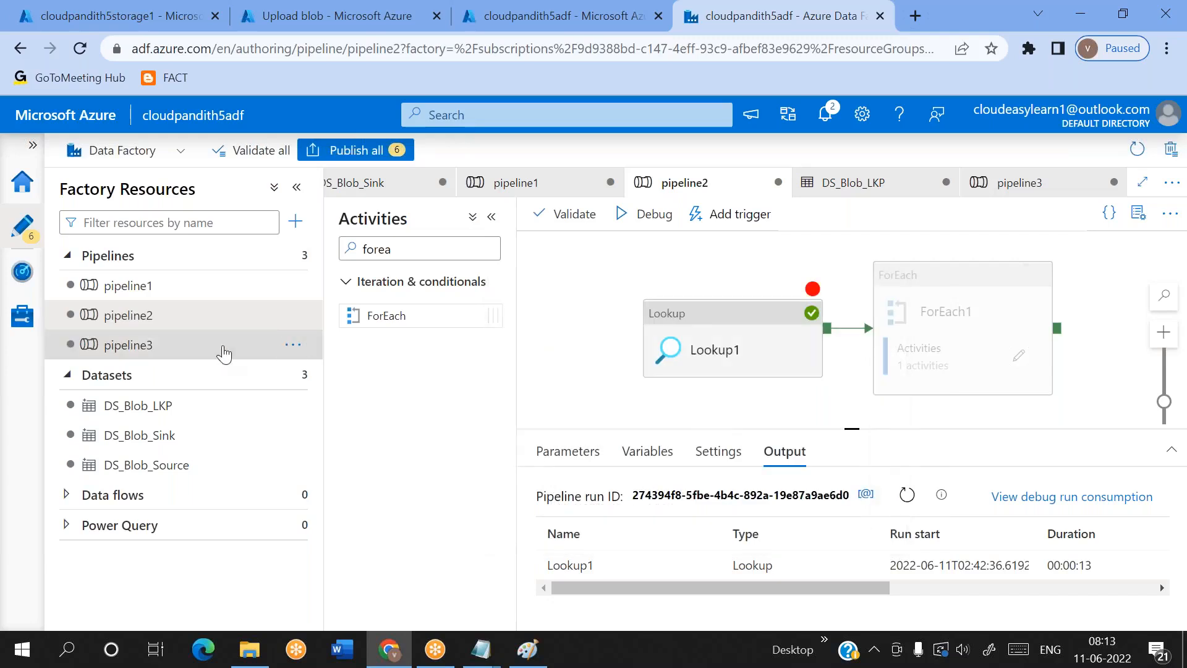
click(159, 353)
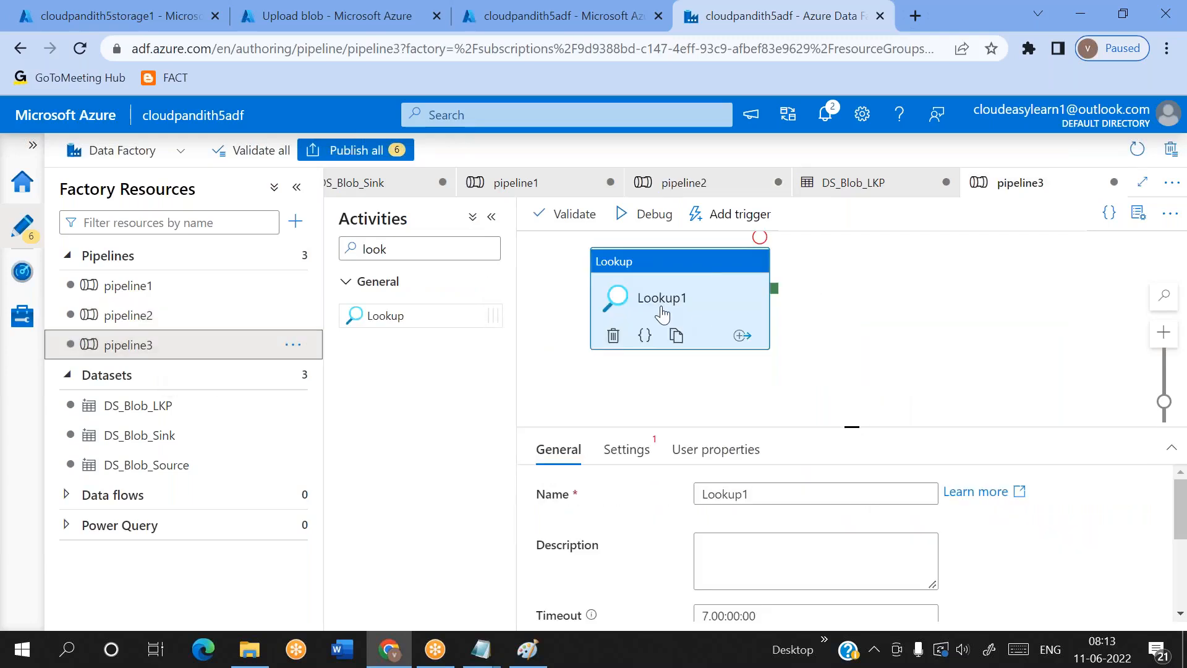
click(636, 452)
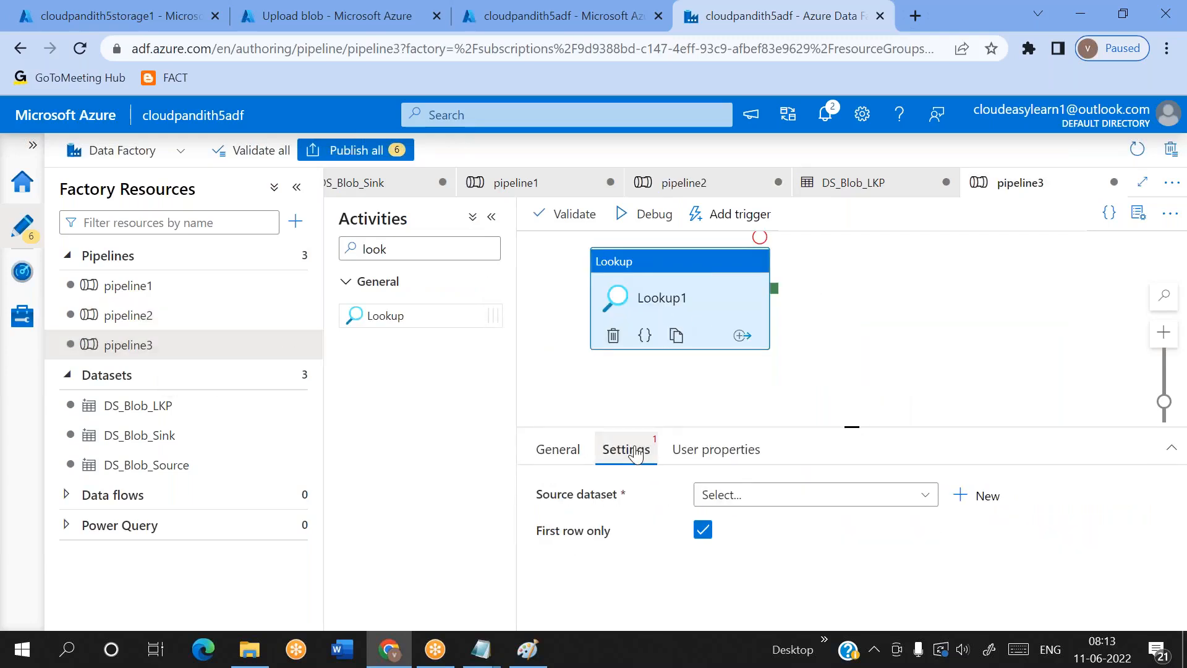
click(992, 498)
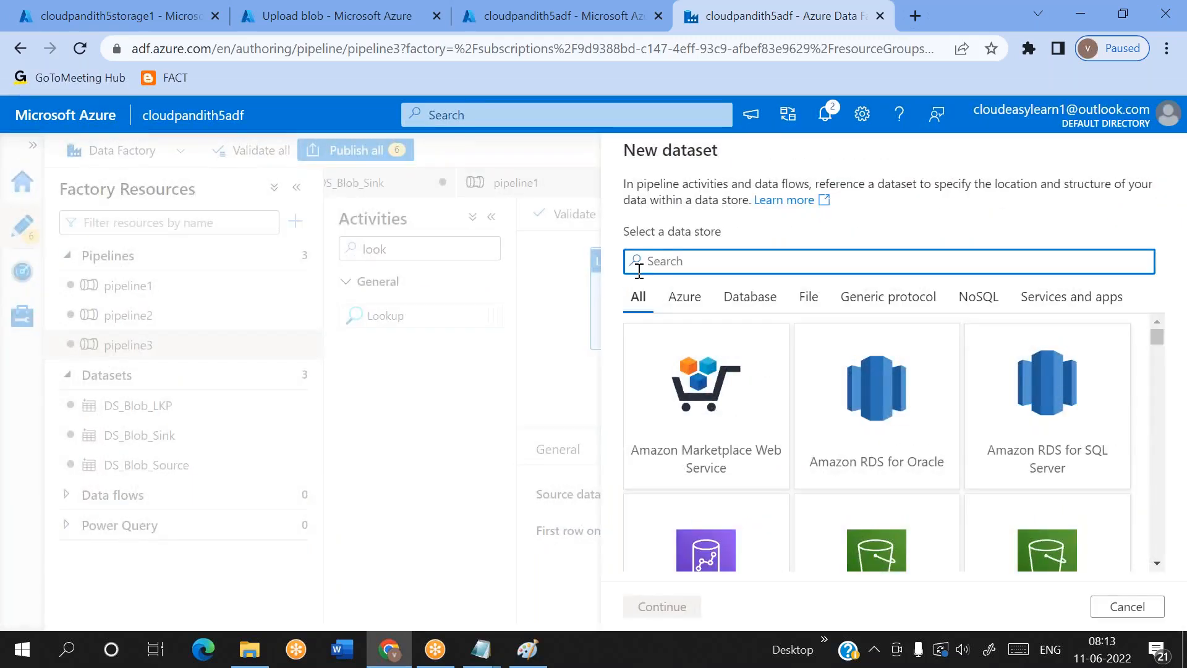
text(blob)
double_click(689, 440)
click(888, 312)
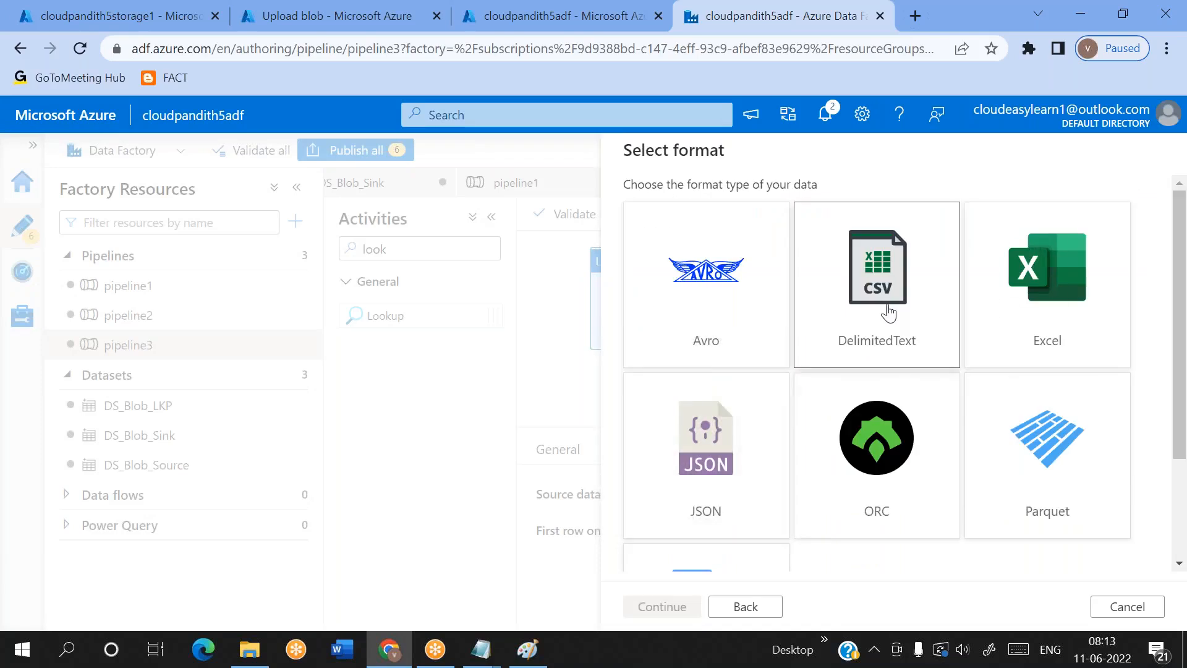
double_click(889, 313)
click(740, 212)
double_click(740, 212)
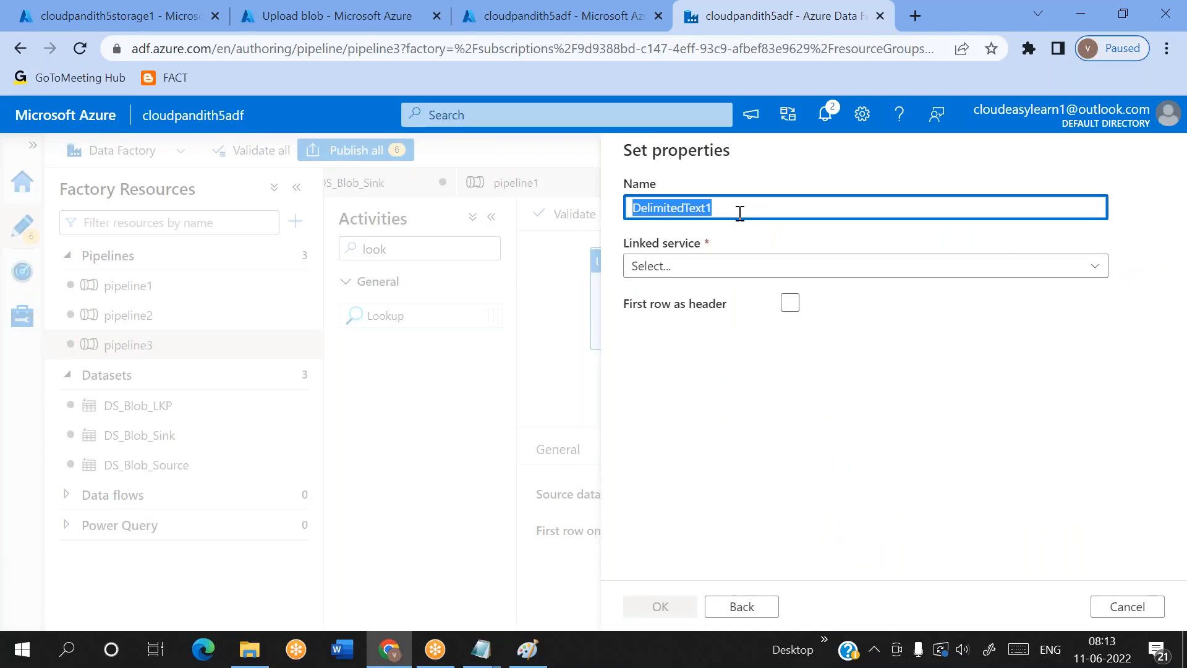
click(741, 607)
scroll(824, 495, down, 3)
scroll(824, 495, up, 3)
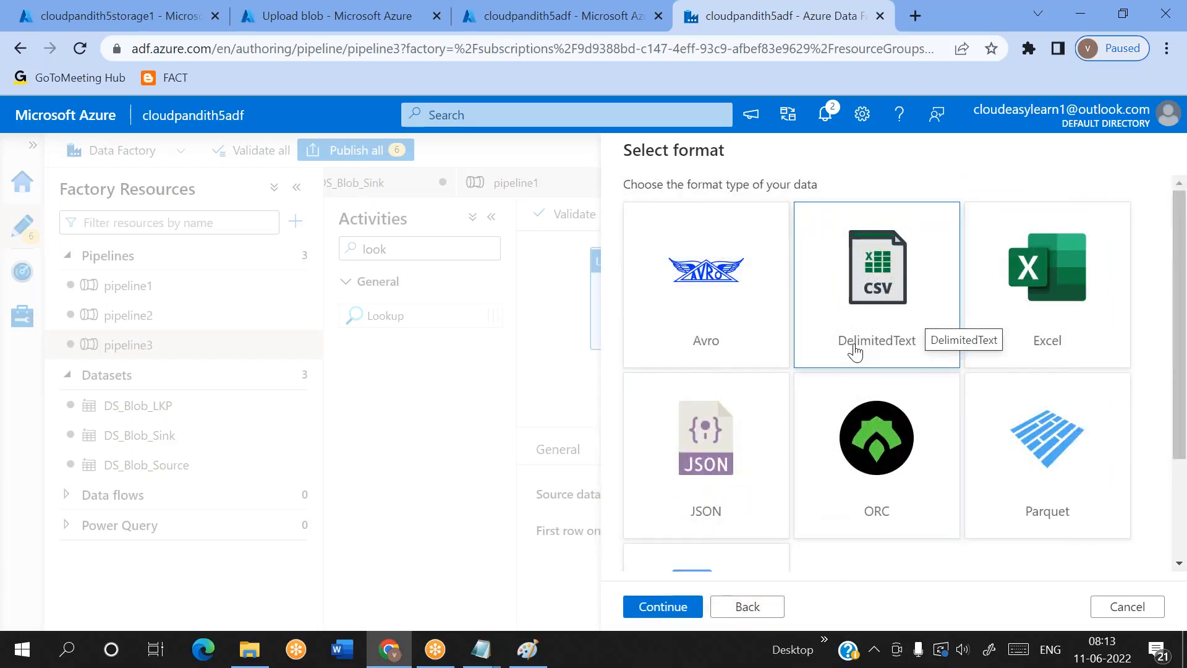
double_click(855, 352)
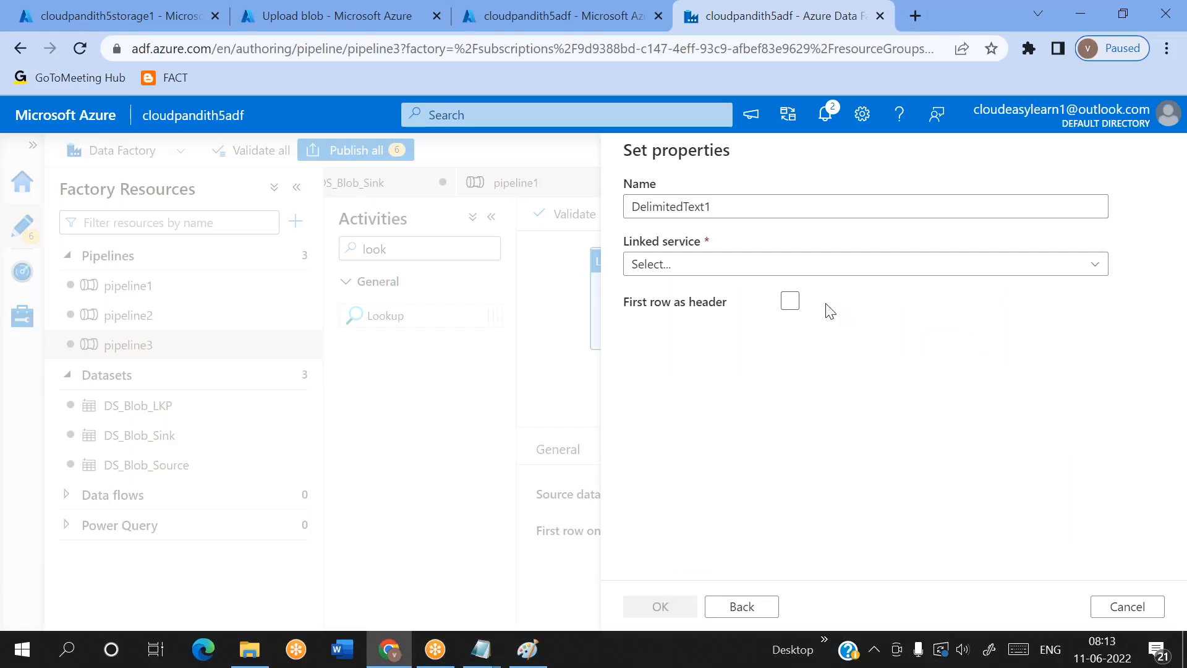
click(733, 207)
double_click(733, 206)
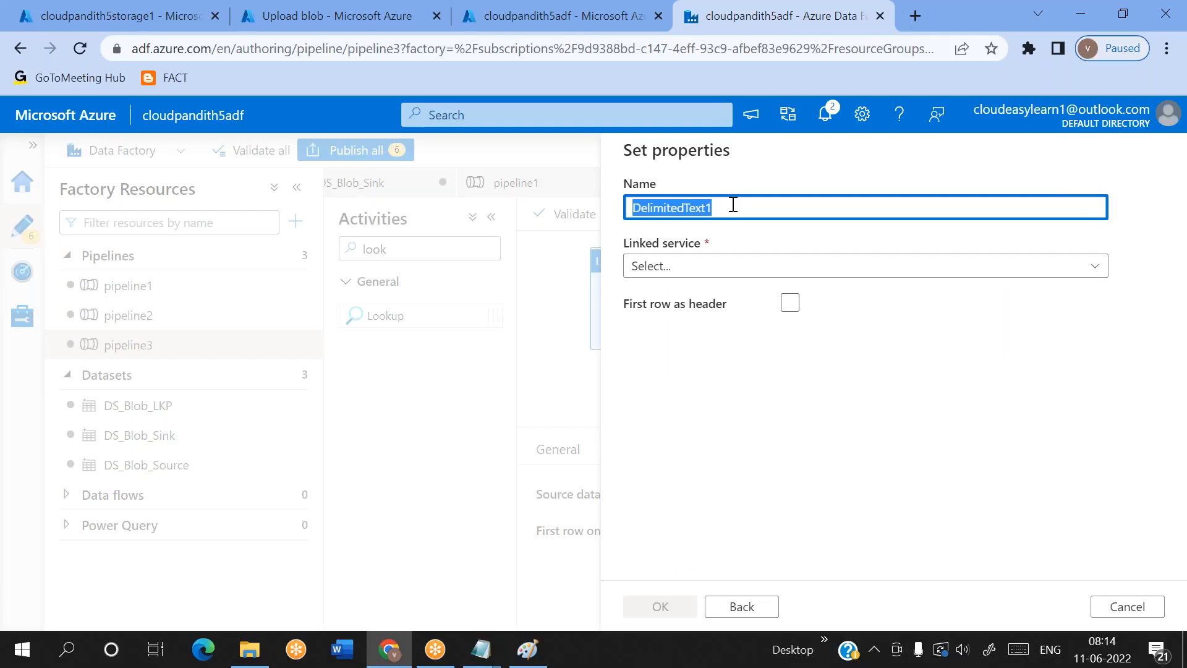
key(BackSpace)
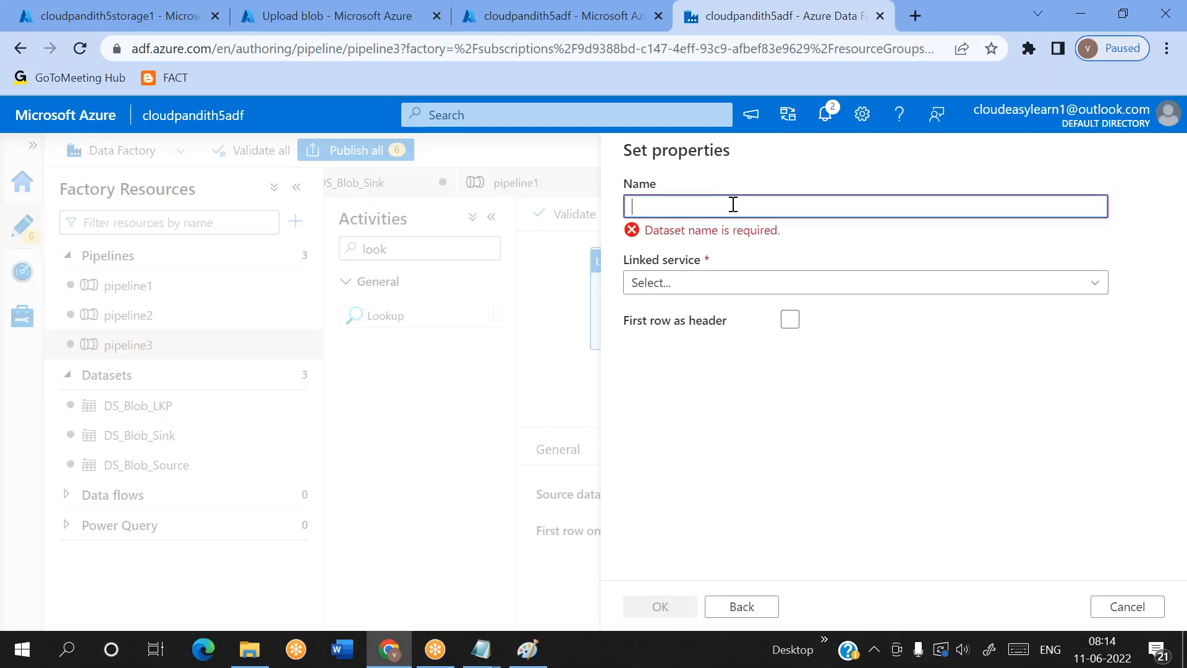
click(1129, 605)
click(492, 416)
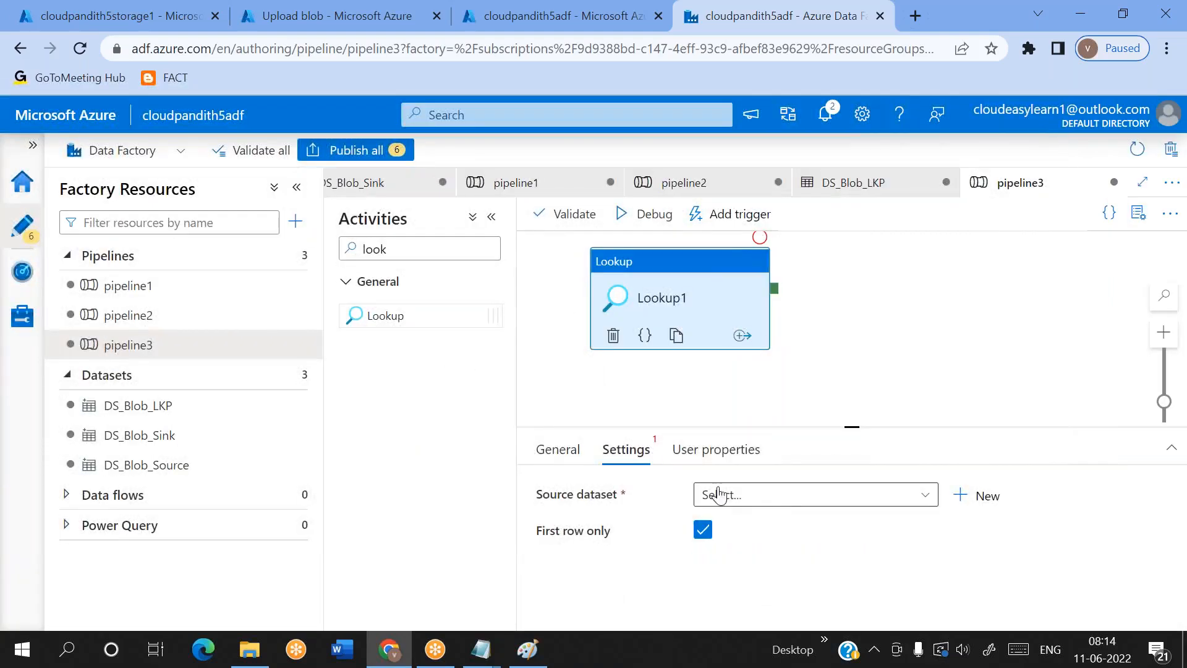
click(778, 400)
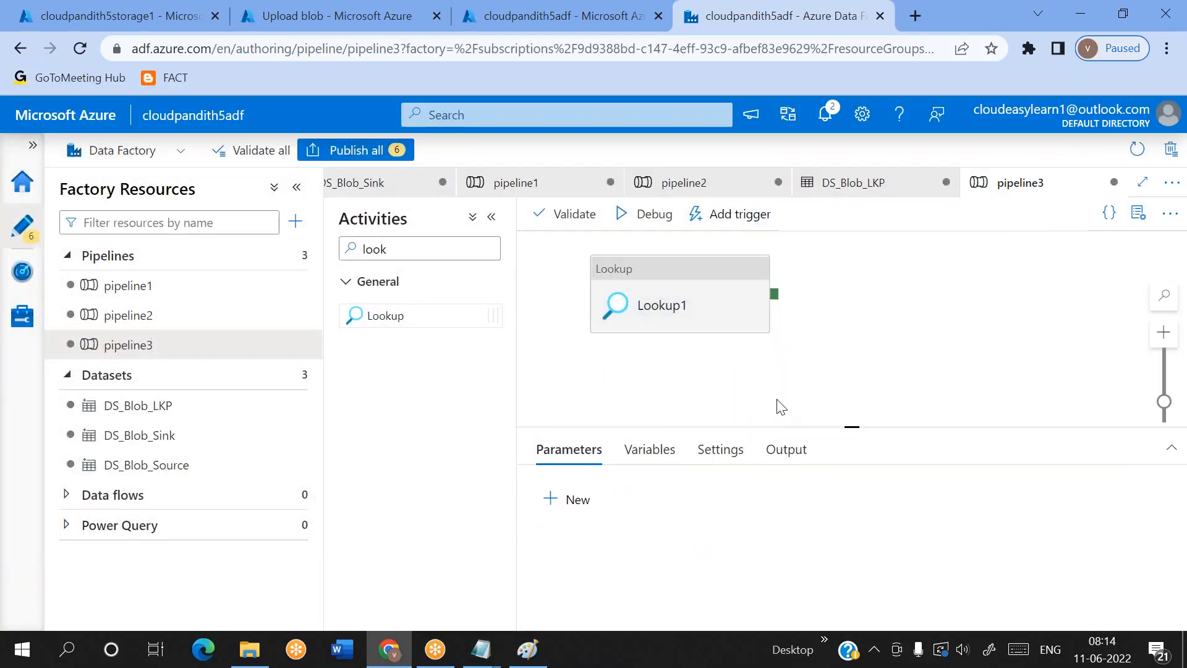
Switch to metadata6 in Notepad and examine its container pairs and comma separators, then return to Data Factory
mouse_move(482, 648)
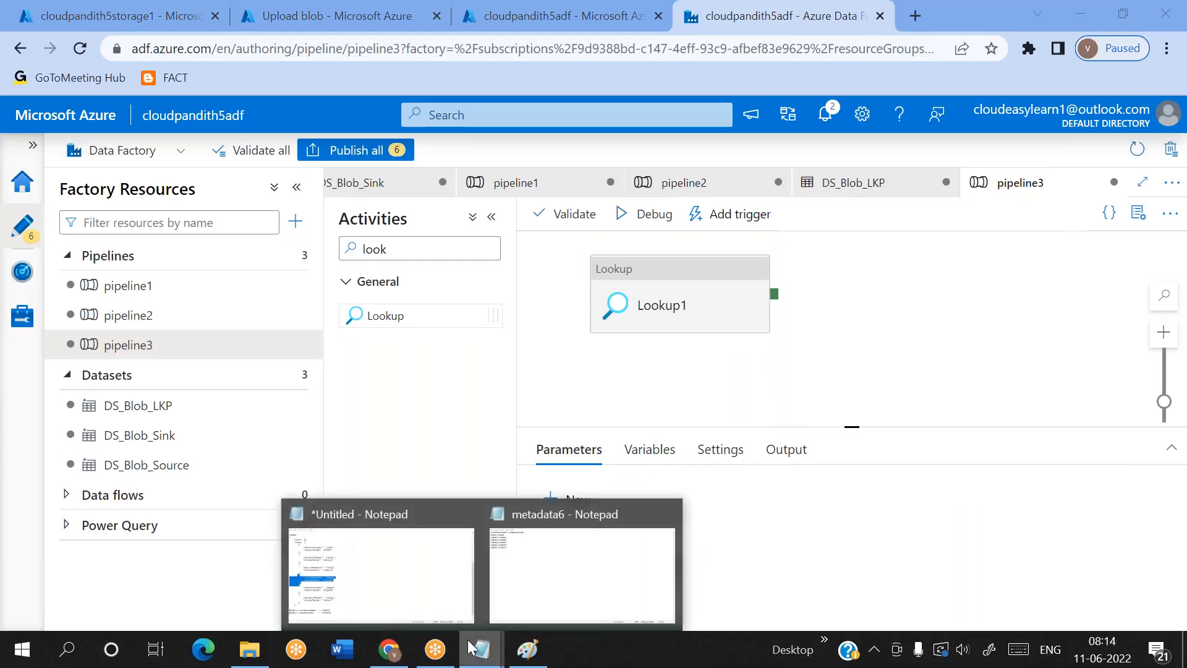
click(553, 593)
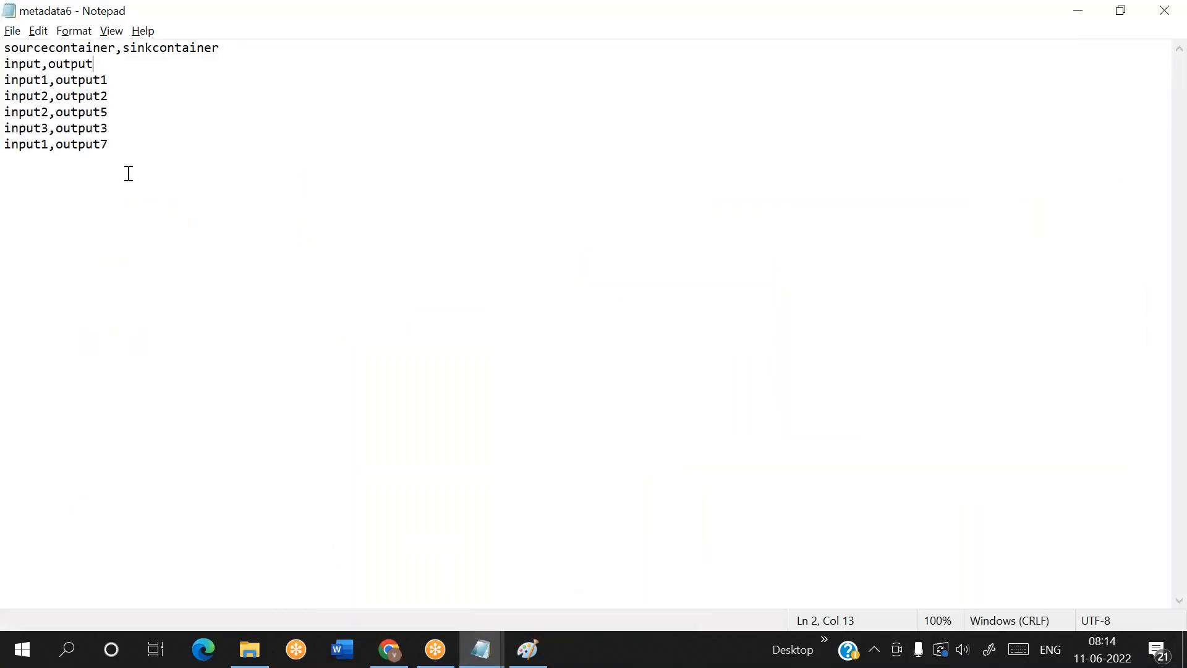
drag(109, 144, 10, 56)
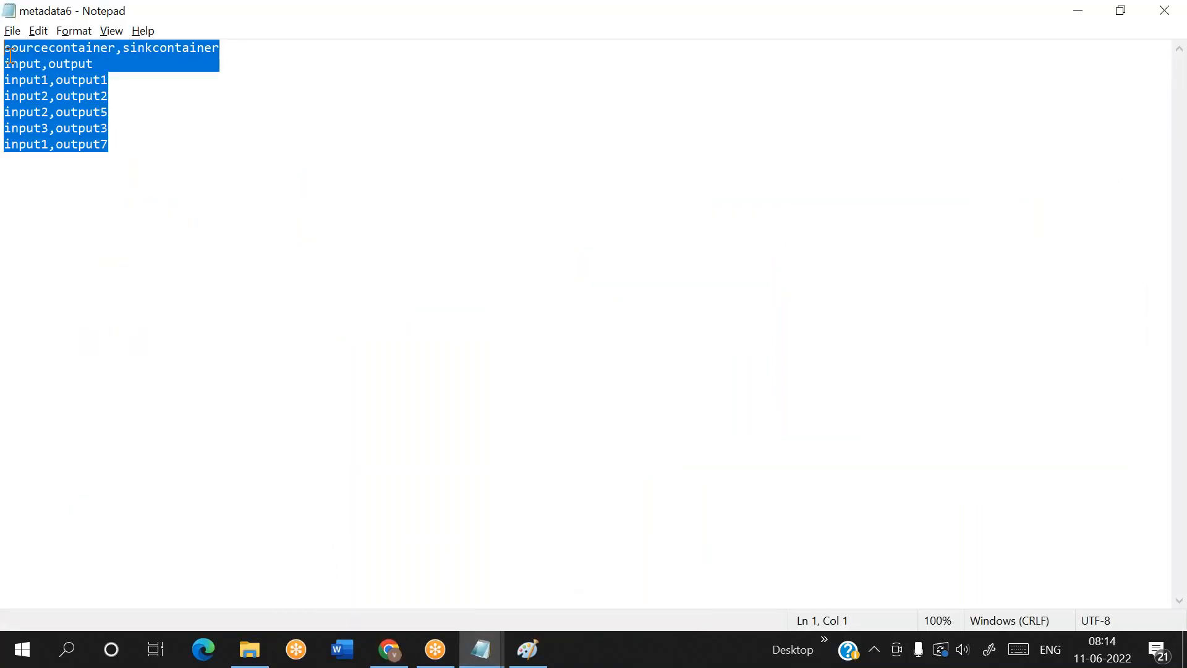
double_click(47, 70)
click(47, 69)
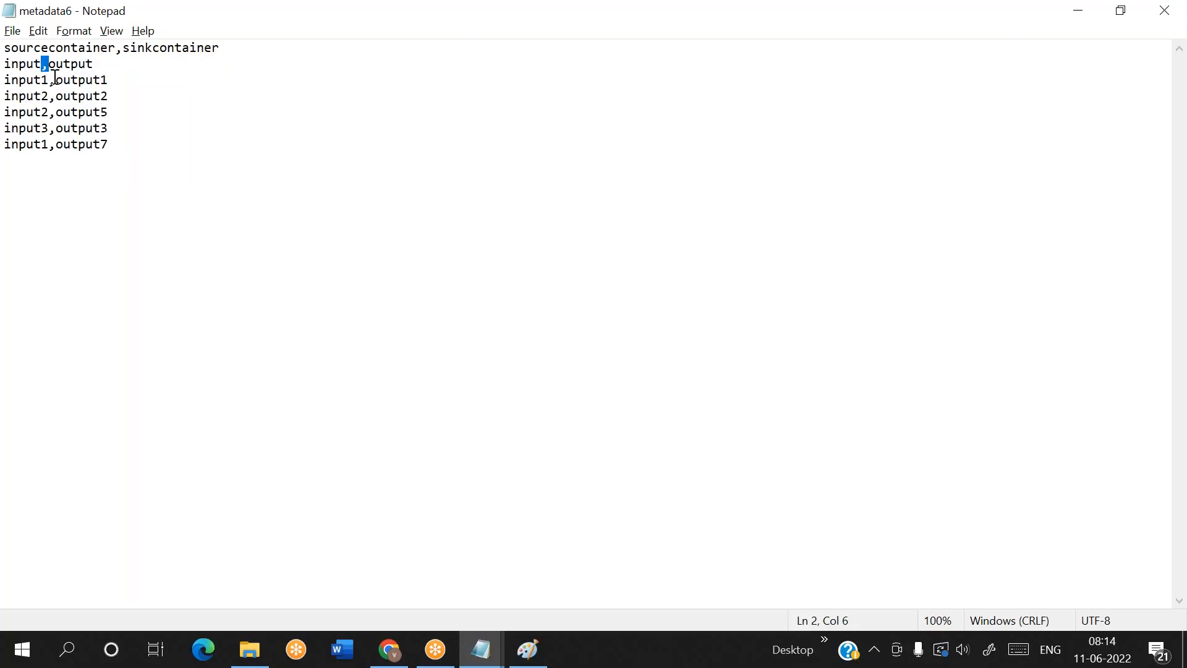
click(196, 119)
key(alt+Tab)
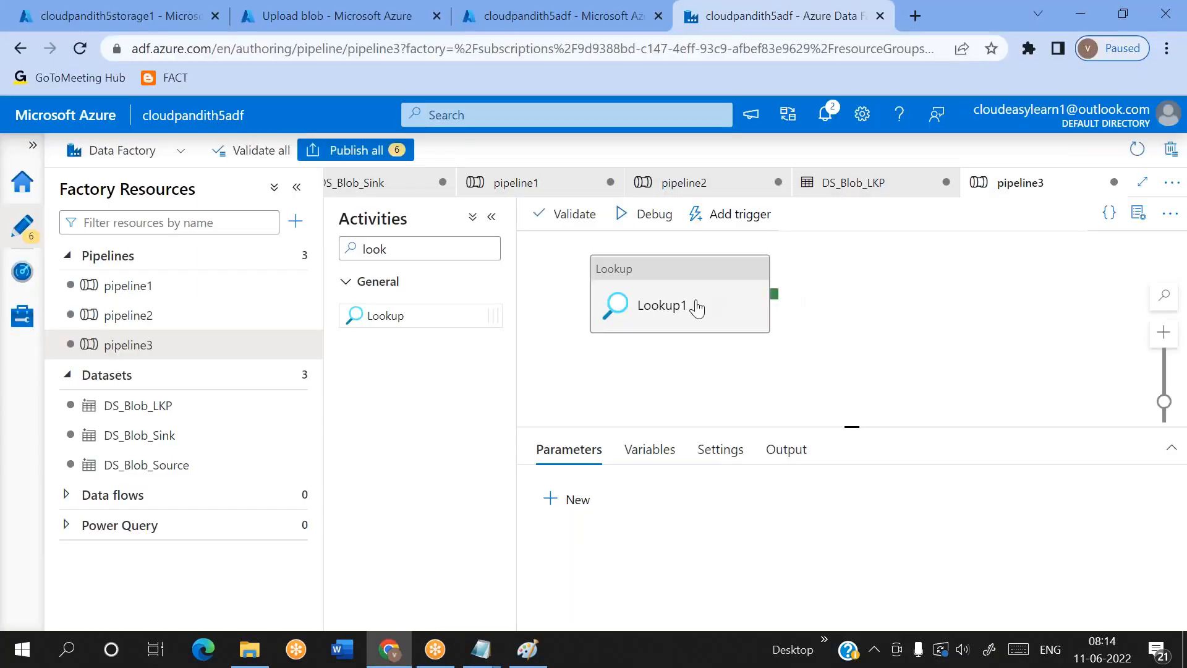
Switch to the storage account's config container in the Azure portal and open the metadata6.txt blob
click(696, 308)
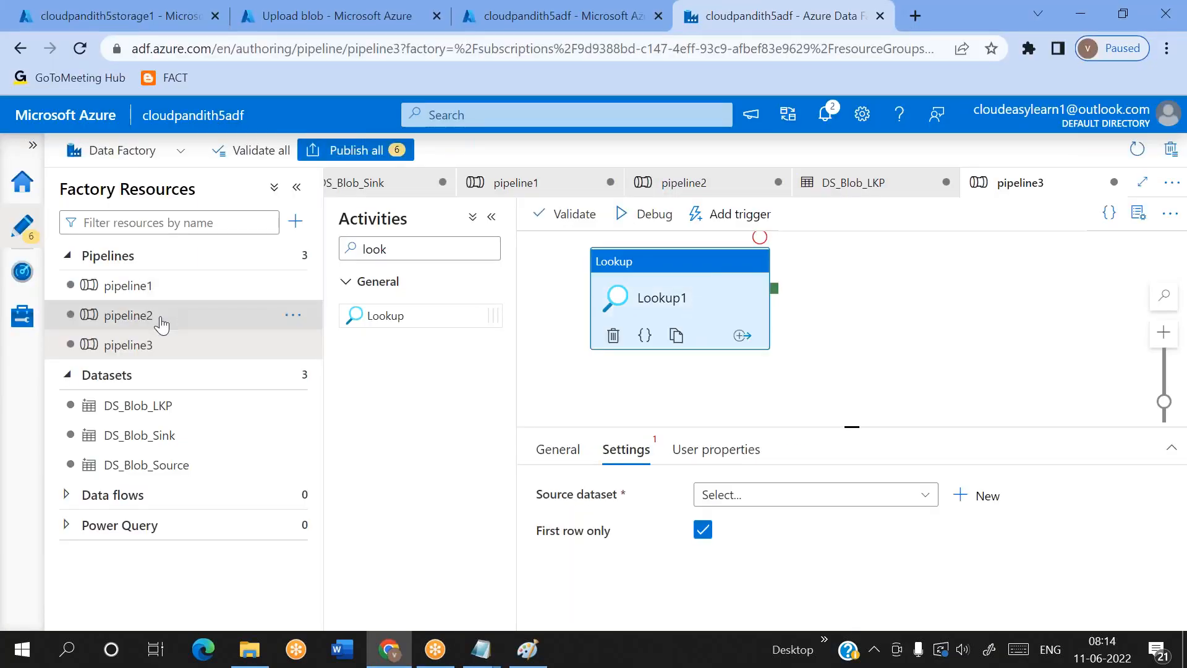
click(327, 15)
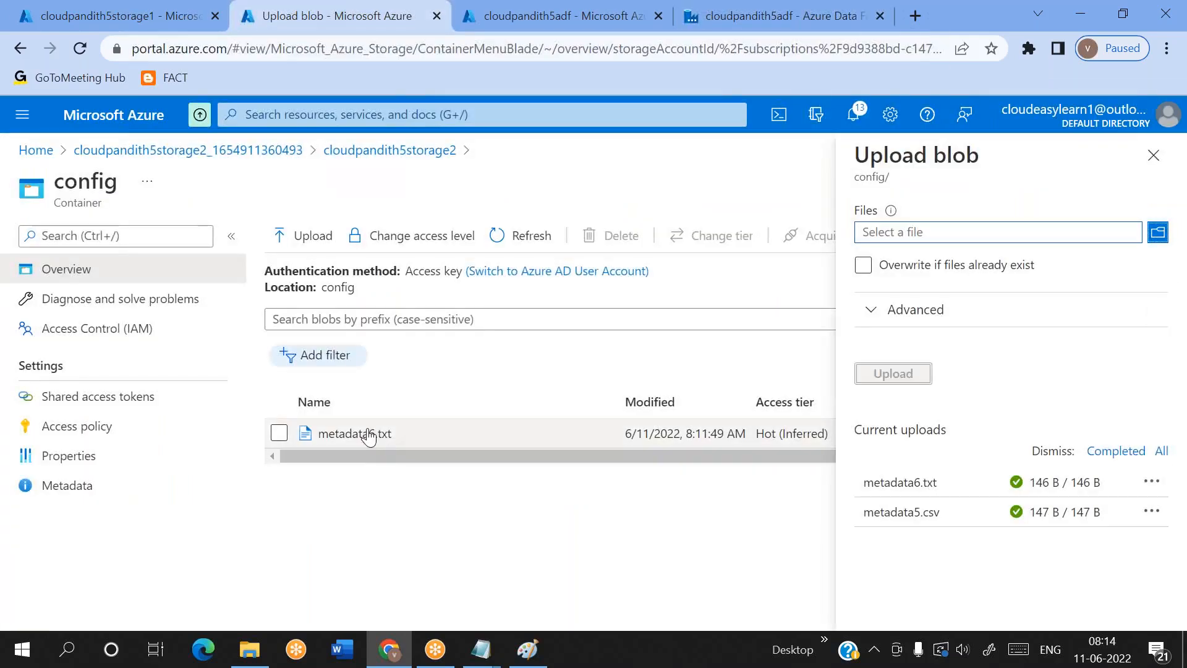
click(369, 434)
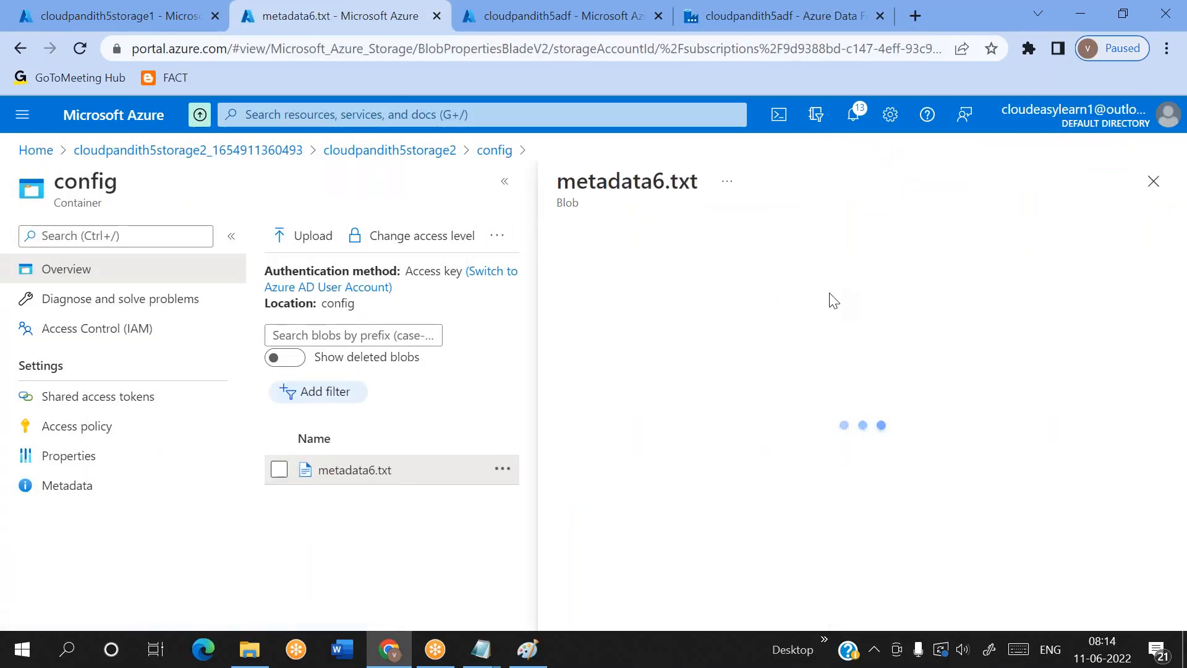
Edit the metadata6.txt blob, remove the trailing blanks after "input,output" on line 2, and save it
click(815, 286)
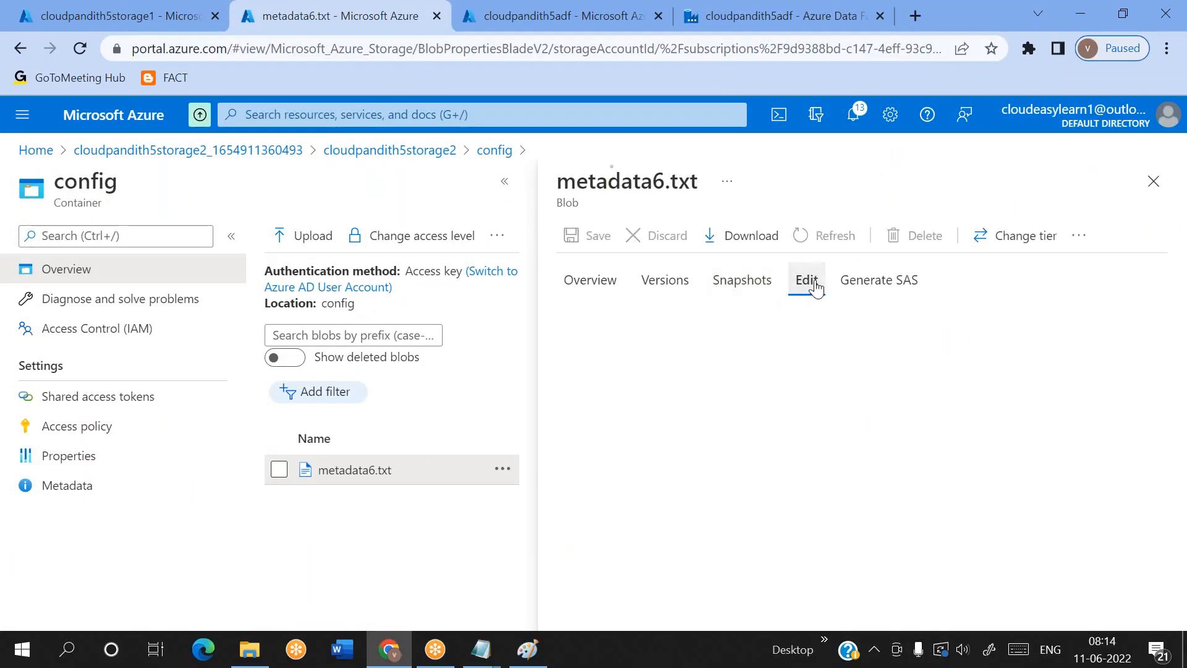
click(818, 334)
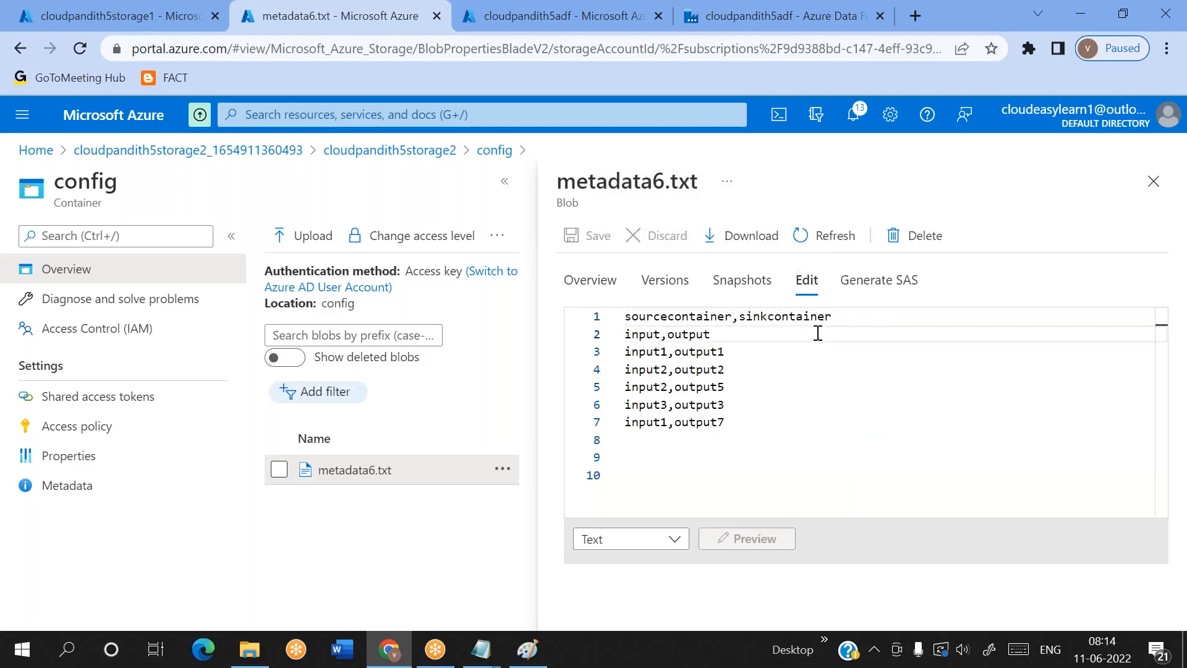
key(BackSpace)
key(BackSpace)
key(BackSpace)
key(BackSpace)
key(BackSpace)
key(BackSpace)
key(BackSpace)
key(BackSpace)
key(BackSpace)
key(BackSpace)
key(BackSpace)
key(BackSpace)
key(BackSpace)
key(BackSpace)
key(BackSpace)
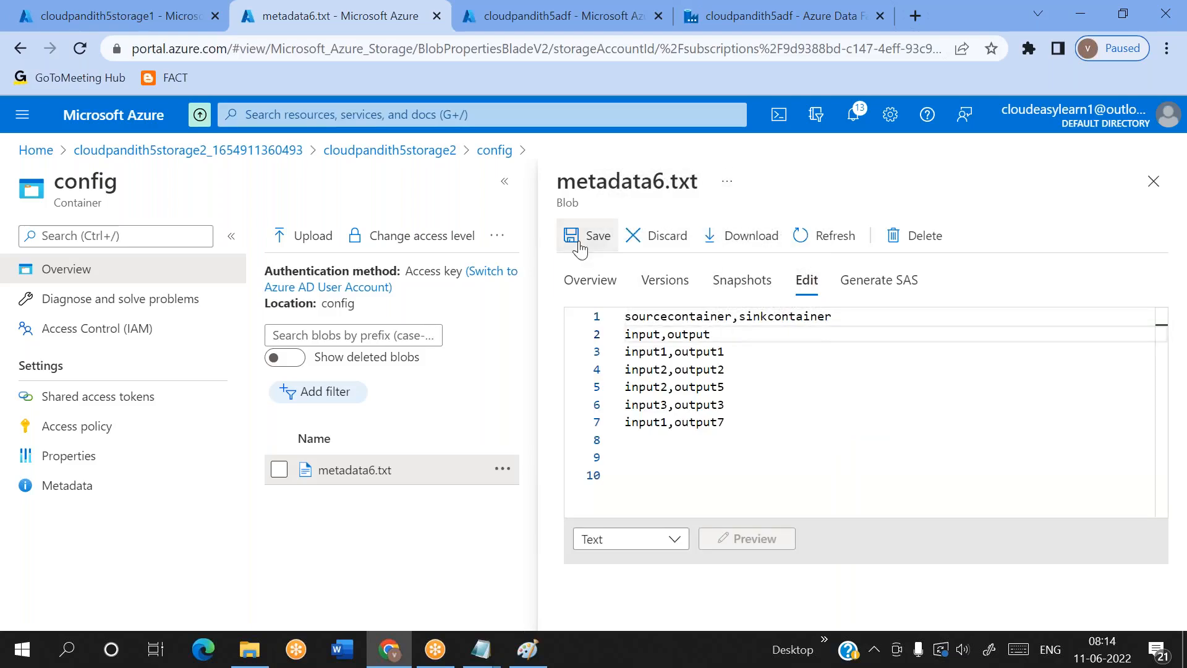
click(579, 247)
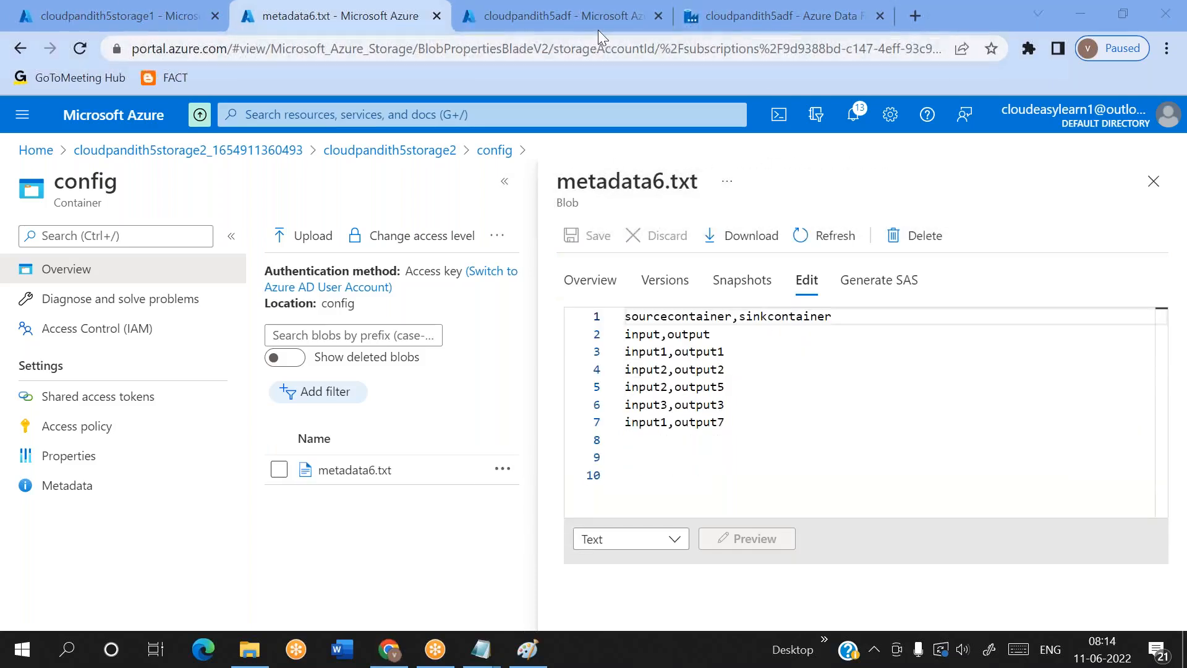
Return to Data Factory, rerun pipeline2 in debug mode, and refresh the run status
click(685, 25)
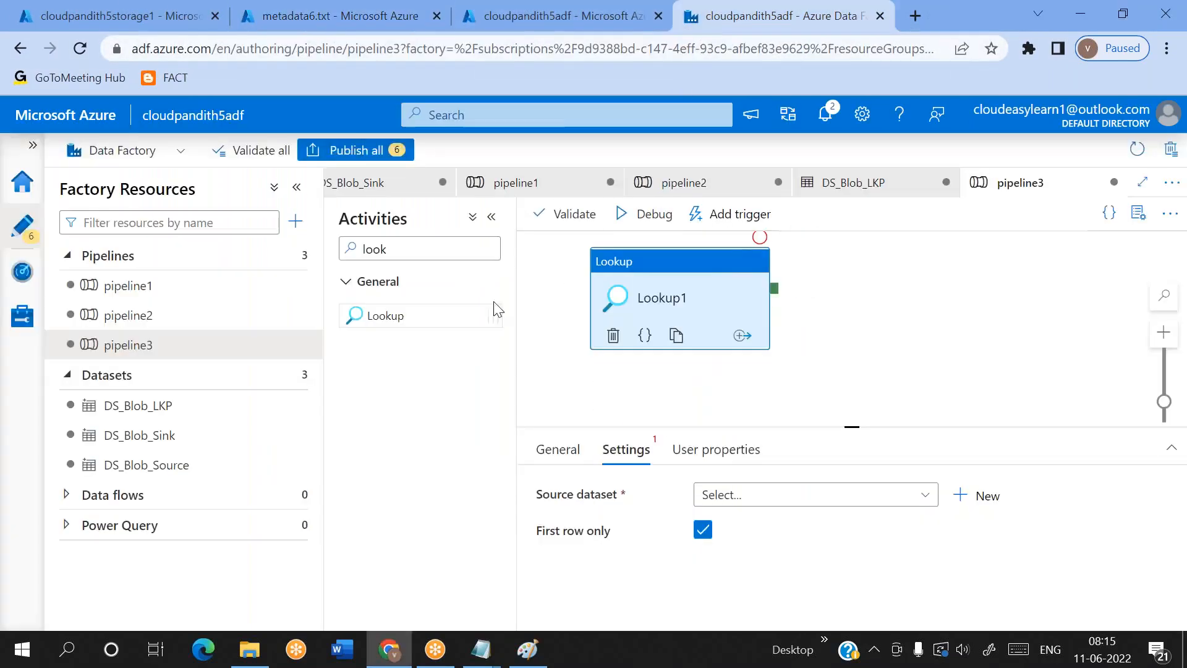
click(170, 316)
click(656, 218)
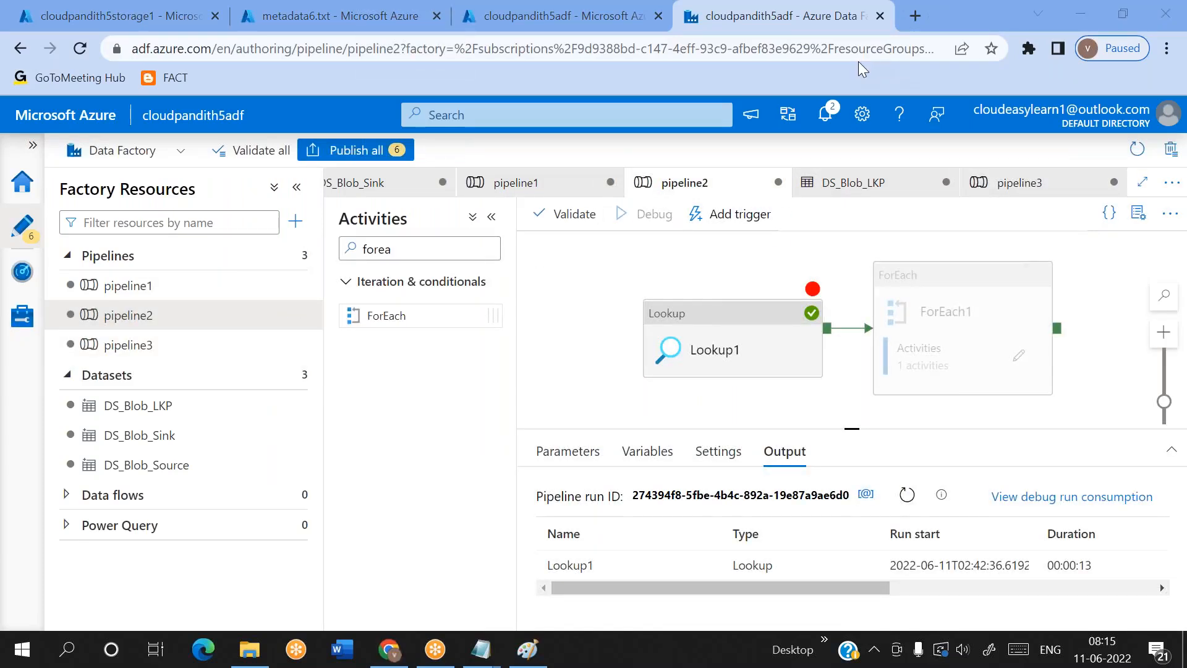
drag(860, 428, 858, 408)
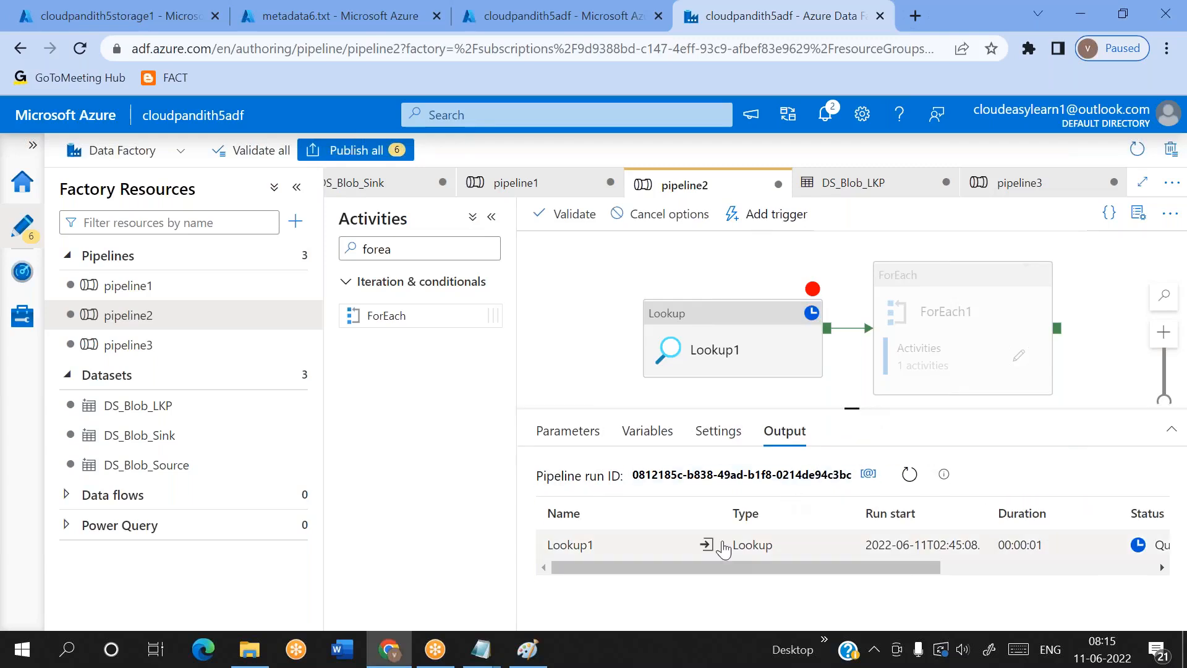
click(910, 477)
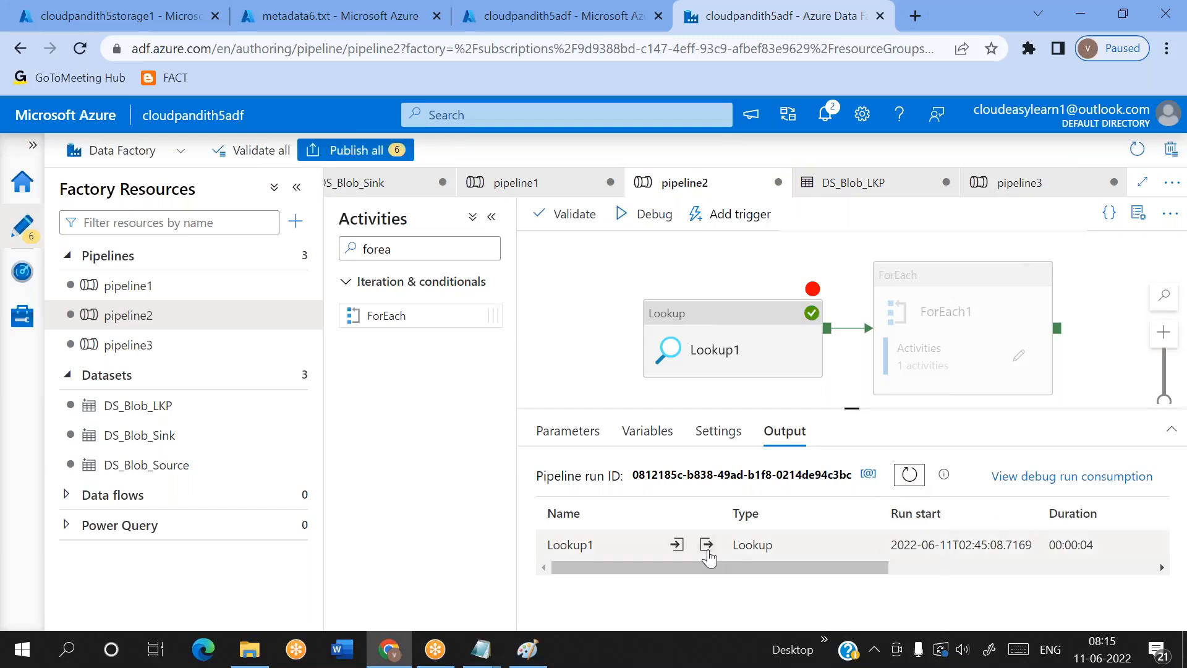
Open the new Lookup1 output and check the end of the first row's sinkcontainer value for trailing blanks
click(706, 547)
double_click(665, 419)
click(683, 417)
drag(683, 417, 678, 418)
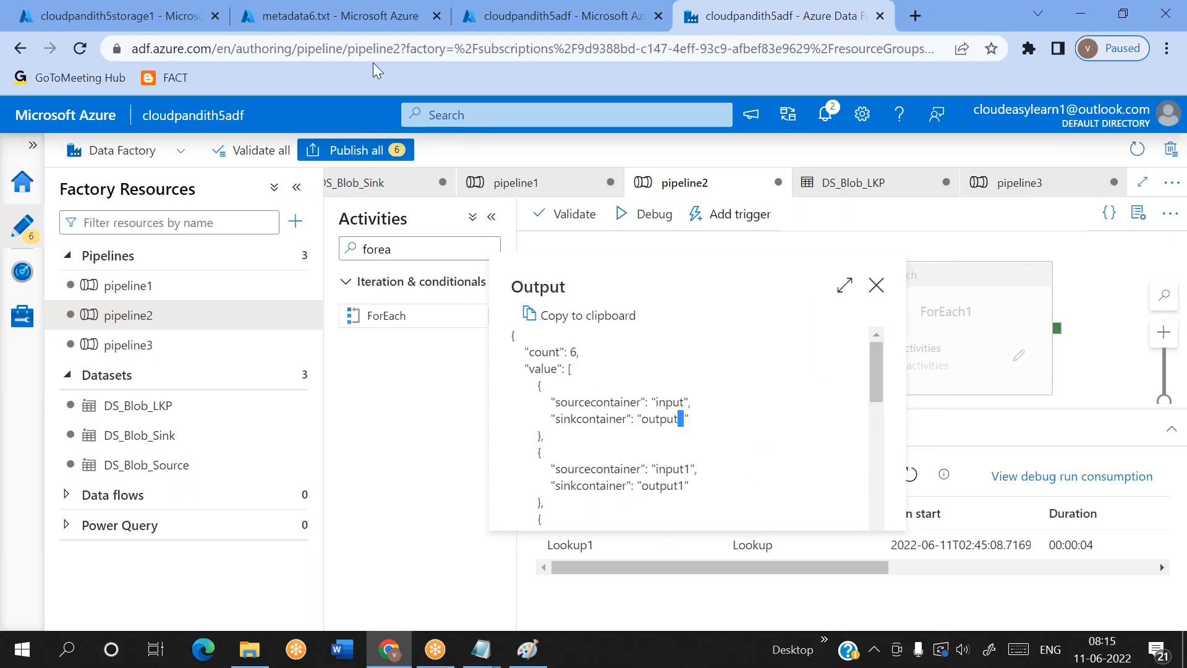
click(818, 33)
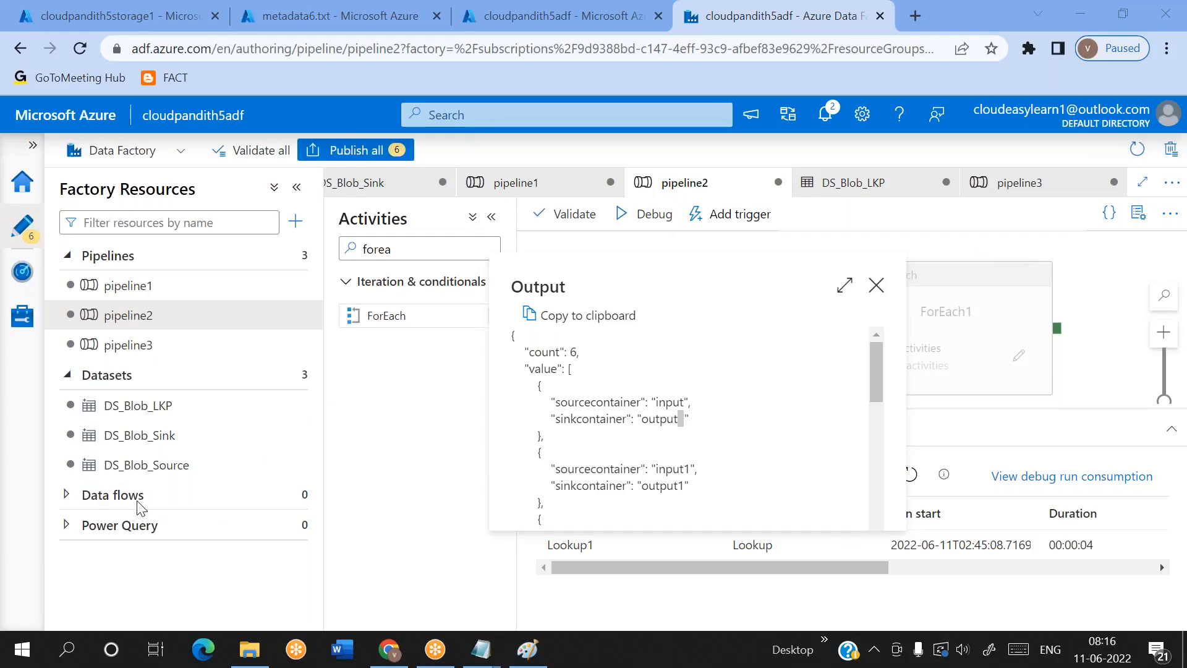
Close the Lookup1 output, create a new data flow, and select its source1
click(243, 502)
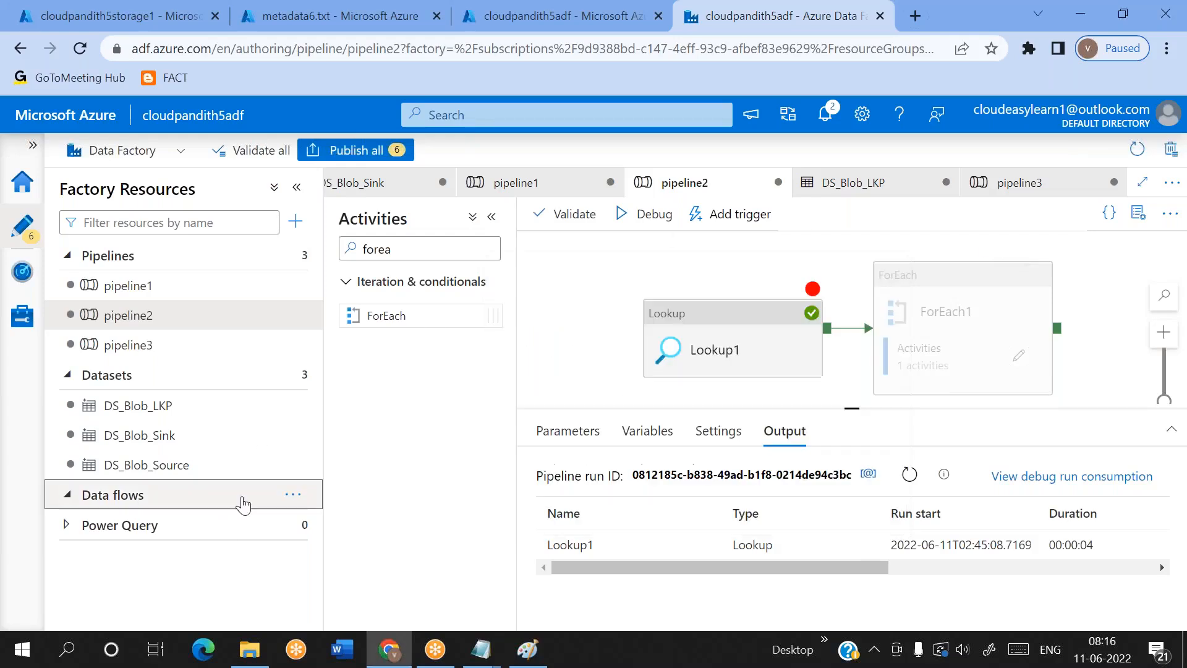
click(293, 494)
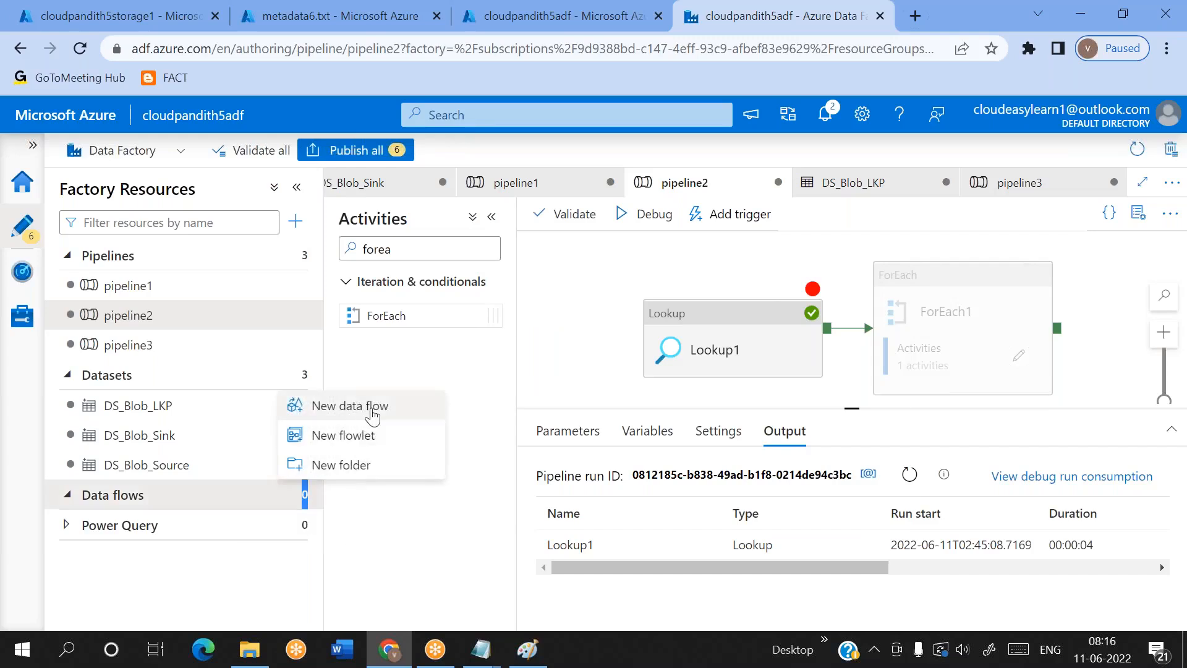
click(372, 415)
click(425, 256)
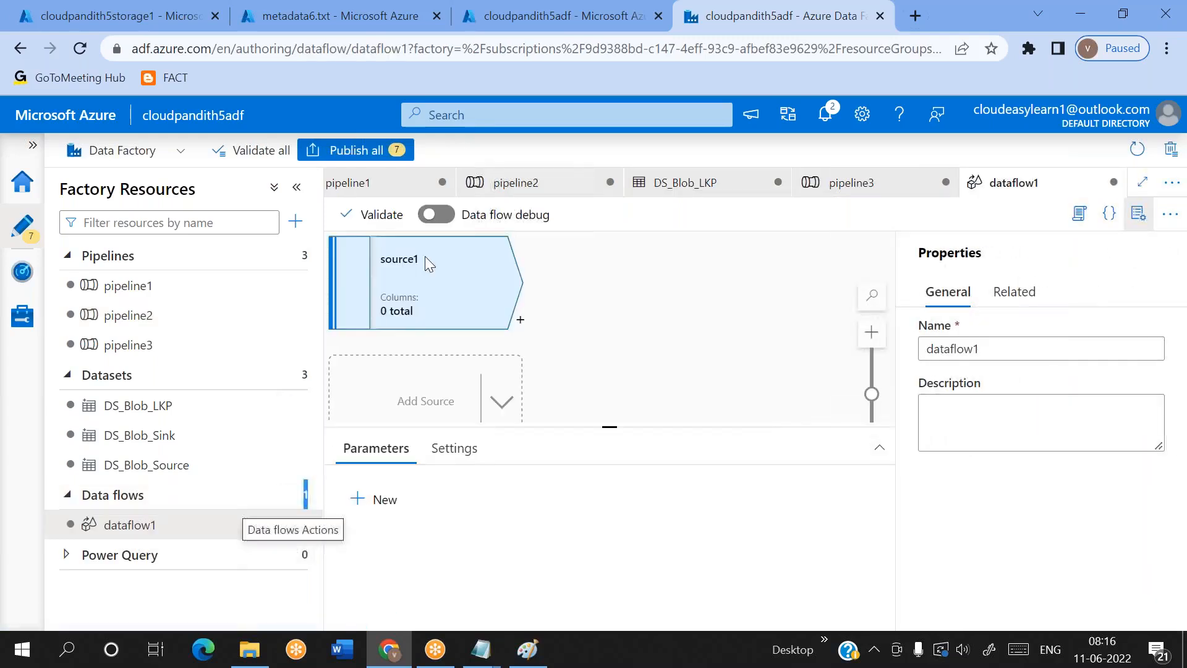
Add a Conditional Split transformation after source1 in dataflow1 and review its split condition settings
click(520, 319)
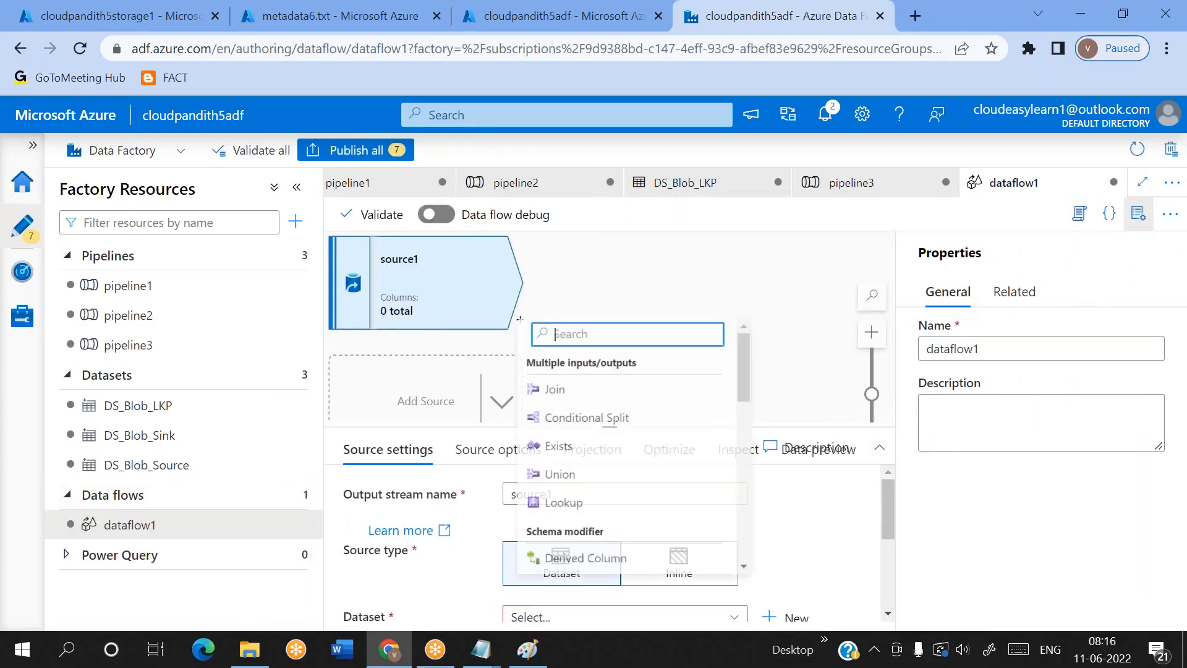
click(627, 418)
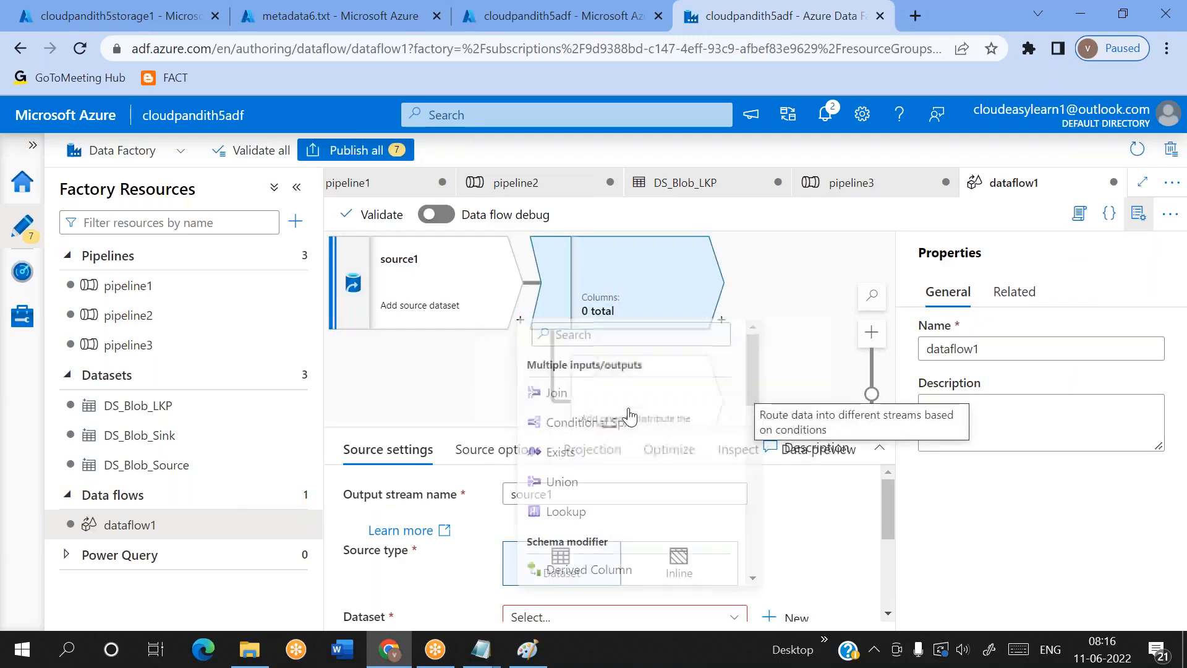
scroll(632, 544, down, 2)
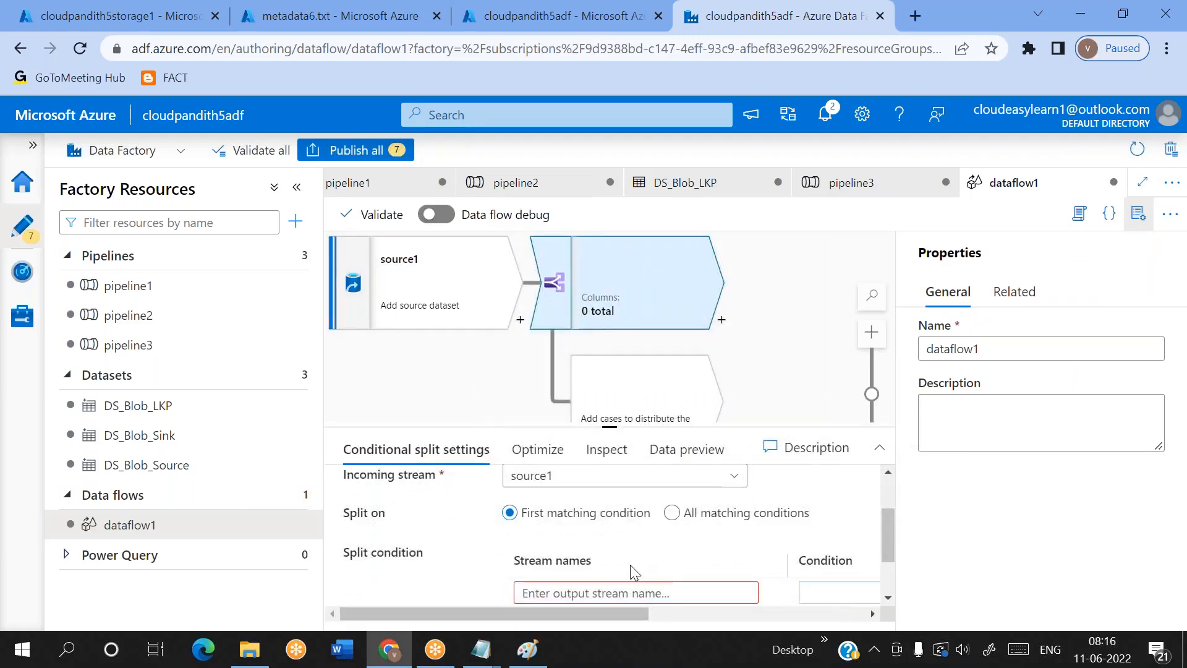
scroll(651, 575, down, 2)
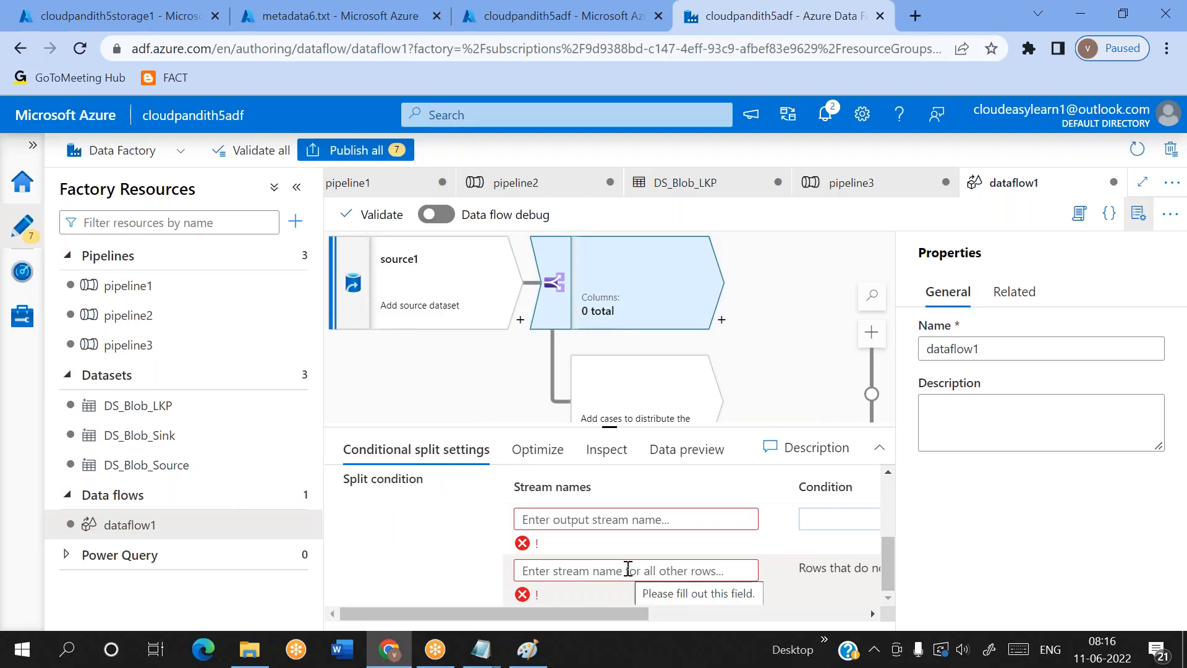
click(1051, 248)
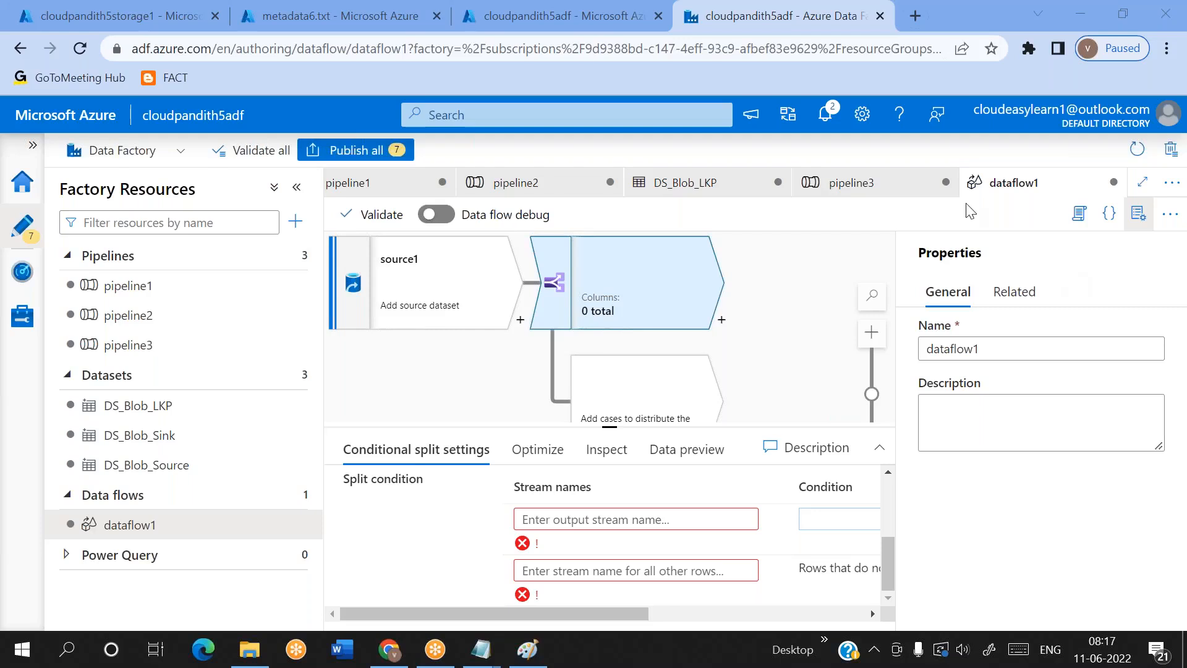
click(138, 344)
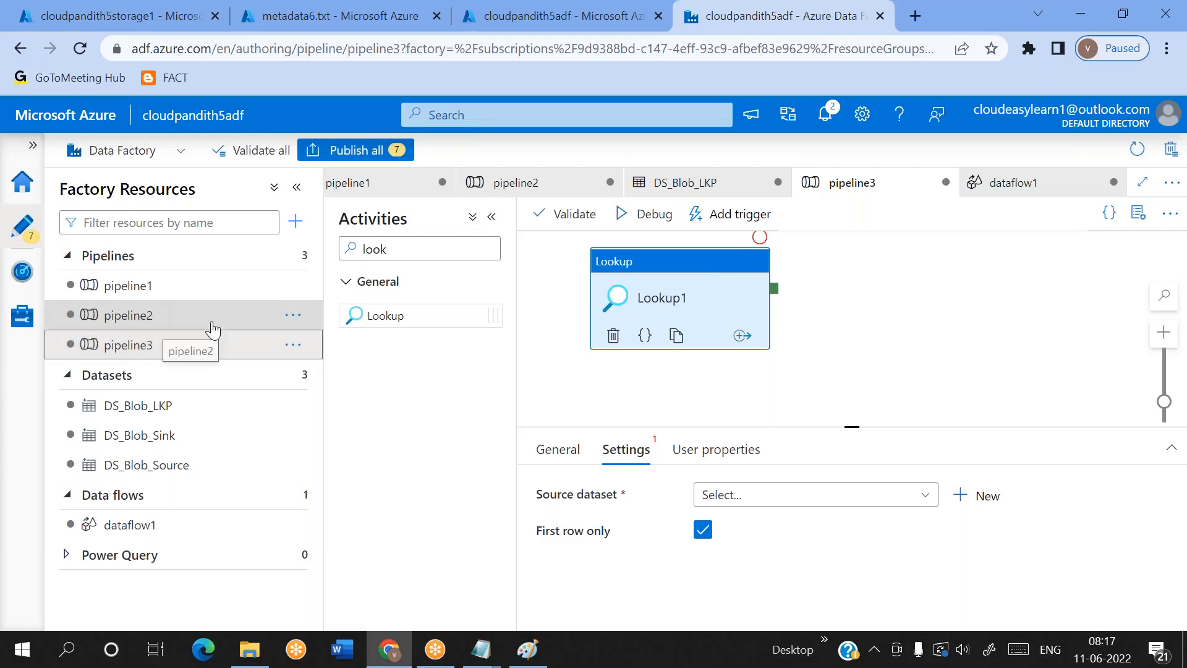
click(173, 323)
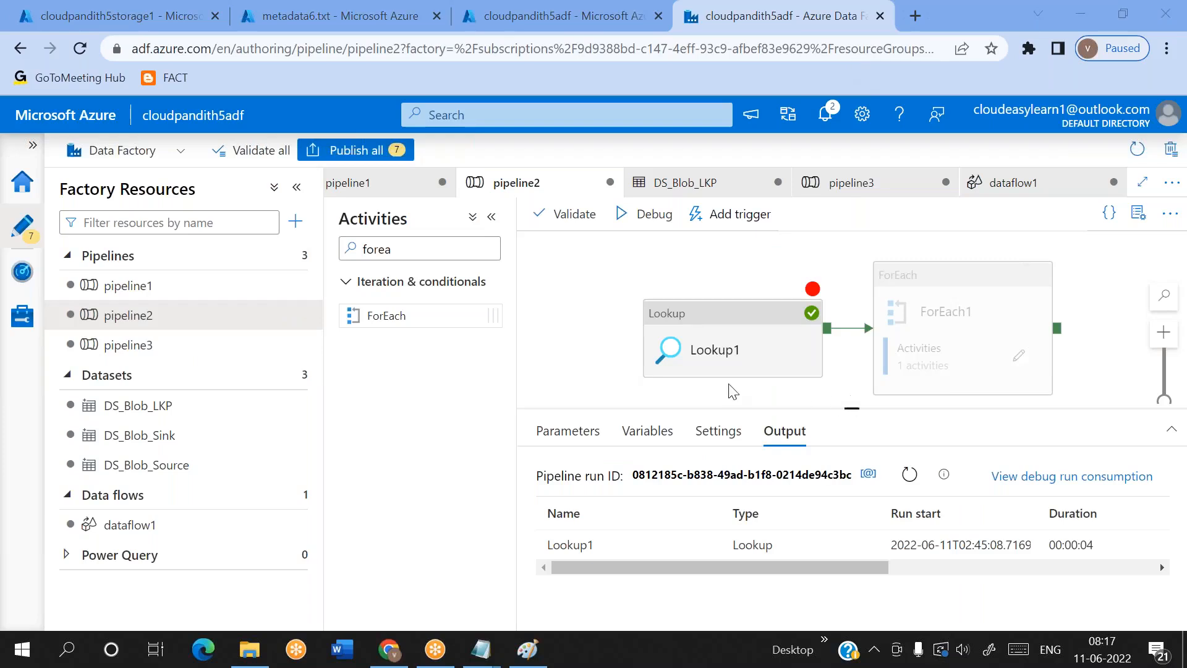
double_click(343, 248)
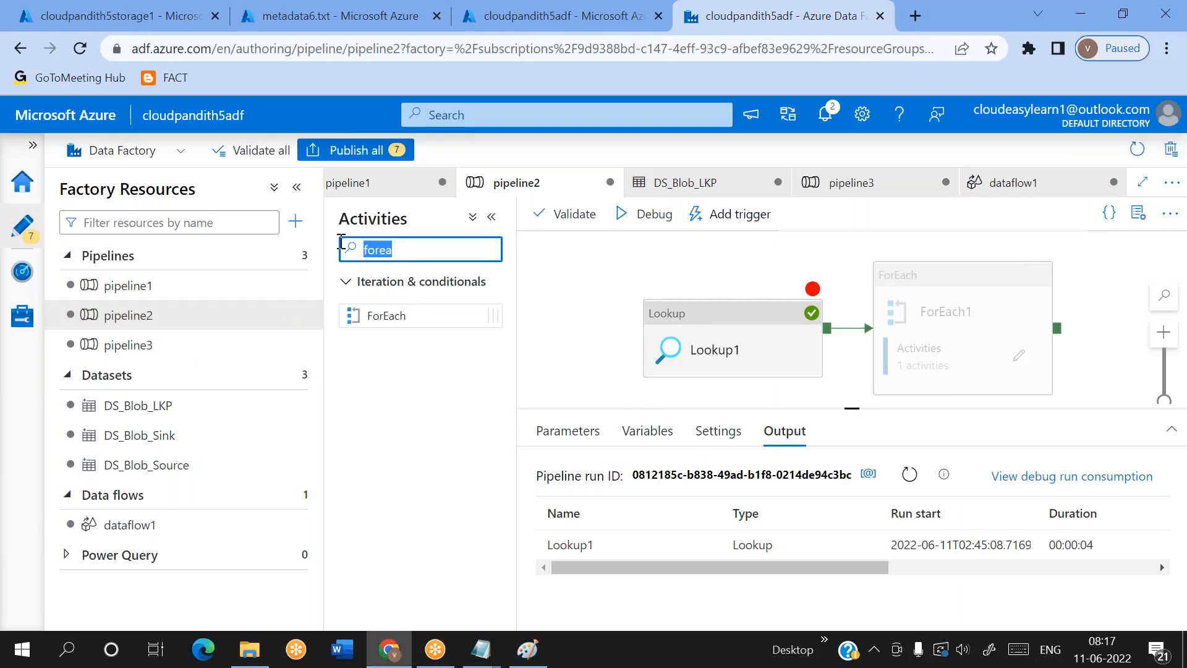
text(get)
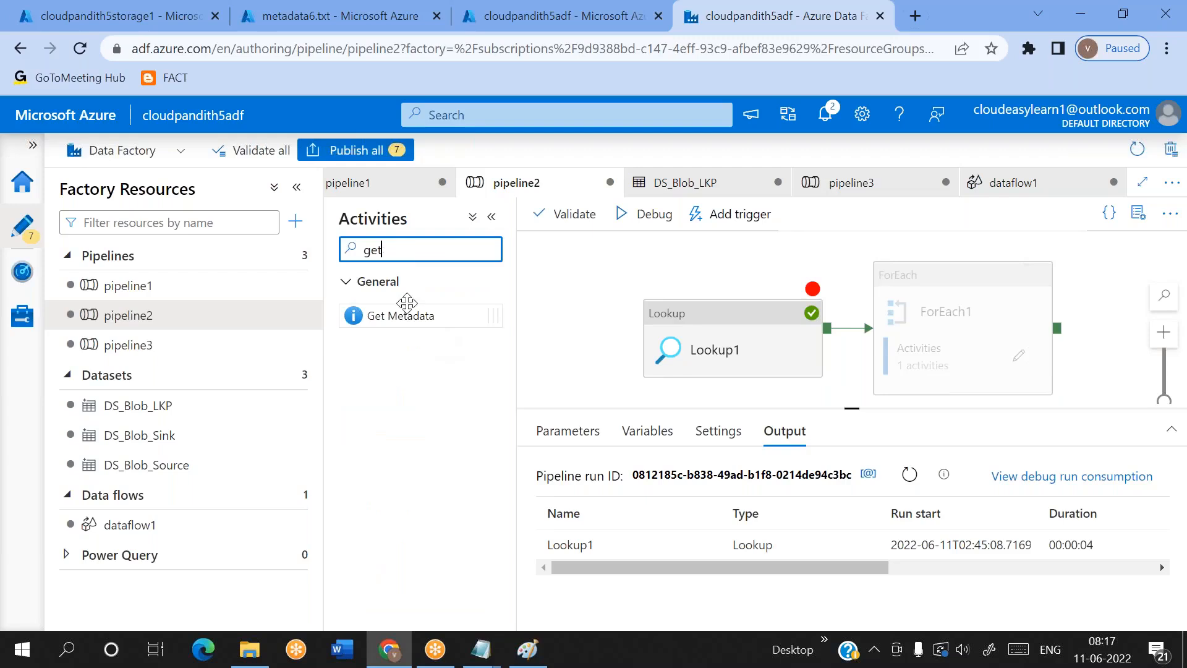
In pipeline3, replace the Lookup1 activity with a Get Metadata activity and show its dataset settings
click(209, 348)
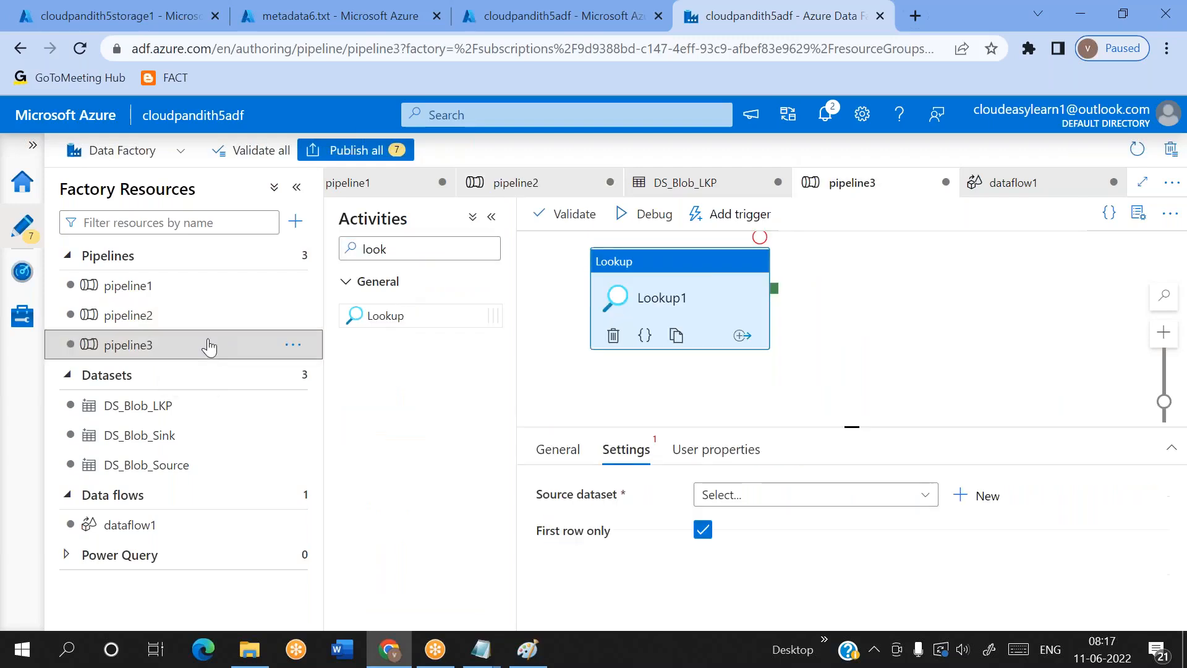
double_click(343, 248)
text(get)
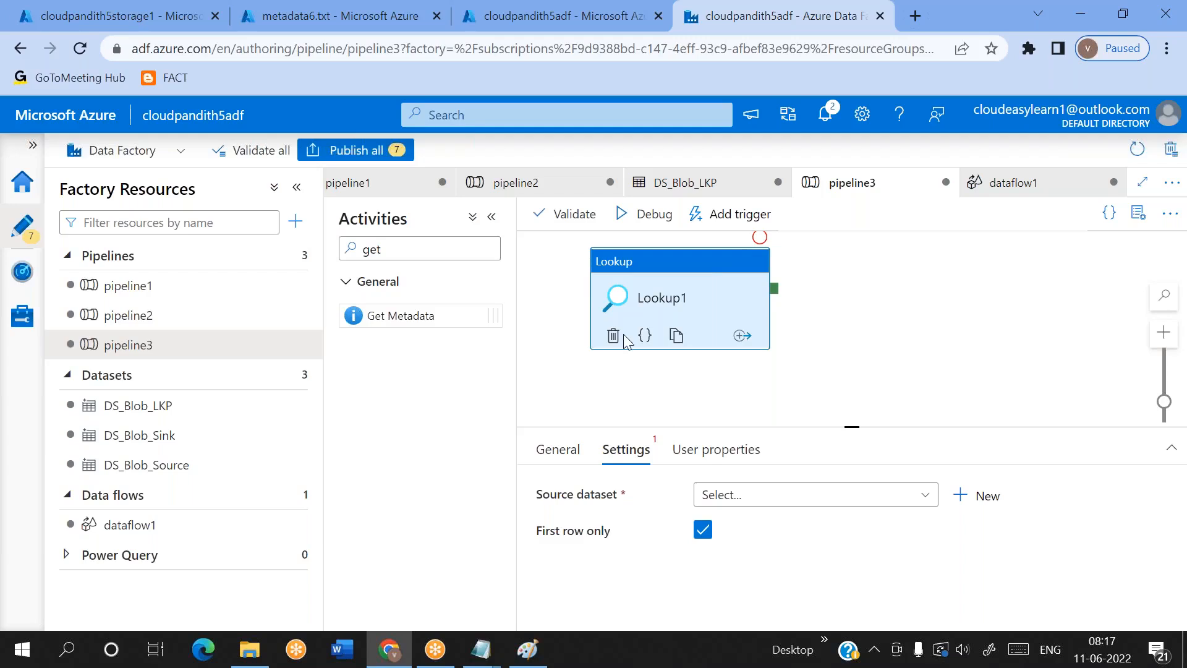
click(613, 335)
drag(444, 316, 739, 318)
click(635, 452)
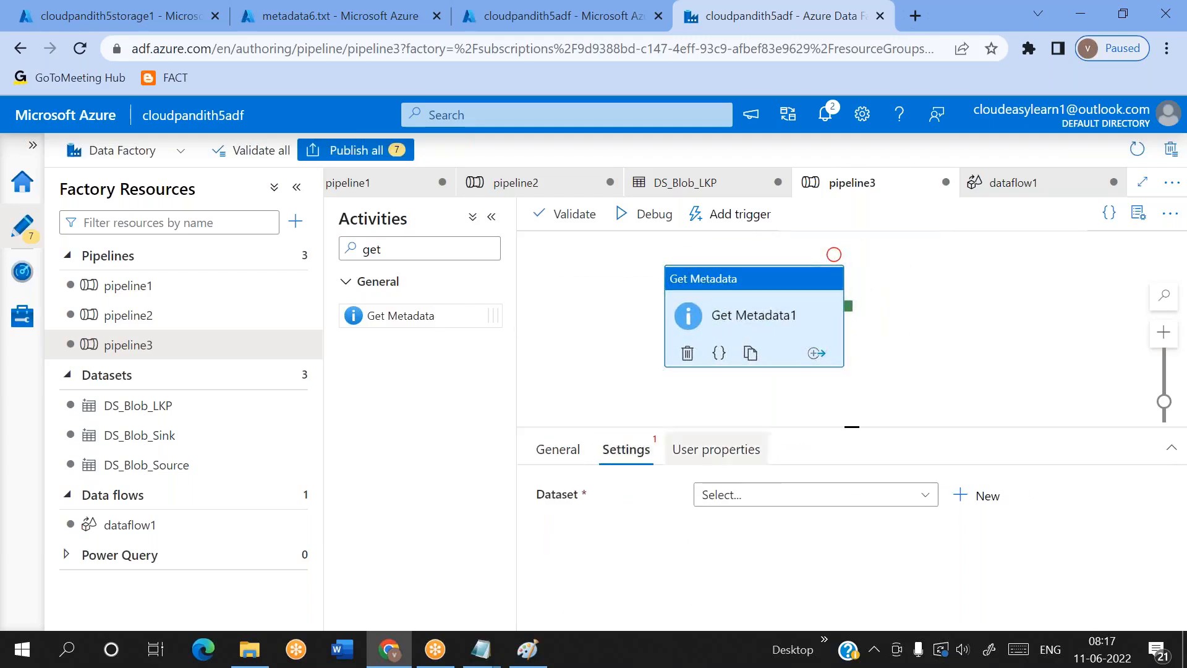
click(977, 498)
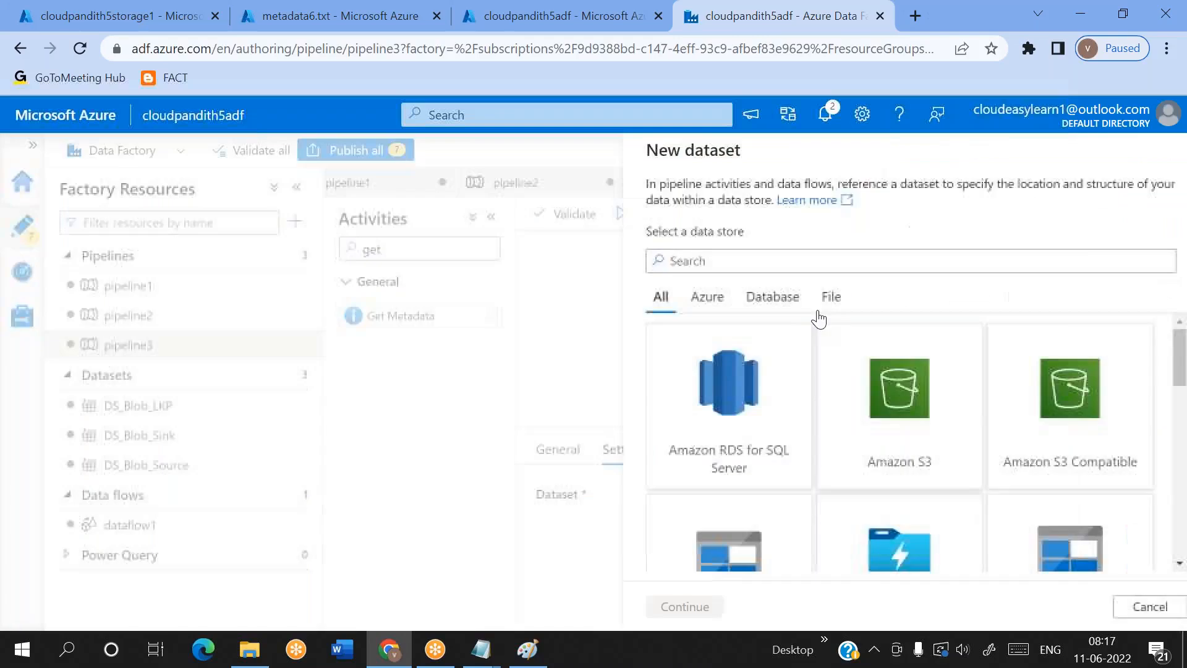
text(sql da)
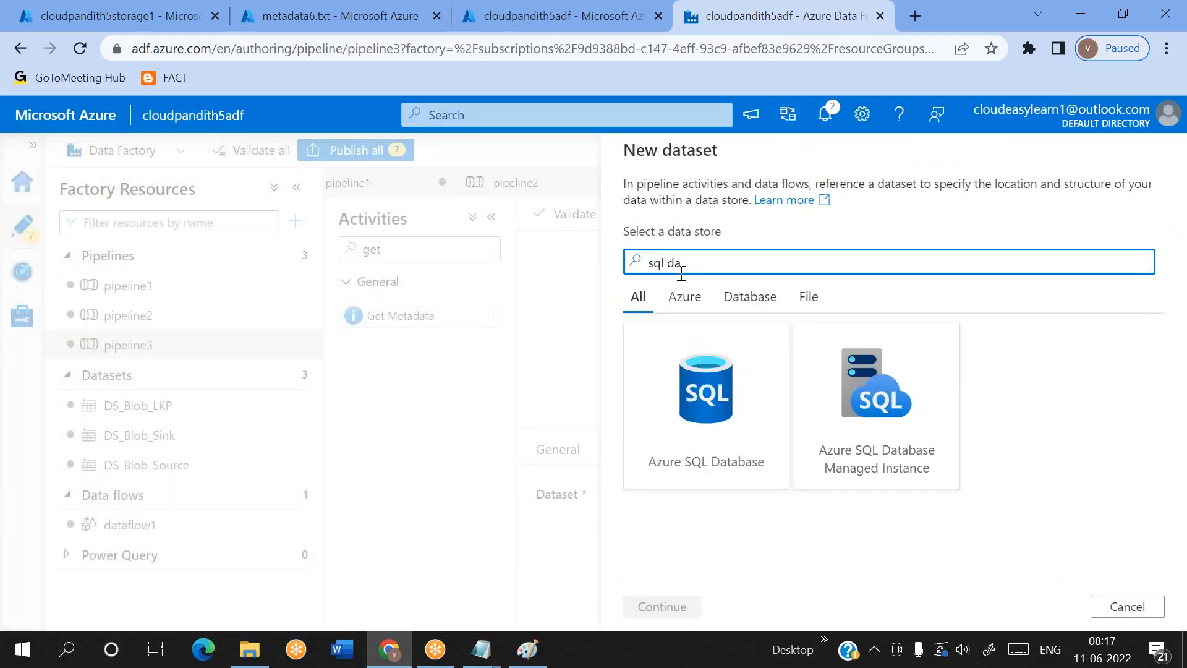
double_click(729, 346)
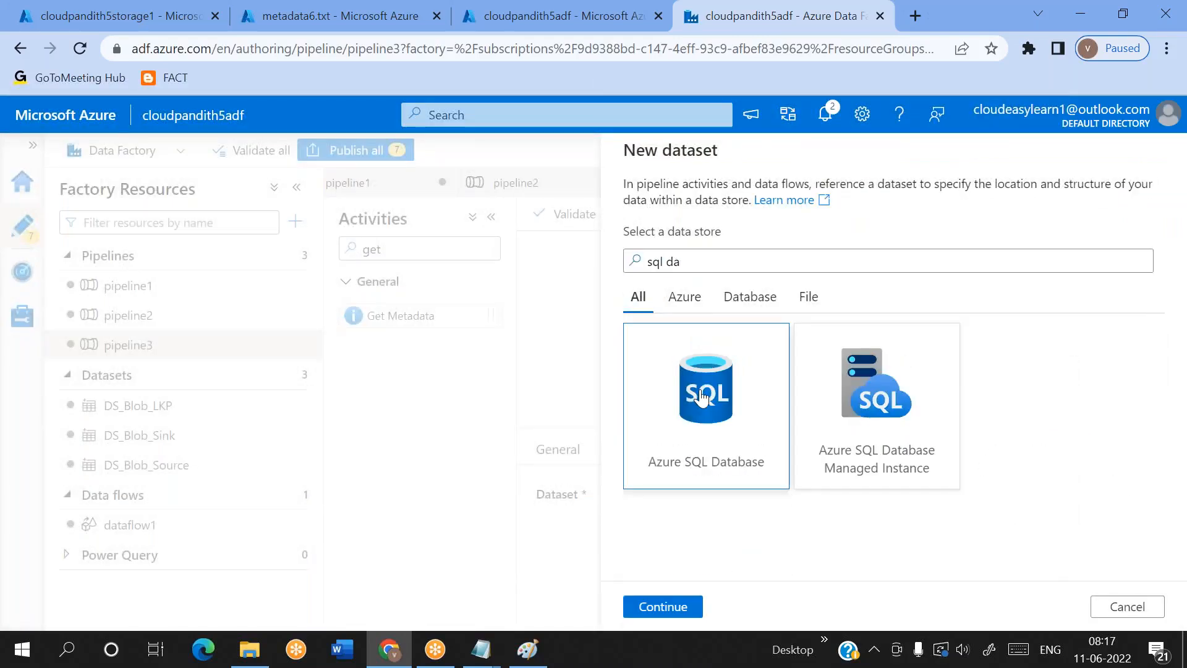
click(1134, 609)
click(512, 427)
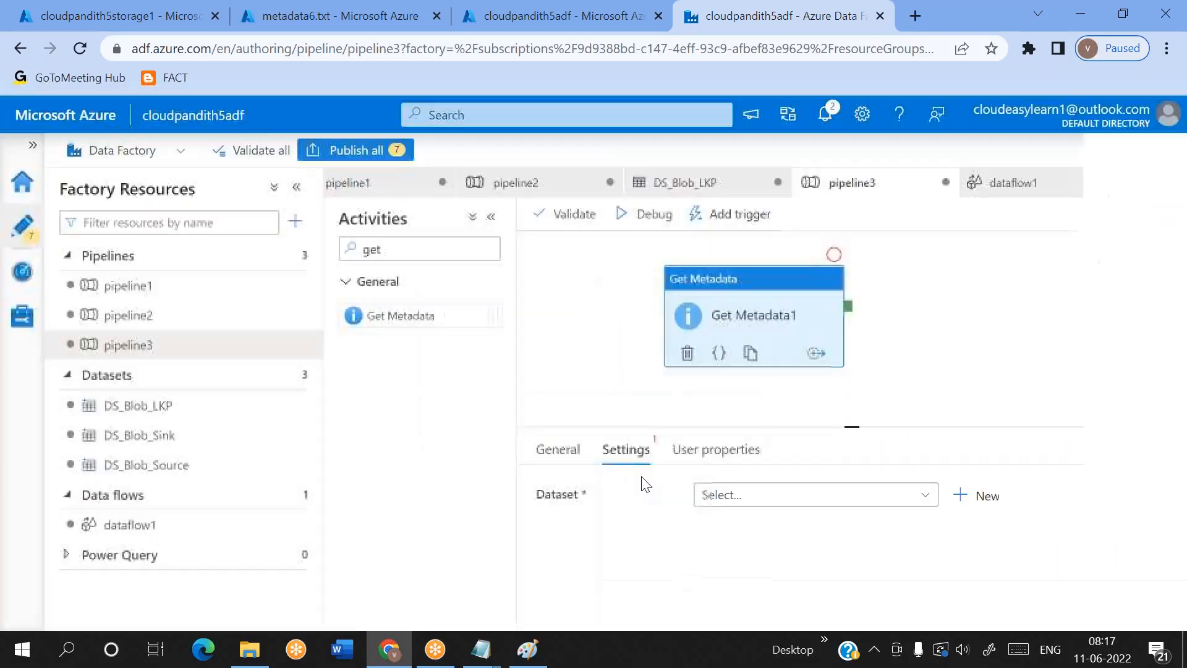
Select DS_Blob_Sink as the Get Metadata activity's dataset and look through the resulting settings
click(761, 498)
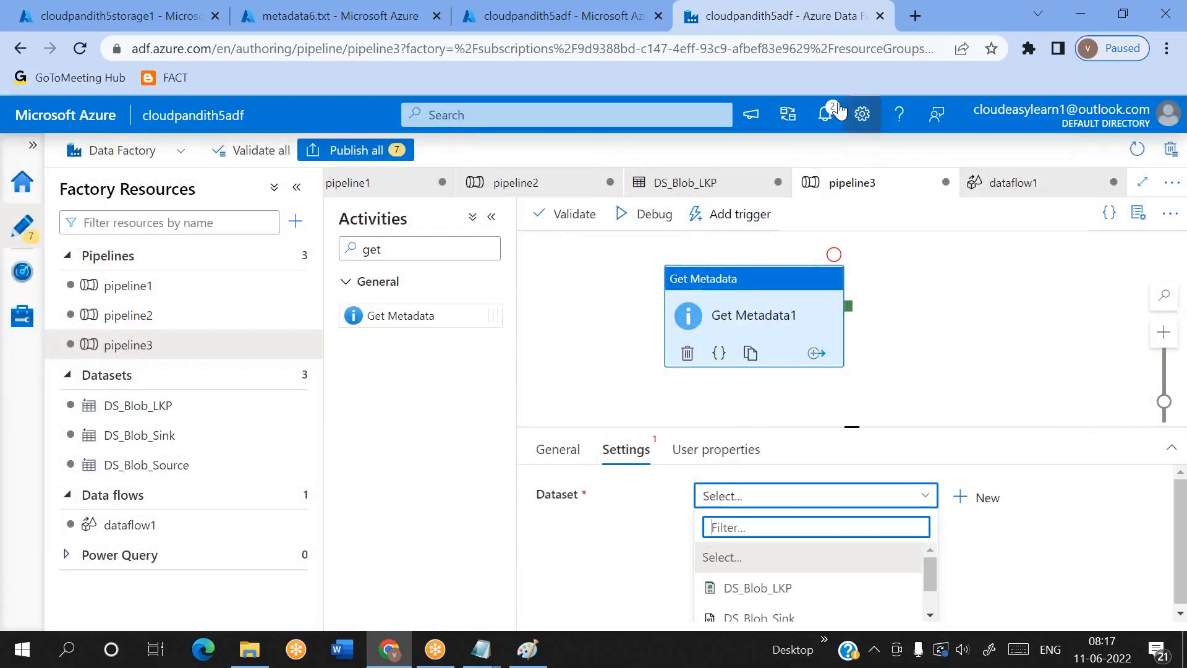
click(814, 31)
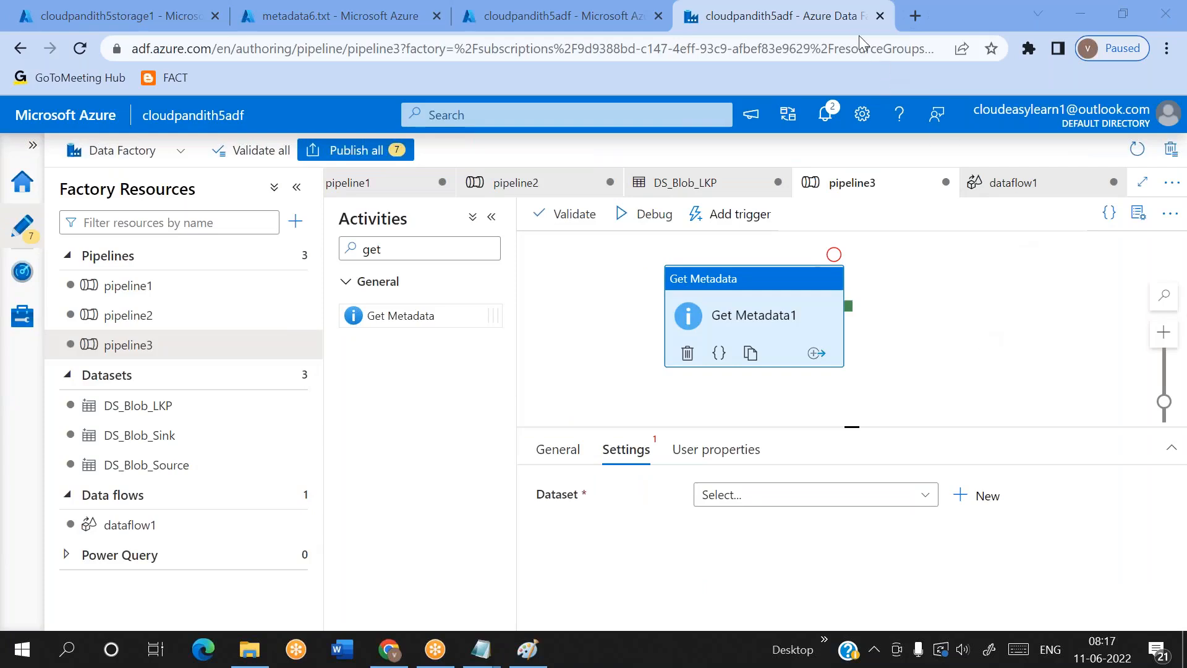
click(778, 495)
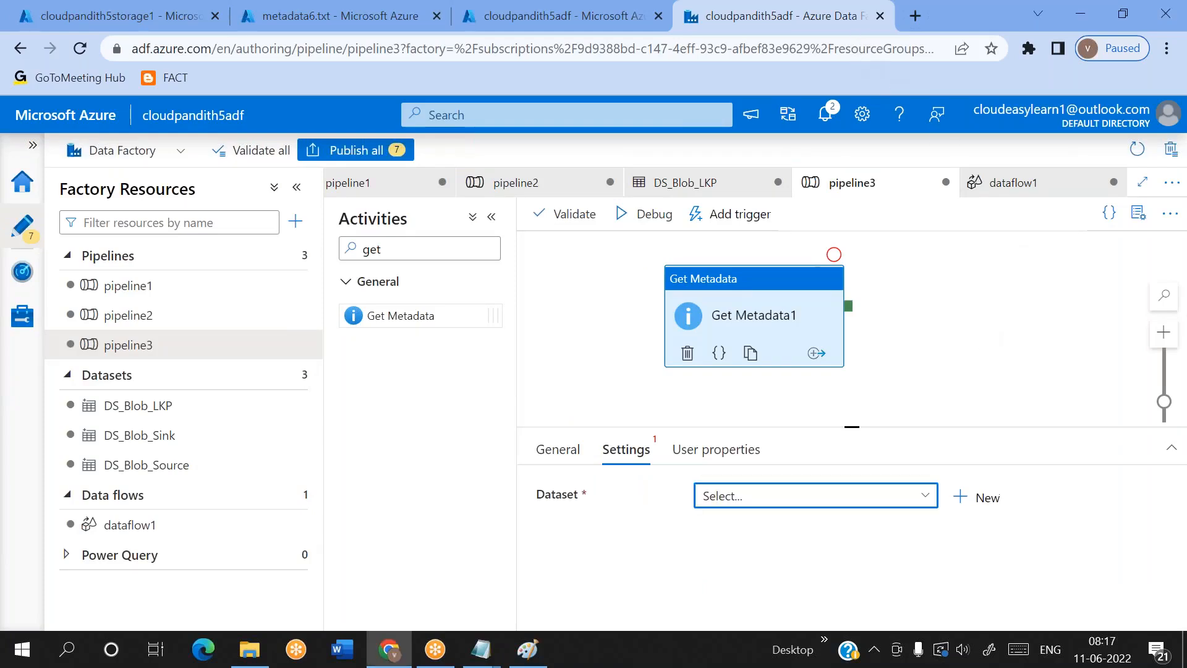
click(757, 615)
scroll(765, 535, down, 1)
scroll(765, 535, up, 1)
Set the Get Metadata dataset to DS_Blob_Source and its ds_param_srccontainer parameter to input
click(803, 492)
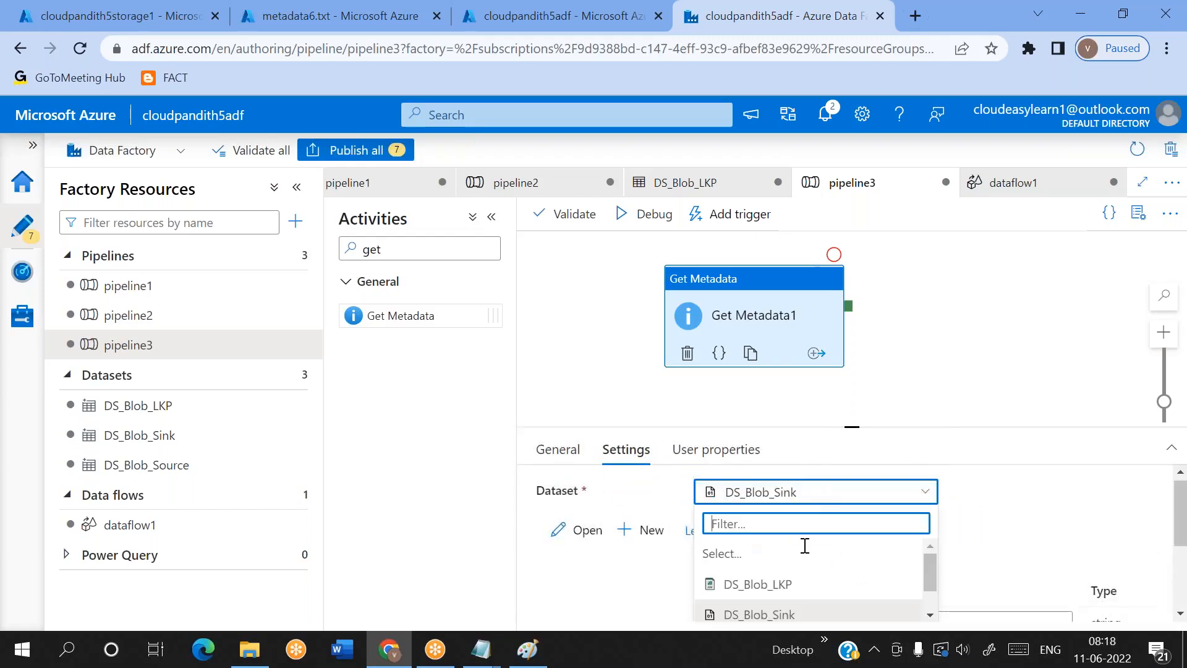
scroll(790, 601, down, 1)
click(757, 609)
scroll(890, 535, down, 1)
click(877, 514)
text(input)
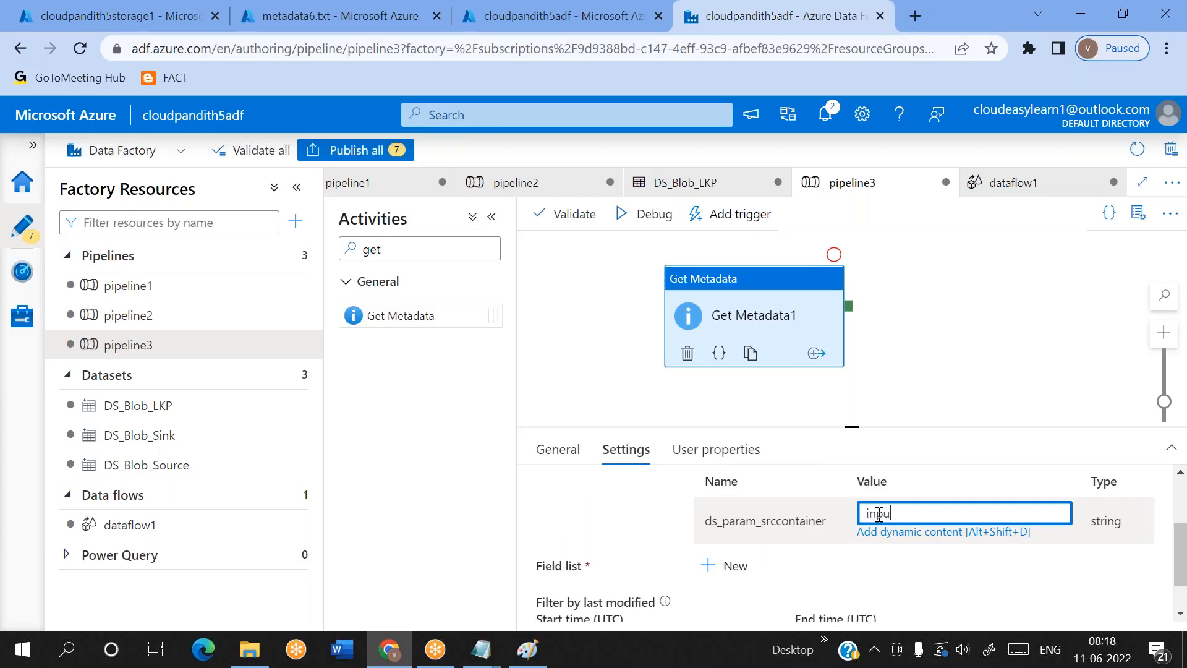
Add a Child items argument to the Get Metadata1 activity's field list
click(736, 564)
scroll(865, 568, down, 1)
click(848, 568)
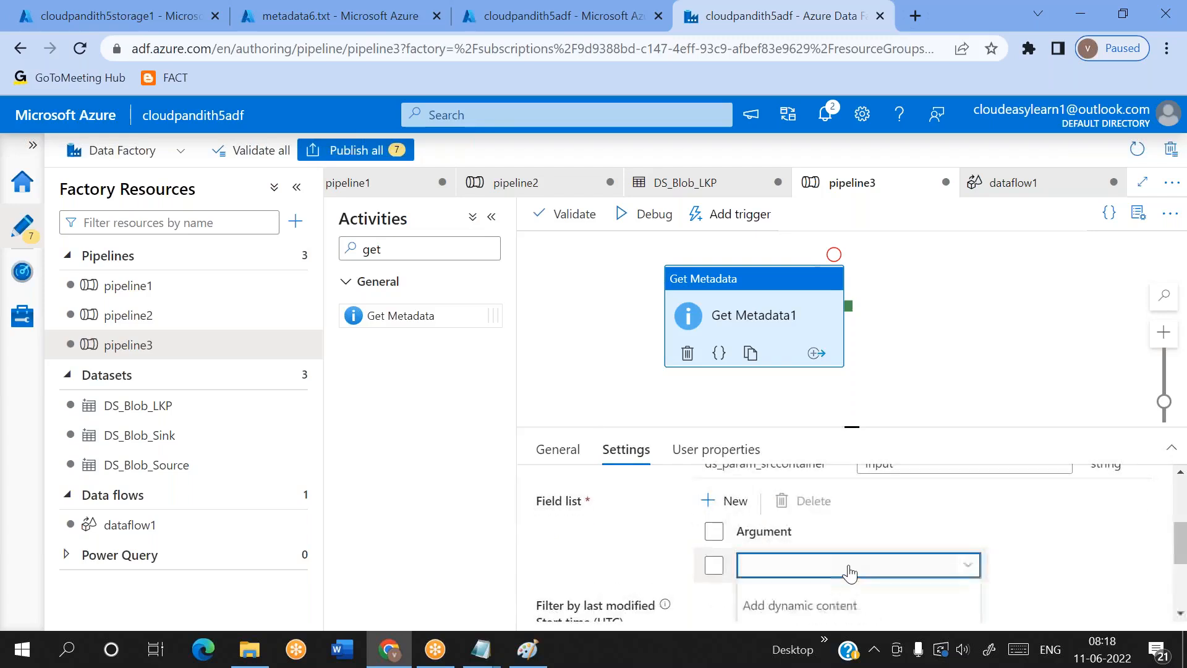
click(849, 567)
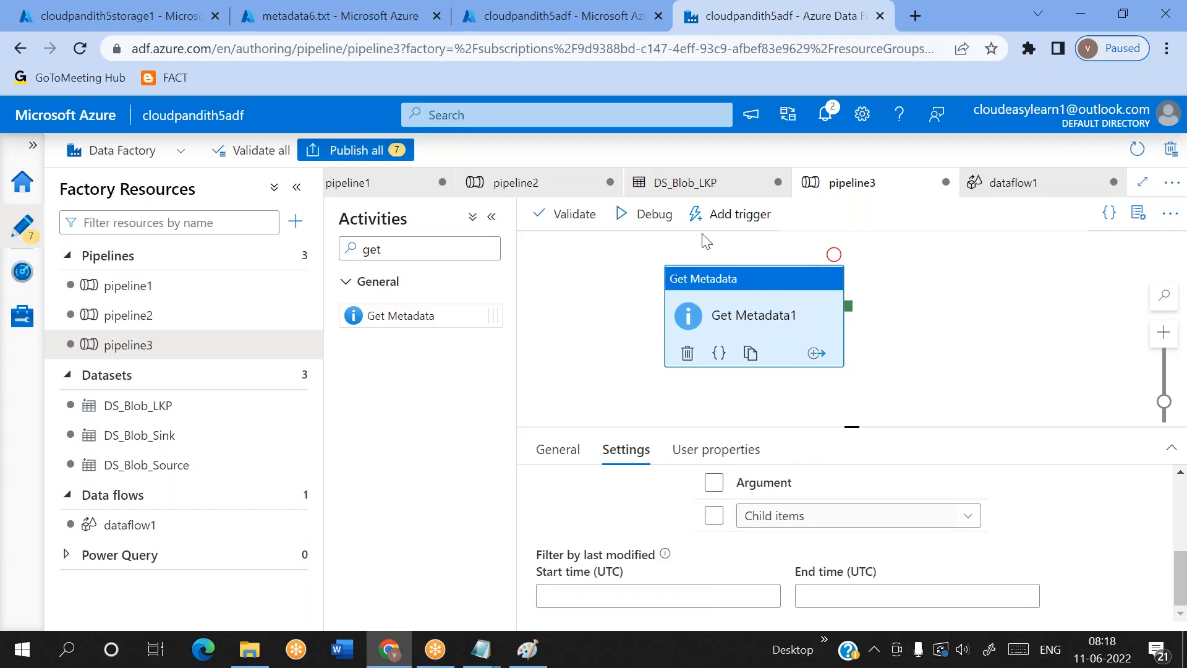
Debug pipeline3 and show the run output of the Get Metadata1 activity
click(649, 214)
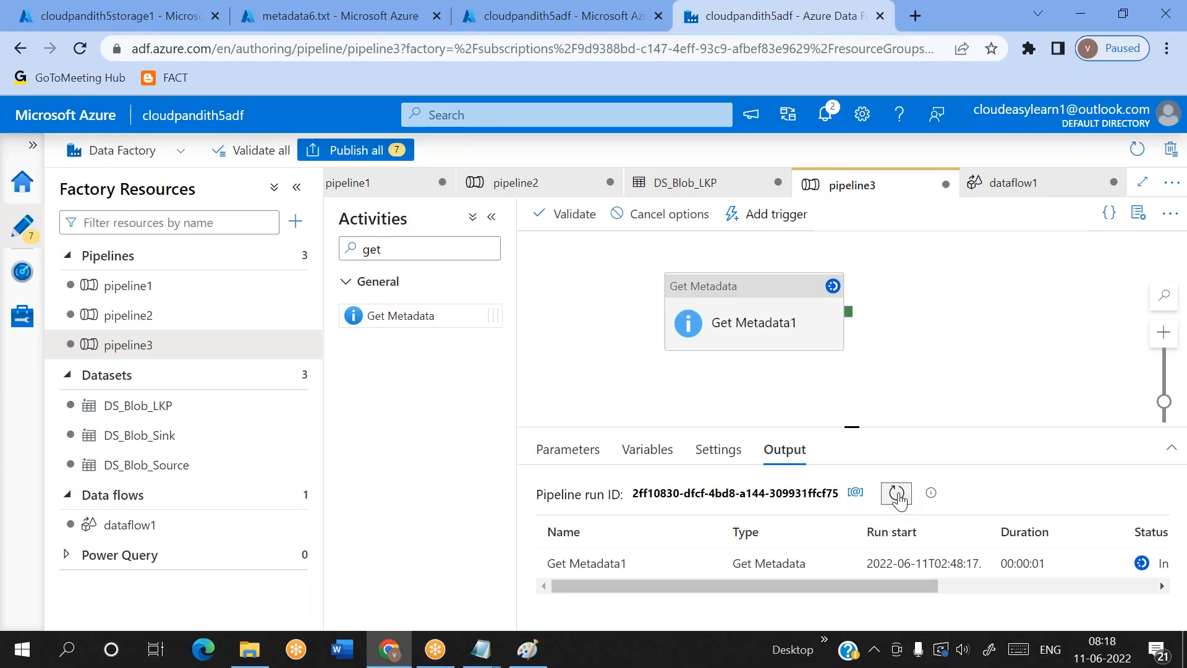
click(708, 563)
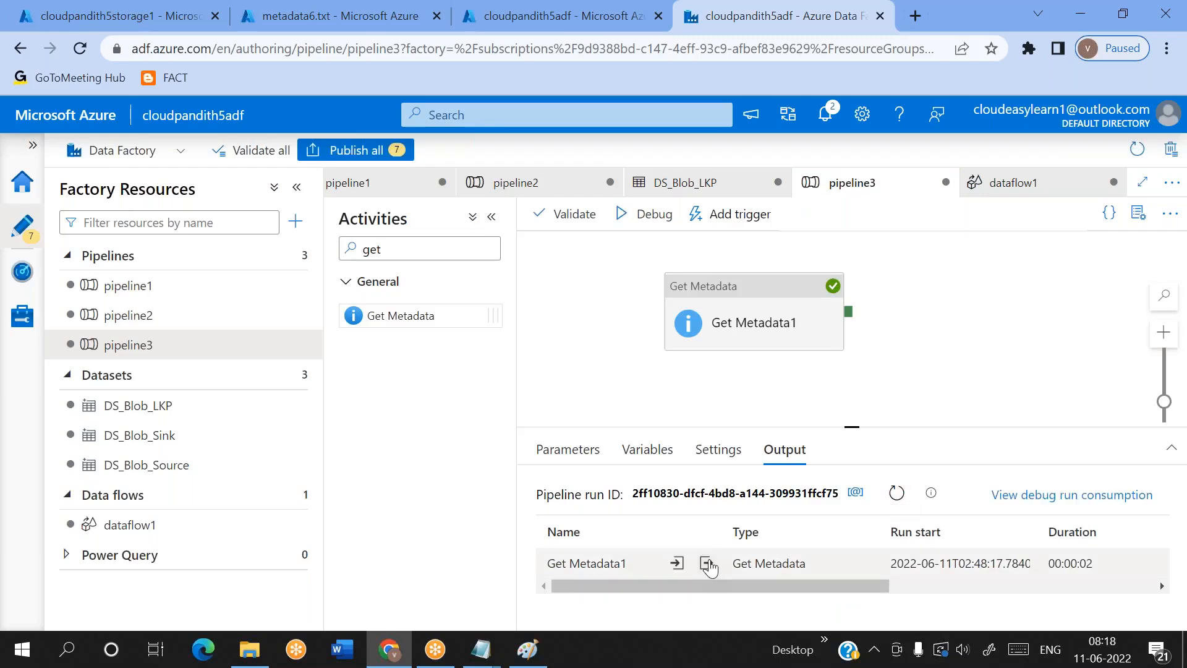
click(707, 563)
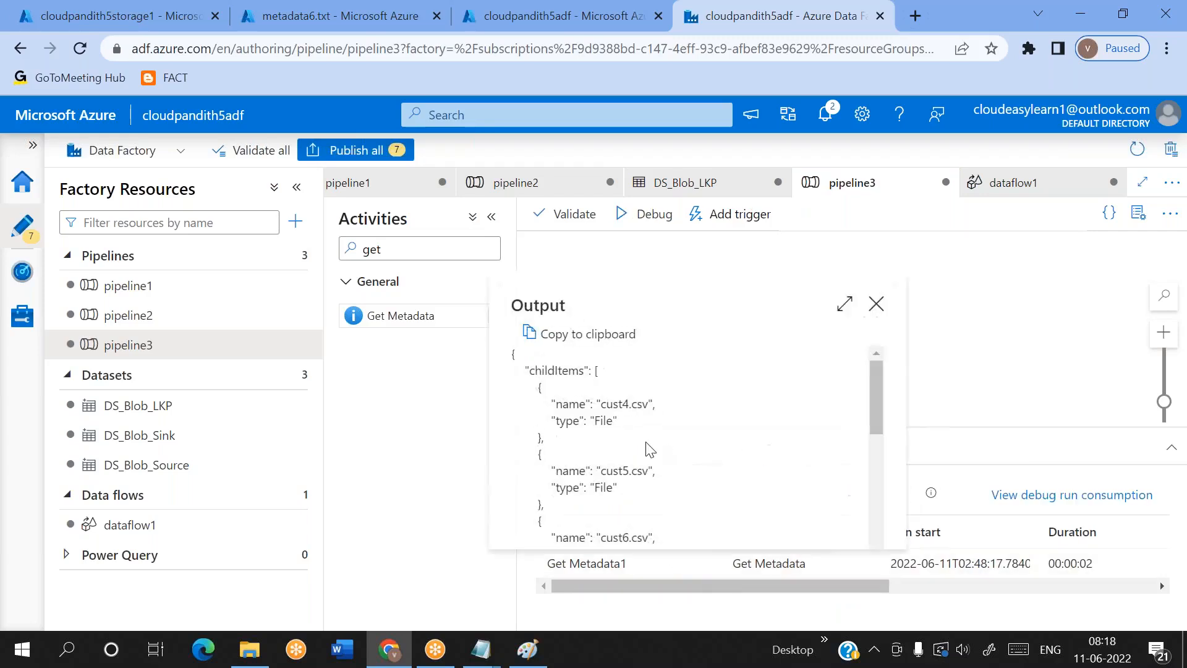
Examine the childItems array and its file entries in the Get Metadata1 output, and close the output
double_click(555, 371)
drag(606, 404, 643, 404)
drag(605, 470, 641, 469)
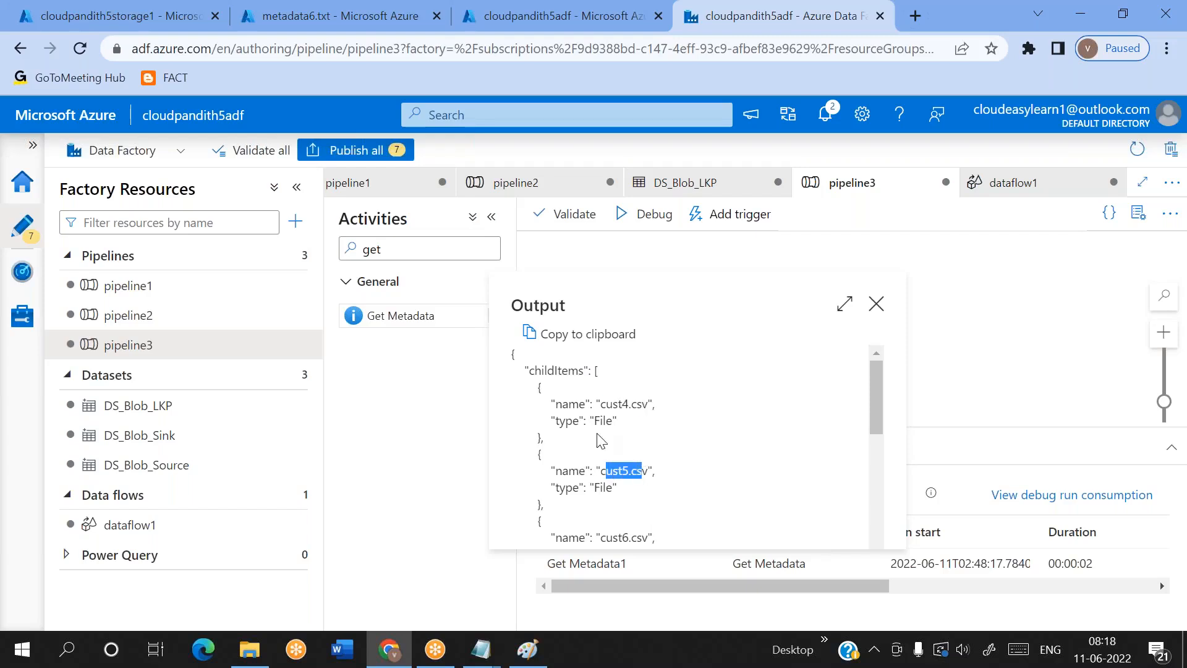
double_click(559, 370)
drag(560, 368, 593, 371)
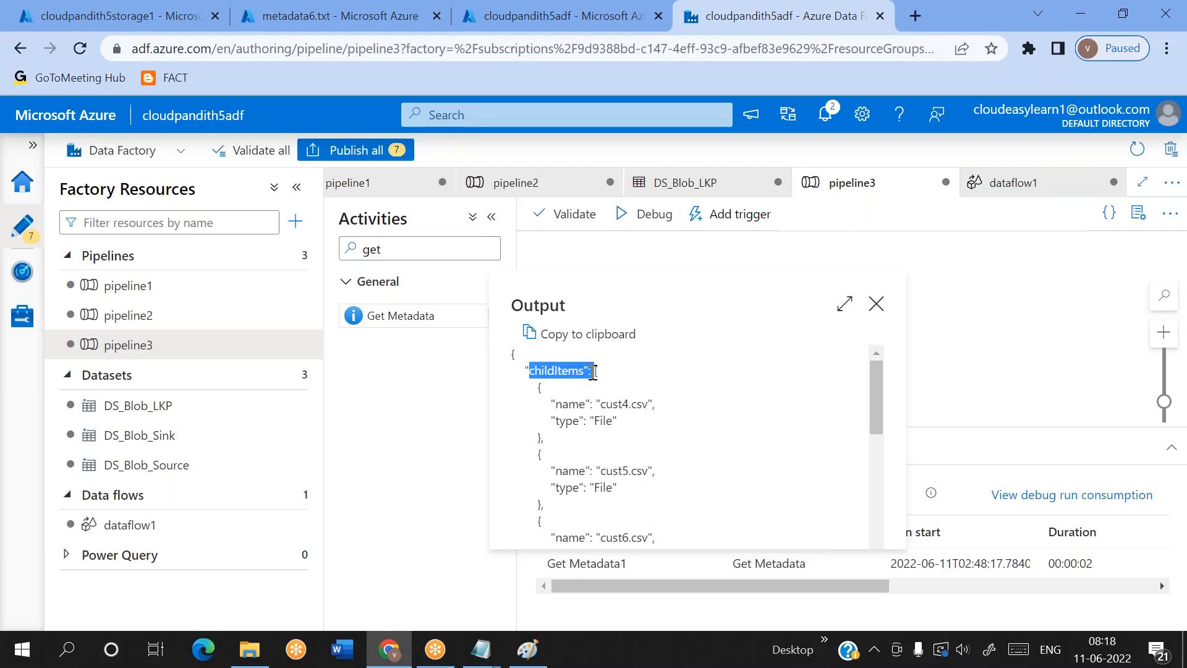
click(593, 371)
scroll(660, 457, down, 3)
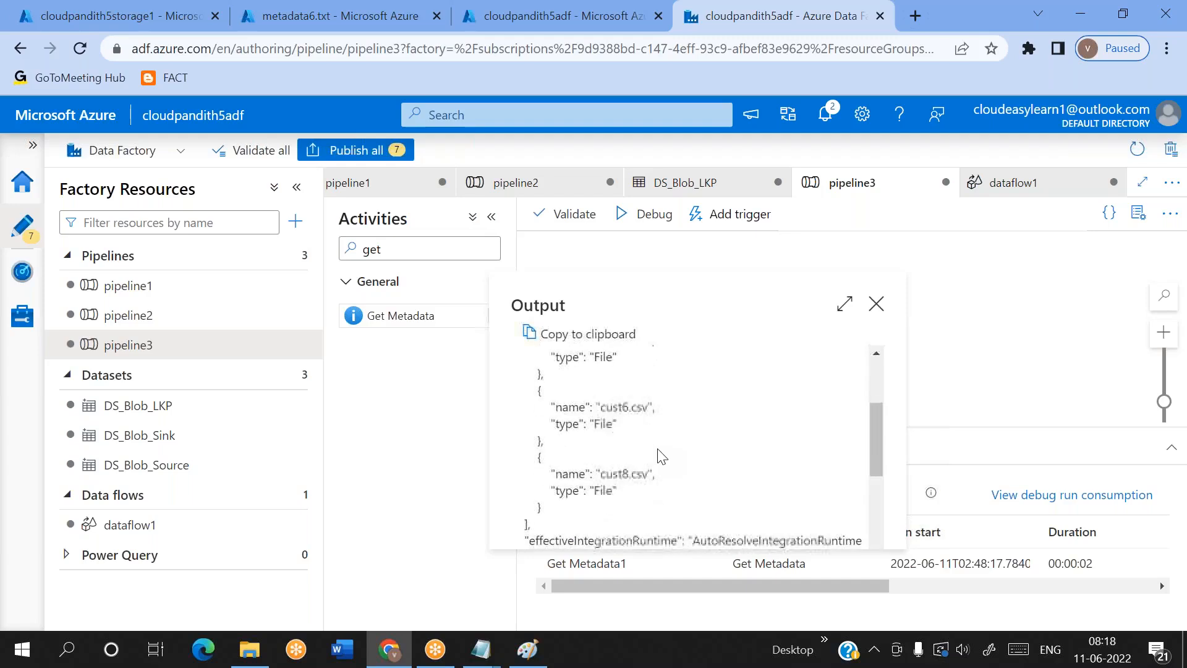
scroll(660, 456, up, 3)
drag(595, 371, 616, 488)
click(602, 436)
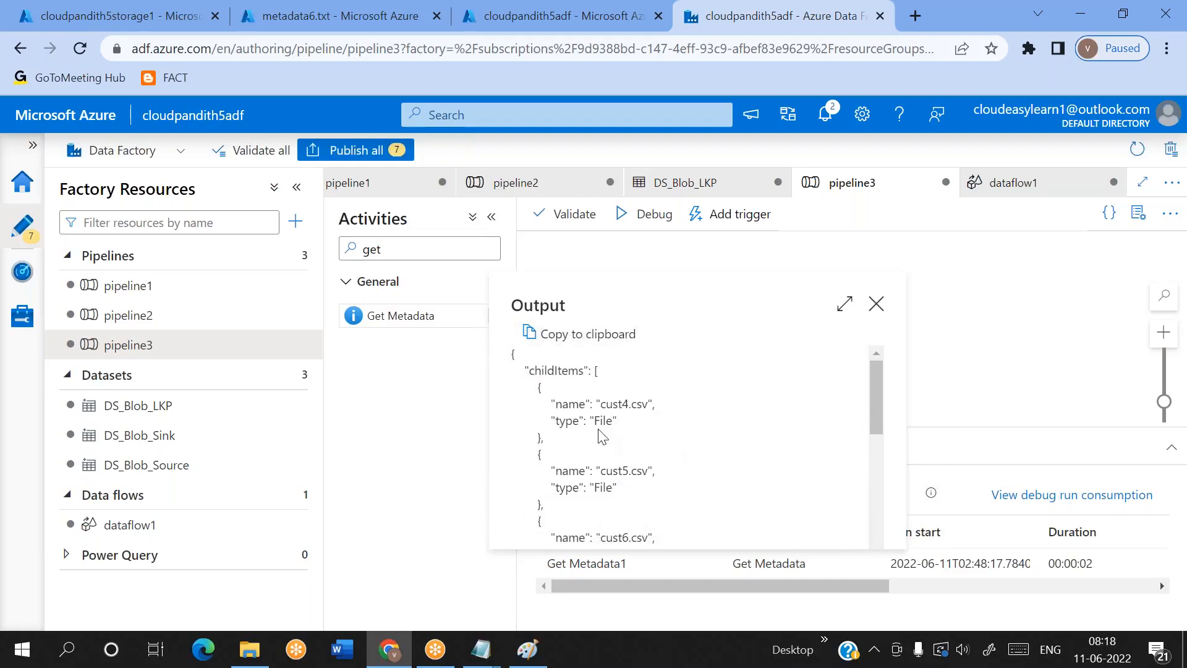
double_click(557, 370)
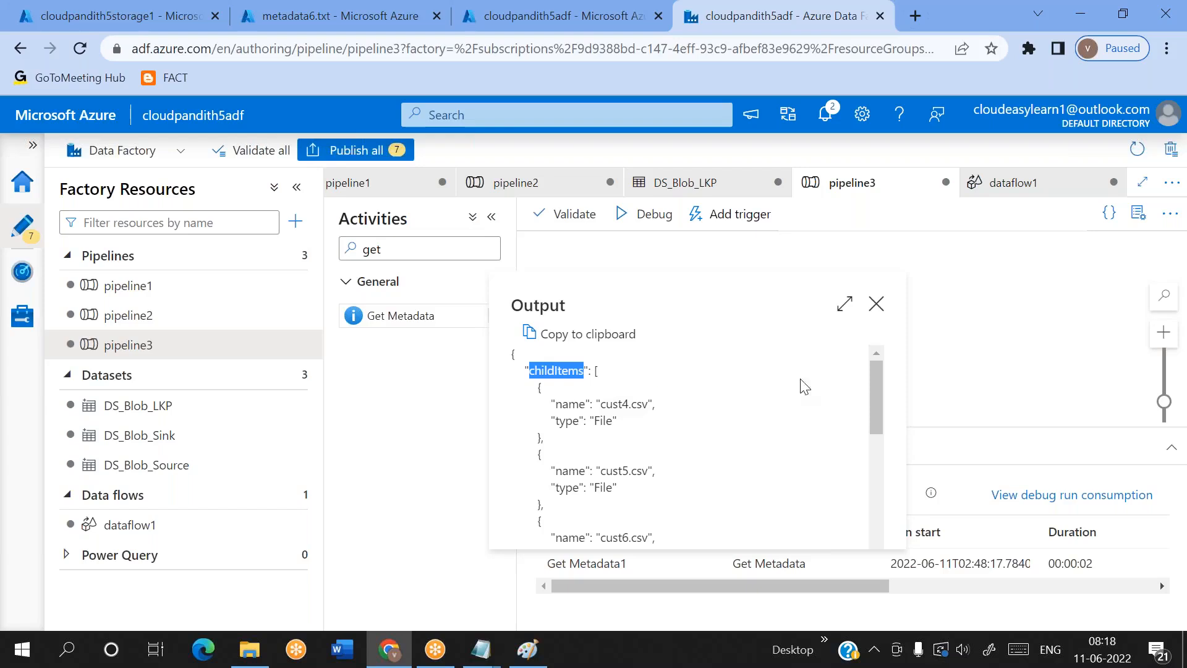
click(866, 308)
click(877, 304)
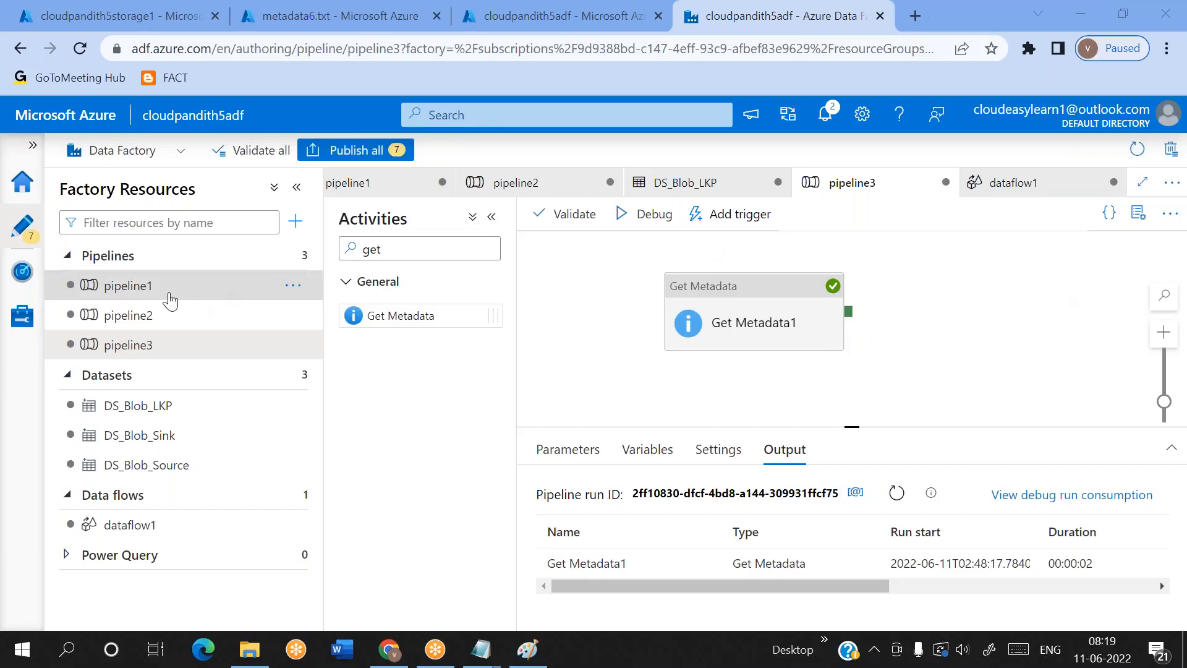
Delete pipeline3 from the factory resources
click(155, 314)
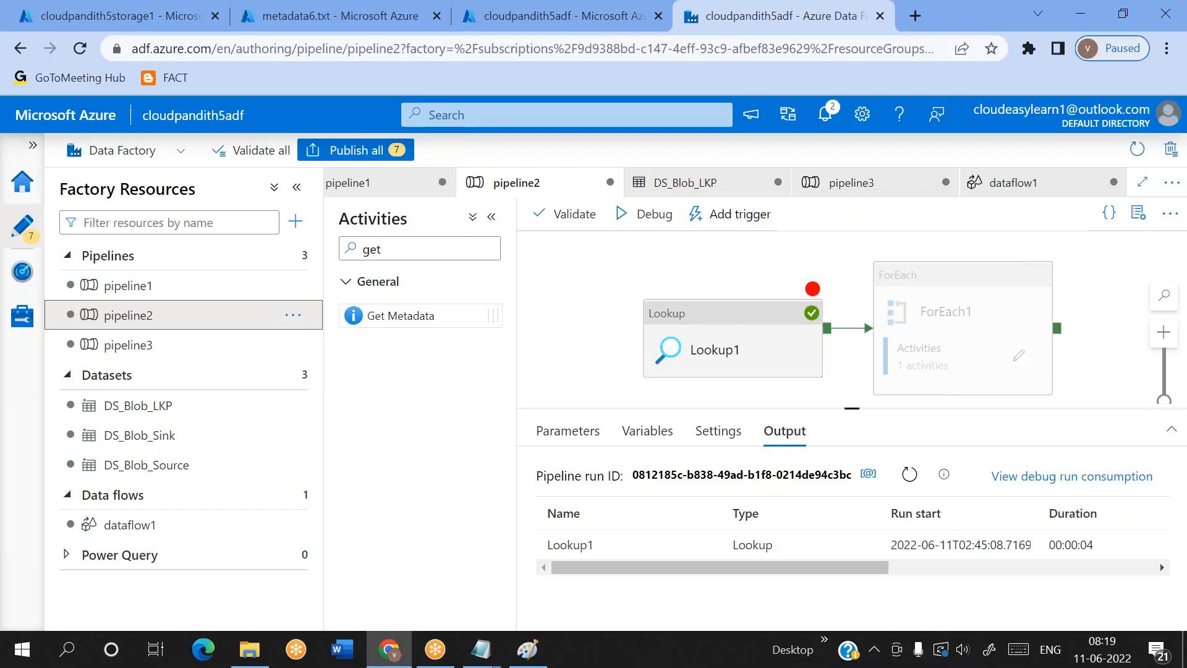
click(864, 53)
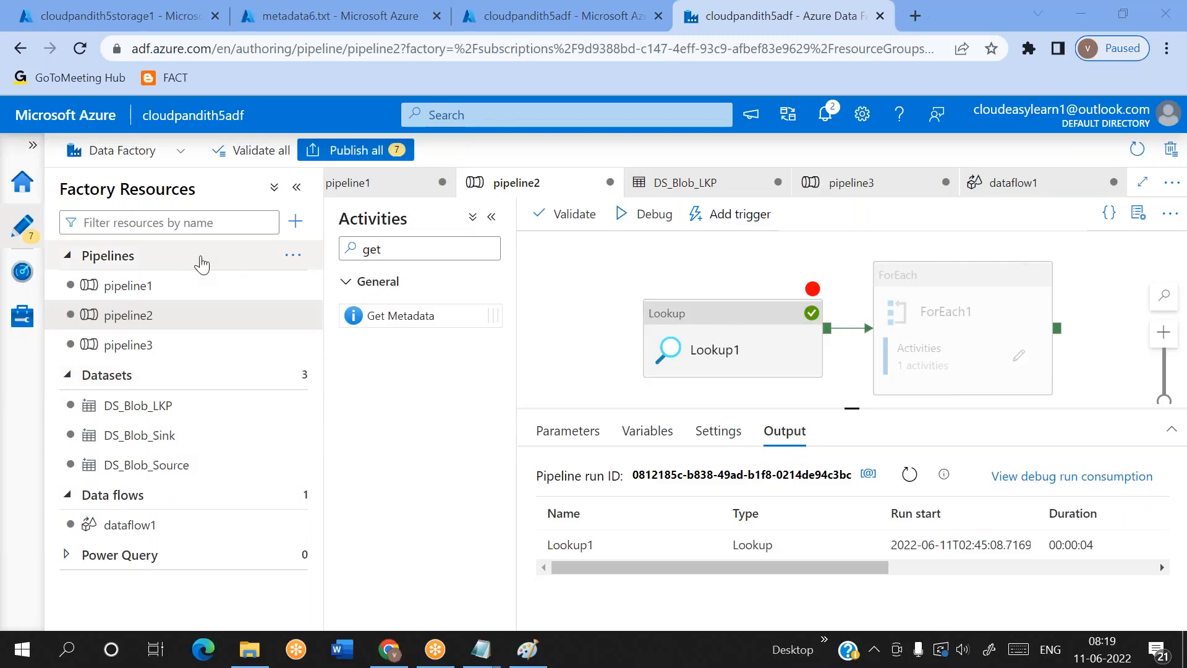
click(291, 316)
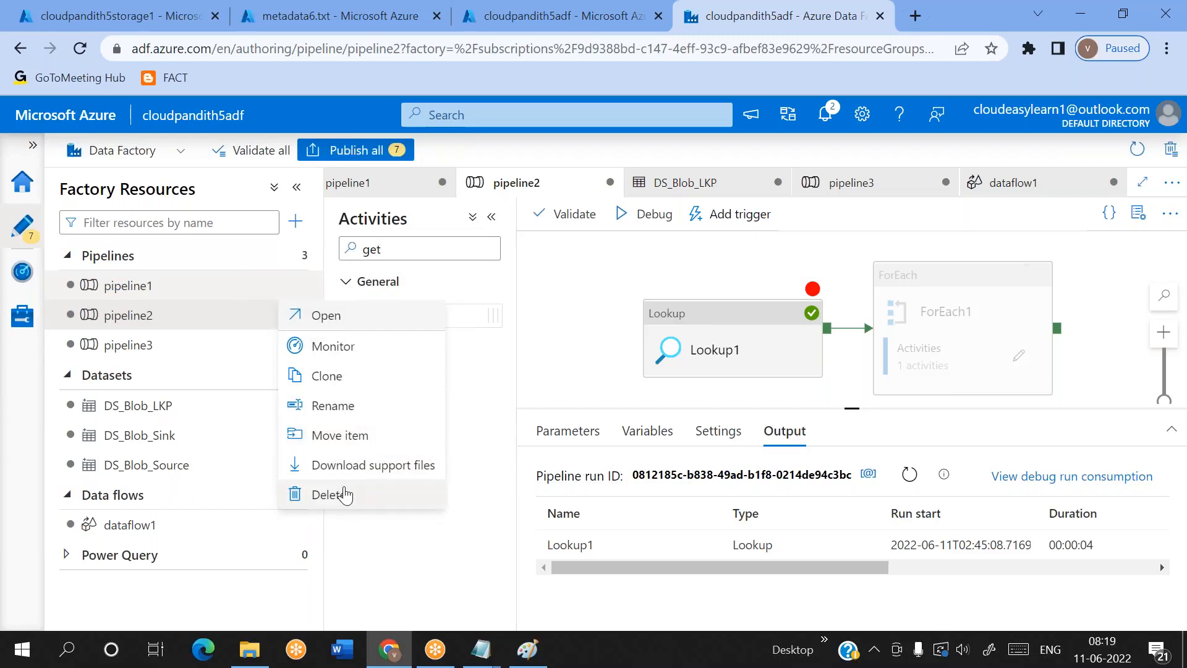
click(159, 350)
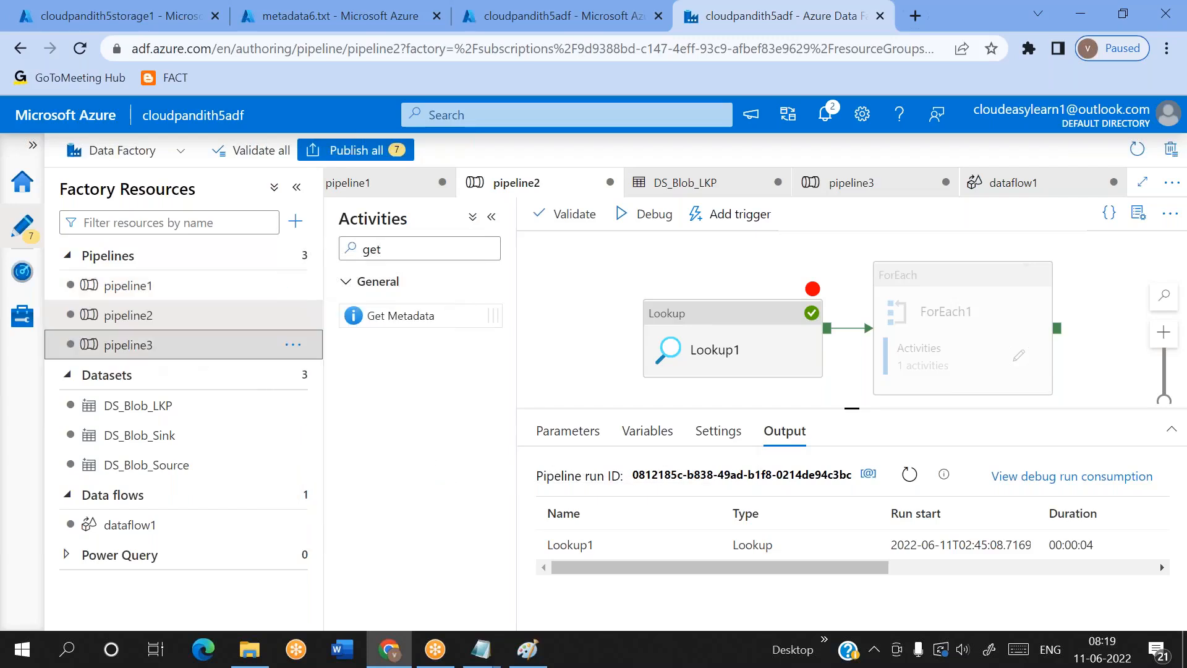
click(292, 344)
click(322, 554)
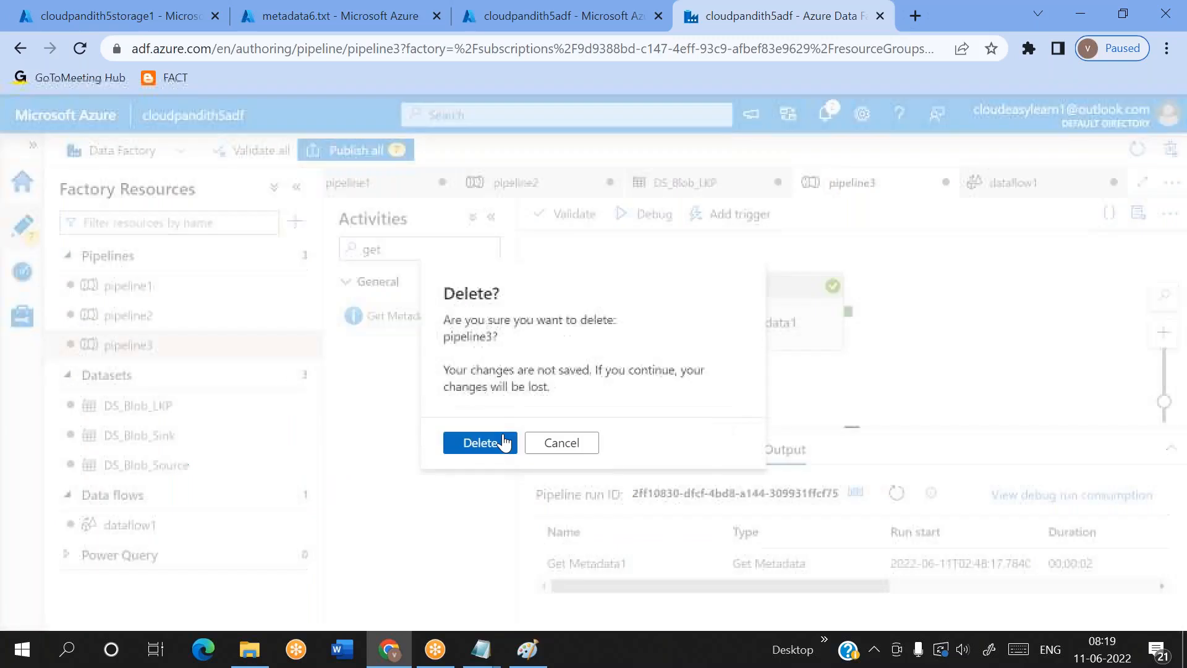
click(480, 443)
Delete pipeline1 from the factory resources, discarding its unsaved changes
click(138, 285)
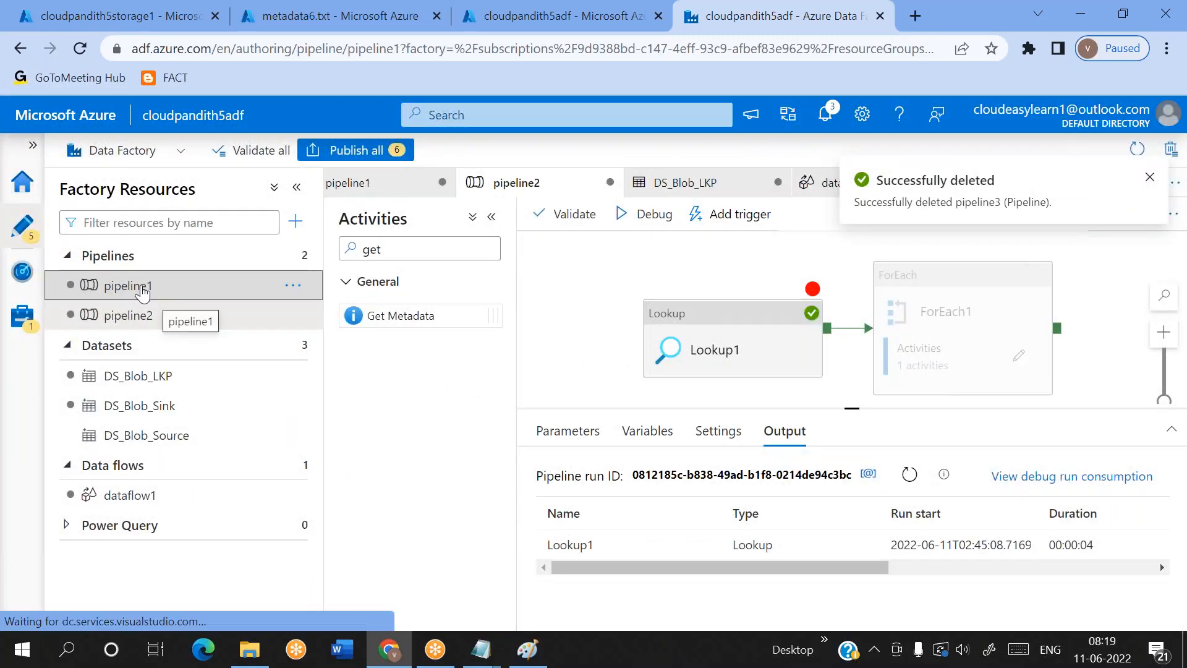
click(294, 285)
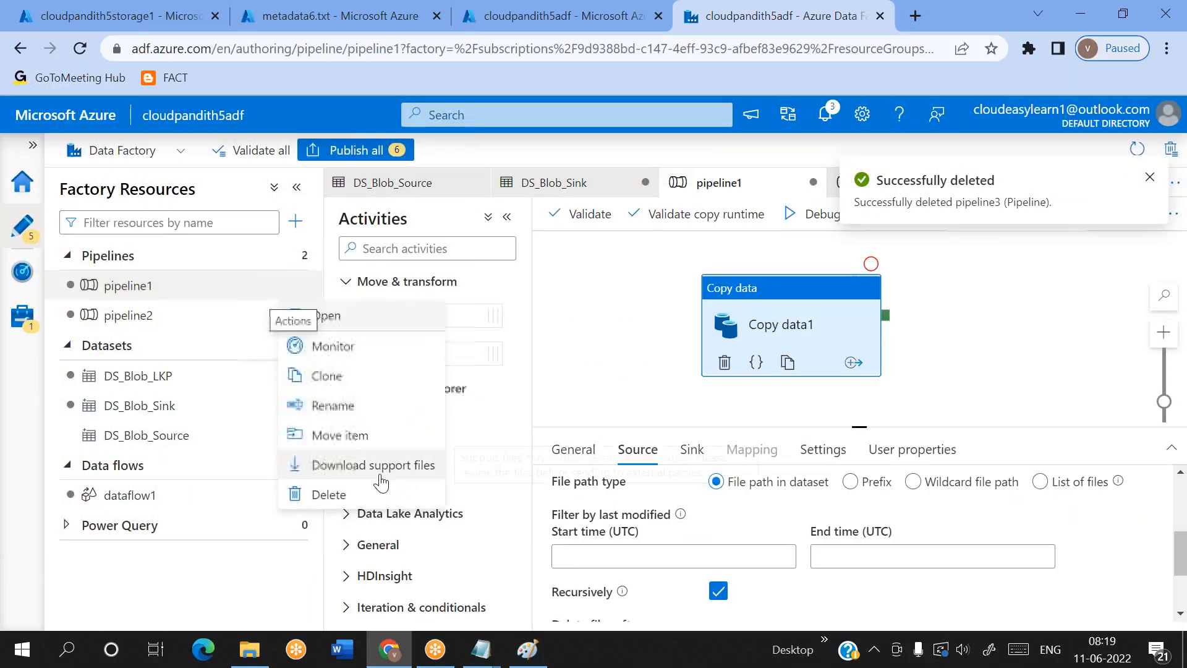
click(336, 494)
click(480, 442)
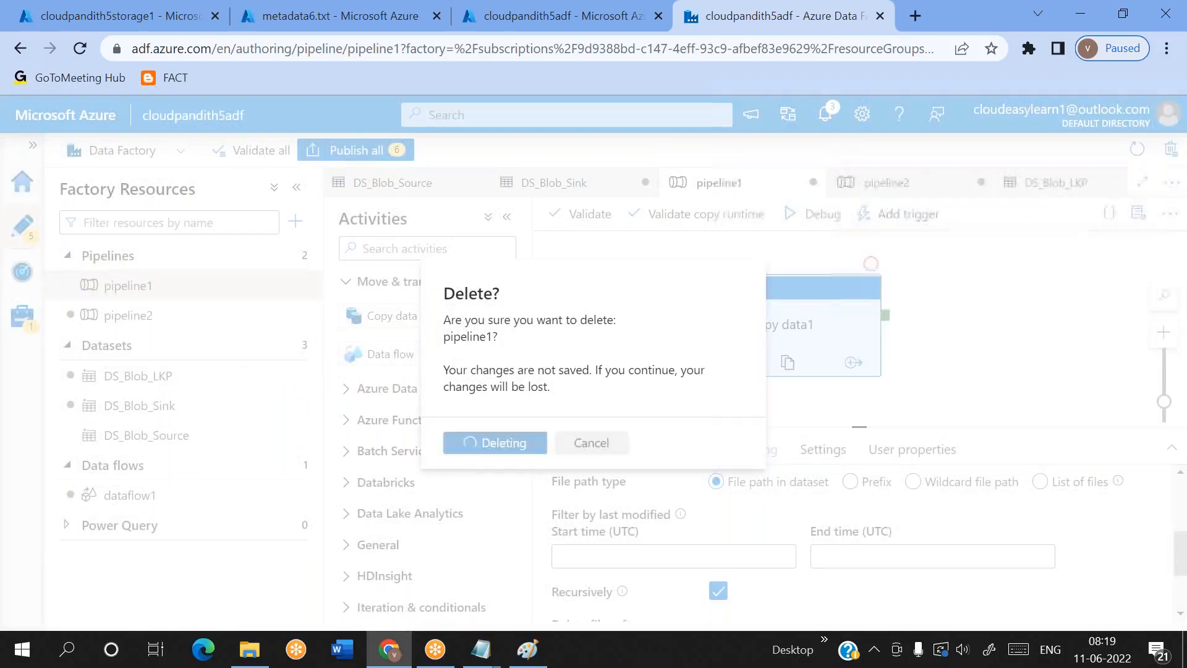
Review pipeline2's Lookup1 and ForEach1 activities, including the source settings of the Copy data1 activity inside the loop
click(144, 286)
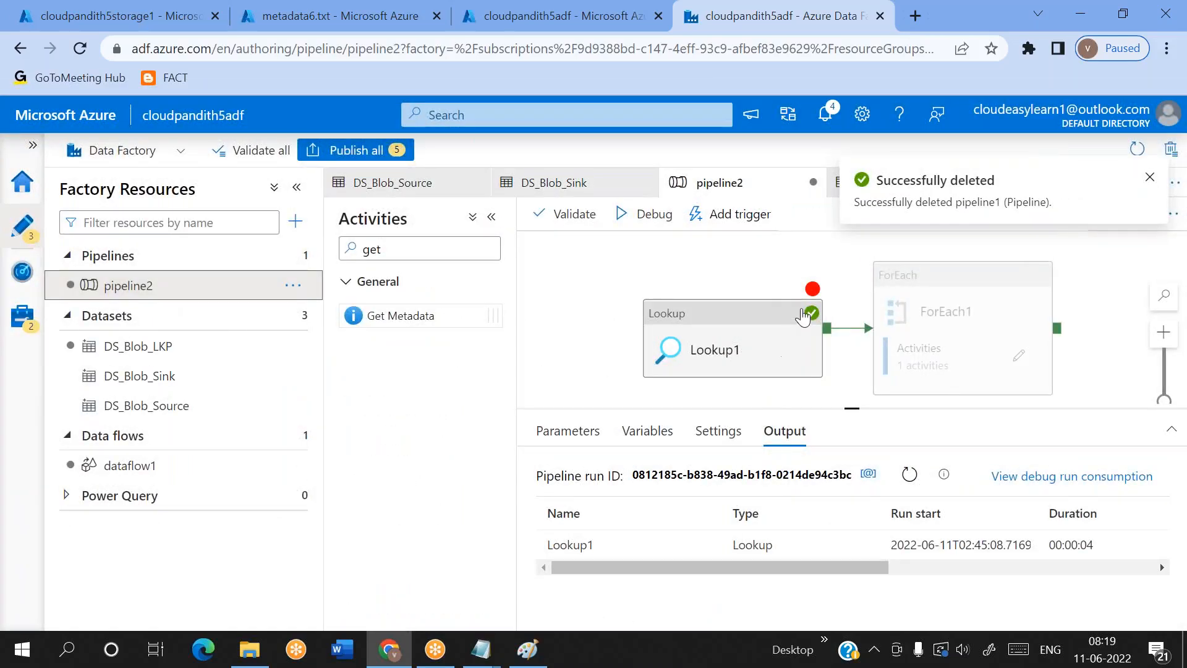
click(724, 326)
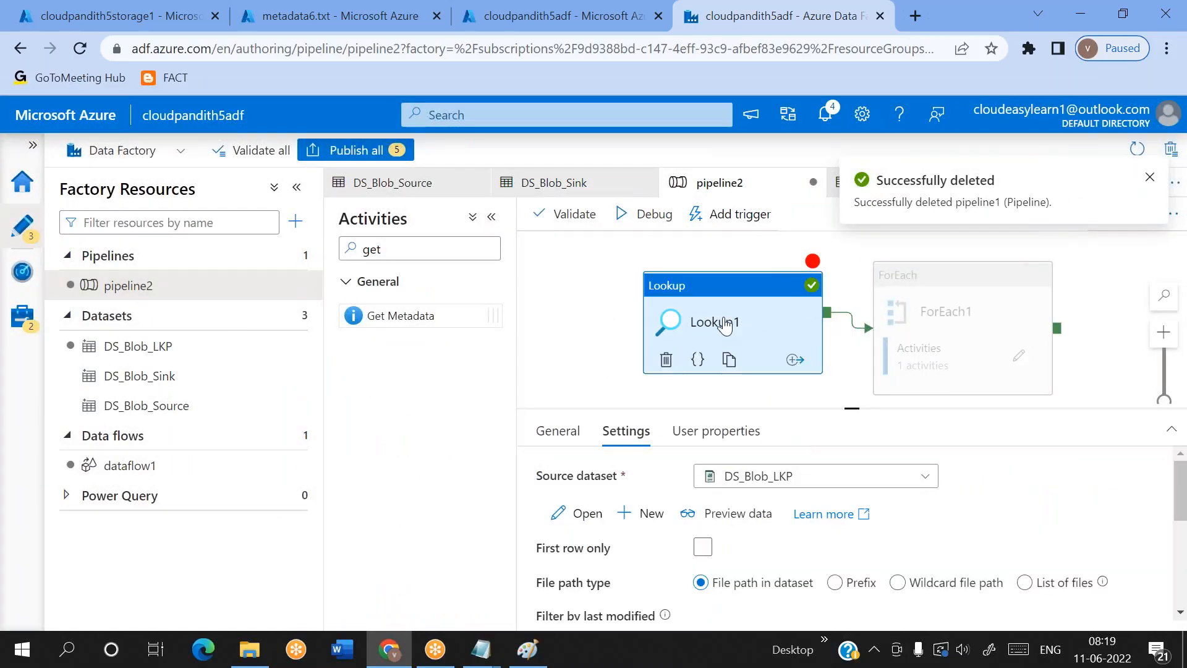
click(1008, 317)
click(1018, 356)
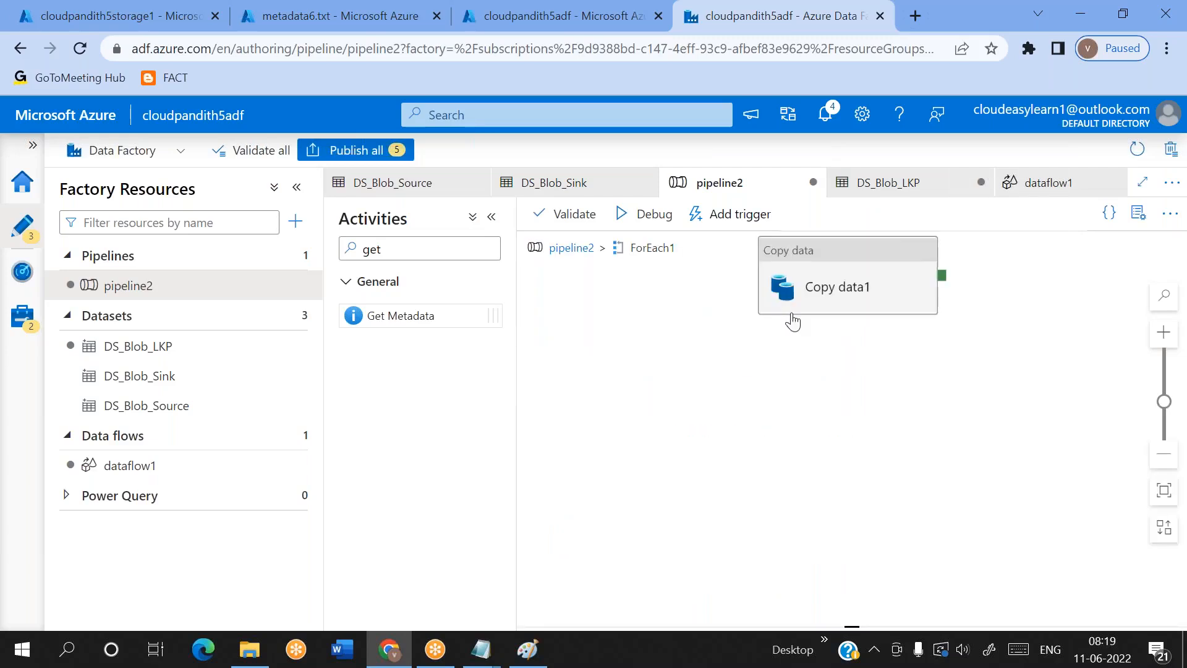
click(816, 286)
drag(819, 280, 732, 351)
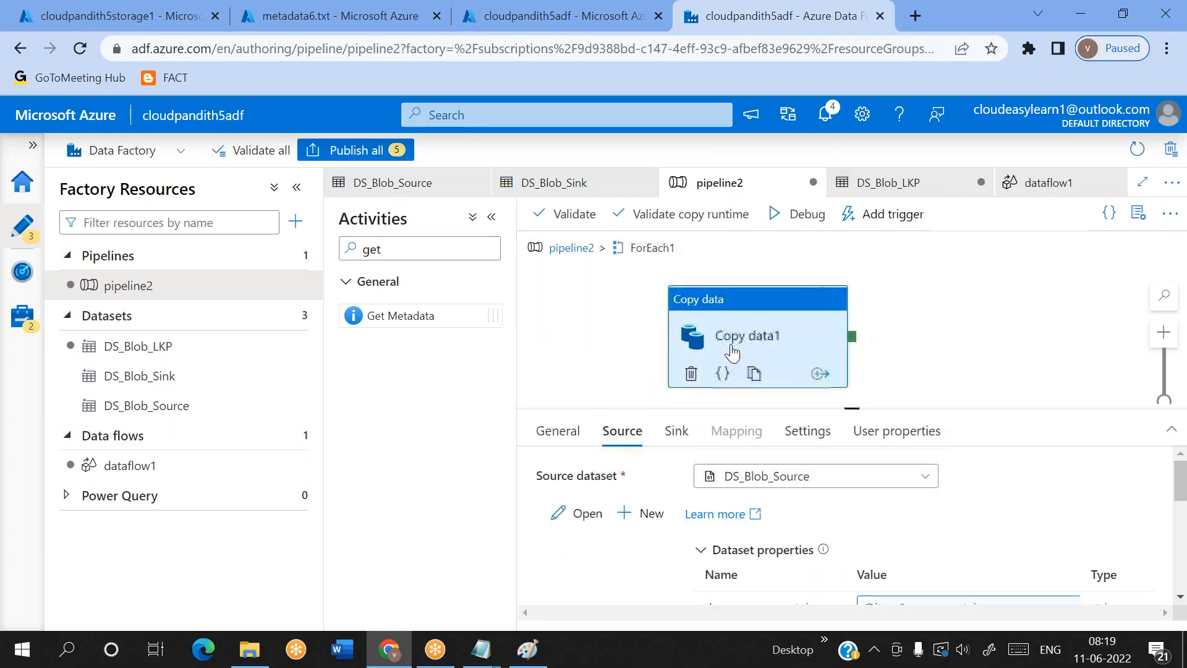
click(571, 247)
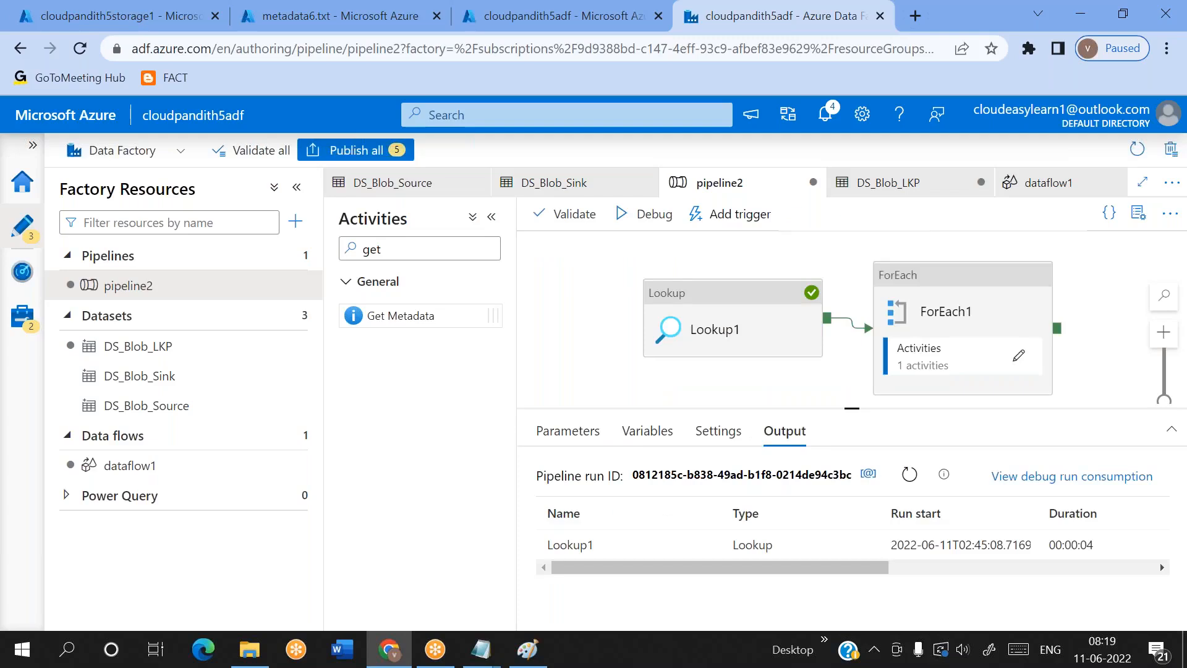
click(984, 326)
click(1018, 355)
click(827, 285)
drag(822, 276, 756, 336)
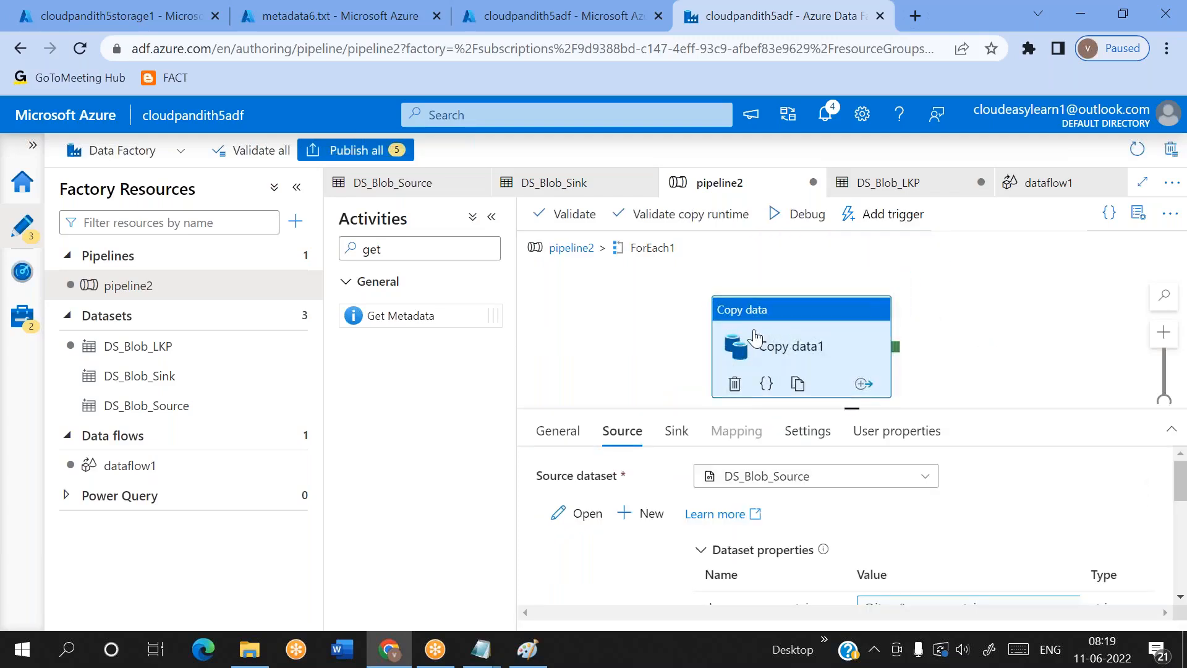